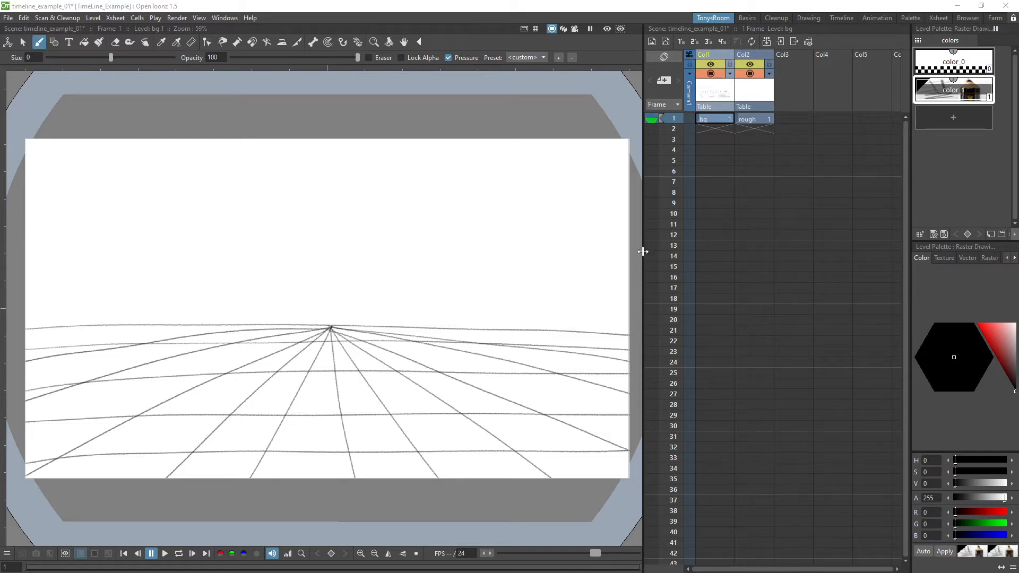
# Step: Widen the drawing viewer and tilt the canvas slightly counter-clockwise, ready to draw with the Brush tool
pyautogui.moveTo(643, 265); pyautogui.dragTo(748, 256)
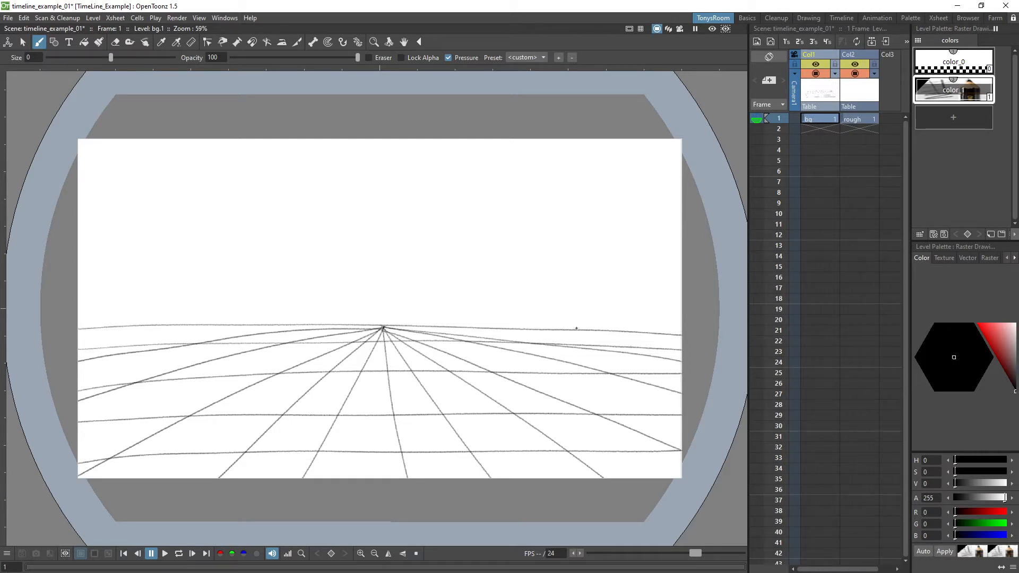
pyautogui.hotkey('ctrl', 'space')
pyautogui.moveTo(582, 303)
pyautogui.mouseDown()
pyautogui.moveTo(594, 335)
pyautogui.moveTo(537, 421)
pyautogui.mouseUp()
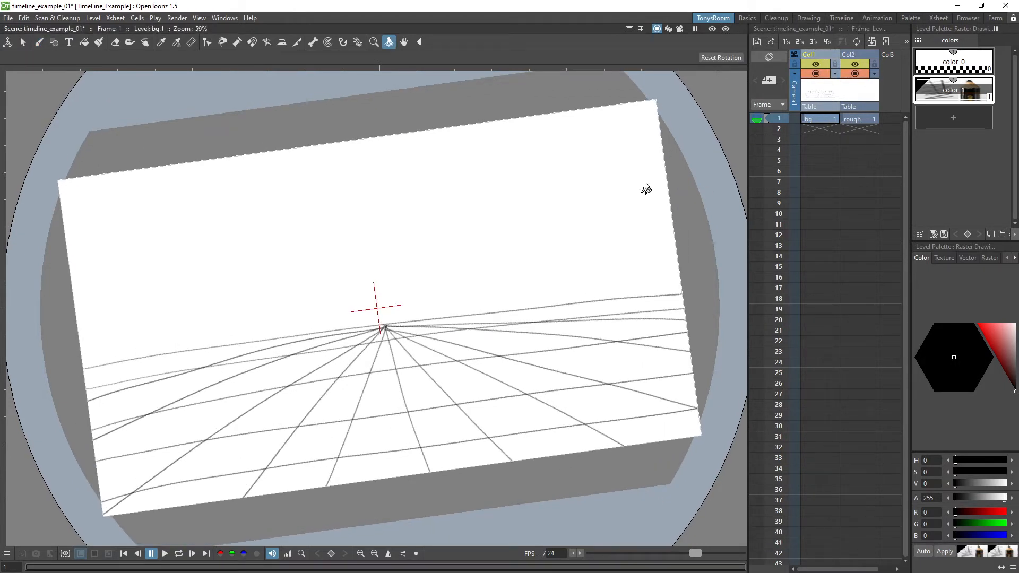
pyautogui.press('b')
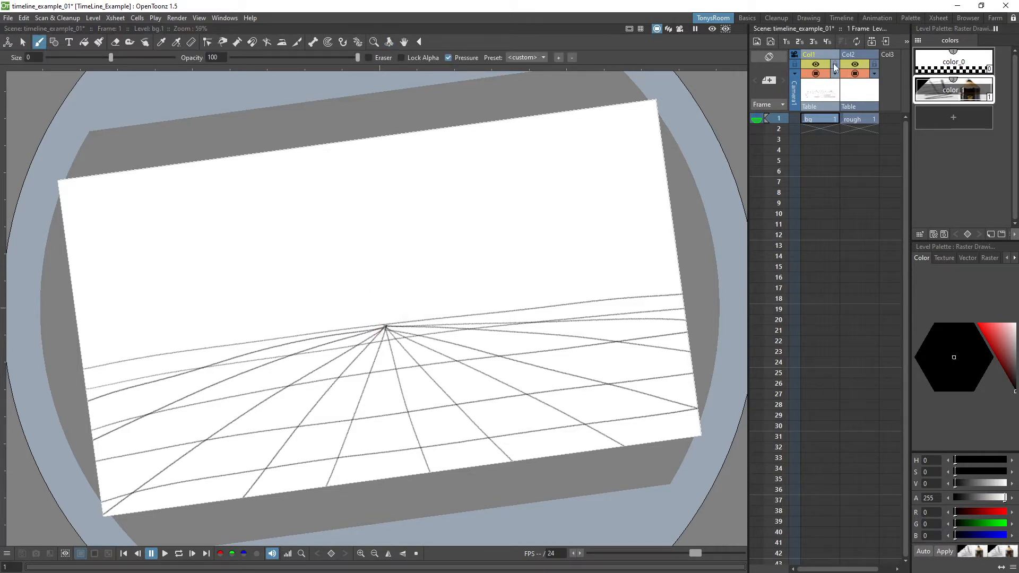
# Step: Extend the exposure of the bg drawing in the first column down to frame 43
pyautogui.click(823, 120)
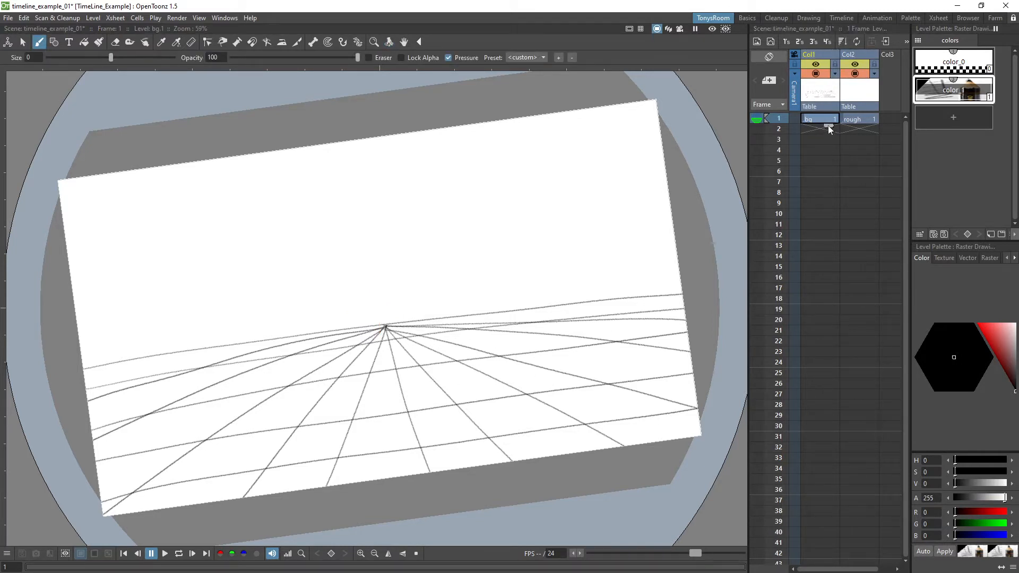
pyautogui.moveTo(829, 127); pyautogui.dragTo(825, 564)
pyautogui.moveTo(907, 313); pyautogui.dragTo(900, 393)
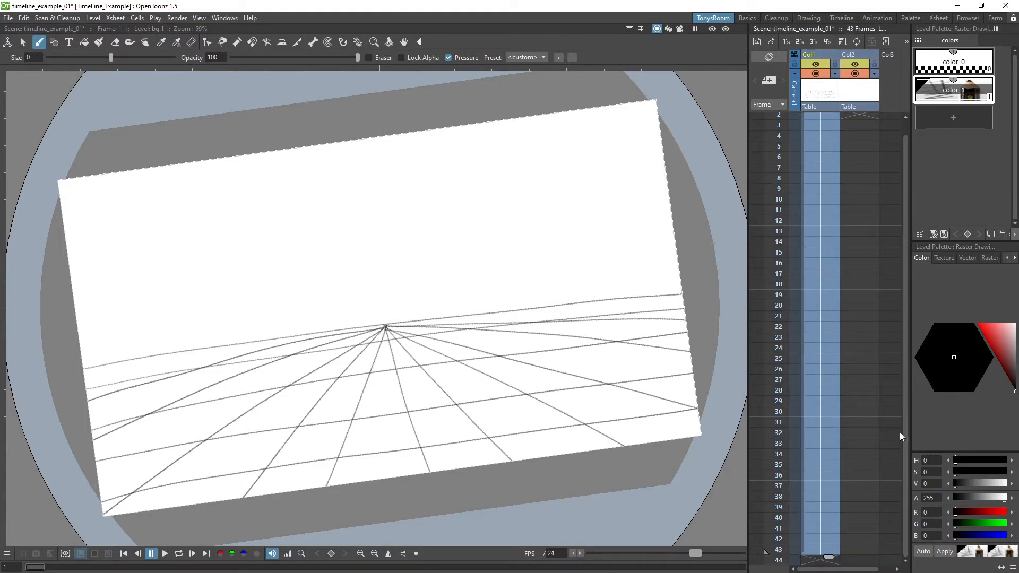
pyautogui.moveTo(900, 432); pyautogui.dragTo(917, 320)
pyautogui.click(830, 130)
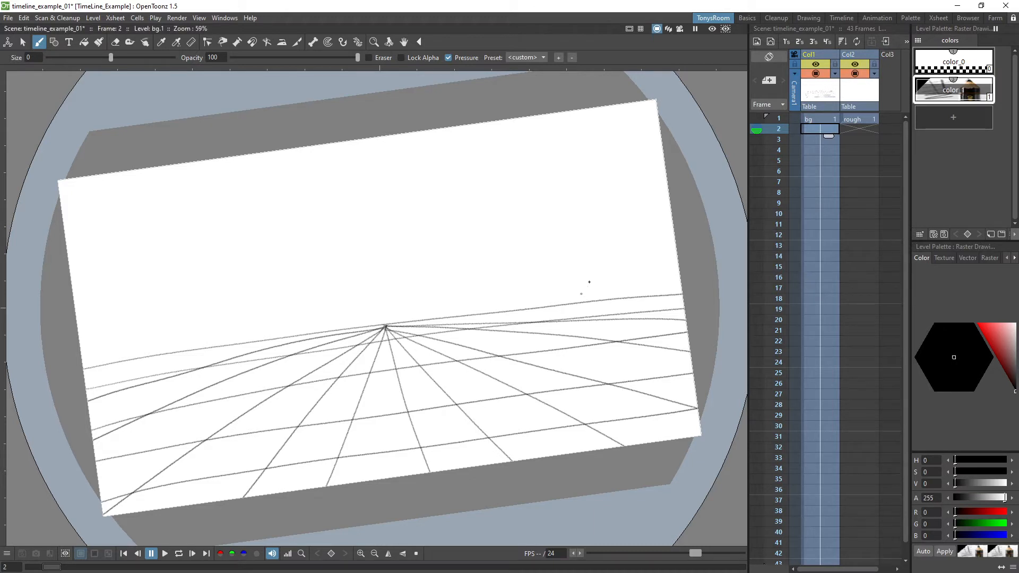
# Step: Lock the bg column and lower its opacity to 36%
pyautogui.moveTo(603, 280); pyautogui.dragTo(603, 249)
pyautogui.click(861, 118)
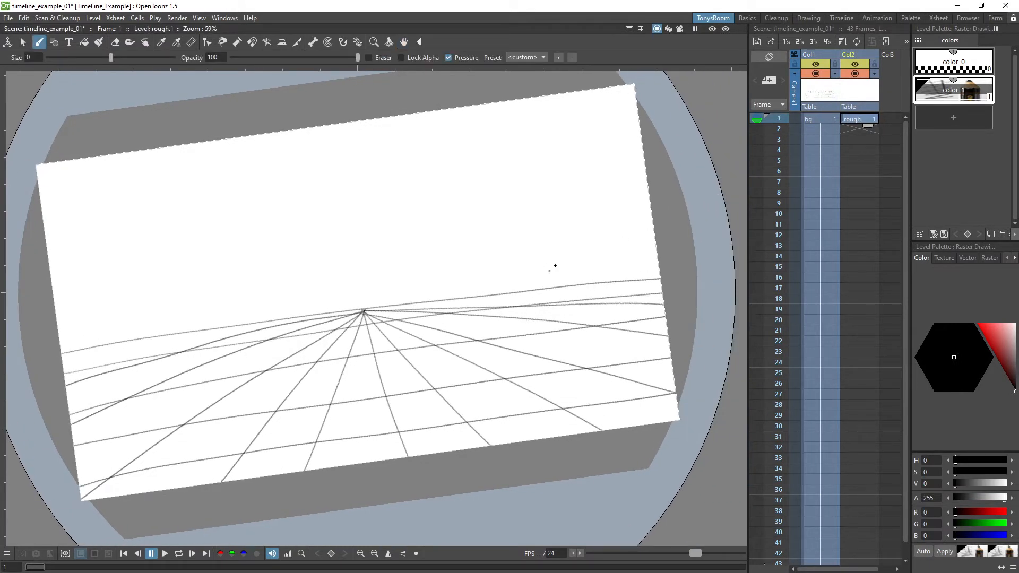
pyautogui.click(836, 64)
pyautogui.click(818, 119)
pyautogui.click(835, 73)
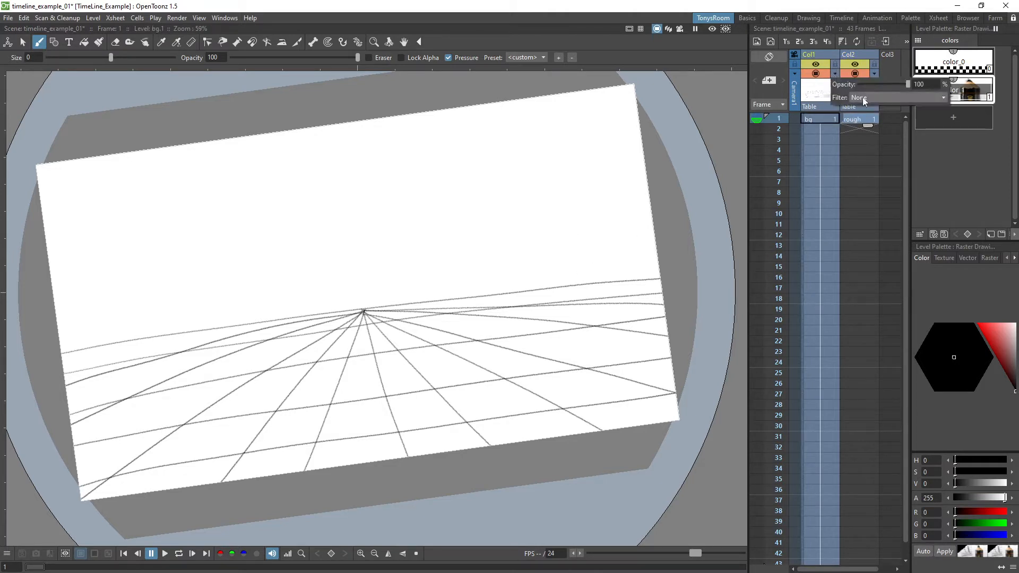
pyautogui.moveTo(907, 87); pyautogui.dragTo(878, 88)
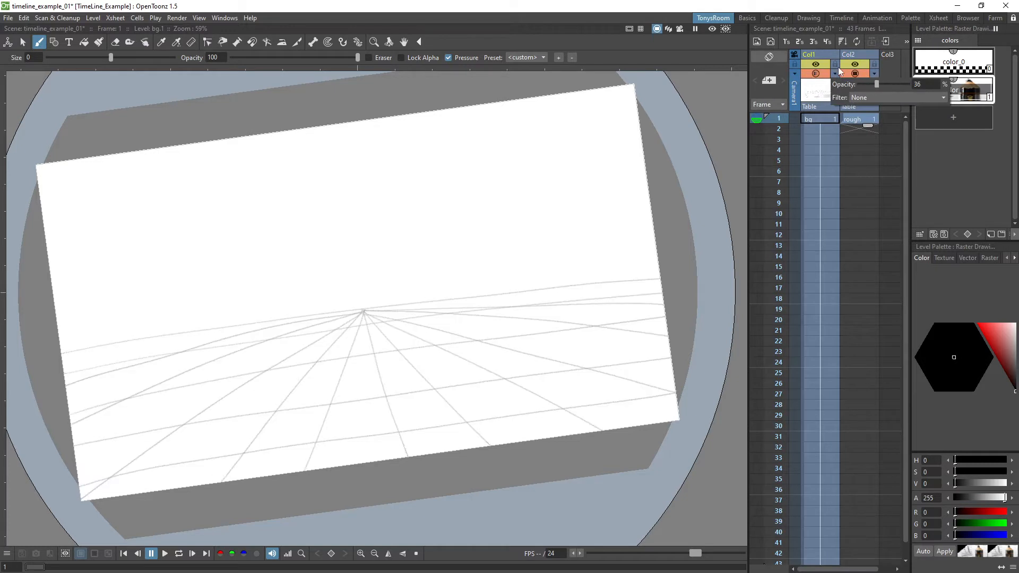
# Step: On frame 1 of the rough level, sketch a smiling character's round head, face, body and legs at the left of the scene
pyautogui.click(864, 120)
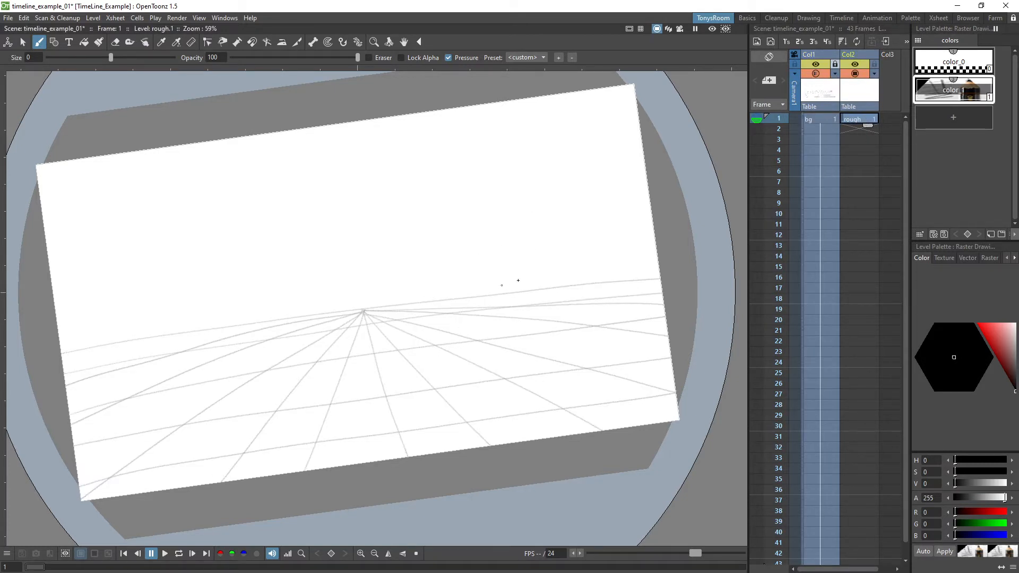
pyautogui.moveTo(518, 280); pyautogui.dragTo(501, 234)
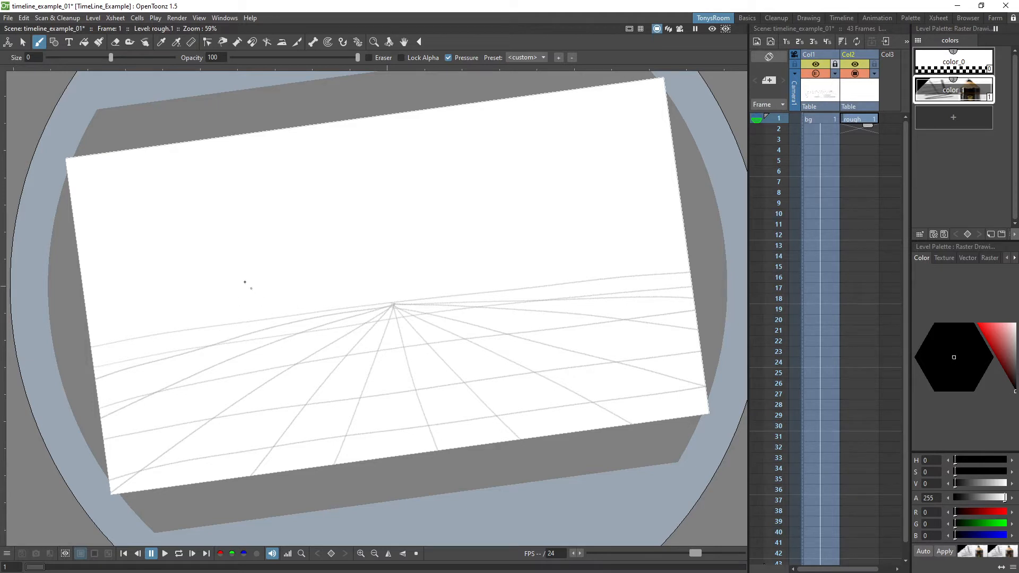
pyautogui.moveTo(216, 280)
pyautogui.mouseDown()
pyautogui.moveTo(244, 334)
pyautogui.moveTo(190, 302)
pyautogui.moveTo(253, 299)
pyautogui.moveTo(213, 345)
pyautogui.moveTo(202, 282)
pyautogui.moveTo(251, 330)
pyautogui.mouseUp()
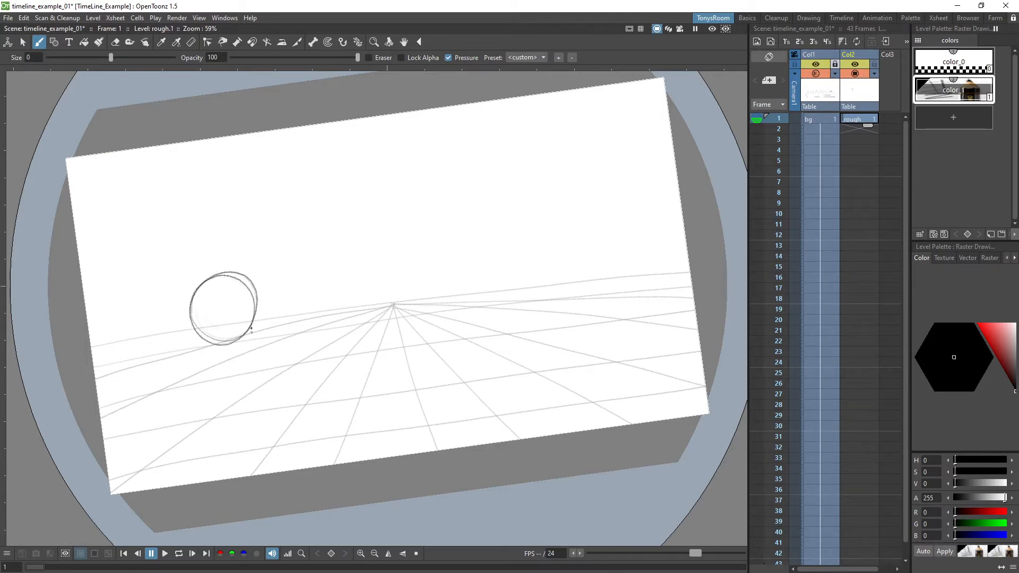
pyautogui.moveTo(212, 290)
pyautogui.mouseDown()
pyautogui.moveTo(211, 305)
pyautogui.moveTo(230, 301)
pyautogui.moveTo(211, 306)
pyautogui.moveTo(244, 301)
pyautogui.mouseUp()
pyautogui.moveTo(208, 344); pyautogui.dragTo(215, 409)
pyautogui.moveTo(246, 341)
pyautogui.mouseDown()
pyautogui.moveTo(254, 403)
pyautogui.moveTo(202, 415)
pyautogui.mouseUp()
pyautogui.moveTo(214, 378)
pyautogui.mouseDown()
pyautogui.moveTo(246, 375)
pyautogui.moveTo(264, 405)
pyautogui.moveTo(250, 377)
pyautogui.mouseUp()
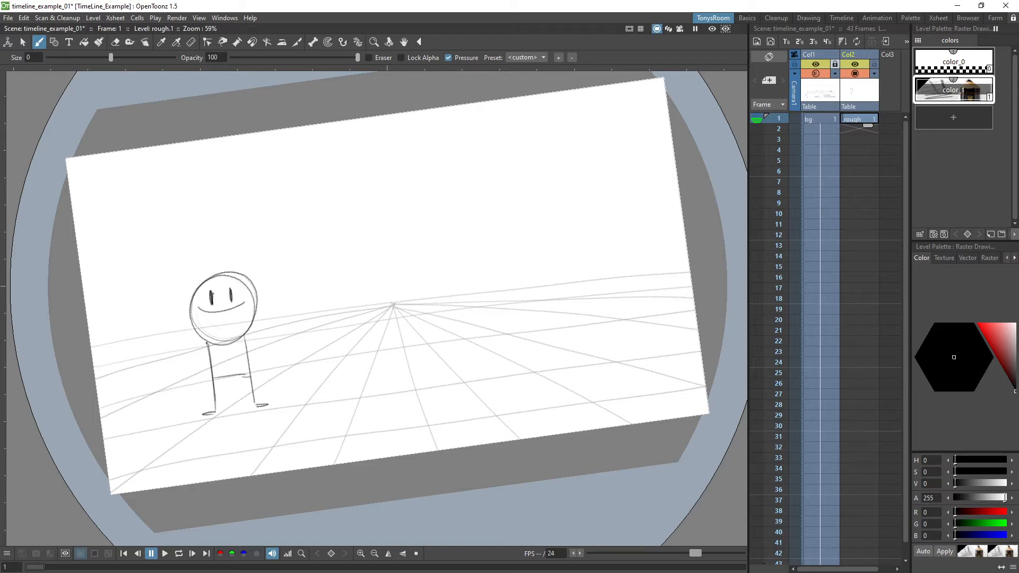
# Step: Add arms to the smiling character and reinforce the outline of its head
pyautogui.moveTo(206, 343); pyautogui.dragTo(206, 389)
pyautogui.moveTo(243, 332)
pyautogui.mouseDown()
pyautogui.moveTo(257, 381)
pyautogui.moveTo(233, 372)
pyautogui.moveTo(247, 362)
pyautogui.mouseUp()
pyautogui.moveTo(189, 295); pyautogui.dragTo(260, 312)
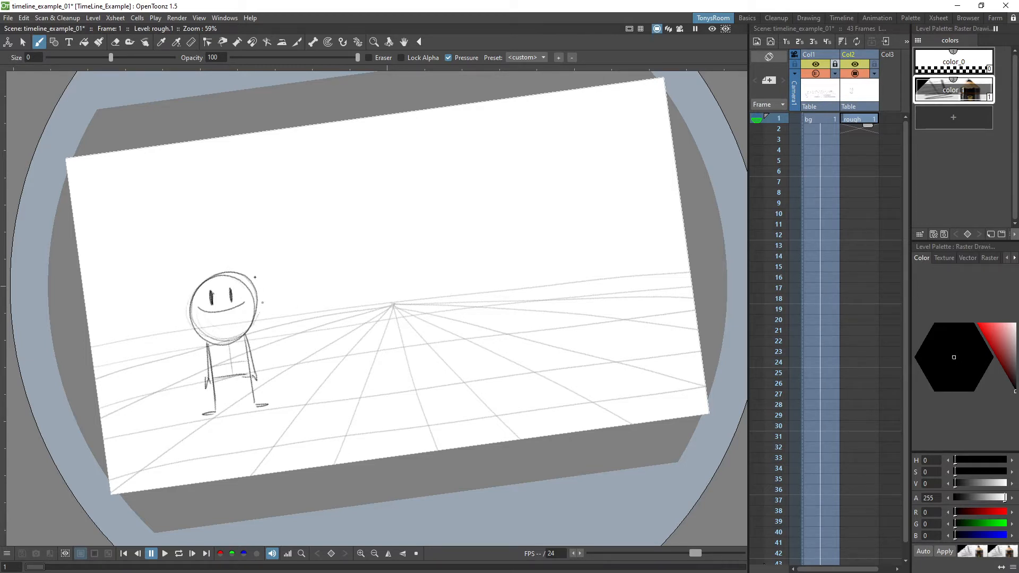
pyautogui.moveTo(254, 277)
pyautogui.mouseDown()
pyautogui.moveTo(210, 341)
pyautogui.moveTo(202, 281)
pyautogui.mouseUp()
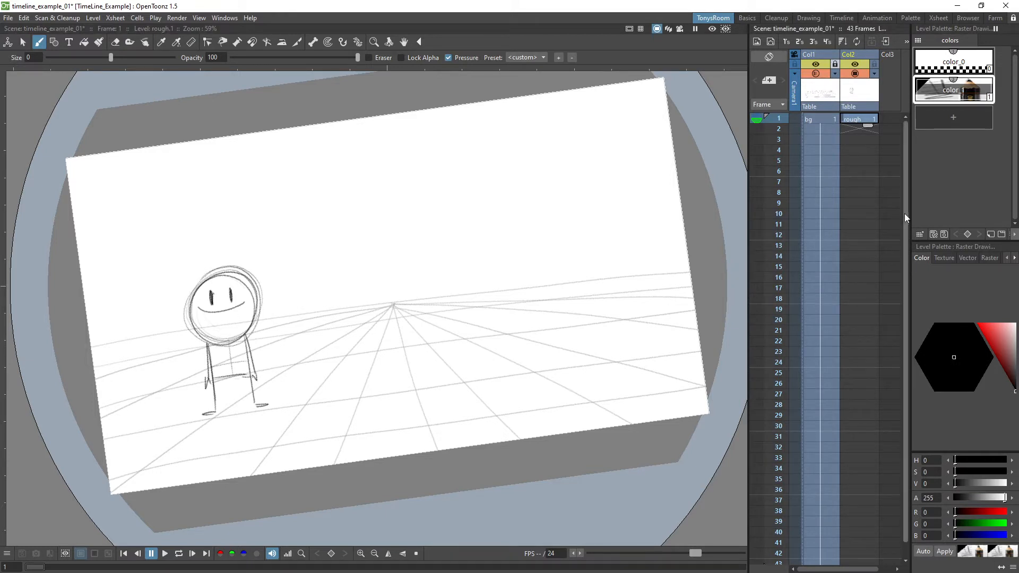
pyautogui.scroll(-1, 903, 303)
pyautogui.scroll(1, 902, 244)
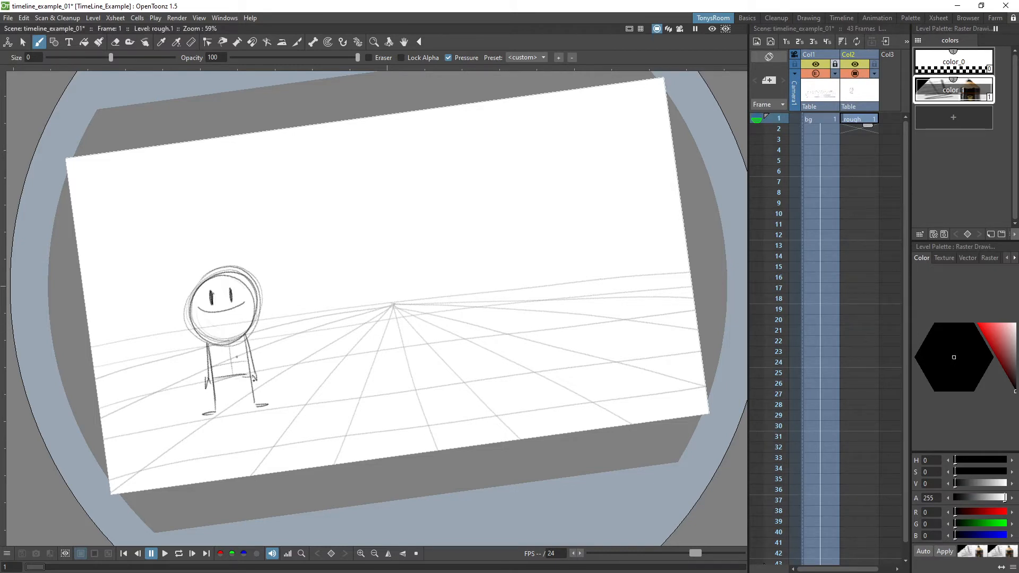
# Step: Give the smiling character eyebrows and a tuft of hair, and mark the canvas's upper-left corner with a circled 1
pyautogui.rightClick(226, 294)
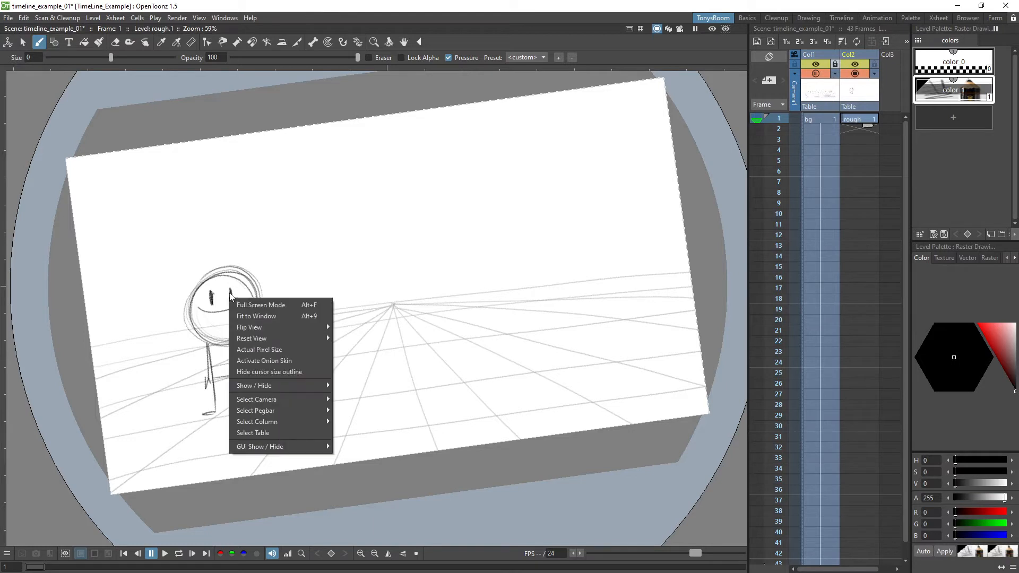
pyautogui.press('Escape')
pyautogui.moveTo(231, 293)
pyautogui.mouseDown()
pyautogui.moveTo(213, 284)
pyautogui.moveTo(237, 283)
pyautogui.moveTo(242, 255)
pyautogui.moveTo(237, 263)
pyautogui.mouseUp()
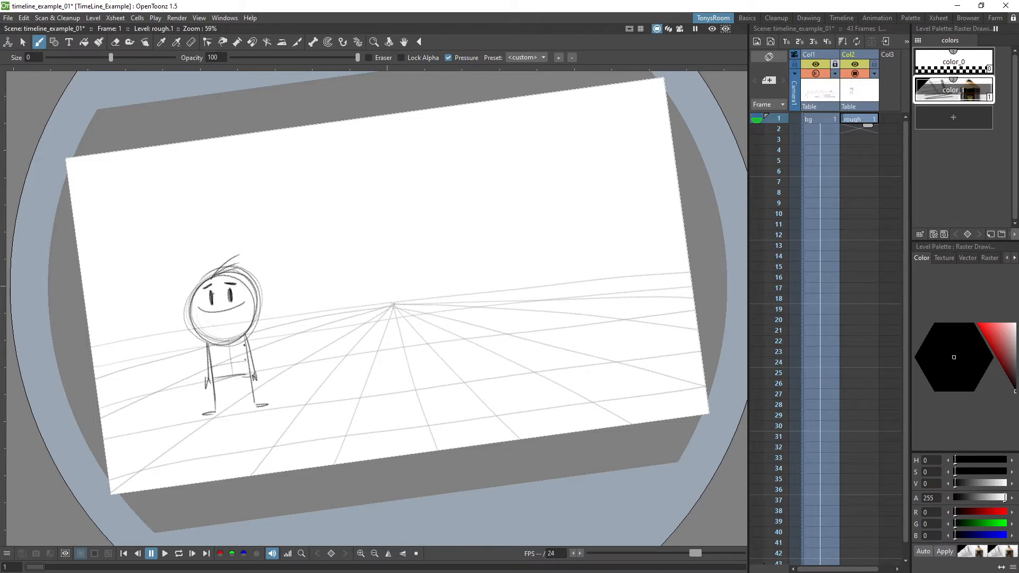
pyautogui.moveTo(245, 345); pyautogui.dragTo(252, 400)
pyautogui.moveTo(90, 169); pyautogui.dragTo(95, 182)
# Step: On frame 2 of the rough column, with frame 1 onion-skinned, sketch a frowning head with half-closed eyes and spiky hair at the scene's right
pyautogui.click(856, 129)
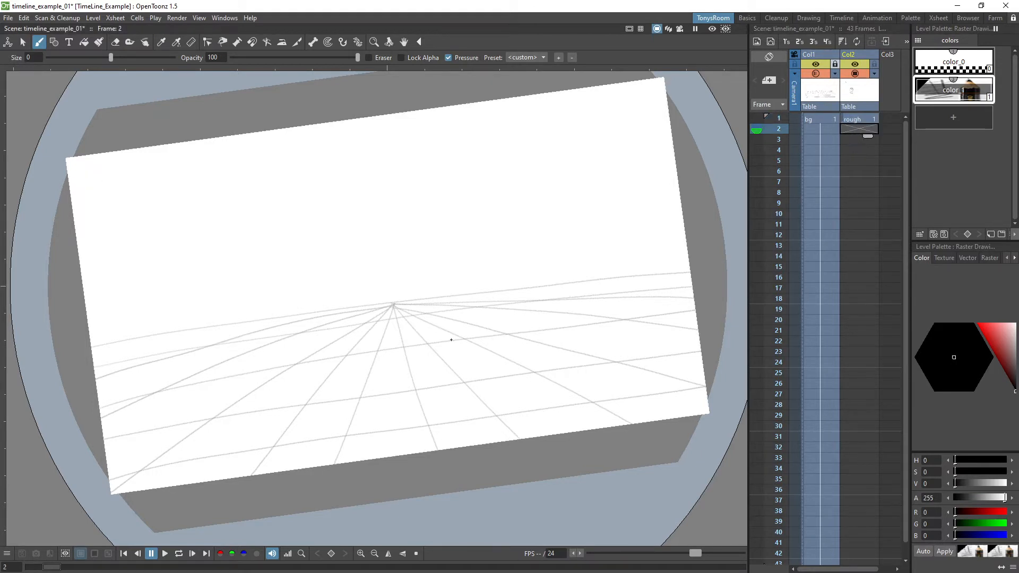
pyautogui.click(757, 117)
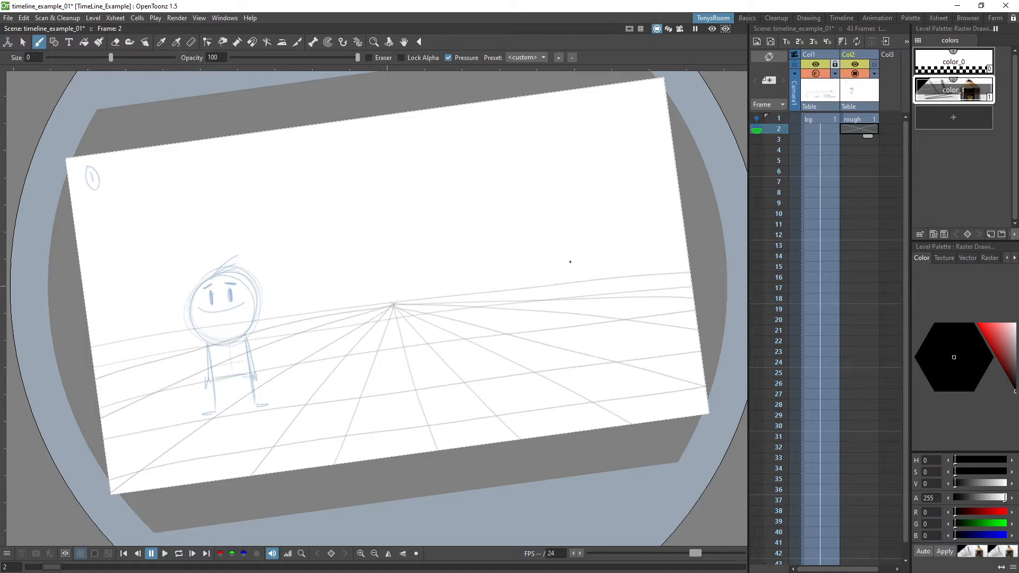
pyautogui.moveTo(569, 225)
pyautogui.mouseDown()
pyautogui.moveTo(579, 278)
pyautogui.moveTo(535, 260)
pyautogui.moveTo(601, 245)
pyautogui.moveTo(559, 293)
pyautogui.moveTo(553, 233)
pyautogui.moveTo(608, 247)
pyautogui.moveTo(555, 298)
pyautogui.moveTo(526, 274)
pyautogui.moveTo(596, 251)
pyautogui.mouseUp()
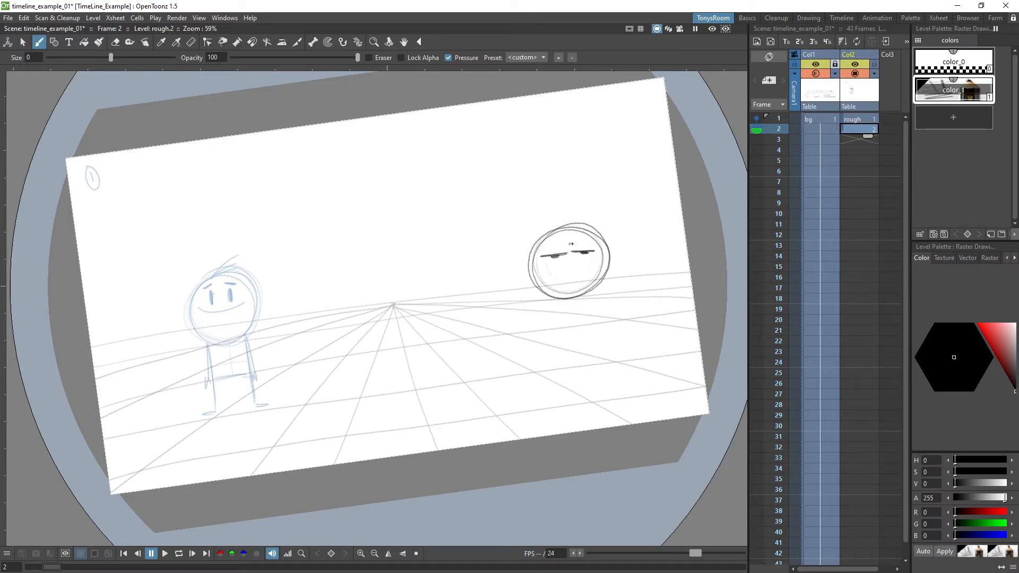
pyautogui.moveTo(541, 269); pyautogui.dragTo(600, 264)
pyautogui.moveTo(558, 229)
pyautogui.mouseDown()
pyautogui.moveTo(567, 219)
pyautogui.moveTo(591, 222)
pyautogui.moveTo(582, 219)
pyautogui.mouseUp()
# Step: Draw the legs, hip line and feet beneath the frowning head on frame 2
pyautogui.moveTo(549, 296); pyautogui.dragTo(558, 366)
pyautogui.moveTo(593, 293); pyautogui.dragTo(603, 356)
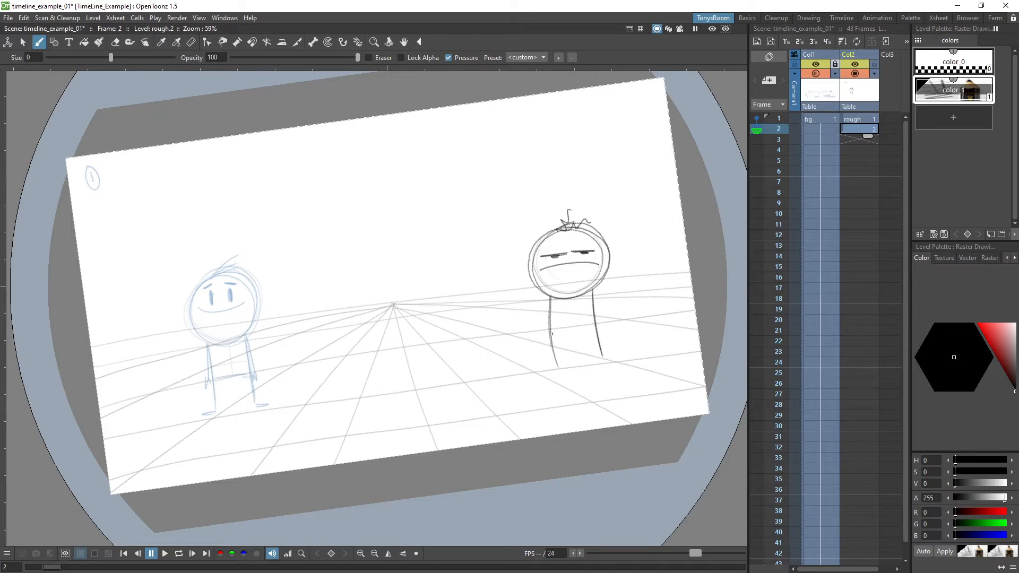
pyautogui.moveTo(552, 333); pyautogui.dragTo(596, 331)
pyautogui.moveTo(547, 371); pyautogui.dragTo(617, 361)
pyautogui.moveTo(557, 297)
pyautogui.mouseDown()
pyautogui.moveTo(559, 350)
pyautogui.moveTo(590, 337)
pyautogui.mouseUp()
pyautogui.hotkey('ctrl', 'z')
pyautogui.hotkey('ctrl', 'z')
pyautogui.hotkey('ctrl', 'z')
pyautogui.hotkey('ctrl', 'z')
# Step: Draw both arms with hands on the frowning character and clean up the lines around its mouth
pyautogui.moveTo(551, 298); pyautogui.dragTo(558, 341)
pyautogui.moveTo(556, 341); pyautogui.dragTo(562, 349)
pyautogui.moveTo(595, 288); pyautogui.dragTo(604, 336)
pyautogui.moveTo(601, 332); pyautogui.dragTo(608, 338)
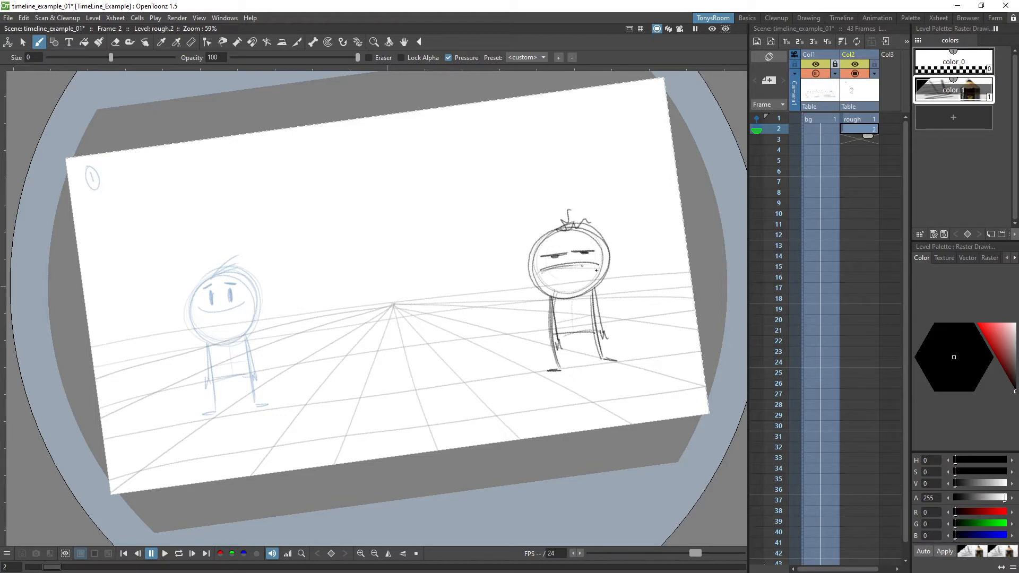
pyautogui.press('a')
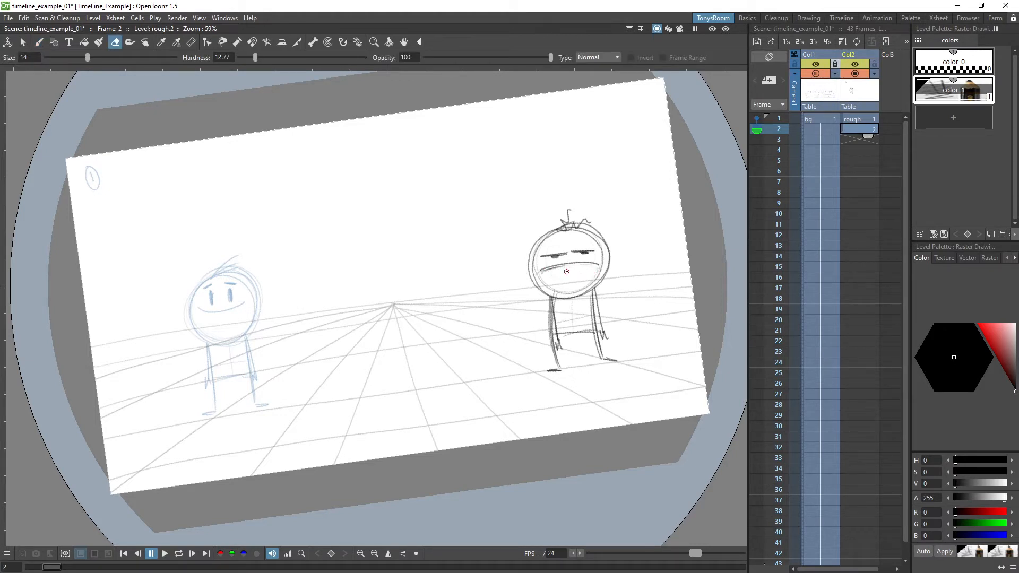
pyautogui.press('b')
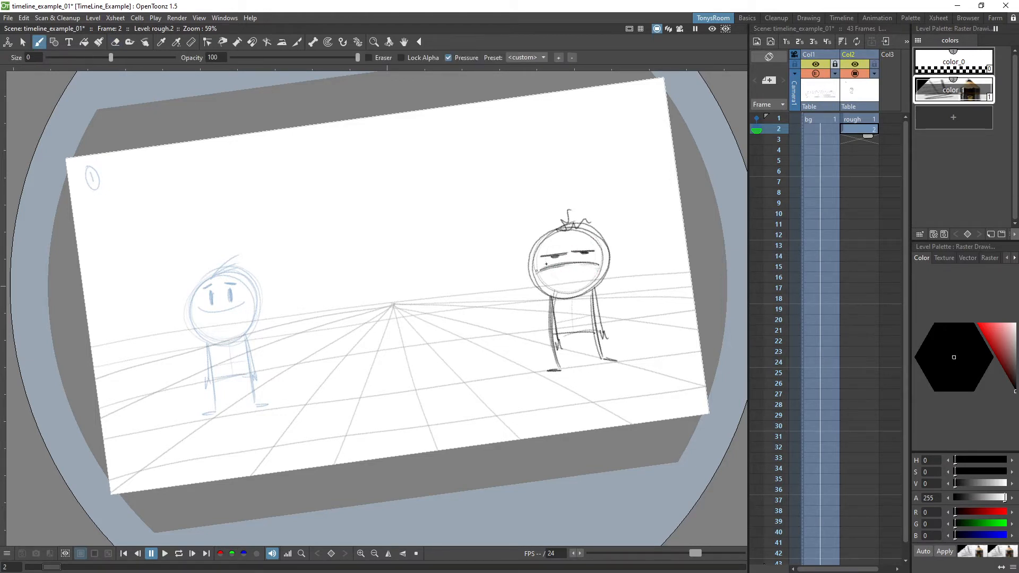
# Step: Flip back and forth between the two rough drawings to compare the poses
pyautogui.press(',')
pyautogui.press('.')
pyautogui.press(',')
pyautogui.press('.')
pyautogui.press(',')
pyautogui.press('.')
pyautogui.press(',')
pyautogui.press('.')
pyautogui.press(',')
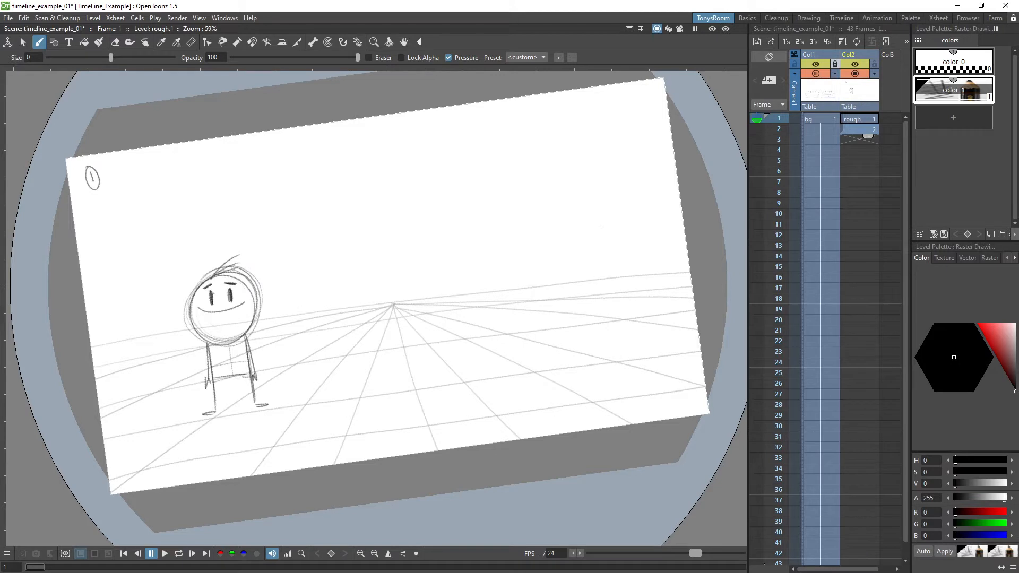
pyautogui.press('.')
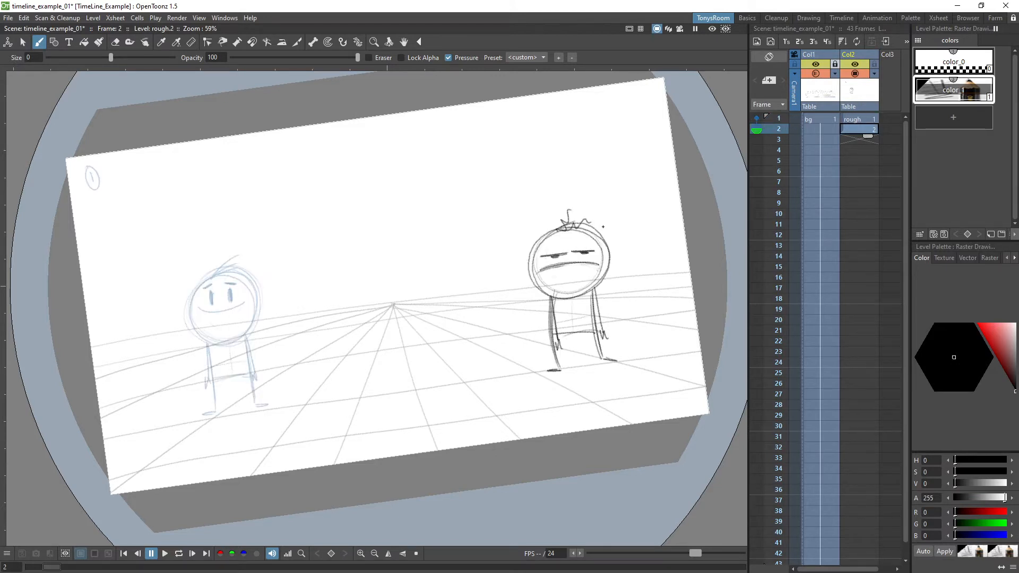
pyautogui.press(',')
pyautogui.press('.')
pyautogui.press(',')
pyautogui.press('.')
pyautogui.press(',')
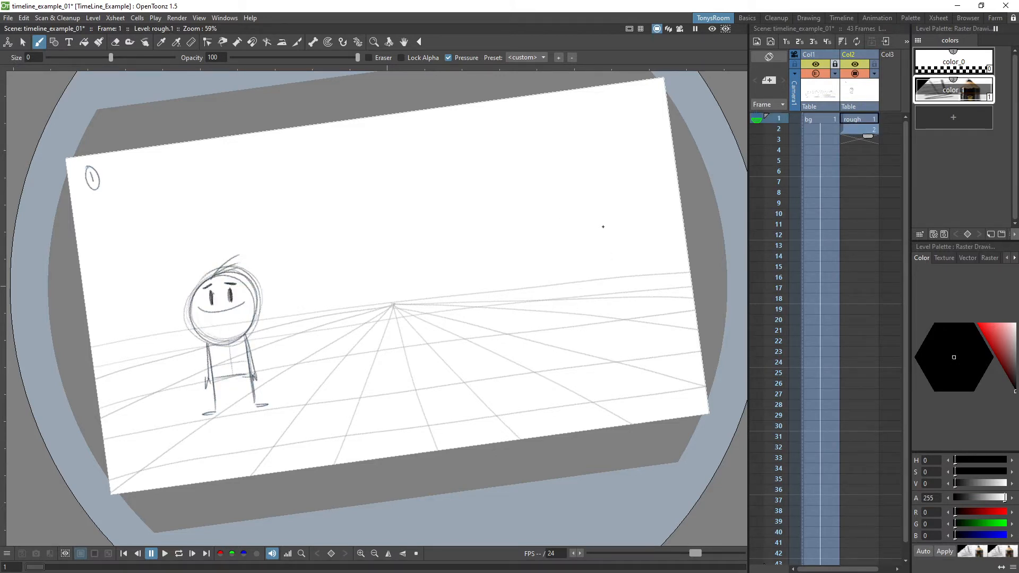
pyautogui.press('.')
pyautogui.press(',')
pyautogui.press('.')
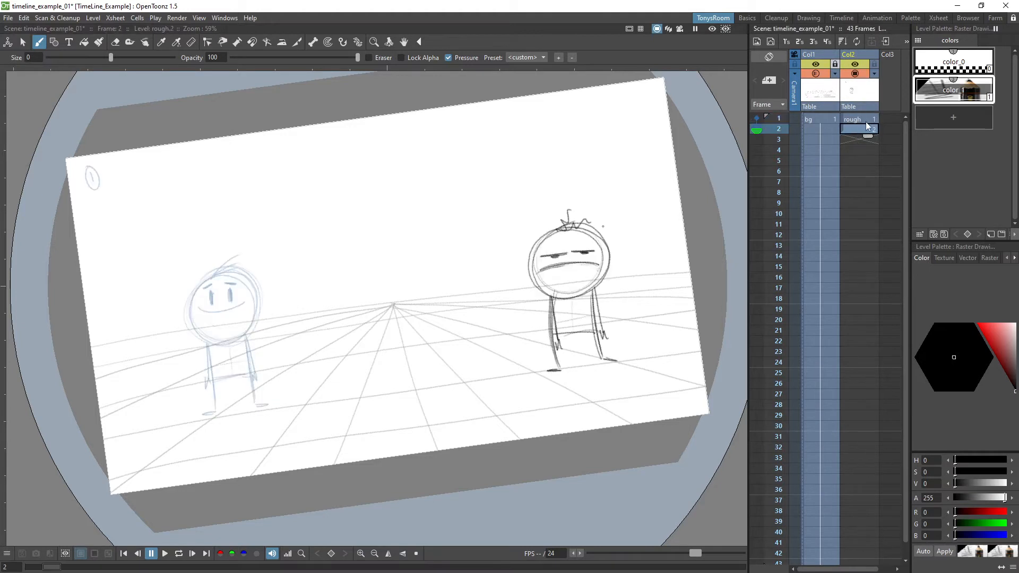
pyautogui.press(',')
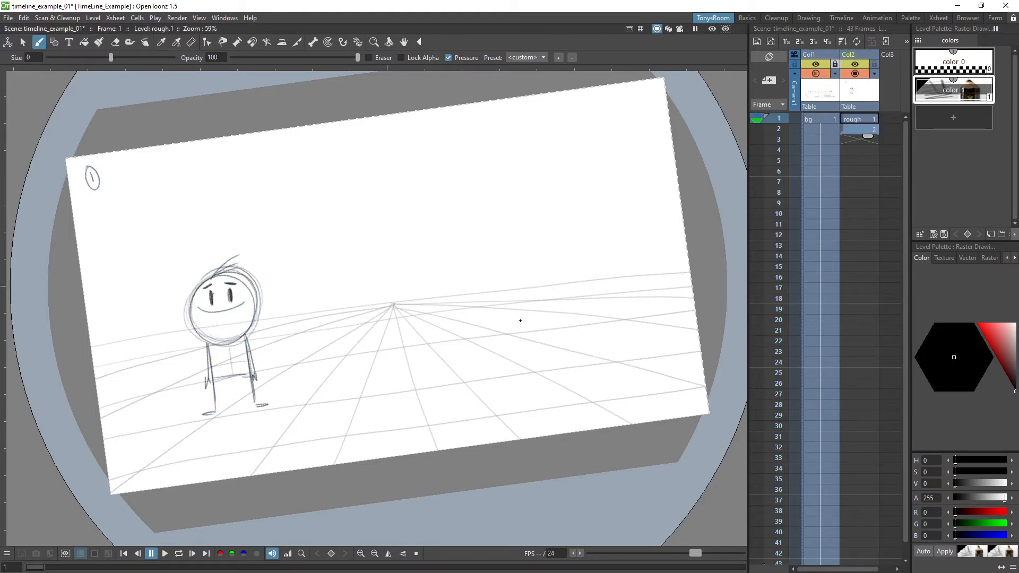
pyautogui.press('.')
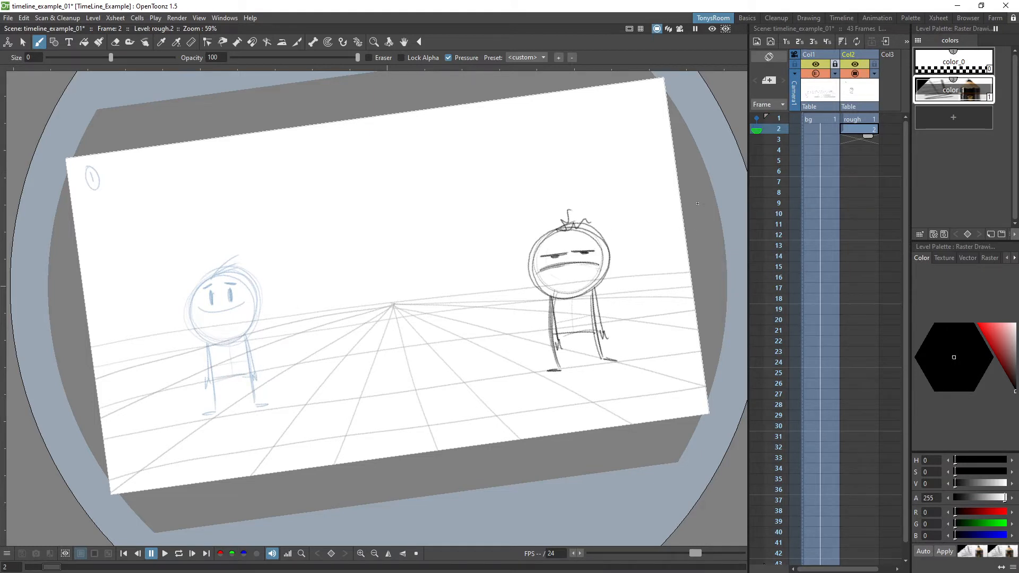
pyautogui.press(',')
pyautogui.press('.')
pyautogui.press(',')
pyautogui.press('.')
# Step: Save the scene and extend the first rough drawing's exposure by one frame, so it holds through frame 2
pyautogui.hotkey('ctrl', 's')
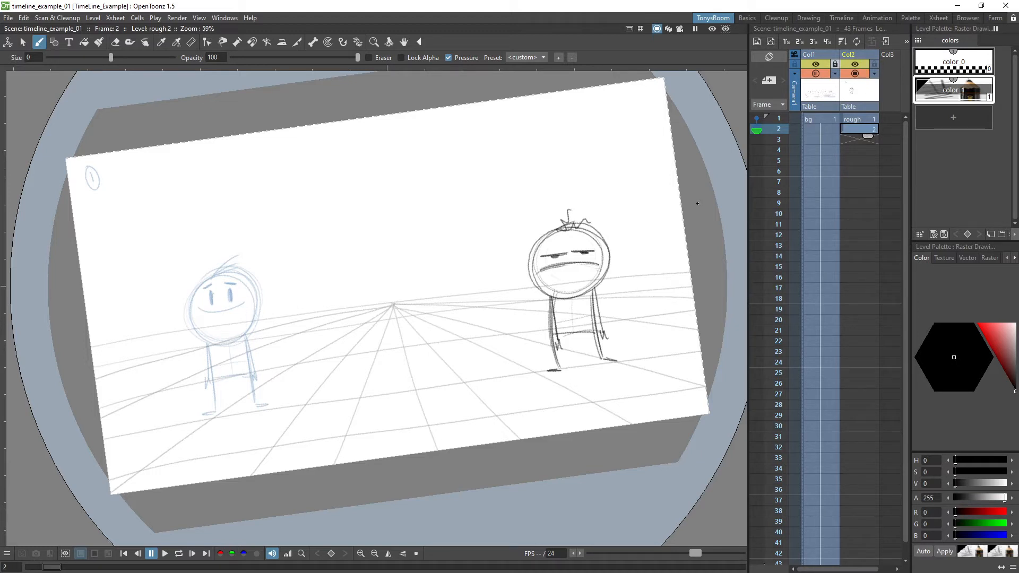
pyautogui.press('Up')
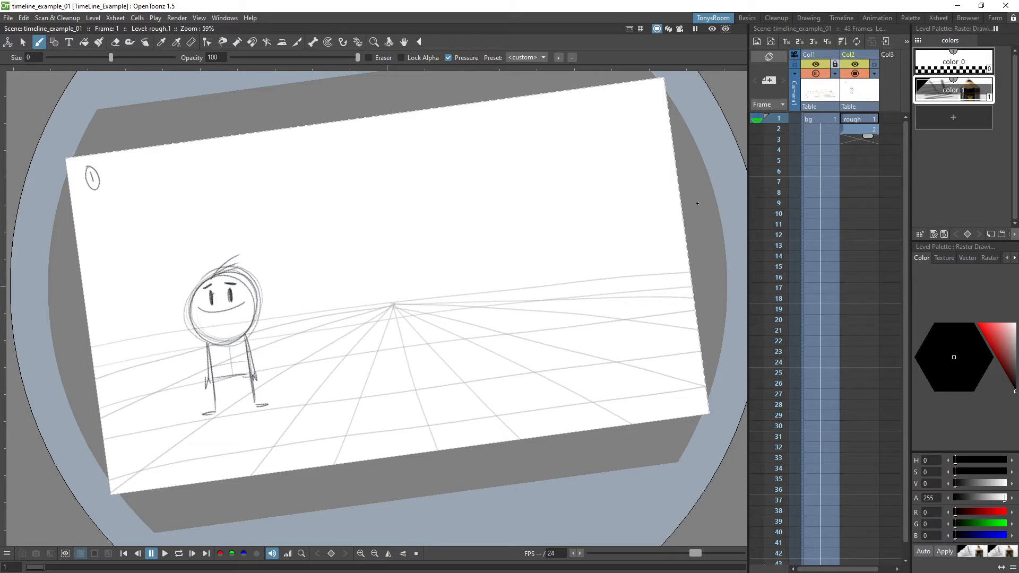
pyautogui.press('Down')
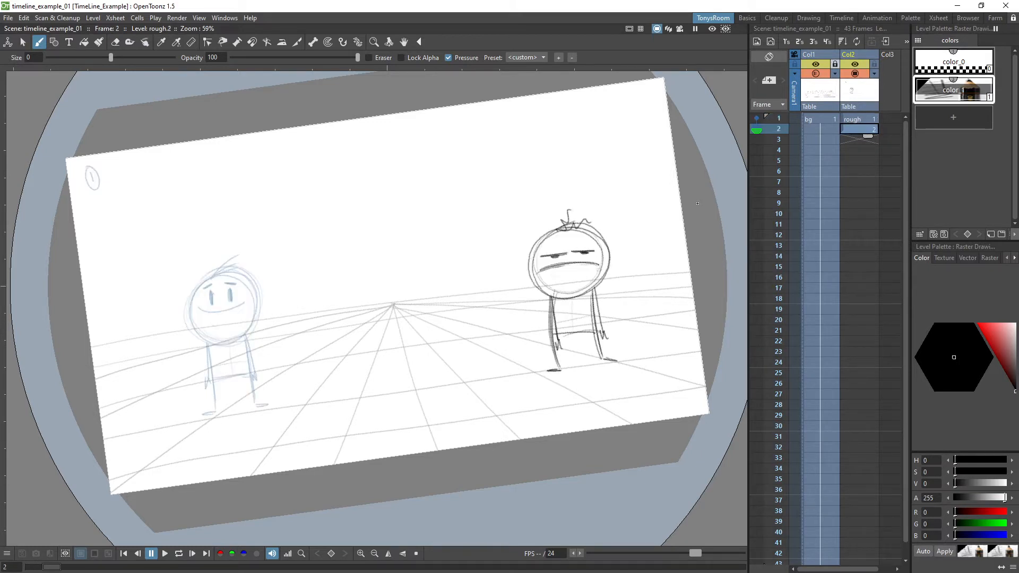
pyautogui.press('Up')
pyautogui.press("'")
pyautogui.press('Down')
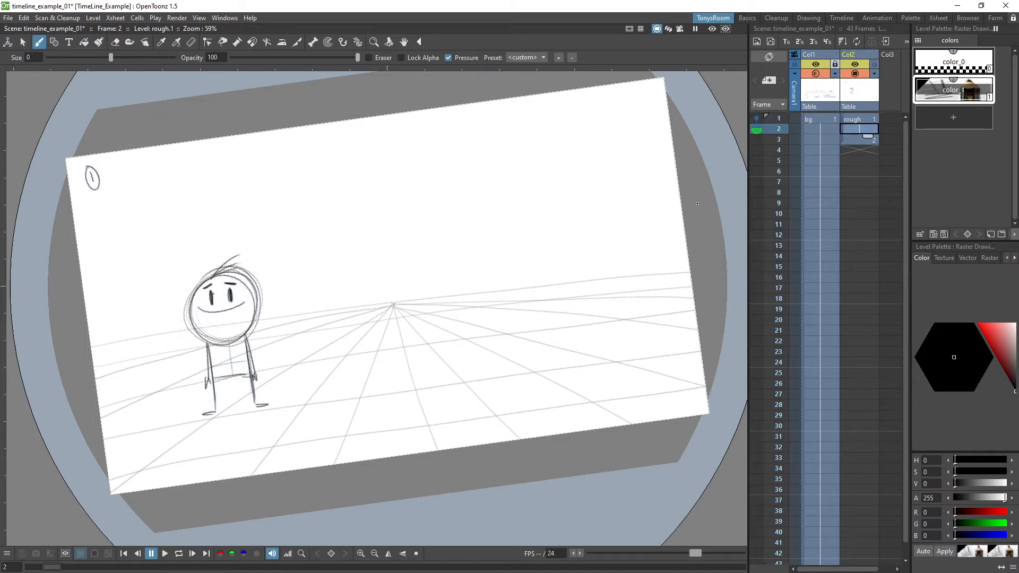
# Step: Onion-skin the drawing on frame 3 and create a new blank drawing on frame 2 of the rough column
pyautogui.click(757, 139)
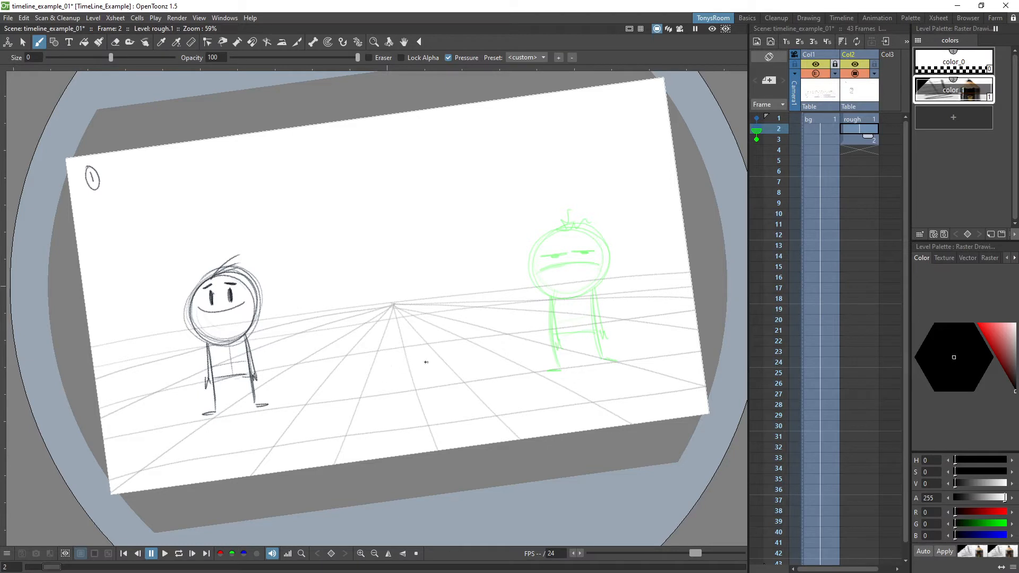
pyautogui.hotkey('alt', 'd')
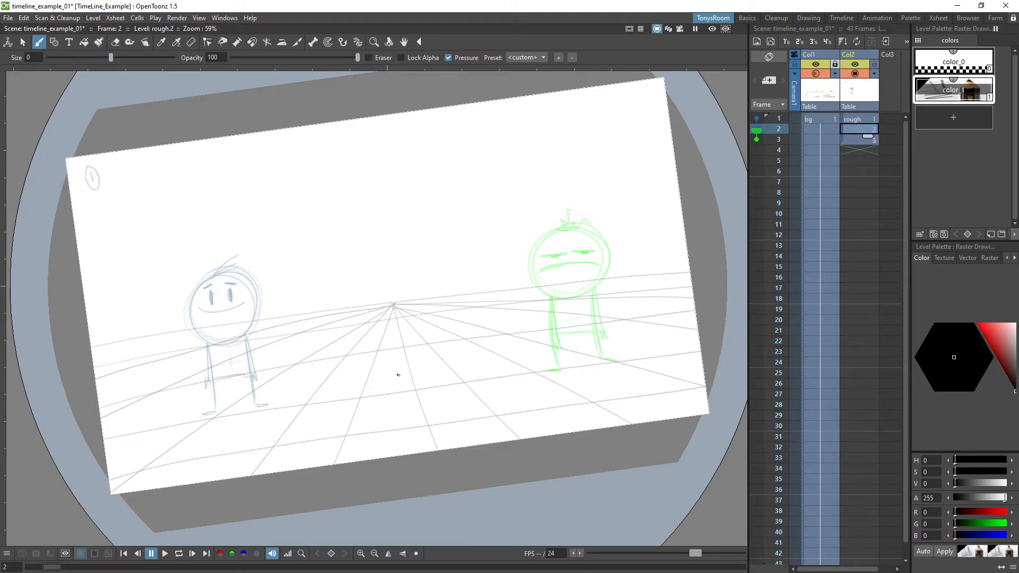
pyautogui.moveTo(427, 368)
pyautogui.mouseDown()
pyautogui.moveTo(369, 362)
pyautogui.moveTo(348, 384)
pyautogui.moveTo(406, 386)
pyautogui.moveTo(375, 357)
pyautogui.moveTo(402, 372)
pyautogui.moveTo(404, 386)
pyautogui.moveTo(388, 391)
pyautogui.moveTo(393, 383)
pyautogui.moveTo(286, 382)
pyautogui.moveTo(287, 409)
pyautogui.moveTo(362, 402)
pyautogui.mouseUp()
pyautogui.hotkey('ctrl', 'z')
pyautogui.moveTo(362, 402); pyautogui.dragTo(294, 402)
pyautogui.moveTo(356, 376); pyautogui.dragTo(286, 380)
pyautogui.hotkey('ctrl', 'z')
pyautogui.hotkey('ctrl', 'z')
pyautogui.hotkey('ctrl', 'z')
pyautogui.hotkey('ctrl', 'z')
pyautogui.hotkey('ctrl', 'z')
pyautogui.hotkey('ctrl', 'z')
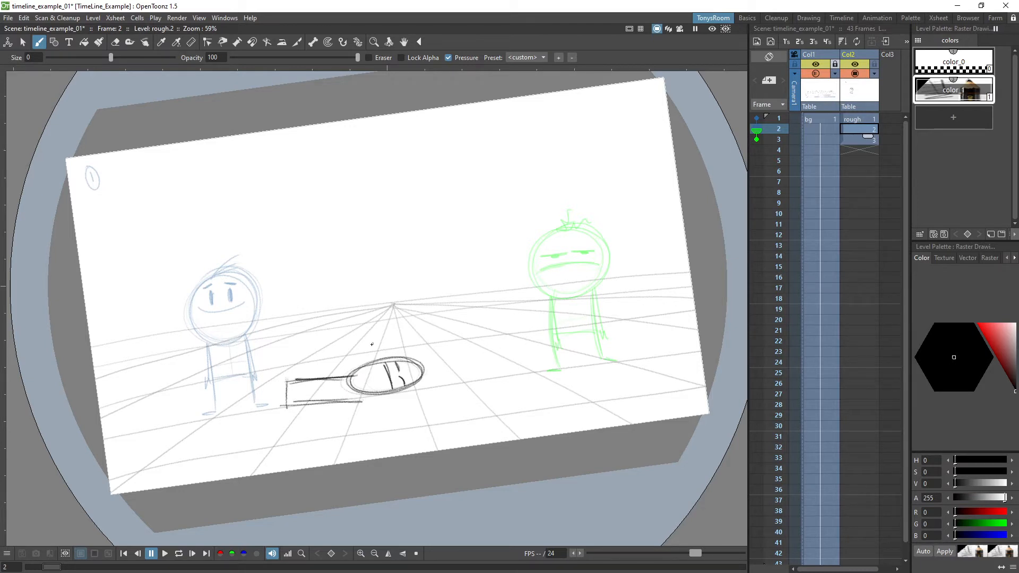
pyautogui.hotkey('ctrl', 'z')
pyautogui.hotkey('ctrl', 'z')
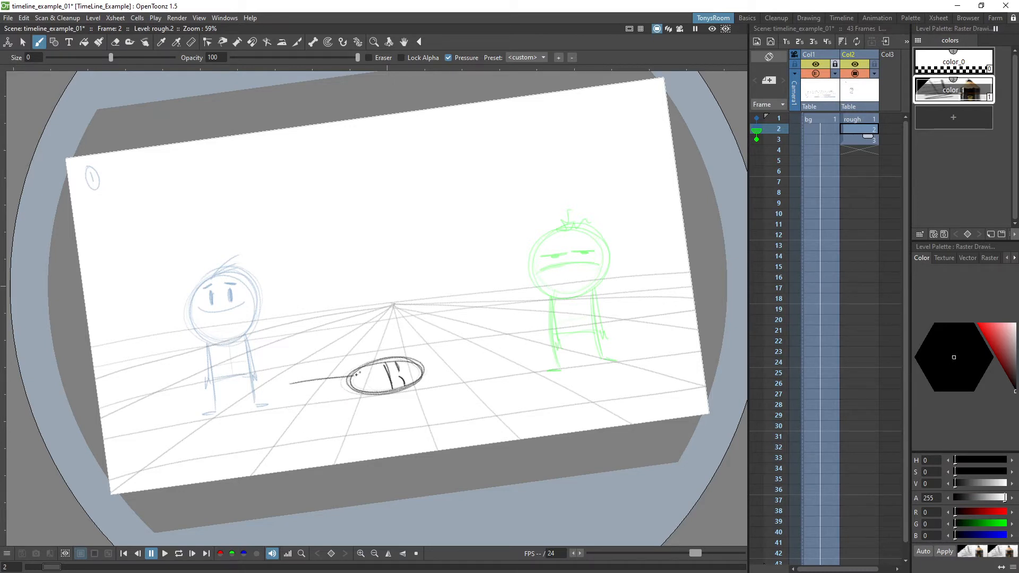
pyautogui.moveTo(362, 368)
pyautogui.mouseDown()
pyautogui.moveTo(336, 364)
pyautogui.moveTo(298, 388)
pyautogui.moveTo(299, 379)
pyautogui.moveTo(329, 393)
pyautogui.moveTo(305, 402)
pyautogui.moveTo(368, 395)
pyautogui.moveTo(359, 397)
pyautogui.moveTo(387, 358)
pyautogui.moveTo(396, 320)
pyautogui.moveTo(346, 372)
pyautogui.moveTo(315, 369)
pyautogui.moveTo(334, 400)
pyautogui.moveTo(313, 402)
pyautogui.moveTo(268, 378)
pyautogui.moveTo(302, 404)
pyautogui.moveTo(259, 412)
pyautogui.mouseUp()
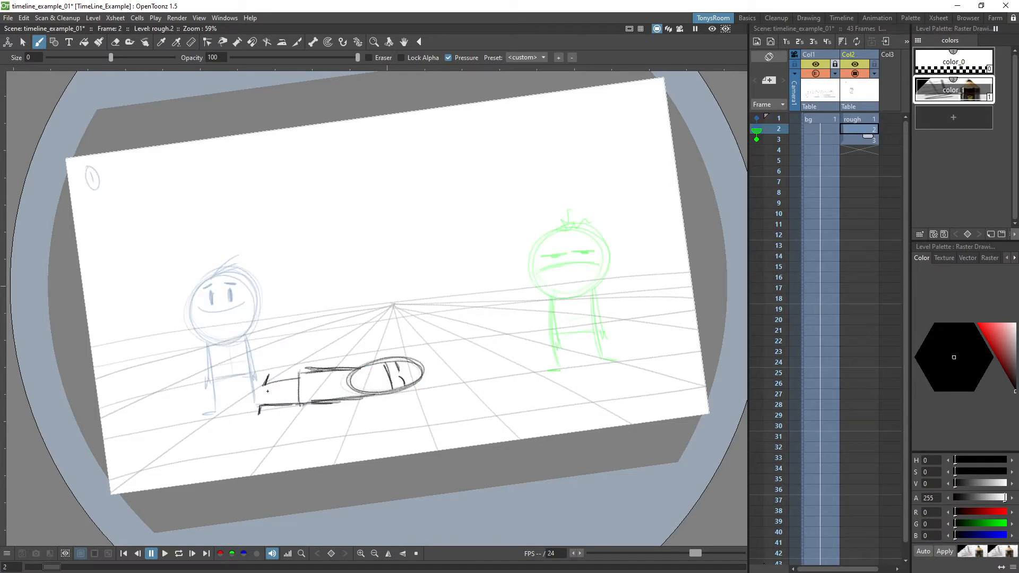
pyautogui.press('s')
pyautogui.moveTo(394, 328); pyautogui.dragTo(410, 313)
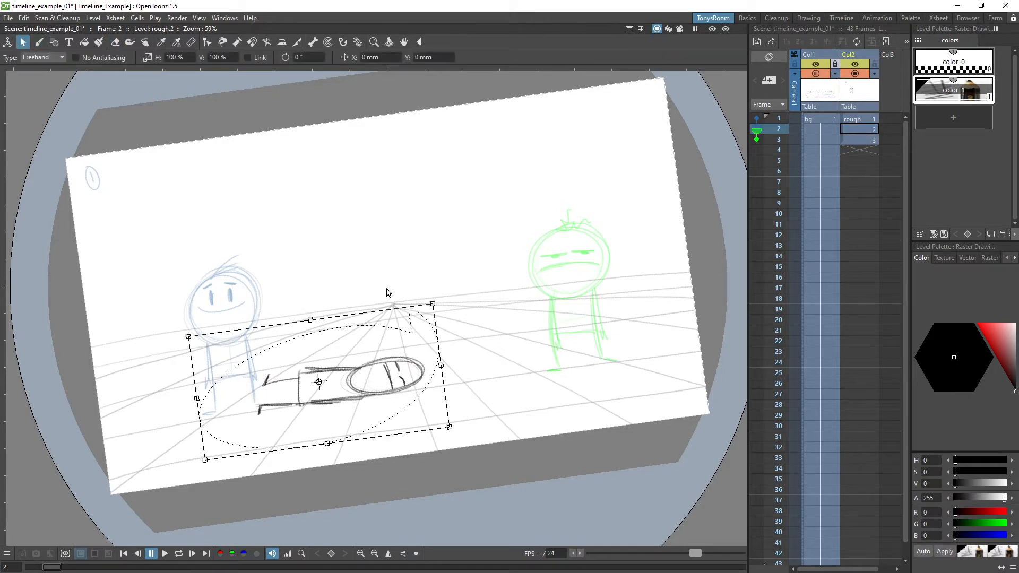
pyautogui.press('Delete')
# Step: On frame 2, draw a flattened half-circle head with two eyes lying on the floor between the two standing poses
pyautogui.press('b')
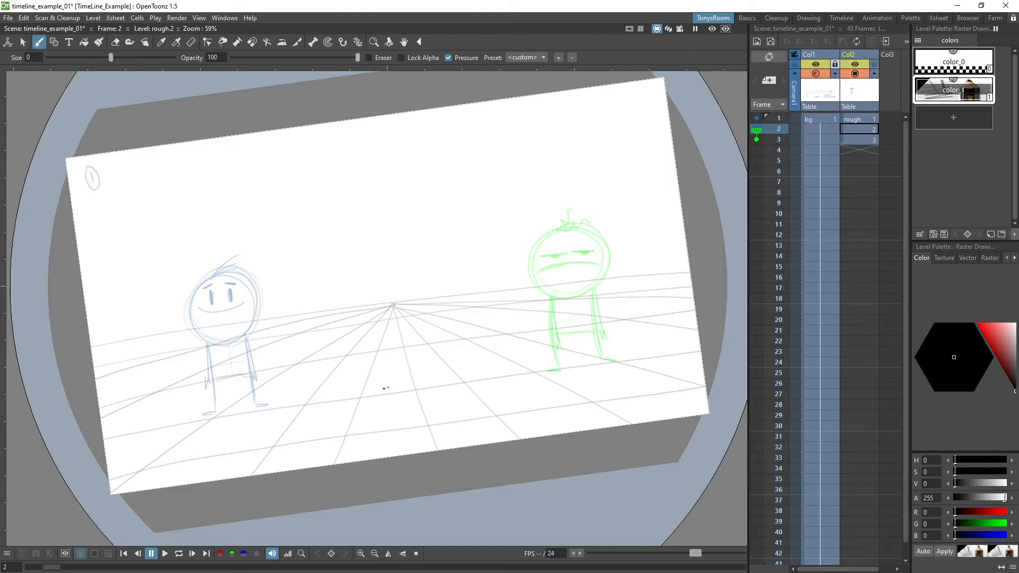
pyautogui.moveTo(358, 392); pyautogui.dragTo(412, 389)
pyautogui.moveTo(377, 359); pyautogui.dragTo(425, 376)
pyautogui.moveTo(344, 387)
pyautogui.mouseDown()
pyautogui.moveTo(428, 380)
pyautogui.moveTo(344, 379)
pyautogui.moveTo(403, 390)
pyautogui.moveTo(387, 392)
pyautogui.moveTo(426, 386)
pyautogui.moveTo(384, 390)
pyautogui.mouseUp()
# Step: Draw the body, hip line, legs and feet stretched from the flattened head back toward the smiling character's feet
pyautogui.moveTo(381, 391)
pyautogui.mouseDown()
pyautogui.moveTo(428, 384)
pyautogui.moveTo(281, 401)
pyautogui.mouseUp()
pyautogui.press(',')
pyautogui.press('.')
pyautogui.moveTo(289, 398)
pyautogui.mouseDown()
pyautogui.moveTo(336, 393)
pyautogui.moveTo(296, 390)
pyautogui.moveTo(292, 400)
pyautogui.moveTo(289, 386)
pyautogui.moveTo(325, 375)
pyautogui.moveTo(289, 382)
pyautogui.moveTo(358, 373)
pyautogui.mouseUp()
pyautogui.moveTo(296, 378)
pyautogui.mouseDown()
pyautogui.moveTo(343, 374)
pyautogui.moveTo(333, 396)
pyautogui.moveTo(299, 399)
pyautogui.mouseUp()
pyautogui.moveTo(299, 399)
pyautogui.mouseDown()
pyautogui.moveTo(349, 390)
pyautogui.moveTo(307, 404)
pyautogui.moveTo(244, 403)
pyautogui.moveTo(254, 392)
pyautogui.mouseUp()
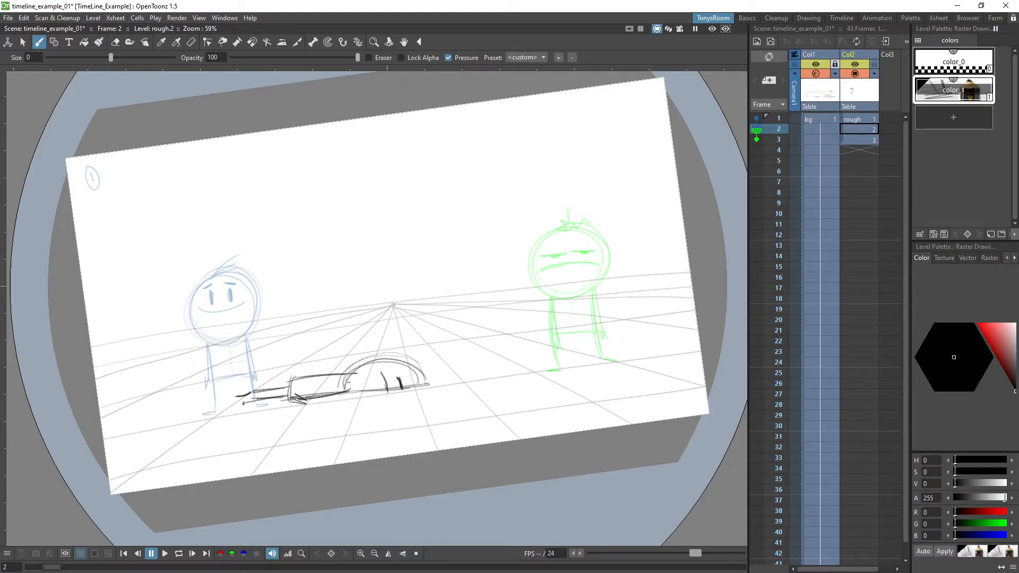
pyautogui.moveTo(250, 395)
pyautogui.mouseDown()
pyautogui.moveTo(259, 386)
pyautogui.moveTo(239, 411)
pyautogui.mouseUp()
# Step: Extend the lying drawing's exposure by one frame, so it holds through frame 3
pyautogui.press("'")
pyautogui.press('Down')
pyautogui.press('Up')
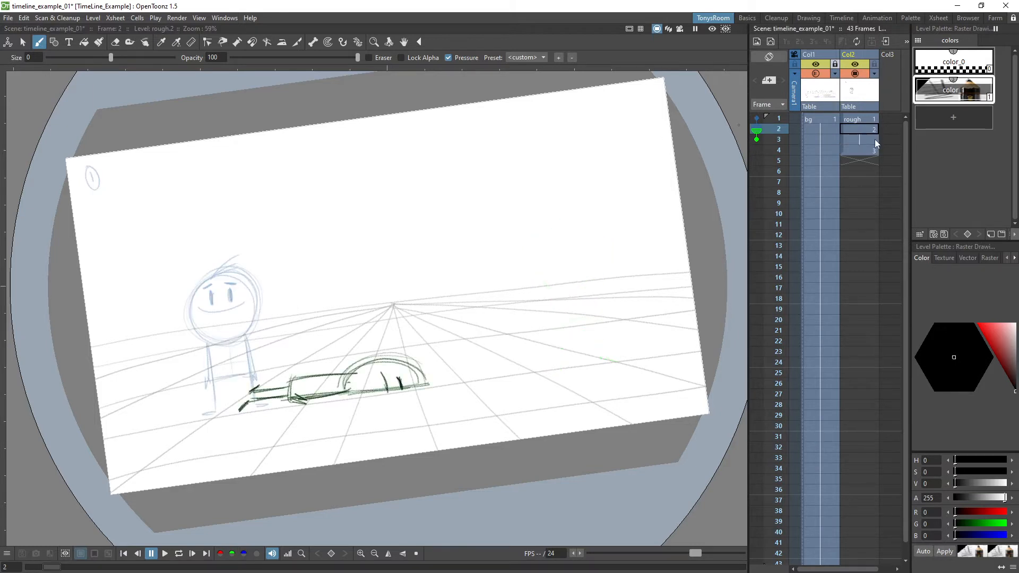
pyautogui.press('Down')
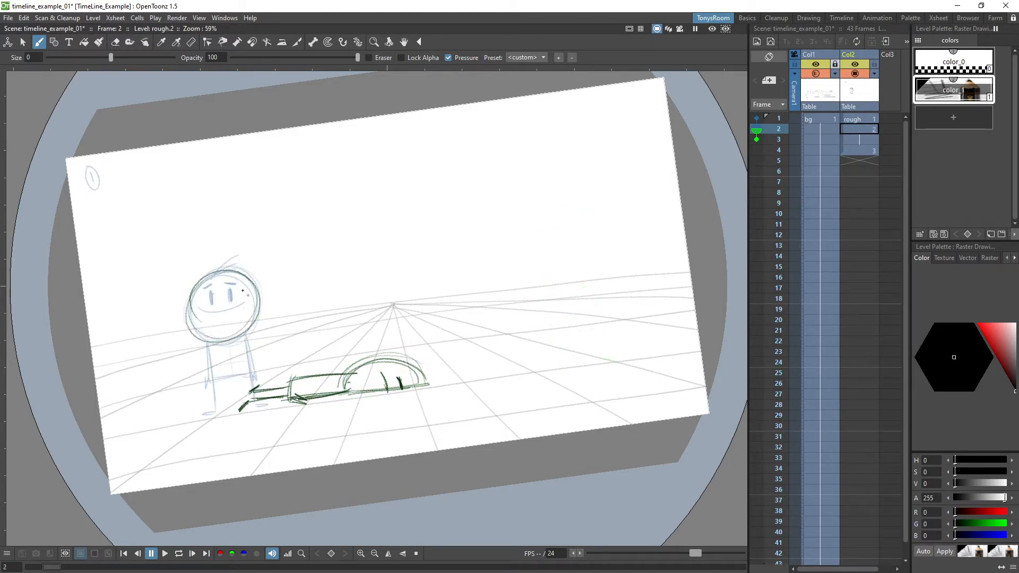
pyautogui.moveTo(201, 301); pyautogui.dragTo(231, 301)
pyautogui.hotkey('ctrl', 'z')
pyautogui.moveTo(207, 342); pyautogui.dragTo(212, 384)
pyautogui.moveTo(246, 335)
pyautogui.mouseDown()
pyautogui.moveTo(251, 375)
pyautogui.moveTo(217, 412)
pyautogui.mouseUp()
pyautogui.moveTo(250, 369); pyautogui.dragTo(241, 397)
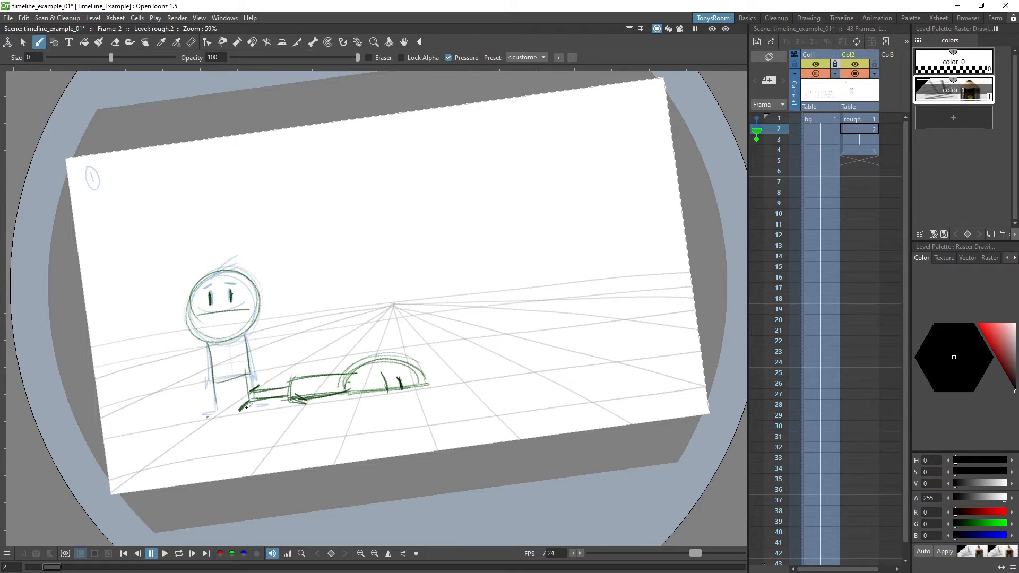
pyautogui.press('s')
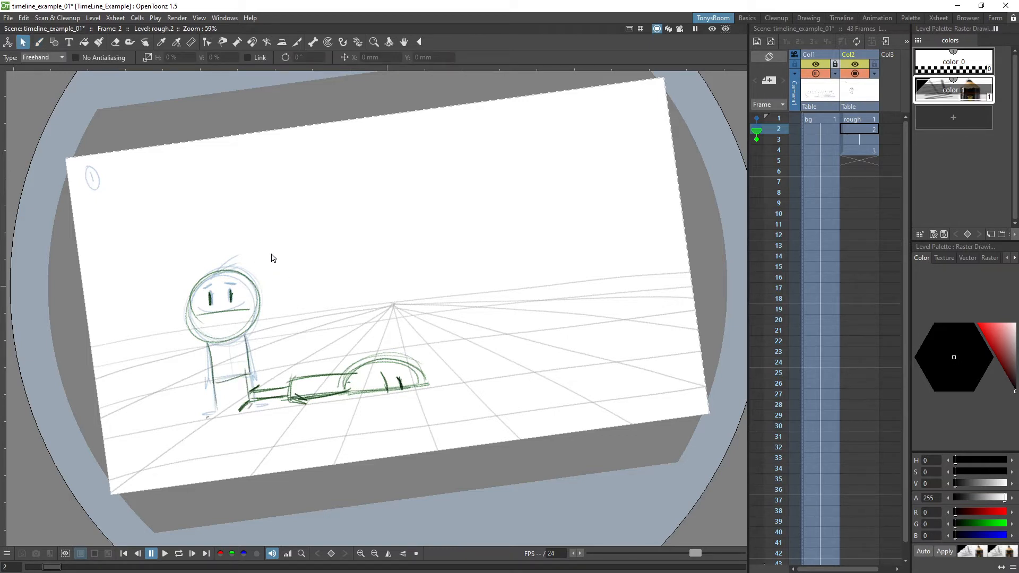
pyautogui.hotkey('ctrl', 'z')
pyautogui.hotkey('ctrl', 'z')
pyautogui.hotkey('ctrl', 'z')
pyautogui.hotkey('ctrl', 'z')
pyautogui.hotkey('ctrl', 'z')
pyautogui.hotkey('ctrl', 'z')
pyautogui.hotkey('ctrl', 'z')
pyautogui.hotkey('ctrl', 'z')
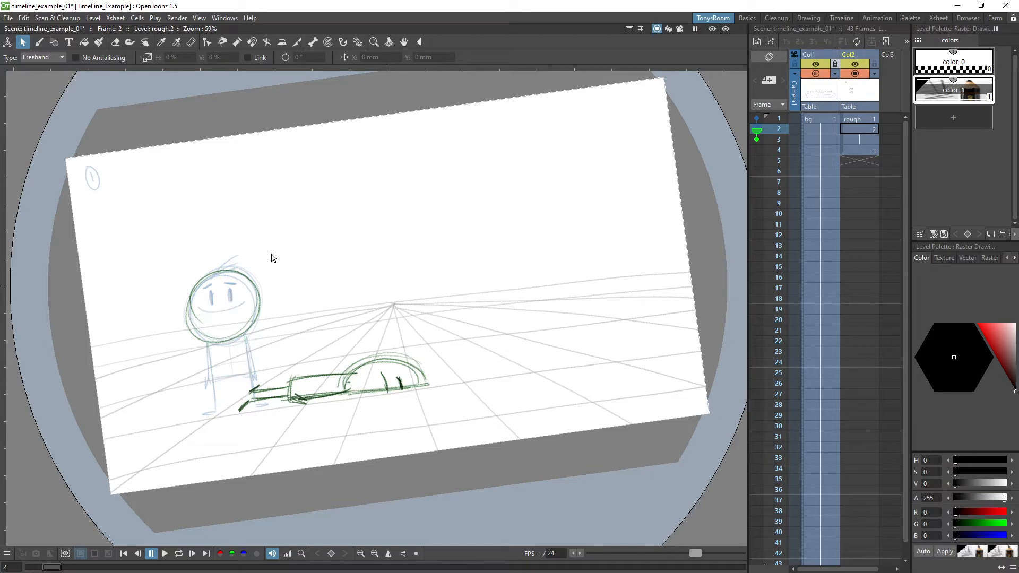
pyautogui.hotkey('ctrl', 'z')
# Step: On frame 3, trace the smiling character's head, legs and hip line as a new drawing over its onion skin
pyautogui.press('Down')
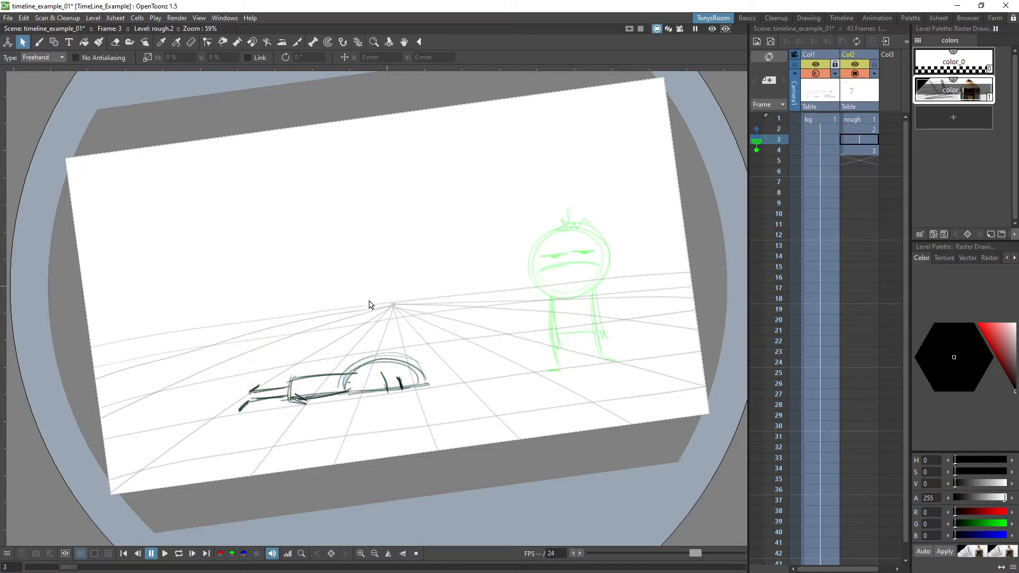
pyautogui.press('b')
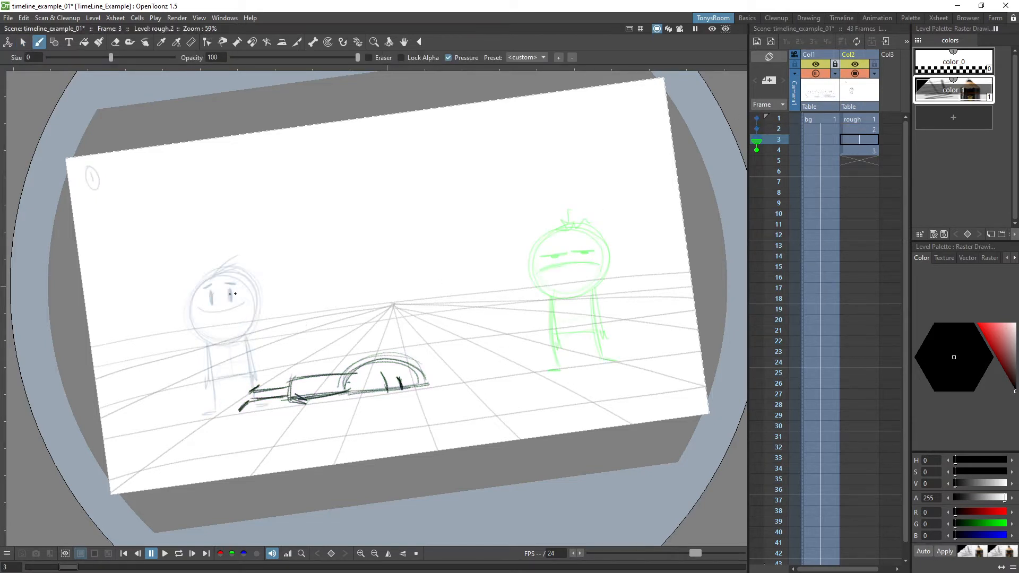
pyautogui.moveTo(197, 291)
pyautogui.mouseDown()
pyautogui.moveTo(200, 333)
pyautogui.moveTo(257, 302)
pyautogui.moveTo(215, 409)
pyautogui.mouseUp()
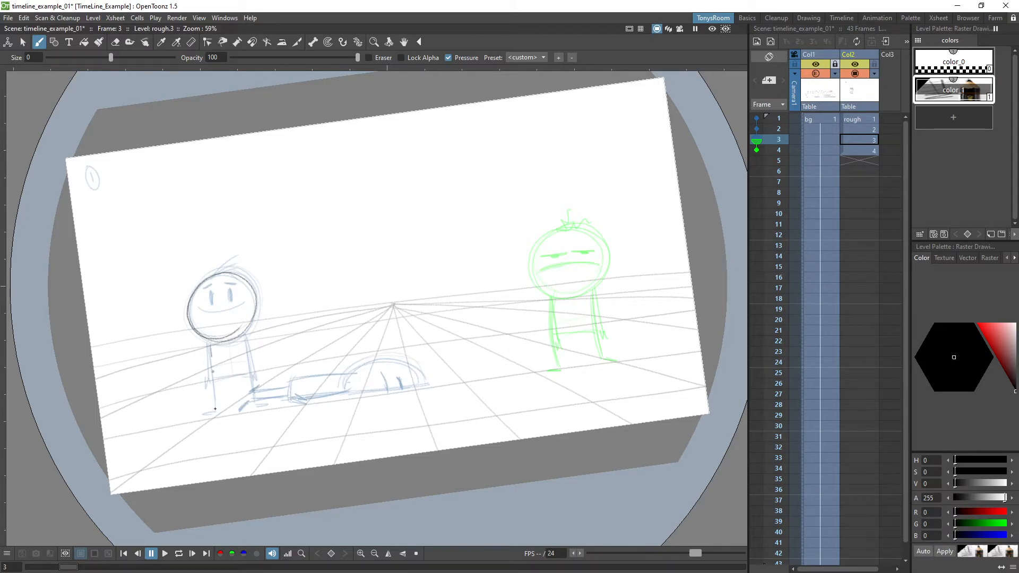
pyautogui.moveTo(210, 348); pyautogui.dragTo(216, 406)
pyautogui.moveTo(244, 335)
pyautogui.mouseDown()
pyautogui.moveTo(254, 402)
pyautogui.moveTo(251, 374)
pyautogui.mouseUp()
pyautogui.moveTo(196, 304); pyautogui.dragTo(255, 294)
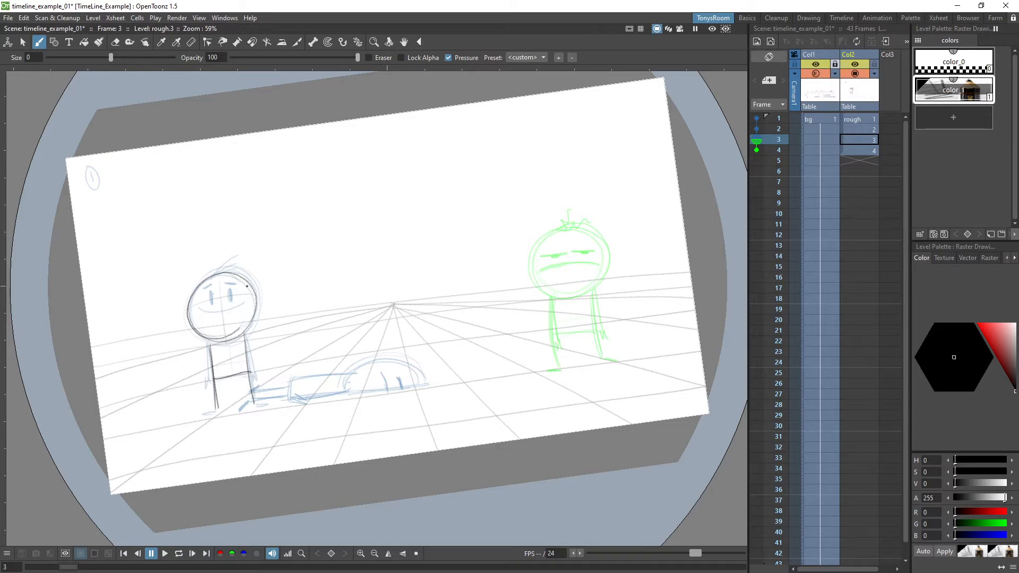
# Step: Select the traced figure, rotate it about 181° upside down and move it over the lying character's head
pyautogui.press('s')
pyautogui.moveTo(234, 258)
pyautogui.mouseDown()
pyautogui.moveTo(163, 345)
pyautogui.moveTo(231, 254)
pyautogui.mouseUp()
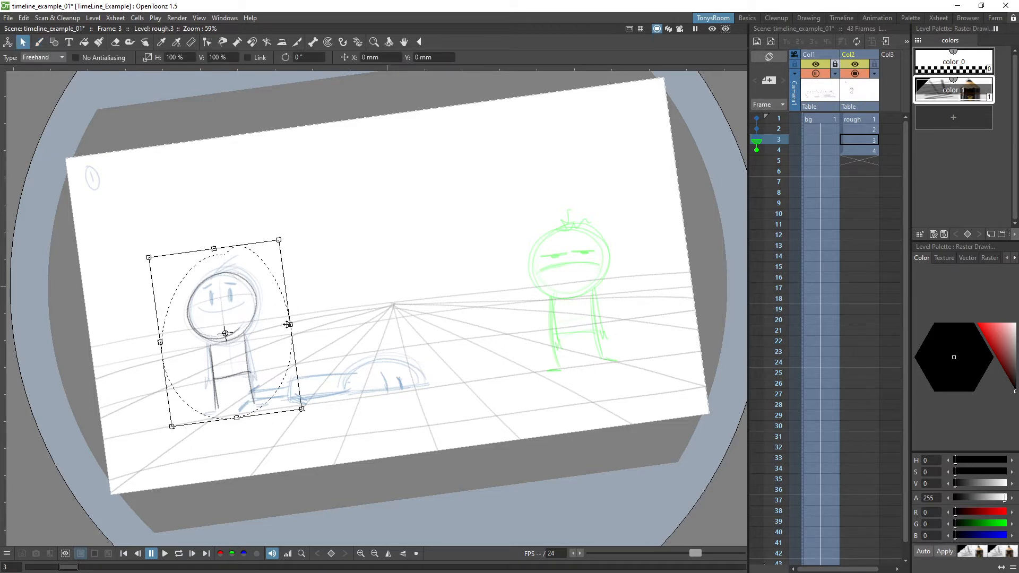
pyautogui.moveTo(311, 412)
pyautogui.mouseDown()
pyautogui.moveTo(303, 277)
pyautogui.moveTo(141, 255)
pyautogui.mouseUp()
pyautogui.moveTo(256, 305); pyautogui.dragTo(429, 337)
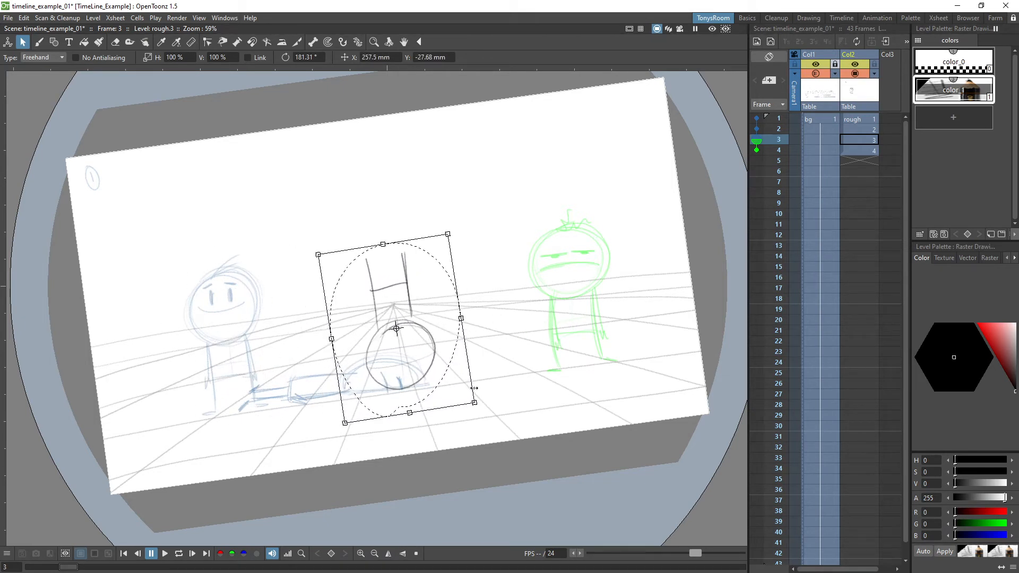
pyautogui.moveTo(481, 411); pyautogui.dragTo(485, 392)
pyautogui.click(505, 355)
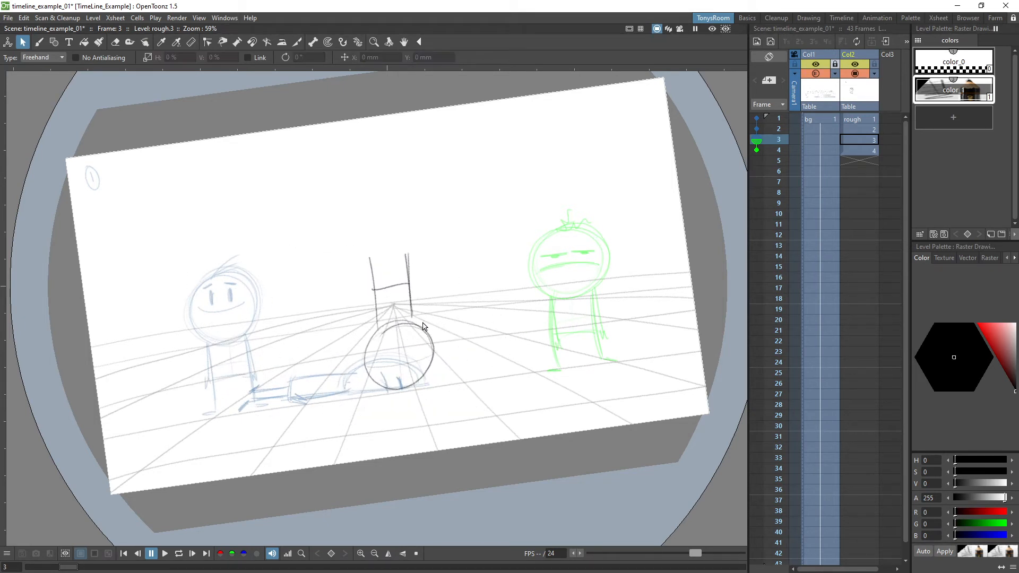
# Step: Draw the upside-down eyes, eyebrows and mouth on the head of the headstand figure
pyautogui.press('b')
pyautogui.moveTo(391, 361)
pyautogui.mouseDown()
pyautogui.moveTo(392, 375)
pyautogui.moveTo(392, 364)
pyautogui.mouseUp()
pyautogui.moveTo(409, 360)
pyautogui.mouseDown()
pyautogui.moveTo(399, 384)
pyautogui.moveTo(413, 378)
pyautogui.mouseUp()
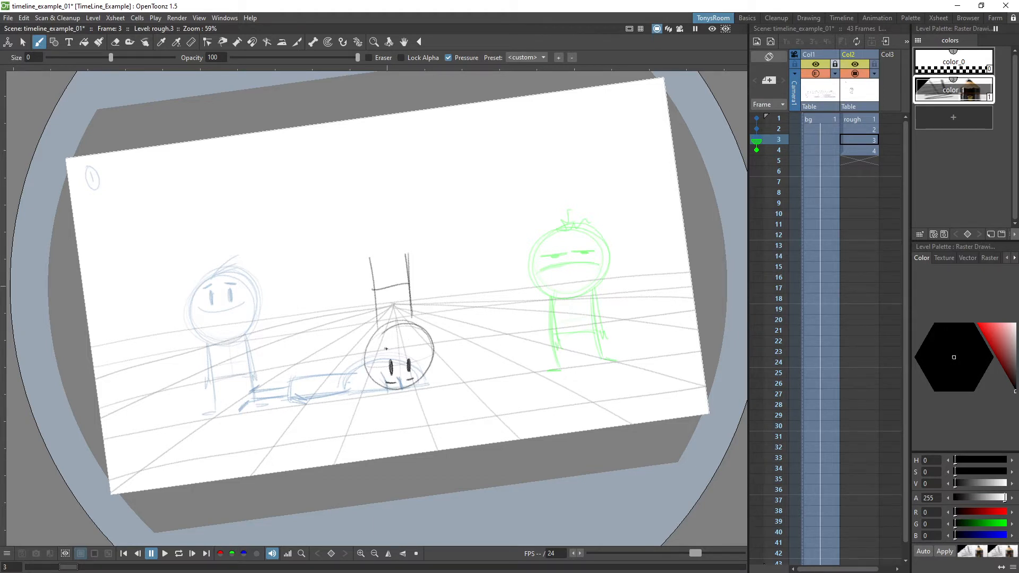
pyautogui.moveTo(376, 350); pyautogui.dragTo(418, 344)
# Step: Add both arms and the feet to the upside-down figure on frame 3
pyautogui.moveTo(411, 296); pyautogui.dragTo(412, 321)
pyautogui.moveTo(374, 282)
pyautogui.mouseDown()
pyautogui.moveTo(380, 332)
pyautogui.moveTo(371, 290)
pyautogui.mouseUp()
pyautogui.moveTo(412, 322)
pyautogui.mouseDown()
pyautogui.moveTo(410, 284)
pyautogui.moveTo(416, 301)
pyautogui.mouseUp()
pyautogui.moveTo(369, 257); pyautogui.dragTo(357, 259)
pyautogui.moveTo(408, 284)
pyautogui.mouseDown()
pyautogui.moveTo(407, 252)
pyautogui.moveTo(421, 247)
pyautogui.mouseUp()
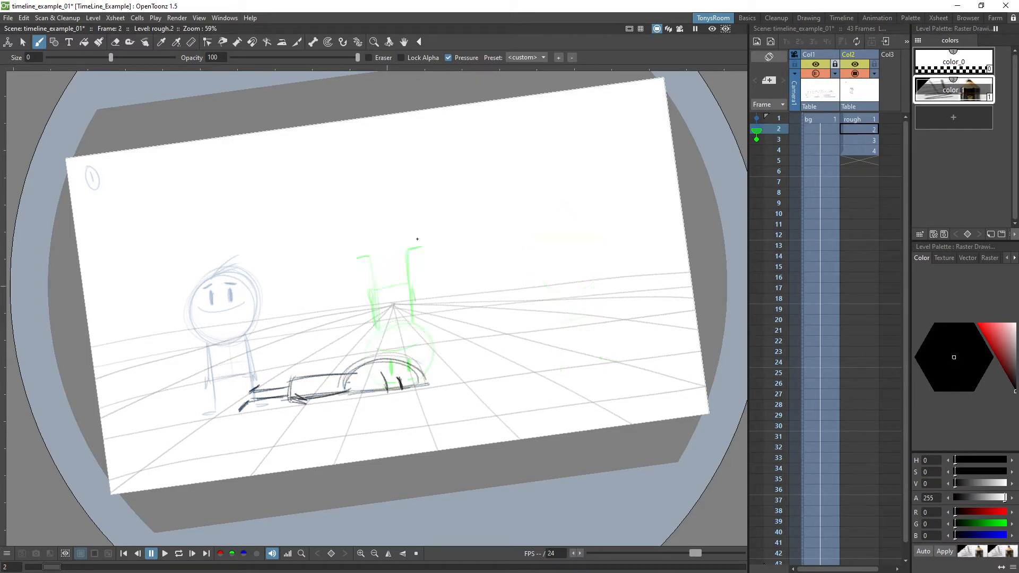
# Step: Extend the upside-down drawing's exposure by one frame, so it holds through frame 4
pyautogui.press('.')
pyautogui.press('.')
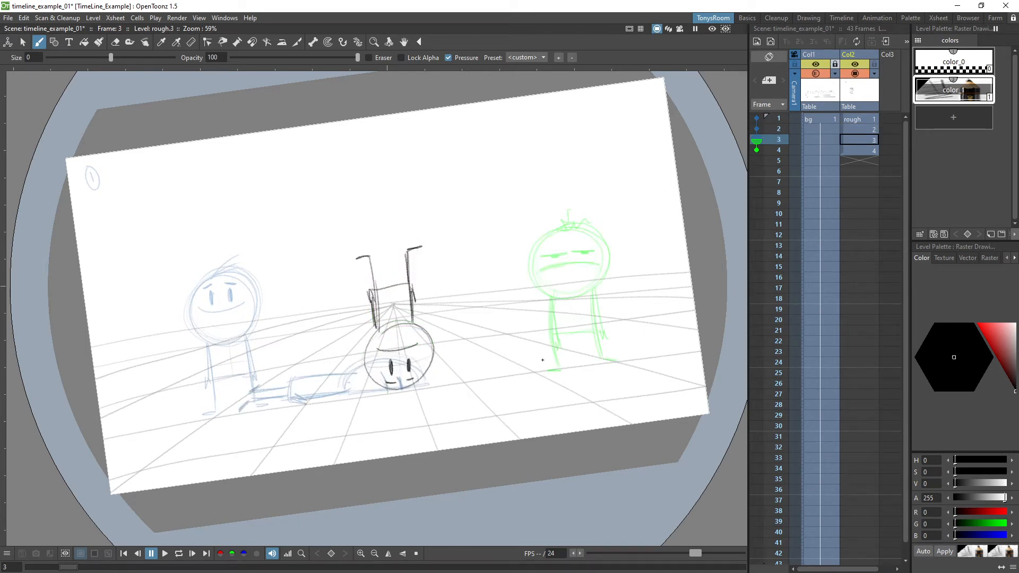
pyautogui.press('.')
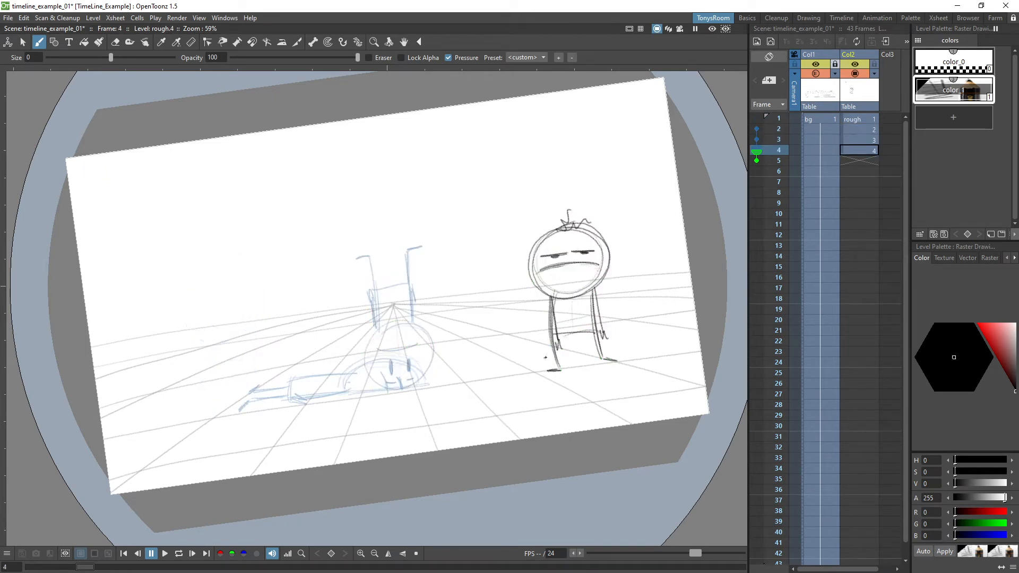
pyautogui.press("'")
# Step: Flip through the rough drawings to check how the headstand pose follows the lying pose
pyautogui.press('.')
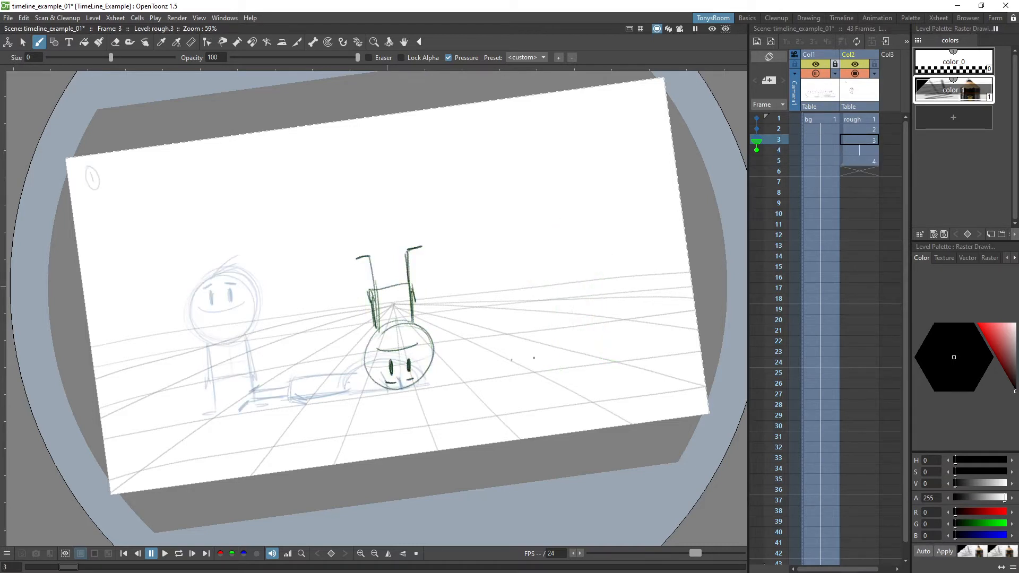
pyautogui.press('.')
pyautogui.press('.')
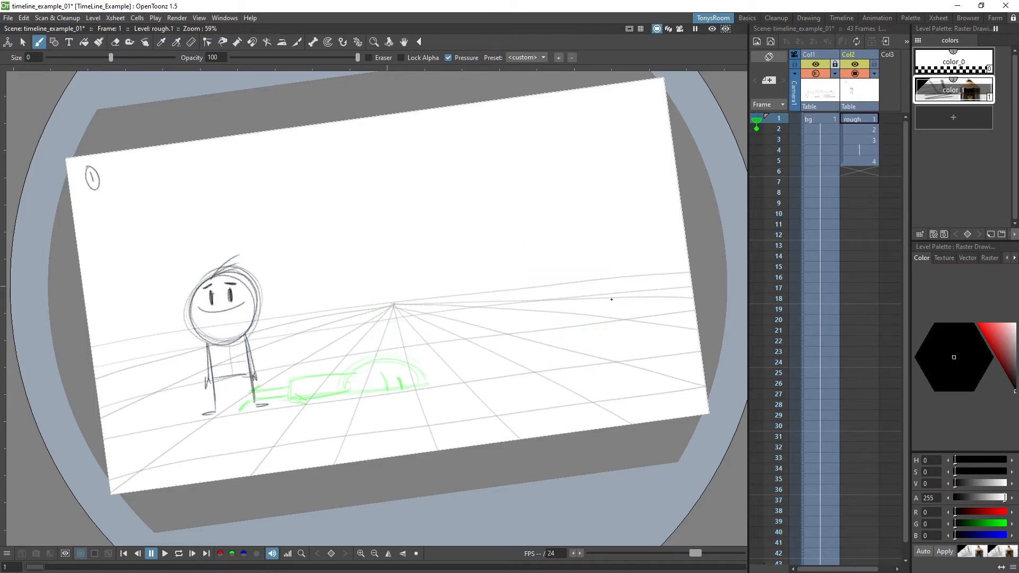
pyautogui.press('.')
pyautogui.press('.')
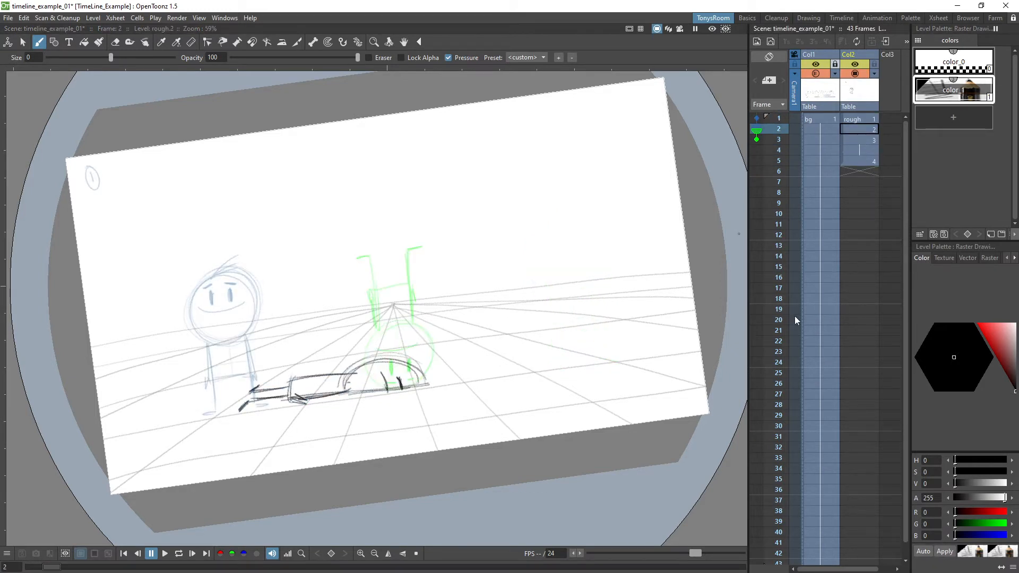
pyautogui.press('.')
pyautogui.press('.')
pyautogui.press('.')
pyautogui.press('.')
pyautogui.press('.')
pyautogui.press('.')
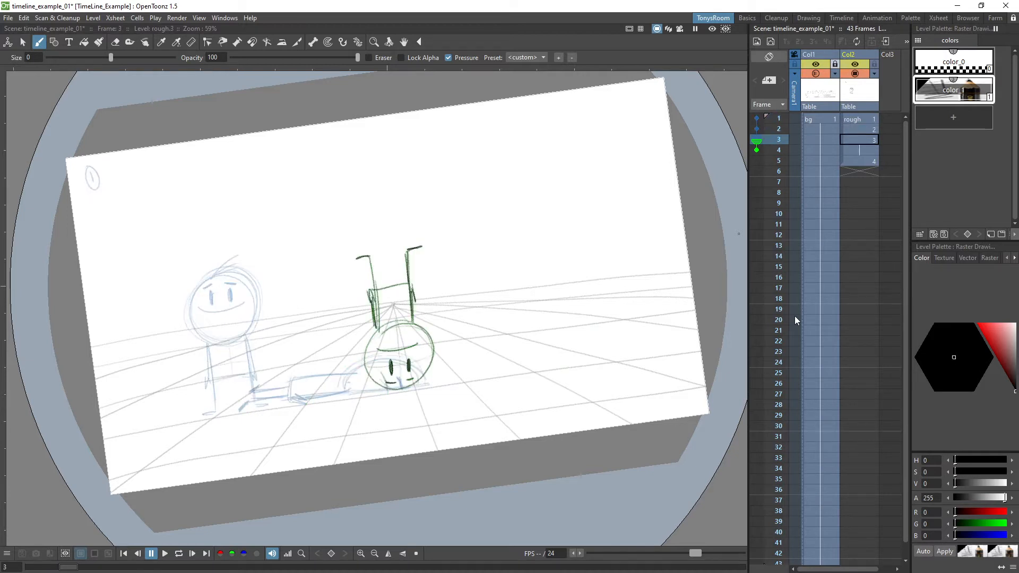
pyautogui.press('.')
pyautogui.press('.')
pyautogui.press('.')
pyautogui.press('.')
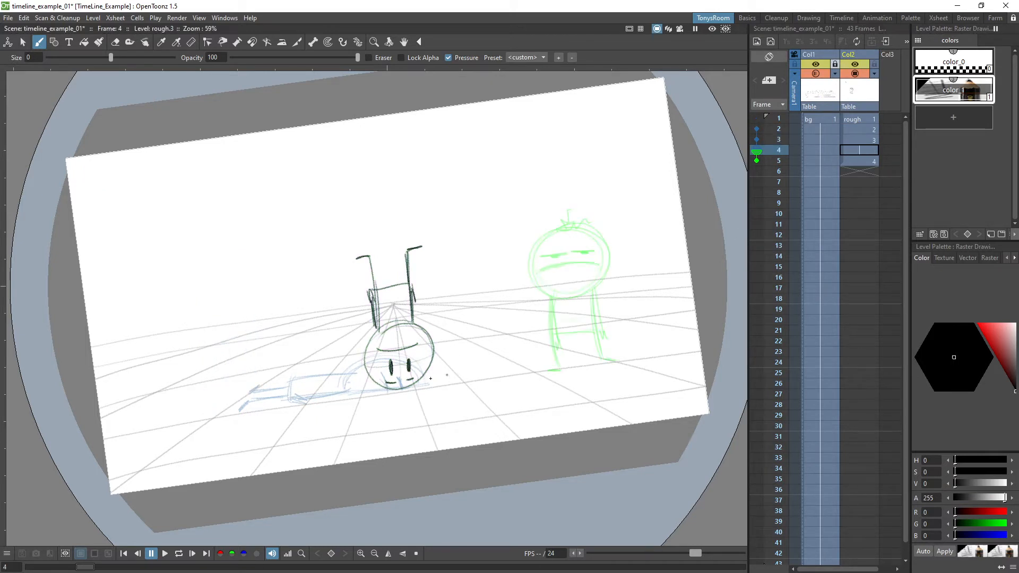
# Step: On frame 4, draw the character lying flat with a half-circle head, its body and legs stretched toward the frowning pose's feet
pyautogui.moveTo(406, 386)
pyautogui.mouseDown()
pyautogui.moveTo(464, 373)
pyautogui.moveTo(455, 359)
pyautogui.moveTo(469, 375)
pyautogui.moveTo(389, 379)
pyautogui.moveTo(397, 365)
pyautogui.moveTo(454, 364)
pyautogui.mouseUp()
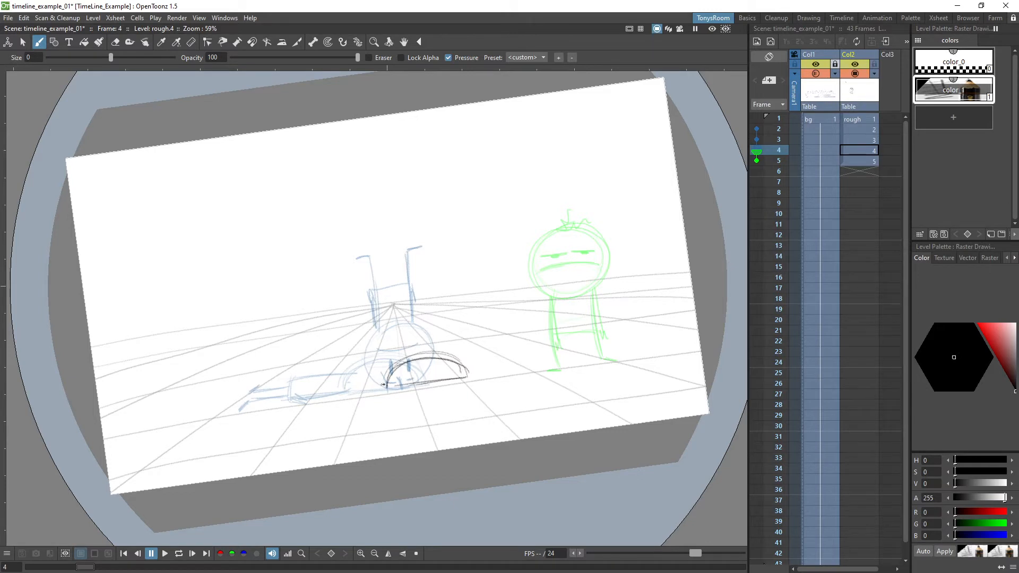
pyautogui.moveTo(408, 386)
pyautogui.mouseDown()
pyautogui.moveTo(400, 386)
pyautogui.moveTo(431, 370)
pyautogui.mouseUp()
pyautogui.moveTo(437, 359)
pyautogui.mouseDown()
pyautogui.moveTo(508, 357)
pyautogui.moveTo(510, 369)
pyautogui.moveTo(462, 379)
pyautogui.moveTo(516, 362)
pyautogui.moveTo(476, 373)
pyautogui.moveTo(503, 375)
pyautogui.mouseUp()
pyautogui.moveTo(467, 376)
pyautogui.mouseDown()
pyautogui.moveTo(552, 363)
pyautogui.moveTo(567, 370)
pyautogui.moveTo(528, 345)
pyautogui.moveTo(541, 352)
pyautogui.mouseUp()
# Step: Flip back and forth through all five rough drawings to examine the tumbling motion between the standing poses
pyautogui.press('Up')
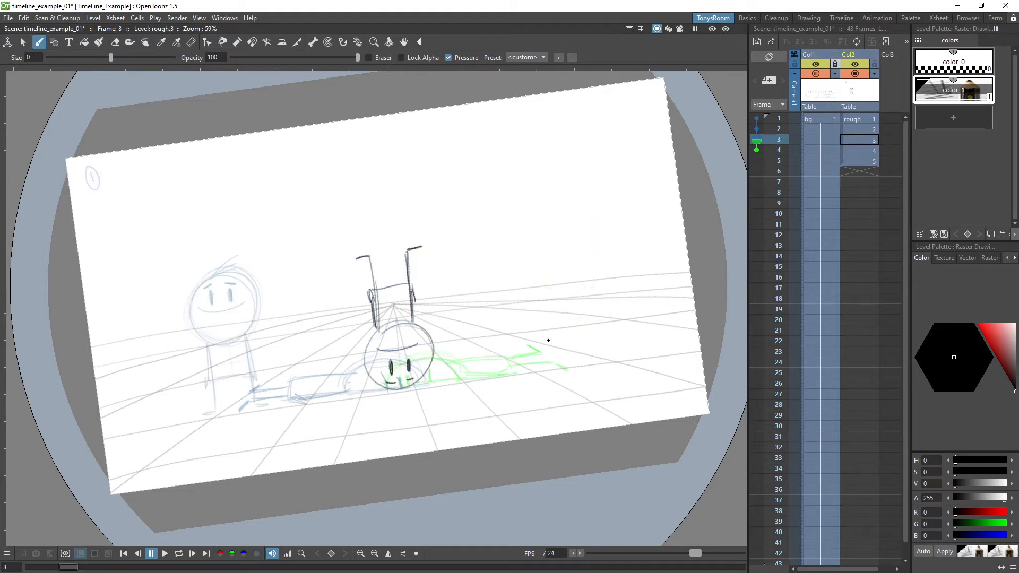
pyautogui.press('Up')
pyautogui.press('Down')
pyautogui.press('Down')
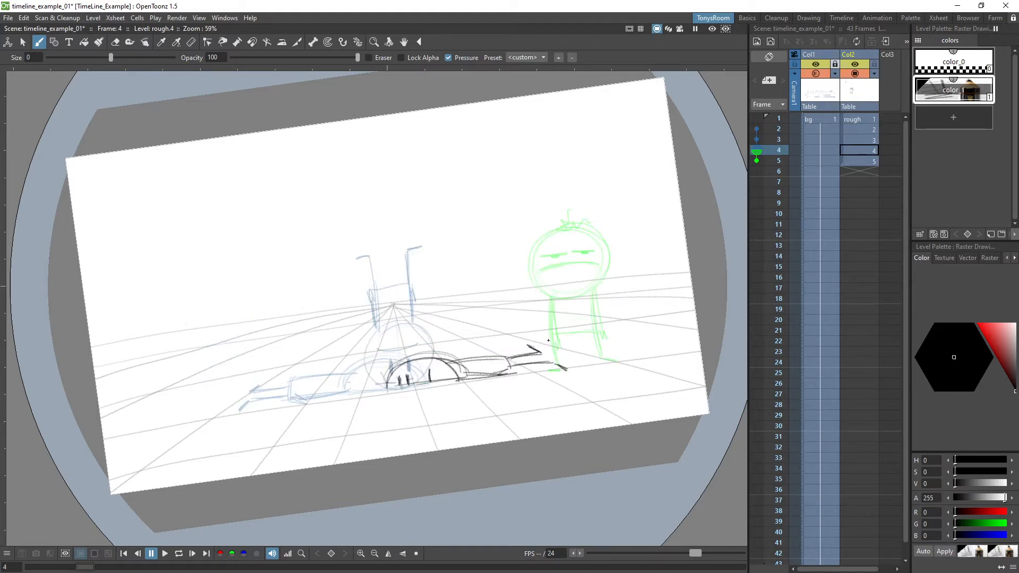
pyautogui.press('Down')
pyautogui.press('Up')
pyautogui.press('Up')
pyautogui.press('Down')
pyautogui.press('Down')
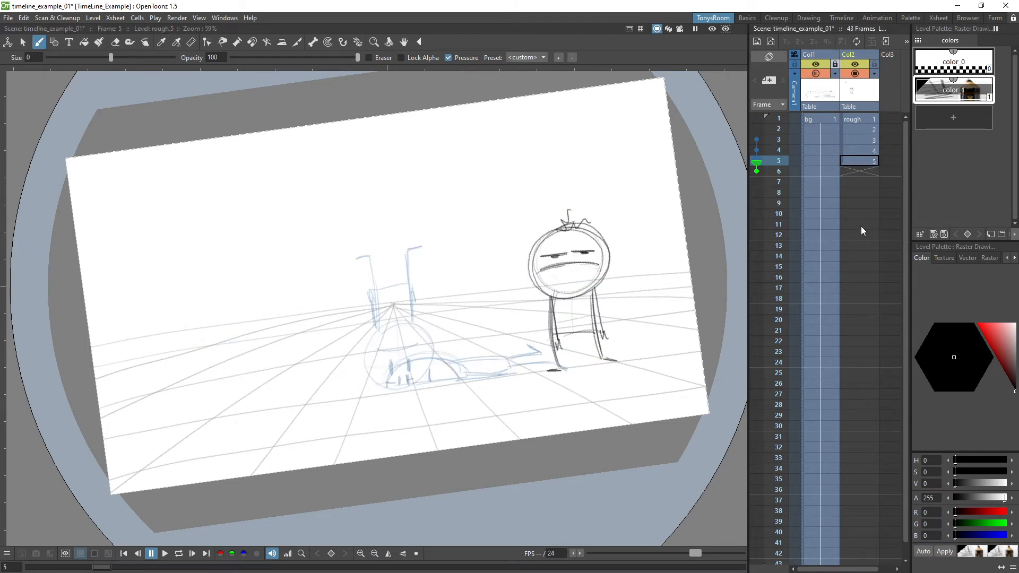
pyautogui.press('Up')
pyautogui.press('Up')
pyautogui.press('Up')
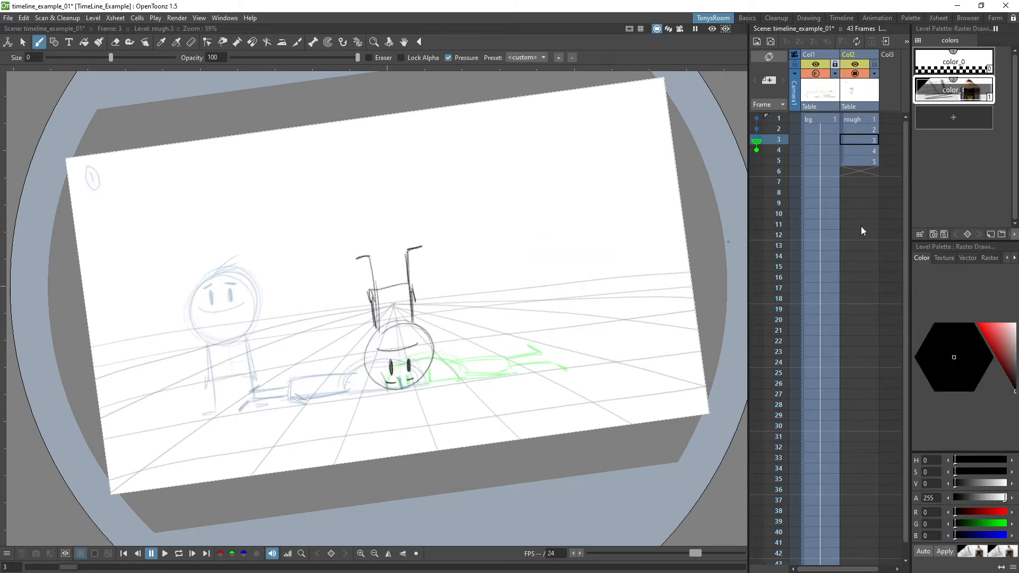
pyautogui.press('Down')
pyautogui.press('Down')
pyautogui.press('Down')
pyautogui.press('Down')
pyautogui.press('Up')
pyautogui.press('Up')
pyautogui.press('Up')
pyautogui.press('Up')
pyautogui.press('Up')
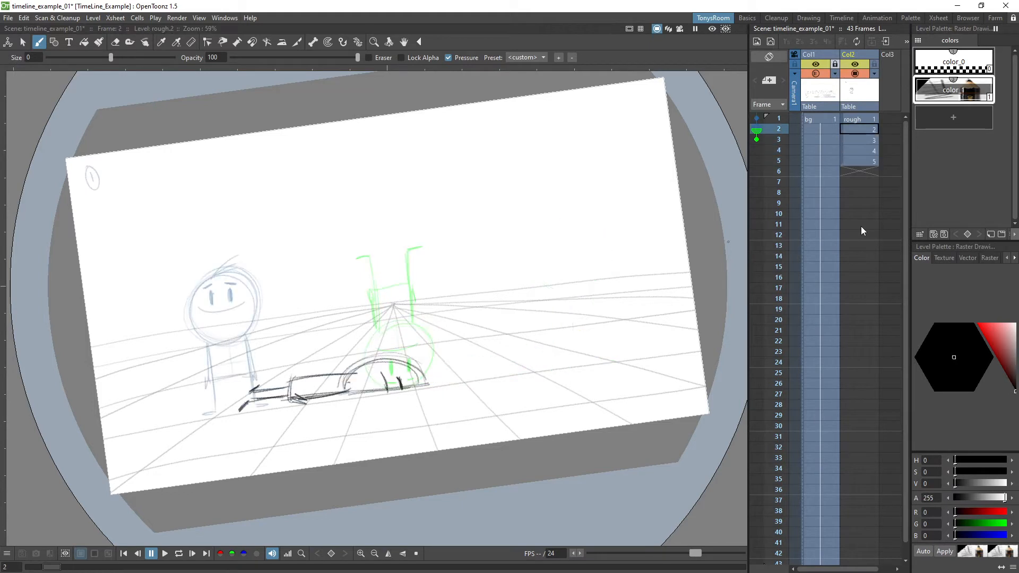
# Step: On frame 1, draw a curved timing chart above the standing pose, with tighter early ticks numbered 1 to 6
pyautogui.press('Down')
pyautogui.press('Down')
pyautogui.press('Down')
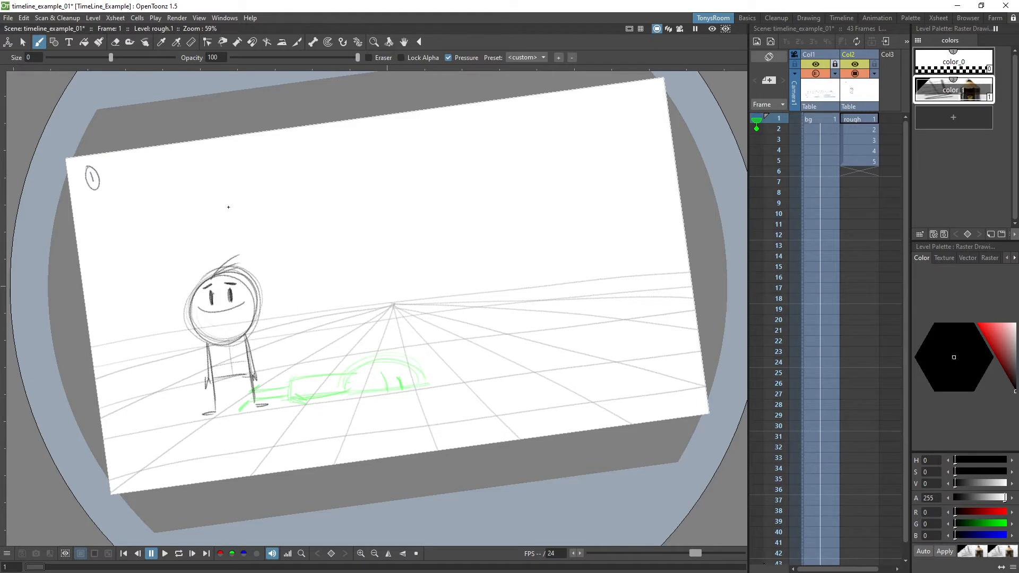
pyautogui.moveTo(228, 207)
pyautogui.mouseDown()
pyautogui.moveTo(279, 214)
pyautogui.moveTo(225, 214)
pyautogui.moveTo(243, 209)
pyautogui.moveTo(234, 210)
pyautogui.mouseUp()
pyautogui.moveTo(272, 213)
pyautogui.mouseDown()
pyautogui.moveTo(298, 226)
pyautogui.moveTo(281, 228)
pyautogui.moveTo(300, 226)
pyautogui.mouseUp()
pyautogui.moveTo(223, 201); pyautogui.dragTo(224, 215)
pyautogui.moveTo(217, 188); pyautogui.dragTo(216, 194)
pyautogui.moveTo(227, 196)
pyautogui.mouseDown()
pyautogui.moveTo(272, 194)
pyautogui.moveTo(305, 225)
pyautogui.mouseUp()
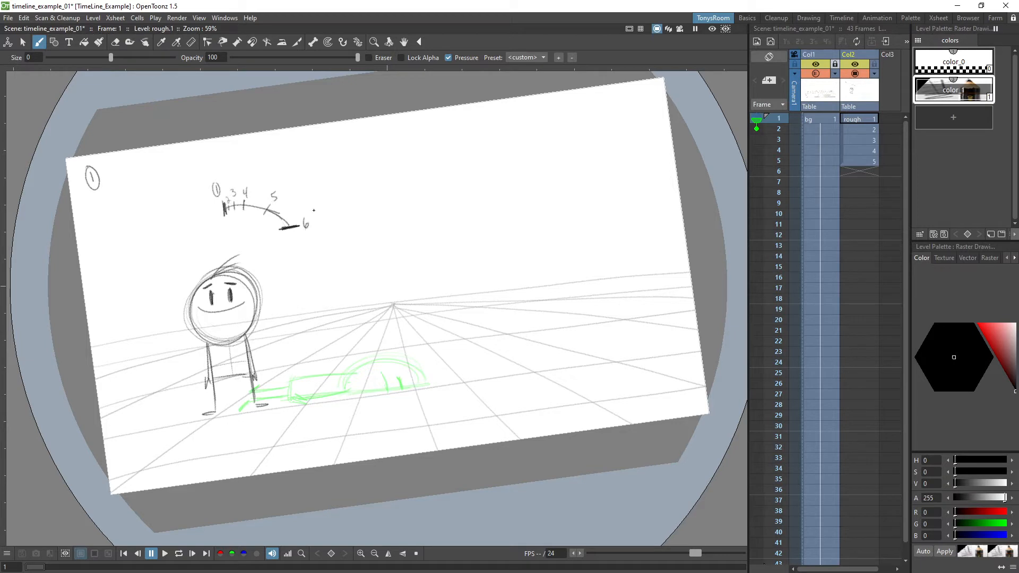
# Step: Renumber the timing chart's marks after 1 as 3, 5, 7, 9 and 11, and label the second drawing with a circled 11
pyautogui.hotkey('ctrl', 'z')
pyautogui.hotkey('ctrl', 'z')
pyautogui.hotkey('ctrl', 'z')
pyautogui.hotkey('ctrl', 'z')
pyautogui.moveTo(235, 187)
pyautogui.mouseDown()
pyautogui.moveTo(231, 194)
pyautogui.moveTo(273, 192)
pyautogui.moveTo(303, 229)
pyautogui.mouseUp()
pyautogui.moveTo(245, 190); pyautogui.dragTo(255, 187)
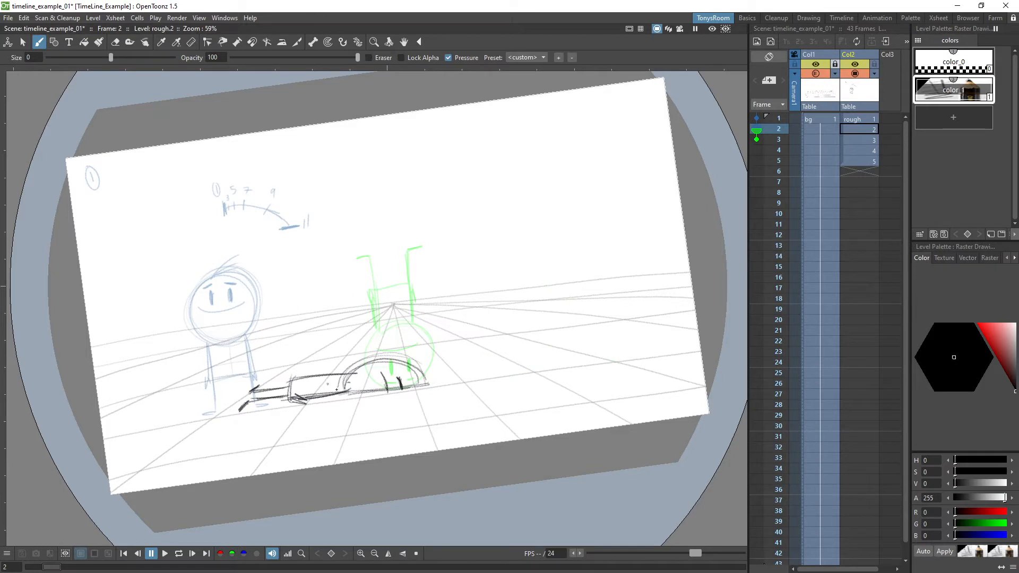
pyautogui.moveTo(102, 171)
pyautogui.mouseDown()
pyautogui.moveTo(101, 186)
pyautogui.moveTo(115, 176)
pyautogui.mouseUp()
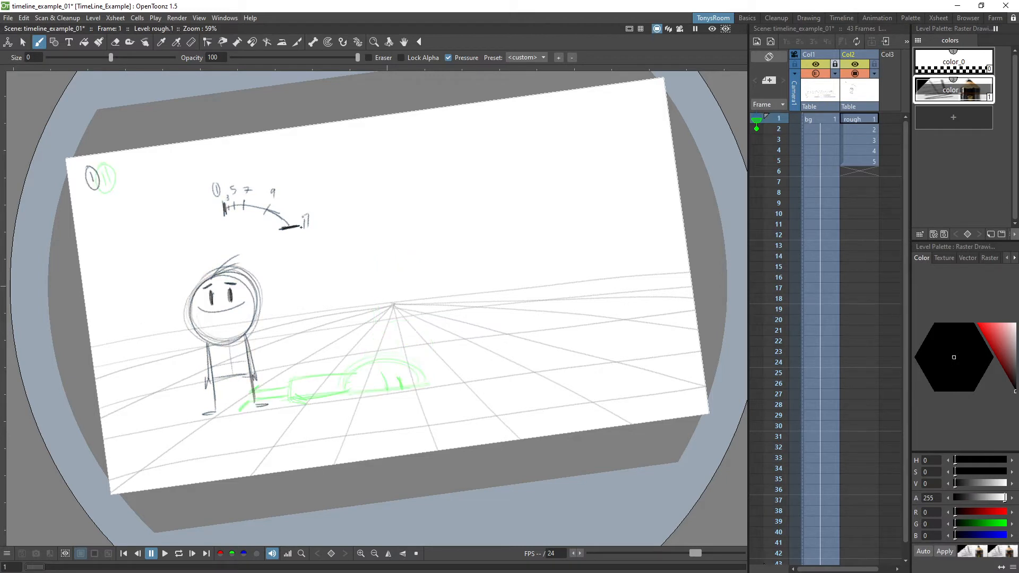
pyautogui.moveTo(301, 228); pyautogui.dragTo(305, 228)
# Step: Extend the first drawing's exposure through frame 10, so the lying pose starts on frame 11
pyautogui.press("'")
pyautogui.press("'")
pyautogui.press("'")
pyautogui.press("'")
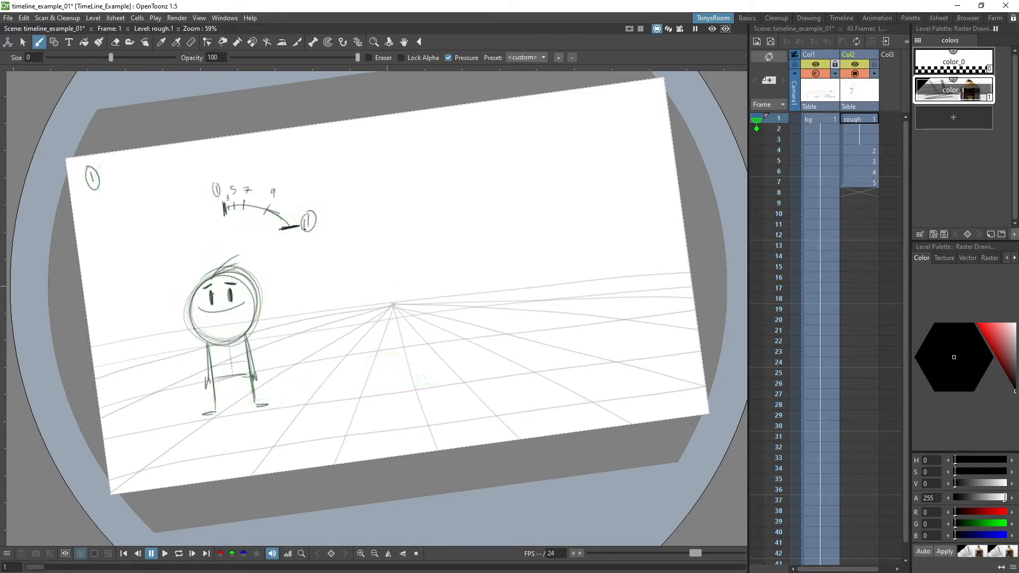
pyautogui.press("'")
pyautogui.press("'")
pyautogui.press("'")
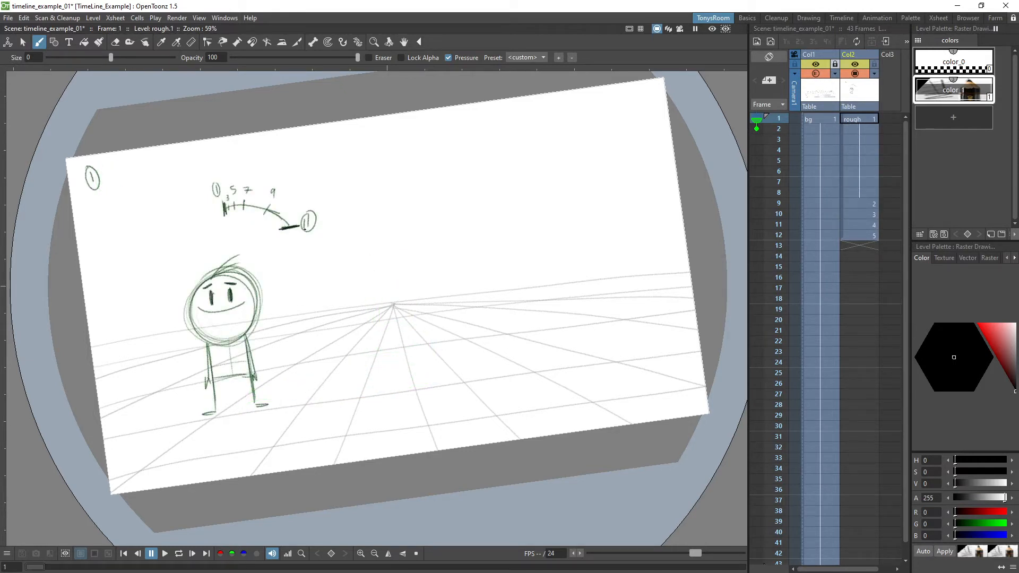
pyautogui.press("'")
pyautogui.press("'")
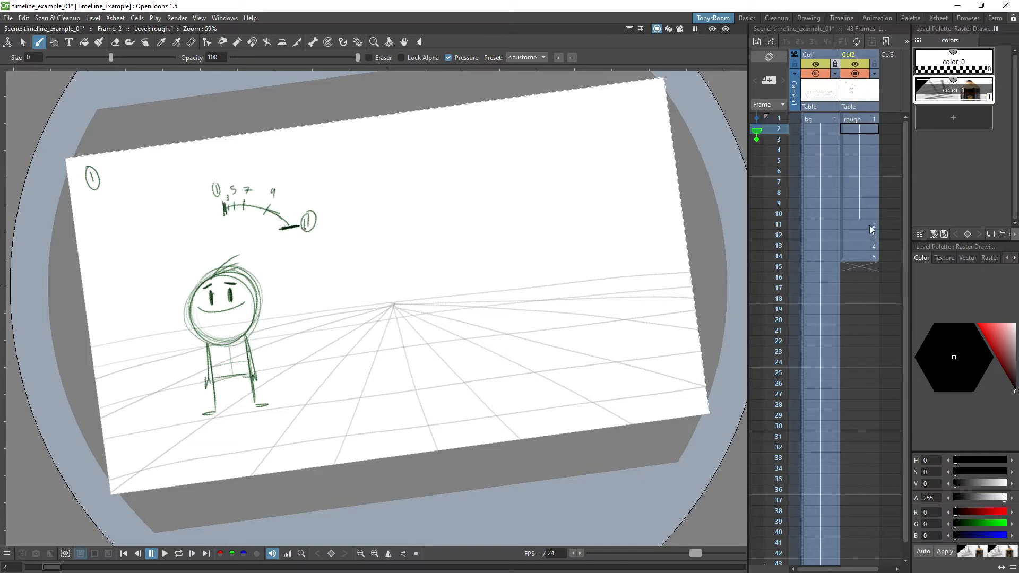
# Step: Step back and forth between frames 1 and 11 to examine the gap between the standing and lying poses
pyautogui.click(870, 225)
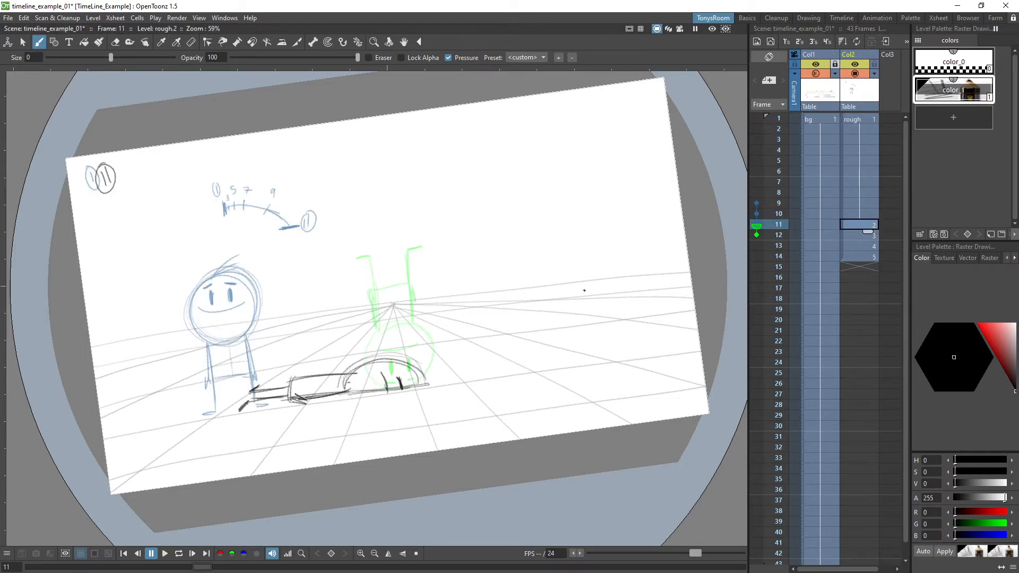
pyautogui.press('Up')
pyautogui.press('Up')
pyautogui.press('Up')
pyautogui.press('Up')
pyautogui.press('Up')
pyautogui.press('Up')
pyautogui.press('Up')
pyautogui.press('Up')
pyautogui.press('Up')
pyautogui.press('Up')
pyautogui.press('Down')
pyautogui.press('Down')
pyautogui.press('Down')
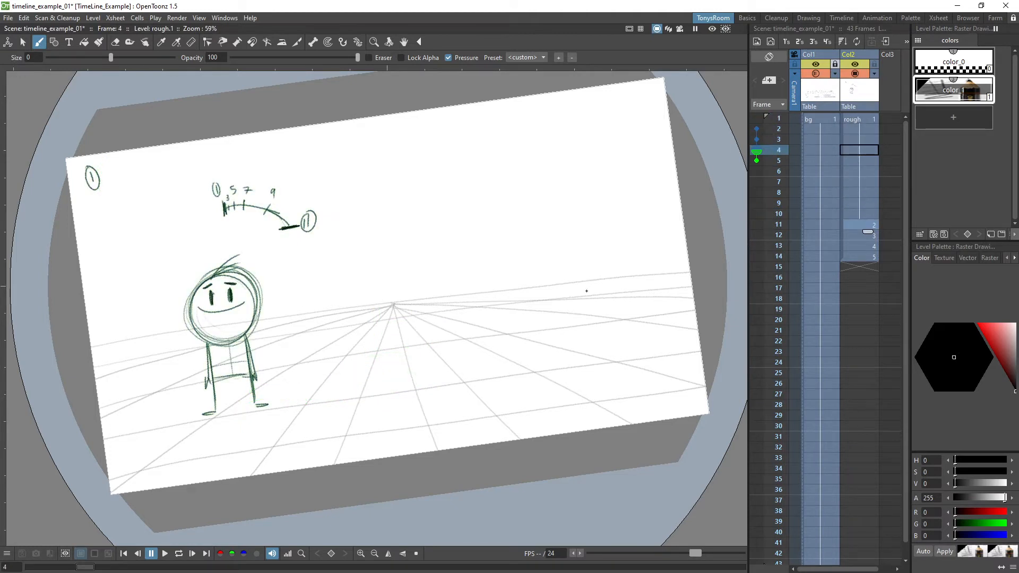
pyautogui.press('Down')
pyautogui.press('Down')
pyautogui.press('Down')
pyautogui.press('Down')
pyautogui.press('Down')
pyautogui.press('Down')
pyautogui.press('Down')
pyautogui.press('Up')
pyautogui.press('Up')
pyautogui.press('Up')
pyautogui.press('Up')
pyautogui.press('Up')
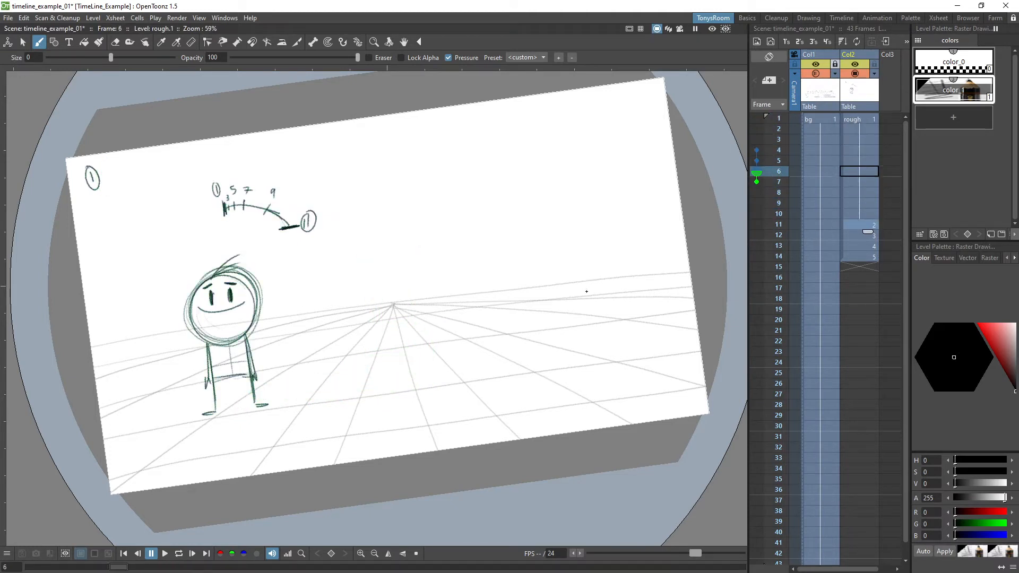
pyautogui.press('Up')
pyautogui.press('Up')
pyautogui.press('Up')
pyautogui.press('Up')
pyautogui.press('Up')
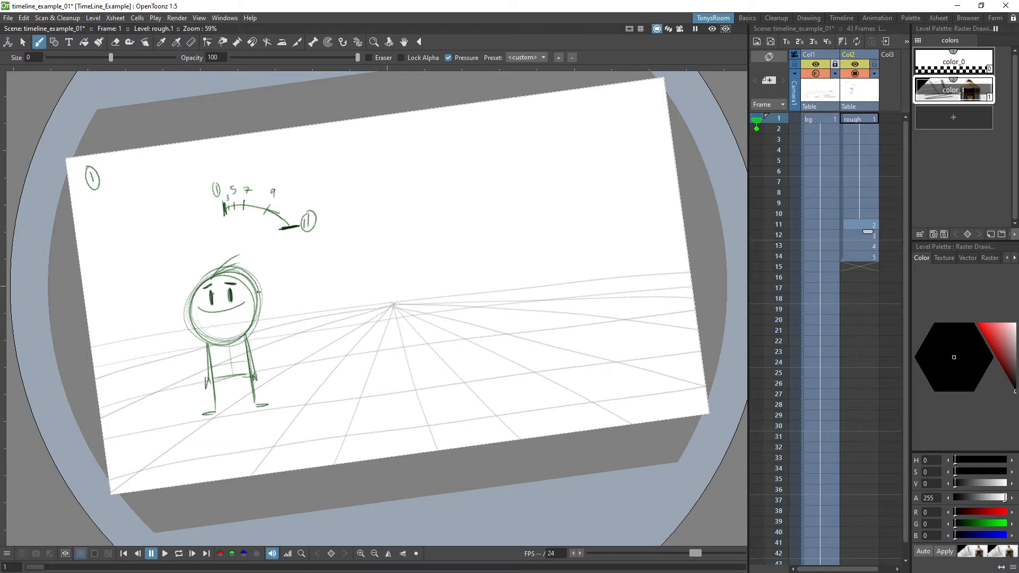
# Step: Emphasize the 9 mark on the timing chart, and go to frame 9
pyautogui.moveTo(264, 214); pyautogui.dragTo(267, 204)
pyautogui.press('Down')
pyautogui.press('Down')
pyautogui.press('Down')
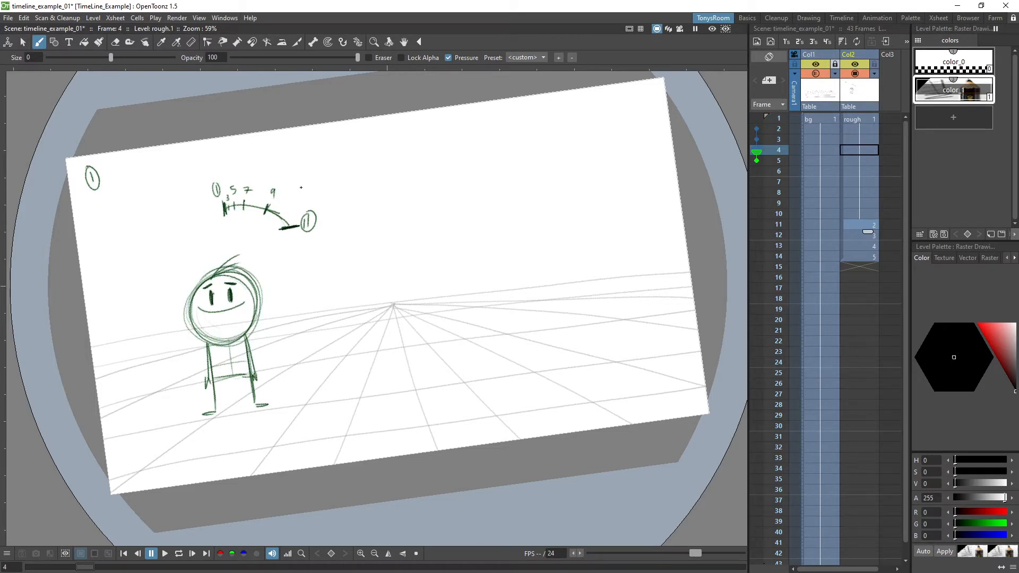
pyautogui.press('Down')
pyautogui.press('Down')
pyautogui.press('Down')
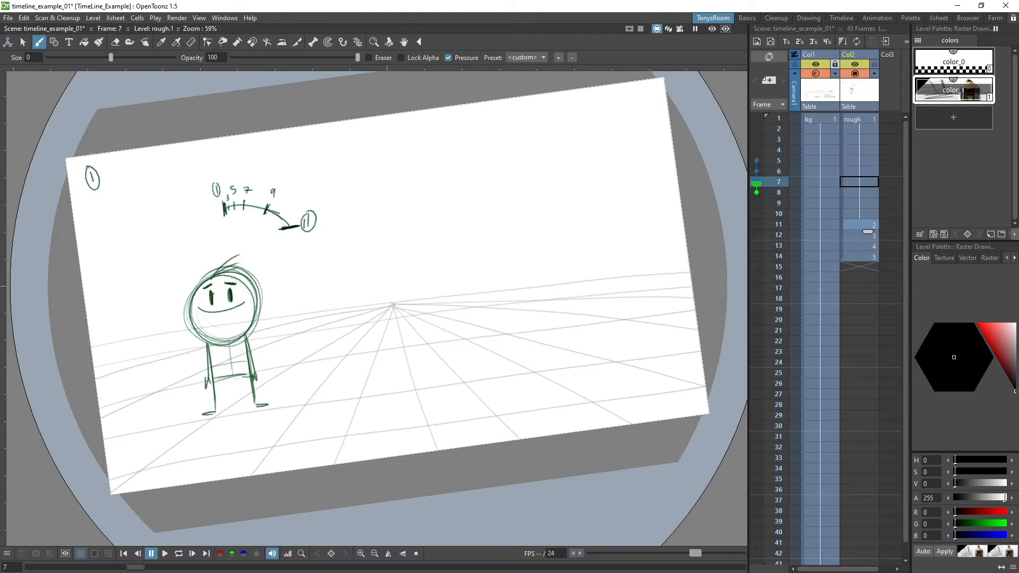
pyautogui.press('Down')
pyautogui.press('Down')
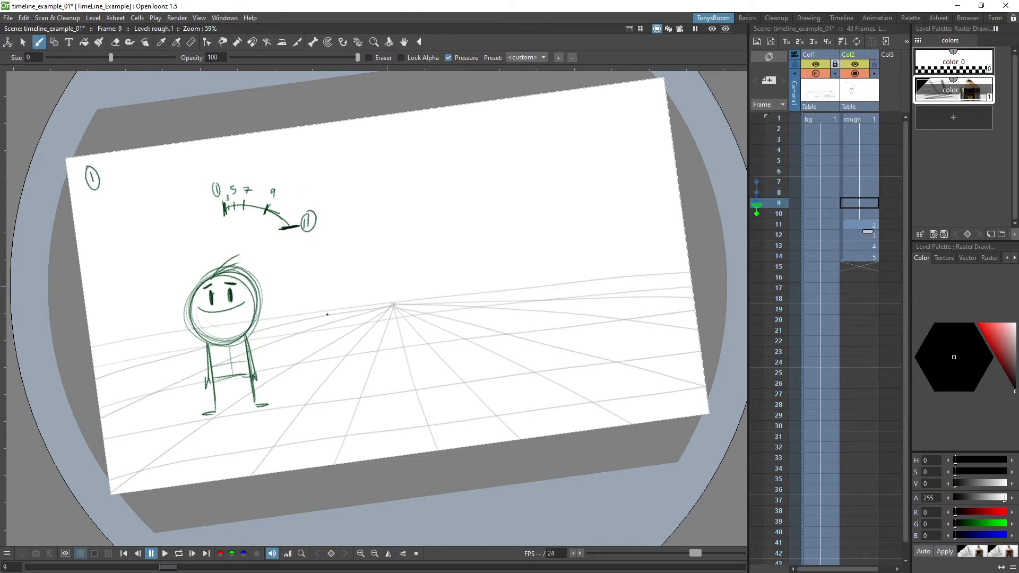
# Step: Set the onion skin on frame 9 to show the drawings on frames 1 and 11
pyautogui.click(756, 214)
pyautogui.click(756, 192)
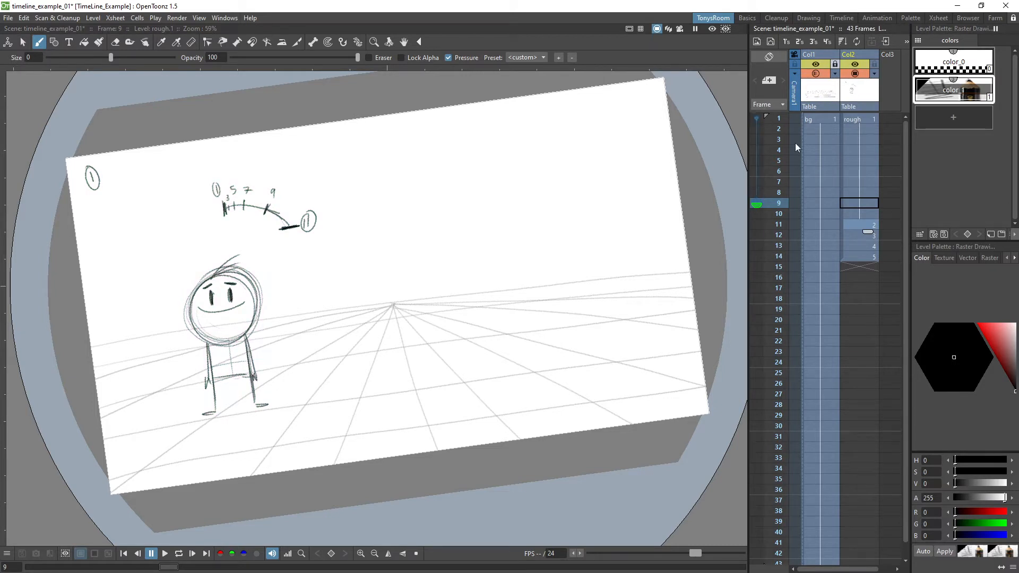
pyautogui.click(757, 224)
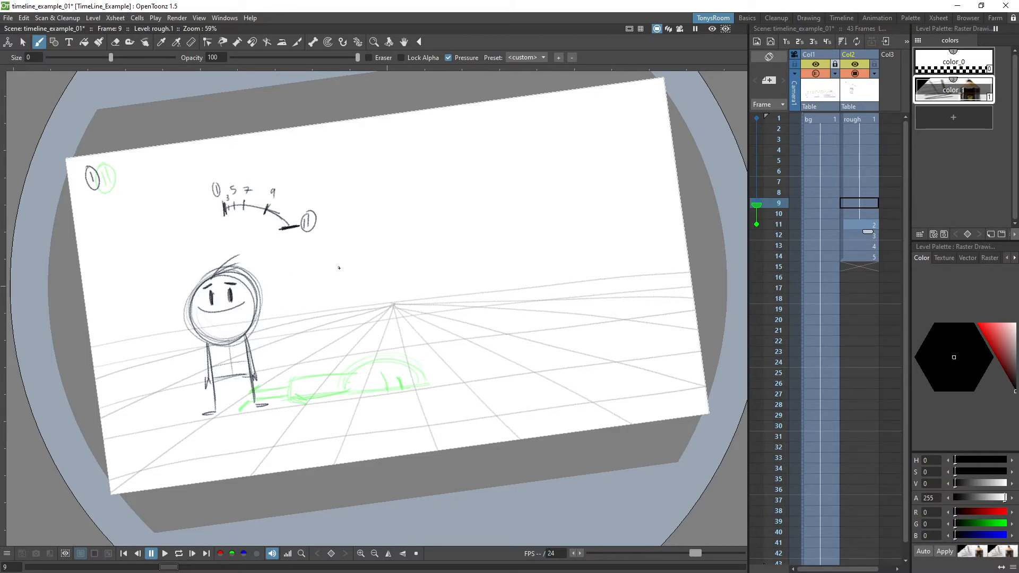
# Step: On frame 9, rough out a round head between the standing and lying poses, dented inward on the side facing the standing pose
pyautogui.moveTo(339, 268)
pyautogui.mouseDown()
pyautogui.moveTo(345, 331)
pyautogui.moveTo(345, 272)
pyautogui.moveTo(341, 329)
pyautogui.moveTo(346, 318)
pyautogui.moveTo(317, 335)
pyautogui.mouseUp()
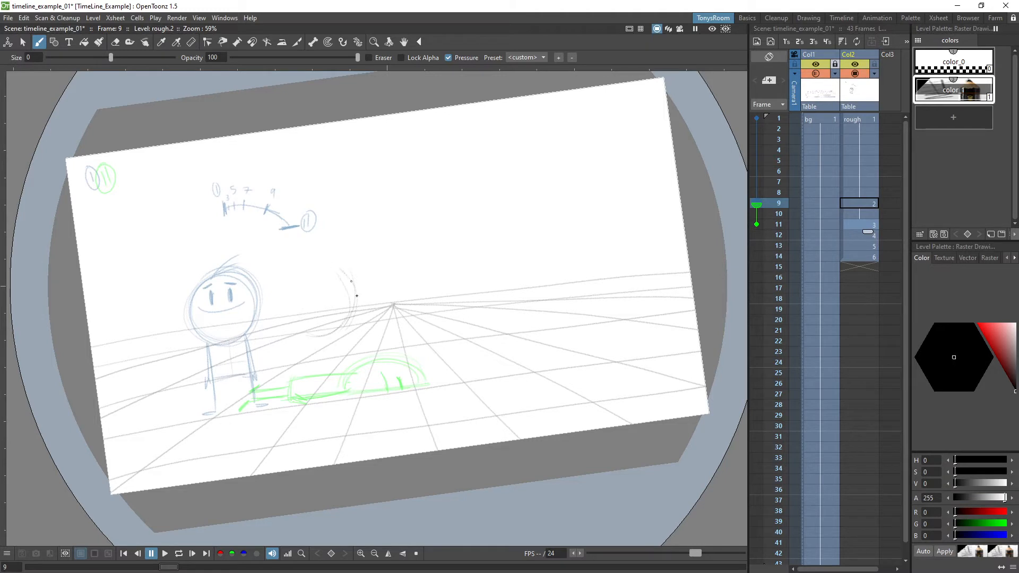
pyautogui.moveTo(357, 296); pyautogui.dragTo(302, 336)
pyautogui.moveTo(356, 296); pyautogui.dragTo(310, 338)
pyautogui.moveTo(336, 267)
pyautogui.mouseDown()
pyautogui.moveTo(346, 327)
pyautogui.moveTo(347, 279)
pyautogui.moveTo(293, 339)
pyautogui.moveTo(337, 285)
pyautogui.moveTo(288, 299)
pyautogui.moveTo(344, 298)
pyautogui.moveTo(290, 333)
pyautogui.moveTo(345, 280)
pyautogui.moveTo(276, 303)
pyautogui.moveTo(339, 328)
pyautogui.moveTo(318, 261)
pyautogui.moveTo(312, 340)
pyautogui.mouseUp()
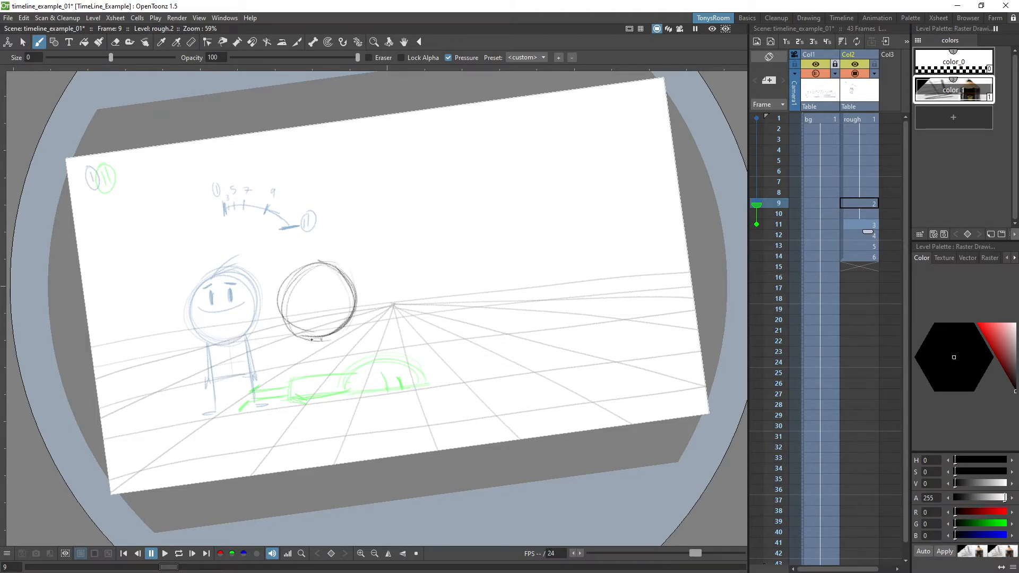
pyautogui.moveTo(289, 306)
pyautogui.mouseDown()
pyautogui.moveTo(305, 272)
pyautogui.moveTo(274, 334)
pyautogui.moveTo(342, 275)
pyautogui.moveTo(306, 261)
pyautogui.moveTo(292, 312)
pyautogui.moveTo(305, 278)
pyautogui.moveTo(358, 308)
pyautogui.moveTo(354, 324)
pyautogui.moveTo(284, 314)
pyautogui.moveTo(354, 316)
pyautogui.moveTo(299, 273)
pyautogui.moveTo(316, 297)
pyautogui.moveTo(296, 292)
pyautogui.moveTo(302, 302)
pyautogui.moveTo(329, 333)
pyautogui.moveTo(307, 262)
pyautogui.moveTo(303, 305)
pyautogui.moveTo(303, 288)
pyautogui.moveTo(278, 288)
pyautogui.moveTo(278, 314)
pyautogui.moveTo(297, 269)
pyautogui.mouseUp()
pyautogui.press('e')
pyautogui.press('b')
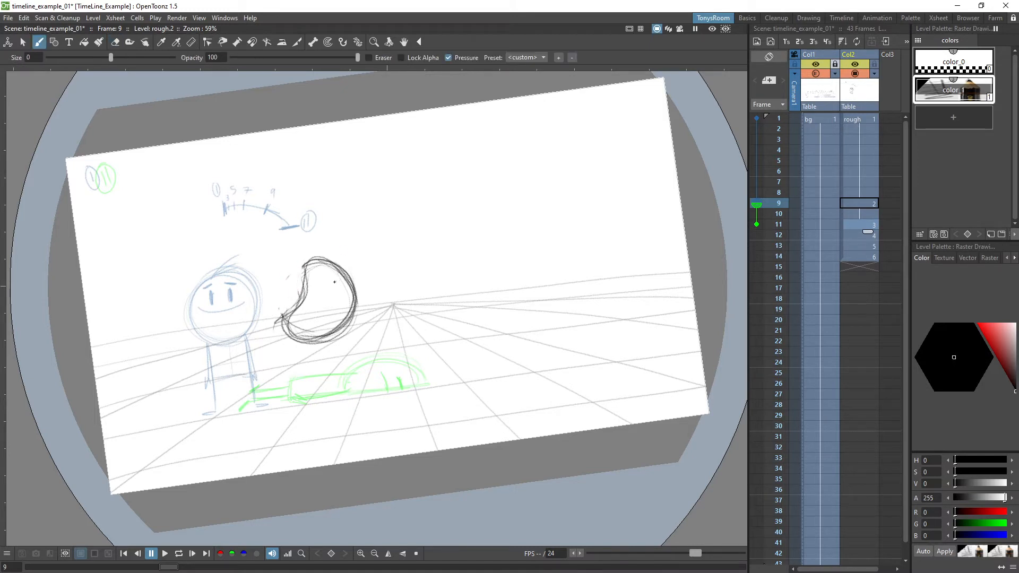
# Step: Flip between the drawings on frames 1, 9 and 11 to check the position of the new head
pyautogui.press(',')
pyautogui.press('.')
pyautogui.press('.')
pyautogui.press(',')
pyautogui.press(',')
pyautogui.press('.')
pyautogui.press('.')
pyautogui.press('.')
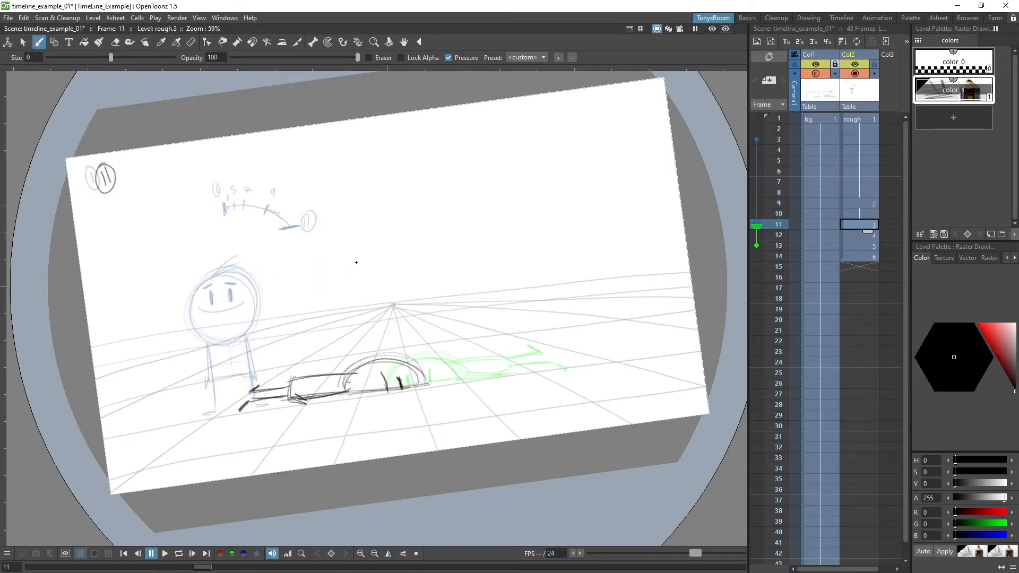
pyautogui.press(',')
pyautogui.press(',')
pyautogui.press(',')
pyautogui.press('.')
pyautogui.press('.')
pyautogui.press('.')
pyautogui.press(',')
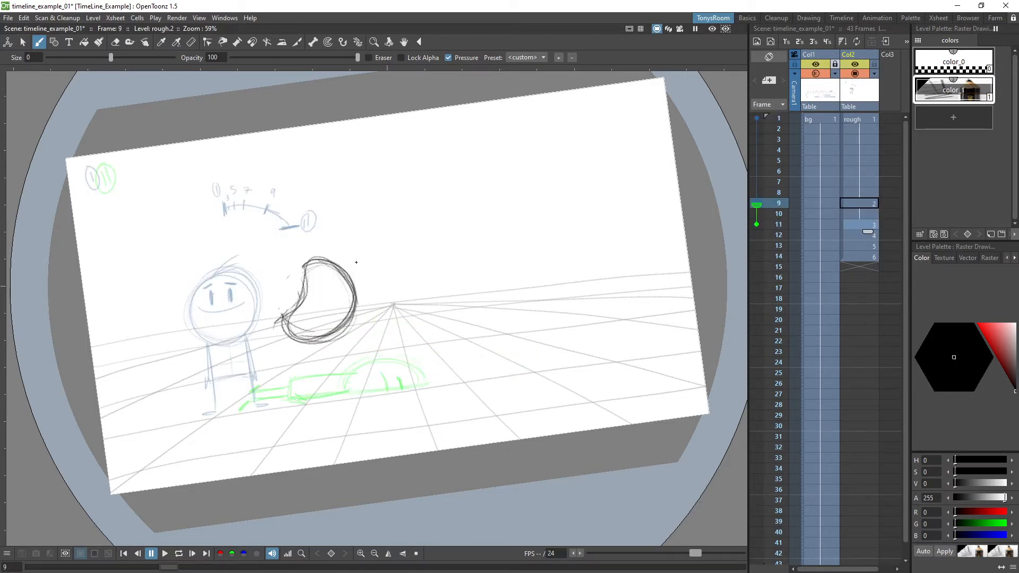
pyautogui.press(',')
pyautogui.press(',')
pyautogui.press('.')
# Step: Add curved eyes, a frowning mouth and hair strands to the dented head on frame 9
pyautogui.moveTo(324, 301); pyautogui.dragTo(324, 298)
pyautogui.moveTo(307, 254)
pyautogui.mouseDown()
pyautogui.moveTo(292, 263)
pyautogui.moveTo(312, 266)
pyautogui.mouseUp()
pyautogui.moveTo(301, 306); pyautogui.dragTo(339, 310)
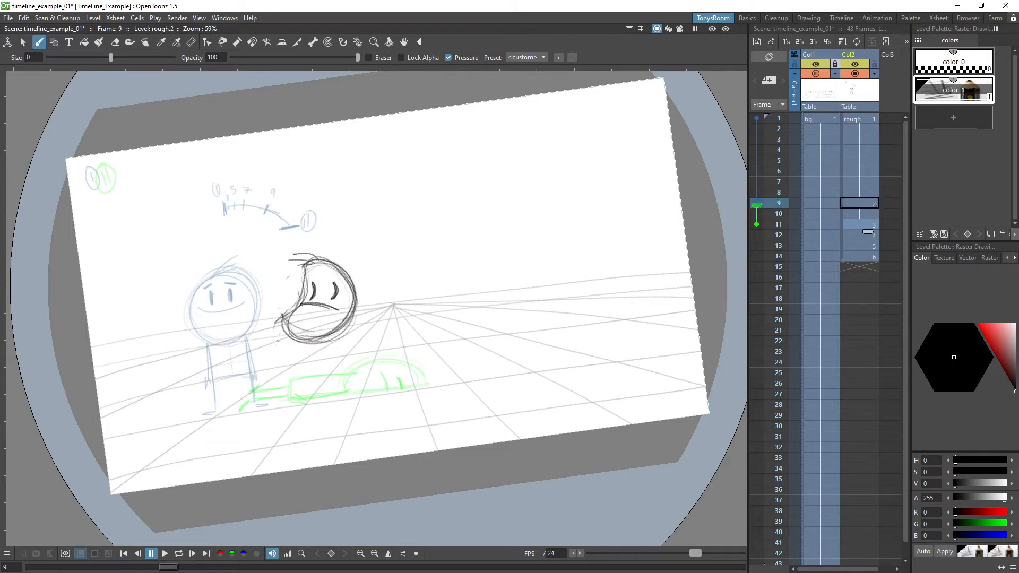
# Step: Sketch a slanted body and legs from the dented head down to feet near the standing pose, comparing with frame 1
pyautogui.moveTo(287, 330); pyautogui.dragTo(264, 368)
pyautogui.moveTo(320, 338)
pyautogui.mouseDown()
pyautogui.moveTo(300, 374)
pyautogui.moveTo(239, 399)
pyautogui.mouseUp()
pyautogui.moveTo(267, 367)
pyautogui.mouseDown()
pyautogui.moveTo(236, 399)
pyautogui.moveTo(292, 376)
pyautogui.moveTo(258, 407)
pyautogui.moveTo(278, 409)
pyautogui.moveTo(259, 412)
pyautogui.mouseUp()
pyautogui.press(',')
pyautogui.press('.')
pyautogui.hotkey('ctrl', 'z')
pyautogui.press(',')
pyautogui.press('.')
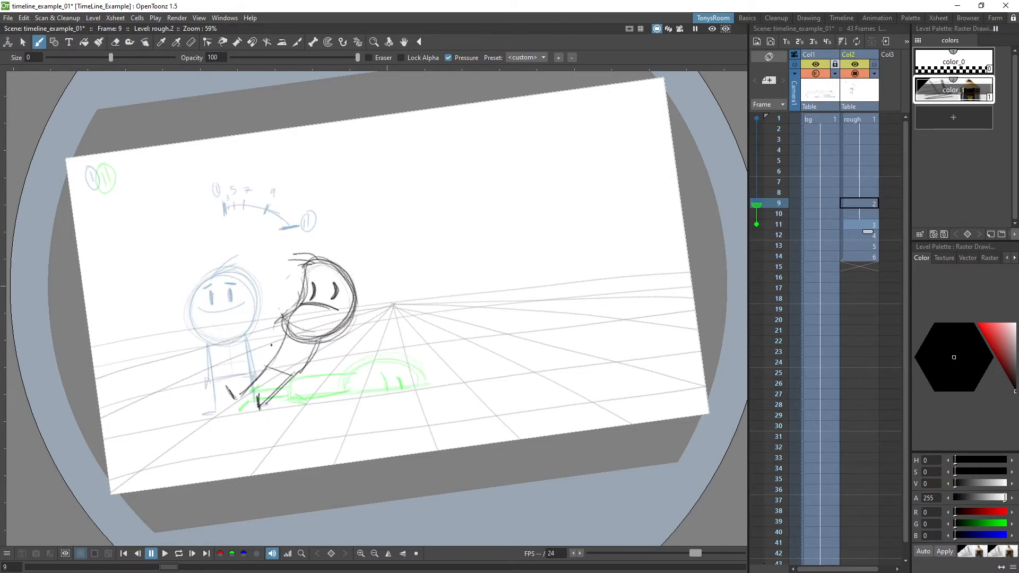
# Step: Reinforce the slanted body and leg lines on frame 9, and erase the excess strokes along the outer side
pyautogui.moveTo(317, 336); pyautogui.dragTo(253, 414)
pyautogui.moveTo(322, 337); pyautogui.dragTo(265, 406)
pyautogui.moveTo(276, 358); pyautogui.dragTo(237, 392)
pyautogui.moveTo(288, 330); pyautogui.dragTo(257, 386)
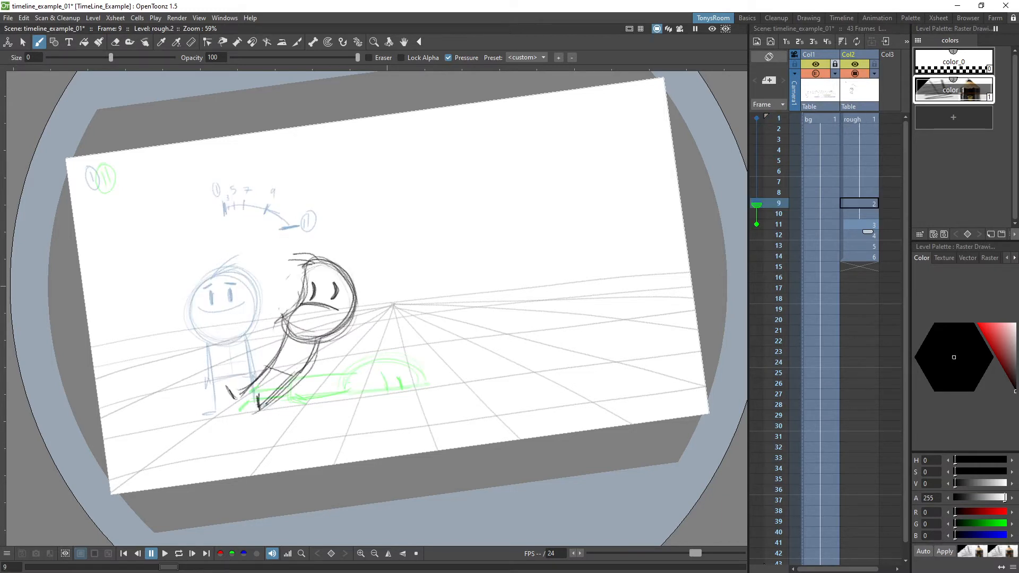
pyautogui.press('a')
pyautogui.moveTo(317, 350); pyautogui.dragTo(273, 399)
pyautogui.moveTo(302, 369); pyautogui.dragTo(280, 391)
pyautogui.moveTo(313, 353); pyautogui.dragTo(261, 406)
pyautogui.press('b')
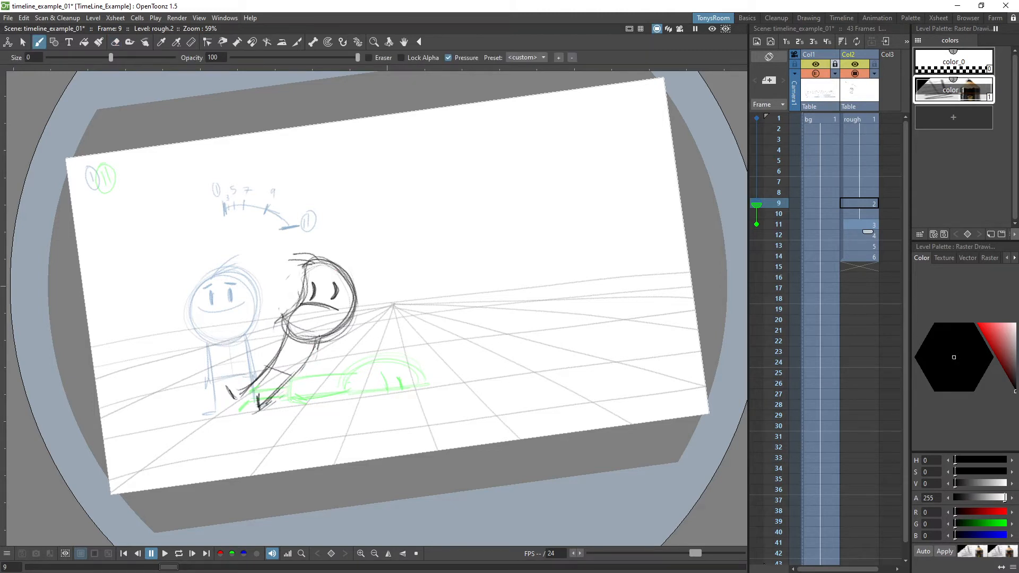
# Step: Redraw the slanted body and leg outlines on frame 9 with smoother curves, comparing with frame 1
pyautogui.moveTo(322, 334); pyautogui.dragTo(299, 375)
pyautogui.moveTo(310, 355); pyautogui.dragTo(260, 408)
pyautogui.moveTo(320, 338); pyautogui.dragTo(306, 360)
pyautogui.moveTo(309, 358)
pyautogui.mouseDown()
pyautogui.moveTo(262, 397)
pyautogui.moveTo(265, 370)
pyautogui.moveTo(291, 376)
pyautogui.mouseUp()
pyautogui.moveTo(285, 331); pyautogui.dragTo(262, 369)
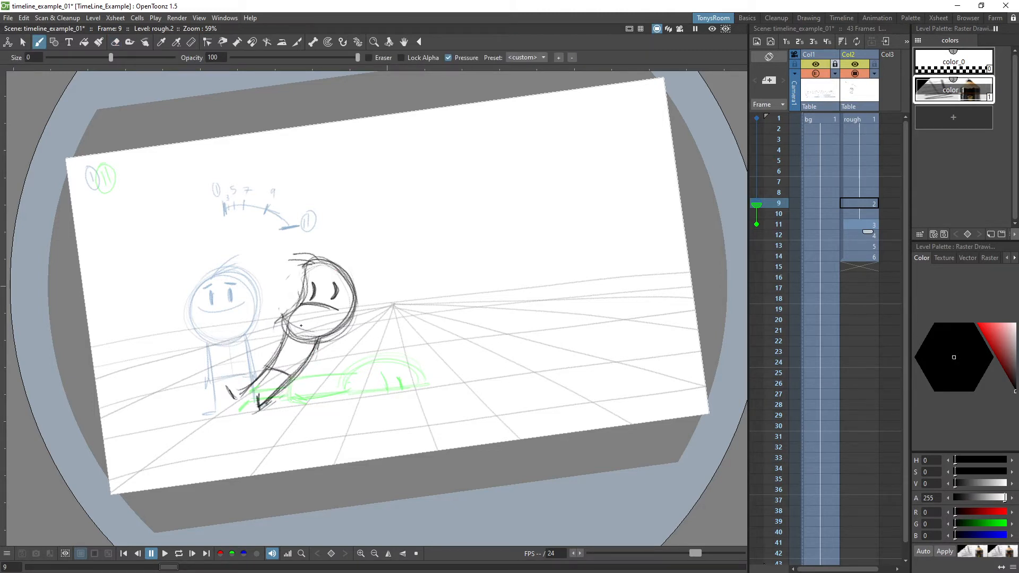
pyautogui.press(',')
pyautogui.press('.')
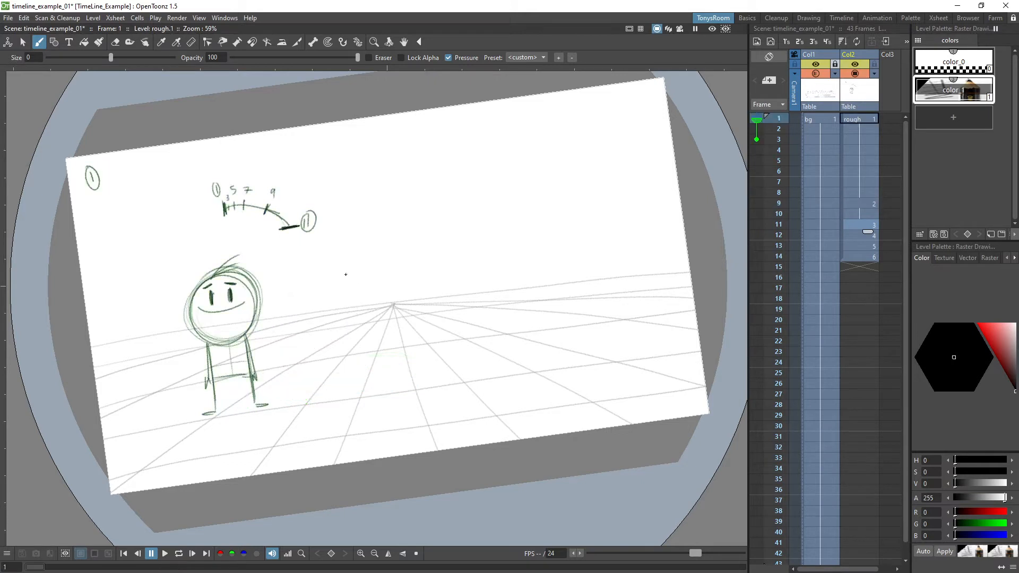
# Step: Try arms trailing behind the slanted body on frame 9, and undo them
pyautogui.moveTo(284, 333); pyautogui.dragTo(255, 361)
pyautogui.moveTo(283, 333); pyautogui.dragTo(243, 364)
pyautogui.moveTo(257, 363); pyautogui.dragTo(243, 365)
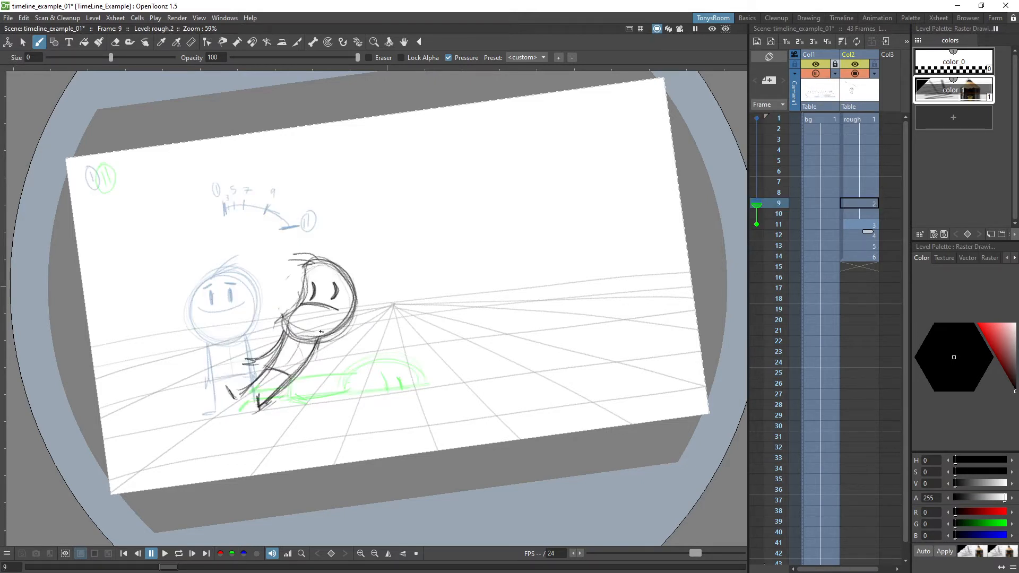
pyautogui.moveTo(319, 341); pyautogui.dragTo(276, 372)
pyautogui.hotkey('ctrl', 'z')
pyautogui.press(',')
pyautogui.press('.')
pyautogui.hotkey('ctrl', 'z')
pyautogui.hotkey('ctrl', 'z')
pyautogui.hotkey('ctrl', 'z')
pyautogui.hotkey('ctrl', 'z')
# Step: Draw both arms close along the sides of the slanted body on frame 9, ending in small hands
pyautogui.moveTo(320, 345); pyautogui.dragTo(298, 380)
pyautogui.moveTo(320, 342); pyautogui.dragTo(292, 383)
pyautogui.moveTo(286, 333); pyautogui.dragTo(264, 367)
pyautogui.moveTo(280, 343); pyautogui.dragTo(258, 371)
pyautogui.press('a')
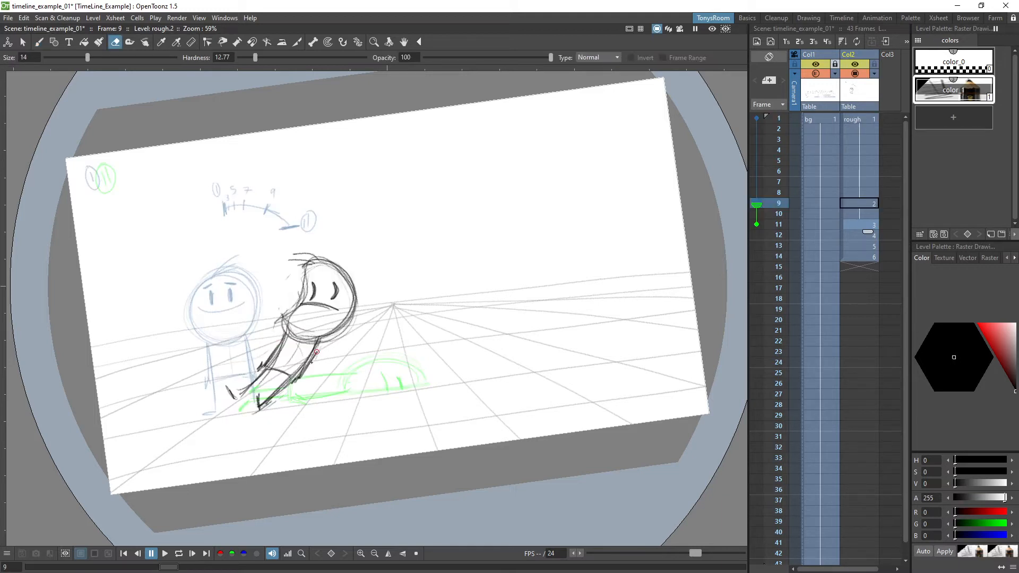
pyautogui.press('b')
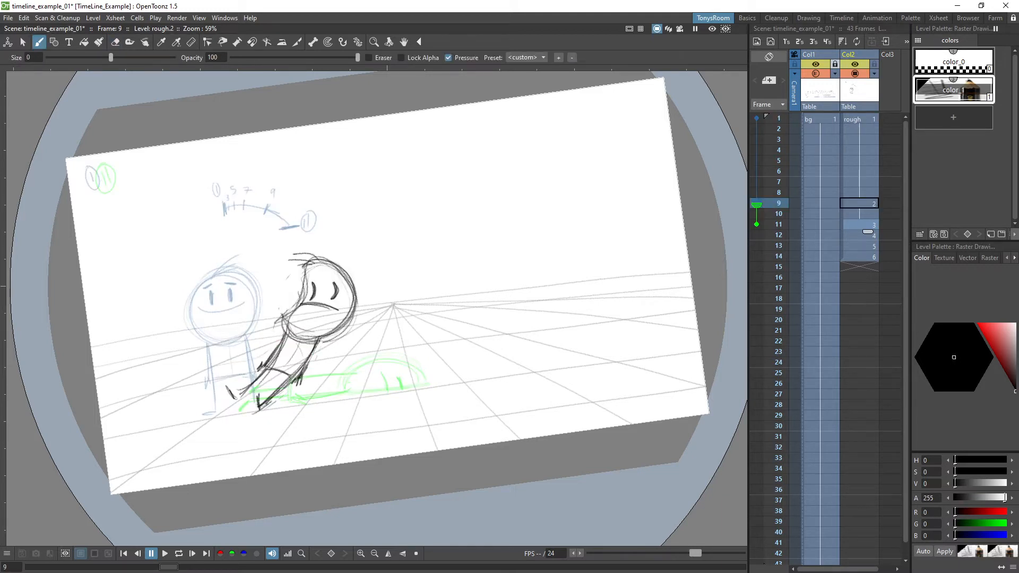
pyautogui.moveTo(275, 349); pyautogui.dragTo(260, 368)
# Step: Flip between frames 1, 9 and 11 to check how the slanted in-between connects the two poses
pyautogui.press(',')
pyautogui.press('.')
pyautogui.press('.')
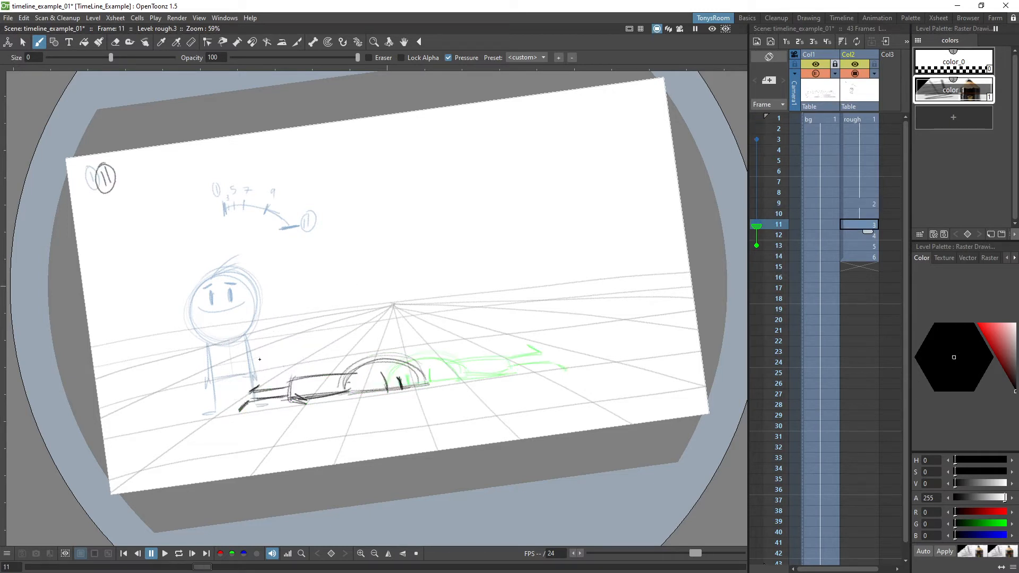
pyautogui.press(',')
pyautogui.press(',')
pyautogui.press('.')
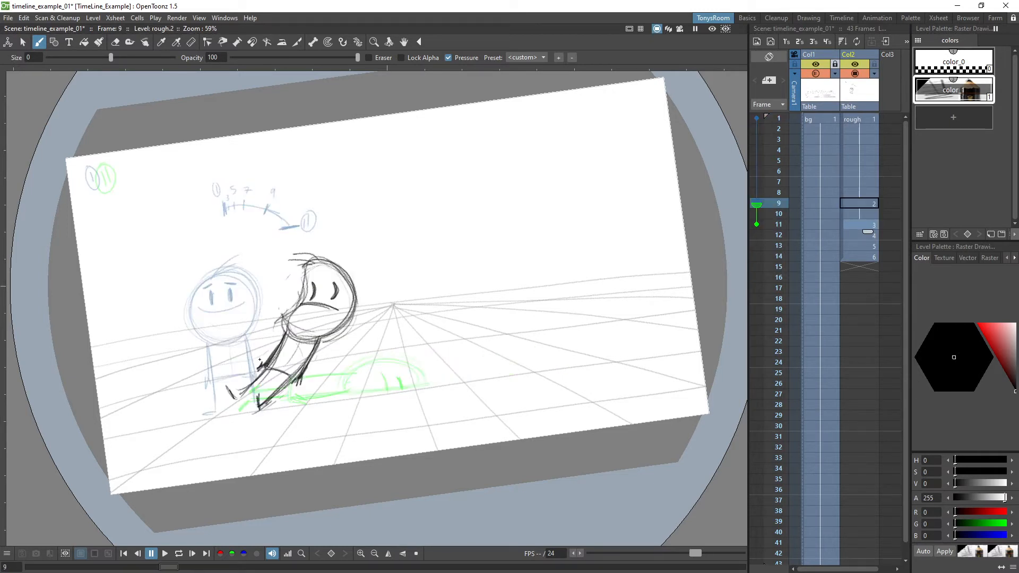
pyautogui.press('.')
pyautogui.press(',')
pyautogui.press(',')
pyautogui.press('.')
# Step: Select the whole slanted figure on frame 9 with a freehand selection and delete it
pyautogui.press('s')
pyautogui.moveTo(327, 241)
pyautogui.mouseDown()
pyautogui.moveTo(256, 444)
pyautogui.moveTo(321, 241)
pyautogui.mouseUp()
pyautogui.press('Delete')
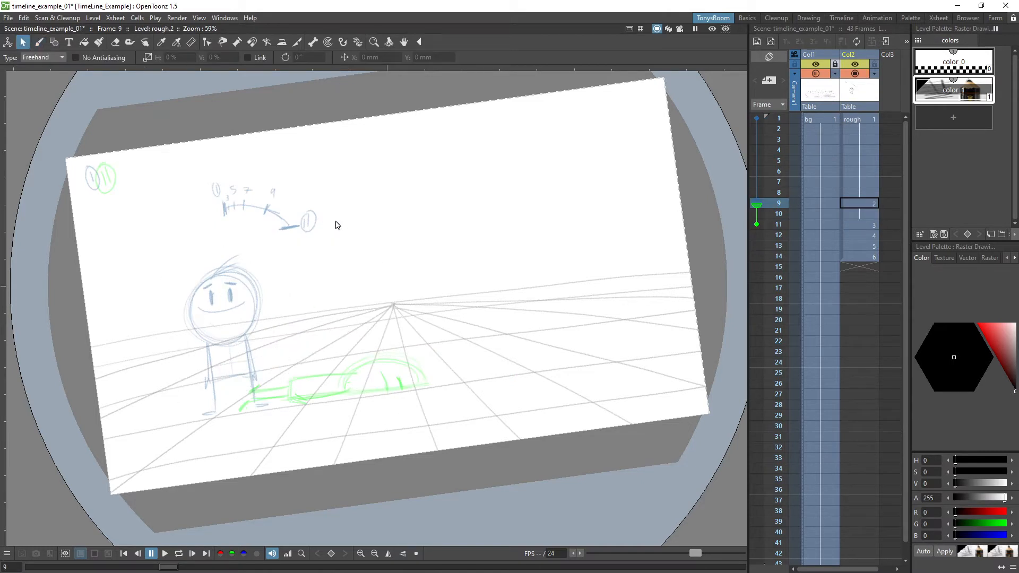
# Step: On frame 9, draw a tilted oval head beside the standing pose, with slanted eyes, worried brows, a short mouth and hair strands
pyautogui.press('b')
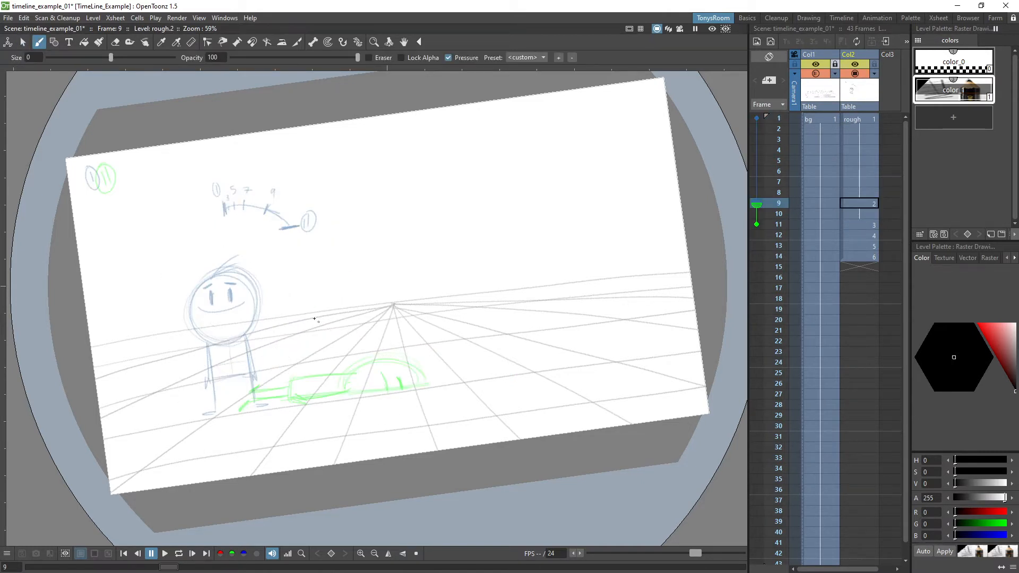
pyautogui.moveTo(265, 300)
pyautogui.mouseDown()
pyautogui.moveTo(318, 326)
pyautogui.moveTo(272, 318)
pyautogui.moveTo(280, 280)
pyautogui.moveTo(324, 279)
pyautogui.moveTo(325, 308)
pyautogui.moveTo(286, 344)
pyautogui.moveTo(286, 301)
pyautogui.mouseUp()
pyautogui.moveTo(307, 288)
pyautogui.mouseDown()
pyautogui.moveTo(301, 302)
pyautogui.moveTo(299, 278)
pyautogui.moveTo(311, 285)
pyautogui.moveTo(293, 260)
pyautogui.moveTo(307, 267)
pyautogui.mouseUp()
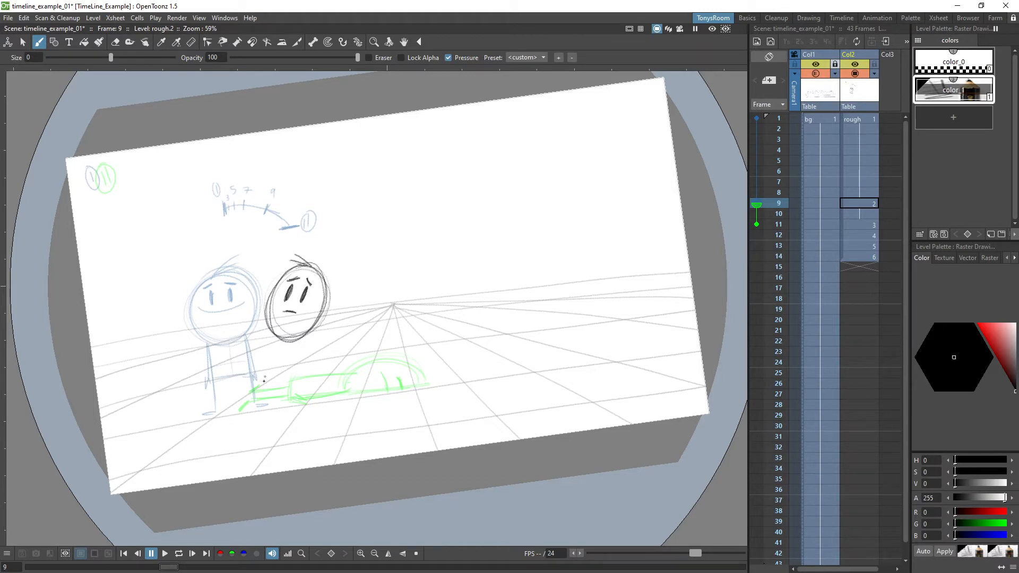
# Step: Draw two slanted legs with small pointed feet under the tilted head on frame 9, undoing the unwanted last strokes
pyautogui.moveTo(274, 331); pyautogui.dragTo(241, 409)
pyautogui.moveTo(233, 397); pyautogui.dragTo(242, 409)
pyautogui.moveTo(296, 338); pyautogui.dragTo(268, 408)
pyautogui.moveTo(298, 340); pyautogui.dragTo(265, 412)
pyautogui.moveTo(262, 406)
pyautogui.mouseDown()
pyautogui.moveTo(294, 343)
pyautogui.moveTo(264, 413)
pyautogui.mouseUp()
pyautogui.hotkey('ctrl', 'z')
pyautogui.hotkey('ctrl', 'z')
pyautogui.hotkey('ctrl', 'z')
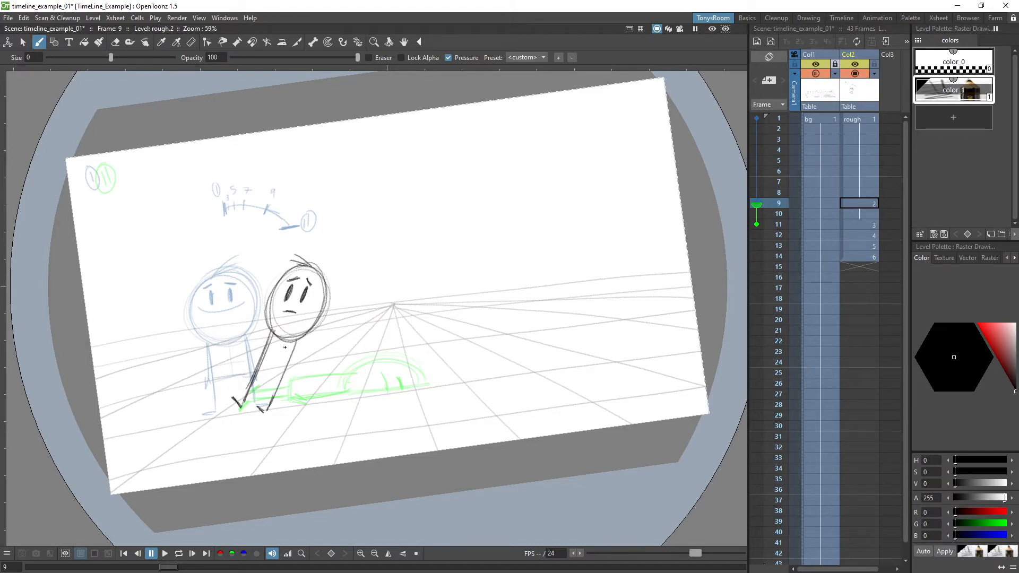
# Step: Draw the lower torso edge and both arms along the slanted body on frame 9, and reinforce the head outline
pyautogui.moveTo(258, 370); pyautogui.dragTo(282, 376)
pyautogui.moveTo(270, 341); pyautogui.dragTo(252, 378)
pyautogui.moveTo(298, 339); pyautogui.dragTo(285, 379)
pyautogui.moveTo(281, 372); pyautogui.dragTo(284, 382)
pyautogui.moveTo(285, 344); pyautogui.dragTo(272, 380)
pyautogui.moveTo(316, 273)
pyautogui.mouseDown()
pyautogui.moveTo(324, 307)
pyautogui.moveTo(300, 344)
pyautogui.mouseUp()
pyautogui.moveTo(306, 266)
pyautogui.mouseDown()
pyautogui.moveTo(318, 275)
pyautogui.moveTo(325, 320)
pyautogui.mouseUp()
pyautogui.moveTo(276, 280); pyautogui.dragTo(268, 328)
# Step: Select the head on frame 9 with a freehand selection, shift it by -1.88 mm, -3.81 mm and rotate it 12.7°
pyautogui.press('s')
pyautogui.moveTo(272, 280)
pyautogui.mouseDown()
pyautogui.moveTo(263, 323)
pyautogui.moveTo(314, 345)
pyautogui.moveTo(281, 250)
pyautogui.mouseUp()
pyautogui.moveTo(302, 297)
pyautogui.mouseDown()
pyautogui.moveTo(297, 314)
pyautogui.moveTo(299, 289)
pyautogui.moveTo(300, 300)
pyautogui.mouseUp()
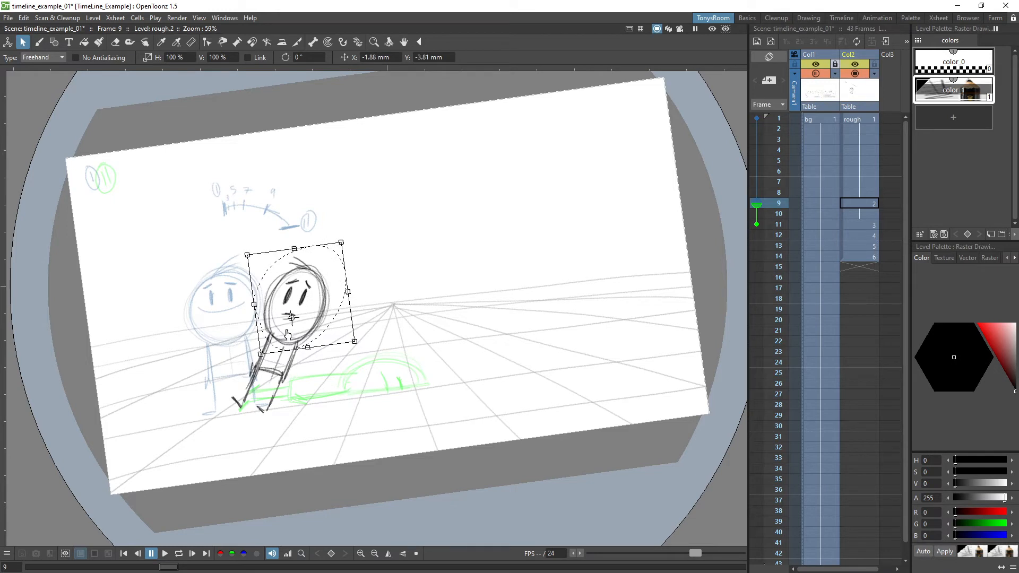
pyautogui.moveTo(360, 344); pyautogui.dragTo(363, 327)
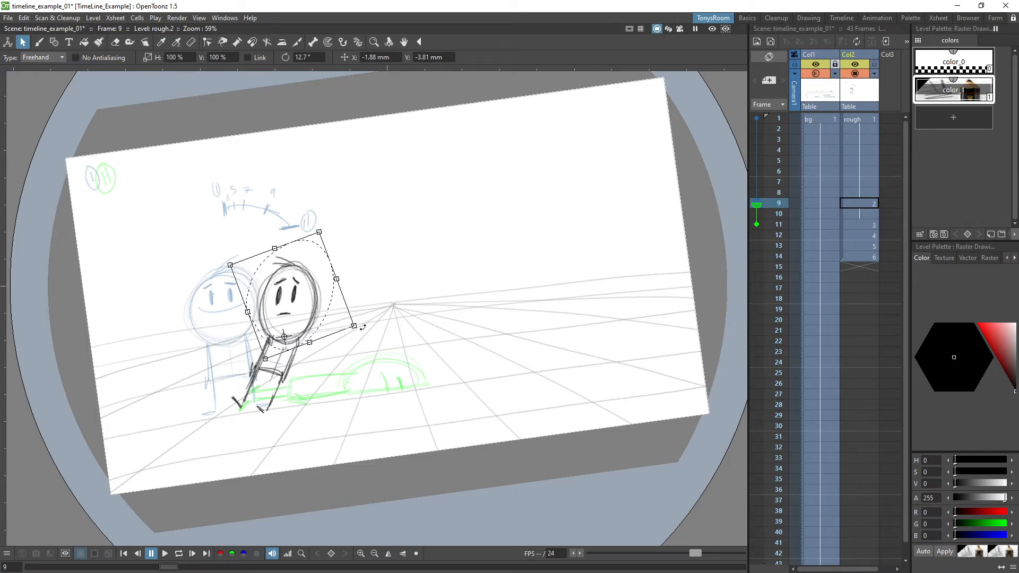
pyautogui.click(394, 298)
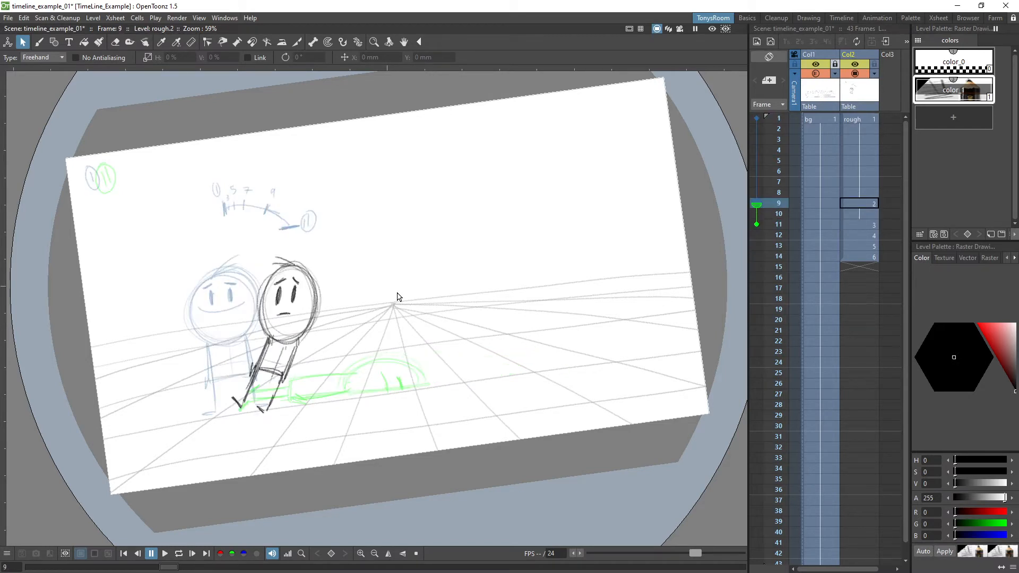
# Step: Select the whole figure on frame 9, rotate it -14.57° and offset it by 15.08 mm in X and -7.11 mm in Y
pyautogui.moveTo(305, 232); pyautogui.dragTo(329, 249)
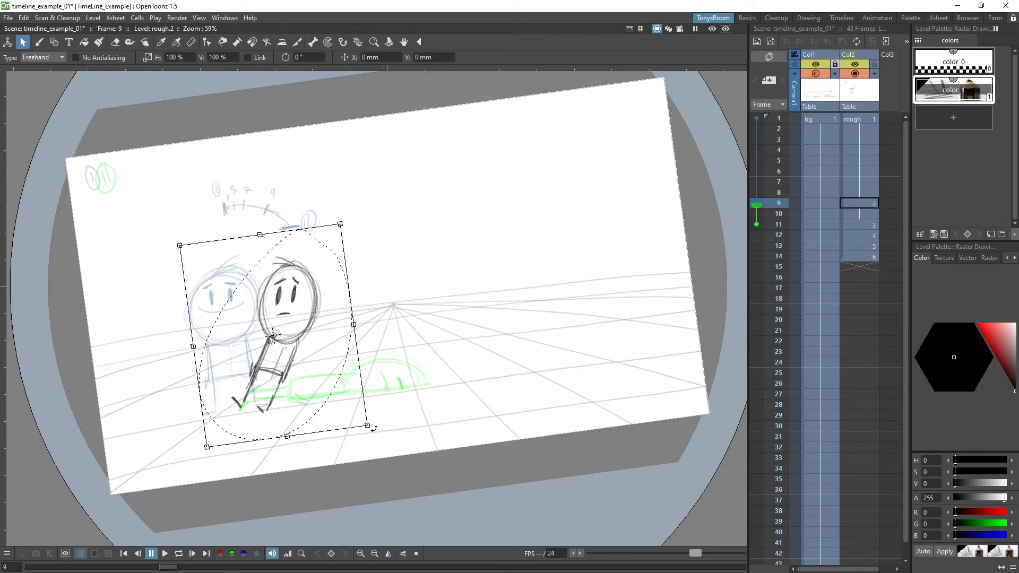
pyautogui.moveTo(373, 428); pyautogui.dragTo(351, 447)
pyautogui.moveTo(304, 331); pyautogui.dragTo(314, 329)
pyautogui.moveTo(362, 444); pyautogui.dragTo(358, 448)
pyautogui.moveTo(315, 338); pyautogui.dragTo(314, 344)
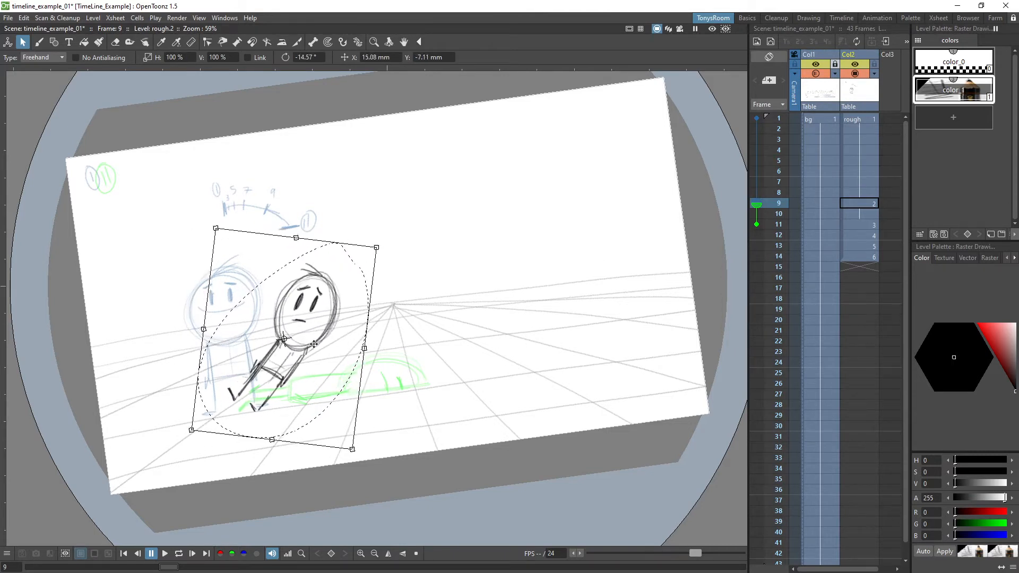
pyautogui.click(439, 344)
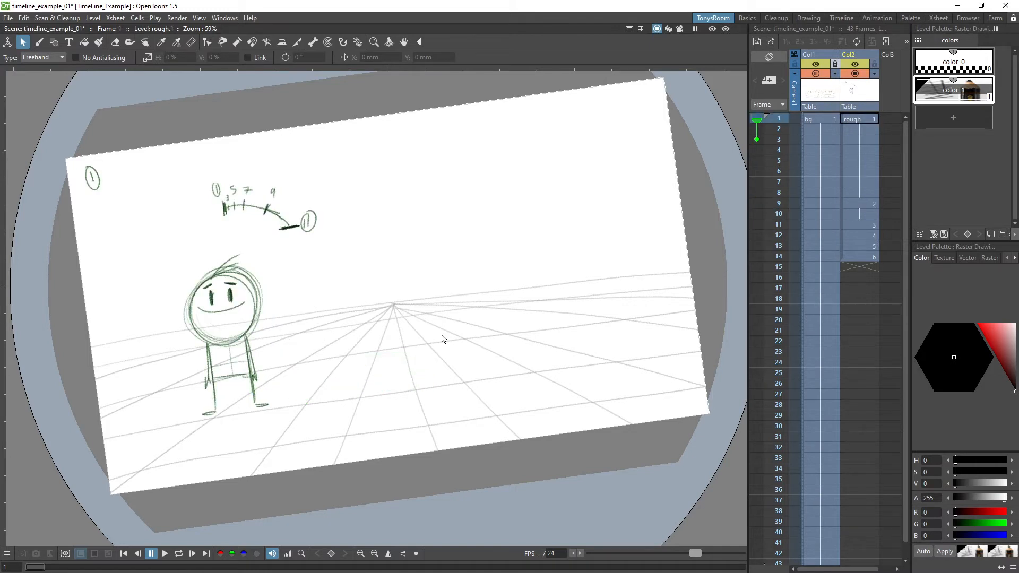
# Step: Create a blank drawing on frame 7 of the rough column, ready for brush drawing
pyautogui.click(859, 182)
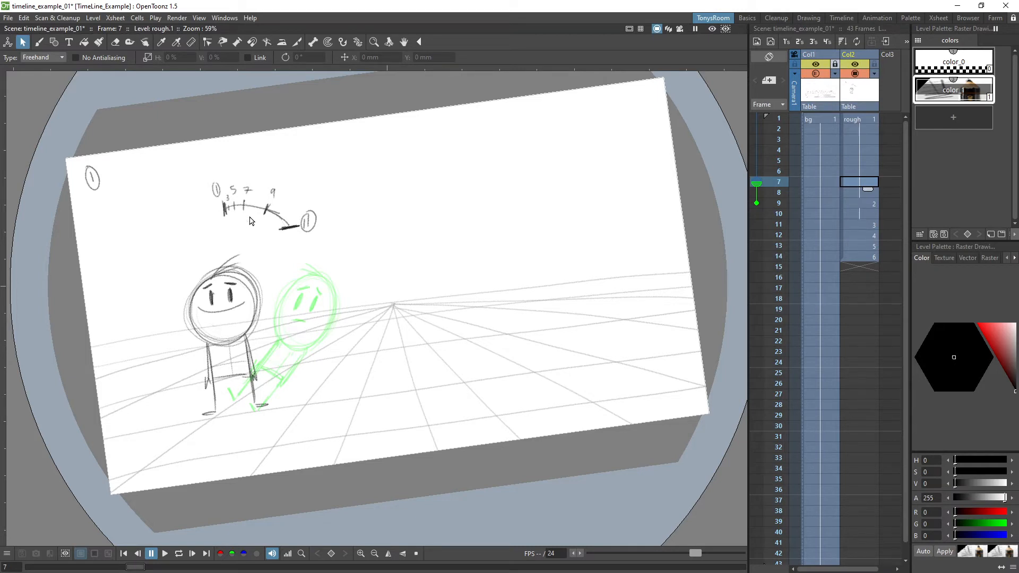
pyautogui.press('b')
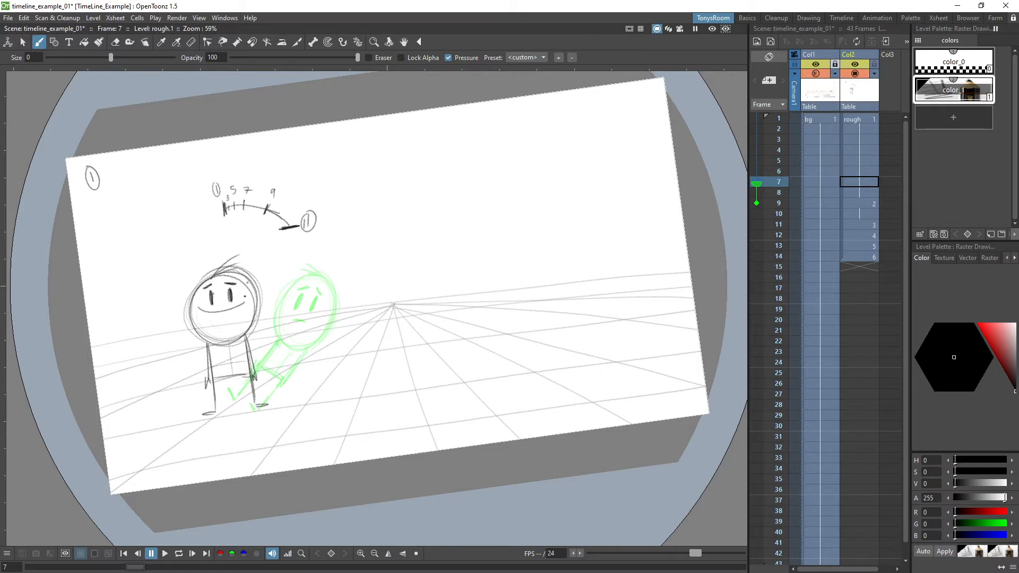
pyautogui.hotkey('alt', 'd')
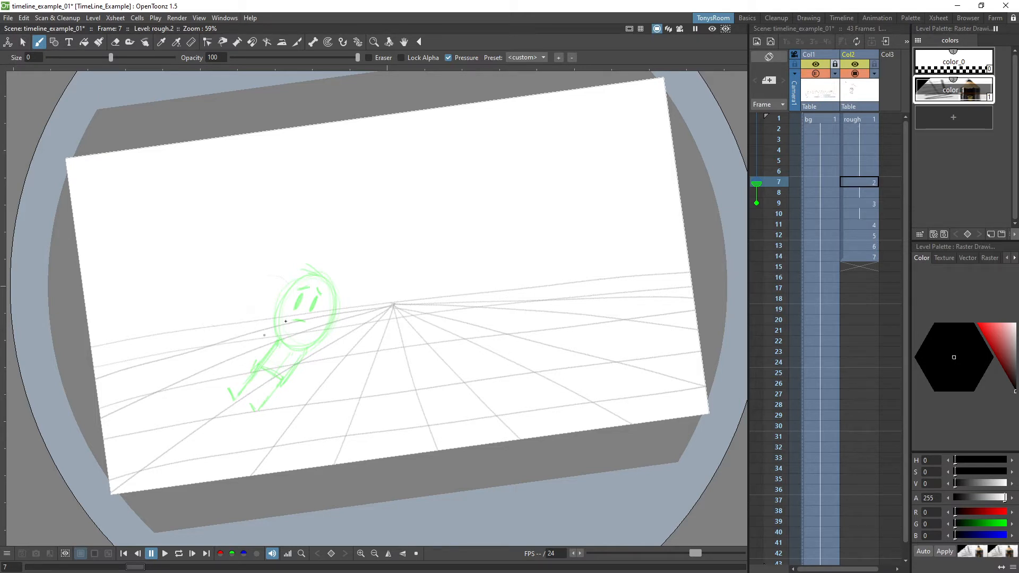
# Step: With frame 1 as fixed onion skin, draw an oval head with worried face and hair strands between both poses on frame 7
pyautogui.moveTo(259, 273)
pyautogui.mouseDown()
pyautogui.moveTo(290, 279)
pyautogui.moveTo(241, 329)
pyautogui.moveTo(292, 289)
pyautogui.moveTo(236, 319)
pyautogui.mouseUp()
pyautogui.click(757, 118)
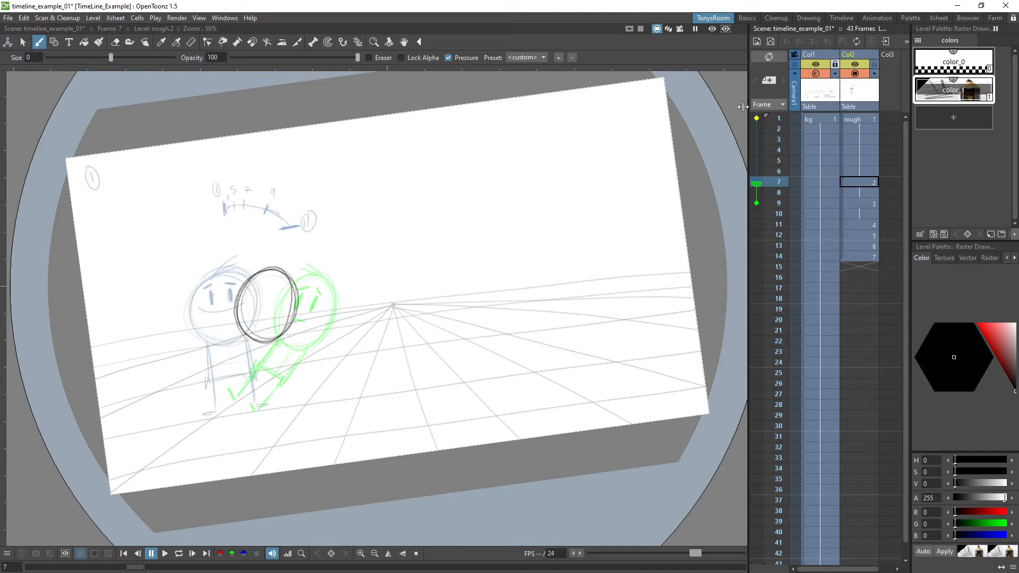
pyautogui.moveTo(261, 287)
pyautogui.mouseDown()
pyautogui.moveTo(257, 305)
pyautogui.moveTo(271, 308)
pyautogui.moveTo(262, 278)
pyautogui.mouseUp()
pyautogui.moveTo(256, 316); pyautogui.dragTo(269, 317)
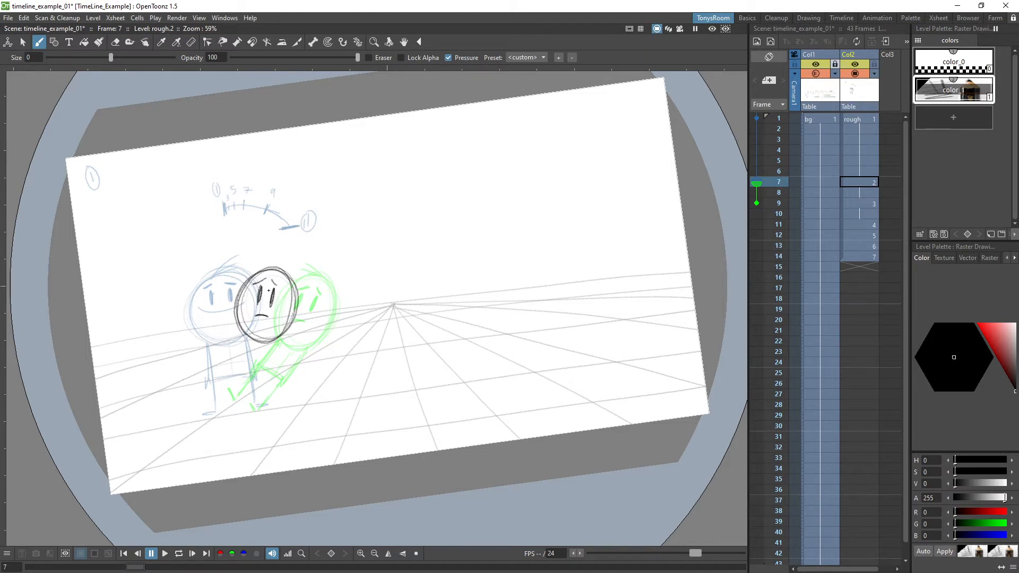
pyautogui.press(',')
pyautogui.press('.')
pyautogui.moveTo(253, 258); pyautogui.dragTo(272, 268)
pyautogui.moveTo(265, 263); pyautogui.dragTo(273, 273)
# Step: Draw the leaning legs, feet, lower torso edge and both arms of the figure on frame 7
pyautogui.moveTo(211, 399); pyautogui.dragTo(218, 410)
pyautogui.moveTo(245, 340); pyautogui.dragTo(222, 402)
pyautogui.moveTo(253, 407); pyautogui.dragTo(265, 408)
pyautogui.moveTo(275, 341); pyautogui.dragTo(252, 407)
pyautogui.moveTo(233, 370); pyautogui.dragTo(262, 380)
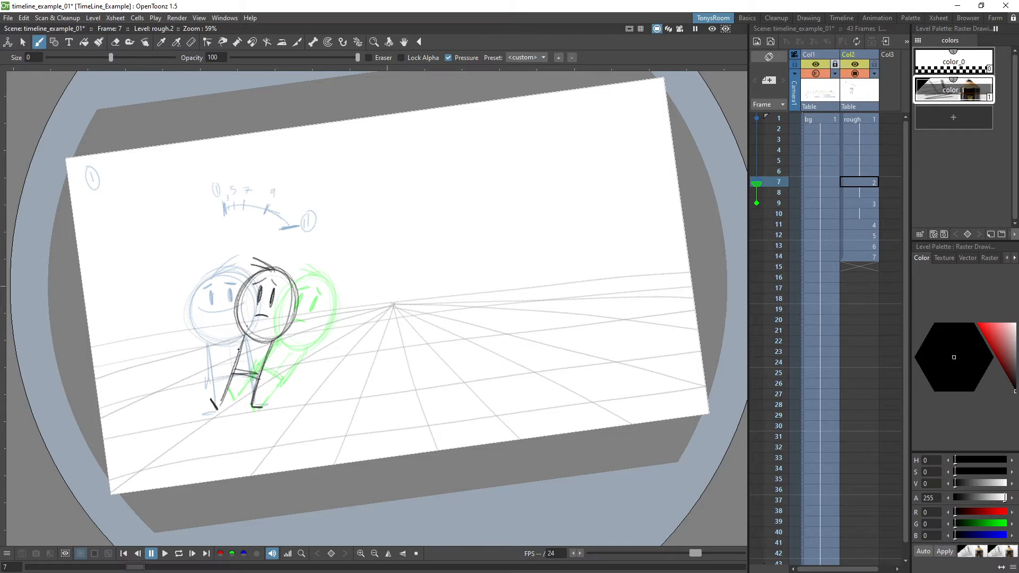
pyautogui.moveTo(243, 333); pyautogui.dragTo(225, 378)
pyautogui.moveTo(270, 349); pyautogui.dragTo(259, 385)
pyautogui.moveTo(270, 351); pyautogui.dragTo(259, 386)
# Step: Save the scene and compare the frame 7 drawing with the preceding pose
pyautogui.hotkey('ctrl', 's')
pyautogui.press(',')
pyautogui.press('.')
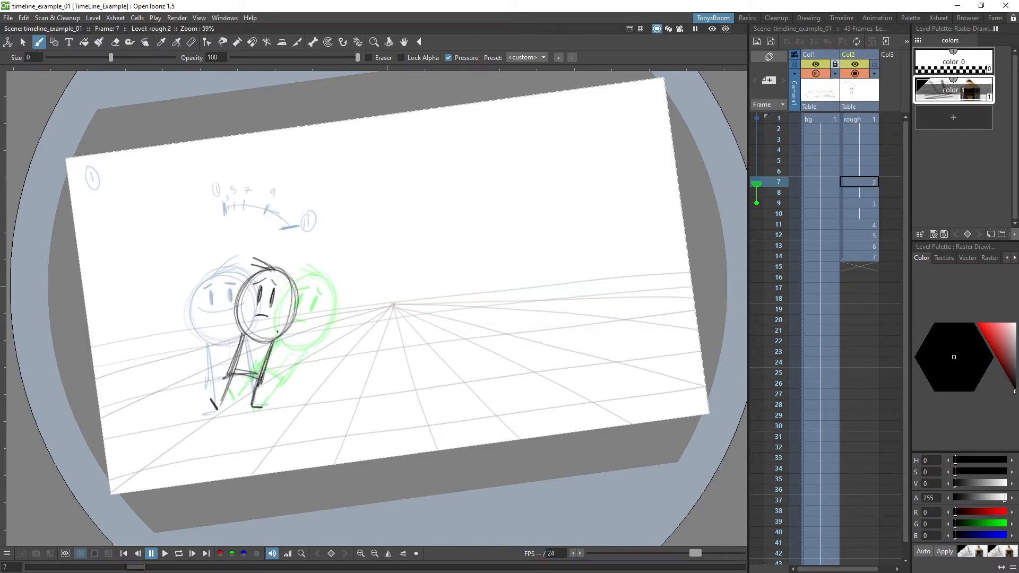
# Step: Select the head on frame 7 with a freehand selection, shift it slightly toward the standing pose and rotate it more upright
pyautogui.press('s')
pyautogui.moveTo(267, 250)
pyautogui.mouseDown()
pyautogui.moveTo(230, 315)
pyautogui.moveTo(312, 292)
pyautogui.moveTo(271, 249)
pyautogui.mouseUp()
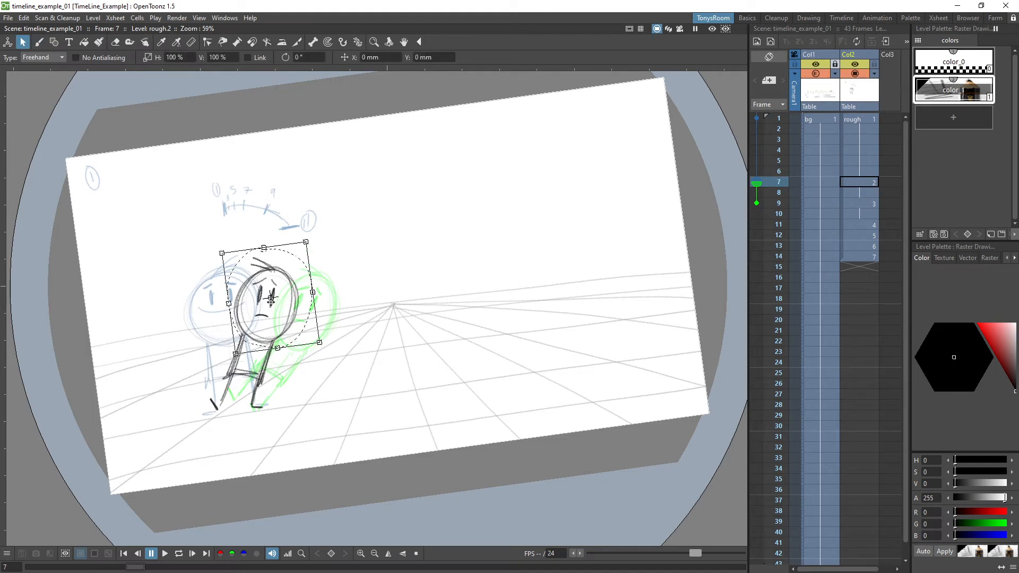
pyautogui.moveTo(271, 299); pyautogui.dragTo(260, 341)
pyautogui.moveTo(327, 348); pyautogui.dragTo(327, 337)
pyautogui.click(378, 300)
# Step: Create a blank drawing on frame 5 and set frame 1 as its fixed onion-skin reference
pyautogui.press(',')
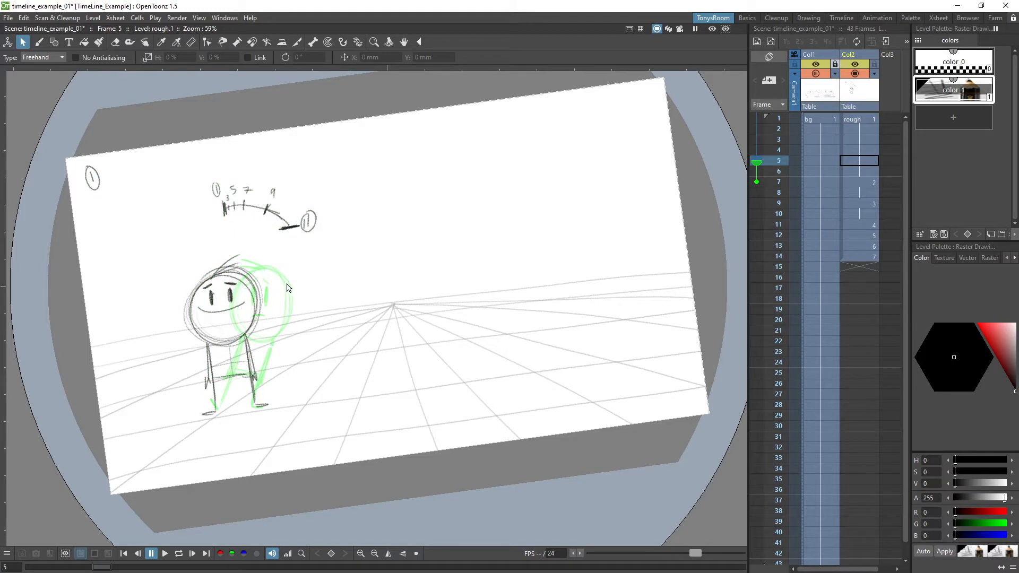
pyautogui.press('b')
pyautogui.click(266, 278)
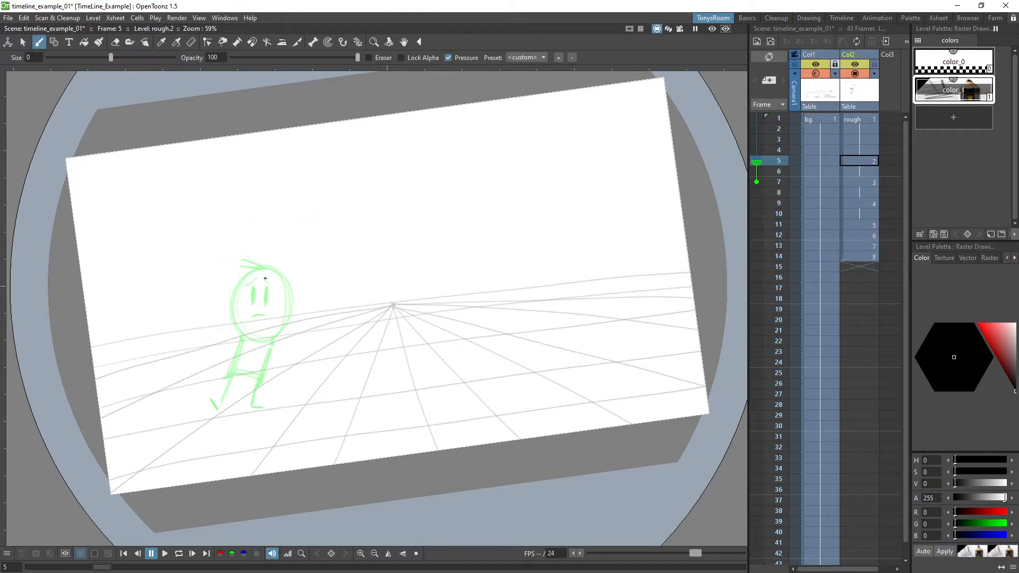
pyautogui.click(757, 119)
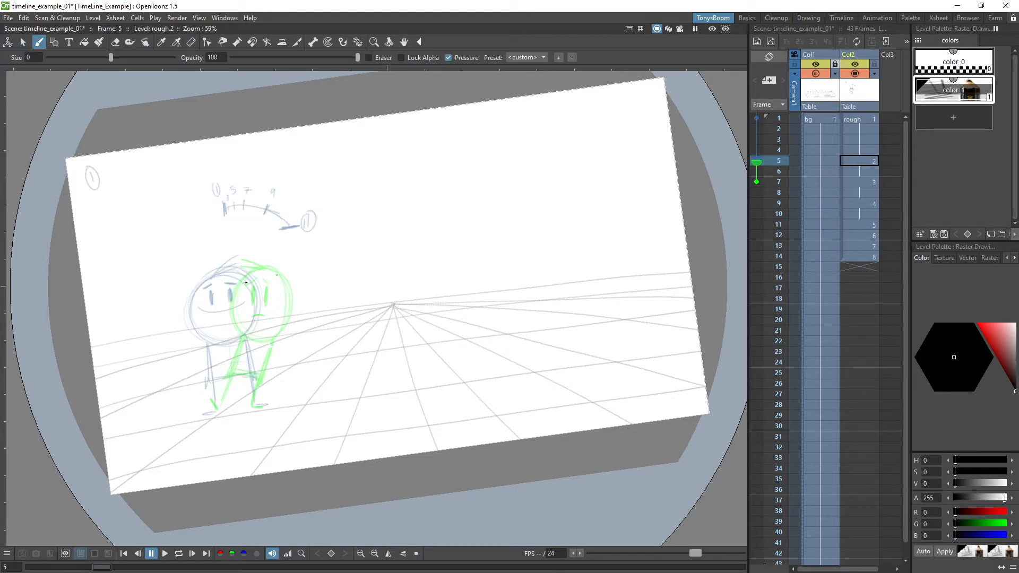
# Step: Draw an oval head with upright eyes and a short worried mouth between the onion-skinned poses on frame 5
pyautogui.moveTo(249, 277)
pyautogui.mouseDown()
pyautogui.moveTo(233, 341)
pyautogui.moveTo(273, 297)
pyautogui.moveTo(217, 318)
pyautogui.moveTo(266, 319)
pyautogui.moveTo(220, 313)
pyautogui.mouseUp()
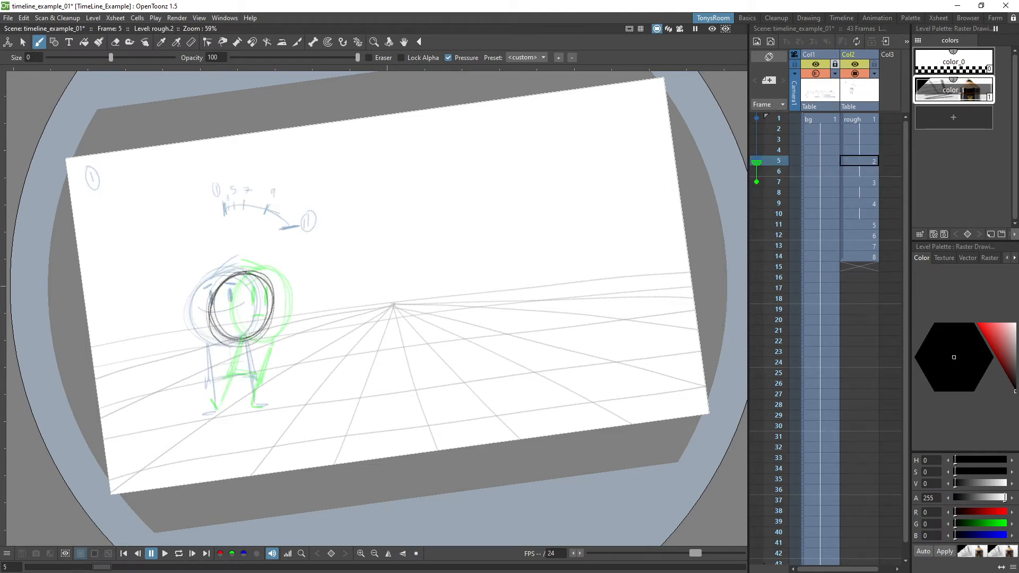
pyautogui.moveTo(233, 293)
pyautogui.mouseDown()
pyautogui.moveTo(232, 306)
pyautogui.moveTo(250, 289)
pyautogui.mouseUp()
pyautogui.moveTo(231, 286)
pyautogui.mouseDown()
pyautogui.moveTo(242, 281)
pyautogui.moveTo(234, 315)
pyautogui.mouseUp()
# Step: Draw the legs, feet, lower torso edge and both hanging arms of the figure on frame 5
pyautogui.moveTo(213, 414)
pyautogui.mouseDown()
pyautogui.moveTo(222, 340)
pyautogui.moveTo(204, 414)
pyautogui.mouseUp()
pyautogui.moveTo(254, 338)
pyautogui.mouseDown()
pyautogui.moveTo(252, 406)
pyautogui.moveTo(265, 410)
pyautogui.moveTo(205, 414)
pyautogui.moveTo(252, 375)
pyautogui.moveTo(220, 378)
pyautogui.moveTo(251, 377)
pyautogui.mouseUp()
pyautogui.press('a')
pyautogui.press('b')
pyautogui.press(',')
pyautogui.press('.')
pyautogui.moveTo(256, 343); pyautogui.dragTo(255, 387)
pyautogui.moveTo(220, 340); pyautogui.dragTo(214, 385)
pyautogui.moveTo(220, 376); pyautogui.dragTo(213, 386)
# Step: Flip through frames 1 to 7 and strengthen the arm stroke beneath the head on frame 7
pyautogui.press(',')
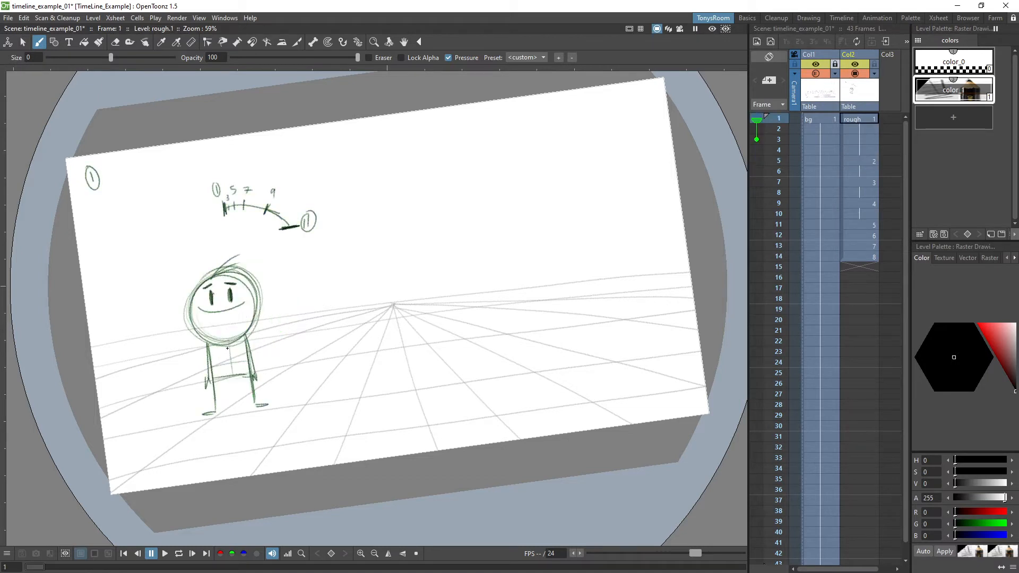
pyautogui.press('.')
pyautogui.press('.')
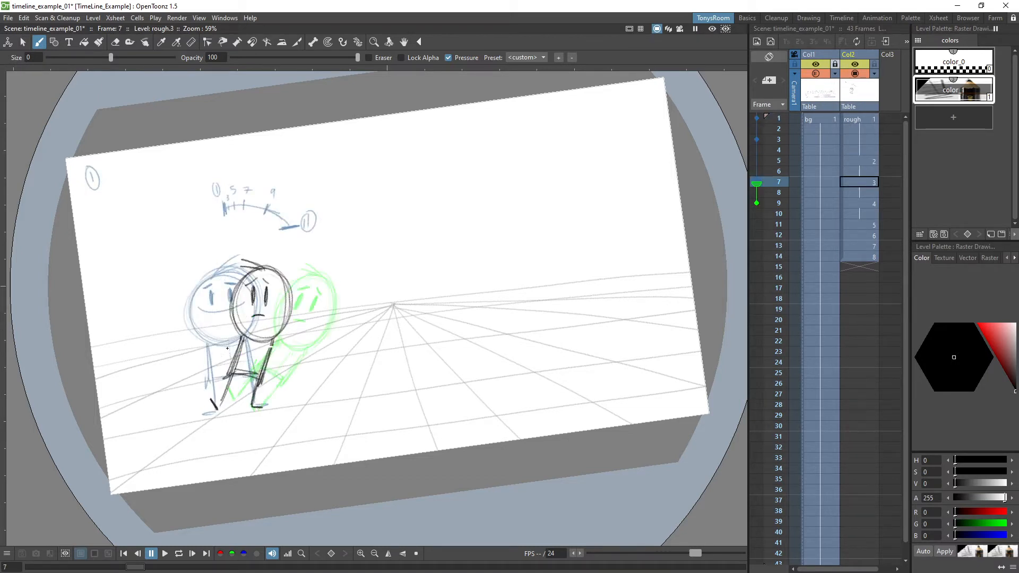
pyautogui.press(',')
pyautogui.press(',')
pyautogui.press('.')
pyautogui.press('.')
pyautogui.moveTo(274, 341); pyautogui.dragTo(265, 368)
# Step: Flip back and forth between frames 1, 3 and 5 to examine the start of the movement
pyautogui.press(',')
pyautogui.press(',')
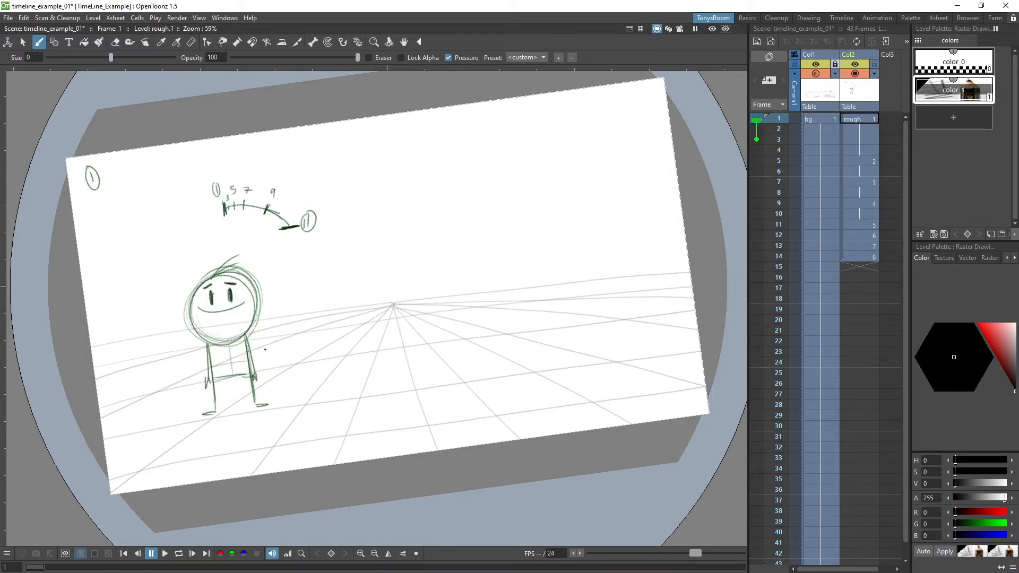
pyautogui.press('.')
pyautogui.press('.')
pyautogui.press(',')
pyautogui.press(',')
pyautogui.press('.')
pyautogui.press('.')
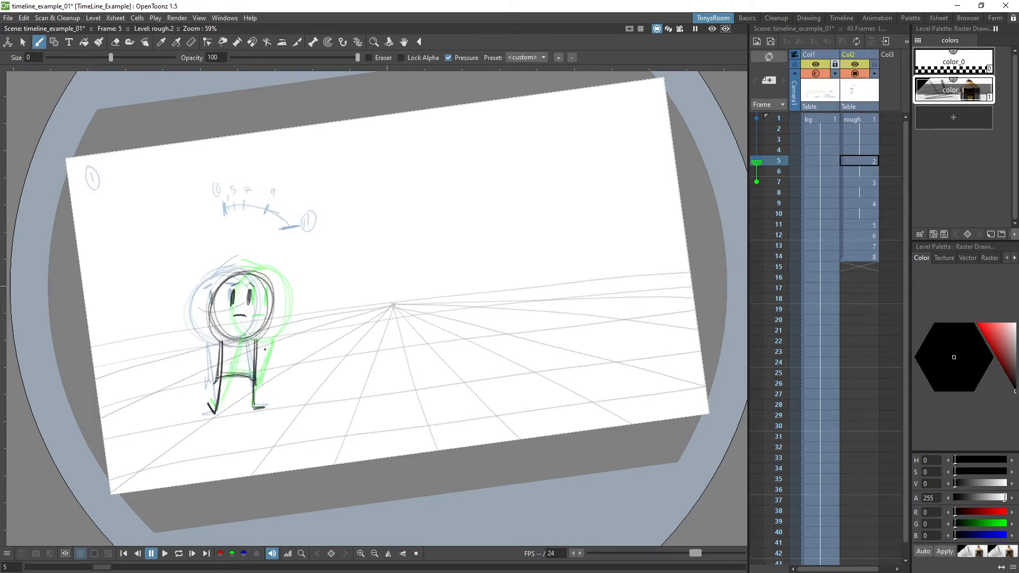
pyautogui.press(',')
pyautogui.press(',')
pyautogui.press('.')
pyautogui.press('.')
pyautogui.press(',')
pyautogui.press(',')
pyautogui.hotkey('shift', '.')
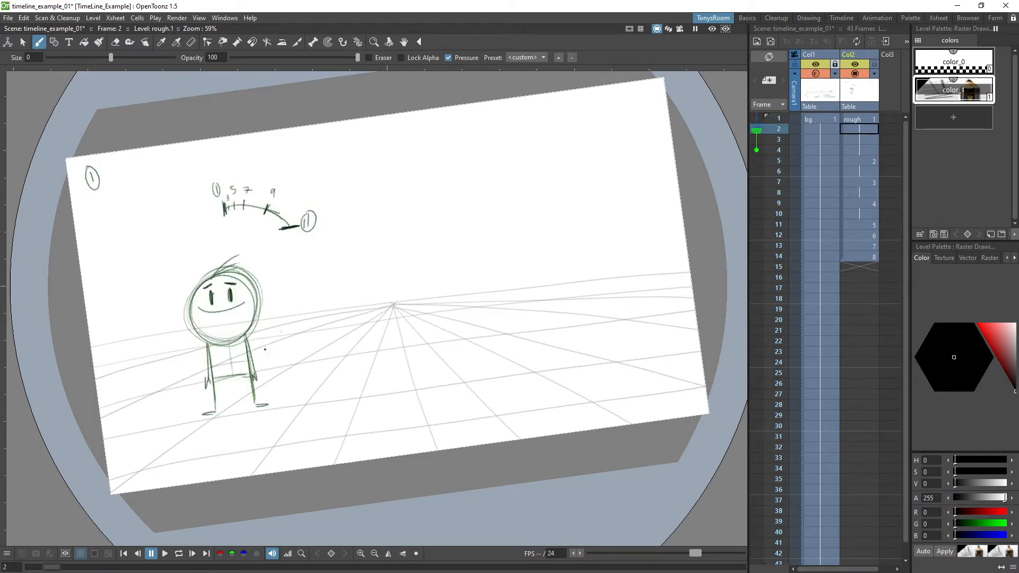
pyautogui.press('.')
pyautogui.press('.')
pyautogui.press(',')
pyautogui.press(',')
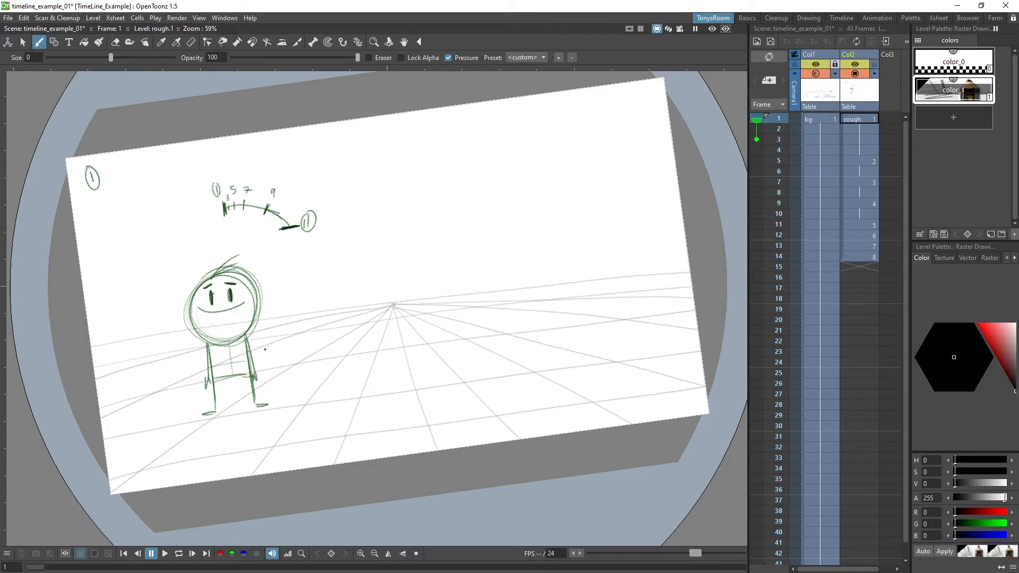
pyautogui.press('.')
pyautogui.press('.')
pyautogui.press('.')
pyautogui.press('.')
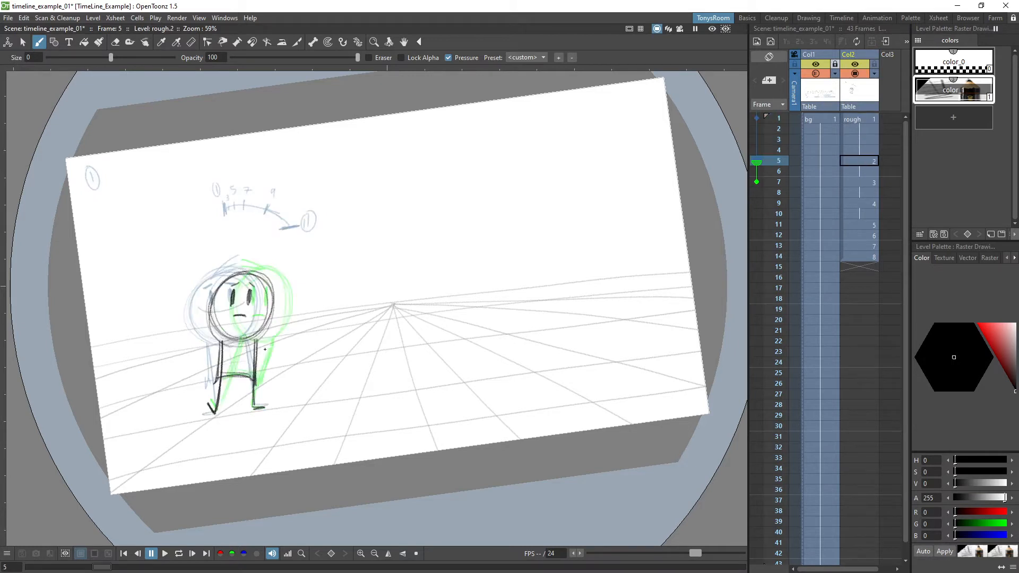
pyautogui.press(',')
pyautogui.press(',')
pyautogui.press('.')
pyautogui.press('.')
pyautogui.press(',')
pyautogui.press(',')
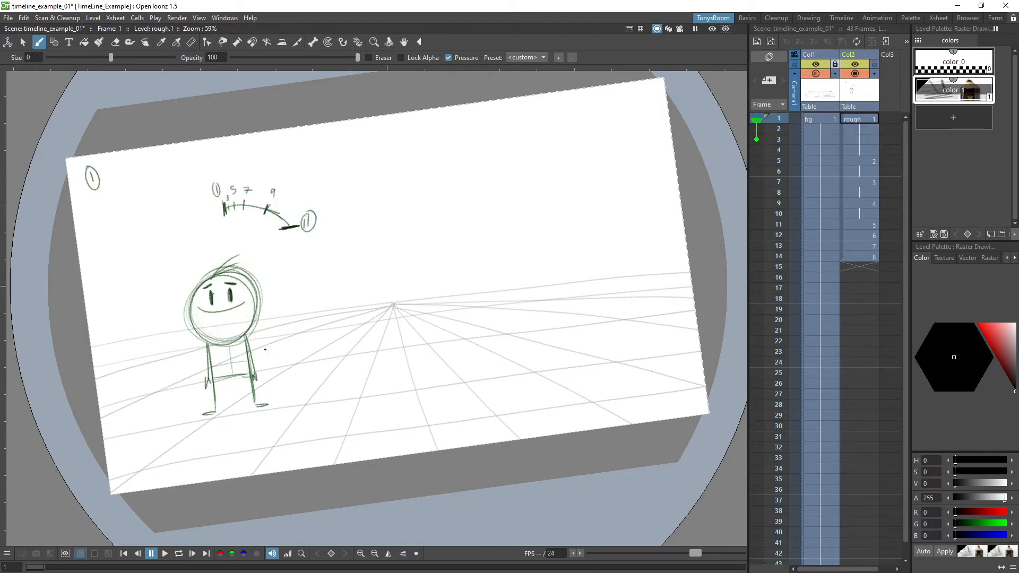
# Step: Create a blank drawing on frame 3 and draw a lowered, squashed head with squinting eyes and a frown
pyautogui.hotkey('alt', 'd')
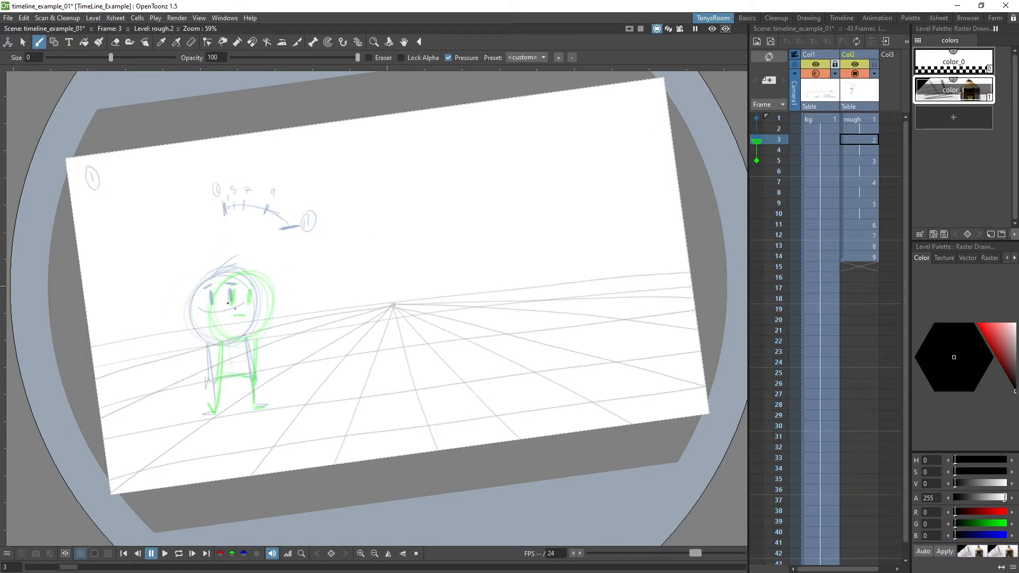
pyautogui.moveTo(247, 306)
pyautogui.mouseDown()
pyautogui.moveTo(218, 358)
pyautogui.moveTo(192, 316)
pyautogui.moveTo(245, 298)
pyautogui.moveTo(254, 325)
pyautogui.moveTo(216, 346)
pyautogui.moveTo(229, 326)
pyautogui.mouseUp()
pyautogui.moveTo(212, 320)
pyautogui.mouseDown()
pyautogui.moveTo(203, 341)
pyautogui.moveTo(234, 343)
pyautogui.mouseUp()
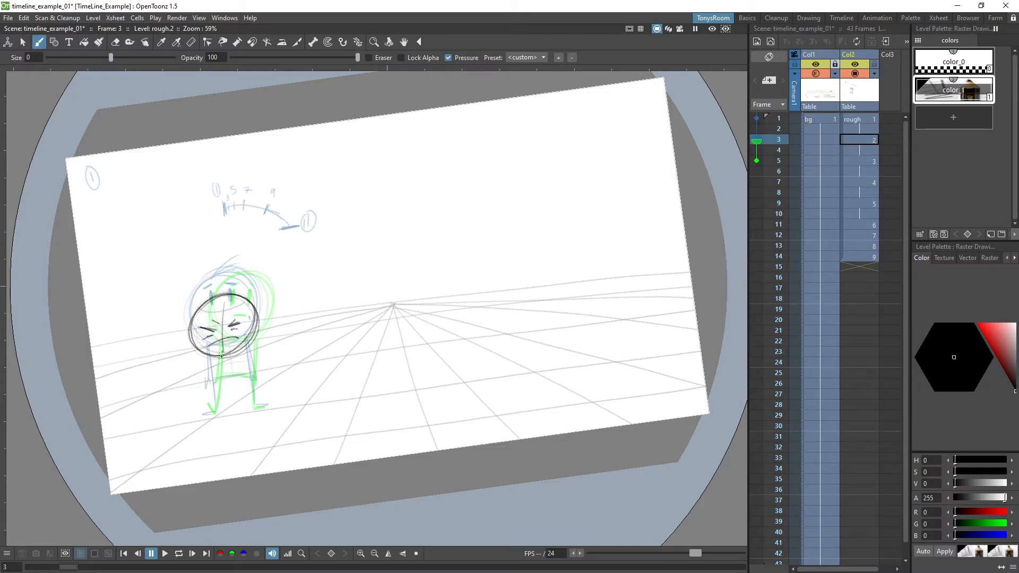
# Step: Draw short bent legs with feet and a curved lower torso edge under the head on frame 3, undoing a stray stroke
pyautogui.moveTo(214, 389)
pyautogui.mouseDown()
pyautogui.moveTo(206, 405)
pyautogui.moveTo(215, 413)
pyautogui.mouseUp()
pyautogui.moveTo(215, 413); pyautogui.dragTo(203, 416)
pyautogui.moveTo(252, 387)
pyautogui.mouseDown()
pyautogui.moveTo(265, 408)
pyautogui.moveTo(254, 384)
pyautogui.mouseUp()
pyautogui.hotkey('ctrl', 'z')
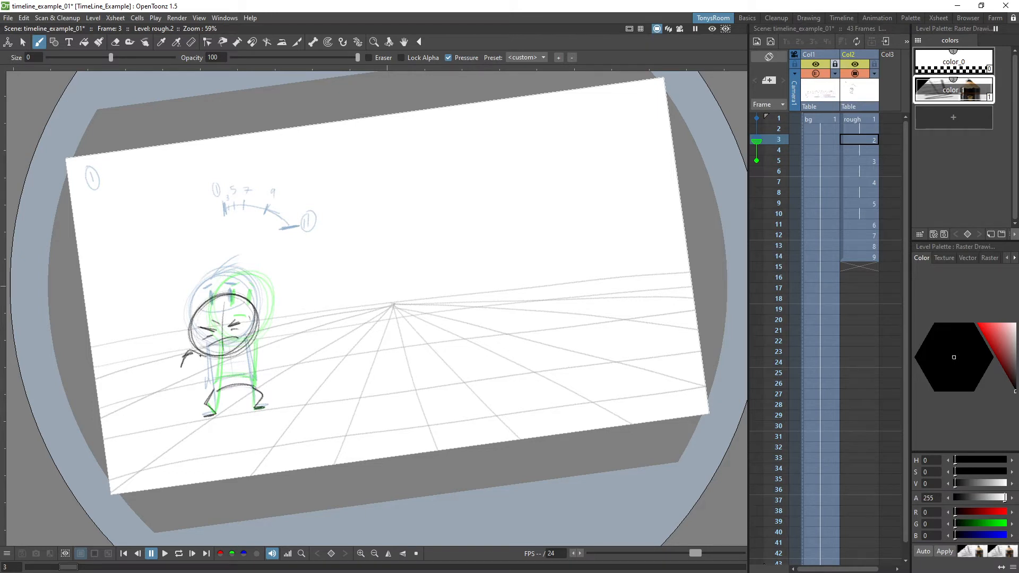
# Step: Draw both arms curving outward beside the head and the torso sides down to the bent legs on frame 3
pyautogui.moveTo(190, 321); pyautogui.dragTo(170, 338)
pyautogui.moveTo(259, 314); pyautogui.dragTo(280, 315)
pyautogui.moveTo(207, 359); pyautogui.dragTo(214, 392)
pyautogui.moveTo(250, 347); pyautogui.dragTo(256, 389)
pyautogui.moveTo(249, 346)
pyautogui.mouseDown()
pyautogui.moveTo(254, 387)
pyautogui.moveTo(237, 383)
pyautogui.mouseUp()
pyautogui.press(',')
pyautogui.press('.')
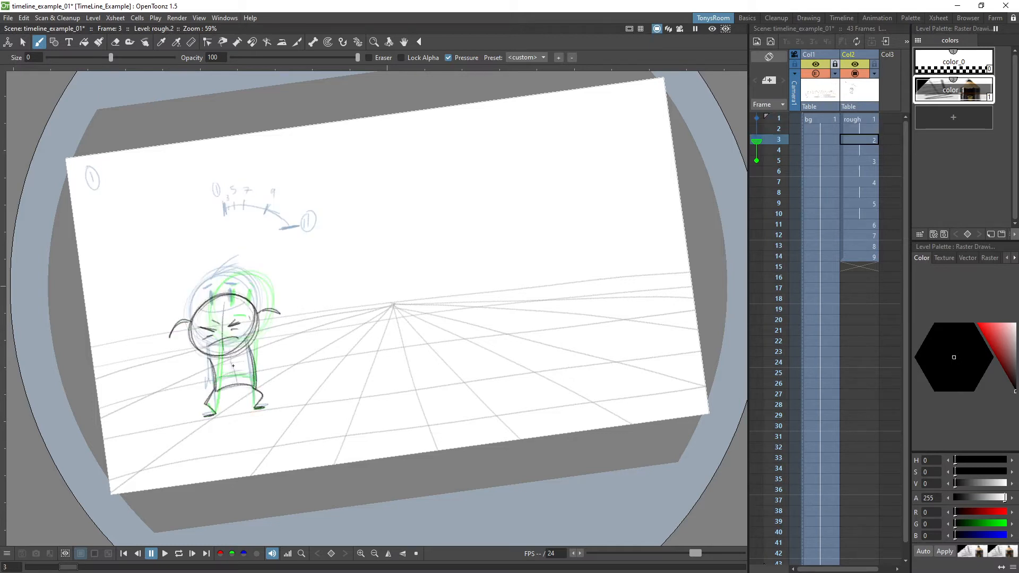
# Step: Reinforce the head outline on frame 3 and add a zigzag hand at the end of each raised arm
pyautogui.moveTo(212, 299)
pyautogui.mouseDown()
pyautogui.moveTo(253, 342)
pyautogui.moveTo(193, 350)
pyautogui.moveTo(215, 301)
pyautogui.moveTo(262, 311)
pyautogui.moveTo(228, 359)
pyautogui.mouseUp()
pyautogui.moveTo(162, 336); pyautogui.dragTo(173, 342)
pyautogui.moveTo(277, 322); pyautogui.dragTo(289, 324)
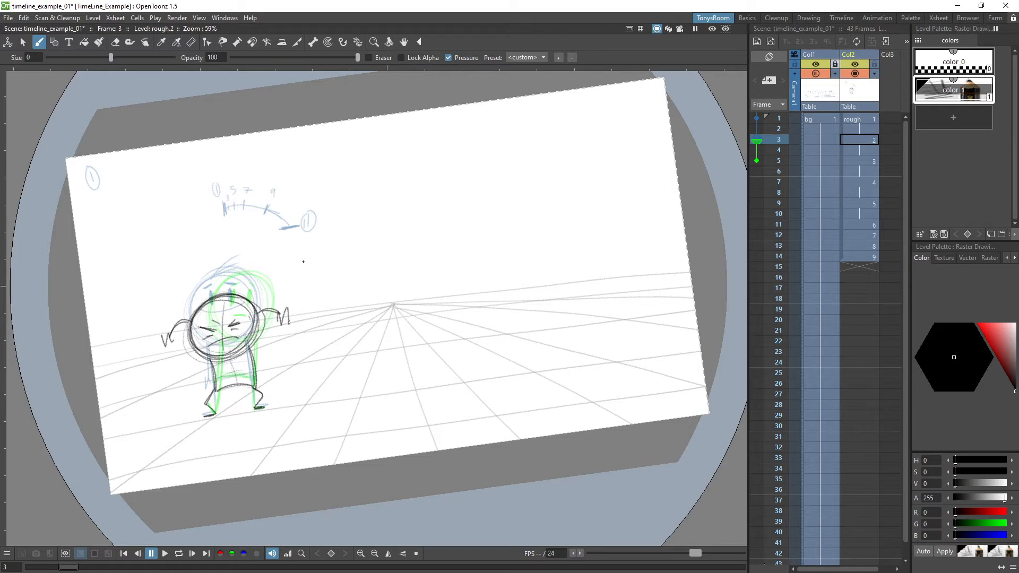
pyautogui.press(',')
pyautogui.press('.')
# Step: Refine the torso and bent leg on frame 3, erase the stray knee lines, and check the pose against frames 1 and 5
pyautogui.moveTo(229, 356)
pyautogui.mouseDown()
pyautogui.moveTo(238, 378)
pyautogui.moveTo(253, 374)
pyautogui.moveTo(208, 406)
pyautogui.moveTo(261, 398)
pyautogui.moveTo(258, 409)
pyautogui.moveTo(208, 410)
pyautogui.mouseUp()
pyautogui.press(',')
pyautogui.press('.')
pyautogui.press(',')
pyautogui.press('.')
pyautogui.press(',')
pyautogui.press('.')
pyautogui.press('e')
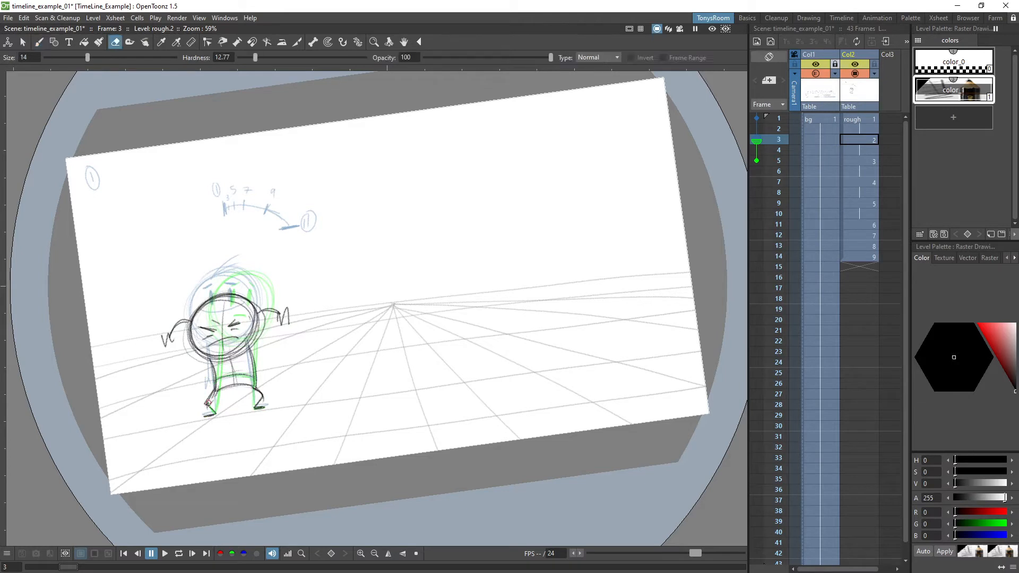
pyautogui.press('b')
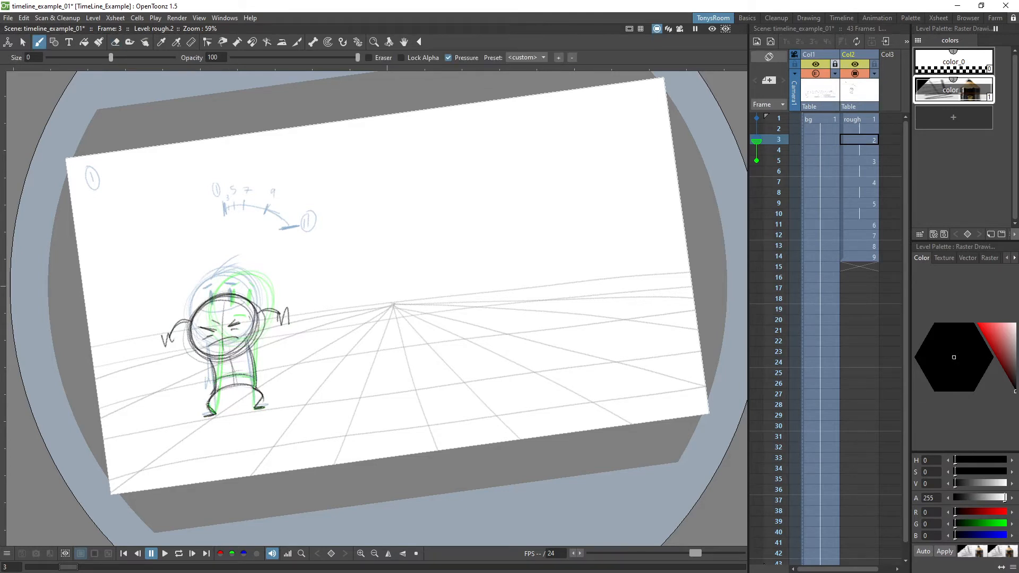
pyautogui.press(',')
pyautogui.press('.')
pyautogui.press('.')
pyautogui.press('.')
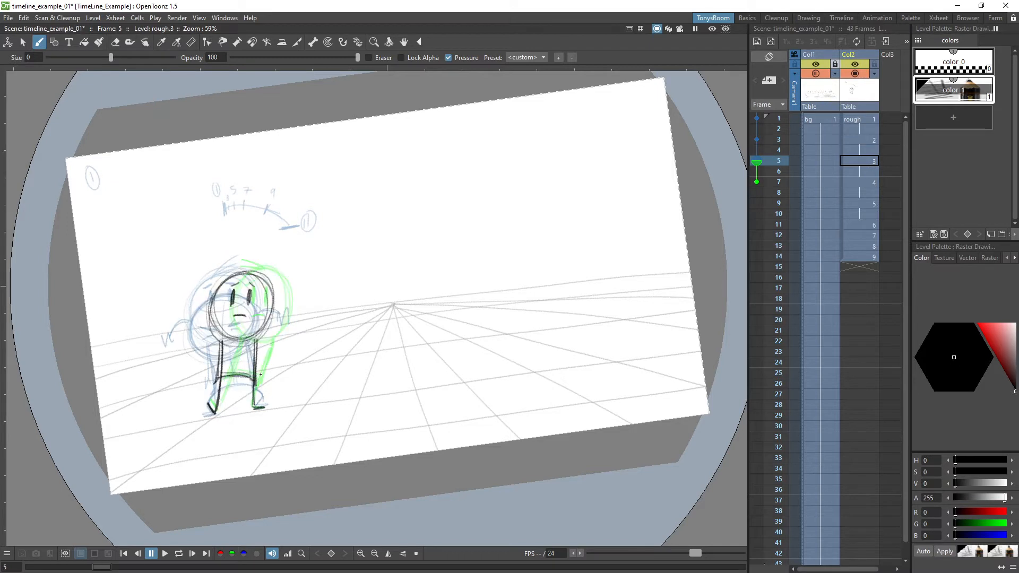
# Step: Select the whole character on frame 5, stretch it vertically to about 110%, and shift it about 8.6 mm horizontally and -4.4 mm vertically
pyautogui.press(',')
pyautogui.press('.')
pyautogui.press('s')
pyautogui.moveTo(235, 249)
pyautogui.mouseDown()
pyautogui.moveTo(186, 424)
pyautogui.moveTo(233, 249)
pyautogui.moveTo(224, 224)
pyautogui.mouseUp()
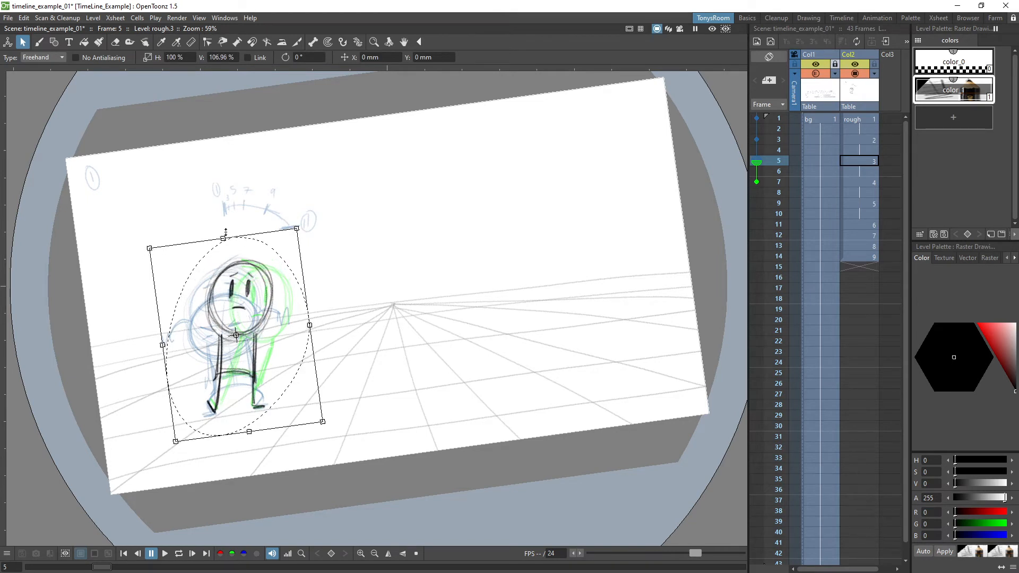
pyautogui.moveTo(267, 309); pyautogui.dragTo(271, 311)
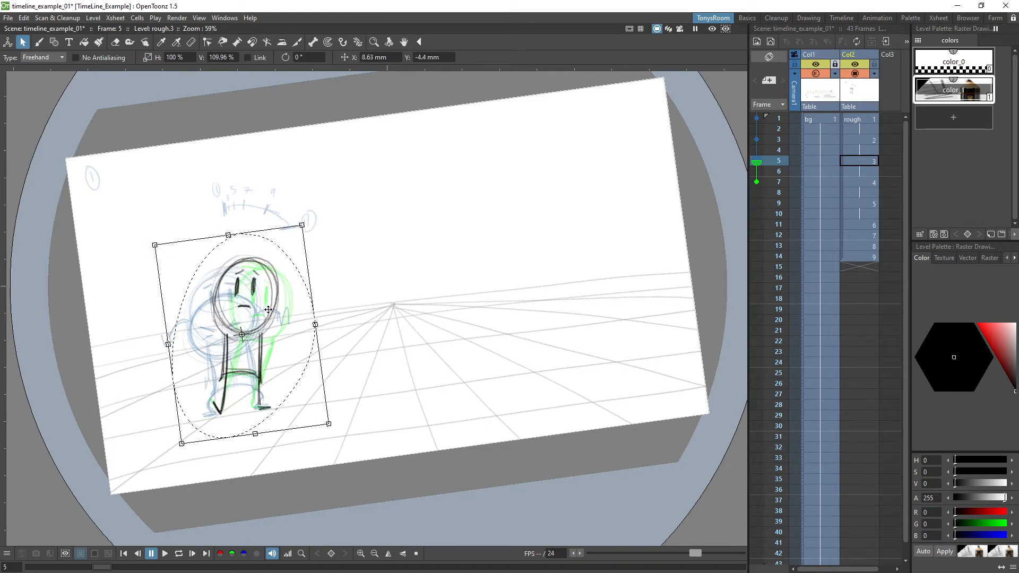
pyautogui.moveTo(334, 426); pyautogui.dragTo(333, 429)
pyautogui.click(373, 349)
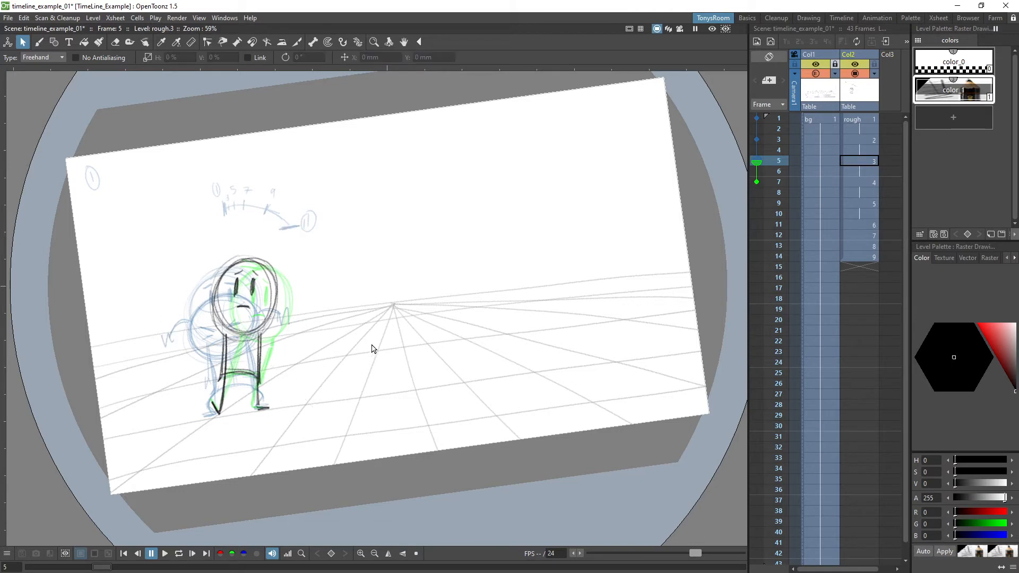
pyautogui.press(',')
pyautogui.press('b')
pyautogui.press('.')
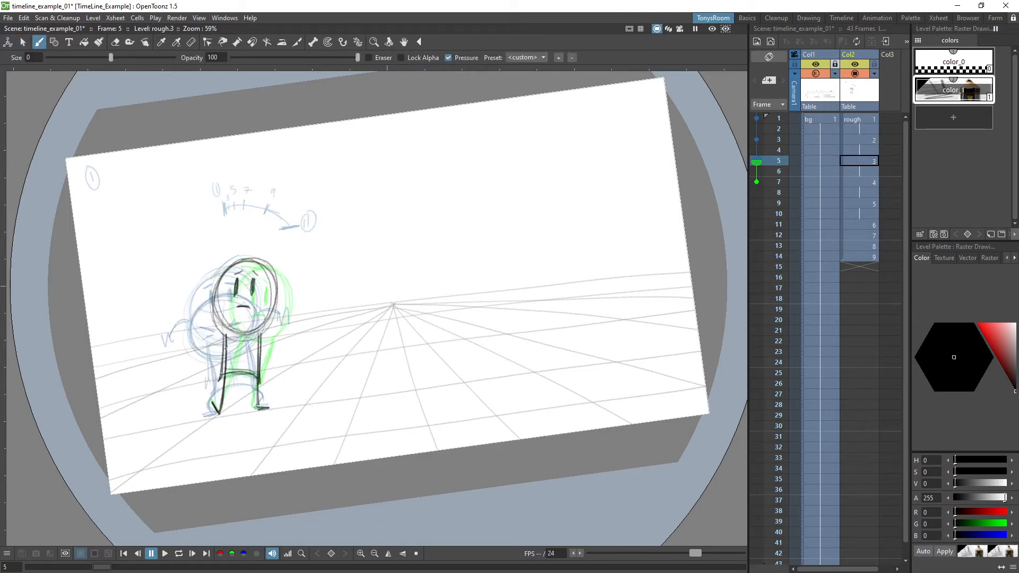
# Step: Draw both arms hanging beside the body with small hands at hip height on frame 5, comparing the pose with frame 3
pyautogui.moveTo(224, 333); pyautogui.dragTo(208, 380)
pyautogui.moveTo(262, 331)
pyautogui.mouseDown()
pyautogui.moveTo(261, 375)
pyautogui.moveTo(271, 381)
pyautogui.moveTo(257, 410)
pyautogui.mouseUp()
pyautogui.press(',')
pyautogui.press('.')
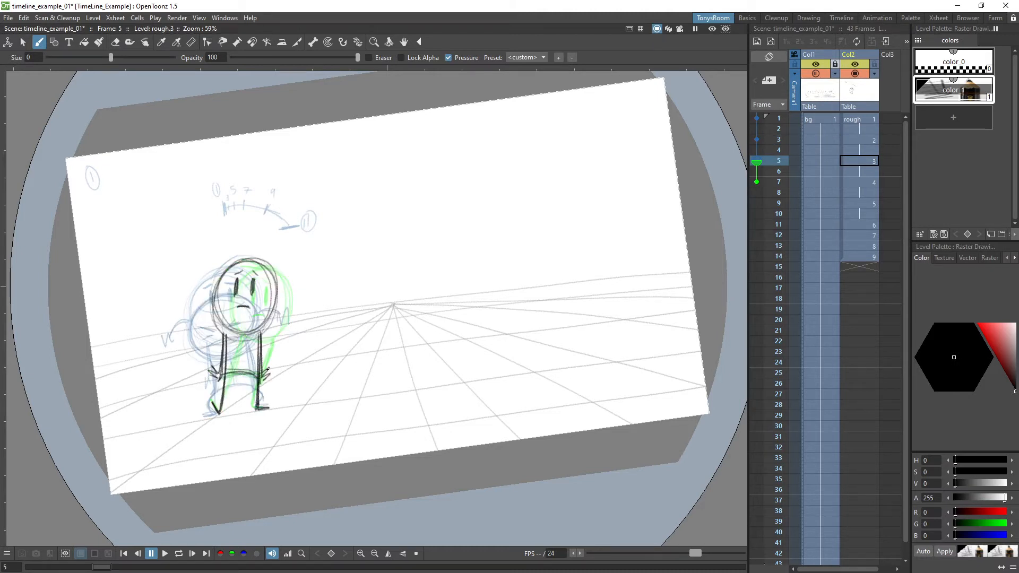
pyautogui.press(',')
pyautogui.press('.')
pyautogui.press(',')
pyautogui.press('.')
# Step: Erase the feet on frame 5 and redraw them as small V shapes, checking against the neighbouring drawings
pyautogui.press('.')
pyautogui.press('a')
pyautogui.moveTo(253, 409)
pyautogui.mouseDown()
pyautogui.moveTo(262, 403)
pyautogui.moveTo(254, 390)
pyautogui.moveTo(217, 410)
pyautogui.mouseUp()
pyautogui.press('b')
pyautogui.moveTo(219, 409)
pyautogui.mouseDown()
pyautogui.moveTo(236, 358)
pyautogui.moveTo(263, 366)
pyautogui.moveTo(273, 340)
pyautogui.moveTo(259, 383)
pyautogui.moveTo(274, 340)
pyautogui.moveTo(266, 375)
pyautogui.moveTo(220, 380)
pyautogui.mouseUp()
pyautogui.press(',')
pyautogui.press('.')
pyautogui.press('a')
pyautogui.press('b')
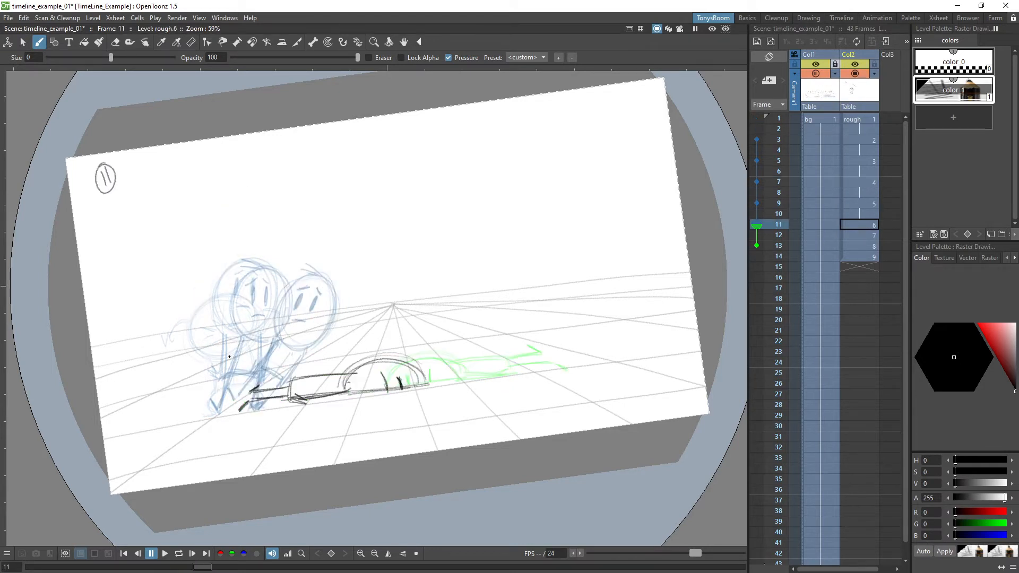
# Step: Erase the upright eyes on the lying character's head on frame 11 and draw a short vertical mouth stroke
pyautogui.press('a')
pyautogui.moveTo(383, 376)
pyautogui.mouseDown()
pyautogui.moveTo(399, 376)
pyautogui.moveTo(373, 385)
pyautogui.moveTo(387, 388)
pyautogui.mouseUp()
pyautogui.press('b')
pyautogui.moveTo(373, 378); pyautogui.dragTo(374, 382)
pyautogui.moveTo(396, 382)
pyautogui.mouseDown()
pyautogui.moveTo(399, 390)
pyautogui.moveTo(400, 375)
pyautogui.mouseUp()
pyautogui.hotkey('ctrl', 'z')
pyautogui.hotkey('ctrl', 'z')
pyautogui.hotkey('ctrl', 'z')
pyautogui.moveTo(388, 385)
pyautogui.mouseDown()
pyautogui.moveTo(402, 390)
pyautogui.moveTo(395, 378)
pyautogui.mouseUp()
pyautogui.moveTo(383, 372); pyautogui.dragTo(393, 381)
pyautogui.hotkey('ctrl', 'z')
pyautogui.hotkey('ctrl', 'z')
pyautogui.hotkey('ctrl', 'z')
# Step: Draw sideways eyes on the lying head on frame 11 and add short strokes along the head's far edge
pyautogui.moveTo(384, 375); pyautogui.dragTo(410, 375)
pyautogui.moveTo(411, 357); pyautogui.dragTo(427, 383)
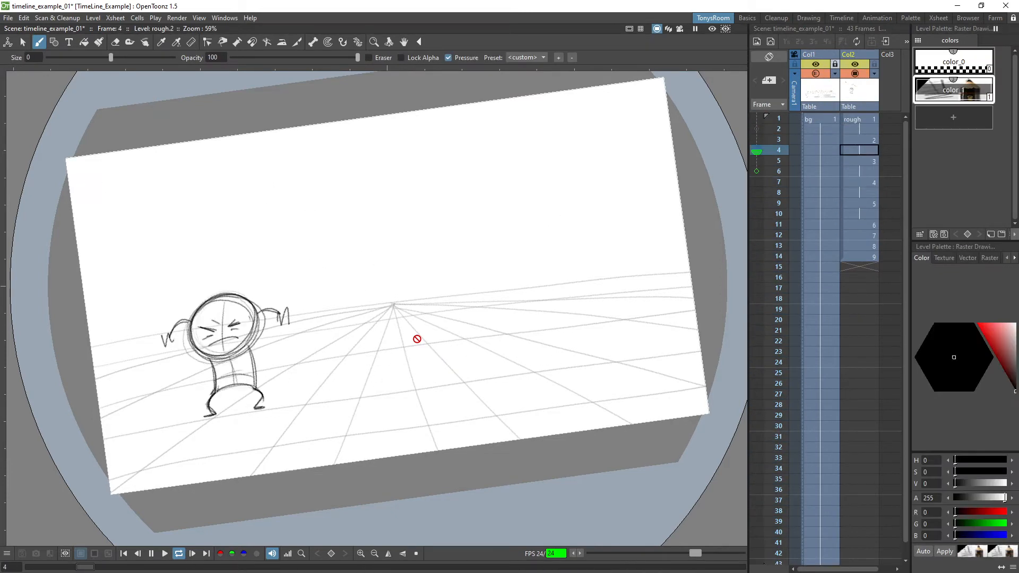
# Step: Stop playback and extend the first rough drawing's exposure by two frames, holding it through frame 4
pyautogui.press('l')
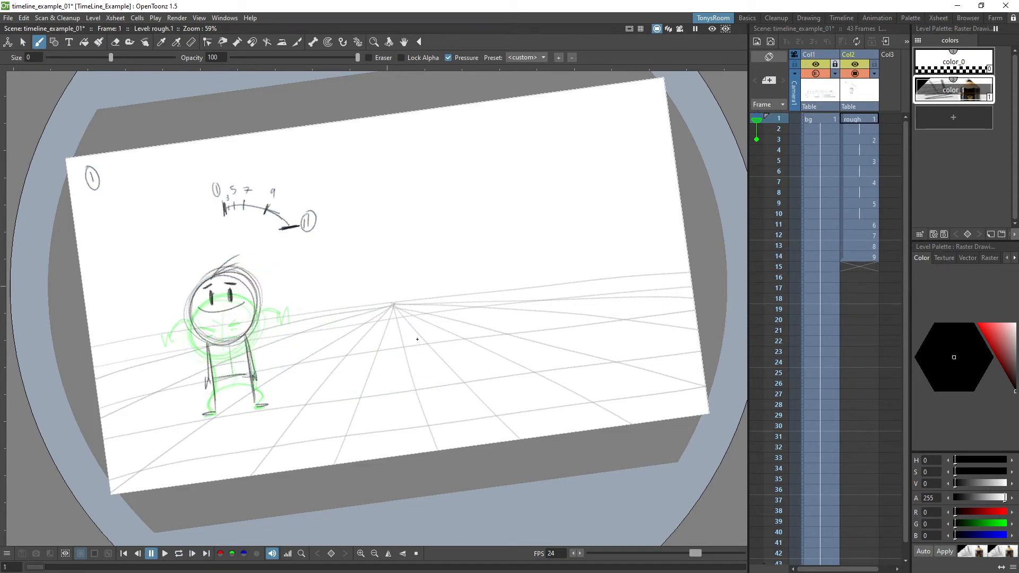
pyautogui.press("'")
pyautogui.press("'")
# Step: Extend the second rough drawing's exposure by two frames so it holds from frame 5 through frame 8
pyautogui.press('Down')
pyautogui.press('Down')
pyautogui.press('Down')
pyautogui.press('Down')
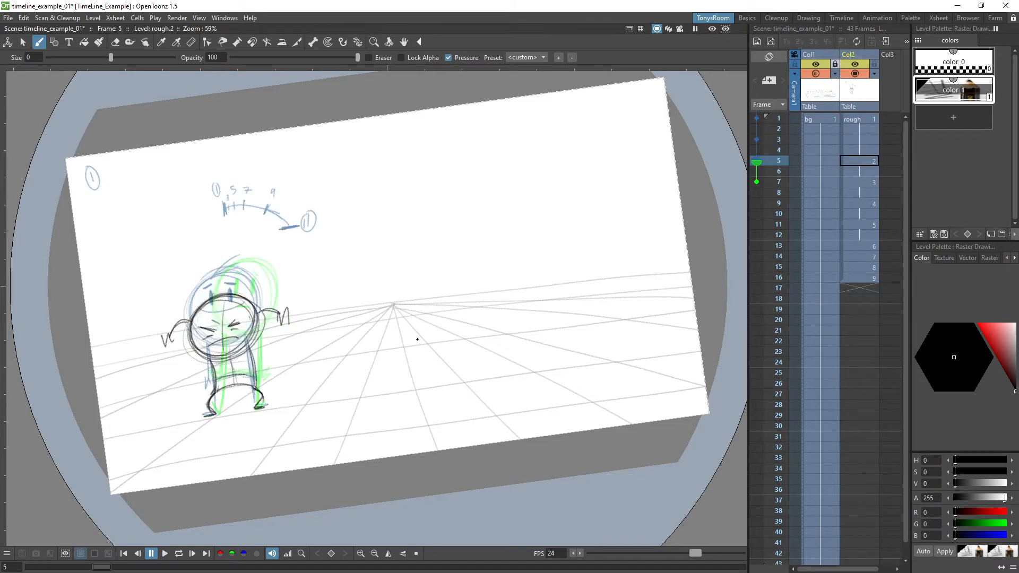
pyautogui.press("'")
pyautogui.press("'")
# Step: Step through the held frames and extend the third rough drawing by two frames, holding it from frame 9 through frame 12
pyautogui.press('Down')
pyautogui.press('Down')
pyautogui.press('Down')
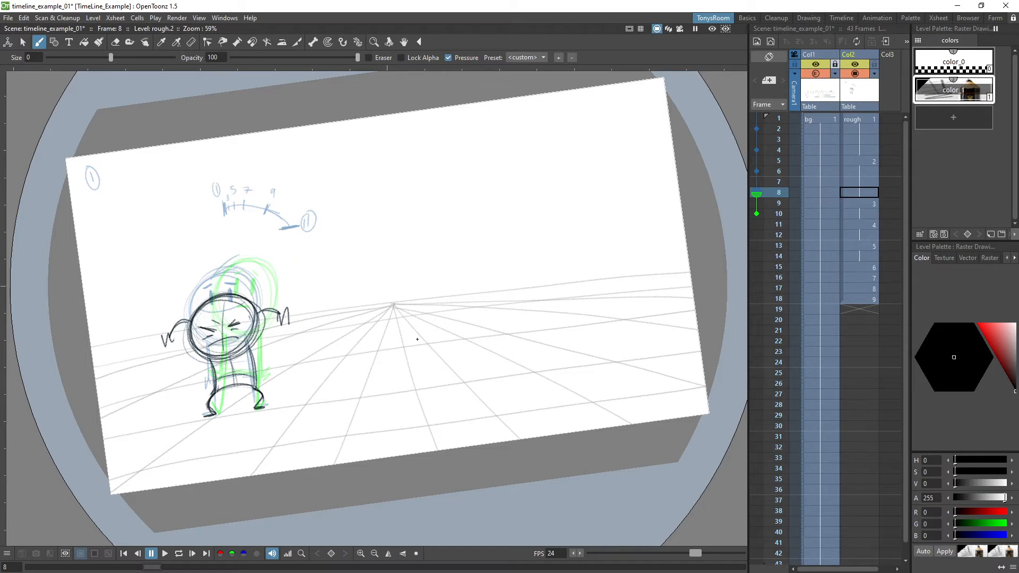
pyautogui.press('Down')
pyautogui.press('Up')
pyautogui.press('Up')
pyautogui.press('Up')
pyautogui.press('Up')
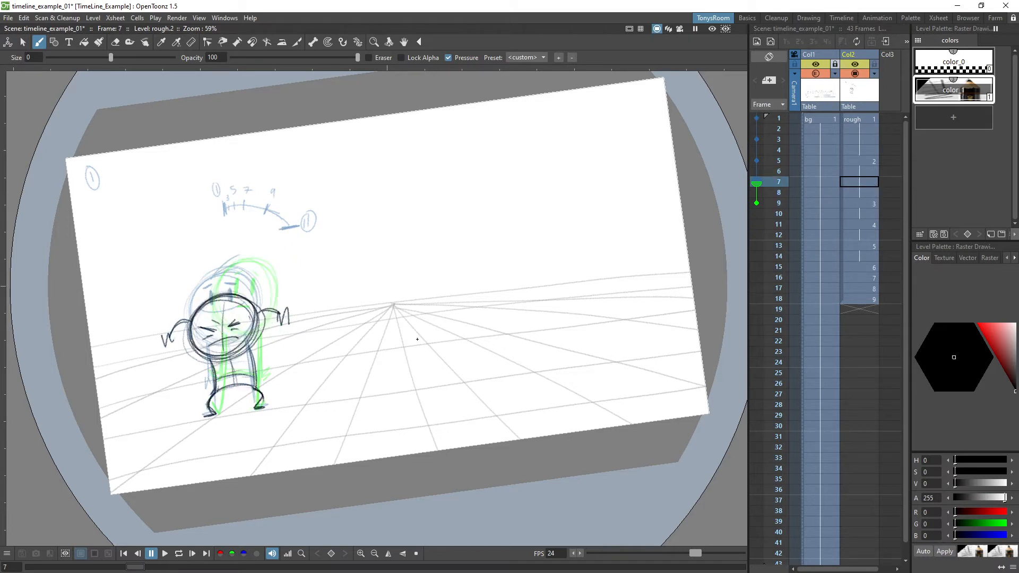
pyautogui.press('Down')
pyautogui.press('Down')
pyautogui.press('Down')
pyautogui.press('Down')
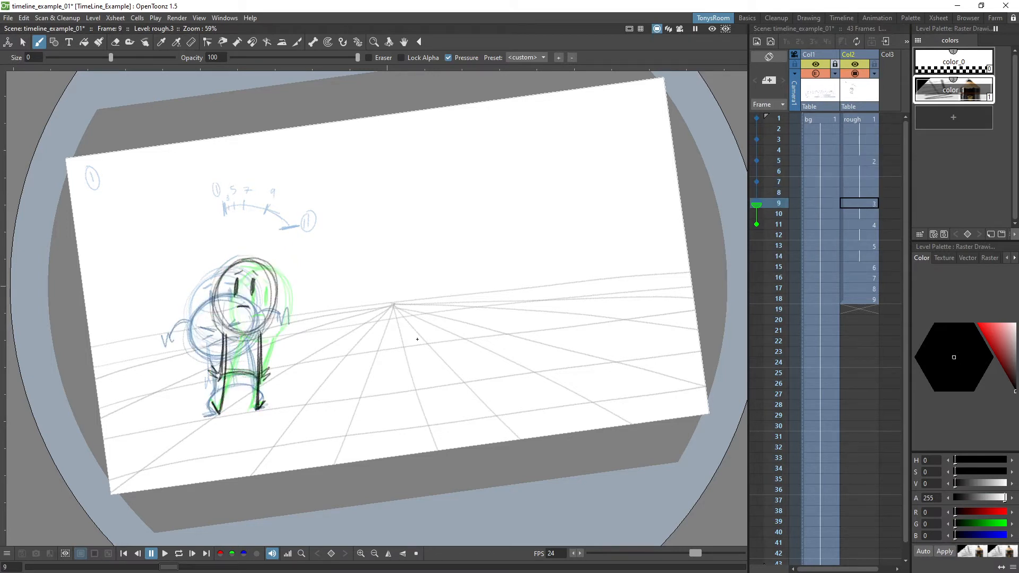
pyautogui.press("'")
pyautogui.press("'")
# Step: Extend the lying-down drawing's exposure by twelve frames so it holds from frame 17 through frame 29
pyautogui.press('Down')
pyautogui.press('Down')
pyautogui.press('Down')
pyautogui.press('Down')
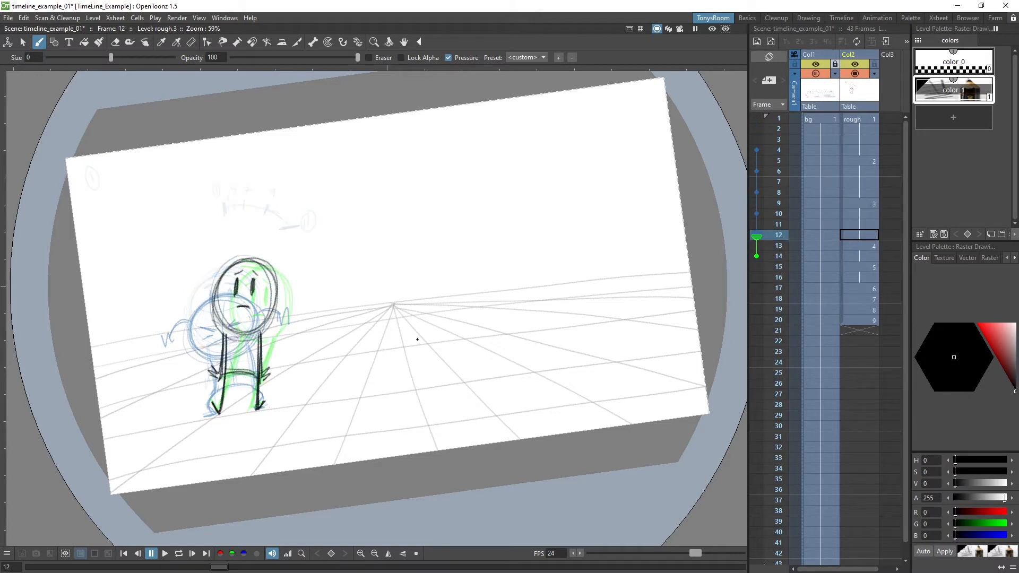
pyautogui.press('Down')
pyautogui.press('Down')
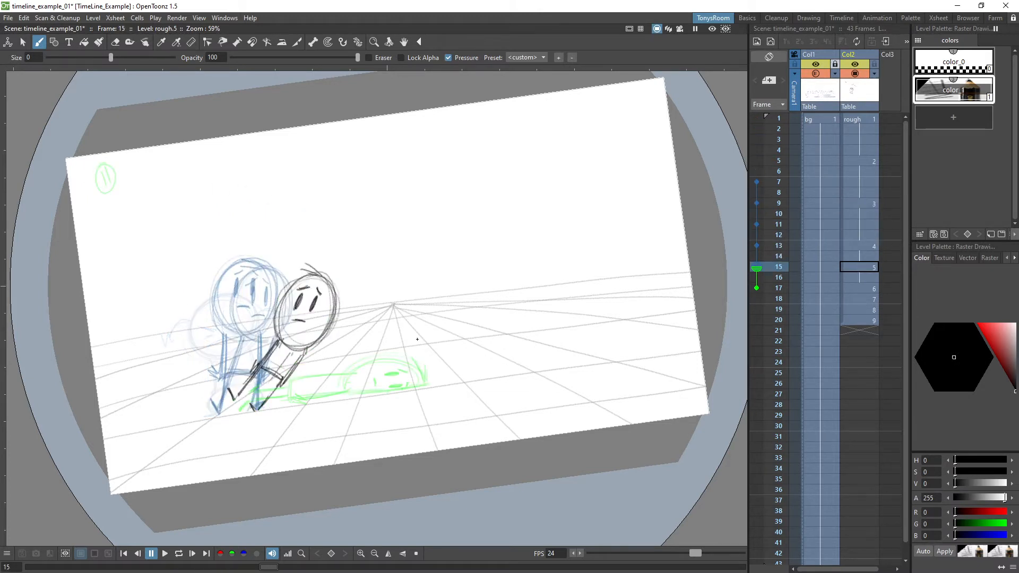
pyautogui.press('Down')
pyautogui.press('Down')
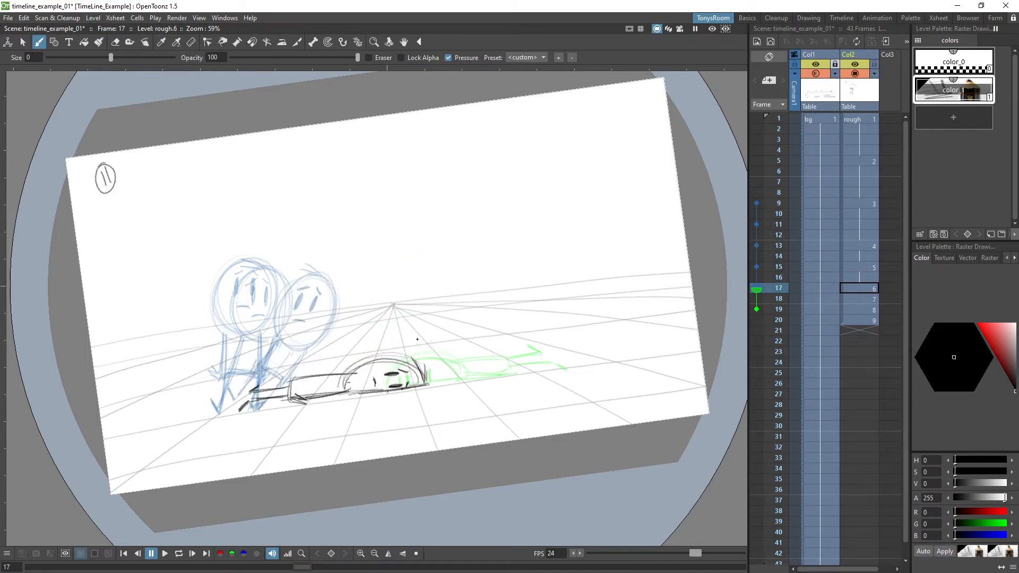
pyautogui.press("'")
pyautogui.press("'")
pyautogui.press("'")
pyautogui.press("'")
pyautogui.press("'")
pyautogui.press("'")
pyautogui.press("'")
pyautogui.press("'")
pyautogui.press("'")
pyautogui.press("'")
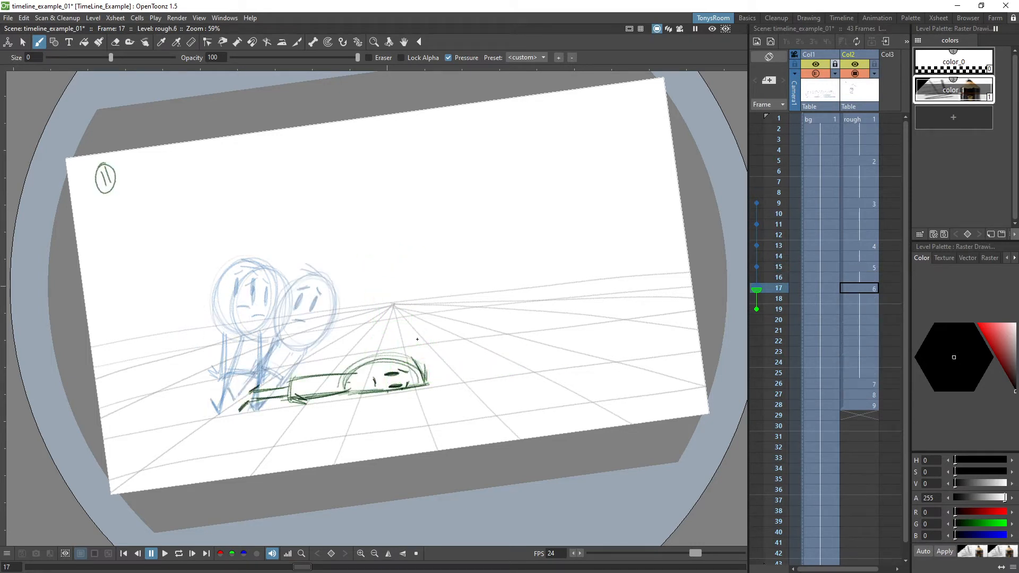
pyautogui.press("'")
pyautogui.press("'")
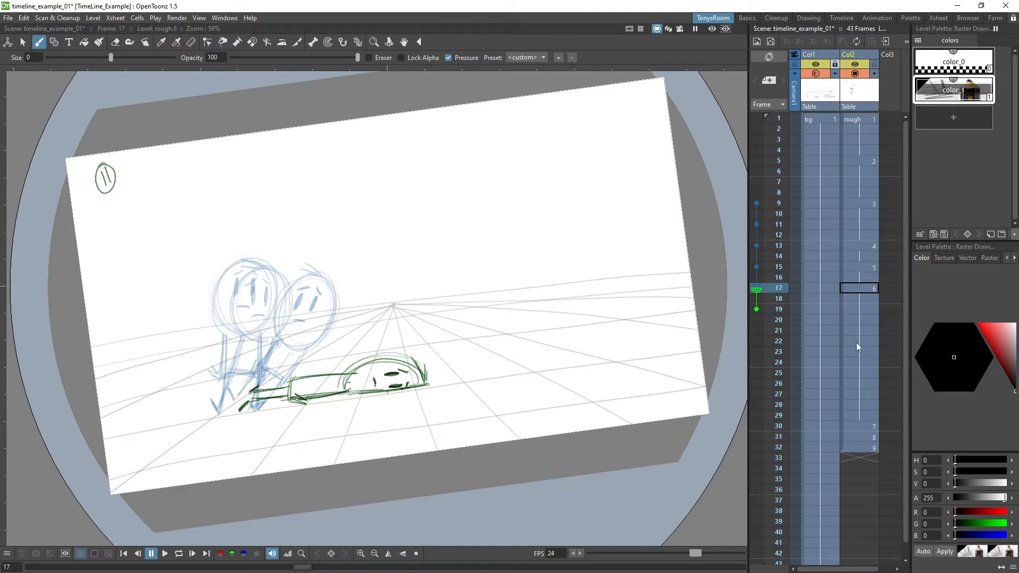
# Step: Set the playback stop marker at frame 22 and play the retimed animation
pyautogui.rightClick(779, 341)
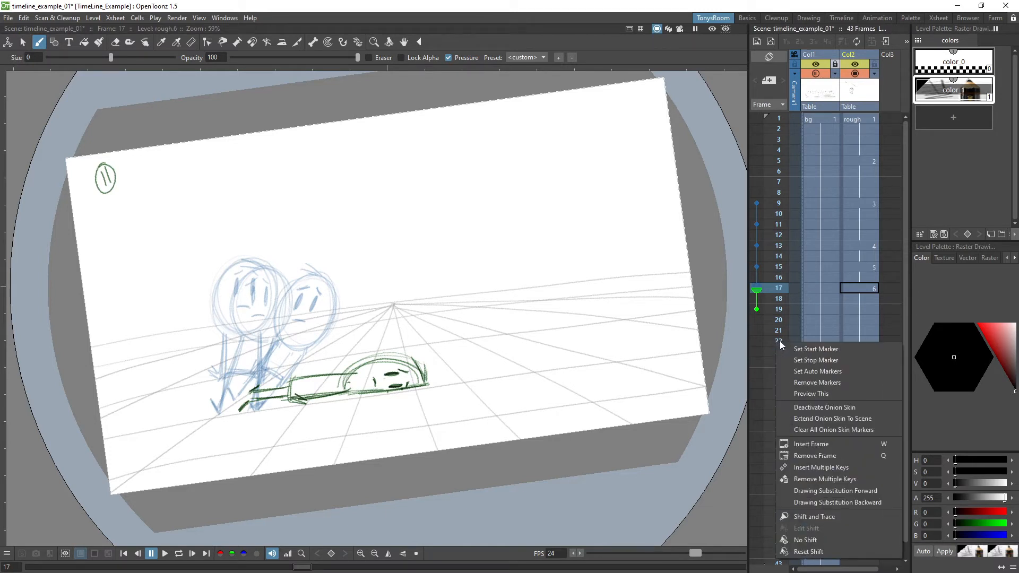
pyautogui.click(828, 359)
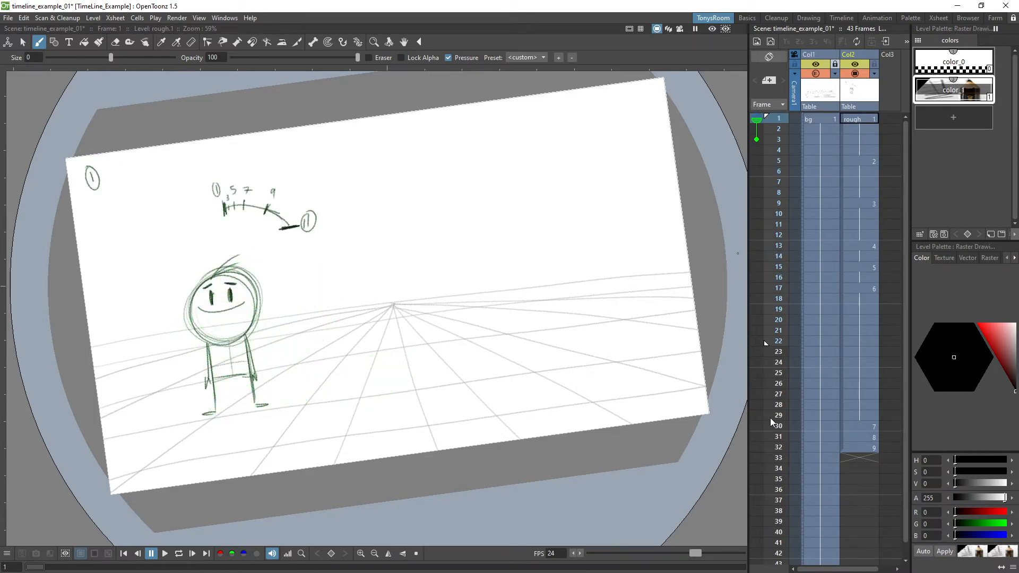
pyautogui.press('l')
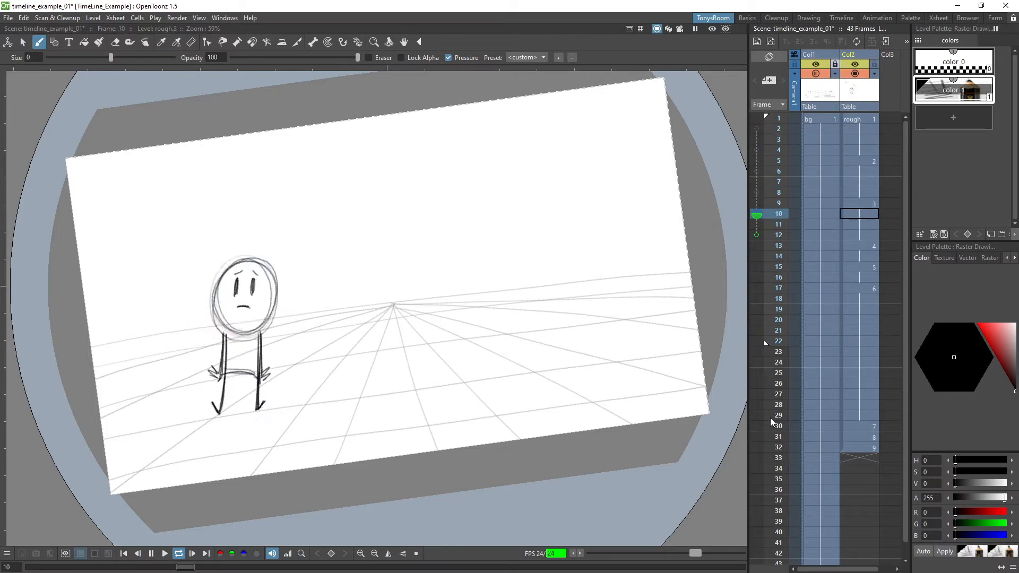
pyautogui.press('l')
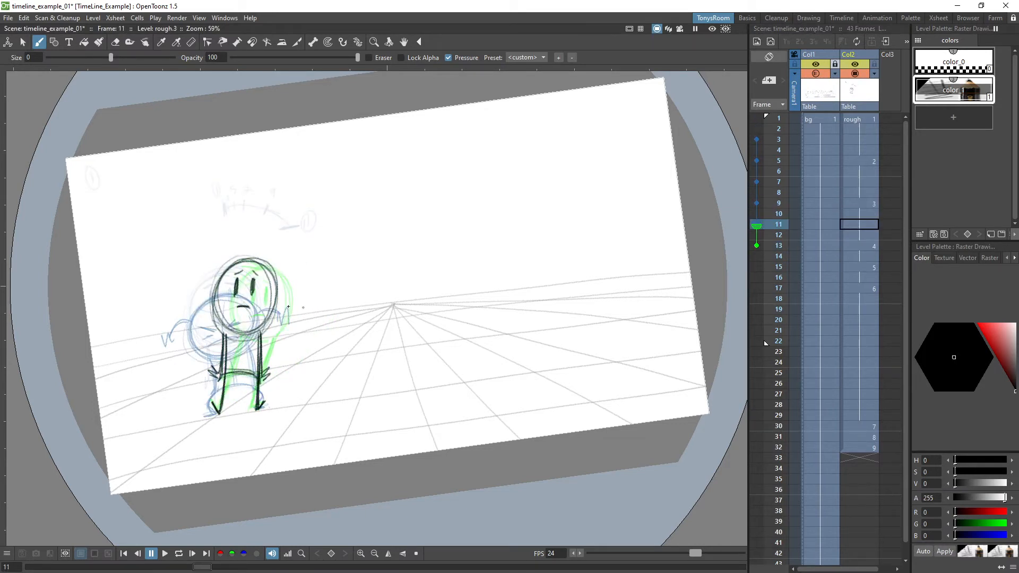
# Step: Create a new rough drawing on frame 11 and clear the earlier onion skin markers, keeping only frame 9
pyautogui.click(268, 311)
pyautogui.moveTo(759, 141); pyautogui.dragTo(759, 205)
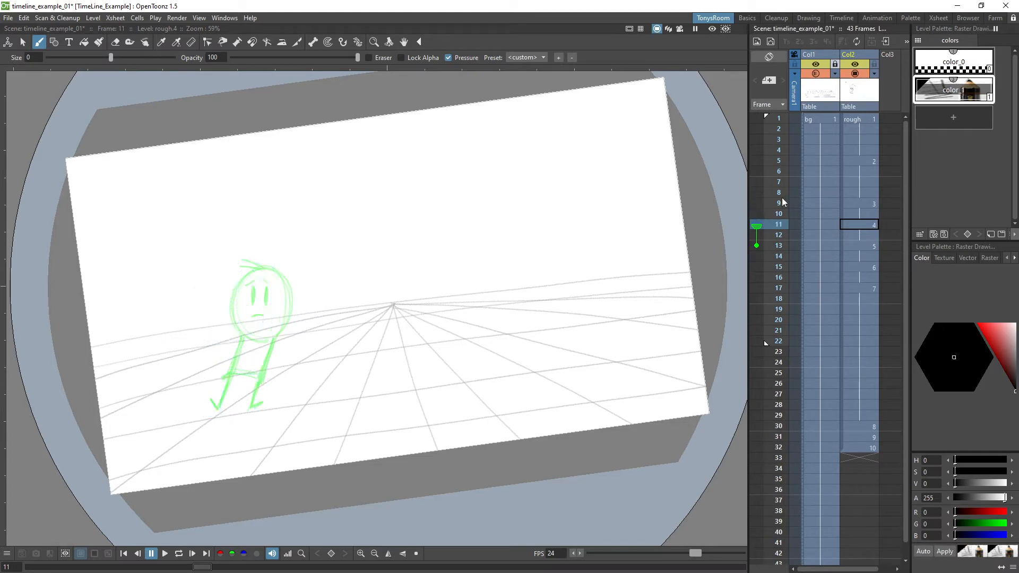
pyautogui.click(757, 203)
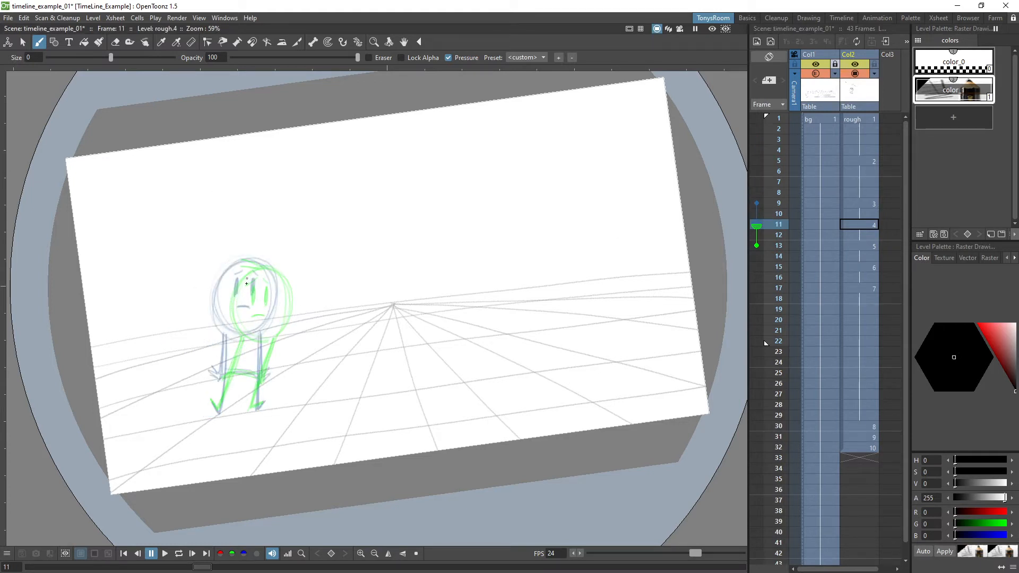
# Step: Sketch the in-between character on frame 11 with a round head, face, legs, feet and hanging arms between the onion-skinned poses
pyautogui.moveTo(244, 339)
pyautogui.mouseDown()
pyautogui.moveTo(252, 264)
pyautogui.moveTo(279, 322)
pyautogui.moveTo(226, 290)
pyautogui.moveTo(276, 275)
pyautogui.moveTo(243, 337)
pyautogui.moveTo(224, 287)
pyautogui.moveTo(279, 326)
pyautogui.mouseUp()
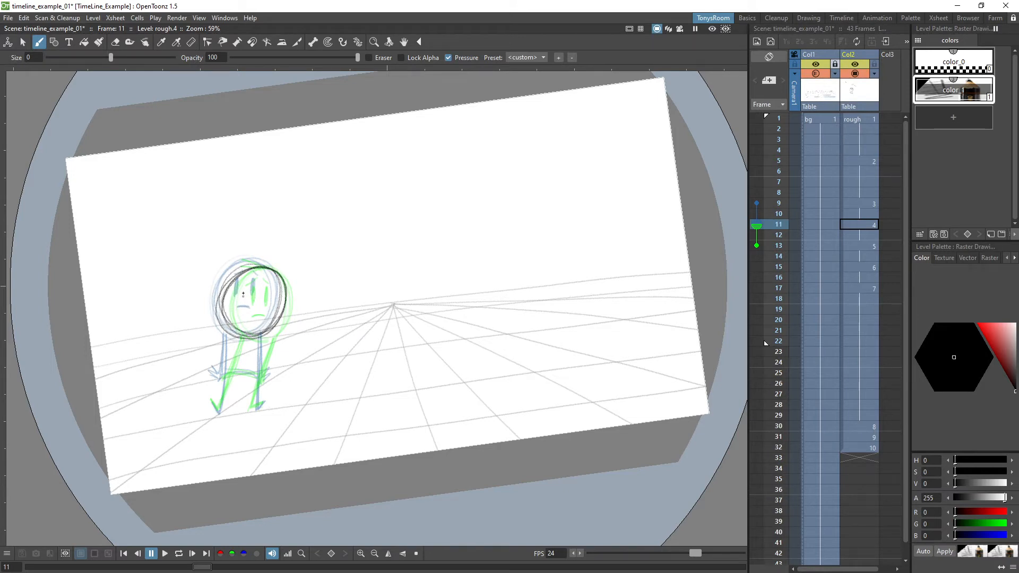
pyautogui.moveTo(243, 294)
pyautogui.mouseDown()
pyautogui.moveTo(243, 283)
pyautogui.moveTo(257, 291)
pyautogui.moveTo(251, 410)
pyautogui.moveTo(263, 403)
pyautogui.mouseUp()
pyautogui.moveTo(228, 337)
pyautogui.mouseDown()
pyautogui.moveTo(223, 406)
pyautogui.moveTo(216, 414)
pyautogui.moveTo(211, 404)
pyautogui.mouseUp()
pyautogui.moveTo(228, 335); pyautogui.dragTo(214, 383)
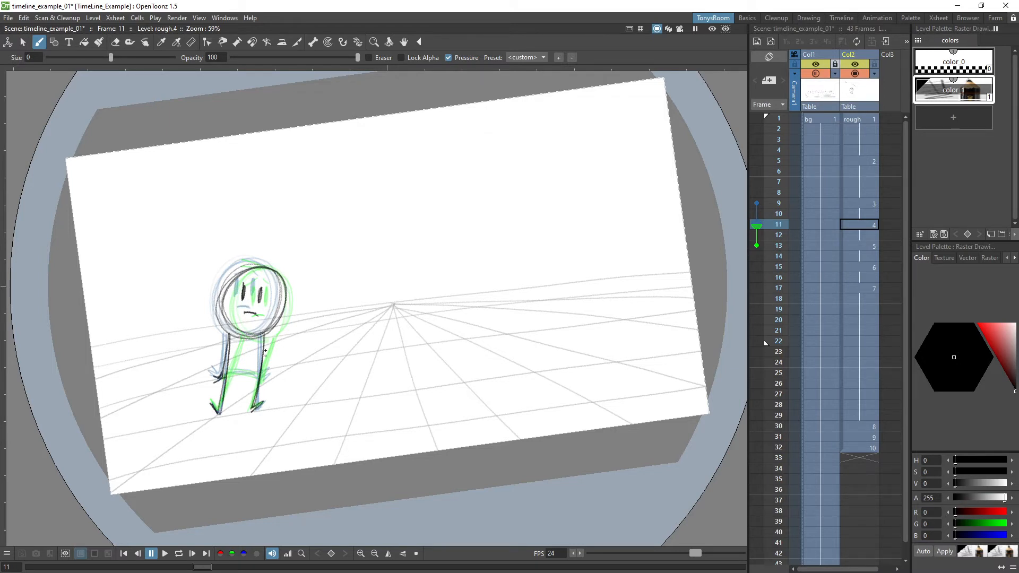
pyautogui.moveTo(266, 334); pyautogui.dragTo(265, 385)
pyautogui.moveTo(262, 378); pyautogui.dragTo(260, 389)
# Step: Flip between frame 11 and its neighbouring drawings and play the animation to check the new in-between
pyautogui.press(',')
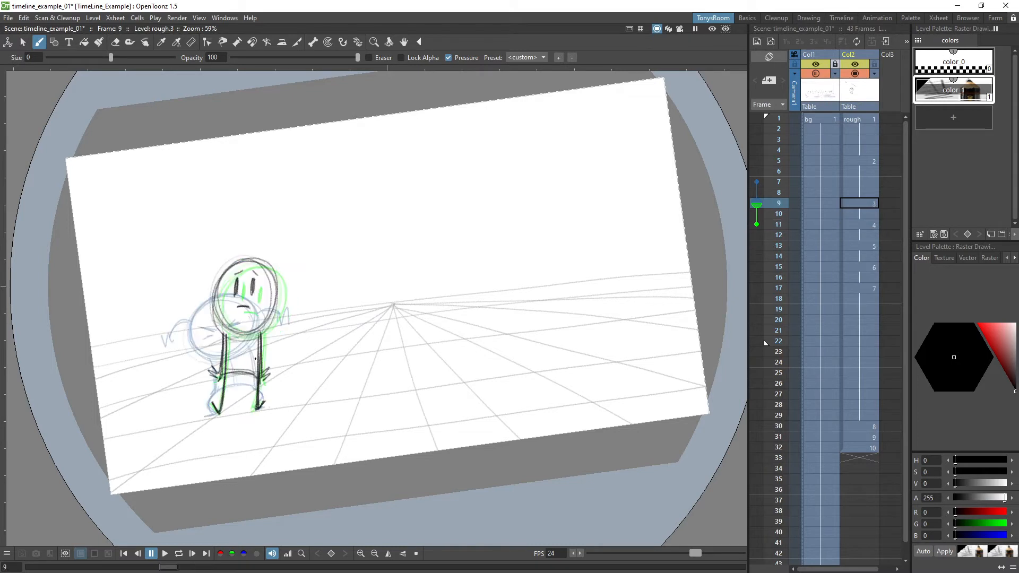
pyautogui.press('.')
pyautogui.press('.')
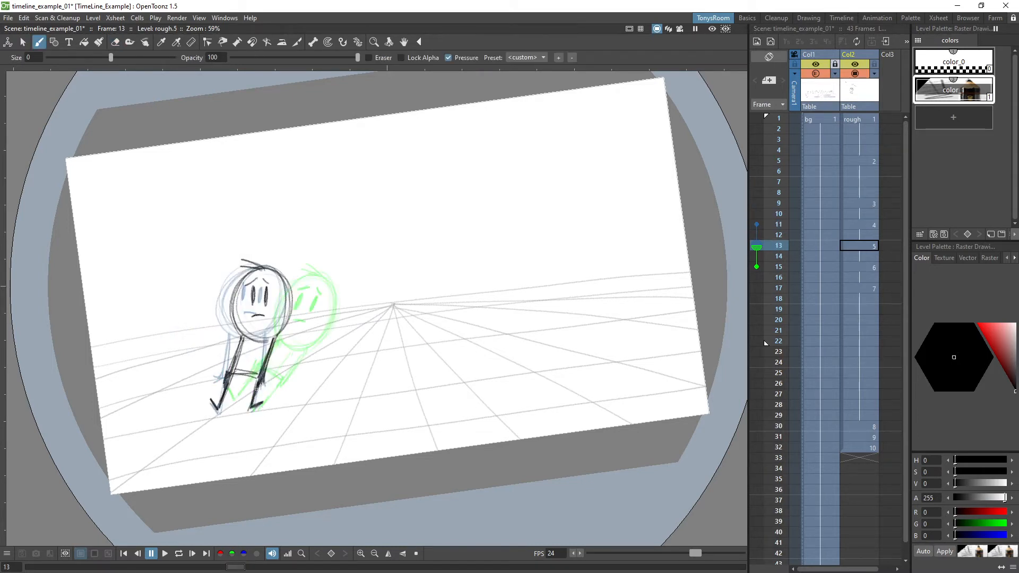
pyautogui.press('l')
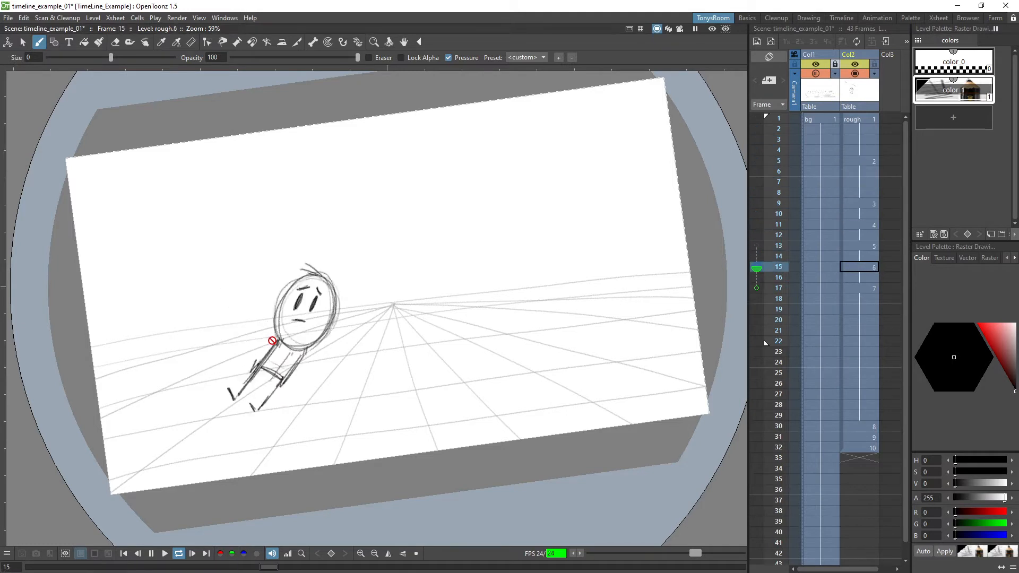
pyautogui.press('l')
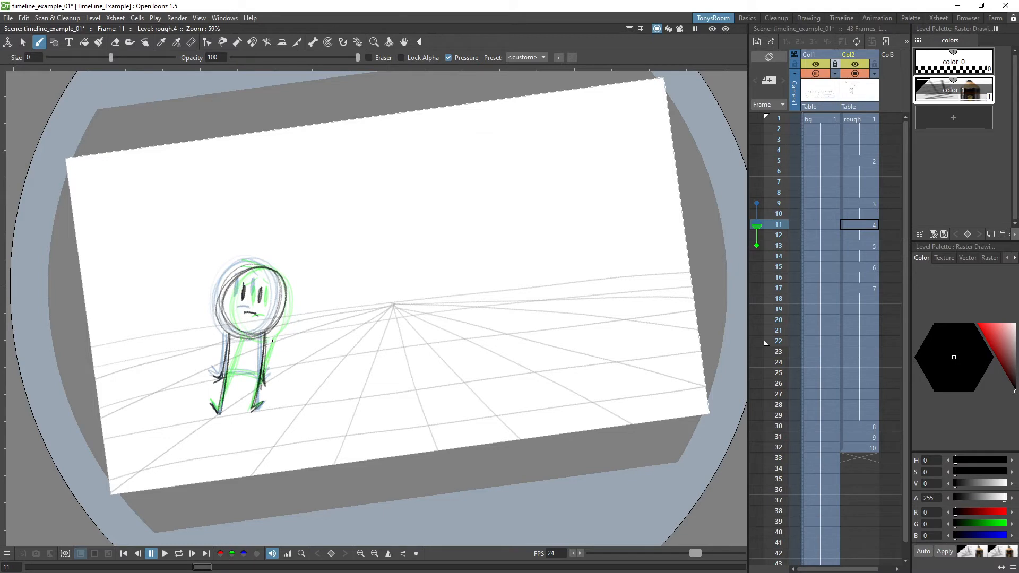
pyautogui.press(',')
pyautogui.press(',')
# Step: Delete the head on frame 11 and redraw it as a narrower oval with two eyes and a small mouth
pyautogui.press('s')
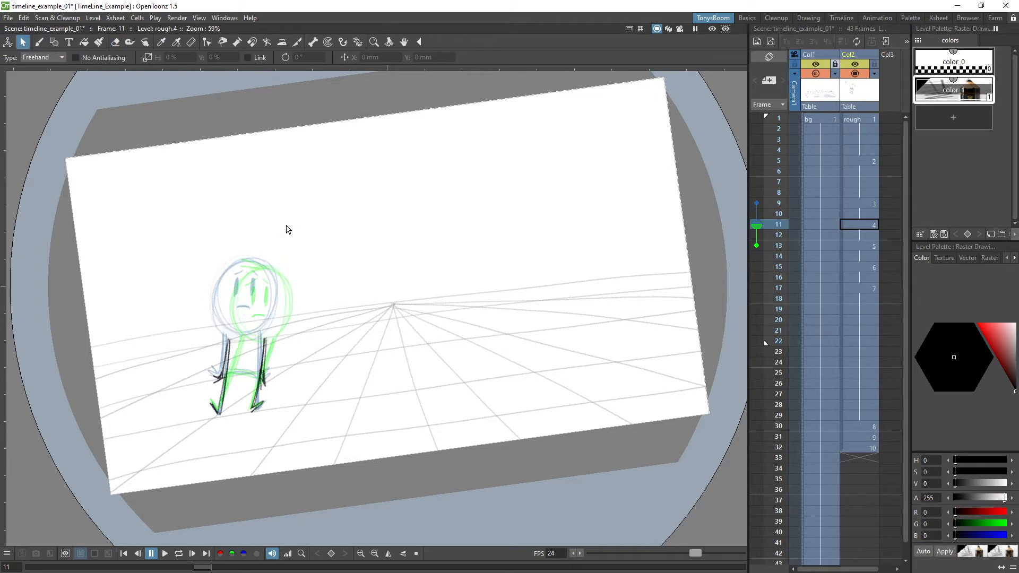
pyautogui.press('b')
pyautogui.moveTo(245, 266)
pyautogui.mouseDown()
pyautogui.moveTo(224, 304)
pyautogui.moveTo(233, 278)
pyautogui.moveTo(243, 339)
pyautogui.moveTo(222, 296)
pyautogui.moveTo(257, 342)
pyautogui.moveTo(278, 274)
pyautogui.moveTo(279, 283)
pyautogui.moveTo(234, 283)
pyautogui.moveTo(224, 303)
pyautogui.moveTo(270, 279)
pyautogui.moveTo(258, 261)
pyautogui.moveTo(279, 296)
pyautogui.mouseUp()
pyautogui.moveTo(279, 289)
pyautogui.mouseDown()
pyautogui.moveTo(264, 262)
pyautogui.moveTo(222, 311)
pyautogui.moveTo(280, 306)
pyautogui.moveTo(234, 273)
pyautogui.moveTo(271, 325)
pyautogui.mouseUp()
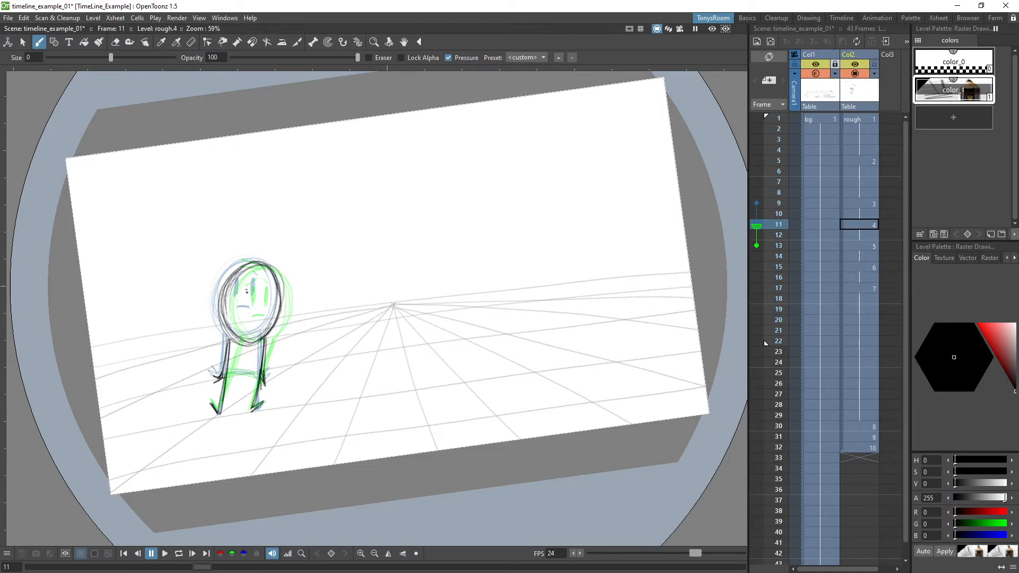
pyautogui.moveTo(242, 281)
pyautogui.mouseDown()
pyautogui.moveTo(242, 300)
pyautogui.moveTo(261, 297)
pyautogui.moveTo(243, 312)
pyautogui.moveTo(262, 314)
pyautogui.mouseUp()
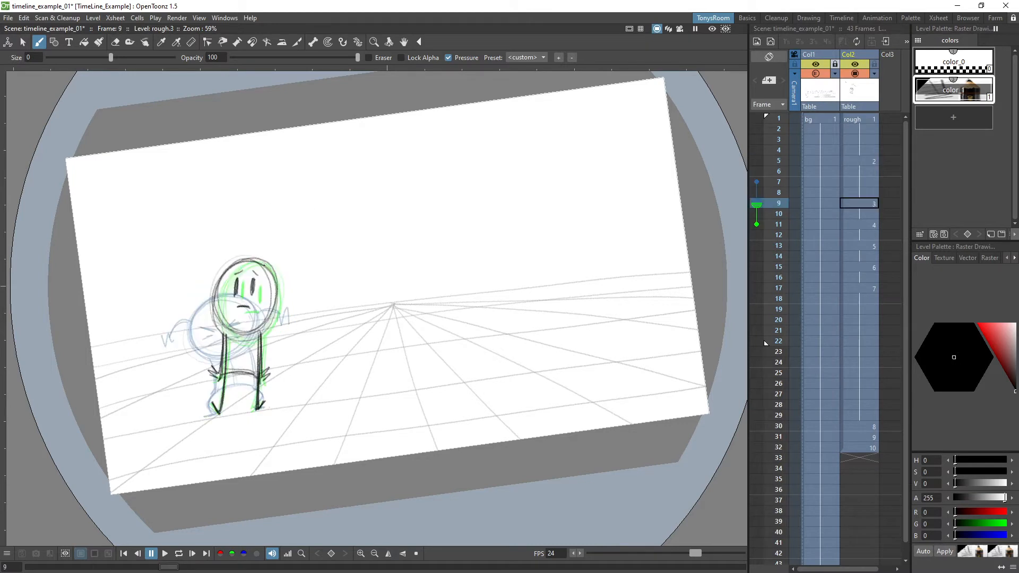
# Step: Compare frame 11 with the adjacent drawings and erase stray strokes at the side of the head
pyautogui.press('a')
pyautogui.press('b')
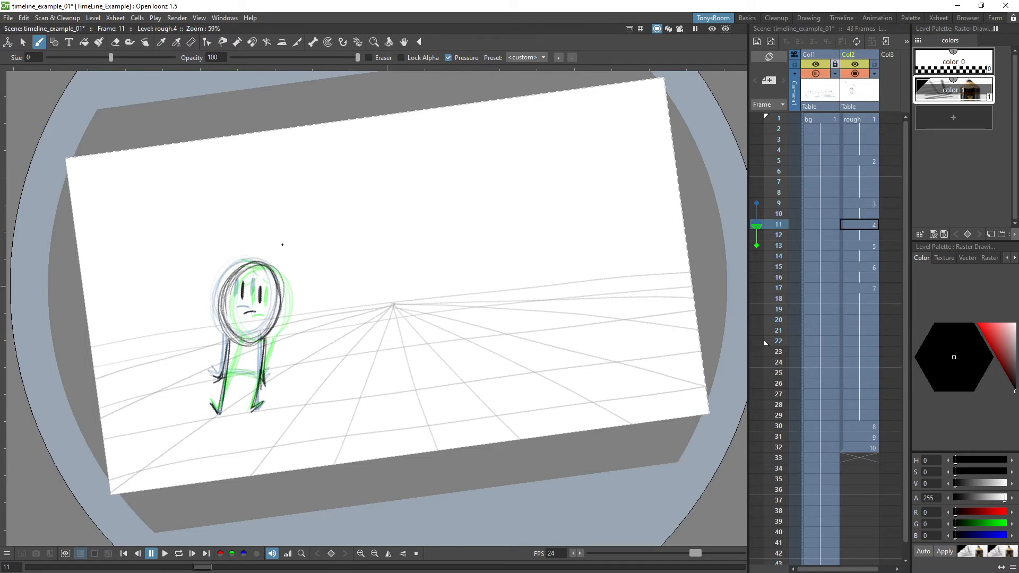
pyautogui.press('.')
pyautogui.press(',')
pyautogui.press('a')
pyautogui.moveTo(259, 287)
pyautogui.mouseDown()
pyautogui.moveTo(215, 284)
pyautogui.moveTo(278, 294)
pyautogui.mouseUp()
# Step: Sketch light sweeping arcs across the head and body on frame 11 and check them against frame 9
pyautogui.press('b')
pyautogui.moveTo(201, 284); pyautogui.dragTo(281, 302)
pyautogui.moveTo(200, 264)
pyautogui.mouseDown()
pyautogui.moveTo(291, 286)
pyautogui.moveTo(287, 276)
pyautogui.mouseUp()
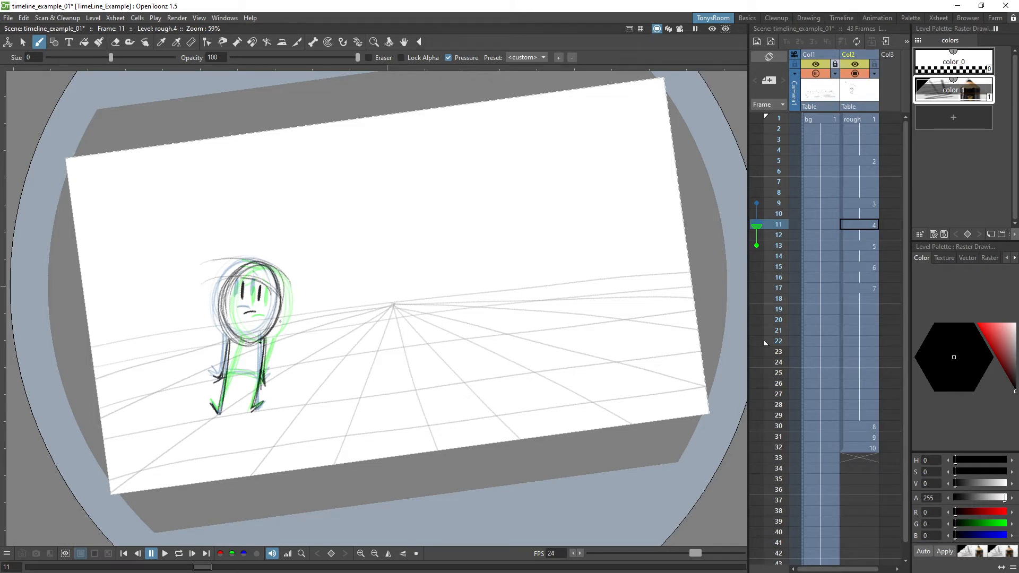
pyautogui.moveTo(218, 378)
pyautogui.mouseDown()
pyautogui.moveTo(260, 372)
pyautogui.moveTo(227, 380)
pyautogui.mouseUp()
pyautogui.moveTo(205, 337); pyautogui.dragTo(299, 363)
pyautogui.press(',')
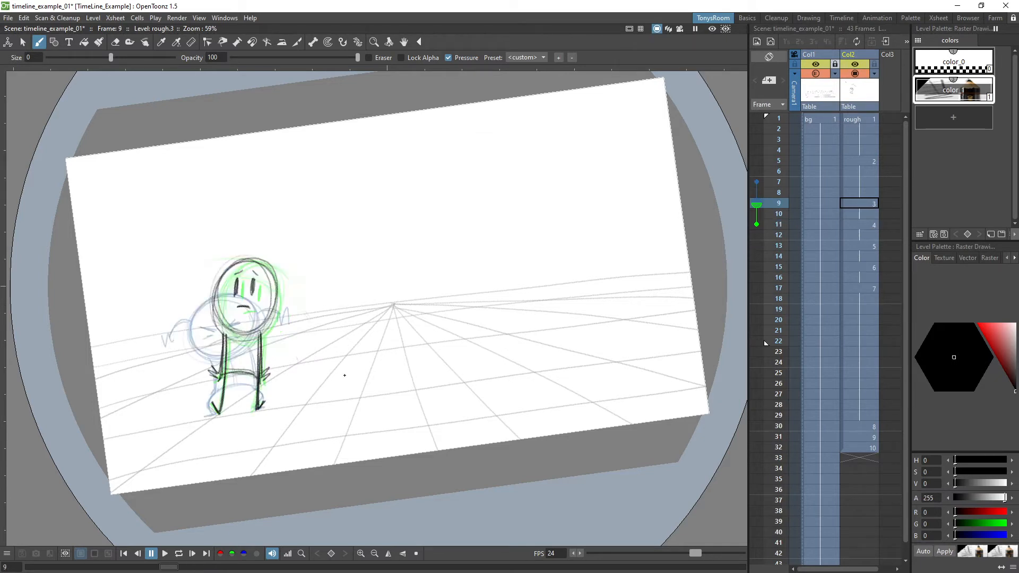
# Step: Flip through the drawings from frame 9 to frame 15 to check the head's path through the tumble
pyautogui.press(',')
pyautogui.press('.')
pyautogui.press('.')
pyautogui.press('.')
pyautogui.press('.')
pyautogui.press('.')
pyautogui.press('.')
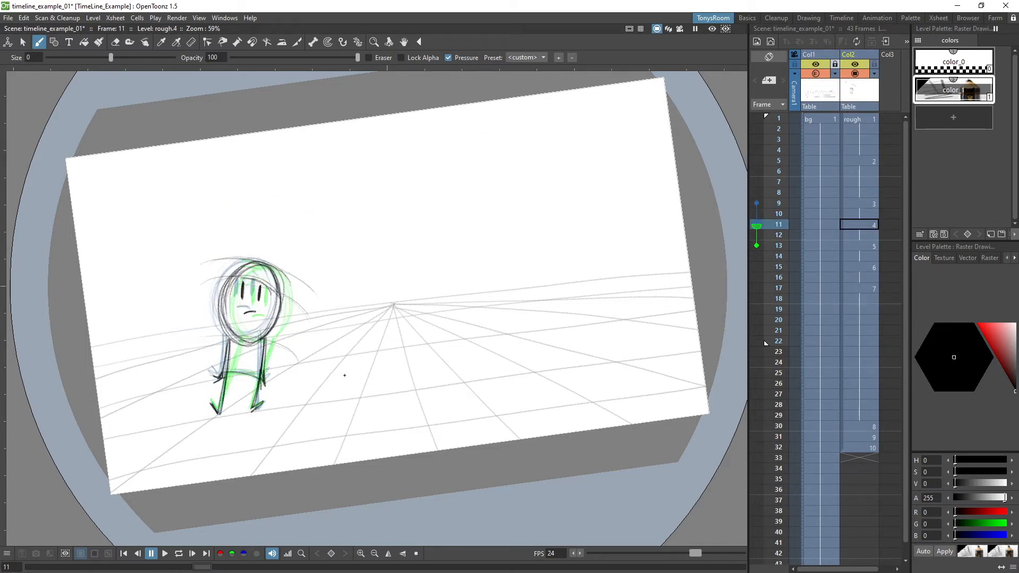
pyautogui.press('.')
pyautogui.press('.')
pyautogui.press('.')
pyautogui.press('.')
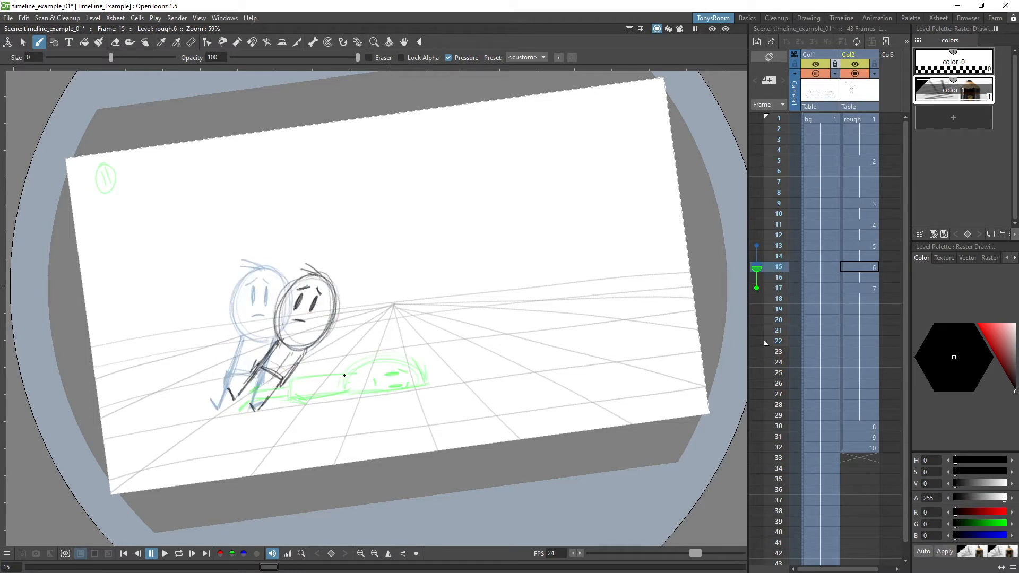
pyautogui.press('s')
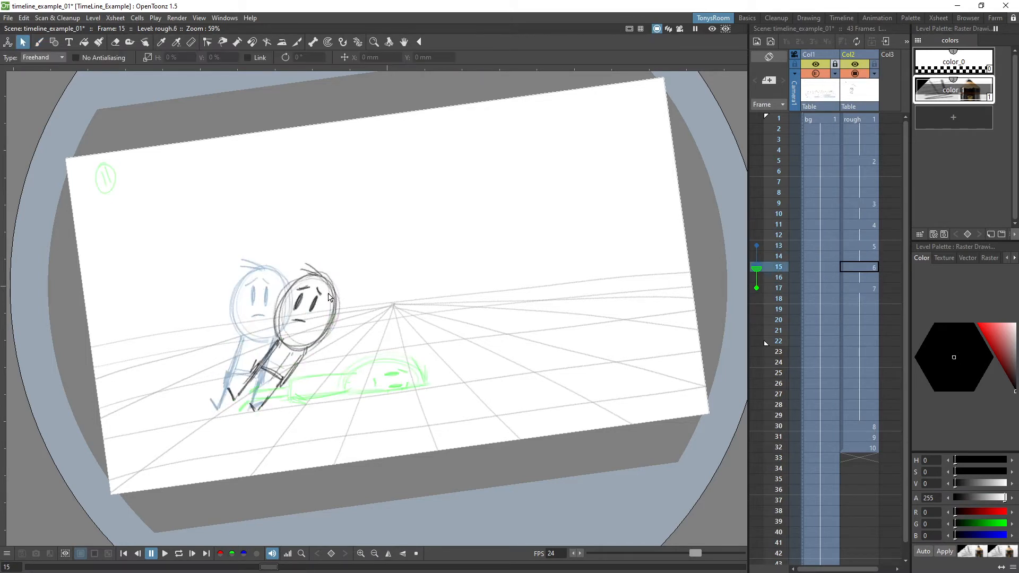
pyautogui.moveTo(326, 273)
pyautogui.mouseDown()
pyautogui.moveTo(278, 287)
pyautogui.moveTo(278, 346)
pyautogui.moveTo(351, 324)
pyautogui.moveTo(324, 313)
pyautogui.mouseUp()
pyautogui.click(386, 284)
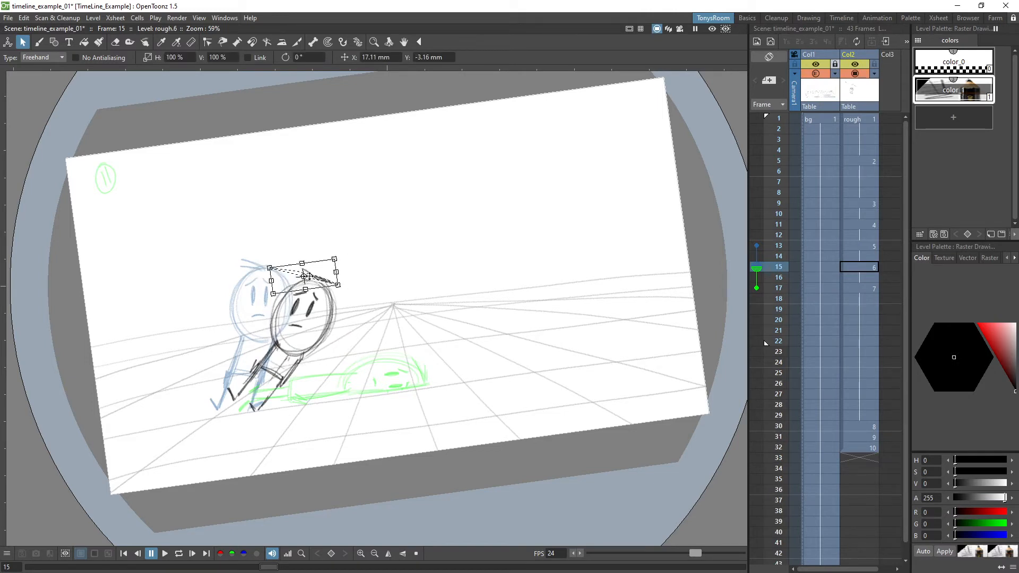
pyautogui.press('b')
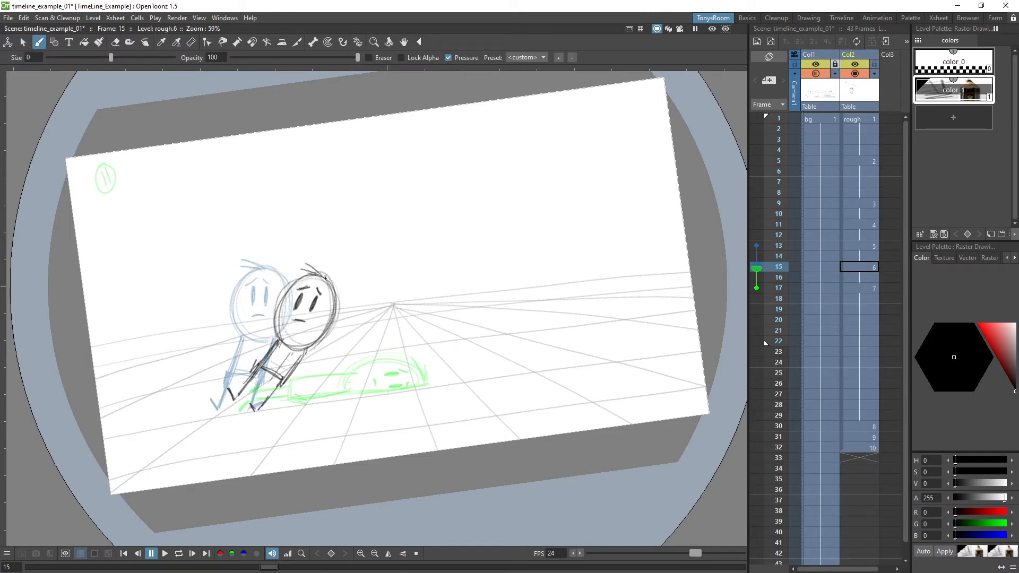
# Step: Select the head on frame 15, shift it slightly down and back, and sketch a light guide arc across its top
pyautogui.press('s')
pyautogui.moveTo(329, 271)
pyautogui.mouseDown()
pyautogui.moveTo(341, 336)
pyautogui.moveTo(329, 270)
pyautogui.moveTo(353, 306)
pyautogui.mouseUp()
pyautogui.click(391, 273)
pyautogui.press('b')
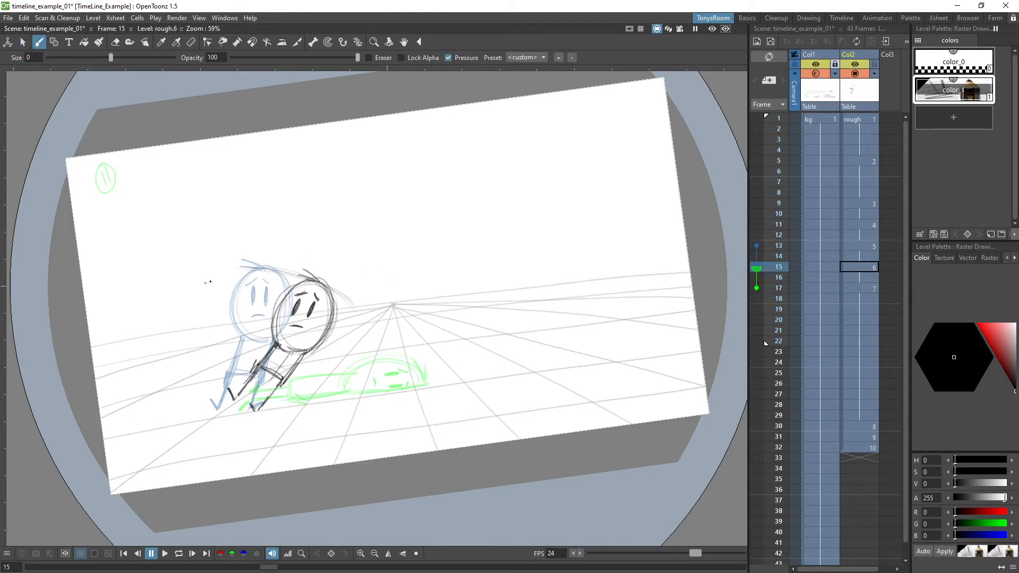
pyautogui.moveTo(205, 283)
pyautogui.mouseDown()
pyautogui.moveTo(365, 311)
pyautogui.moveTo(354, 311)
pyautogui.mouseUp()
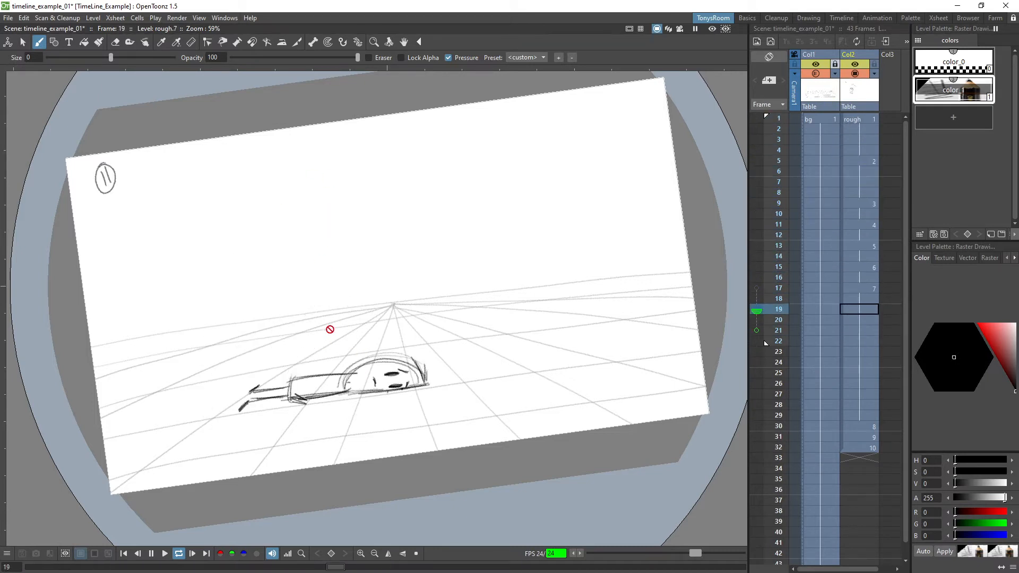
# Step: Review the playback and flip between the drawings on frames 1, 5 and 9 to judge the drop into the crouch
pyautogui.press('l')
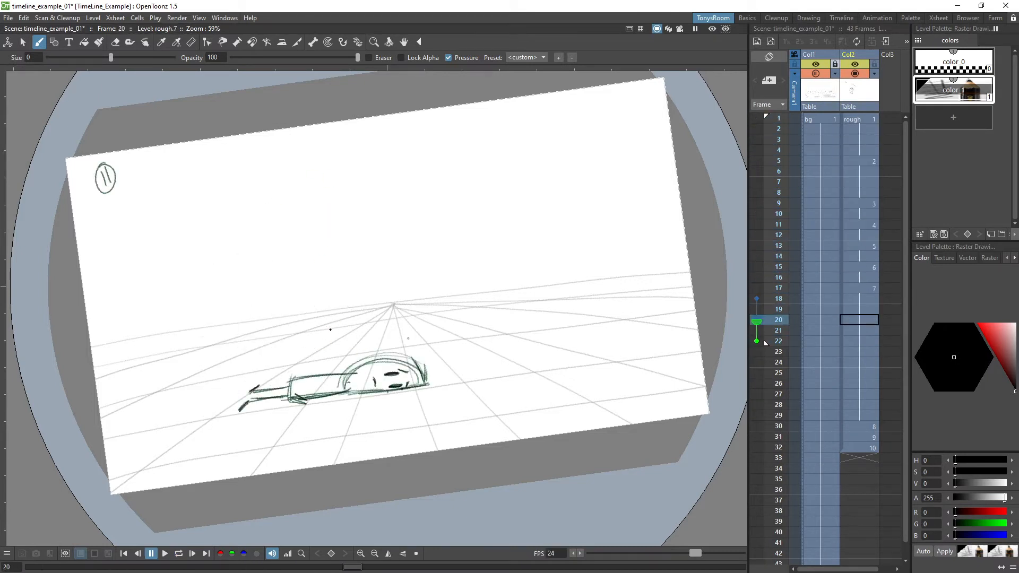
pyautogui.press(',')
pyautogui.press(',')
pyautogui.press(',')
pyautogui.press(',')
pyautogui.press(',')
pyautogui.press(',')
pyautogui.press('.')
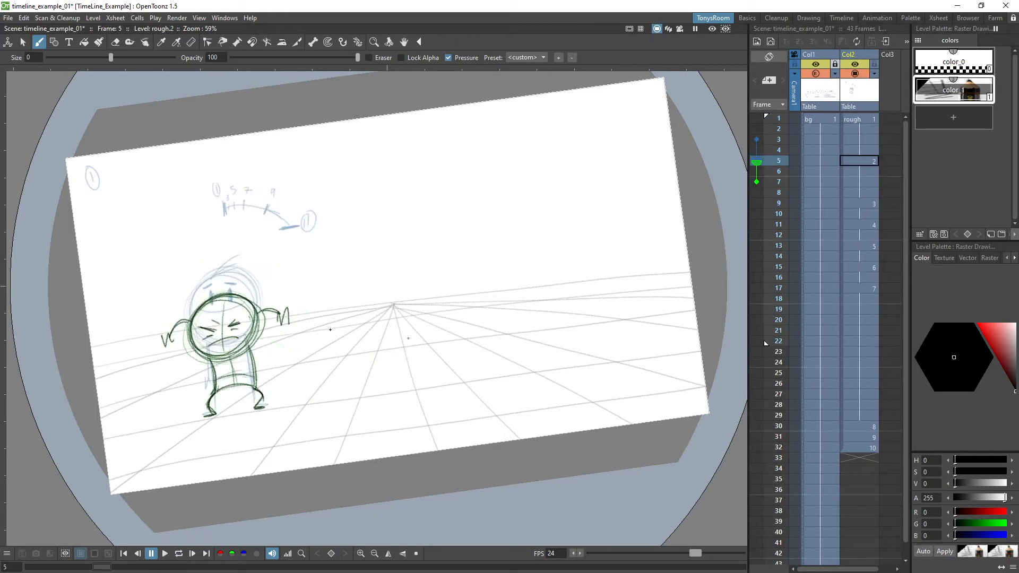
pyautogui.press(',')
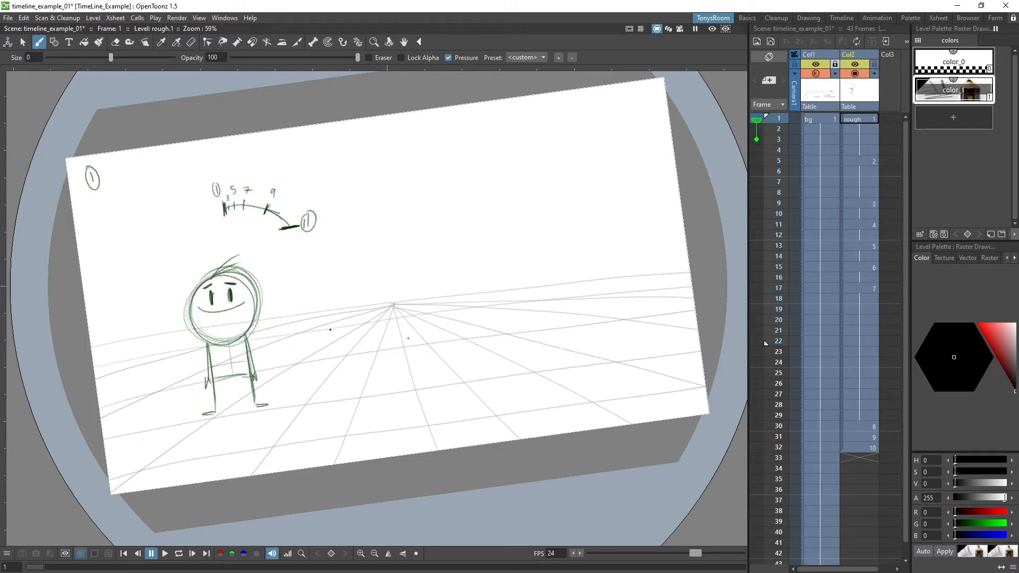
pyautogui.press('.')
pyautogui.press('.')
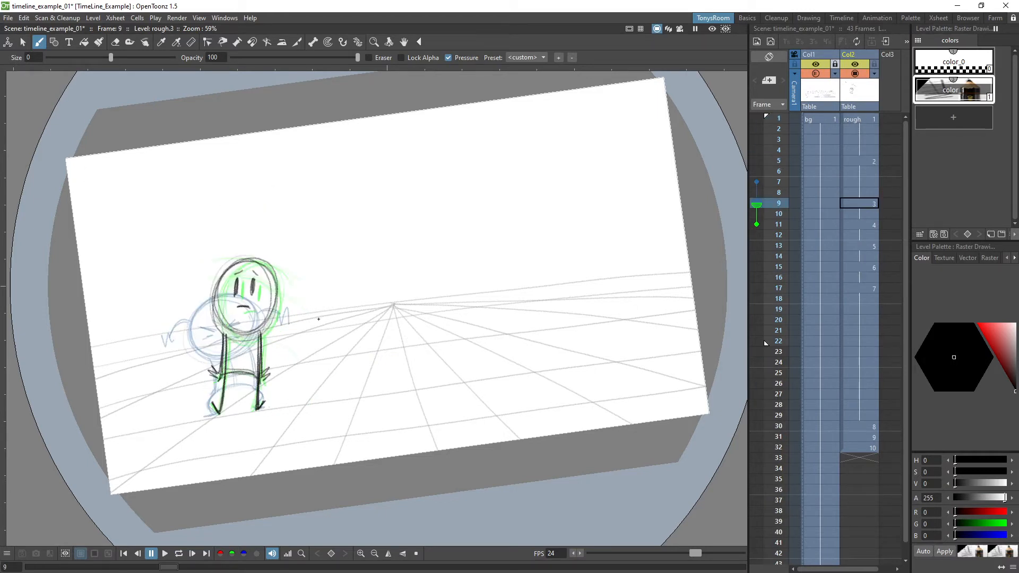
pyautogui.press(',')
pyautogui.press(',')
pyautogui.press('.')
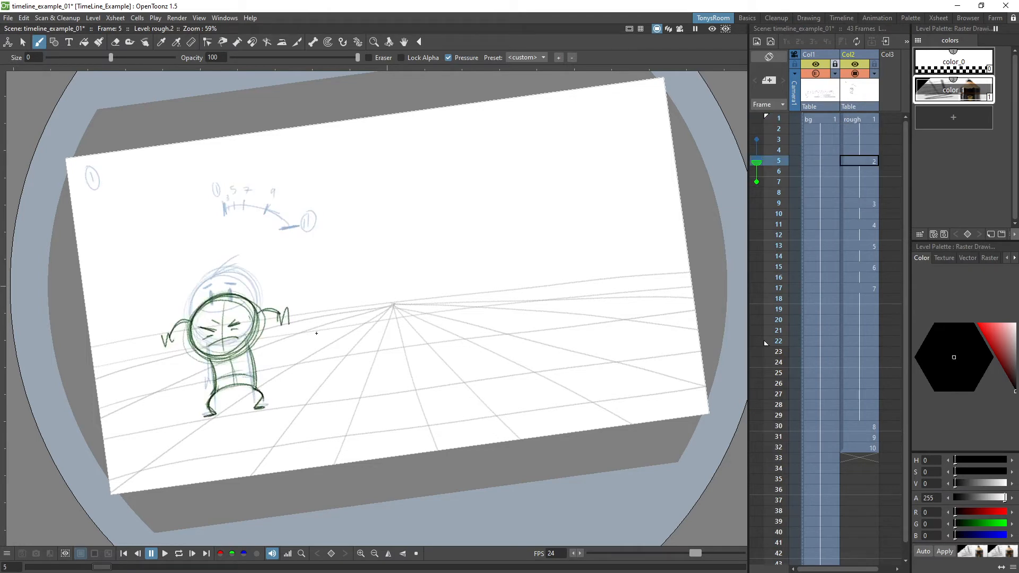
pyautogui.press(',')
pyautogui.press('.')
pyautogui.press(',')
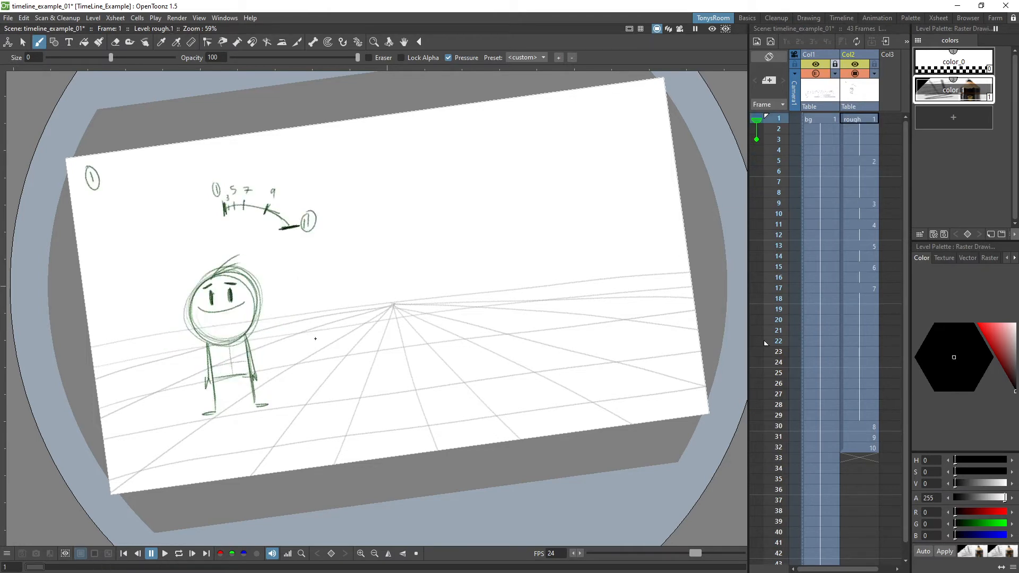
# Step: Add a new drawing on frame 3 and sketch the crouching in-between with a round frowning head, raised arms and bent legs
pyautogui.hotkey('shift', '.')
pyautogui.hotkey('shift', '.')
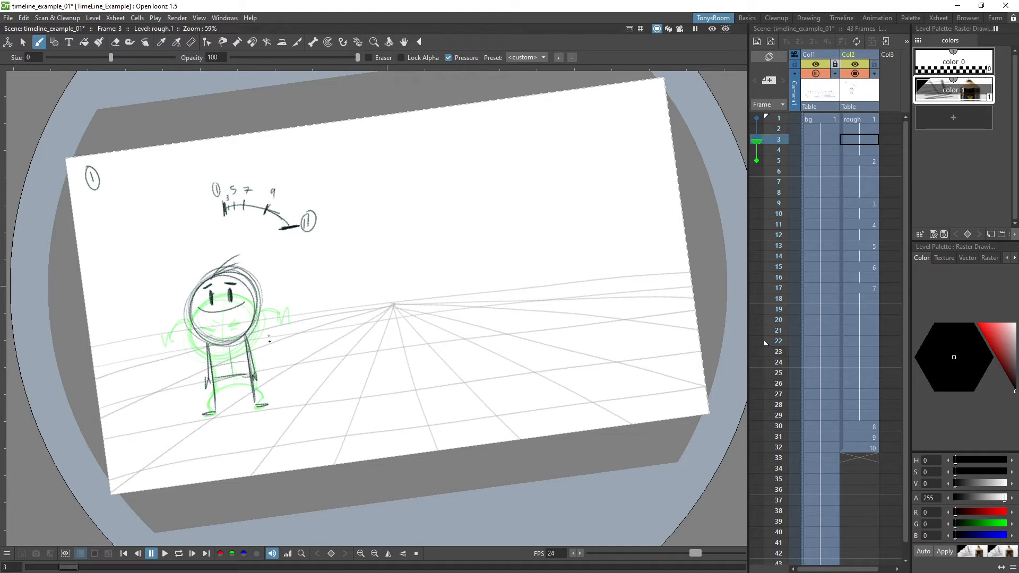
pyautogui.hotkey('alt', 'd')
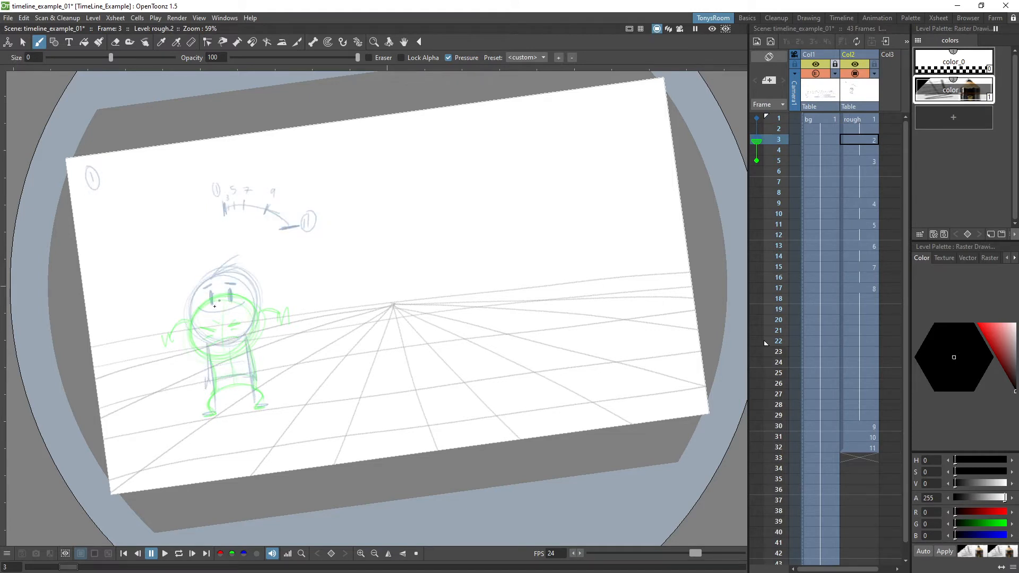
pyautogui.moveTo(209, 353)
pyautogui.mouseDown()
pyautogui.moveTo(256, 332)
pyautogui.moveTo(192, 315)
pyautogui.moveTo(252, 295)
pyautogui.moveTo(211, 351)
pyautogui.moveTo(216, 293)
pyautogui.moveTo(253, 337)
pyautogui.moveTo(203, 341)
pyautogui.moveTo(213, 326)
pyautogui.moveTo(202, 324)
pyautogui.moveTo(236, 317)
pyautogui.moveTo(241, 324)
pyautogui.moveTo(181, 351)
pyautogui.mouseUp()
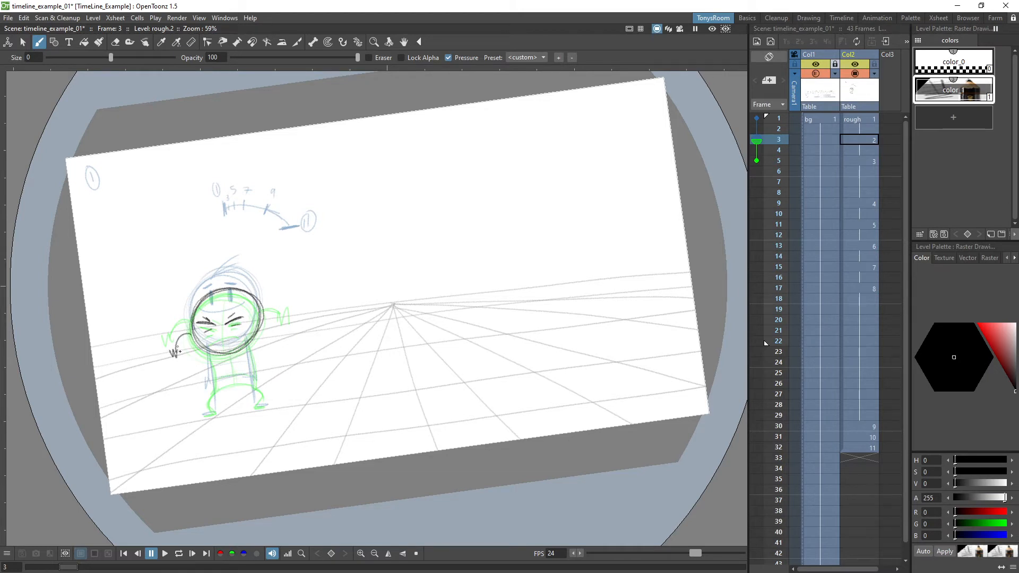
pyautogui.moveTo(259, 317); pyautogui.dragTo(289, 321)
pyautogui.moveTo(209, 351)
pyautogui.mouseDown()
pyautogui.moveTo(213, 389)
pyautogui.moveTo(212, 376)
pyautogui.moveTo(256, 377)
pyautogui.moveTo(254, 388)
pyautogui.moveTo(213, 405)
pyautogui.moveTo(206, 417)
pyautogui.moveTo(216, 417)
pyautogui.moveTo(208, 410)
pyautogui.mouseUp()
pyautogui.moveTo(215, 367)
pyautogui.mouseDown()
pyautogui.moveTo(205, 410)
pyautogui.moveTo(258, 384)
pyautogui.moveTo(248, 381)
pyautogui.moveTo(268, 409)
pyautogui.mouseUp()
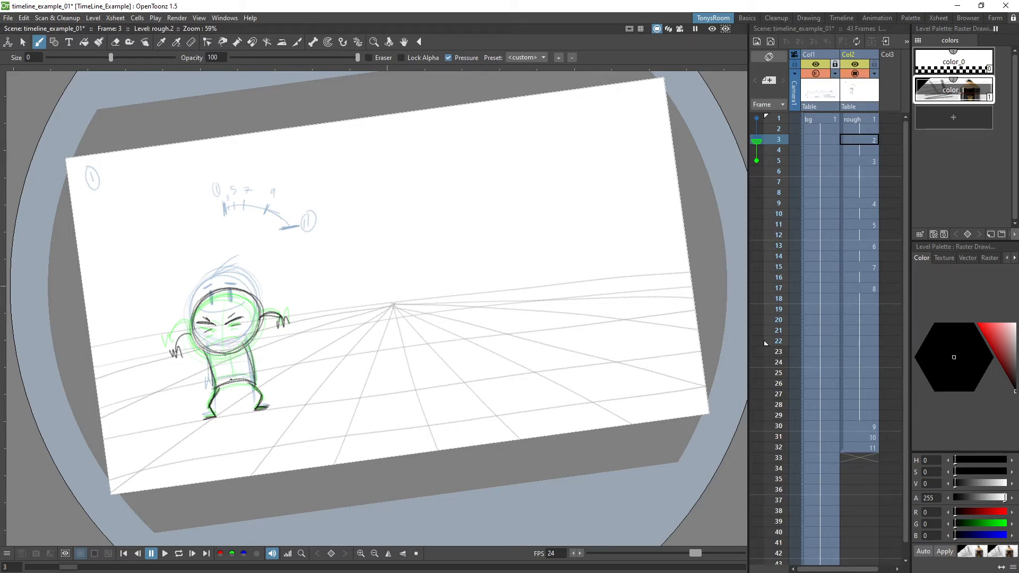
pyautogui.moveTo(231, 380); pyautogui.dragTo(227, 357)
# Step: Compare frame 3 with its neighbouring drawings, then add a mouth and a hair tuft to the head
pyautogui.press(',')
pyautogui.press('.')
pyautogui.press('.')
pyautogui.press(',')
pyautogui.moveTo(214, 340)
pyautogui.mouseDown()
pyautogui.moveTo(238, 337)
pyautogui.moveTo(230, 341)
pyautogui.mouseUp()
pyautogui.press(',')
pyautogui.press('.')
pyautogui.moveTo(228, 278); pyautogui.dragTo(216, 295)
pyautogui.moveTo(237, 282)
pyautogui.mouseDown()
pyautogui.moveTo(251, 248)
pyautogui.moveTo(227, 275)
pyautogui.moveTo(229, 300)
pyautogui.moveTo(212, 299)
pyautogui.moveTo(239, 289)
pyautogui.moveTo(212, 302)
pyautogui.mouseUp()
# Step: Sketch hair strokes on top of the head on frame 9, undoing the unwanted attempts
pyautogui.press('.')
pyautogui.press('.')
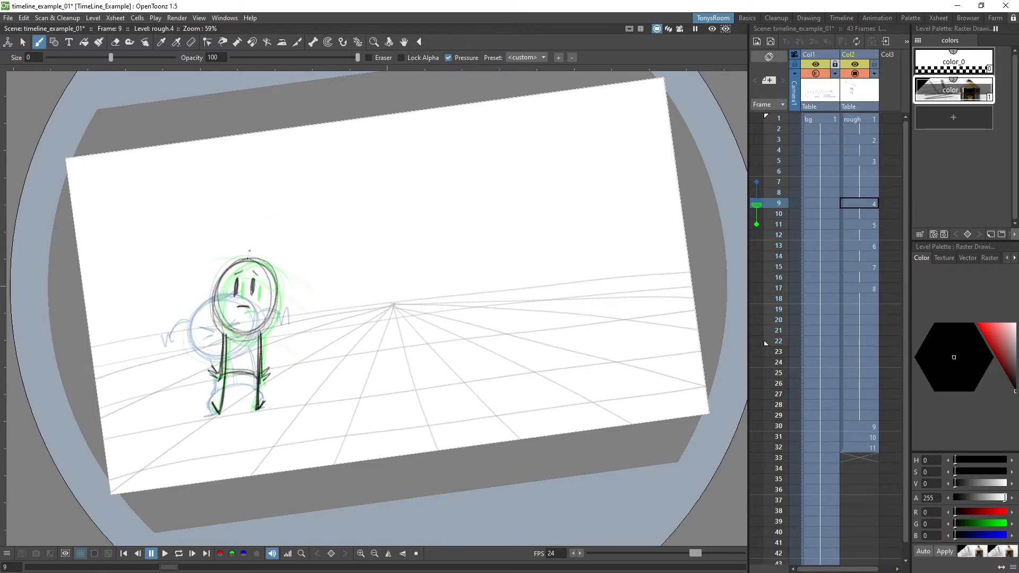
pyautogui.moveTo(247, 264)
pyautogui.mouseDown()
pyautogui.moveTo(261, 292)
pyautogui.moveTo(258, 270)
pyautogui.mouseUp()
pyautogui.moveTo(258, 270)
pyautogui.mouseDown()
pyautogui.moveTo(264, 292)
pyautogui.moveTo(268, 283)
pyautogui.moveTo(225, 280)
pyautogui.mouseUp()
pyautogui.hotkey('ctrl', 'z')
pyautogui.hotkey('ctrl', 'z')
pyautogui.hotkey('ctrl', 'z')
pyautogui.press(',')
pyautogui.press('.')
pyautogui.hotkey('ctrl', 'z')
pyautogui.hotkey('ctrl', 'z')
pyautogui.hotkey('ctrl', 'z')
# Step: Erase the old hair strokes above the head on frame 13 and draw a new upright tuft
pyautogui.press('.')
pyautogui.press('.')
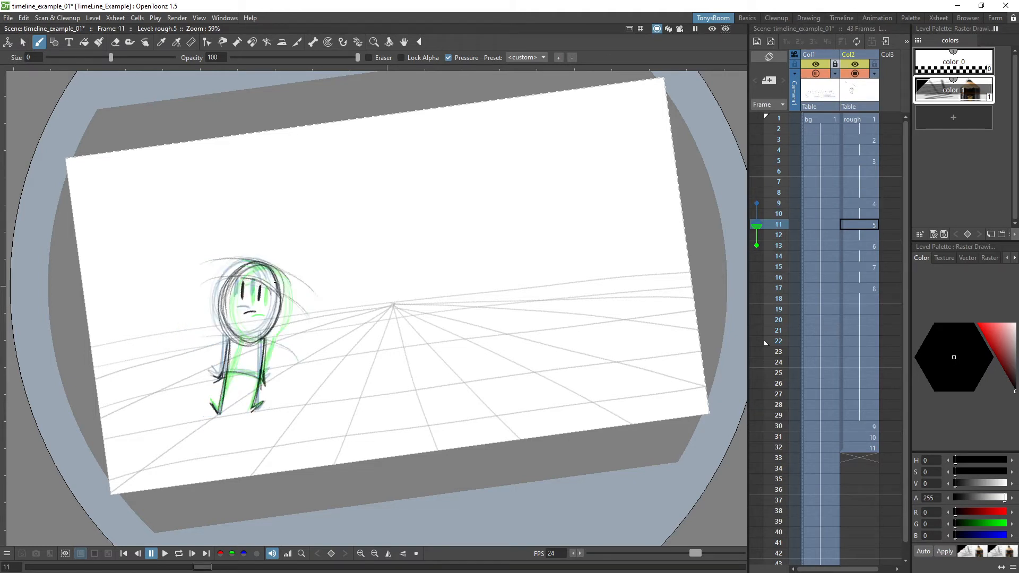
pyautogui.press(',')
pyautogui.press('.')
pyautogui.press('.')
pyautogui.press('.')
pyautogui.press('a')
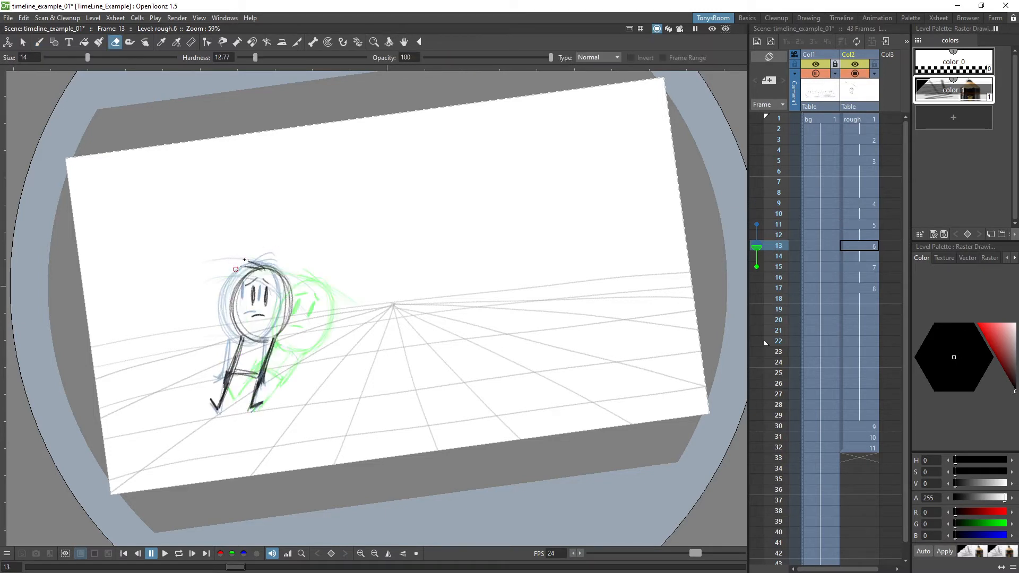
pyautogui.press('b')
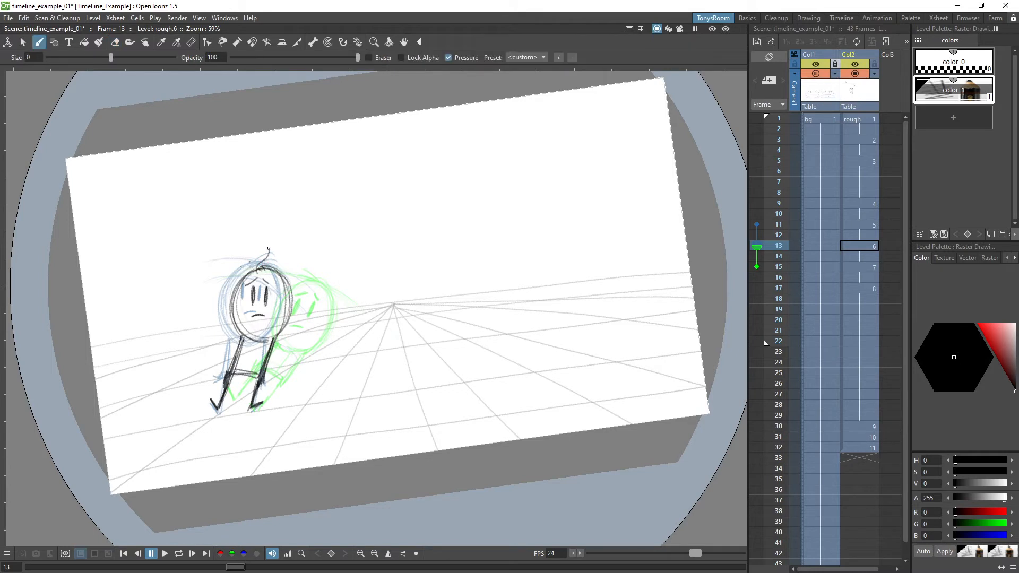
# Step: Add hair strokes to the head on frame 15 and play the animation to check them
pyautogui.press('.')
pyautogui.press('.')
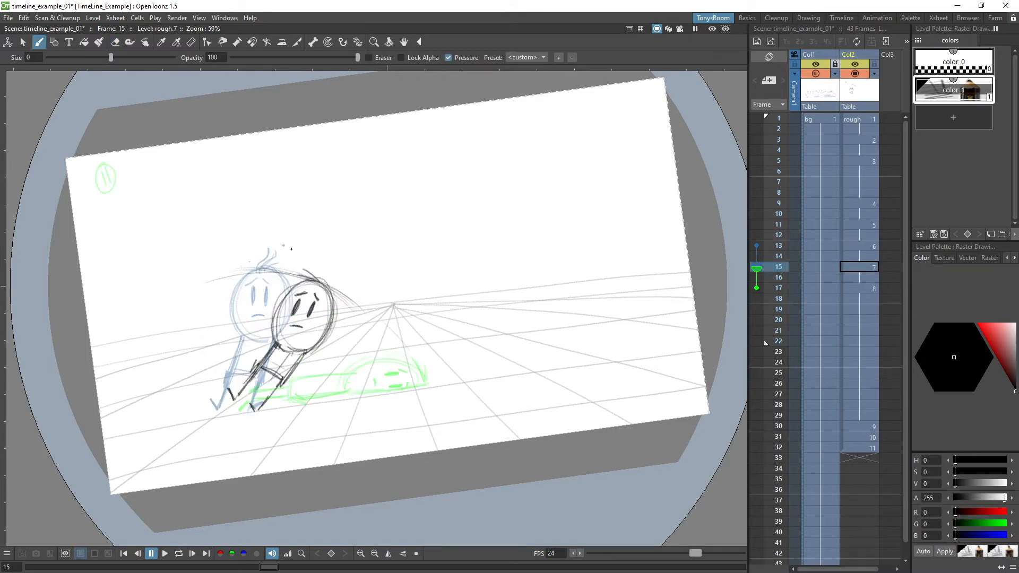
pyautogui.moveTo(309, 273); pyautogui.dragTo(299, 278)
pyautogui.press('l')
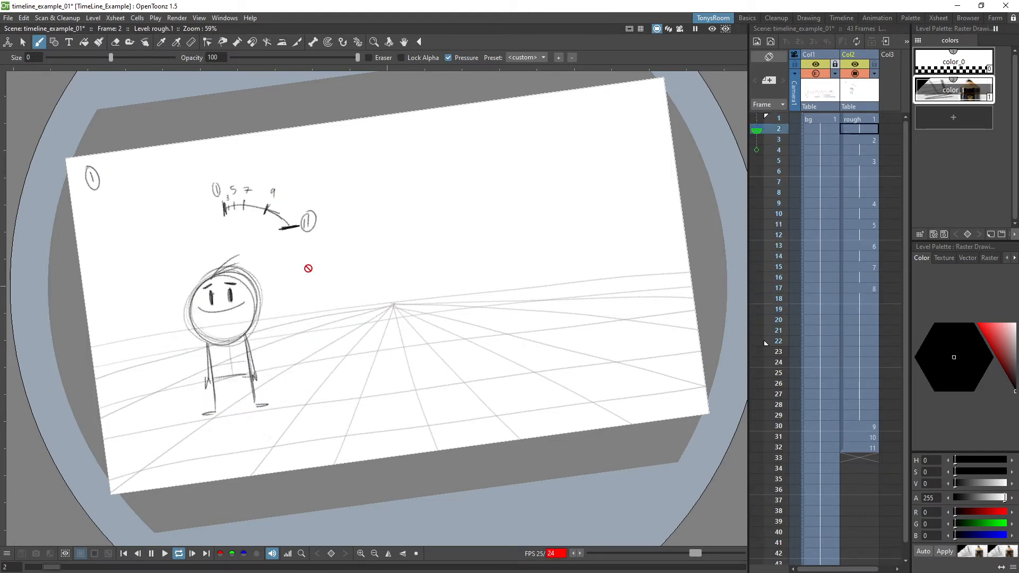
pyautogui.press('l')
# Step: Erase the hair at the crown of the head on frame 11 and redraw it as a small curved tuft
pyautogui.press(',')
pyautogui.press(',')
pyautogui.press(',')
pyautogui.press(',')
pyautogui.press(',')
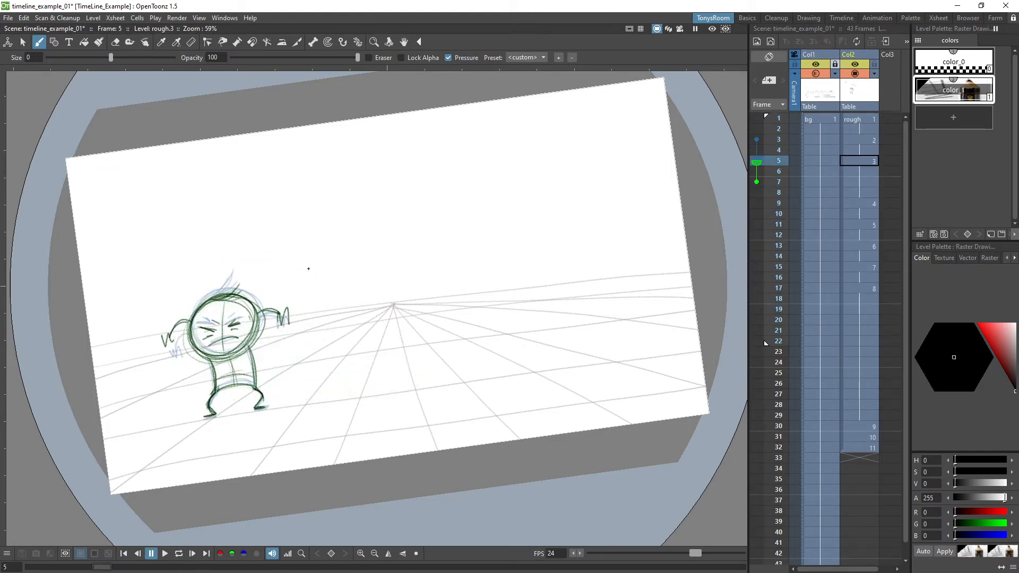
pyautogui.press('.')
pyautogui.press('.')
pyautogui.press('a')
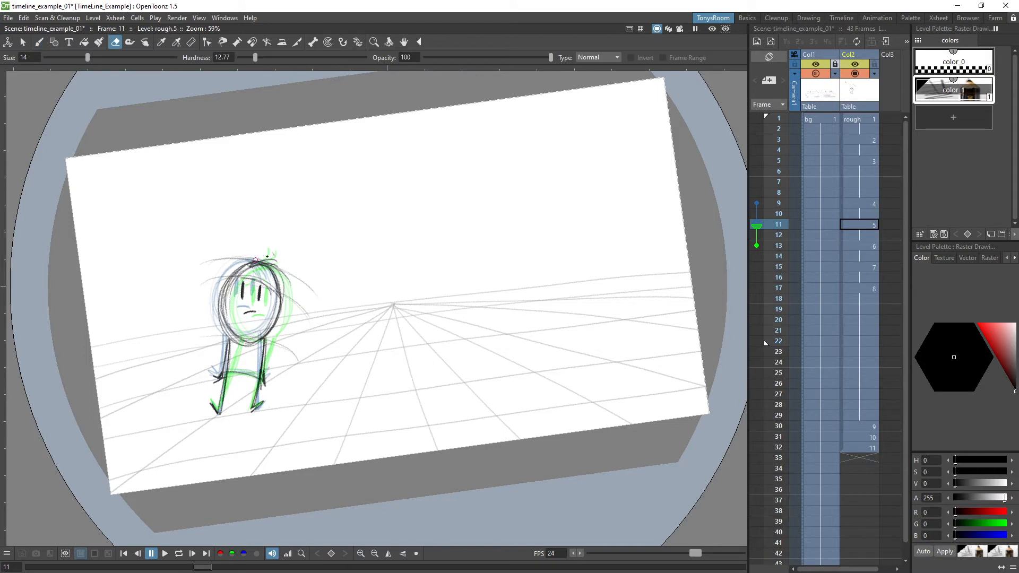
pyautogui.press('b')
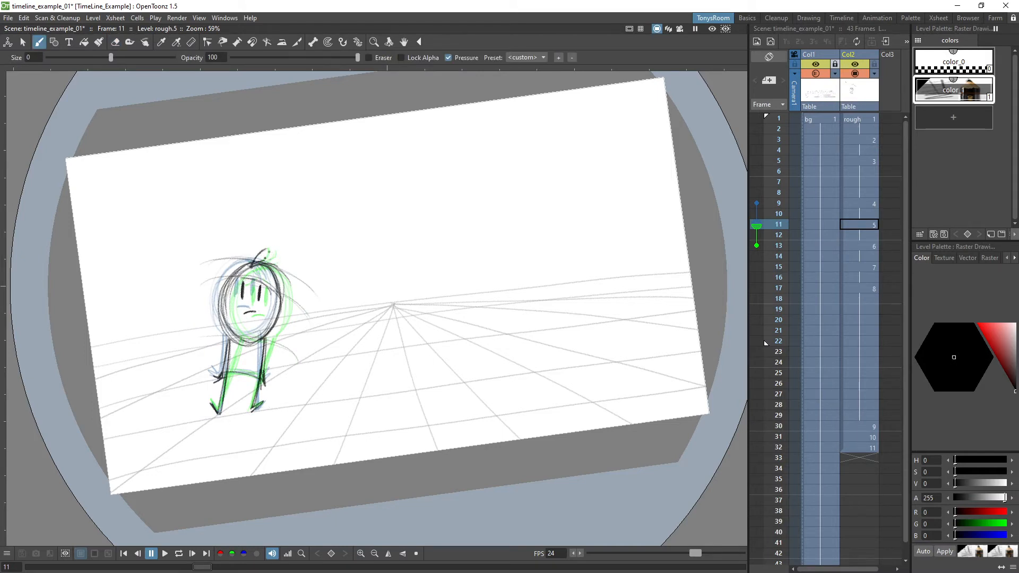
# Step: Rework the hair tuft on frame 13 with several short strokes following the tuft on frame 11
pyautogui.press('.')
pyautogui.press('a')
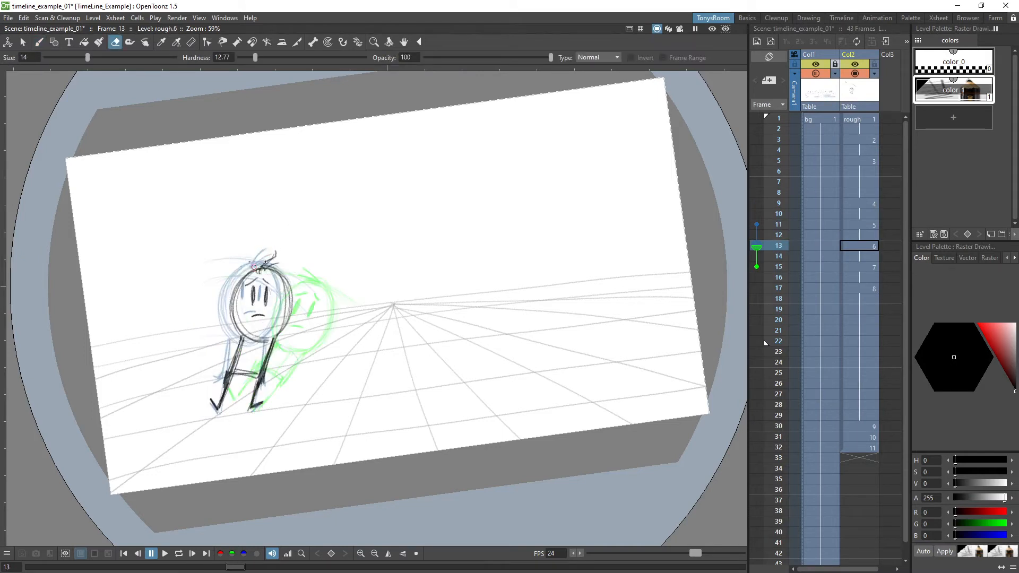
pyautogui.press('b')
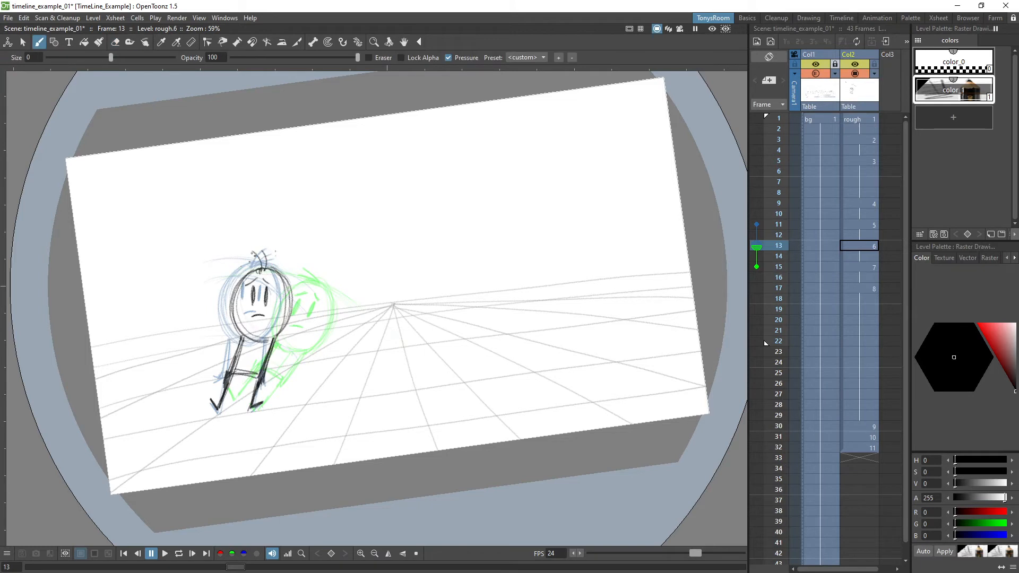
pyautogui.moveTo(254, 255)
pyautogui.mouseDown()
pyautogui.moveTo(245, 258)
pyautogui.moveTo(261, 265)
pyautogui.mouseUp()
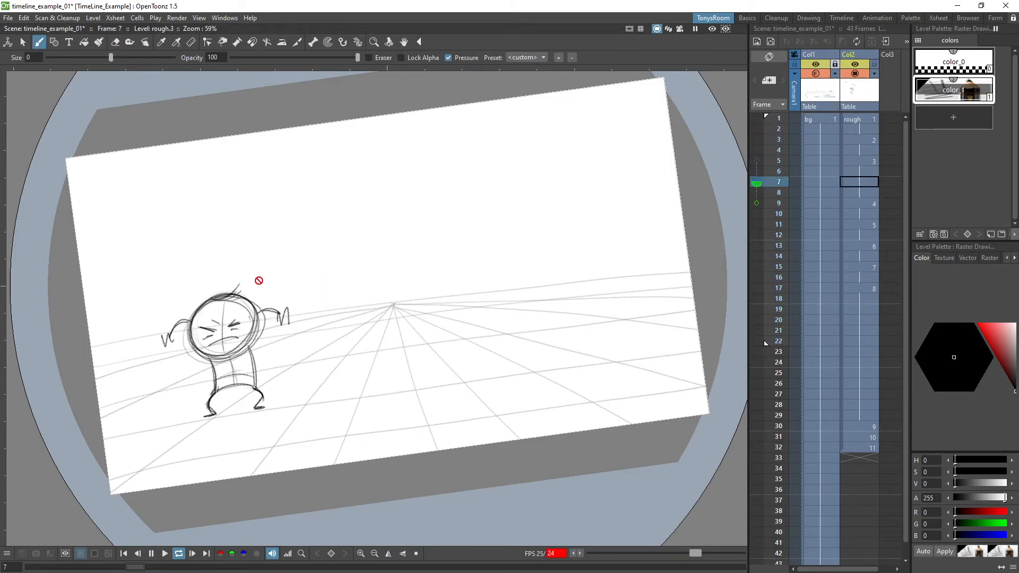
# Step: Stop the playback and flip between frames 9, 11 and 13 to compare the hair tufts
pyautogui.press('p')
pyautogui.press(',')
pyautogui.press(',')
pyautogui.press(',')
pyautogui.press(',')
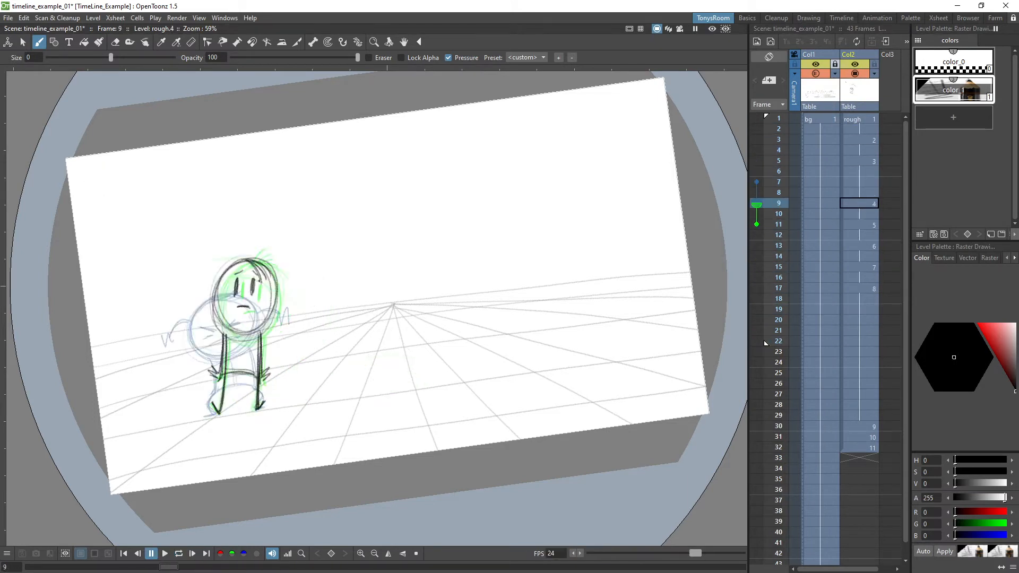
pyautogui.press('.')
pyautogui.press(',')
pyautogui.press('.')
pyautogui.press('.')
pyautogui.press('.')
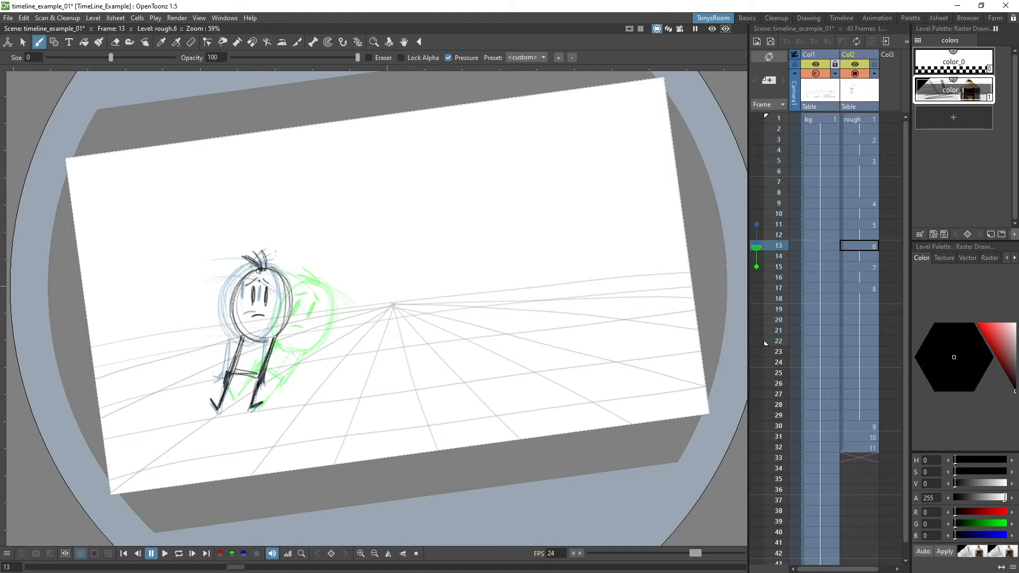
pyautogui.press(',')
pyautogui.press('.')
# Step: Erase the hair tuft on frame 13, redraw it with curved strokes, and play the animation
pyautogui.press('a')
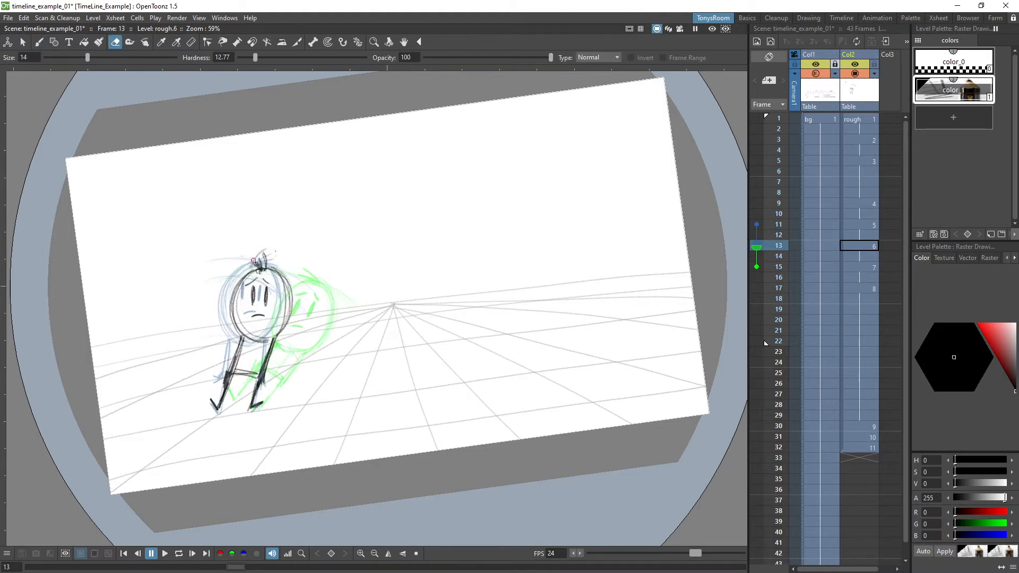
pyautogui.press('b')
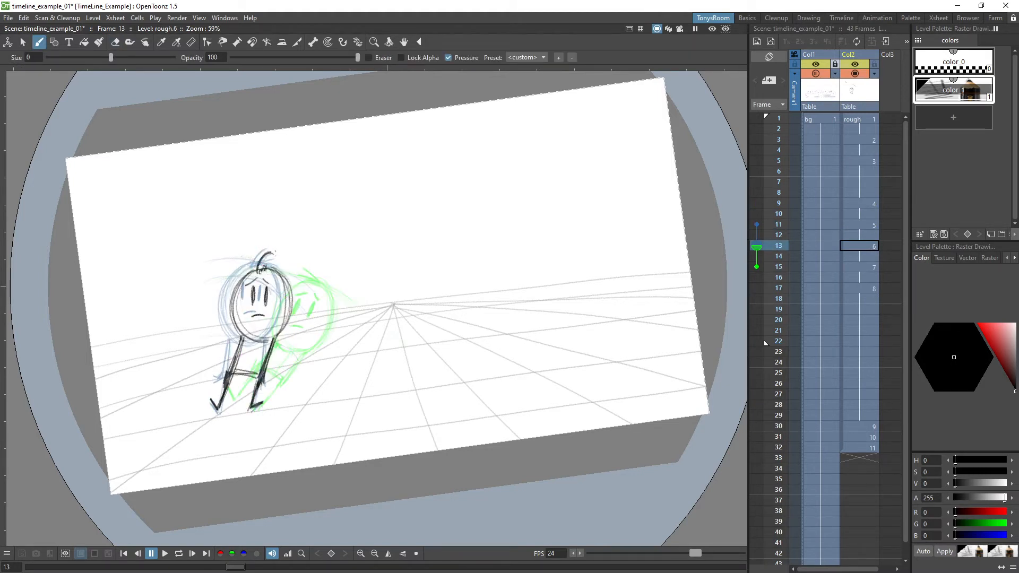
pyautogui.press('.')
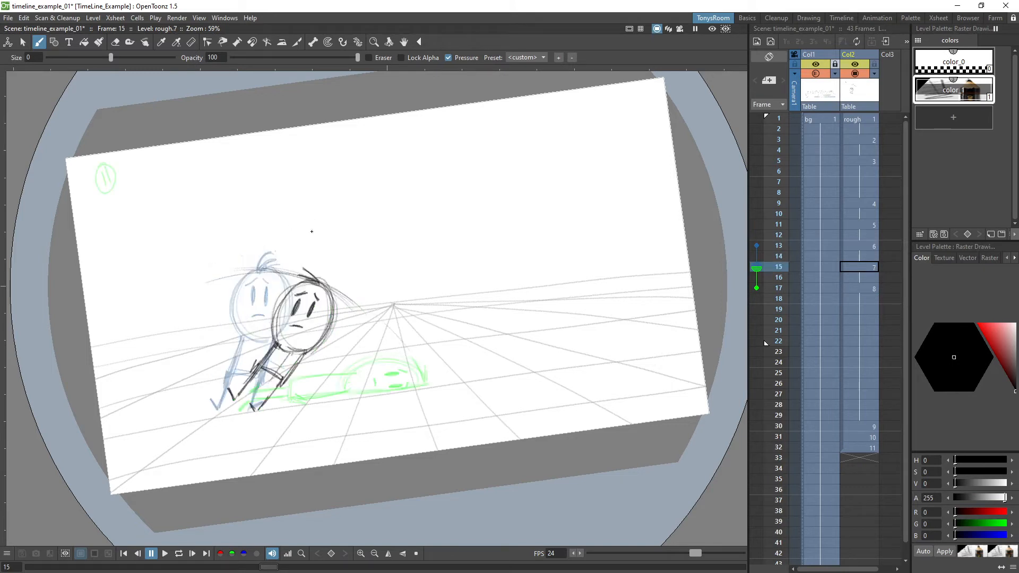
pyautogui.press('l')
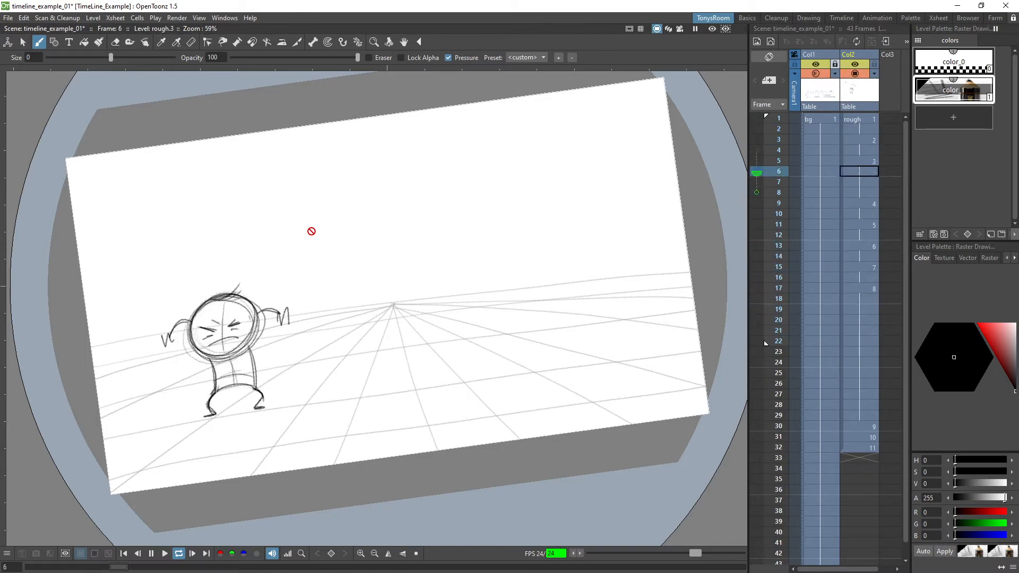
# Step: Stop the playback, lasso the character's head on frame 3, and adjust it against the neighbouring poses
pyautogui.press('l')
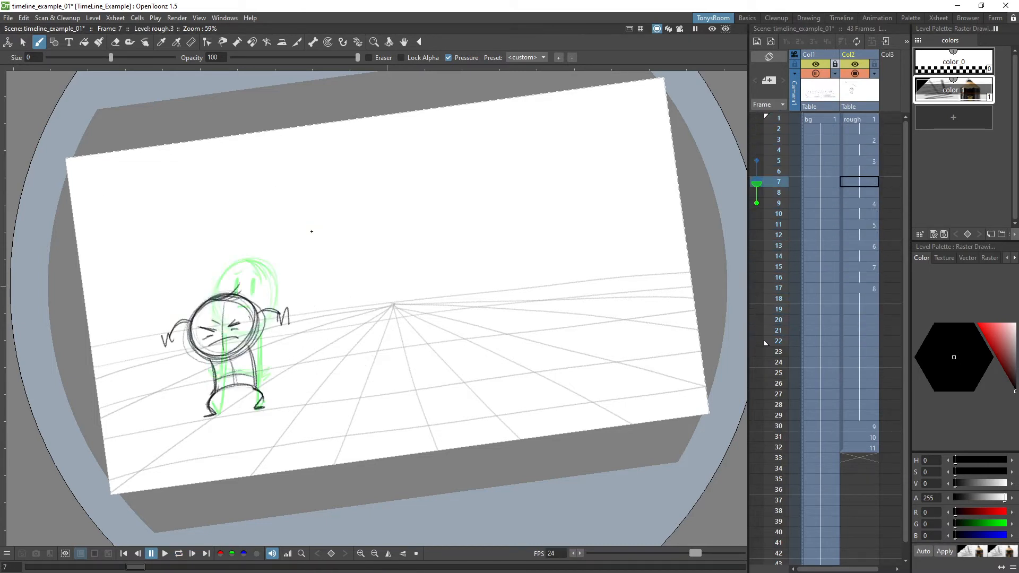
pyautogui.press(',')
pyautogui.press(',')
pyautogui.press('.')
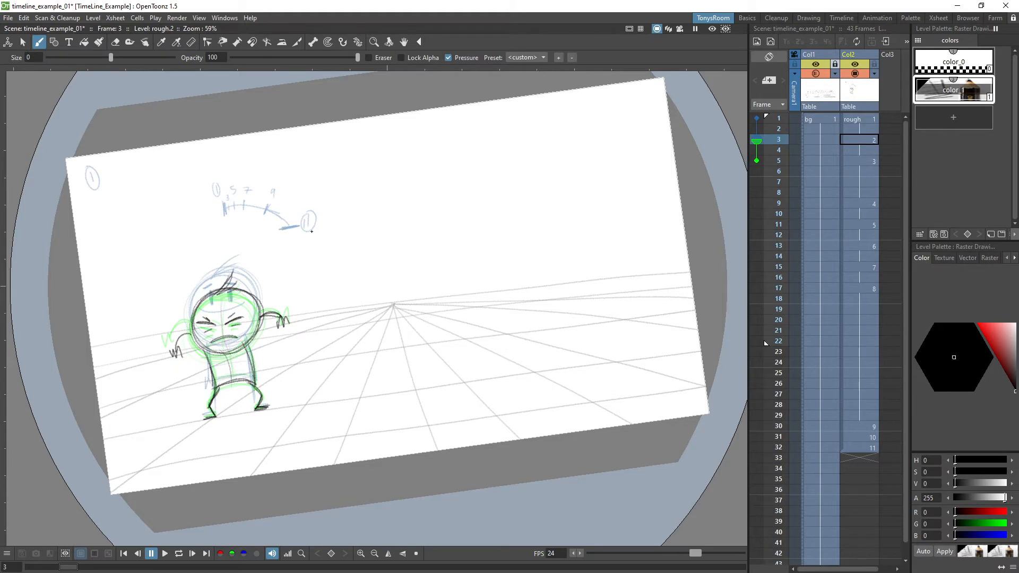
pyautogui.press('s')
pyautogui.moveTo(198, 289)
pyautogui.mouseDown()
pyautogui.moveTo(190, 343)
pyautogui.moveTo(200, 358)
pyautogui.moveTo(234, 360)
pyautogui.mouseUp()
pyautogui.moveTo(267, 314); pyautogui.dragTo(199, 287)
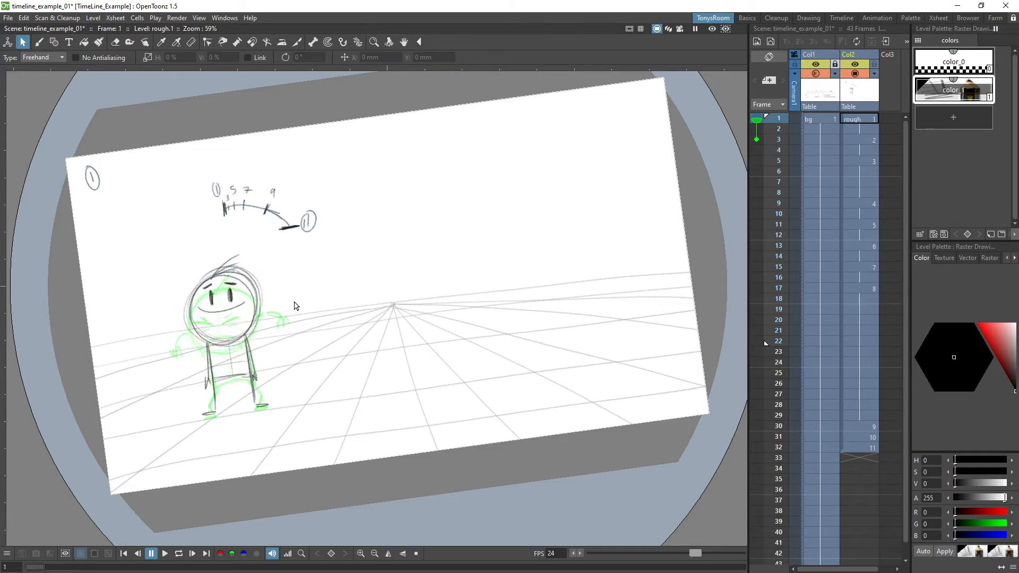
pyautogui.press('b')
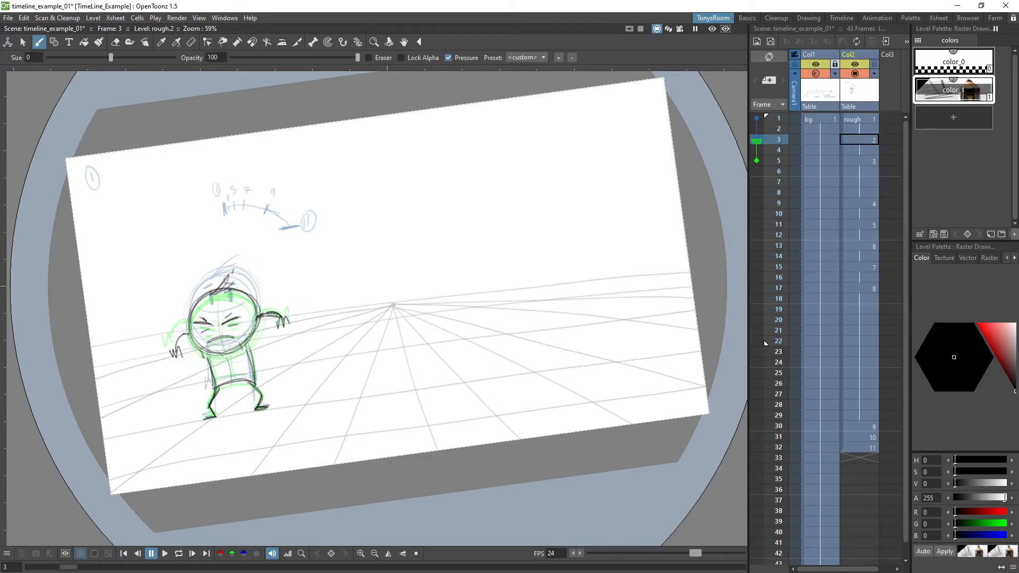
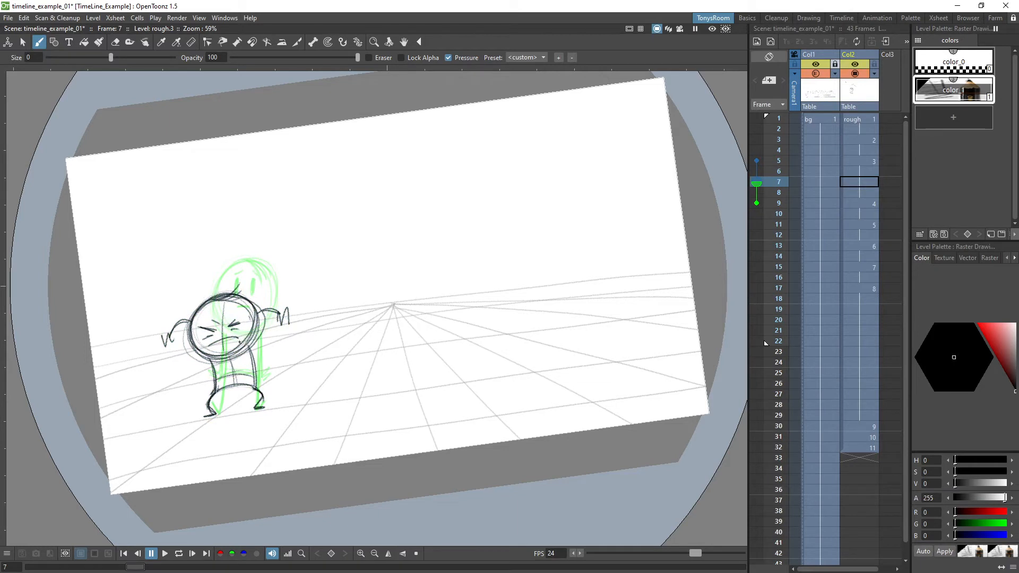
# Step: Add a new drawing on frame 7 and trace the crouched pose, including the head, face, body, legs and raised arms
pyautogui.click(244, 315)
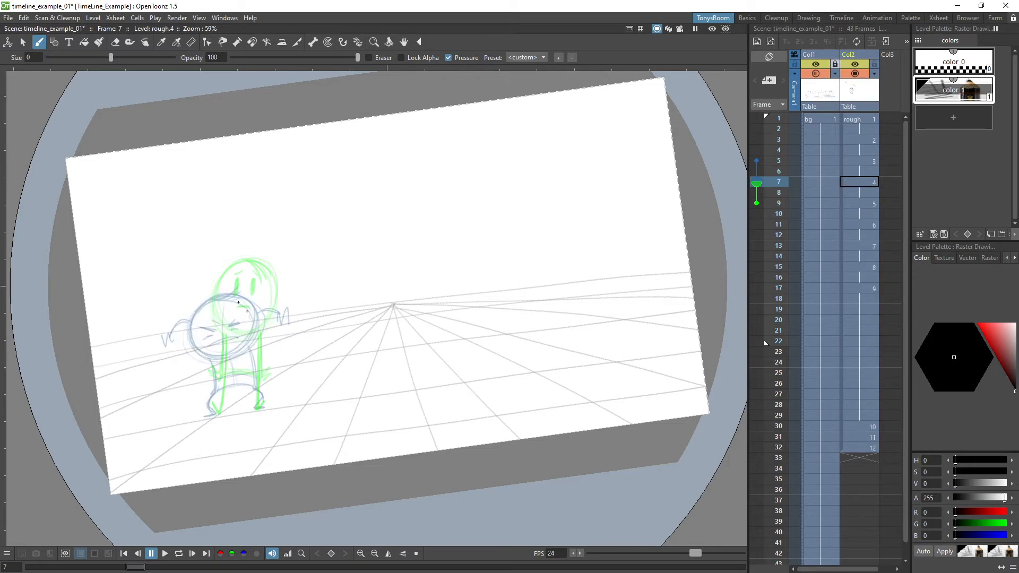
pyautogui.moveTo(239, 302)
pyautogui.mouseDown()
pyautogui.moveTo(212, 356)
pyautogui.moveTo(191, 332)
pyautogui.moveTo(208, 304)
pyautogui.moveTo(259, 314)
pyautogui.moveTo(248, 351)
pyautogui.mouseUp()
pyautogui.moveTo(191, 323)
pyautogui.mouseDown()
pyautogui.moveTo(161, 343)
pyautogui.moveTo(243, 325)
pyautogui.mouseUp()
pyautogui.moveTo(209, 346)
pyautogui.mouseDown()
pyautogui.moveTo(238, 339)
pyautogui.moveTo(231, 320)
pyautogui.moveTo(207, 409)
pyautogui.moveTo(216, 416)
pyautogui.moveTo(261, 374)
pyautogui.moveTo(251, 385)
pyautogui.moveTo(263, 406)
pyautogui.mouseUp()
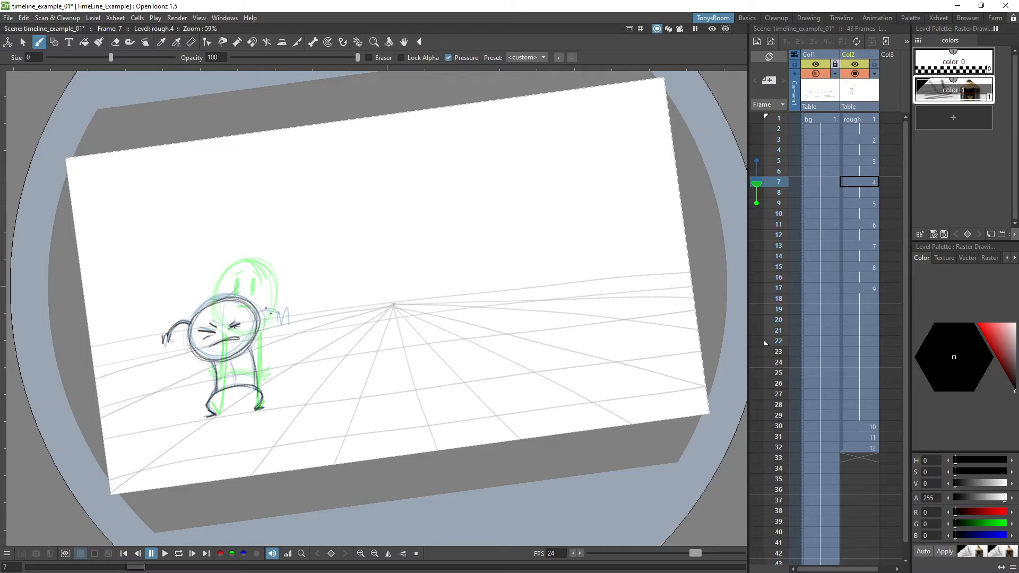
pyautogui.moveTo(258, 317); pyautogui.dragTo(281, 316)
pyautogui.moveTo(278, 313); pyautogui.dragTo(290, 323)
# Step: Flip back through the crouch drawings, add the waist line to the torso on frame 7, and play the animation
pyautogui.press(',')
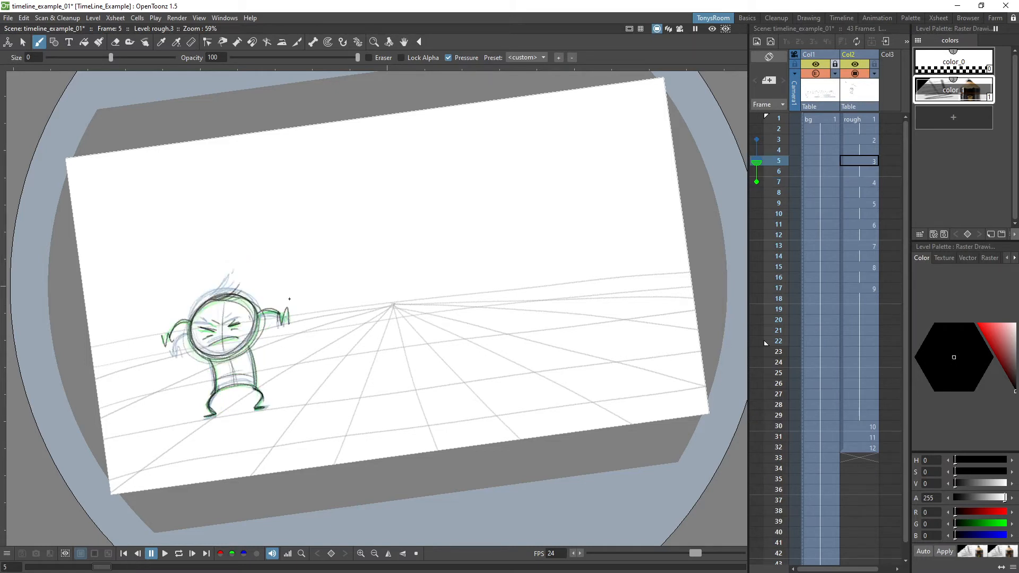
pyautogui.press(',')
pyautogui.press('.')
pyautogui.press('.')
pyautogui.moveTo(227, 361)
pyautogui.mouseDown()
pyautogui.moveTo(231, 391)
pyautogui.moveTo(226, 374)
pyautogui.moveTo(252, 374)
pyautogui.mouseUp()
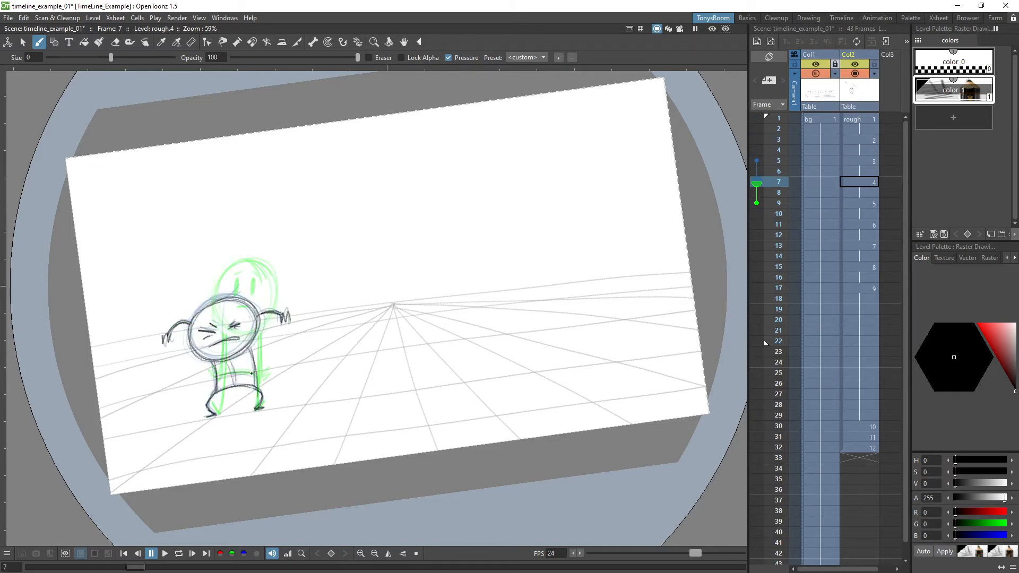
pyautogui.press('l')
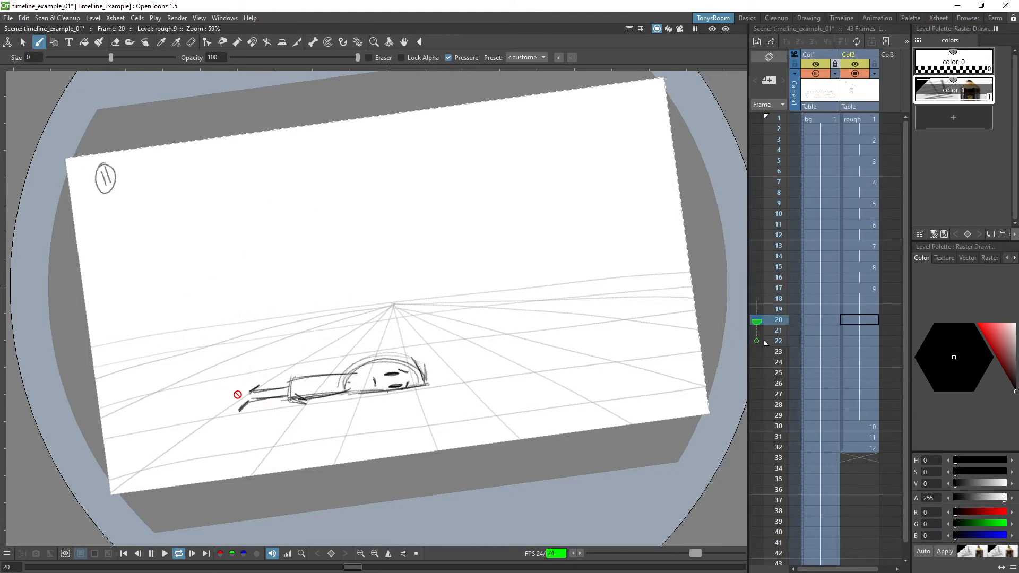
pyautogui.press('l')
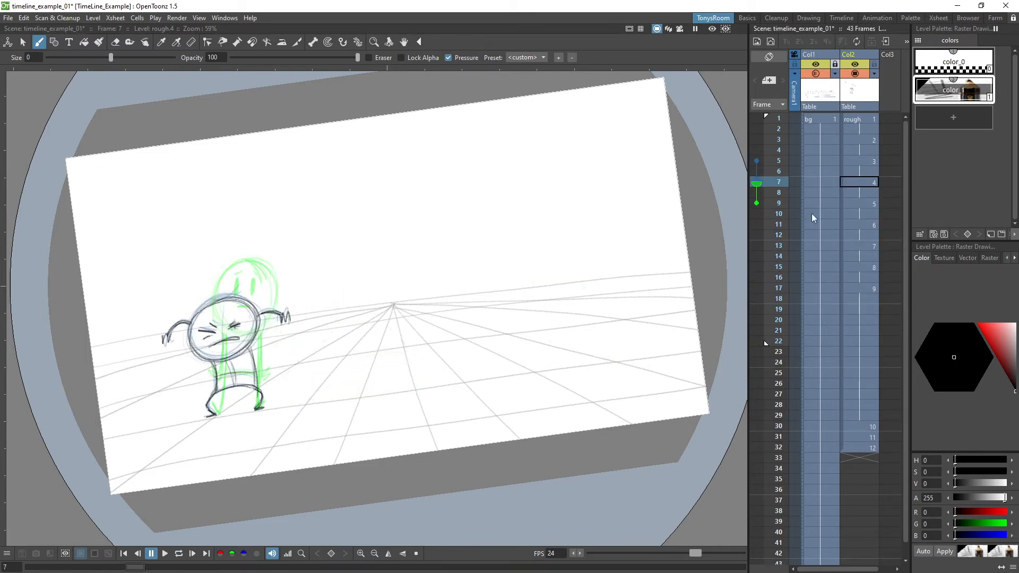
pyautogui.click(869, 120)
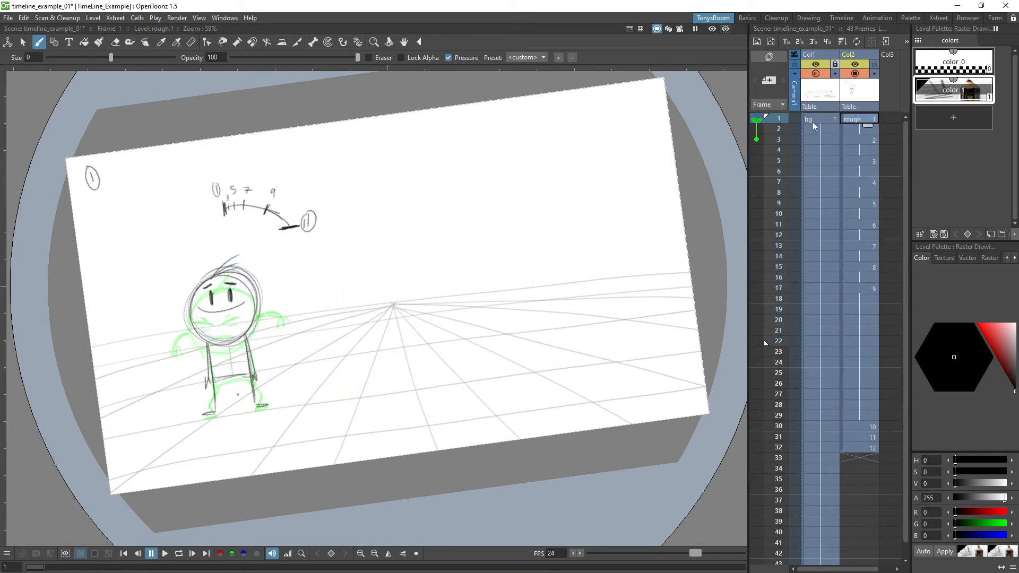
pyautogui.click(865, 53)
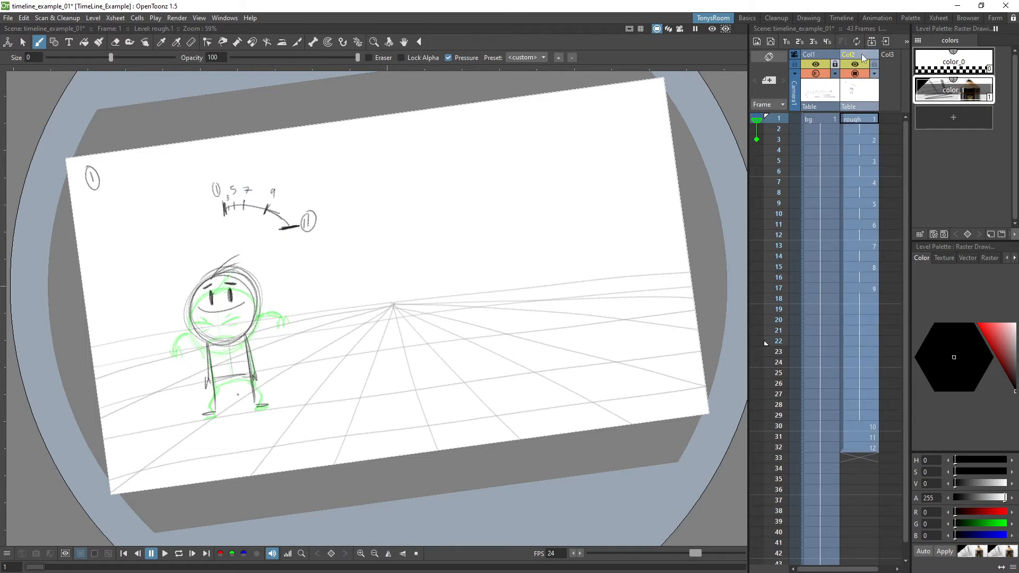
pyautogui.rightClick(861, 53)
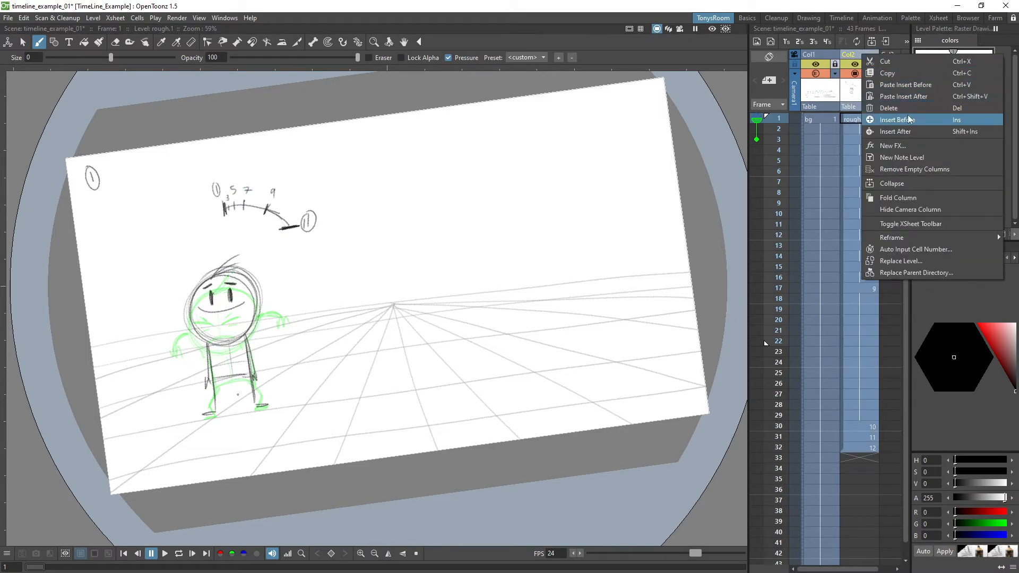
pyautogui.moveTo(903, 235)
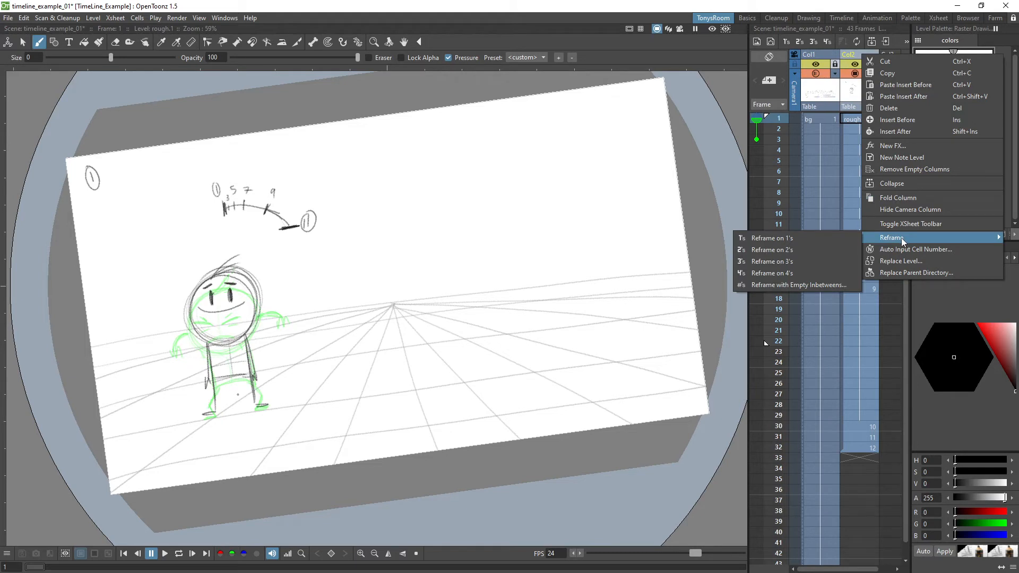
pyautogui.click(908, 11)
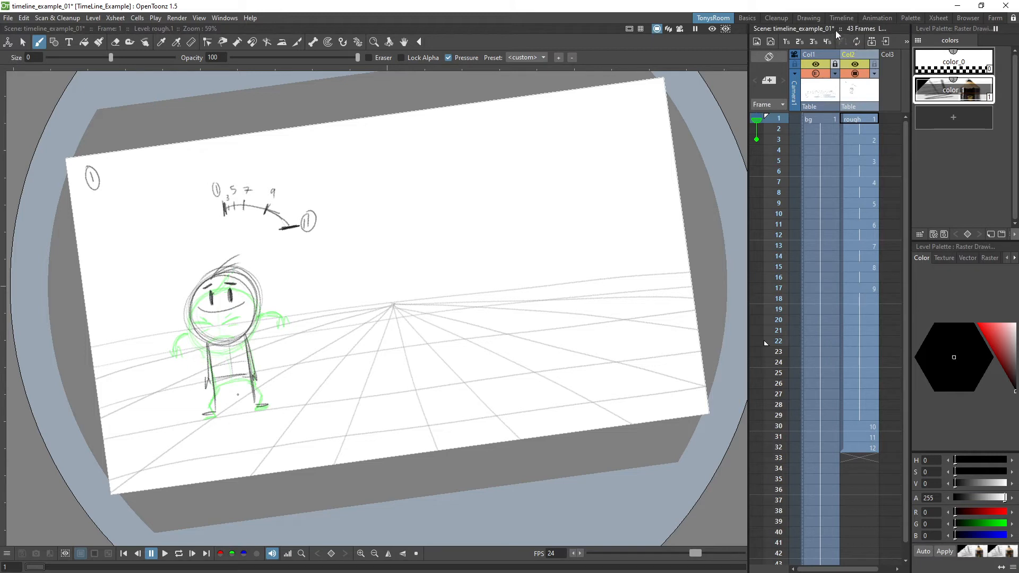
pyautogui.click(870, 131)
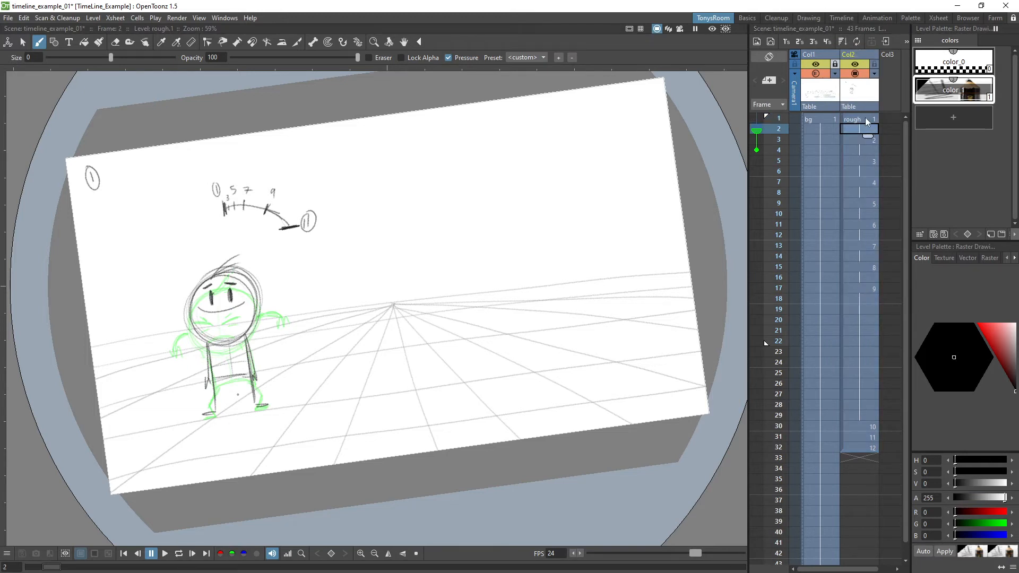
pyautogui.click(869, 117)
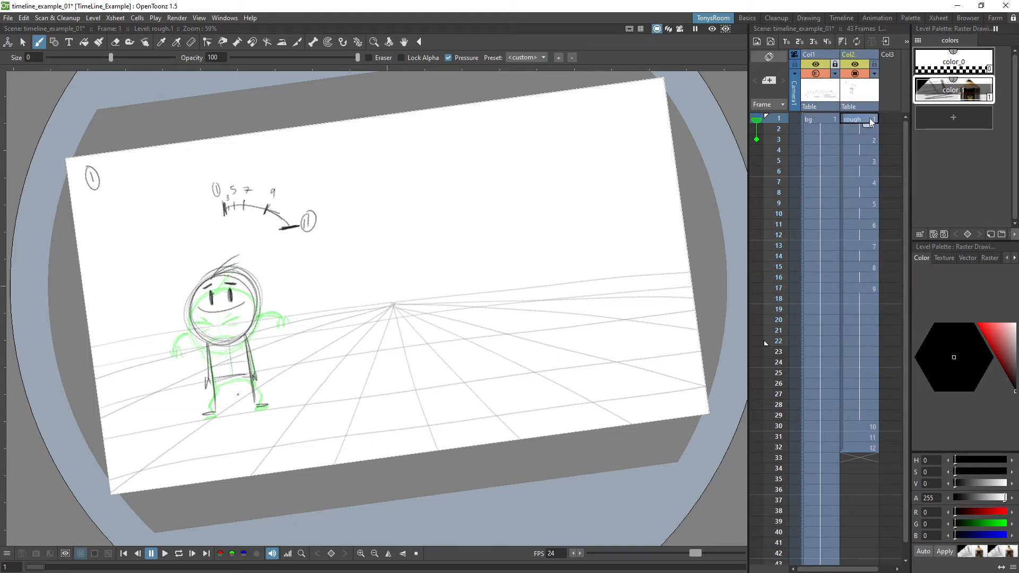
pyautogui.click(864, 53)
pyautogui.click(907, 42)
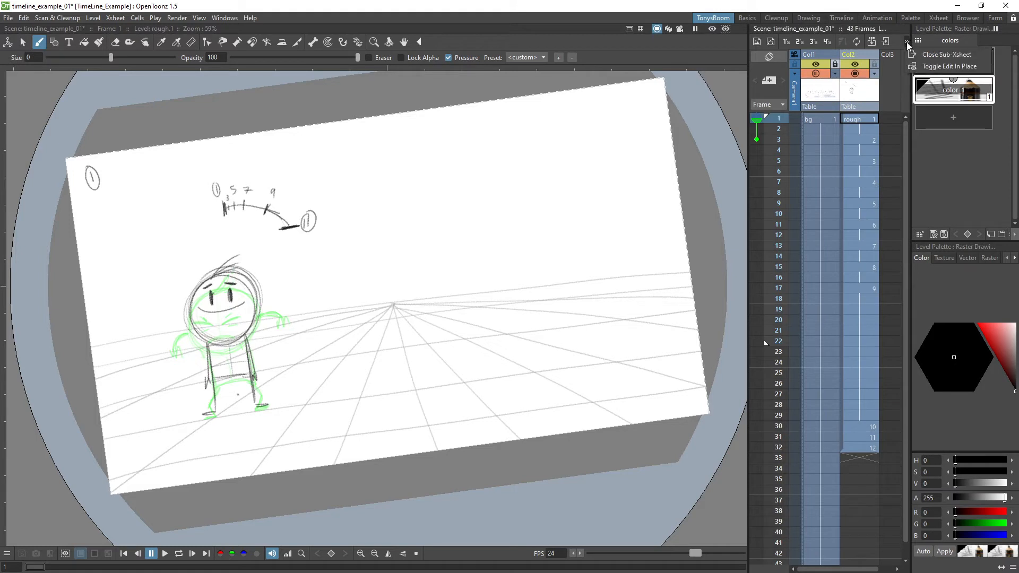
# Step: Select the rough level's cells from frame 1 to 32 and autorenumber the drawings to match their frame positions
pyautogui.rightClick(865, 118)
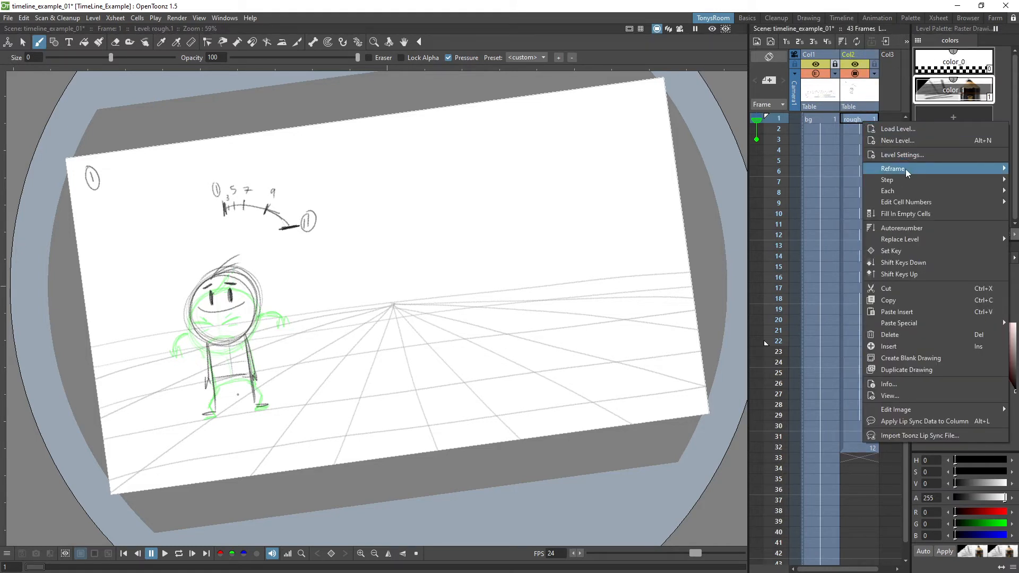
pyautogui.moveTo(905, 170)
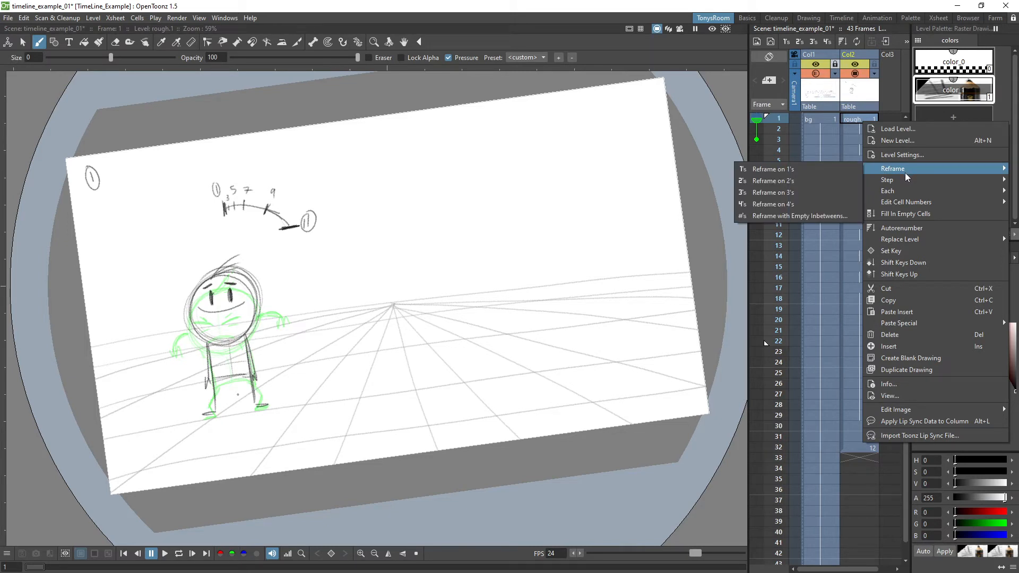
pyautogui.click(909, 227)
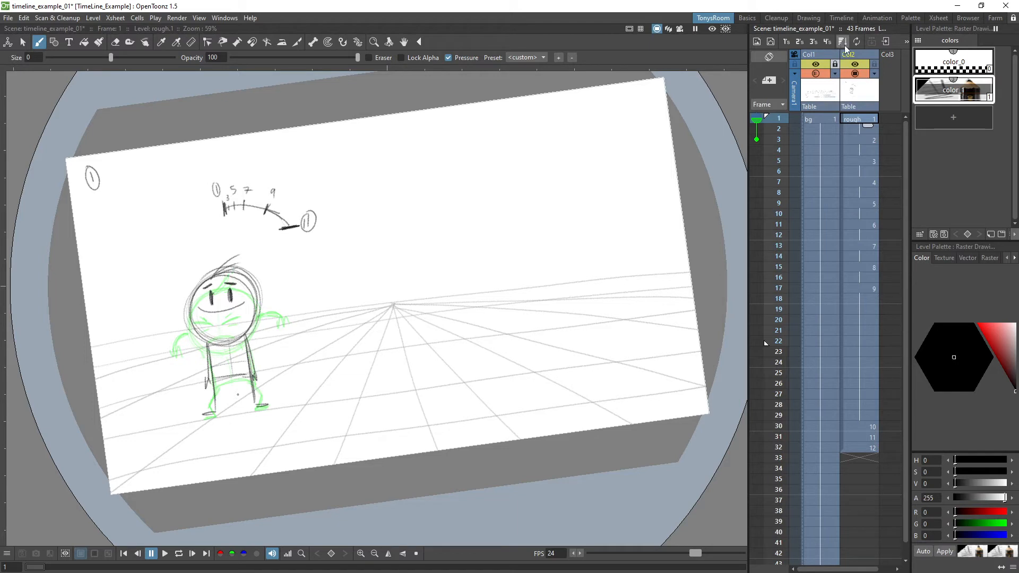
pyautogui.click(867, 139)
pyautogui.click(860, 119)
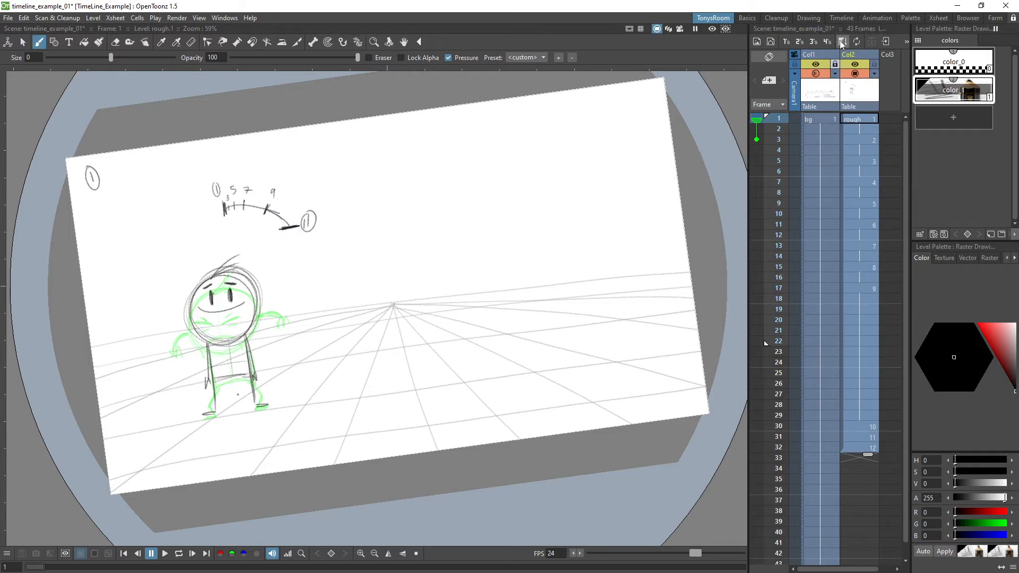
pyautogui.click(857, 120)
pyautogui.press('.')
pyautogui.press(',')
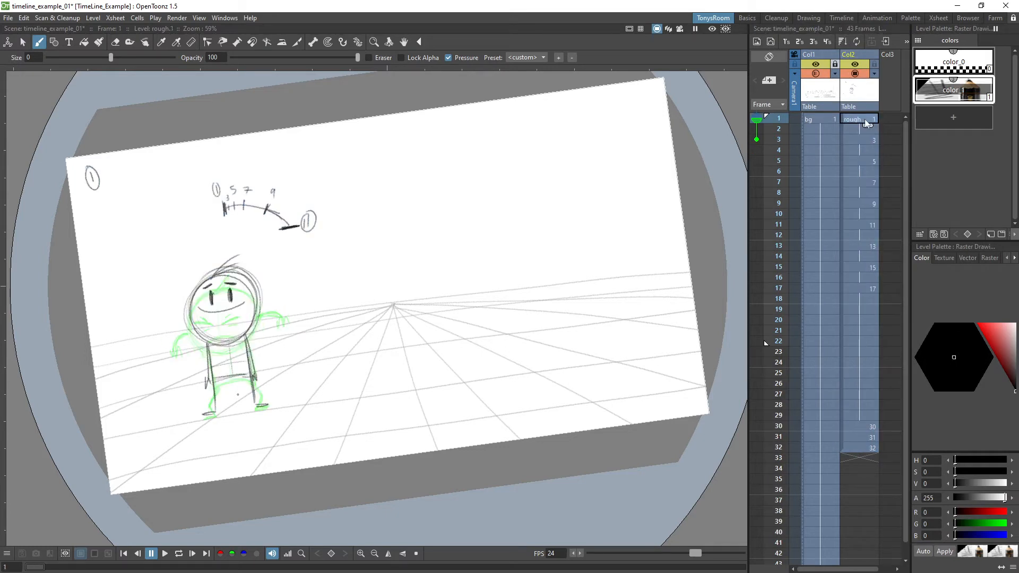
# Step: Step forward through the renumbered drawings and save the scene
pyautogui.press('.')
pyautogui.press('.')
pyautogui.press('.')
pyautogui.press('.')
pyautogui.press('.')
pyautogui.press('.')
pyautogui.press('.')
pyautogui.press('.')
pyautogui.press('.')
pyautogui.press('.')
pyautogui.press('.')
pyautogui.hotkey('ctrl', 's')
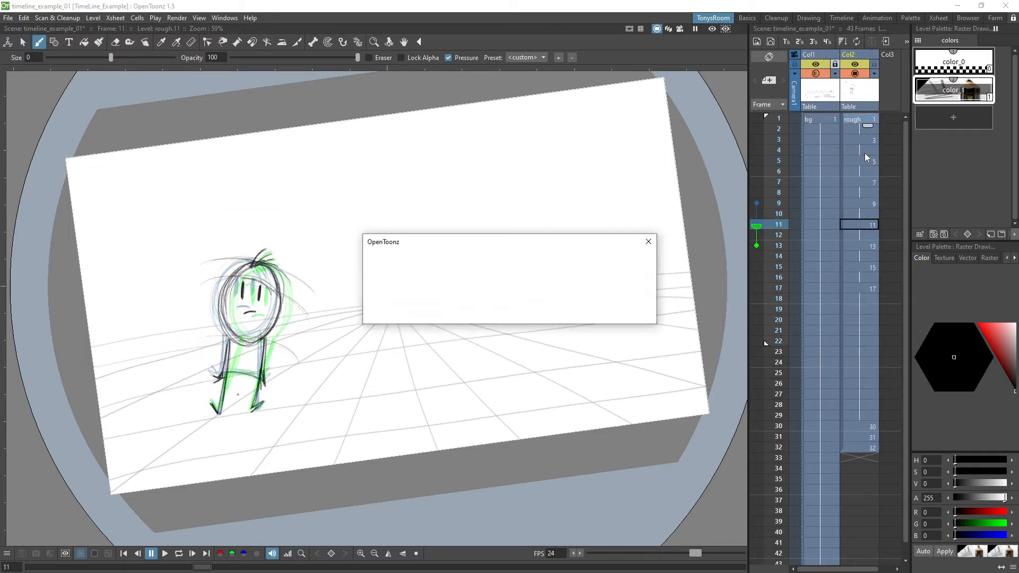
# Step: Flip back and forth through the rough drawings to check the tumble, and play the animation
pyautogui.press(',')
pyautogui.press(',')
pyautogui.press(',')
pyautogui.press(',')
pyautogui.press(',')
pyautogui.press(',')
pyautogui.press(',')
pyautogui.press(',')
pyautogui.press(',')
pyautogui.press(',')
pyautogui.press(',')
pyautogui.press(',')
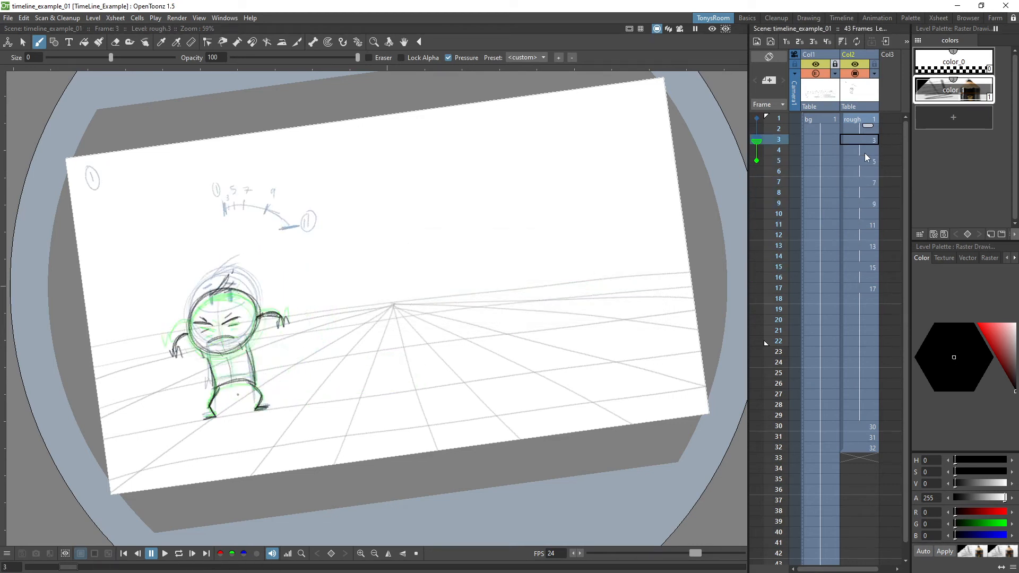
pyautogui.press('.')
pyautogui.press('.')
pyautogui.press('.')
pyautogui.press('.')
pyautogui.press('.')
pyautogui.press('.')
pyautogui.press('.')
pyautogui.press('.')
pyautogui.press('.')
pyautogui.press('.')
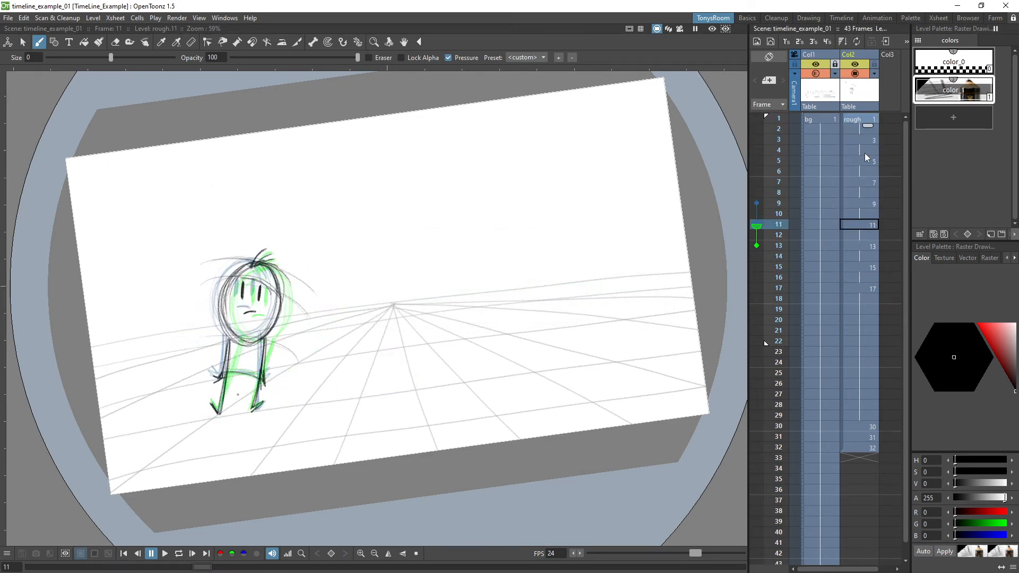
pyautogui.press('.')
pyautogui.press('.')
pyautogui.press('.')
pyautogui.press('.')
pyautogui.press('.')
pyautogui.press('.')
pyautogui.press(',')
pyautogui.press(',')
pyautogui.press(',')
pyautogui.press(',')
pyautogui.press(',')
pyautogui.press(',')
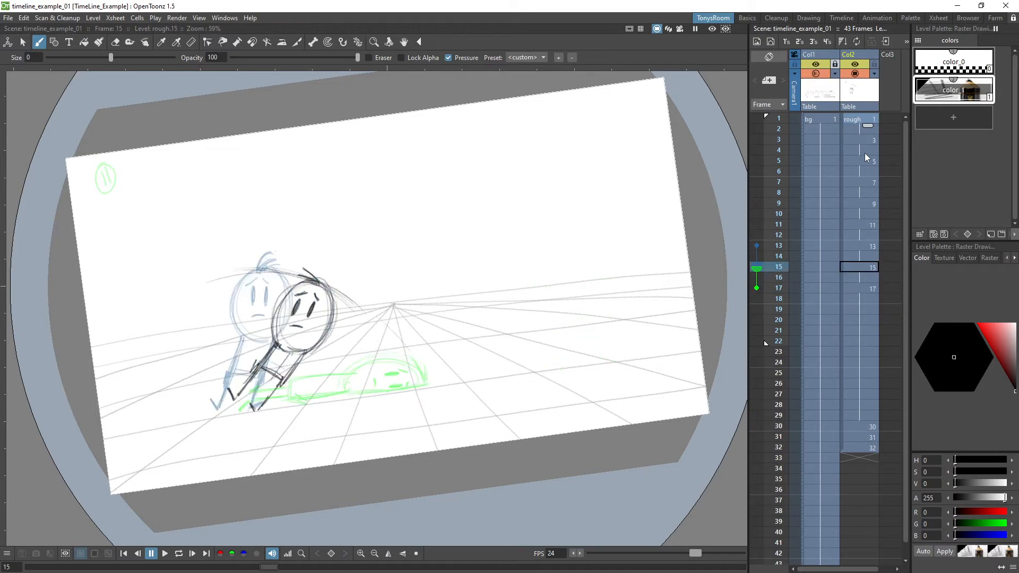
pyautogui.press('l')
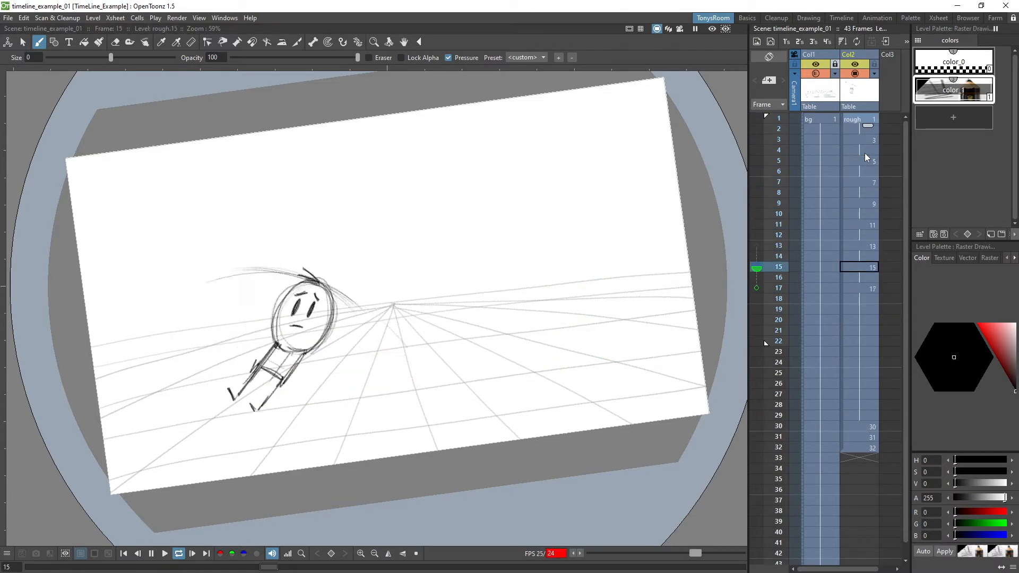
pyautogui.press('l')
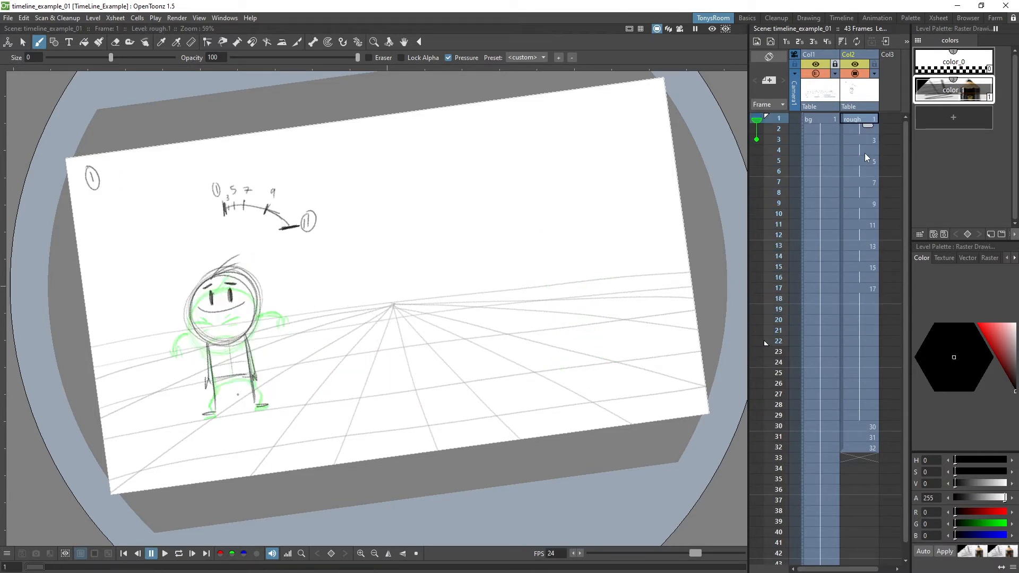
# Step: Replace the circled key number on frame 17 with 17
pyautogui.click(861, 287)
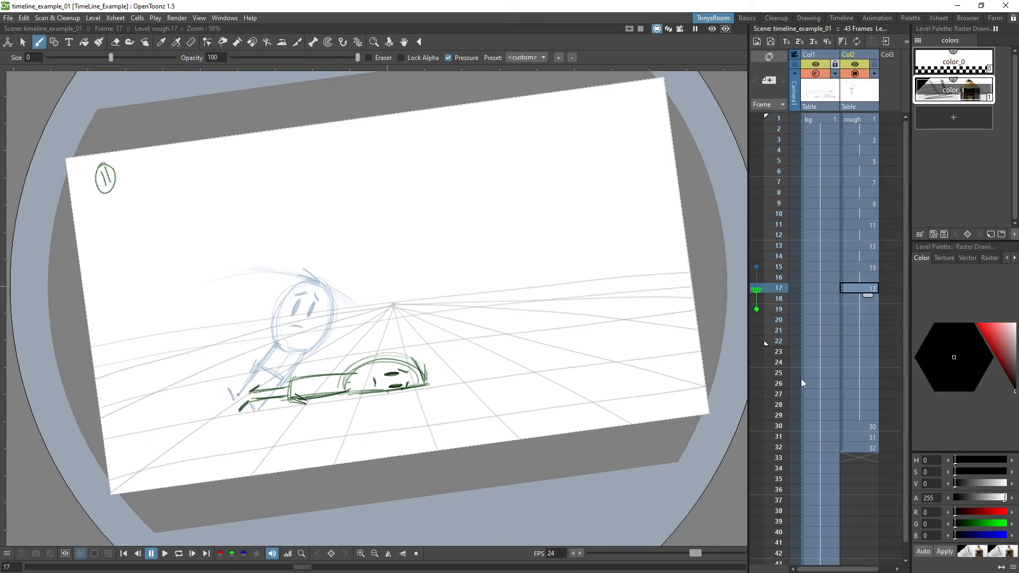
pyautogui.press('a')
pyautogui.moveTo(105, 171); pyautogui.dragTo(109, 182)
pyautogui.press('b')
# Step: Return to frame 1 and replace the circled end number of the timing chart with 17
pyautogui.press(',')
pyautogui.press(',')
pyautogui.press(',')
pyautogui.press(',')
pyautogui.press(',')
pyautogui.press(',')
pyautogui.press(',')
pyautogui.press(',')
pyautogui.press(',')
pyautogui.press(',')
pyautogui.press(',')
pyautogui.press(',')
pyautogui.press(',')
pyautogui.press(',')
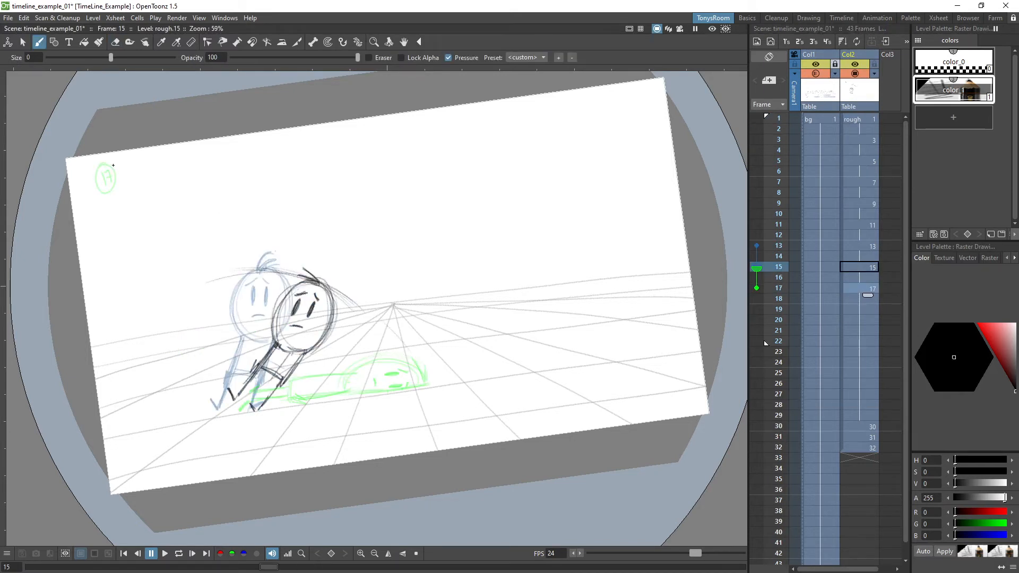
pyautogui.press(',')
pyautogui.press(',')
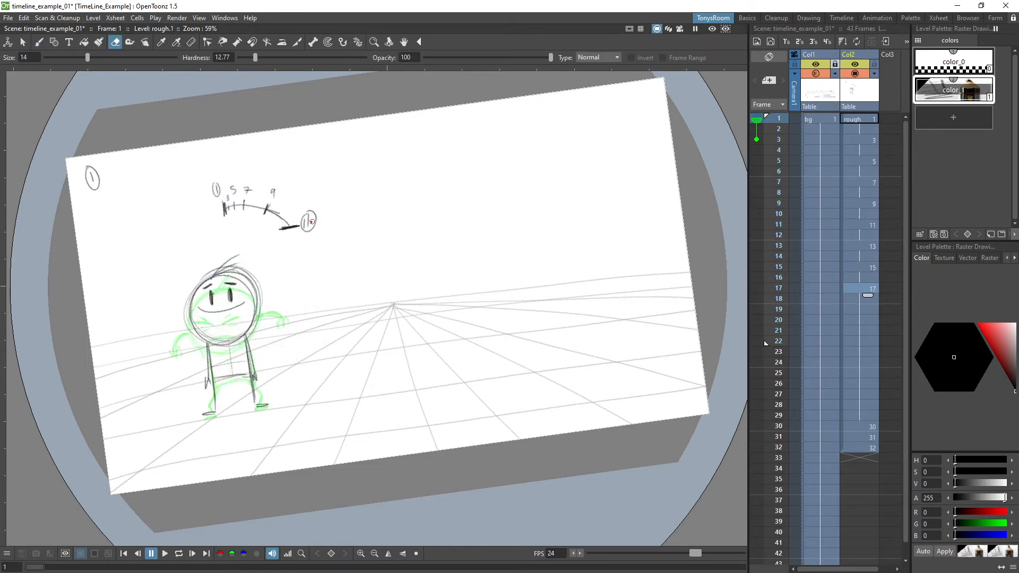
pyautogui.moveTo(309, 217); pyautogui.dragTo(311, 226)
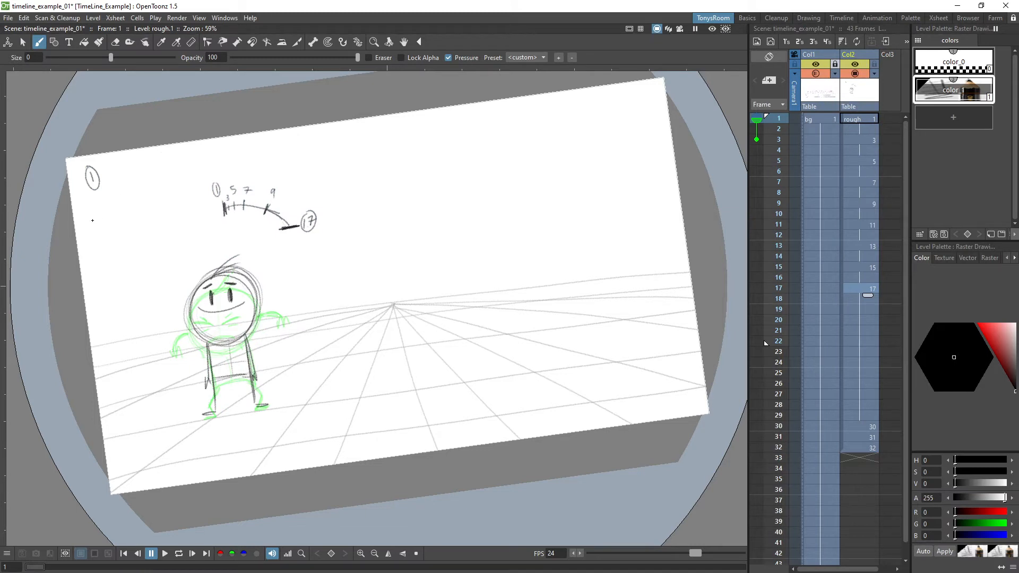
# Step: Write an "Antic. 1-7" note on frame 1 with a small vertical timing chart below it, and advance to frame 3
pyautogui.moveTo(93, 220); pyautogui.dragTo(148, 175)
pyautogui.moveTo(96, 240)
pyautogui.mouseDown()
pyautogui.moveTo(110, 261)
pyautogui.moveTo(125, 237)
pyautogui.moveTo(113, 261)
pyautogui.moveTo(123, 254)
pyautogui.moveTo(113, 247)
pyautogui.moveTo(125, 259)
pyautogui.moveTo(114, 229)
pyautogui.mouseUp()
pyautogui.press('.')
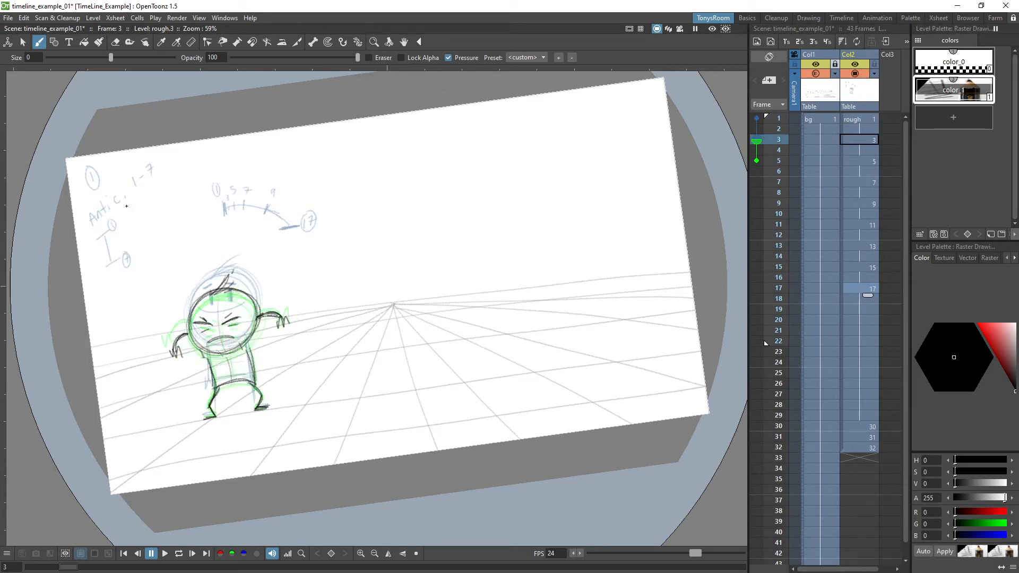
# Step: Flip between the drawings on frames 1, 3 and 5 to compare the spacing of the anticipation
pyautogui.press(',')
pyautogui.press('.')
pyautogui.moveTo(104, 252); pyautogui.dragTo(113, 247)
pyautogui.press(',')
pyautogui.press('.')
pyautogui.press('.')
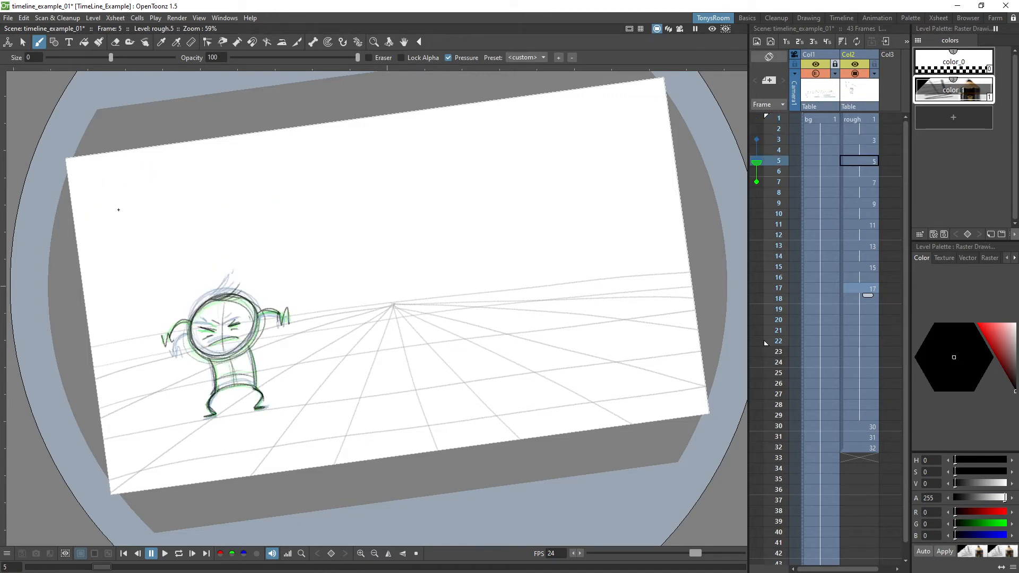
pyautogui.press(',')
pyautogui.press(',')
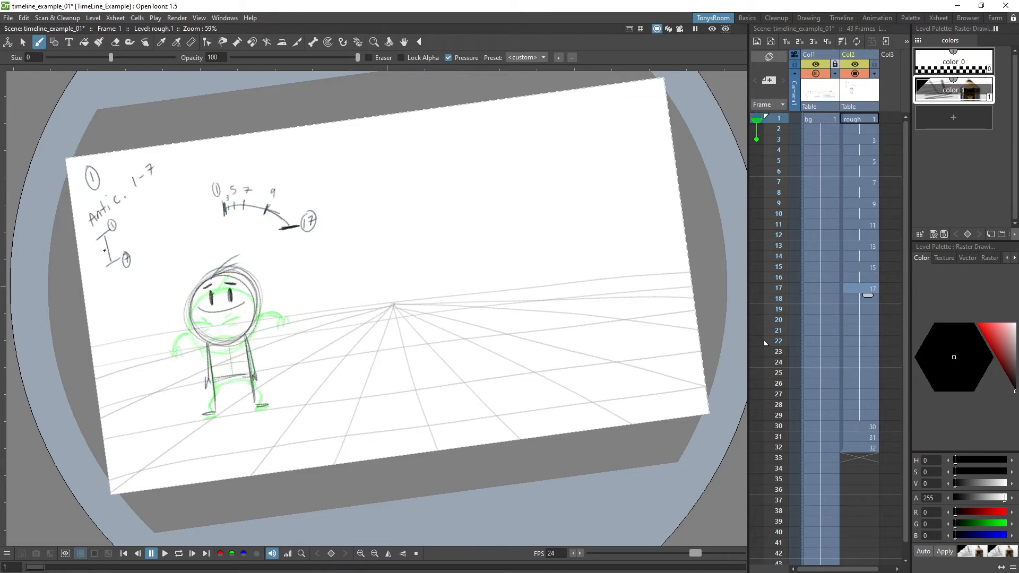
# Step: Add inbetween tick marks to the small vertical 1-7 timing chart on frame 1, and write the drawing number on frame 7
pyautogui.moveTo(104, 251); pyautogui.dragTo(114, 255)
pyautogui.moveTo(108, 260); pyautogui.dragTo(114, 257)
pyautogui.press('.')
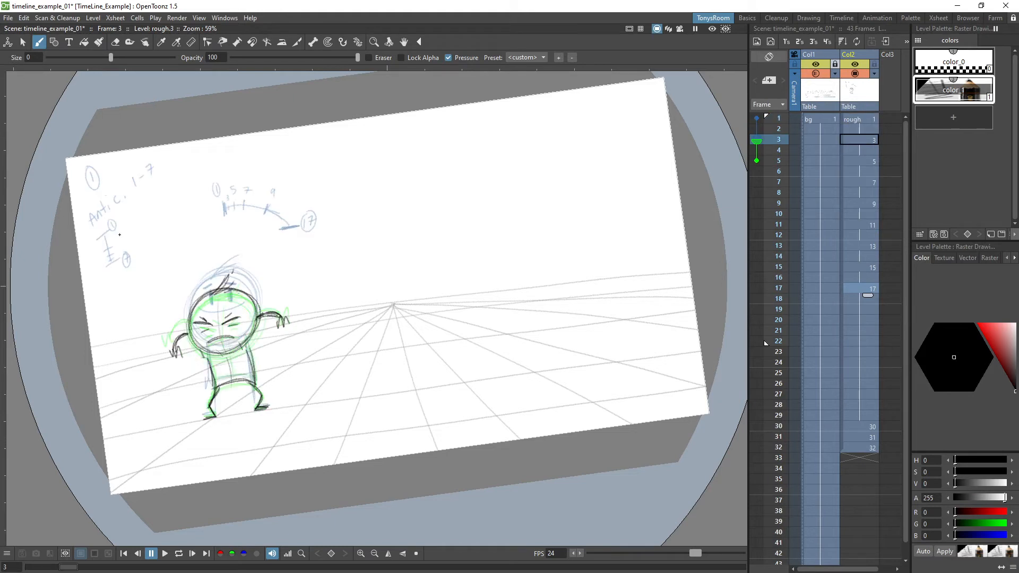
pyautogui.press('.')
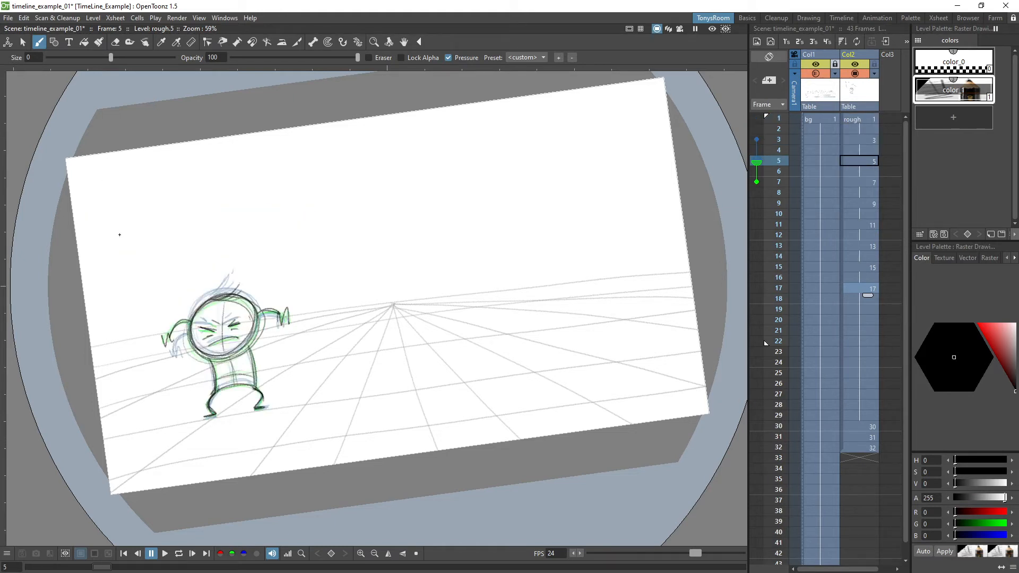
pyautogui.press(',')
pyautogui.press(',')
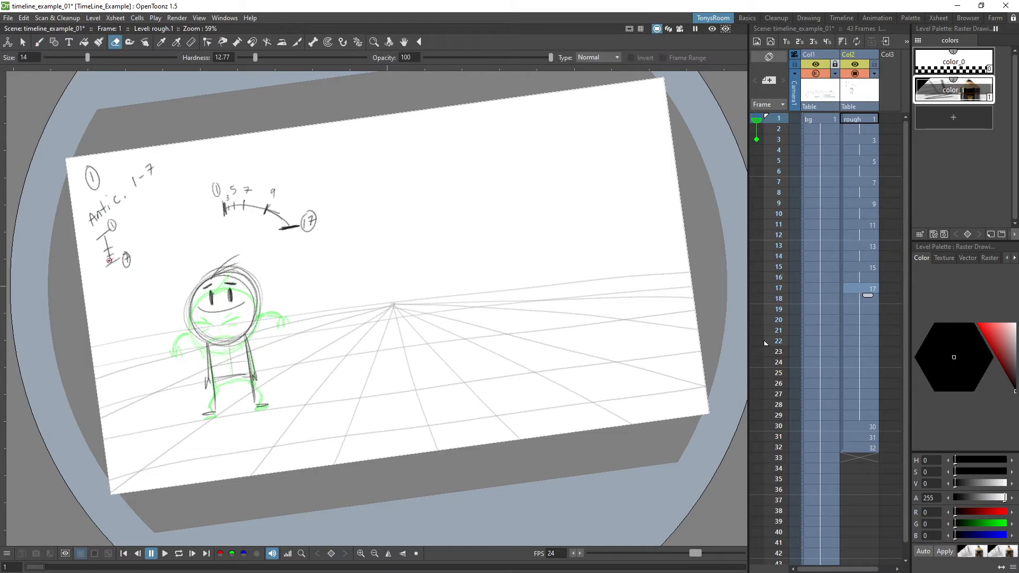
pyautogui.moveTo(116, 244); pyautogui.dragTo(115, 252)
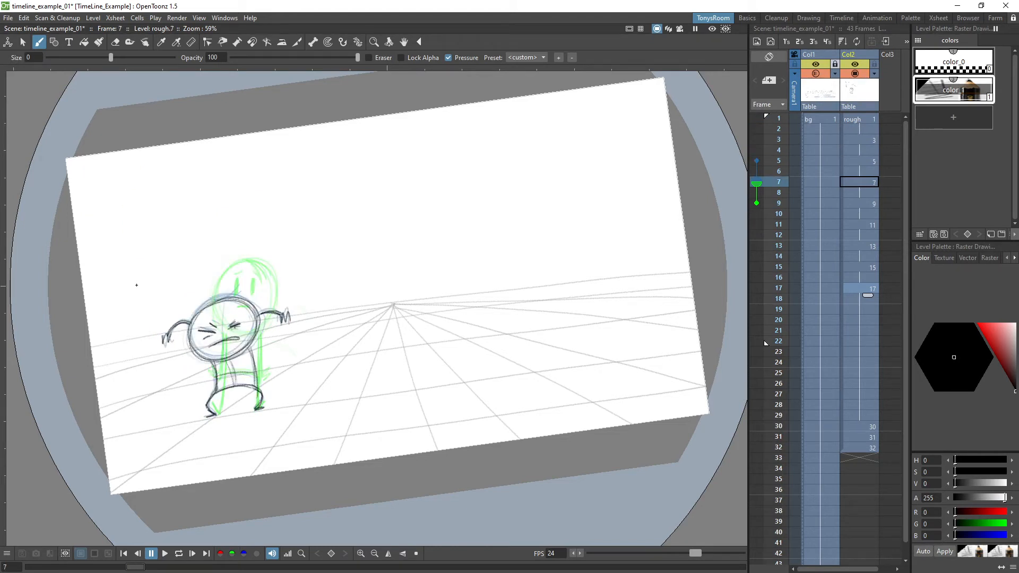
pyautogui.moveTo(103, 181); pyautogui.dragTo(104, 192)
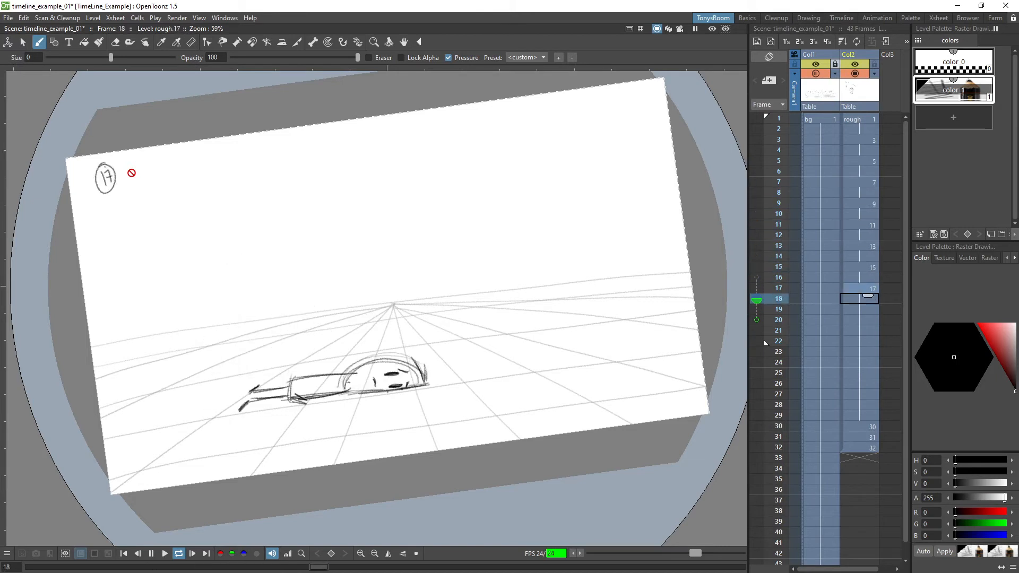
# Step: Stop the playback and flip through the rough drawings between frames 9 and 17 to check the fall
pyautogui.press('l')
pyautogui.press('.')
pyautogui.press(',')
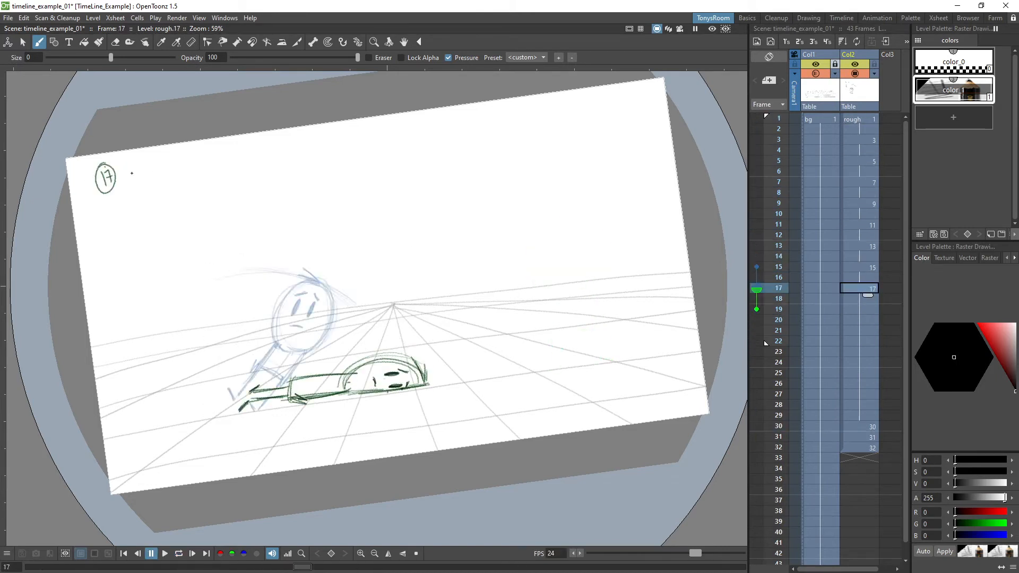
pyautogui.press(',')
pyautogui.press(',')
pyautogui.press(',')
pyautogui.press(',')
pyautogui.press(',')
pyautogui.press(',')
pyautogui.press(',')
pyautogui.press(',')
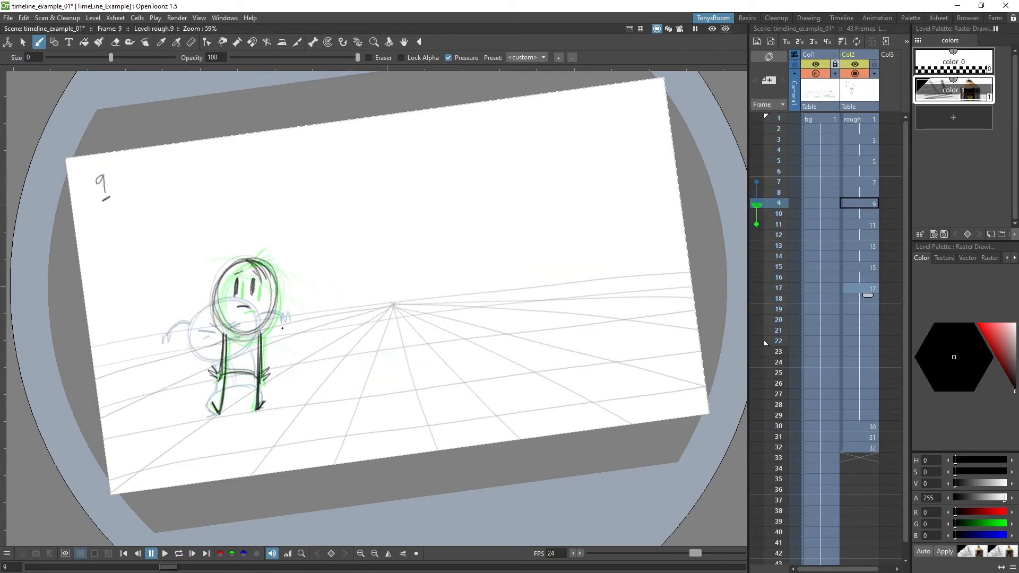
pyautogui.press('.')
pyautogui.press('.')
pyautogui.press('.')
pyautogui.press('.')
pyautogui.press('.')
pyautogui.press('.')
pyautogui.press('.')
pyautogui.press('.')
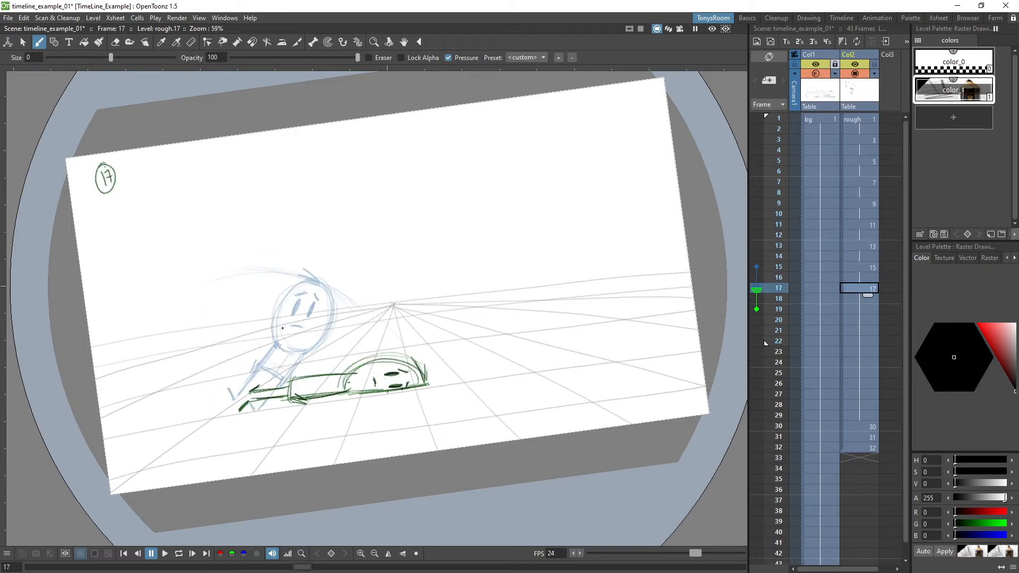
# Step: Flip between the lying pose on frame 17 and the upside-down pose on frame 30 to compare them
pyautogui.press('.')
pyautogui.press(',')
pyautogui.press(',')
pyautogui.press('.')
pyautogui.press('.')
pyautogui.press(',')
pyautogui.press('.')
pyautogui.press(',')
pyautogui.press('.')
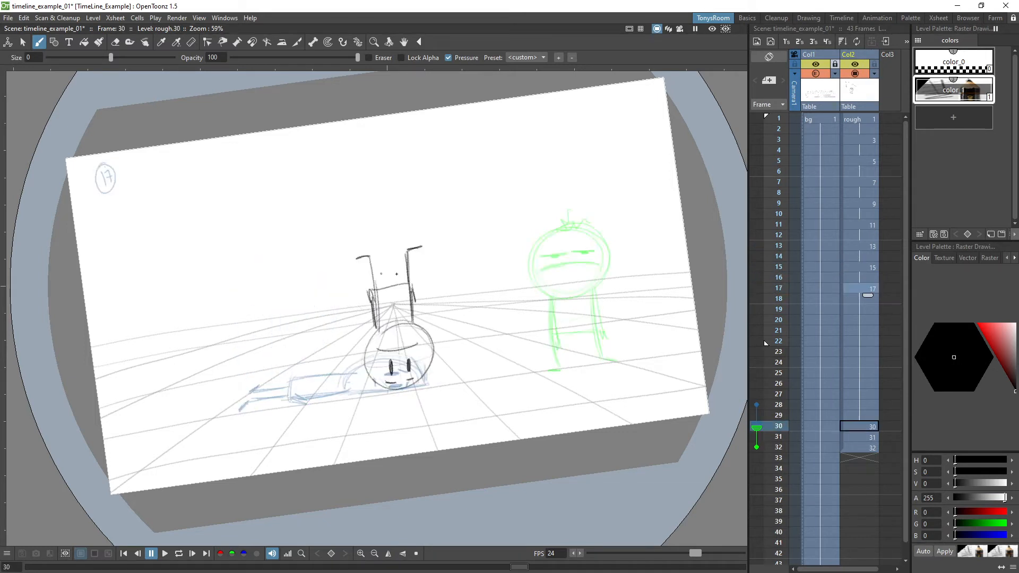
pyautogui.press(',')
pyautogui.press('.')
pyautogui.press(',')
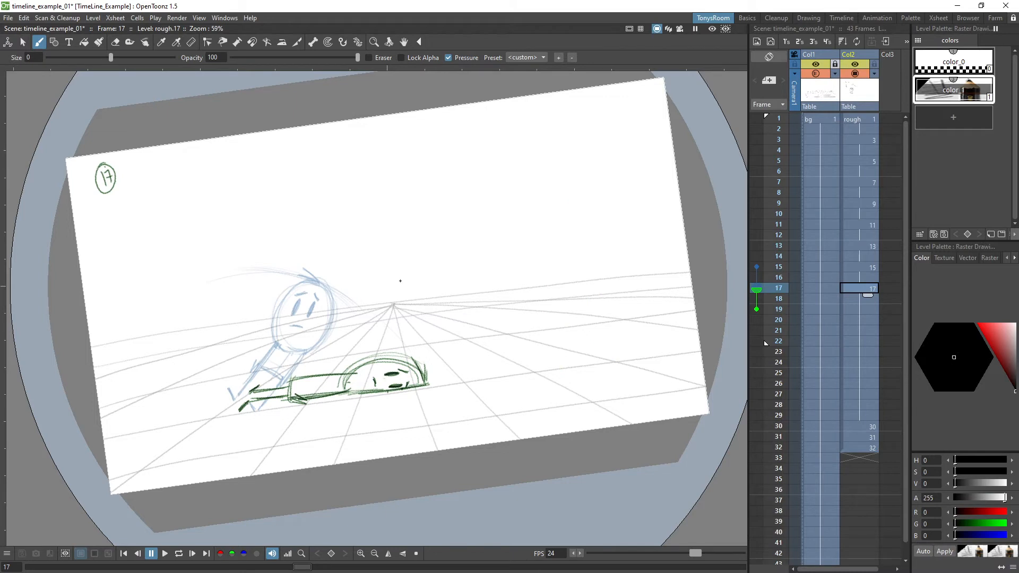
# Step: Shorten the hold of drawing 17 in the rough column to two frames, so drawing 30 starts on frame 19
pyautogui.press(';')
pyautogui.press(';')
pyautogui.press(';')
pyautogui.press(';')
pyautogui.press(';')
pyautogui.press(';')
pyautogui.press(';')
pyautogui.press(';')
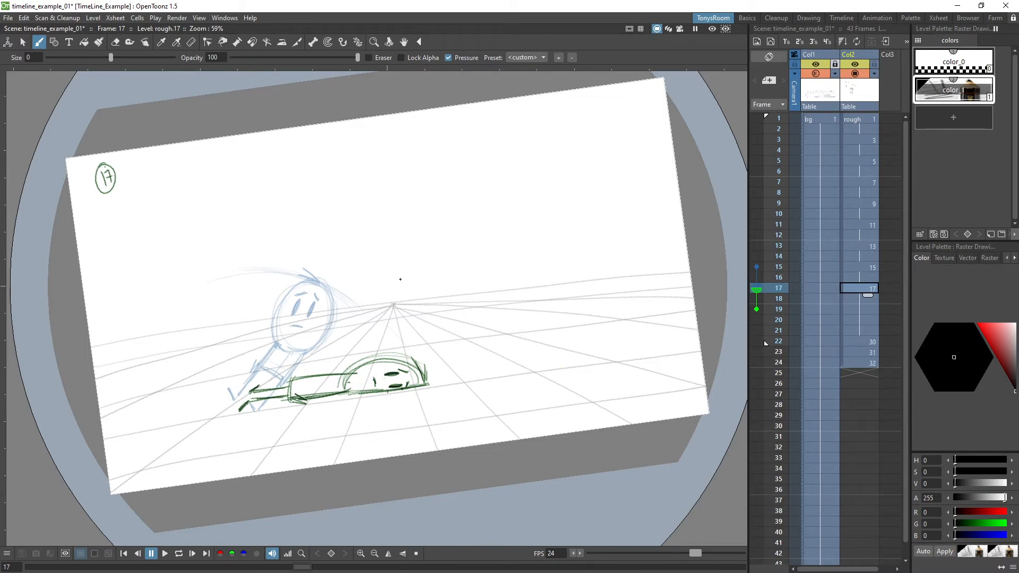
pyautogui.press(';')
pyautogui.press(';')
pyautogui.press(';')
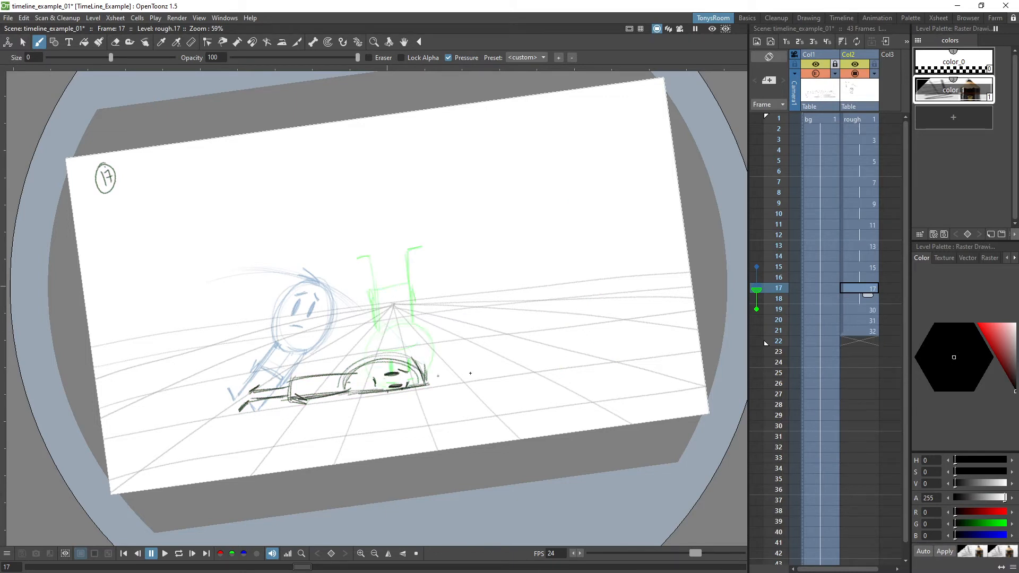
pyautogui.click(860, 299)
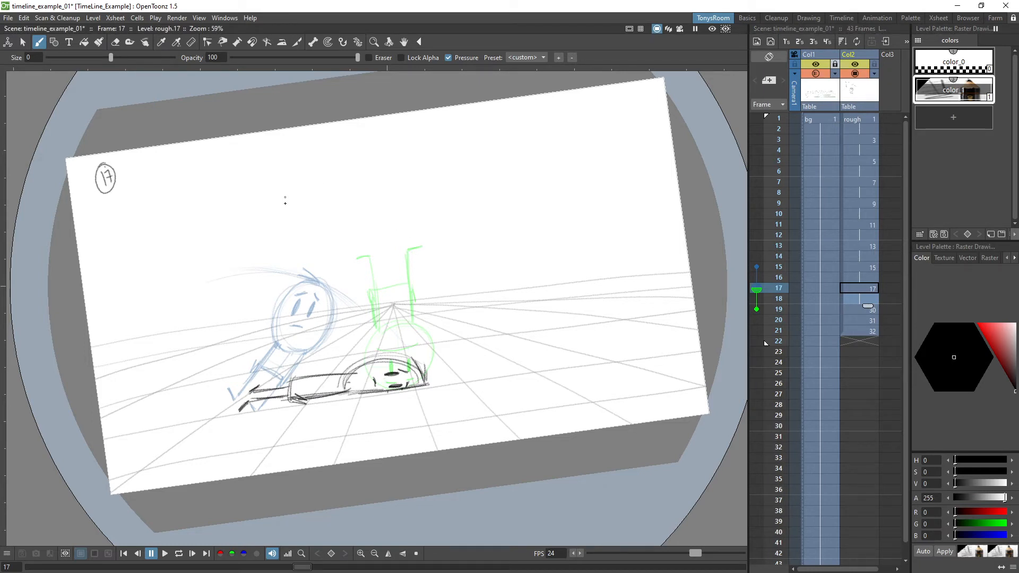
# Step: Sketch a curved timing chart with inbetween ticks above the character on frame 17, and an upward direction arrow beside it
pyautogui.moveTo(242, 215)
pyautogui.mouseDown()
pyautogui.moveTo(265, 211)
pyautogui.moveTo(299, 167)
pyautogui.mouseUp()
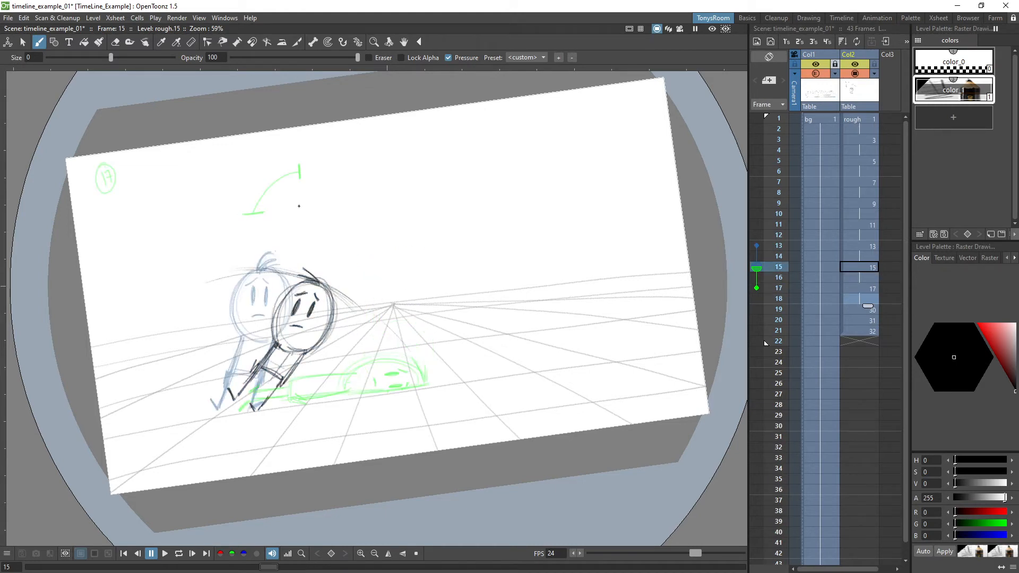
pyautogui.press('.')
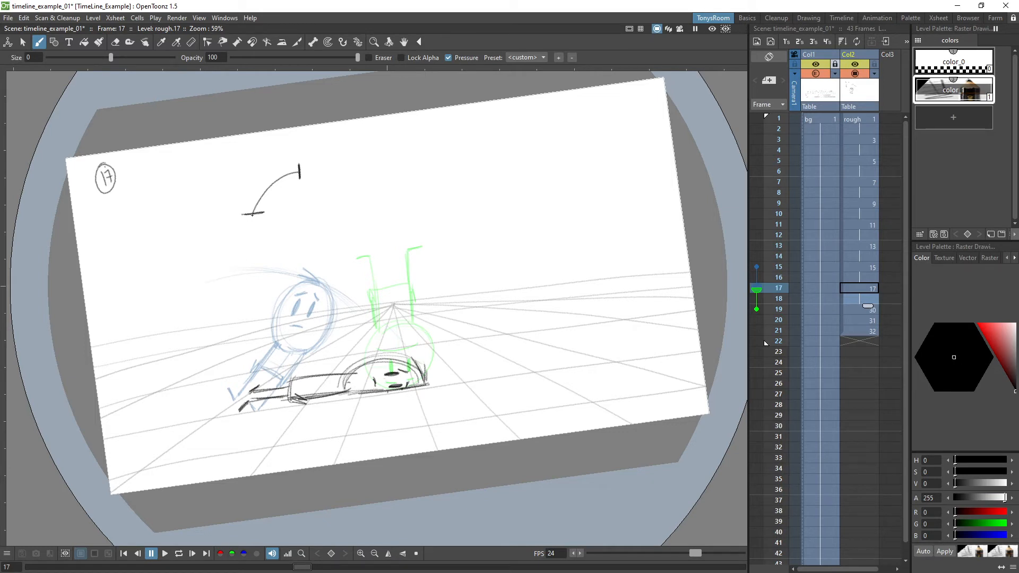
pyautogui.moveTo(222, 229)
pyautogui.mouseDown()
pyautogui.moveTo(238, 194)
pyautogui.moveTo(241, 203)
pyautogui.moveTo(294, 178)
pyautogui.mouseUp()
pyautogui.moveTo(294, 169); pyautogui.dragTo(296, 178)
# Step: Flip through the drawings between frames 13 and 19 to review the move out of the lying pose
pyautogui.press('.')
pyautogui.press('.')
pyautogui.press('.')
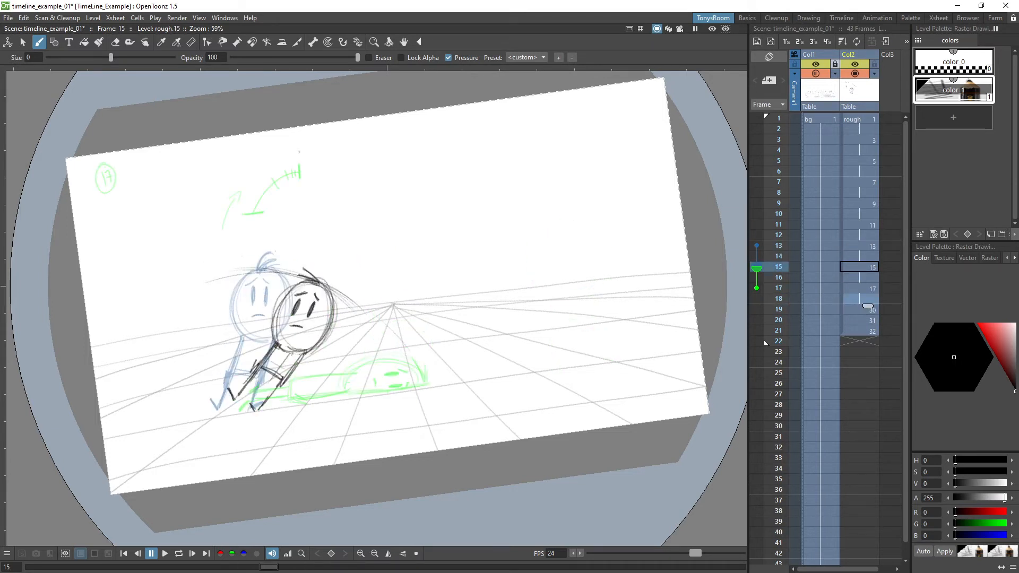
pyautogui.press('.')
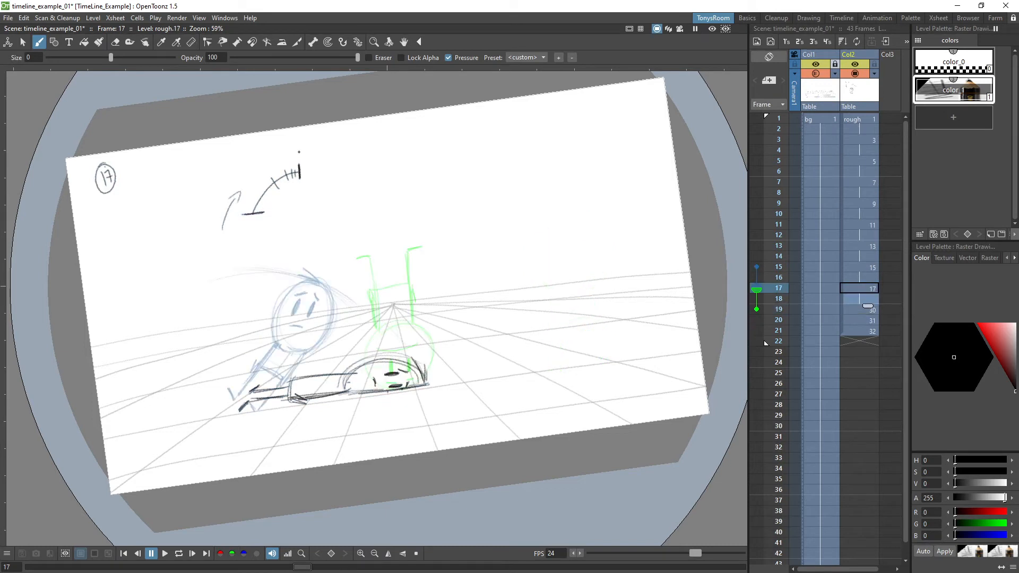
pyautogui.press('.')
pyautogui.press('.')
pyautogui.press('.')
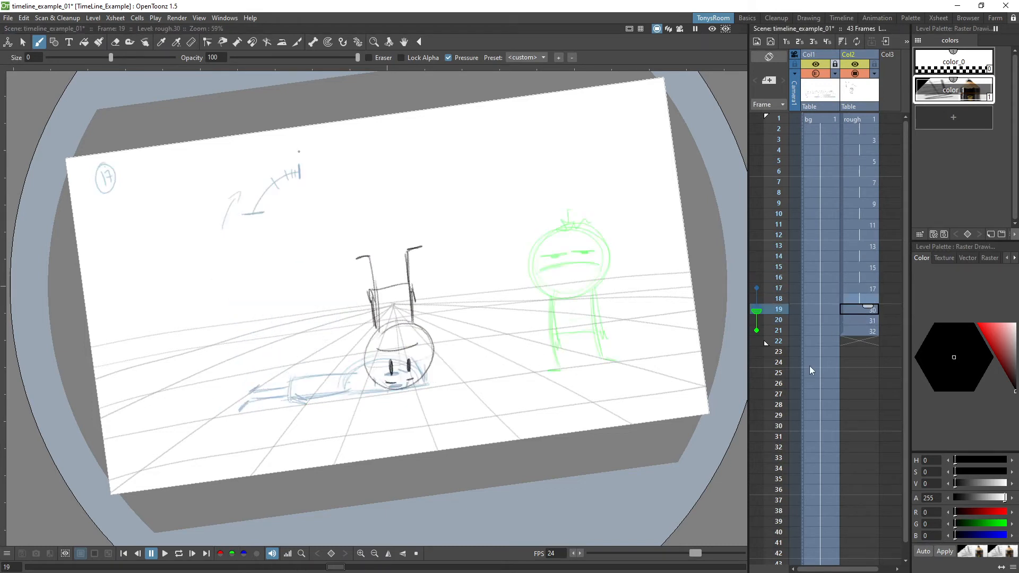
pyautogui.press('.')
pyautogui.press('.')
pyautogui.press('.')
pyautogui.press('.')
pyautogui.press('.')
pyautogui.press('.')
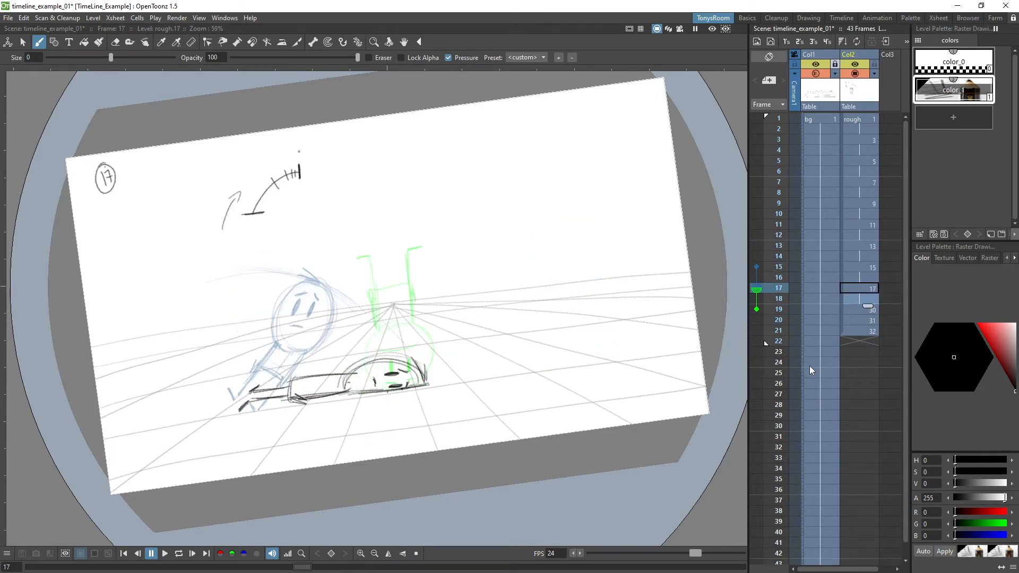
pyautogui.press('.')
pyautogui.press('.')
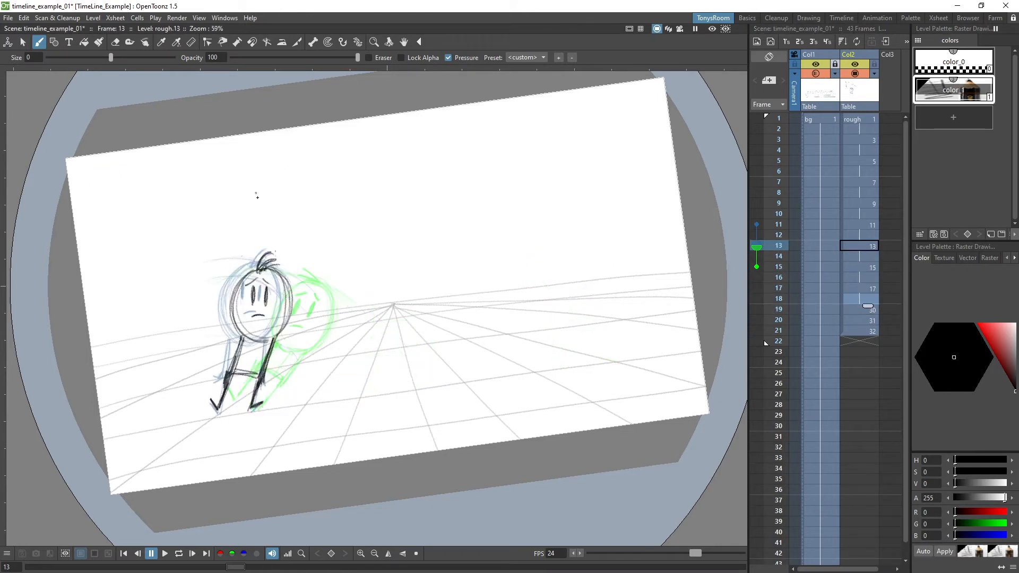
pyautogui.press('.')
pyautogui.press('.')
pyautogui.press('.')
pyautogui.press('.')
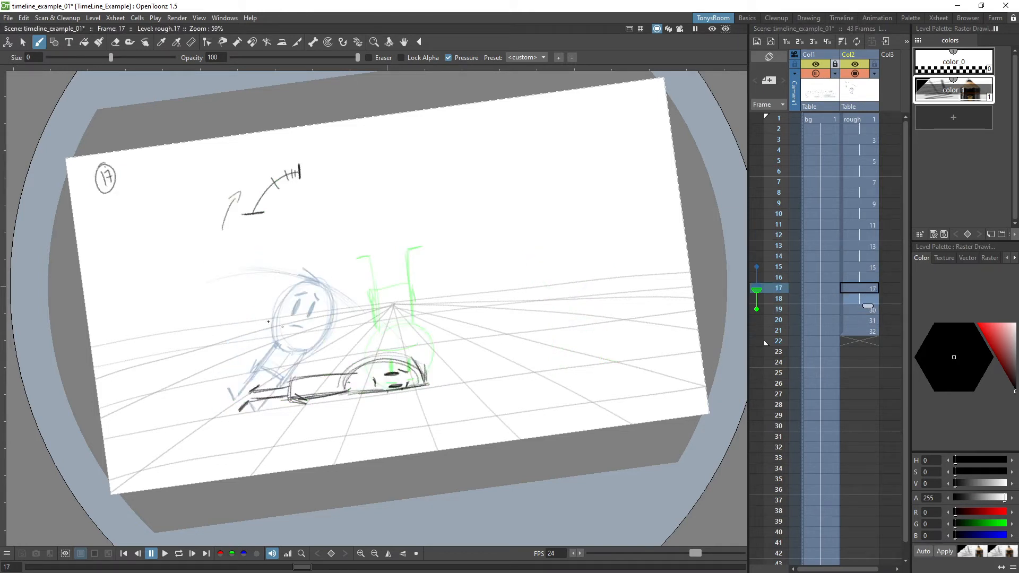
# Step: Label the curved chart on frame 17 from circled 17 to circled 27, with 19, 21, 23 and 25 between
pyautogui.moveTo(269, 211); pyautogui.dragTo(273, 217)
pyautogui.moveTo(280, 192); pyautogui.dragTo(280, 195)
pyautogui.moveTo(286, 186); pyautogui.dragTo(308, 188)
pyautogui.moveTo(313, 178); pyautogui.dragTo(307, 142)
# Step: Write a circled key number 27 on the upside-down pose drawing on frame 19
pyautogui.press('.')
pyautogui.moveTo(109, 181); pyautogui.dragTo(118, 189)
pyautogui.moveTo(116, 175); pyautogui.dragTo(122, 184)
pyautogui.moveTo(120, 167); pyautogui.dragTo(113, 171)
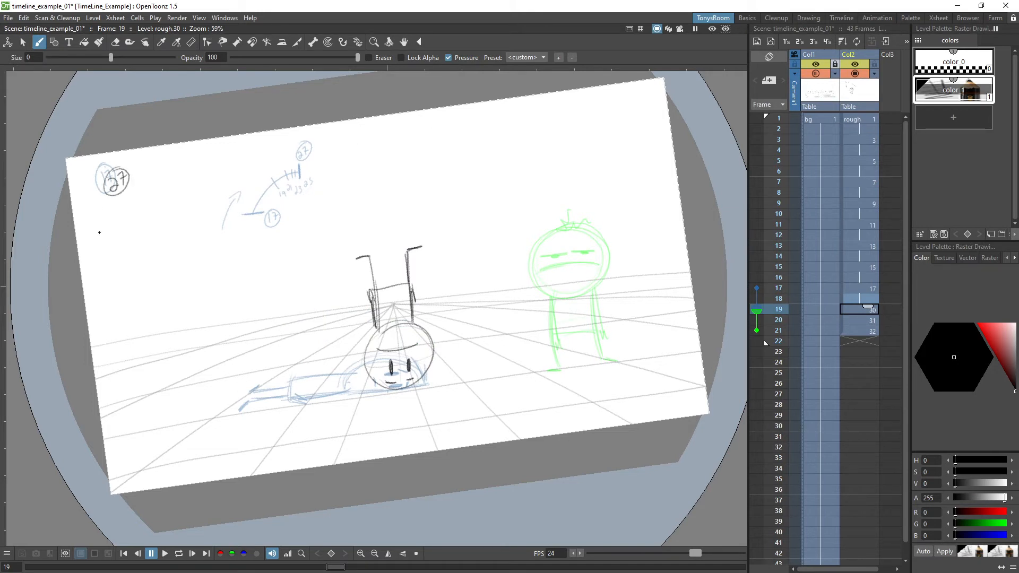
# Step: Flip between the key drawings on frames 17 and 19 to study the transition to the upside-down pose
pyautogui.press(',')
pyautogui.press('.')
pyautogui.press(',')
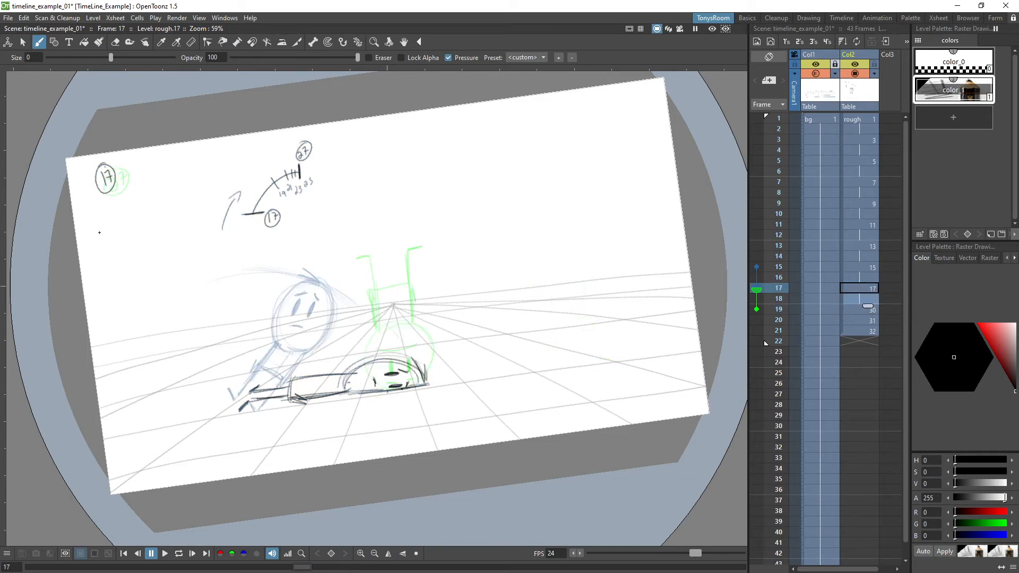
pyautogui.press('.')
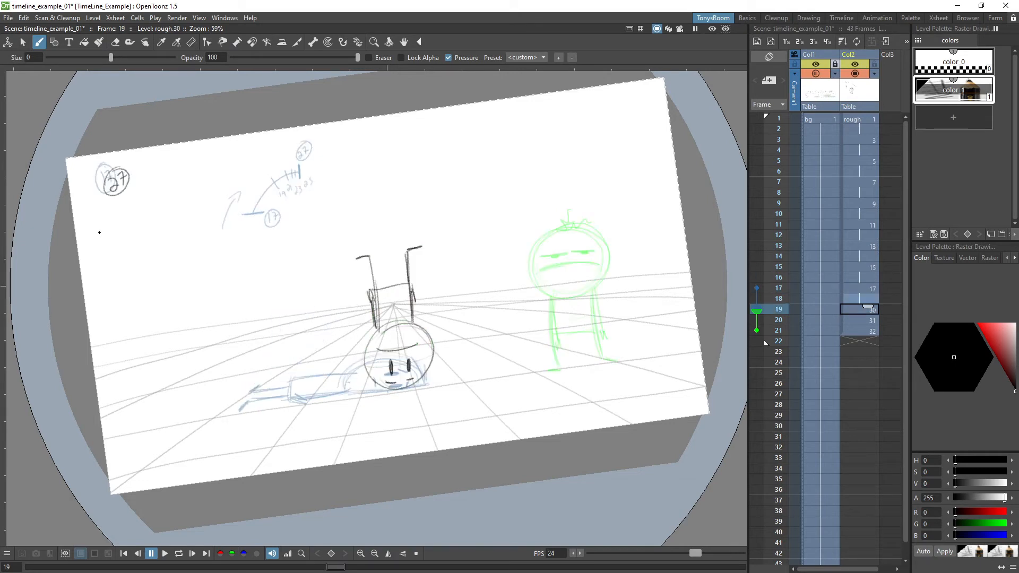
pyautogui.press(',')
pyautogui.press(',')
pyautogui.press('.')
pyautogui.press(',')
# Step: Create a blank drawing on frame 18 of the rough column, and set the onion skin to frames 17 and 19
pyautogui.click(866, 309)
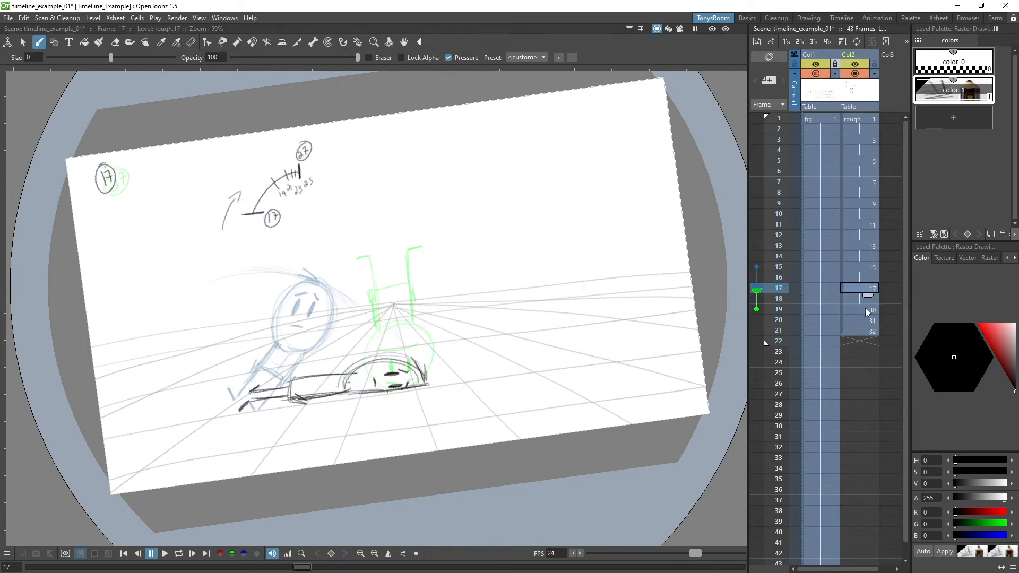
pyautogui.click(876, 300)
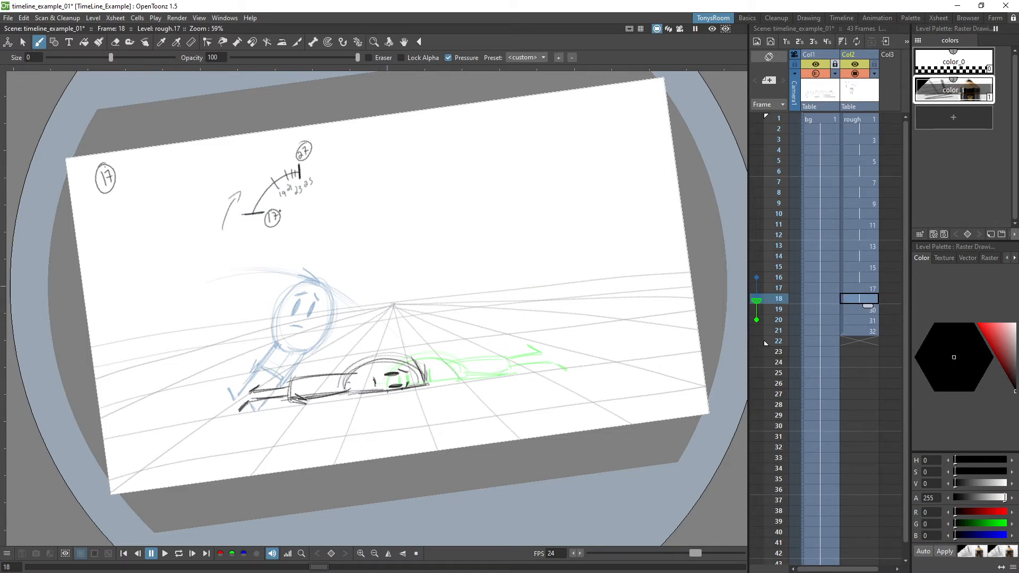
pyautogui.hotkey('alt', 'd')
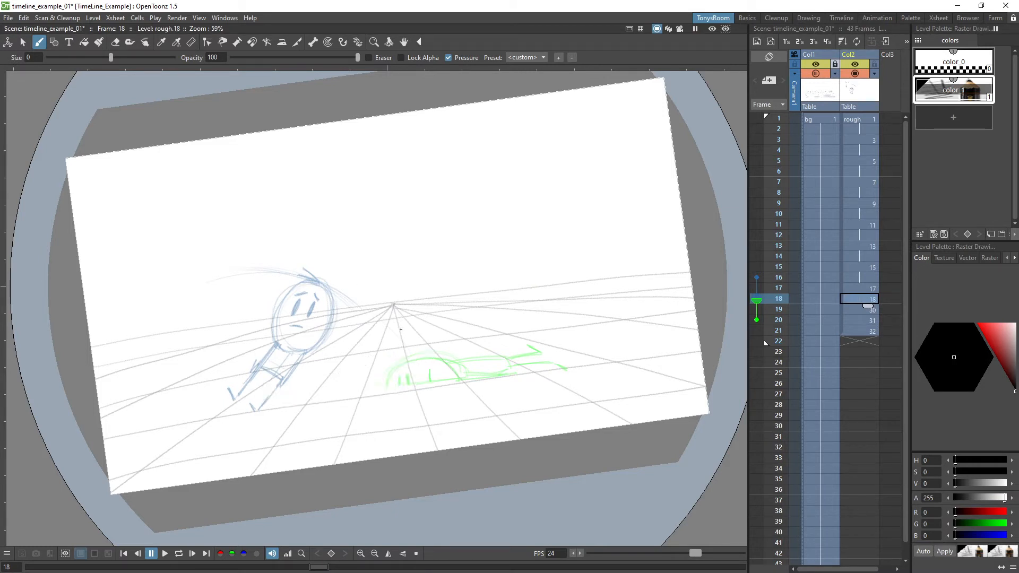
pyautogui.moveTo(756, 277); pyautogui.dragTo(757, 309)
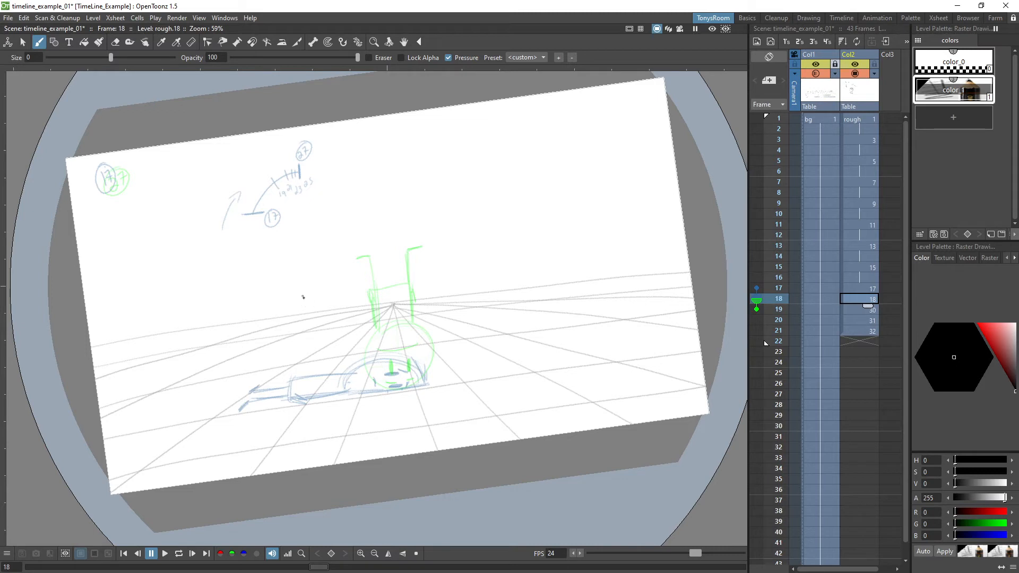
# Step: Mark the first inbetween tick of the timing chart with a circle and arrow on frame 18, and delete the marks
pyautogui.moveTo(270, 178)
pyautogui.mouseDown()
pyautogui.moveTo(280, 191)
pyautogui.moveTo(261, 198)
pyautogui.moveTo(276, 169)
pyautogui.moveTo(270, 155)
pyautogui.mouseUp()
pyautogui.moveTo(270, 175)
pyautogui.mouseDown()
pyautogui.moveTo(262, 205)
pyautogui.moveTo(298, 172)
pyautogui.moveTo(255, 208)
pyautogui.moveTo(298, 172)
pyautogui.moveTo(271, 191)
pyautogui.moveTo(284, 169)
pyautogui.moveTo(263, 197)
pyautogui.mouseUp()
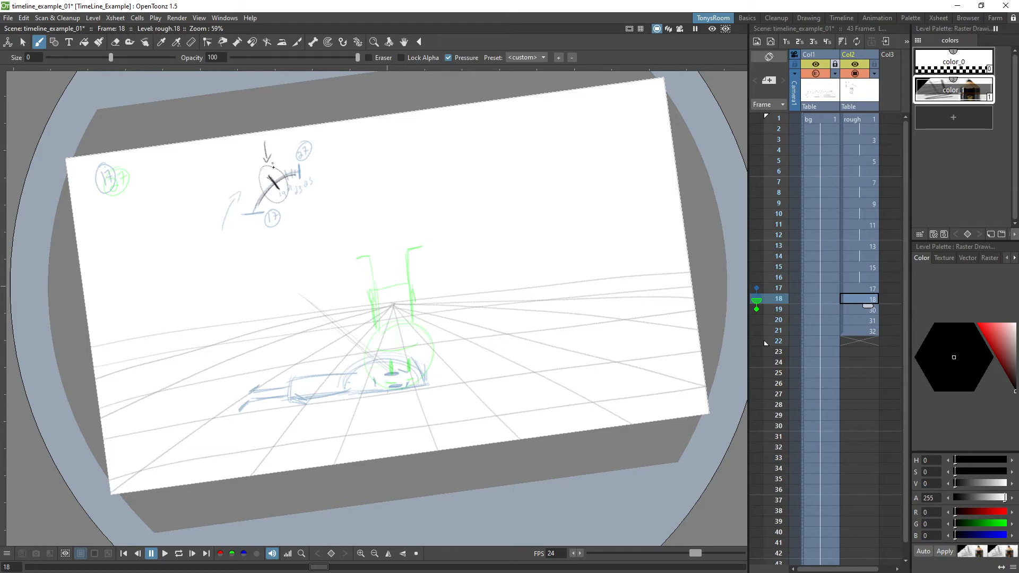
pyautogui.press('s')
pyautogui.moveTo(268, 135)
pyautogui.mouseDown()
pyautogui.moveTo(288, 223)
pyautogui.moveTo(276, 132)
pyautogui.mouseUp()
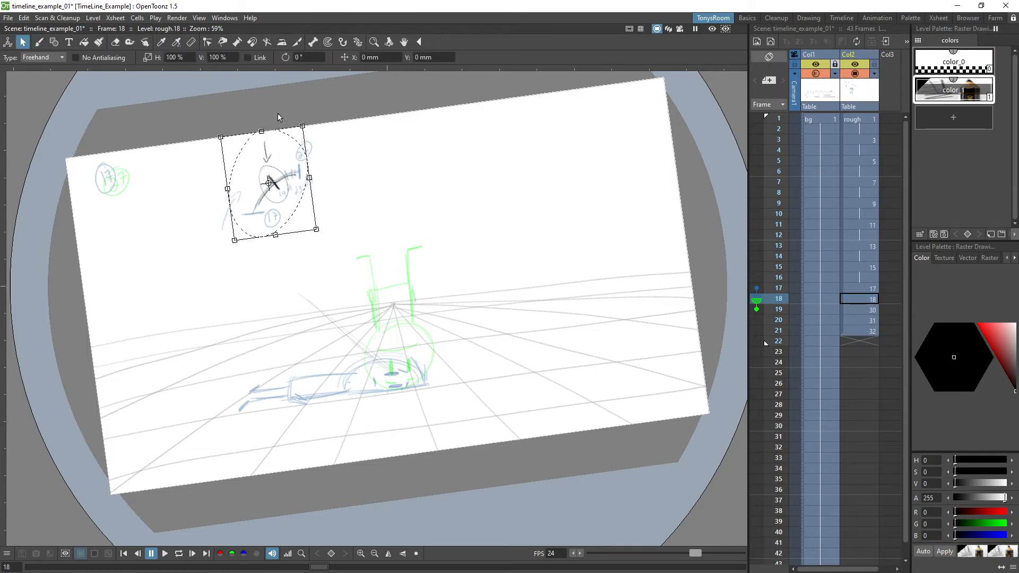
pyautogui.press('Delete')
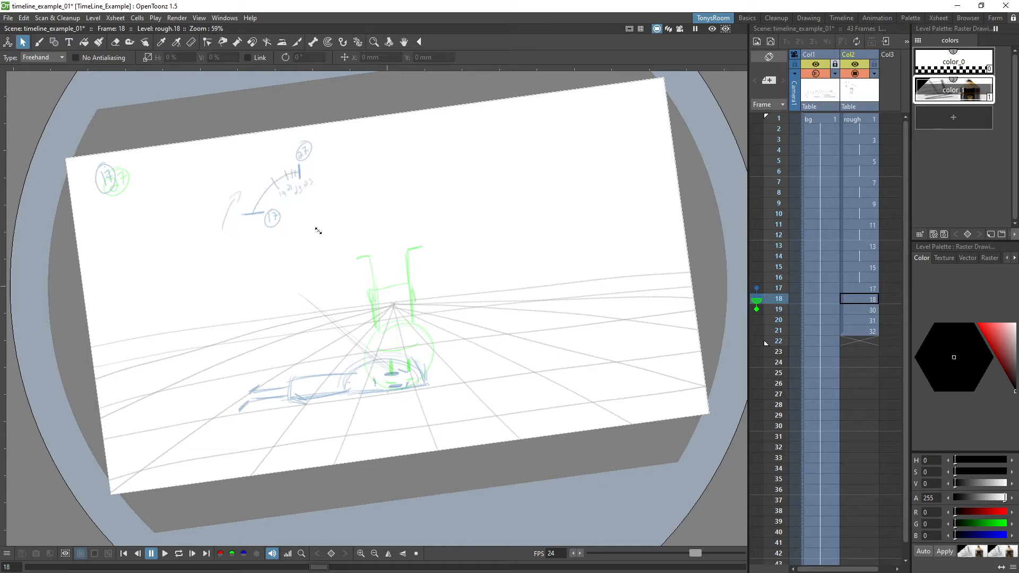
# Step: Draw the head circle with tilted facial features on frame 18, between the lying and upside-down heads
pyautogui.press('b')
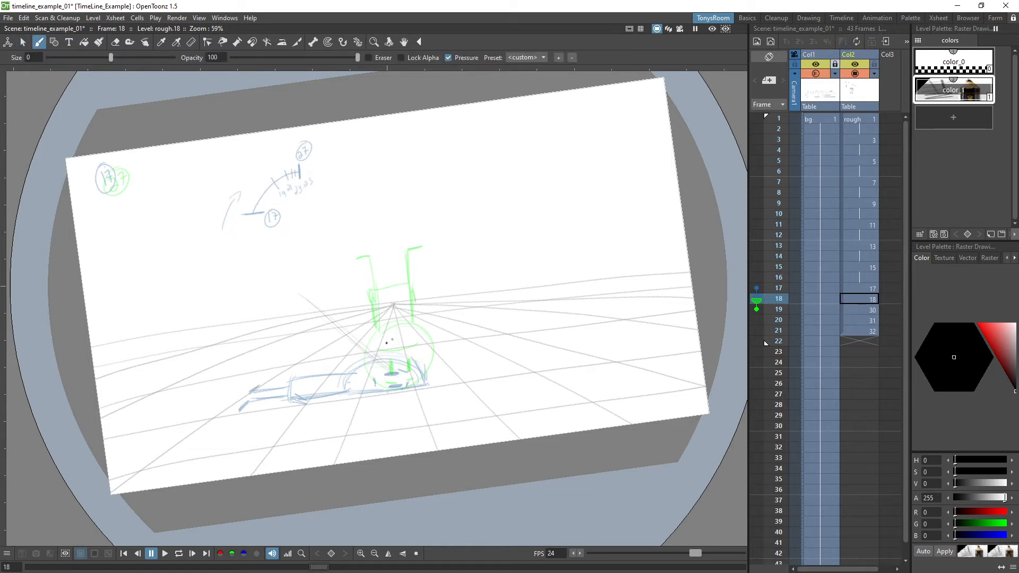
pyautogui.moveTo(372, 383)
pyautogui.mouseDown()
pyautogui.moveTo(377, 333)
pyautogui.moveTo(412, 369)
pyautogui.moveTo(357, 370)
pyautogui.moveTo(392, 329)
pyautogui.moveTo(402, 390)
pyautogui.moveTo(359, 378)
pyautogui.moveTo(375, 333)
pyautogui.moveTo(392, 338)
pyautogui.moveTo(376, 369)
pyautogui.moveTo(389, 361)
pyautogui.moveTo(366, 368)
pyautogui.mouseUp()
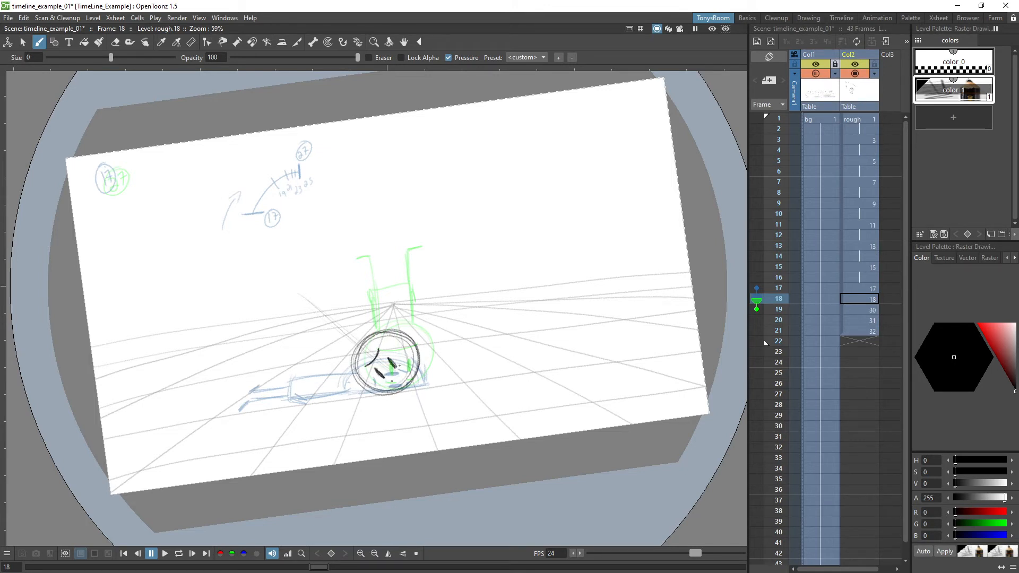
pyautogui.press('.')
pyautogui.press(',')
pyautogui.moveTo(403, 373); pyautogui.dragTo(402, 365)
# Step: Erase and redraw the tilted face on frame 18, and sketch a diagonal guide line for the body's direction
pyautogui.press('a')
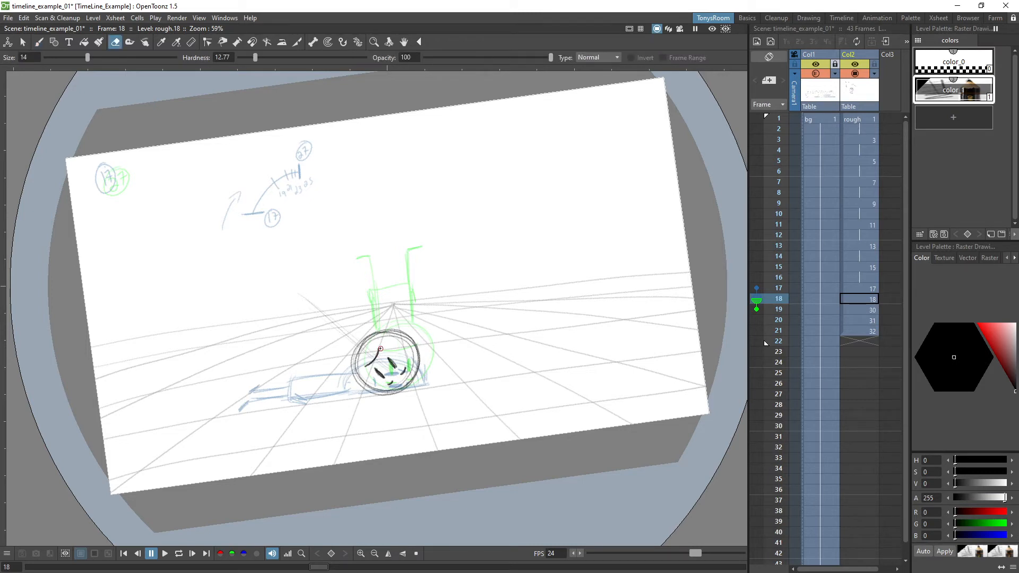
pyautogui.moveTo(381, 356)
pyautogui.mouseDown()
pyautogui.moveTo(393, 363)
pyautogui.moveTo(374, 367)
pyautogui.moveTo(402, 376)
pyautogui.moveTo(394, 381)
pyautogui.mouseUp()
pyautogui.press('b')
pyautogui.press('a')
pyautogui.press('b')
pyautogui.moveTo(329, 303)
pyautogui.mouseDown()
pyautogui.moveTo(387, 380)
pyautogui.moveTo(347, 319)
pyautogui.moveTo(390, 365)
pyautogui.moveTo(376, 347)
pyautogui.moveTo(392, 356)
pyautogui.moveTo(377, 375)
pyautogui.moveTo(394, 356)
pyautogui.moveTo(393, 379)
pyautogui.moveTo(377, 371)
pyautogui.moveTo(403, 368)
pyautogui.moveTo(384, 354)
pyautogui.mouseUp()
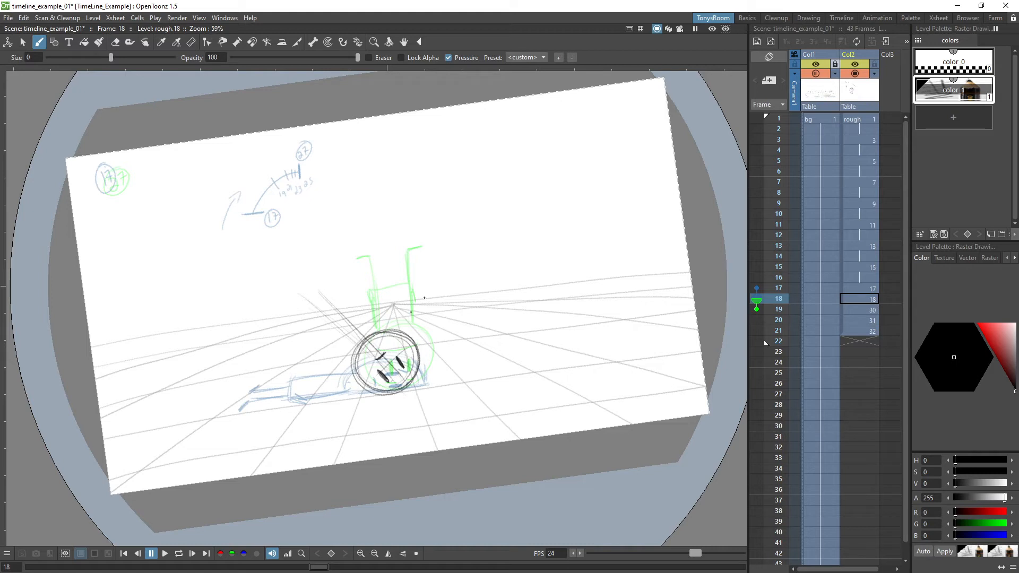
# Step: Add a short mouth stroke above the eyes of the upside-down face on frame 19
pyautogui.press('.')
pyautogui.press('a')
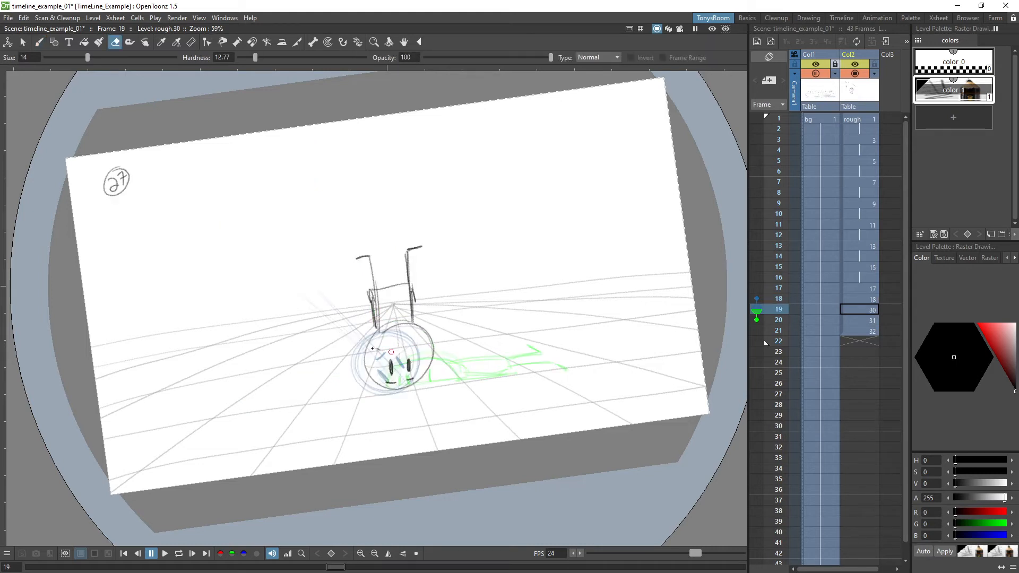
pyautogui.press('b')
pyautogui.moveTo(390, 351); pyautogui.dragTo(403, 350)
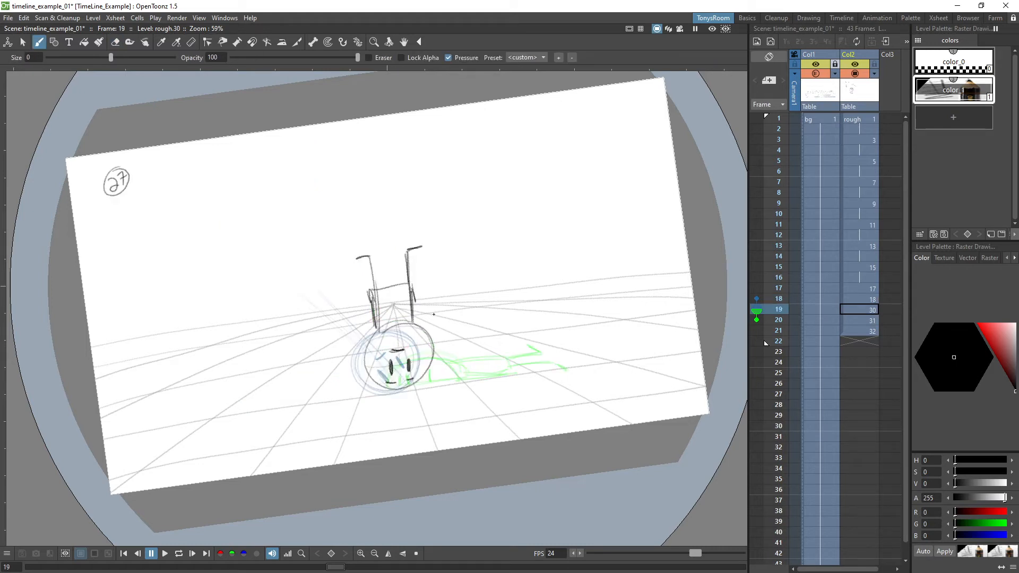
pyautogui.press('a')
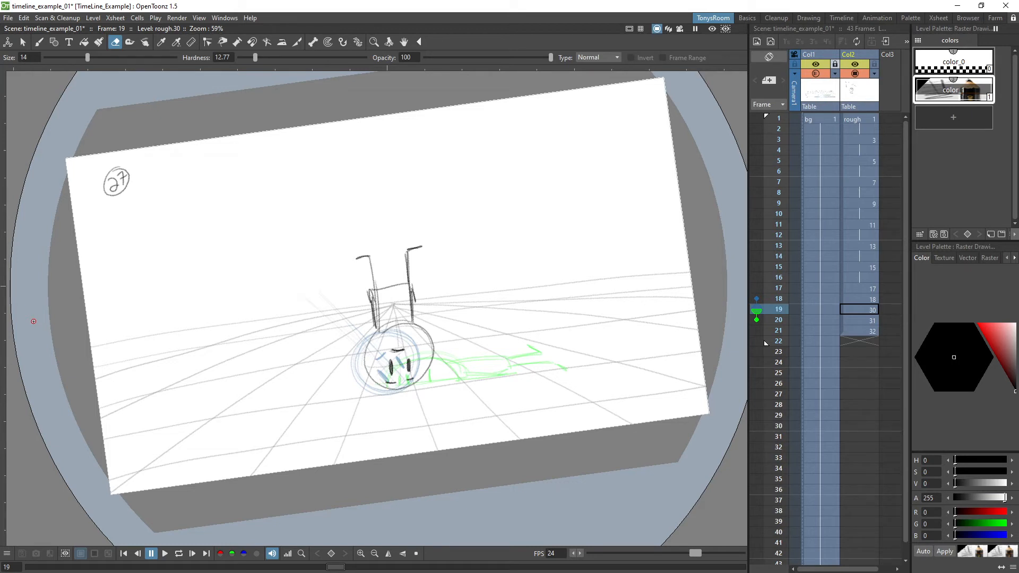
# Step: Flip between frames 17, 18 and 19 to examine how the head moves through the inbetween
pyautogui.press(',')
pyautogui.press('.')
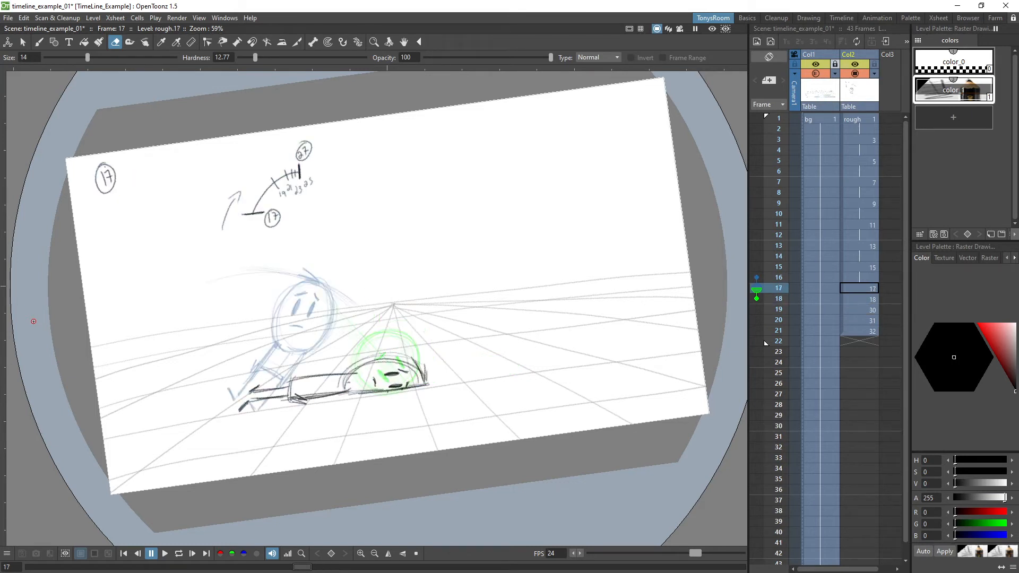
pyautogui.press(',')
pyautogui.press('.')
pyautogui.press(',')
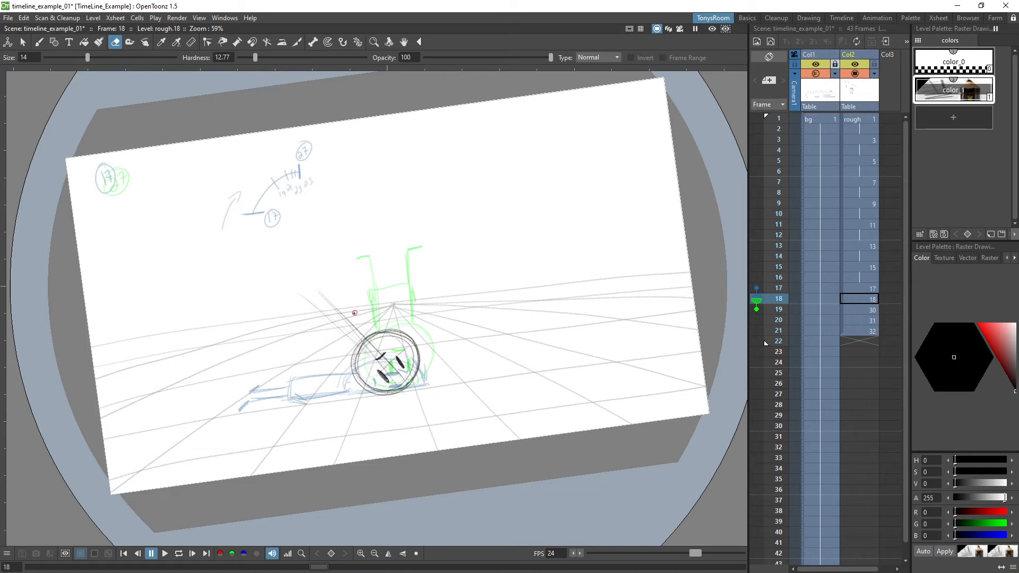
pyautogui.press('b')
pyautogui.press('.')
pyautogui.press(',')
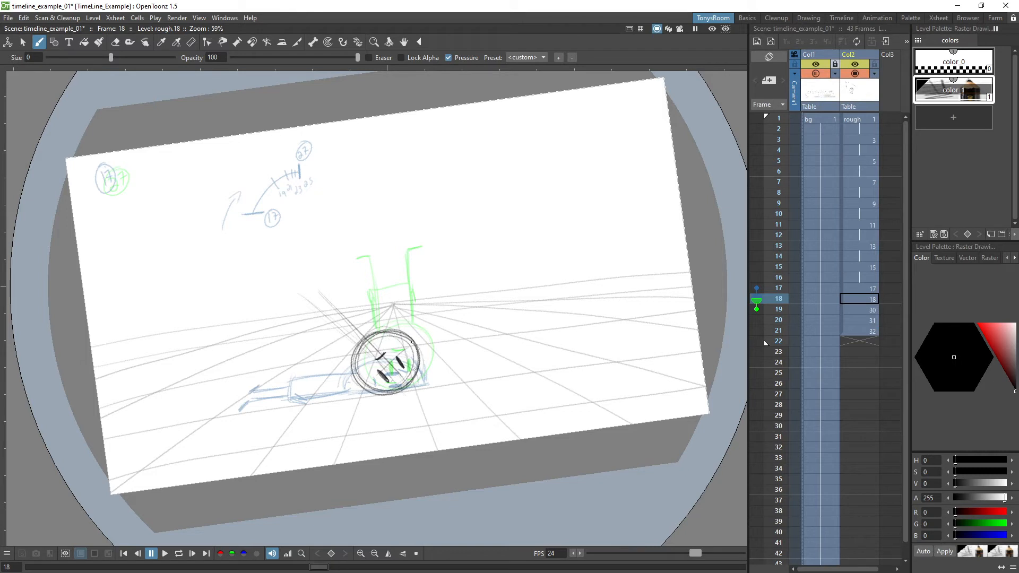
# Step: Sketch the tilted body on frame 18 with two side lines and a hip line, and undo the stray marks
pyautogui.moveTo(321, 319); pyautogui.dragTo(352, 350)
pyautogui.moveTo(349, 301)
pyautogui.mouseDown()
pyautogui.moveTo(351, 240)
pyautogui.moveTo(347, 303)
pyautogui.mouseUp()
pyautogui.moveTo(323, 328); pyautogui.dragTo(354, 301)
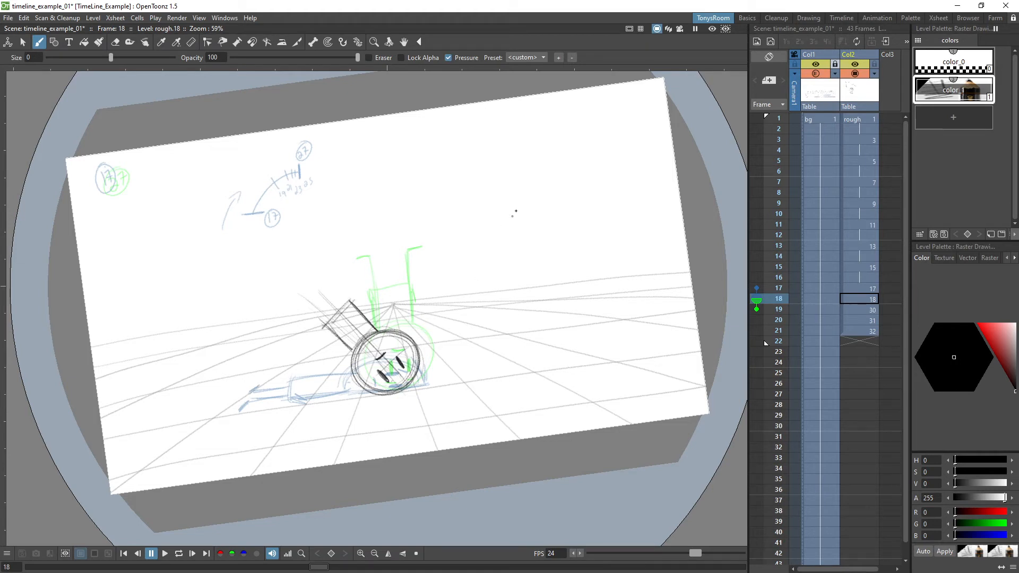
pyautogui.moveTo(547, 182); pyautogui.dragTo(562, 178)
pyautogui.hotkey('ctrl', 'z')
pyautogui.hotkey('ctrl', 'z')
# Step: Draw both legs with feet extending diagonally from the tilted body on frame 18, erasing and reworking the upper one
pyautogui.moveTo(300, 301); pyautogui.dragTo(329, 326)
pyautogui.moveTo(326, 284)
pyautogui.mouseDown()
pyautogui.moveTo(353, 307)
pyautogui.moveTo(295, 311)
pyautogui.moveTo(319, 292)
pyautogui.mouseUp()
pyautogui.press('a')
pyautogui.moveTo(319, 292); pyautogui.dragTo(339, 279)
pyautogui.press('b')
pyautogui.moveTo(328, 286)
pyautogui.mouseDown()
pyautogui.moveTo(347, 297)
pyautogui.moveTo(349, 350)
pyautogui.mouseUp()
pyautogui.press('a')
pyautogui.moveTo(344, 297)
pyautogui.mouseDown()
pyautogui.moveTo(333, 273)
pyautogui.moveTo(363, 316)
pyautogui.mouseUp()
pyautogui.press('b')
pyautogui.moveTo(328, 278)
pyautogui.mouseDown()
pyautogui.moveTo(366, 319)
pyautogui.moveTo(344, 274)
pyautogui.mouseUp()
# Step: Draw thick arm strokes along both sides of the tilted body on frame 18, and compare with the neighbouring drawing
pyautogui.moveTo(323, 327); pyautogui.dragTo(334, 335)
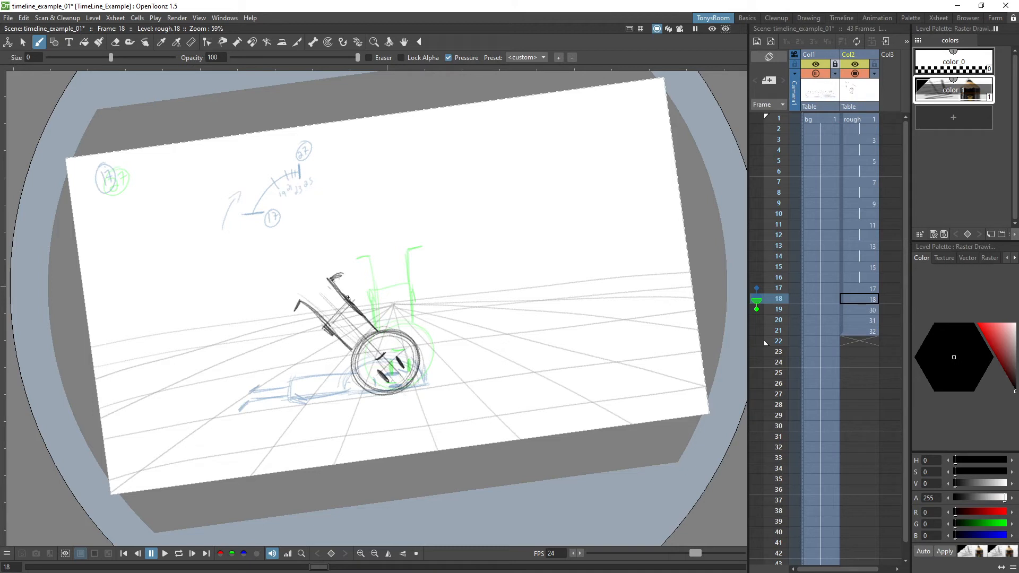
pyautogui.moveTo(348, 293); pyautogui.dragTo(358, 310)
pyautogui.moveTo(350, 295)
pyautogui.mouseDown()
pyautogui.moveTo(361, 310)
pyautogui.moveTo(353, 353)
pyautogui.moveTo(374, 330)
pyautogui.mouseUp()
pyautogui.moveTo(358, 302); pyautogui.dragTo(377, 331)
pyautogui.press('Up')
pyautogui.press('Down')
# Step: Draw light arcs on frame 18 tracing the feet's path between the lying and upside-down poses, and touch up the face
pyautogui.moveTo(250, 378); pyautogui.dragTo(326, 282)
pyautogui.moveTo(237, 402); pyautogui.dragTo(370, 257)
pyautogui.press('Up')
pyautogui.press('Down')
pyautogui.press('e')
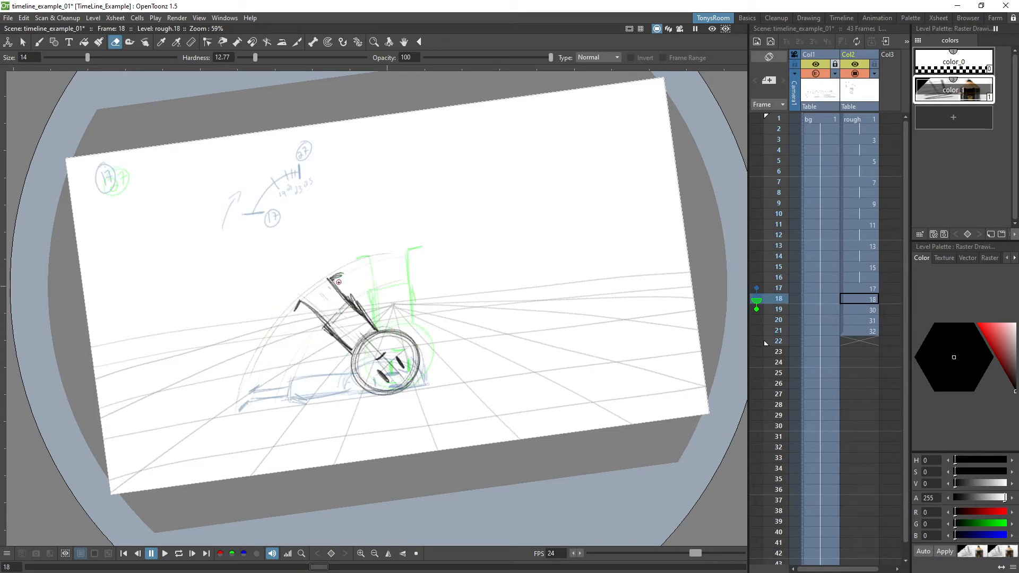
pyautogui.press('b')
pyautogui.moveTo(388, 389); pyautogui.dragTo(395, 382)
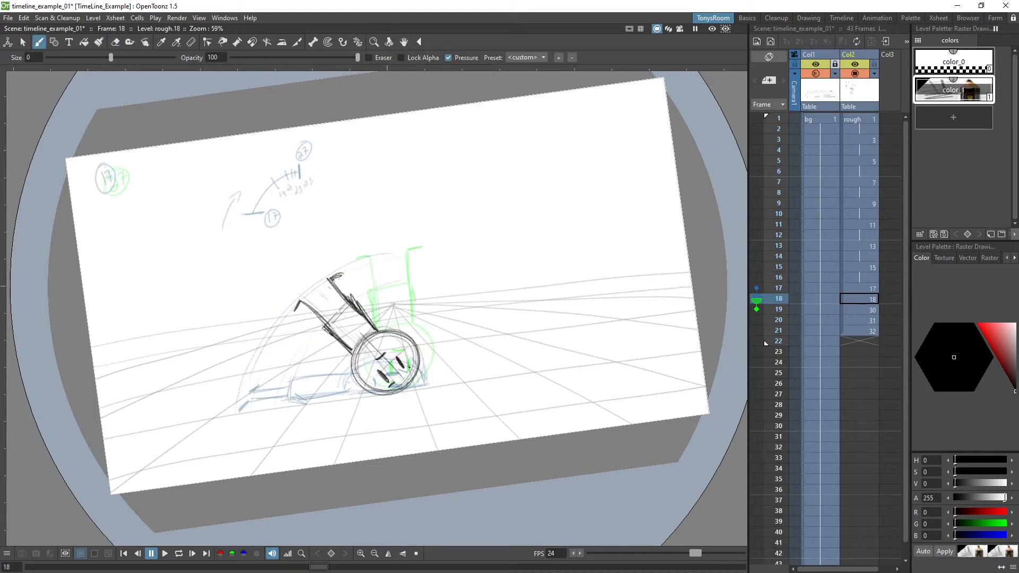
# Step: Flip through frames 17 to 19 to check the inbetween against the two key poses
pyautogui.press('.')
pyautogui.press('.')
pyautogui.press('.')
pyautogui.press('.')
pyautogui.press('.')
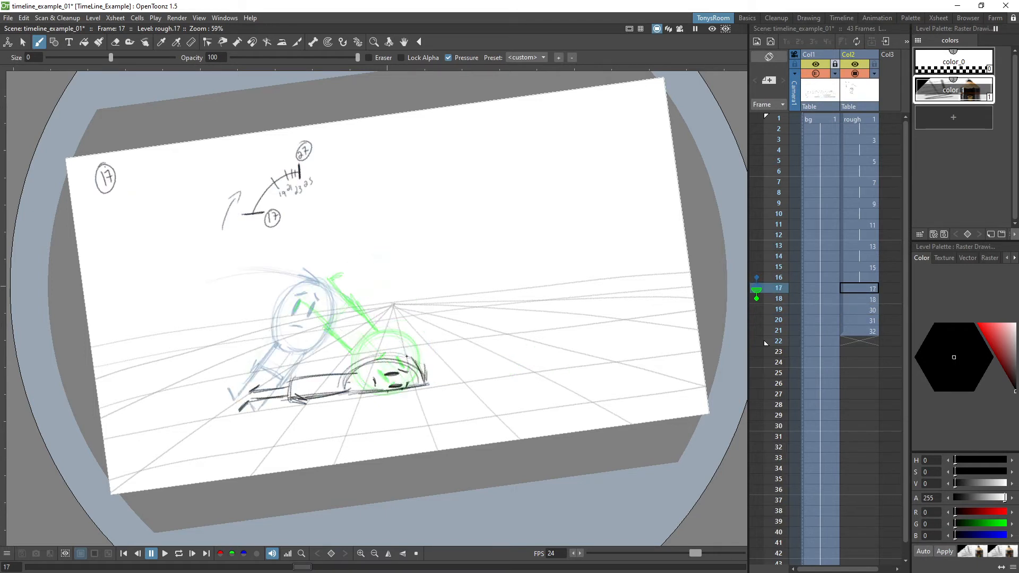
pyautogui.press('.')
pyautogui.press('.')
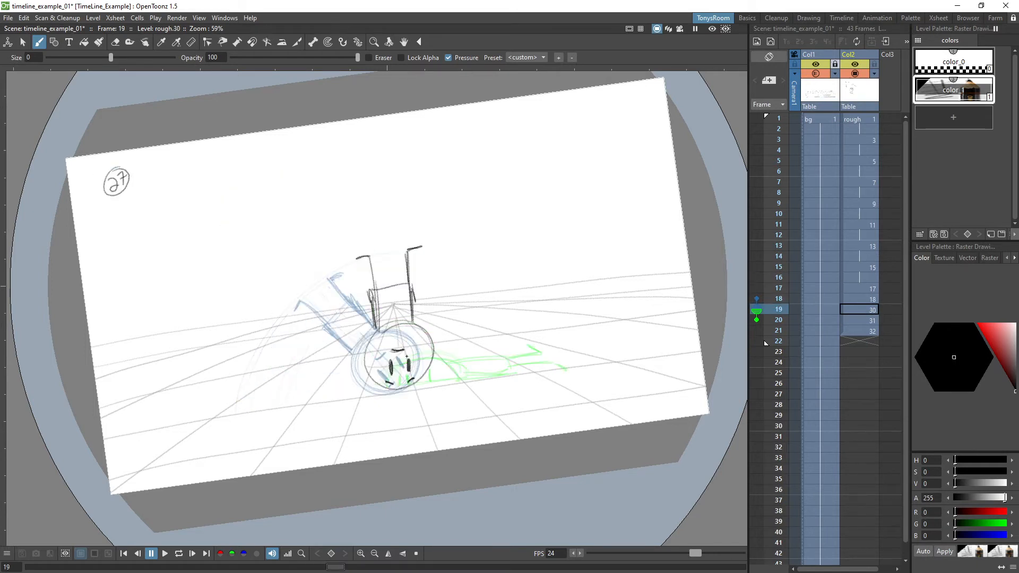
# Step: Hold drawing 18 for one more frame, and start a new blank drawing on frame 19 of the rough column
pyautogui.press('.')
pyautogui.press("'")
pyautogui.click(869, 310)
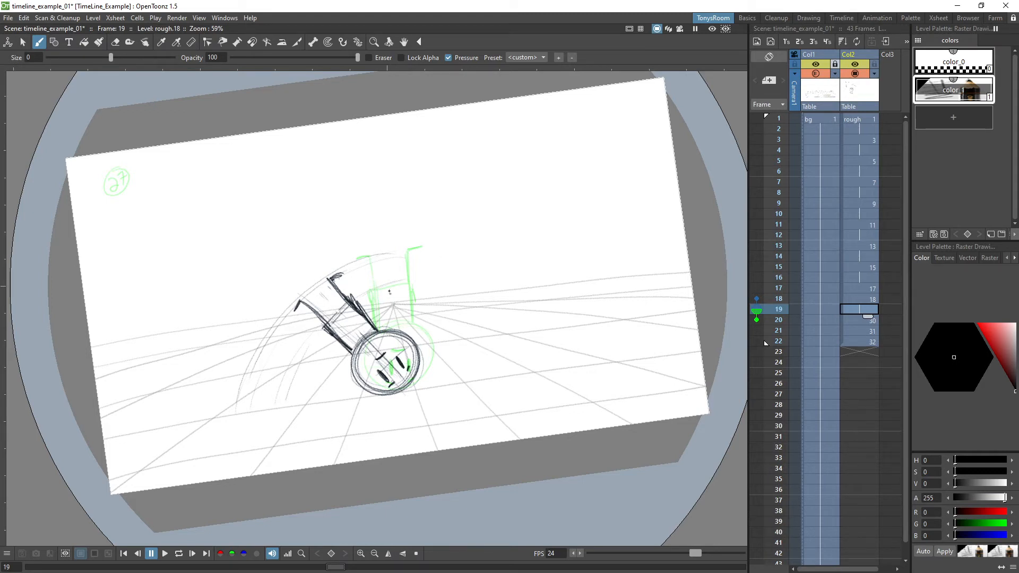
pyautogui.click(387, 344)
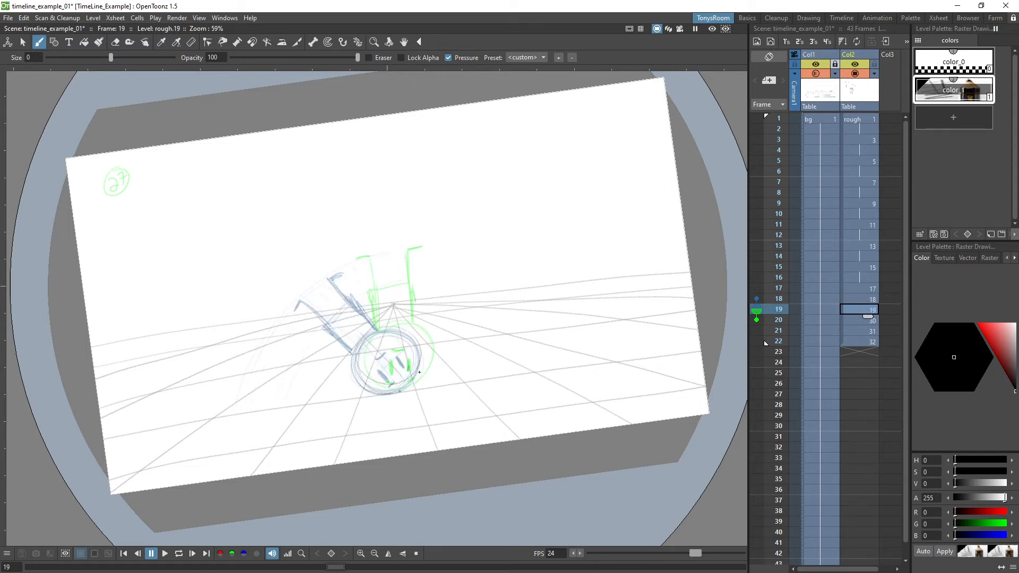
# Step: Draw the head circle on frame 19 between the onion-skinned heads, and flip through the neighbouring frames
pyautogui.moveTo(392, 390)
pyautogui.mouseDown()
pyautogui.moveTo(419, 368)
pyautogui.moveTo(382, 330)
pyautogui.moveTo(367, 344)
pyautogui.moveTo(403, 328)
pyautogui.mouseUp()
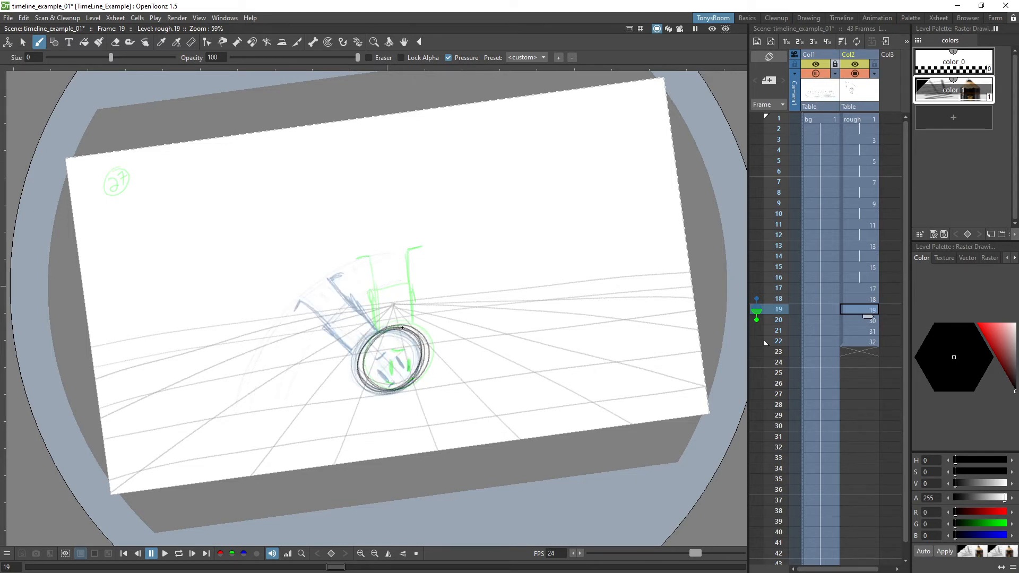
pyautogui.press(',')
pyautogui.press(',')
pyautogui.press('.')
pyautogui.press('.')
# Step: Number the inbetweens 19 on frame 18 and 21 on frame 19, and draw the tilted face on frame 19
pyautogui.moveTo(129, 184)
pyautogui.mouseDown()
pyautogui.moveTo(139, 195)
pyautogui.moveTo(116, 209)
pyautogui.mouseUp()
pyautogui.press(',')
pyautogui.press('.')
pyautogui.moveTo(390, 367)
pyautogui.mouseDown()
pyautogui.moveTo(383, 376)
pyautogui.moveTo(402, 367)
pyautogui.moveTo(394, 351)
pyautogui.moveTo(395, 381)
pyautogui.mouseUp()
pyautogui.hotkey('ctrl', 'z')
# Step: Draw the curved legs with feet, the hip line and the arms on frame 19
pyautogui.moveTo(315, 295)
pyautogui.mouseDown()
pyautogui.moveTo(364, 353)
pyautogui.moveTo(310, 297)
pyautogui.moveTo(355, 280)
pyautogui.moveTo(398, 331)
pyautogui.moveTo(357, 265)
pyautogui.mouseUp()
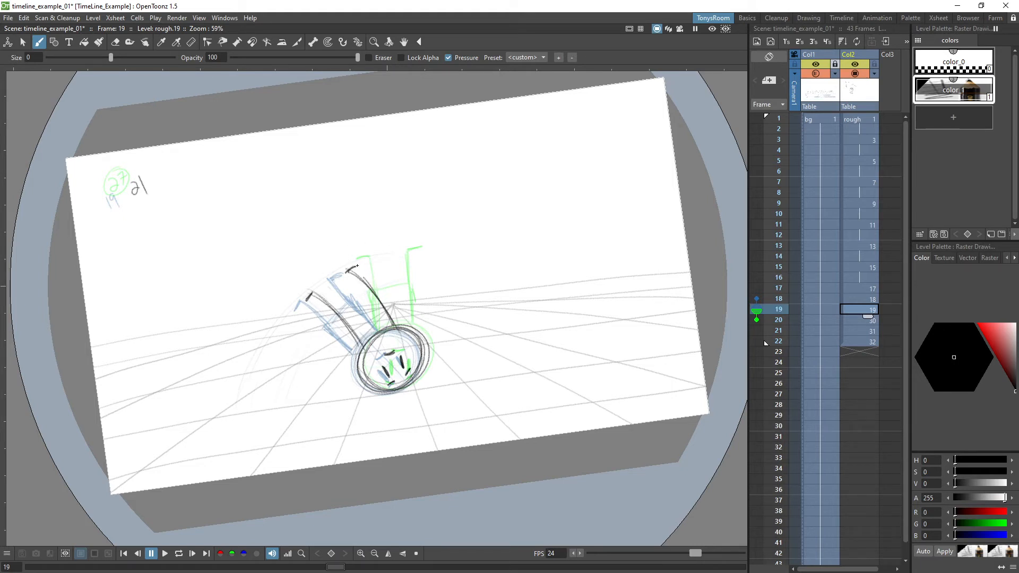
pyautogui.moveTo(348, 314)
pyautogui.mouseDown()
pyautogui.moveTo(376, 296)
pyautogui.moveTo(348, 315)
pyautogui.moveTo(365, 351)
pyautogui.mouseUp()
pyautogui.moveTo(367, 284)
pyautogui.mouseDown()
pyautogui.moveTo(393, 324)
pyautogui.moveTo(360, 347)
pyautogui.moveTo(346, 333)
pyautogui.moveTo(400, 329)
pyautogui.mouseUp()
# Step: Flip back and forth between frames 17 and 20 to examine the spacing of the two inbetweens
pyautogui.press('Up')
pyautogui.press('Down')
pyautogui.press('Down')
pyautogui.press('Up')
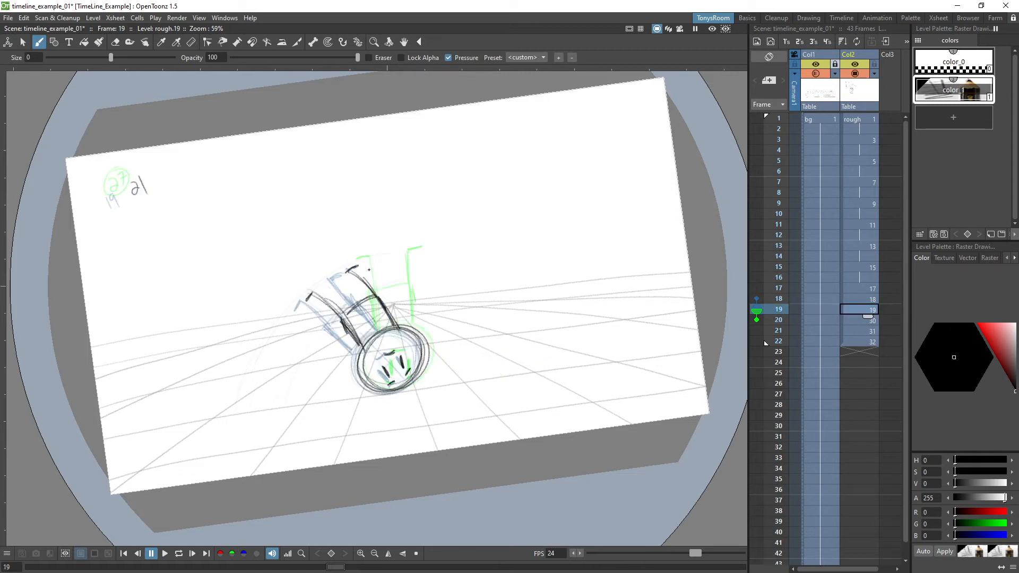
pyautogui.press('Up')
pyautogui.press('Down')
pyautogui.press('Up')
pyautogui.press('Up')
pyautogui.press('Down')
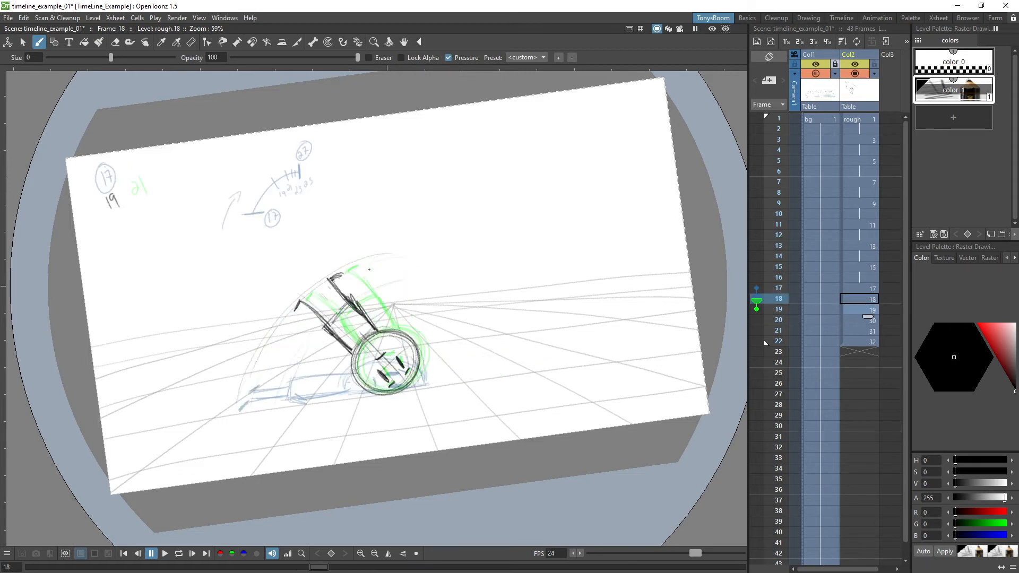
pyautogui.press('Down')
pyautogui.press('Up')
pyautogui.press('Up')
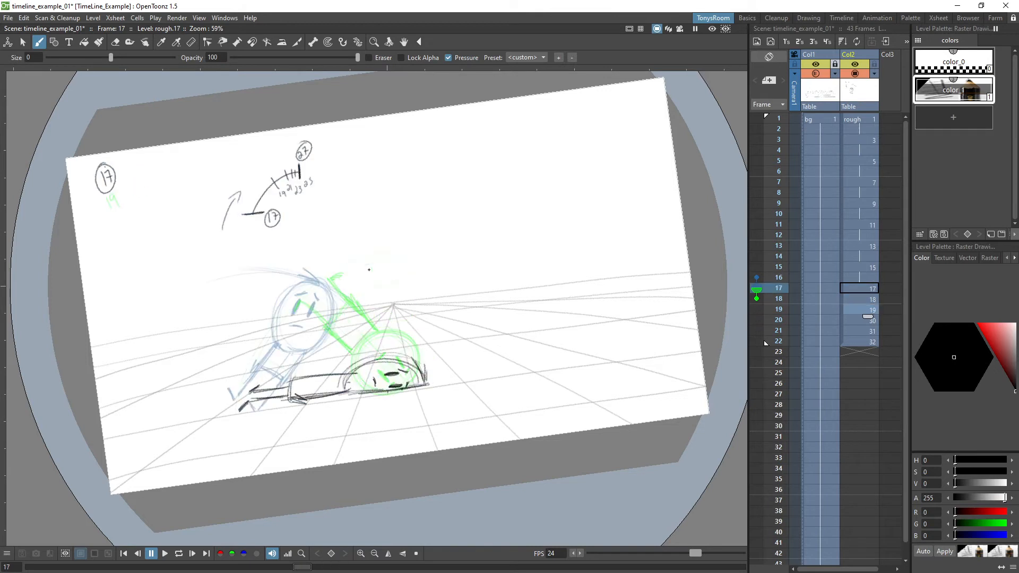
# Step: Erase the feet and lower legs on frame 18 and redraw them bent back so they drag behind the motion
pyautogui.press('Down')
pyautogui.press('a')
pyautogui.moveTo(304, 313)
pyautogui.mouseDown()
pyautogui.moveTo(306, 292)
pyautogui.moveTo(330, 334)
pyautogui.moveTo(288, 325)
pyautogui.moveTo(293, 313)
pyautogui.mouseUp()
pyautogui.press('b')
pyautogui.press('s')
pyautogui.moveTo(326, 275)
pyautogui.mouseDown()
pyautogui.moveTo(353, 305)
pyautogui.moveTo(320, 269)
pyautogui.mouseUp()
pyautogui.press('a')
pyautogui.press('b')
pyautogui.hotkey('ctrl', 'z')
# Step: Rework the feet and lower legs on frame 19 to drag behind the motion, and restore the arm and hip line
pyautogui.press('Up')
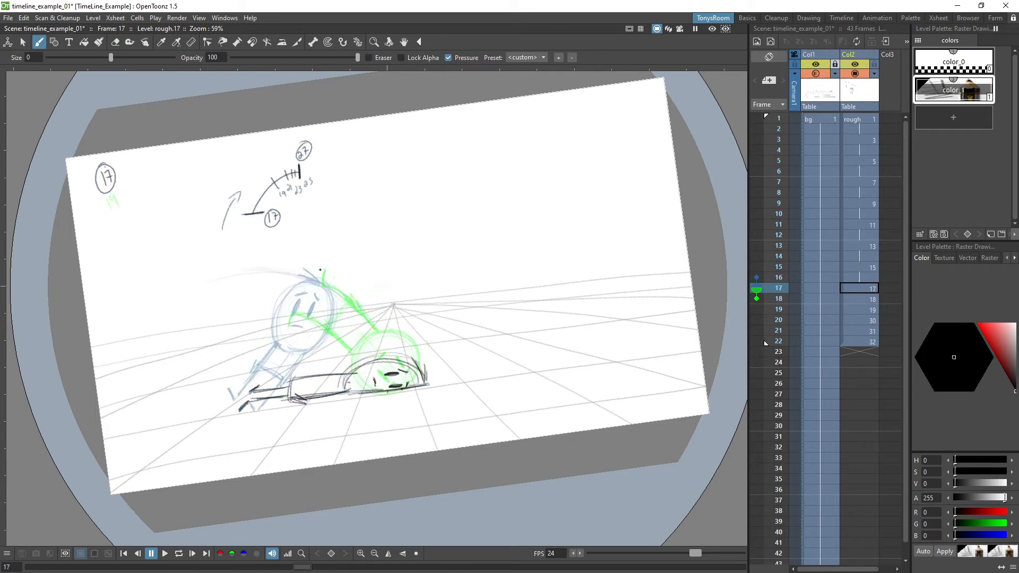
pyautogui.press('Down')
pyautogui.press('Down')
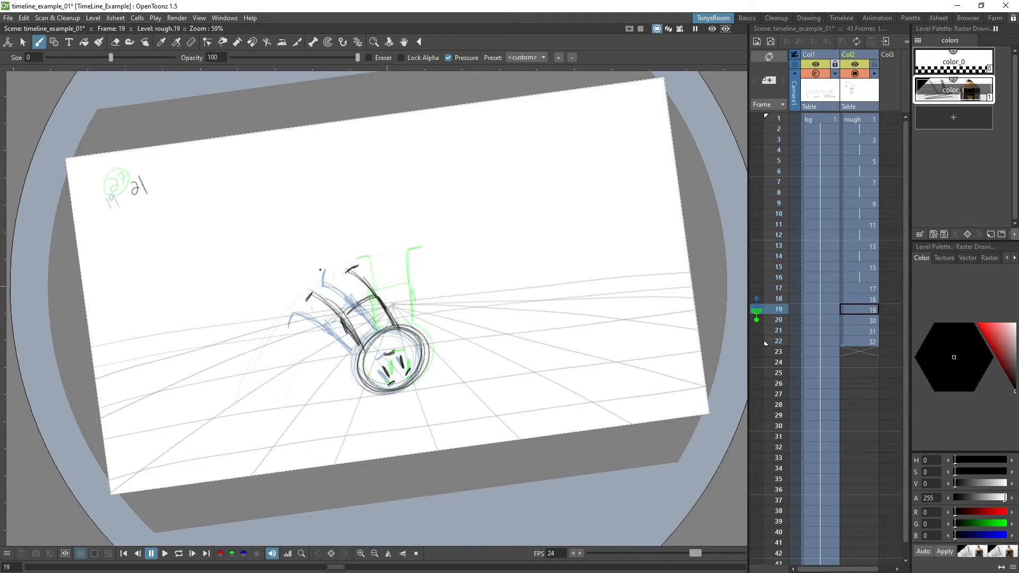
pyautogui.press('a')
pyautogui.moveTo(359, 263)
pyautogui.mouseDown()
pyautogui.moveTo(352, 276)
pyautogui.moveTo(357, 262)
pyautogui.moveTo(371, 287)
pyautogui.moveTo(364, 254)
pyautogui.mouseUp()
pyautogui.press('b')
pyautogui.press('a')
pyautogui.moveTo(322, 294)
pyautogui.mouseDown()
pyautogui.moveTo(334, 305)
pyautogui.moveTo(315, 294)
pyautogui.moveTo(355, 336)
pyautogui.mouseUp()
pyautogui.press('b')
pyautogui.moveTo(340, 317); pyautogui.dragTo(357, 305)
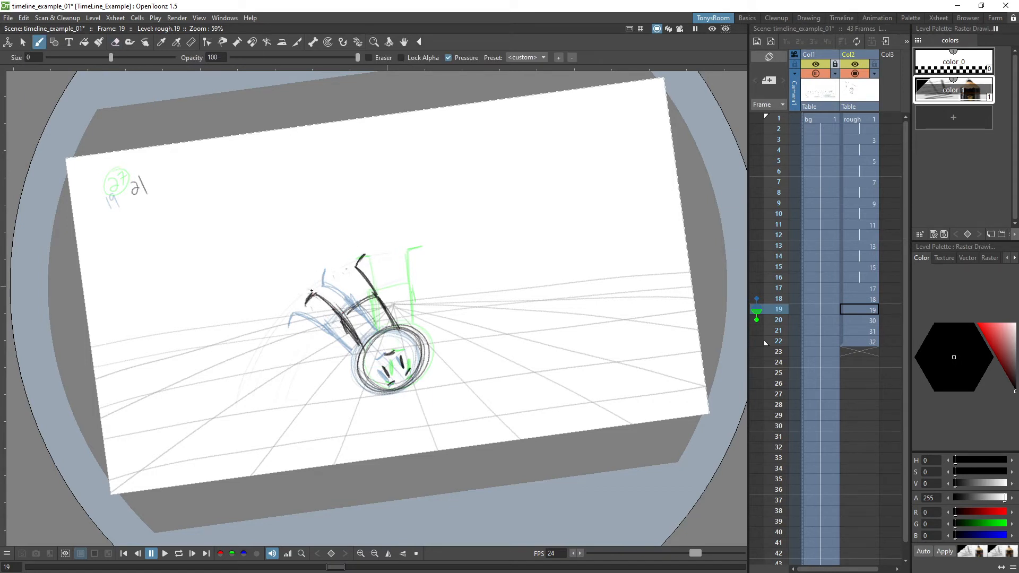
# Step: Flip through frames 17 to 20 to check the flow of the reworked legs
pyautogui.press('.')
pyautogui.press('.')
pyautogui.press(',')
pyautogui.press(',')
pyautogui.press(',')
pyautogui.press(',')
pyautogui.press('.')
pyautogui.press('.')
pyautogui.press('.')
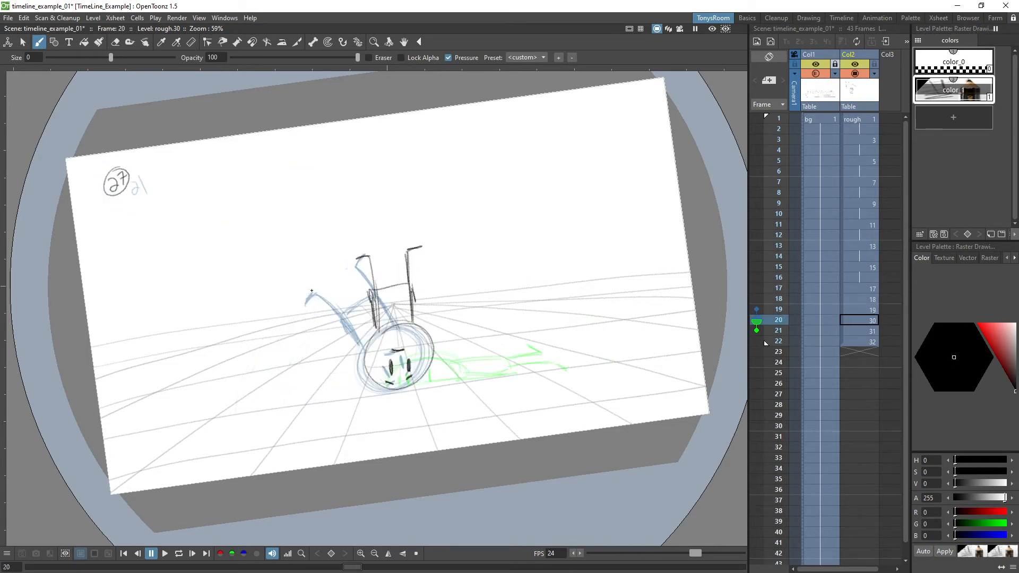
pyautogui.press(',')
pyautogui.press(',')
pyautogui.press(',')
# Step: Extend drawings 17, 18 and 19 in the rough column so each holds for two frames
pyautogui.press("'")
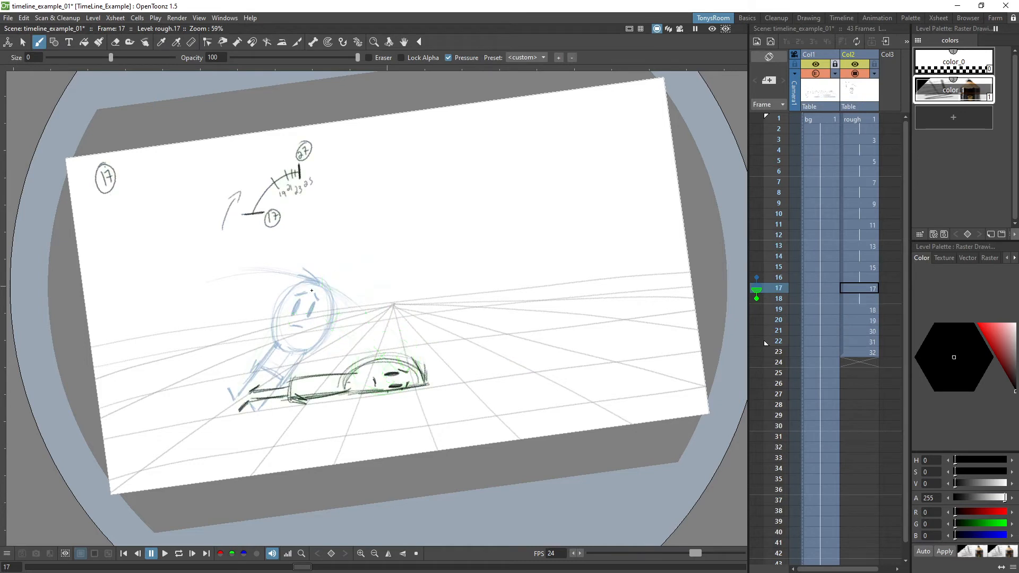
pyautogui.press('.')
pyautogui.press('.')
pyautogui.press("'")
pyautogui.press('.')
pyautogui.press('.')
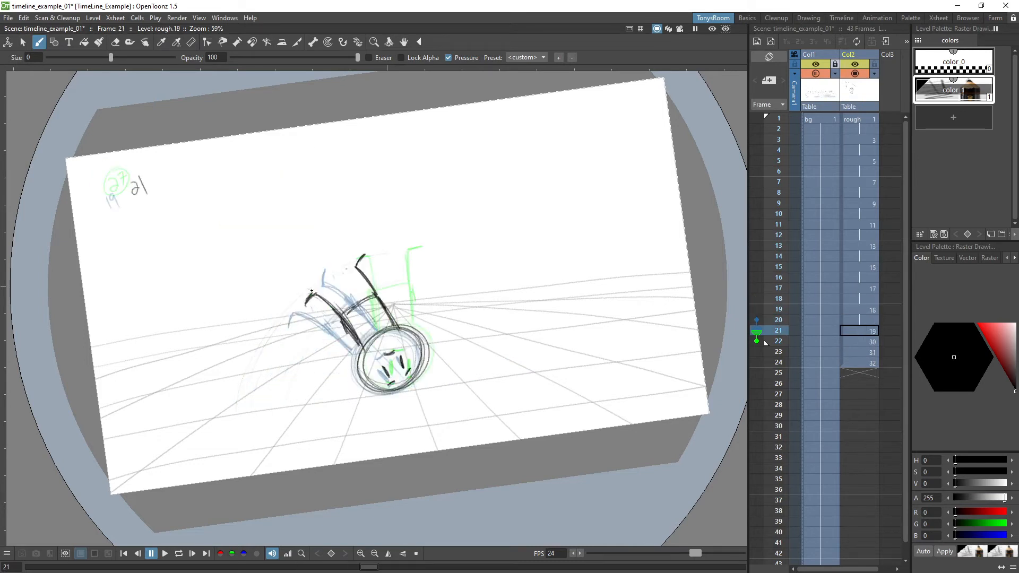
pyautogui.press("'")
# Step: Extend the upside-down key drawing on frame 23 so it holds through frame 35
pyautogui.press('.')
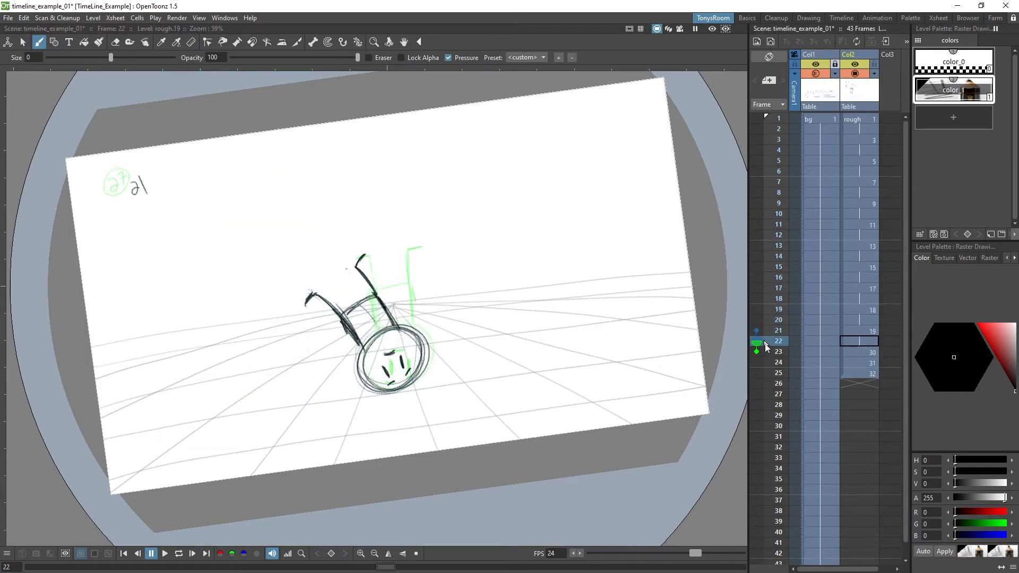
pyautogui.press('.')
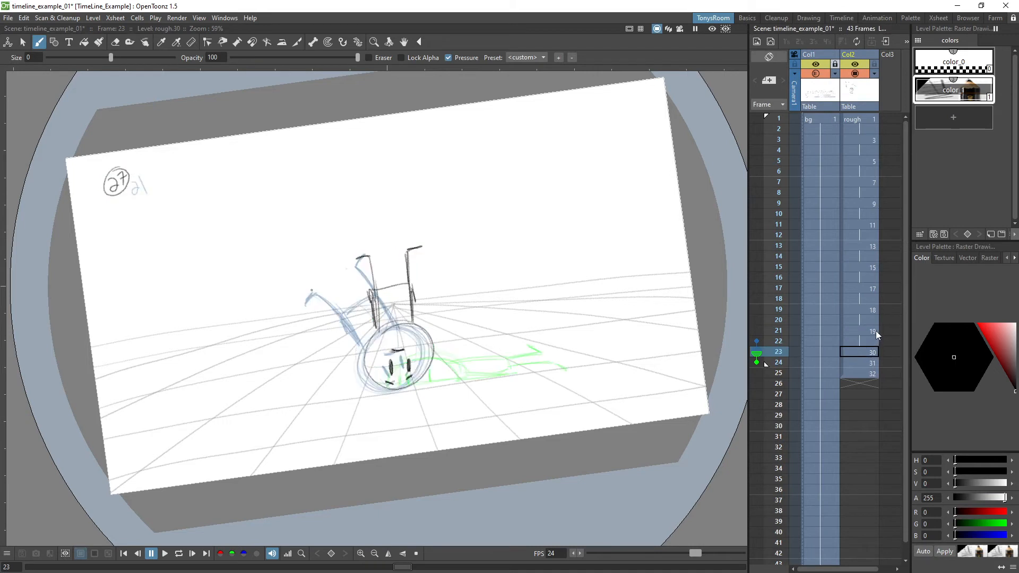
pyautogui.press("'")
pyautogui.press("'")
pyautogui.press("'")
pyautogui.press("'")
pyautogui.press("'")
pyautogui.press("'")
pyautogui.press("'")
pyautogui.press("'")
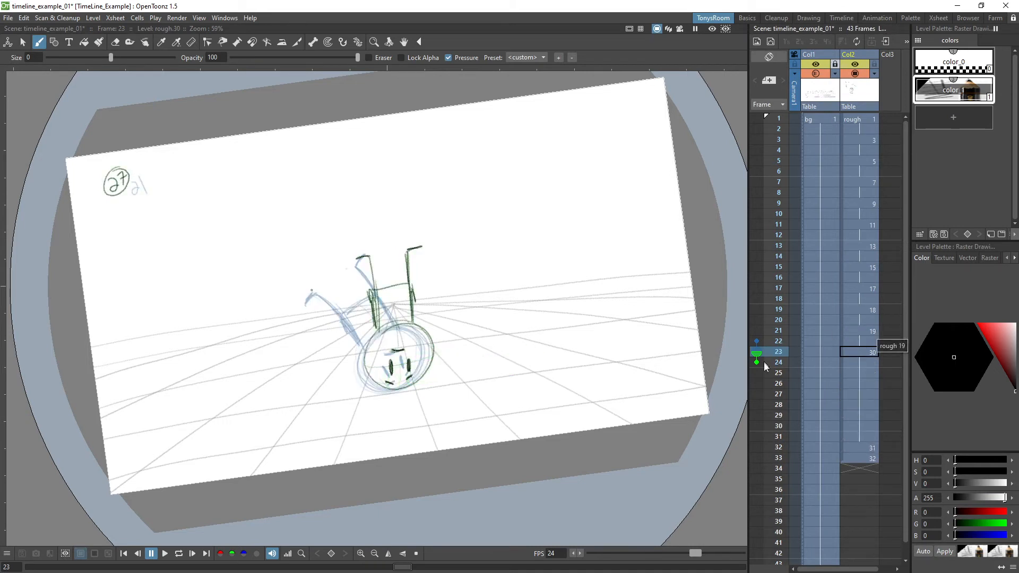
pyautogui.press("'")
pyautogui.press("'")
pyautogui.press("'")
pyautogui.press("'")
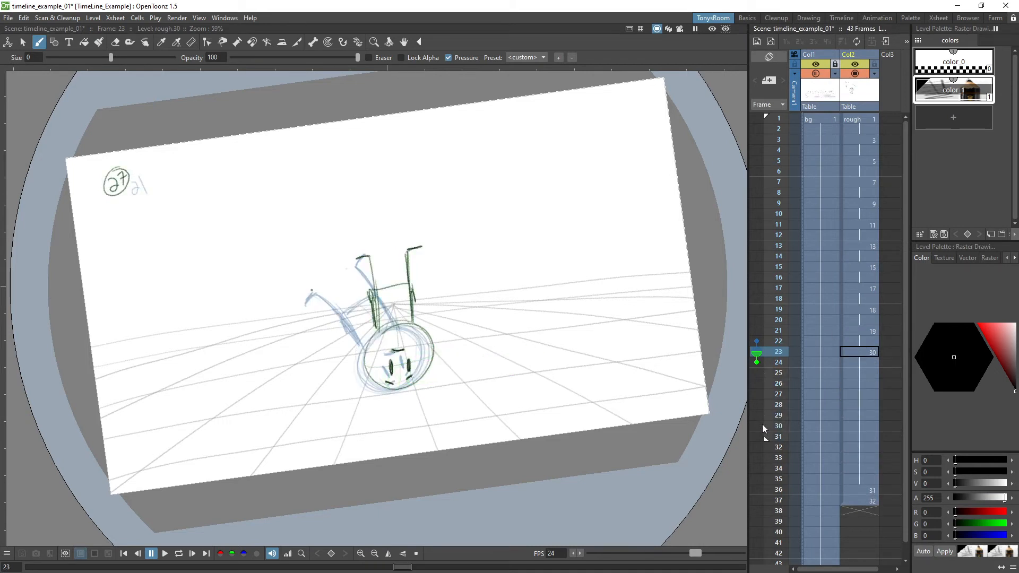
# Step: Play the animation in a loop to review the timing of the tumble, and stop the playback
pyautogui.press('l')
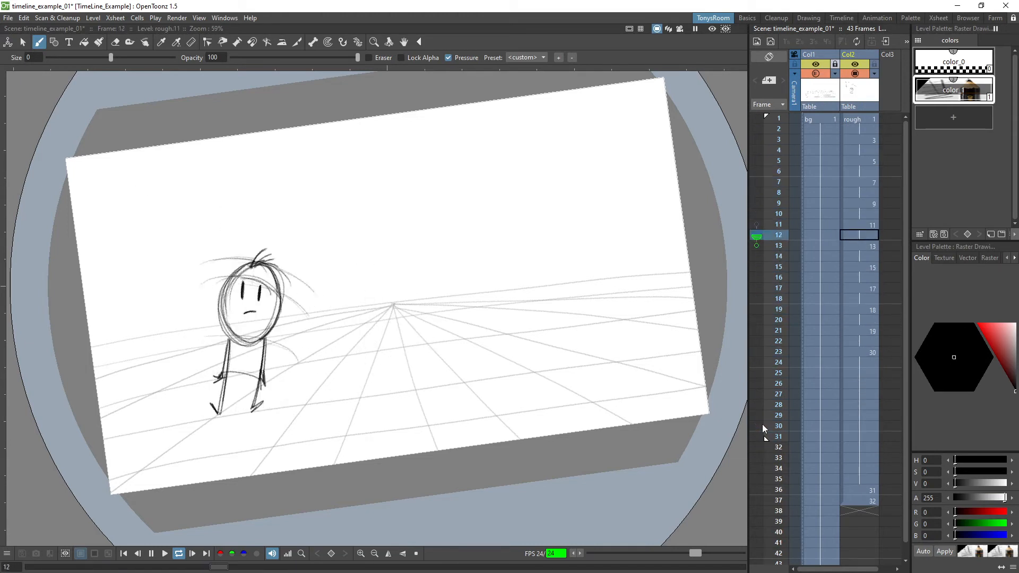
pyautogui.press('l')
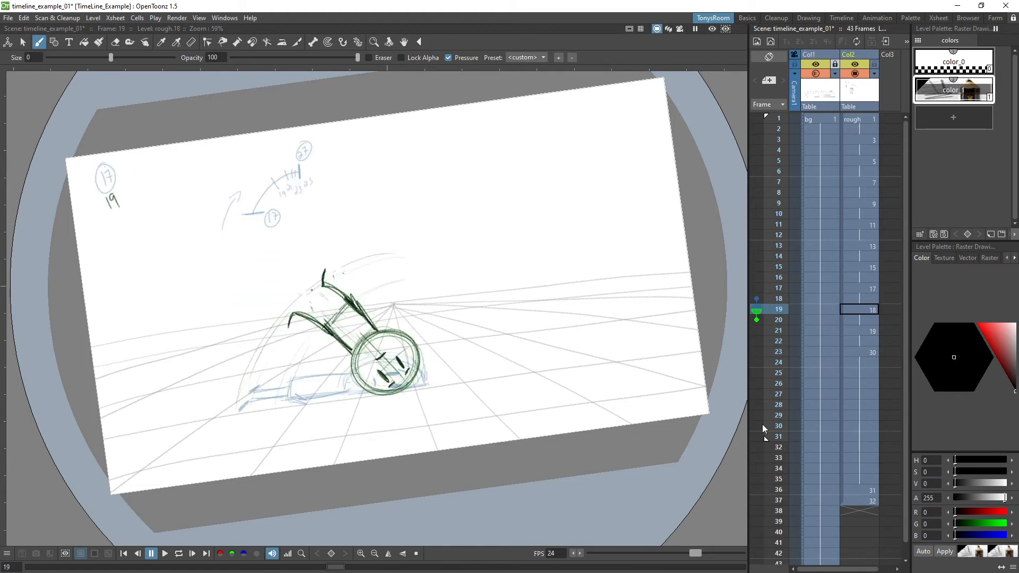
# Step: Hold drawing 19 for two more frames in the rough column and start a new drawing on frame 23
pyautogui.press('Up')
pyautogui.press('Up')
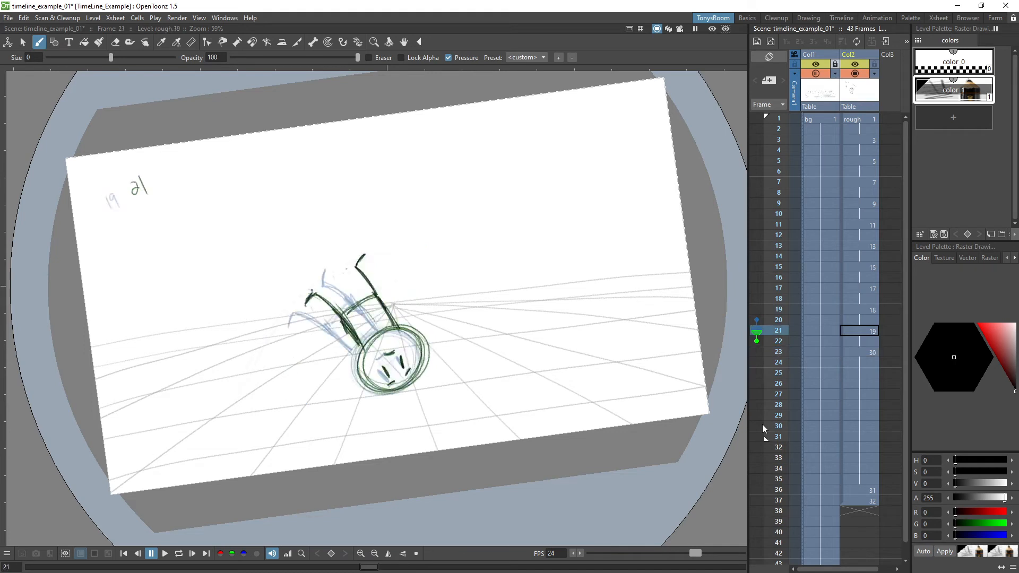
pyautogui.press('Down')
pyautogui.press('Down')
pyautogui.press('Up')
pyautogui.press('Up')
pyautogui.press("'")
pyautogui.press("'")
pyautogui.press('Down')
pyautogui.press('Down')
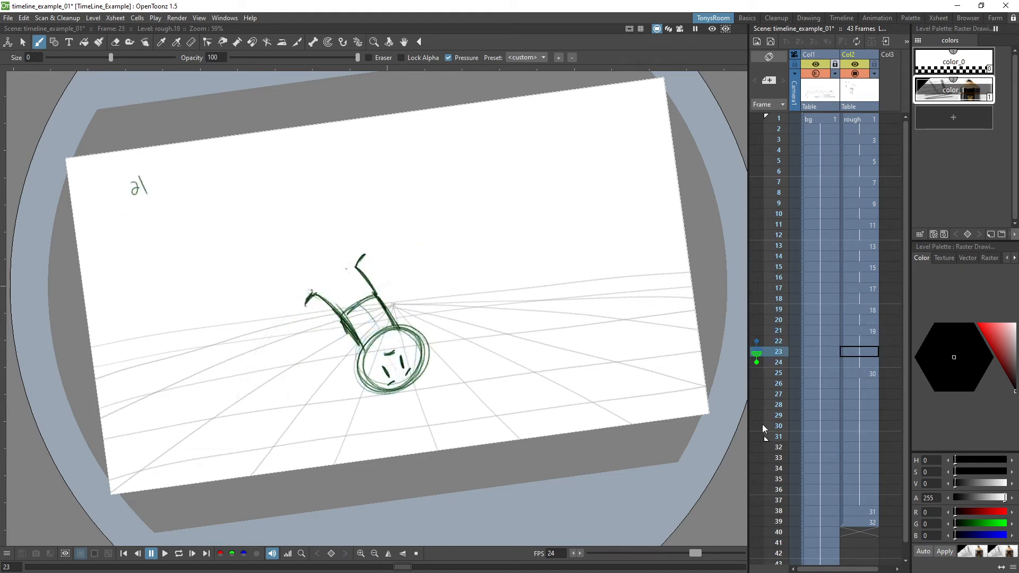
pyautogui.click(402, 298)
# Step: Set the onion skin to show the drawings on frames 21 and 25 around frame 23
pyautogui.click(757, 373)
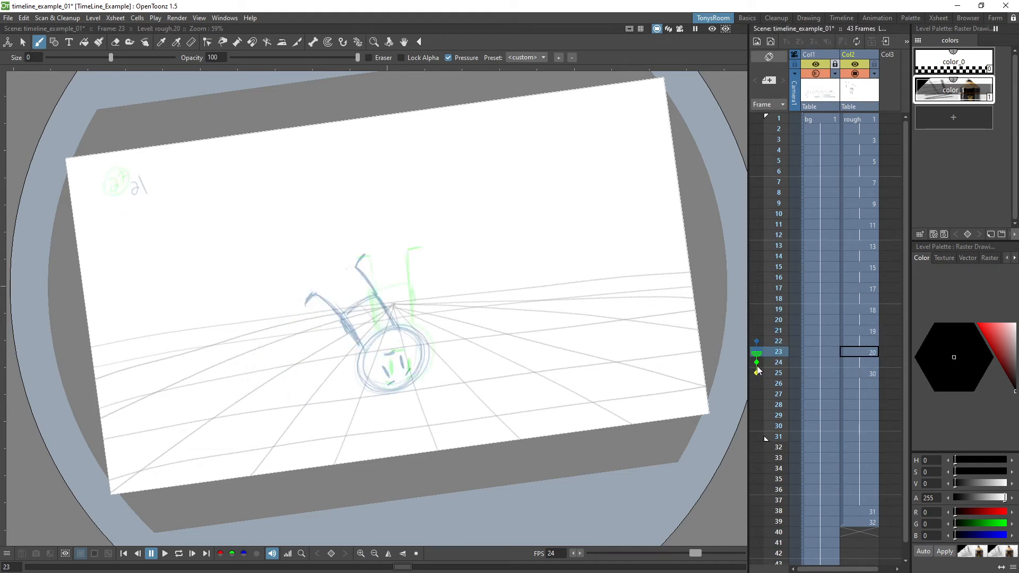
pyautogui.click(757, 362)
pyautogui.click(757, 341)
pyautogui.click(757, 331)
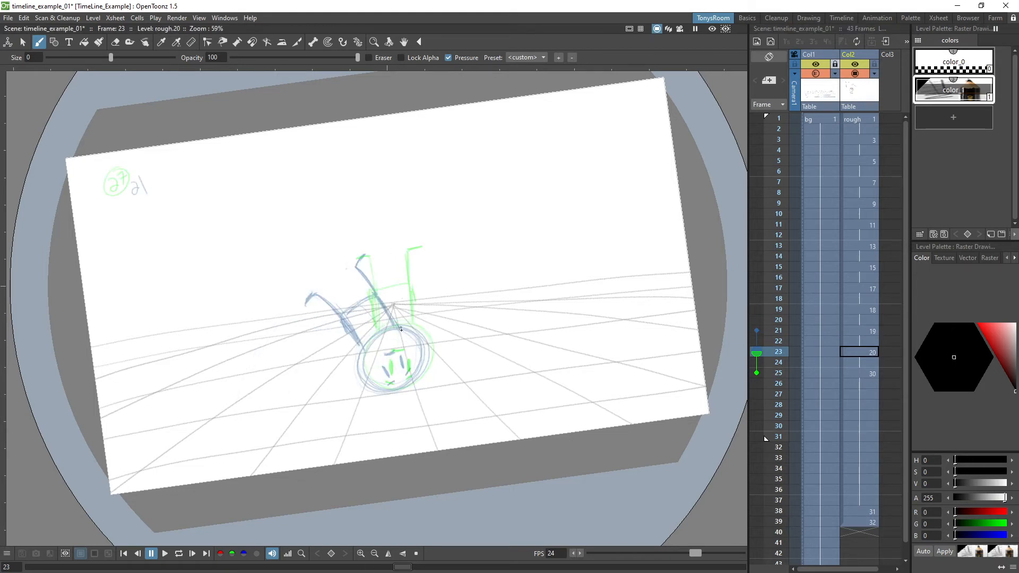
# Step: Sketch the inbetween's head, face, torso and bent leg on frame 23 between the two onion-skinned poses
pyautogui.moveTo(415, 376)
pyautogui.mouseDown()
pyautogui.moveTo(375, 388)
pyautogui.moveTo(417, 378)
pyautogui.moveTo(375, 339)
pyautogui.moveTo(406, 370)
pyautogui.mouseUp()
pyautogui.moveTo(404, 358); pyautogui.dragTo(398, 381)
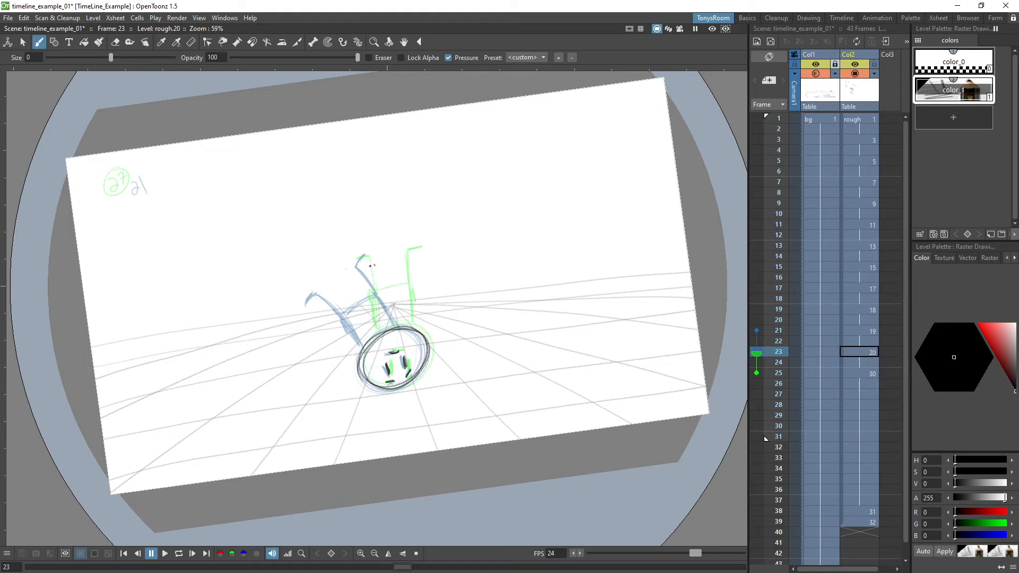
pyautogui.moveTo(356, 310); pyautogui.dragTo(369, 344)
pyautogui.moveTo(396, 297)
pyautogui.mouseDown()
pyautogui.moveTo(407, 329)
pyautogui.moveTo(395, 291)
pyautogui.moveTo(369, 351)
pyautogui.mouseUp()
pyautogui.moveTo(356, 309)
pyautogui.mouseDown()
pyautogui.moveTo(327, 287)
pyautogui.moveTo(354, 310)
pyautogui.mouseUp()
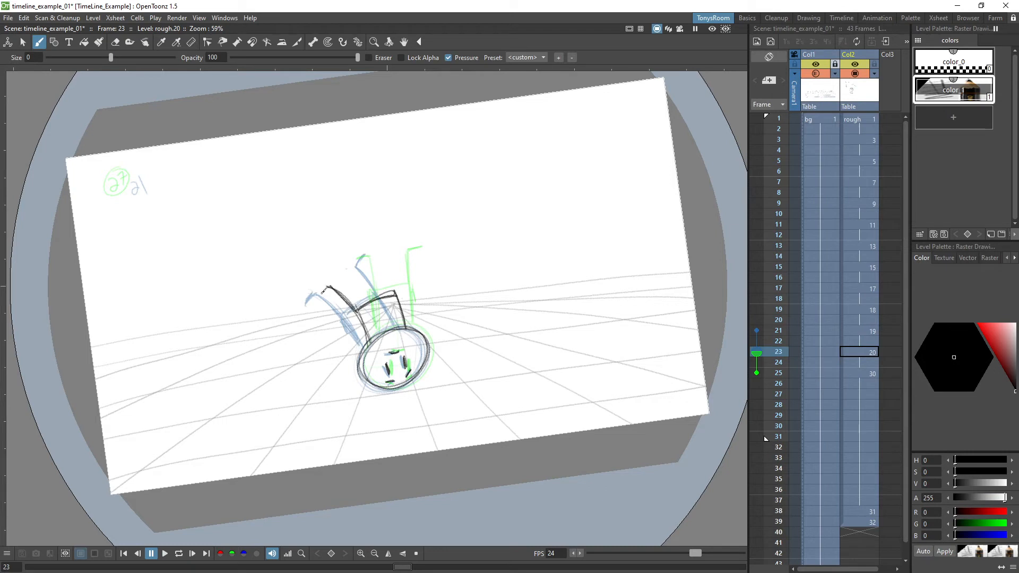
# Step: Undo the last stroke on frame 23 and rework the legs, flipping against the neighbouring drawings
pyautogui.hotkey('ctrl', 'z')
pyautogui.moveTo(325, 285)
pyautogui.mouseDown()
pyautogui.moveTo(349, 306)
pyautogui.moveTo(377, 259)
pyautogui.moveTo(398, 300)
pyautogui.moveTo(359, 320)
pyautogui.moveTo(367, 349)
pyautogui.mouseUp()
pyautogui.press(',')
pyautogui.press('.')
pyautogui.press(',')
pyautogui.press('.')
pyautogui.moveTo(398, 293)
pyautogui.mouseDown()
pyautogui.moveTo(408, 329)
pyautogui.moveTo(370, 342)
pyautogui.mouseUp()
# Step: Flip back and forth through the drawings from frame 17 to 25 to check the flow of the new inbetween
pyautogui.press(',')
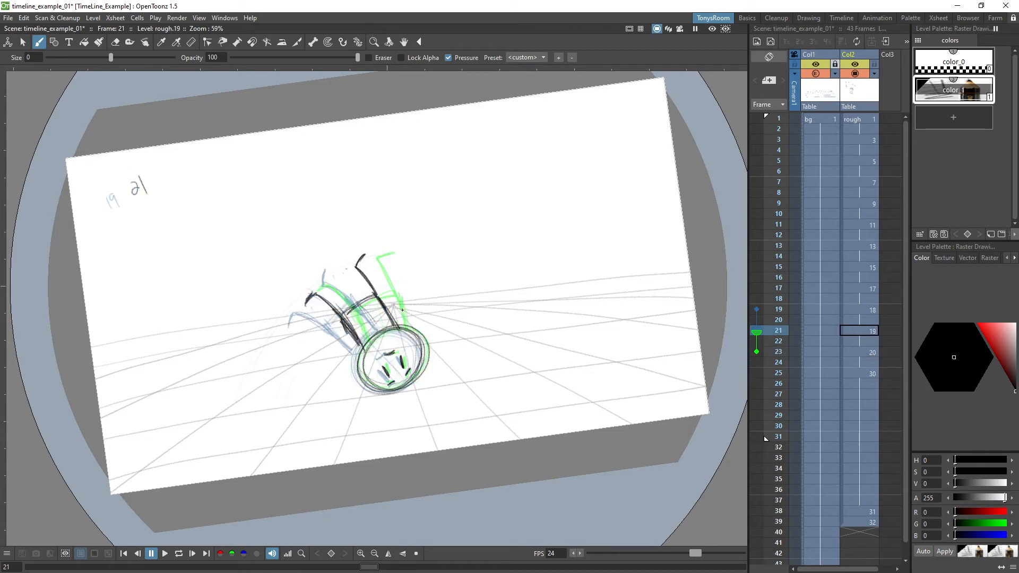
pyautogui.press('.')
pyautogui.press('.')
pyautogui.press(',')
pyautogui.click(864, 330)
pyautogui.press(',')
pyautogui.press('.')
pyautogui.press('.')
pyautogui.press('.')
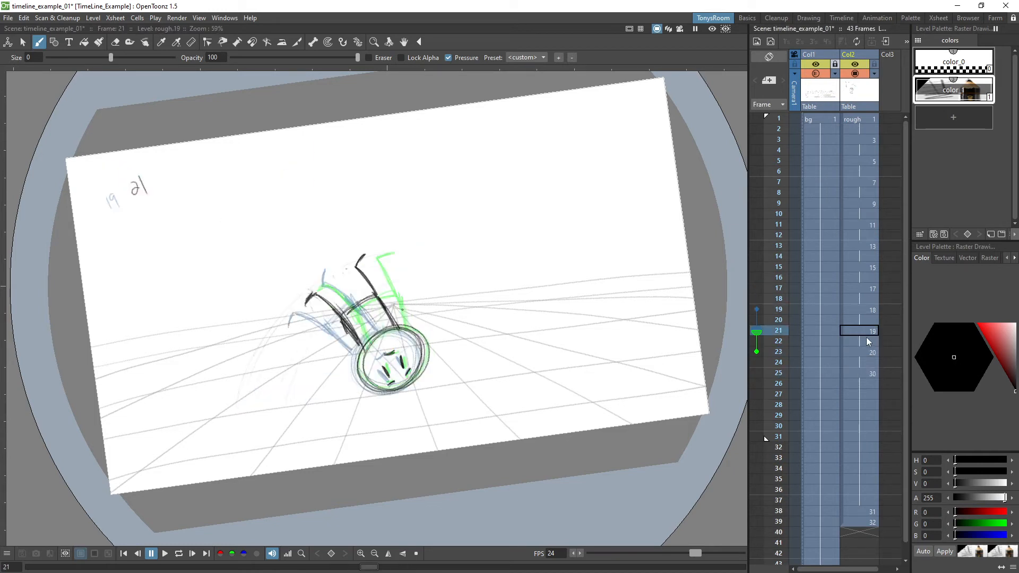
pyautogui.press(',')
pyautogui.press(',')
pyautogui.press(',')
pyautogui.press(',')
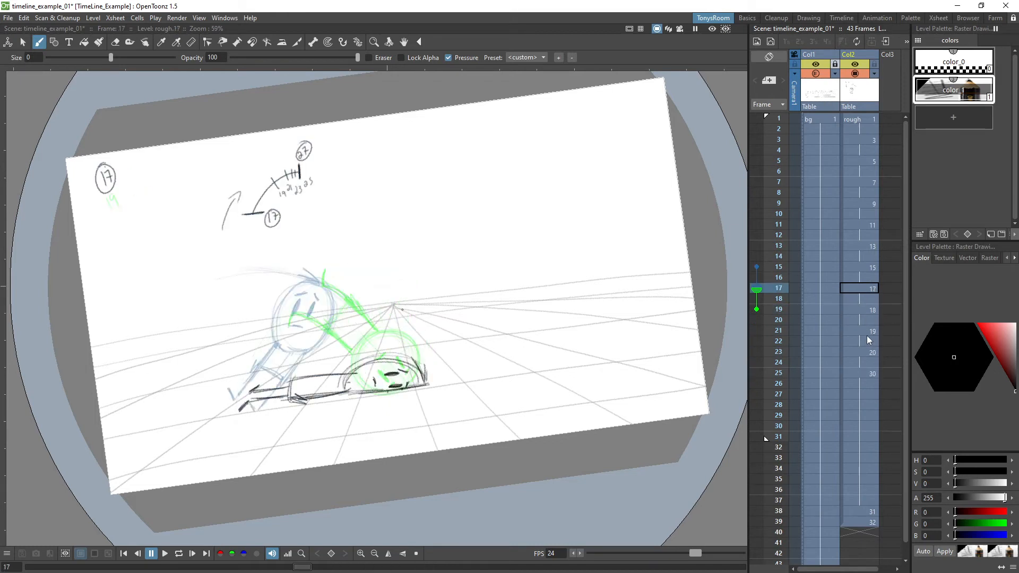
pyautogui.press('.')
pyautogui.press('.')
pyautogui.press('.')
pyautogui.press('.')
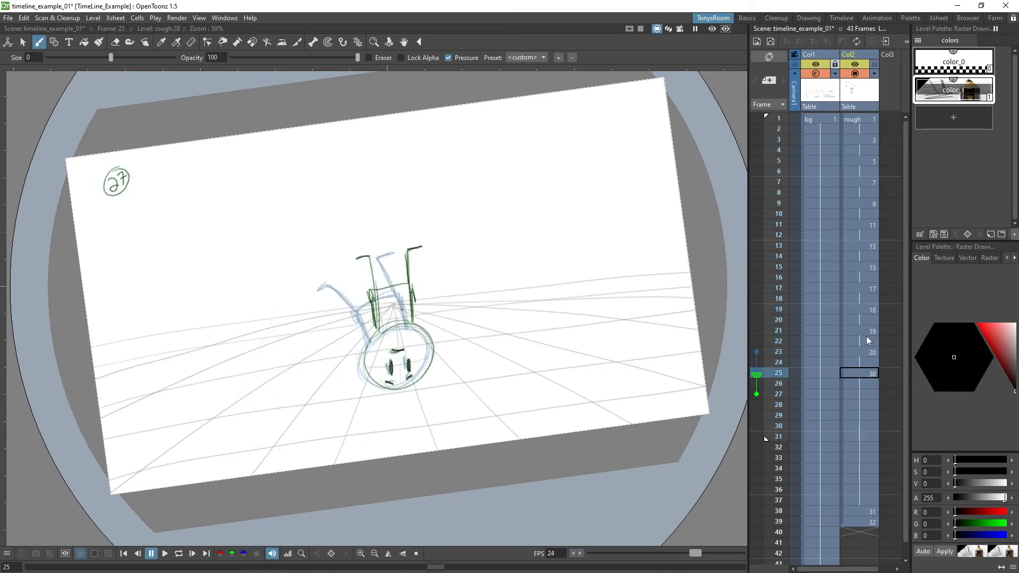
pyautogui.press('.')
pyautogui.press(',')
pyautogui.press(',')
pyautogui.press(',')
pyautogui.press(',')
pyautogui.press(',')
pyautogui.press('.')
pyautogui.press('.')
pyautogui.press('.')
pyautogui.press('.')
pyautogui.press('.')
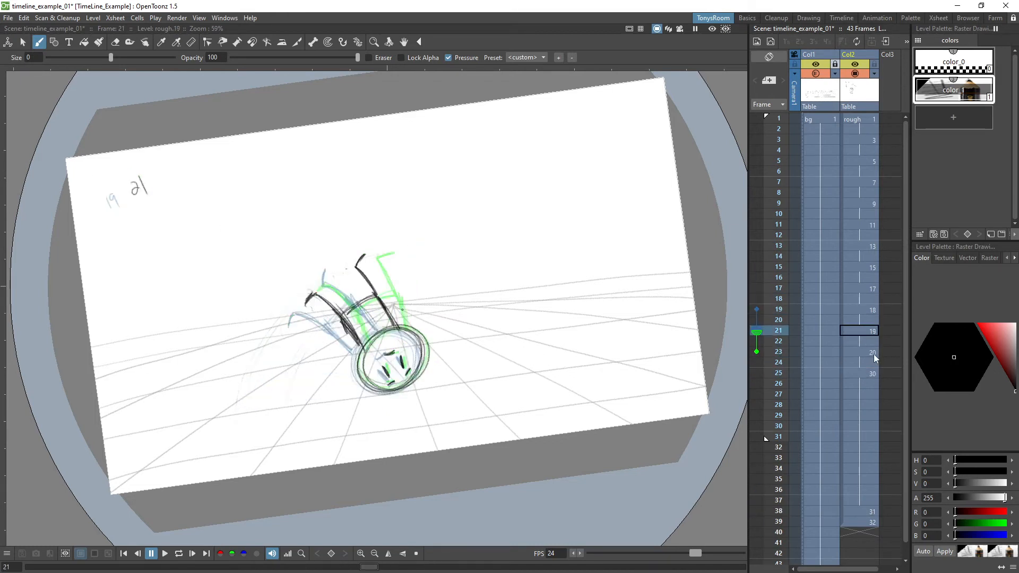
pyautogui.press(',')
pyautogui.press(',')
pyautogui.press(',')
pyautogui.press(',')
pyautogui.press(',')
pyautogui.press(',')
pyautogui.press(',')
pyautogui.press(',')
pyautogui.press(',')
pyautogui.press(',')
pyautogui.press(',')
pyautogui.press(',')
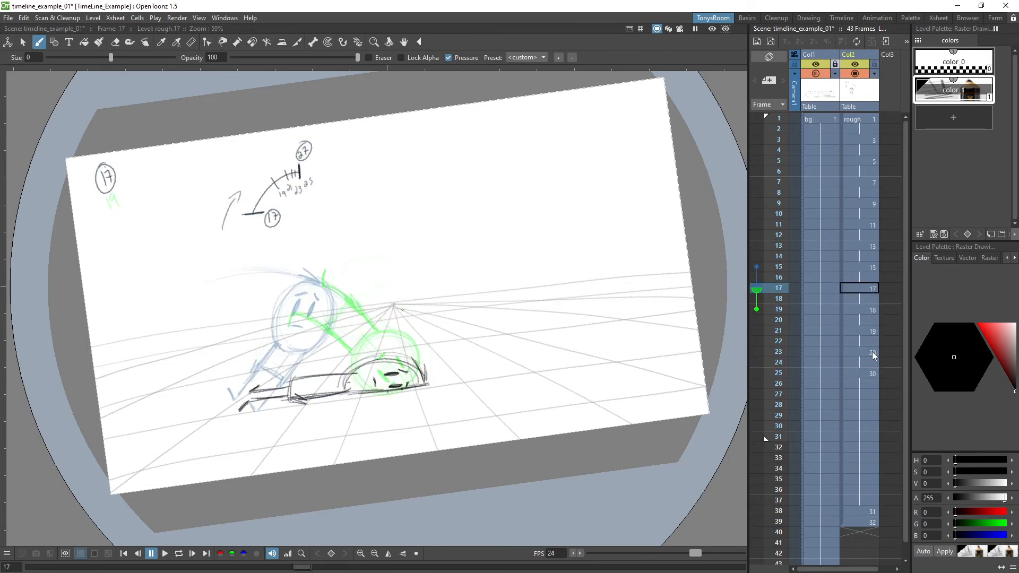
# Step: Go through the rough column's held cells from the first frame to frame 22 to check the timing on twos
pyautogui.press(',')
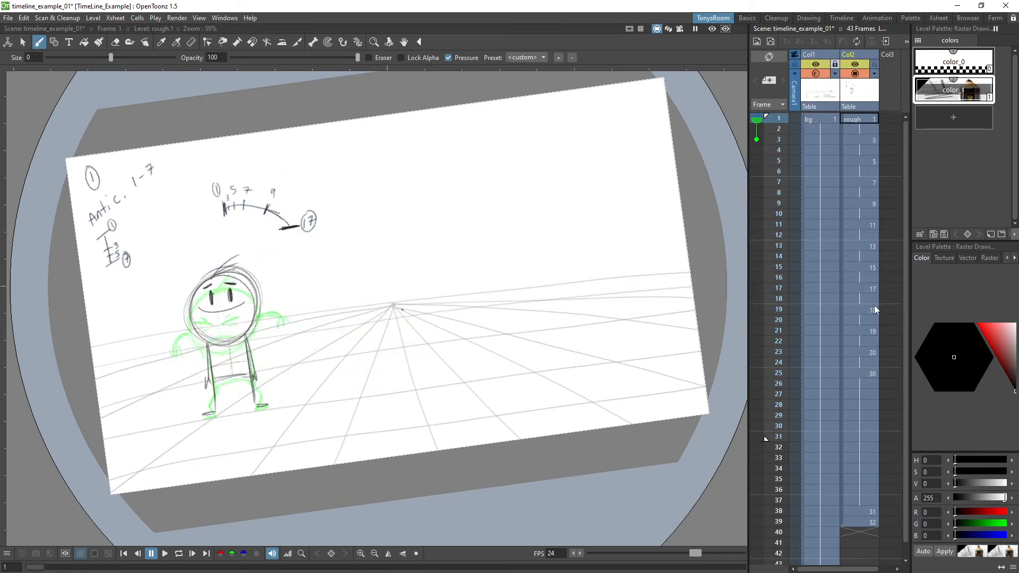
pyautogui.click(865, 151)
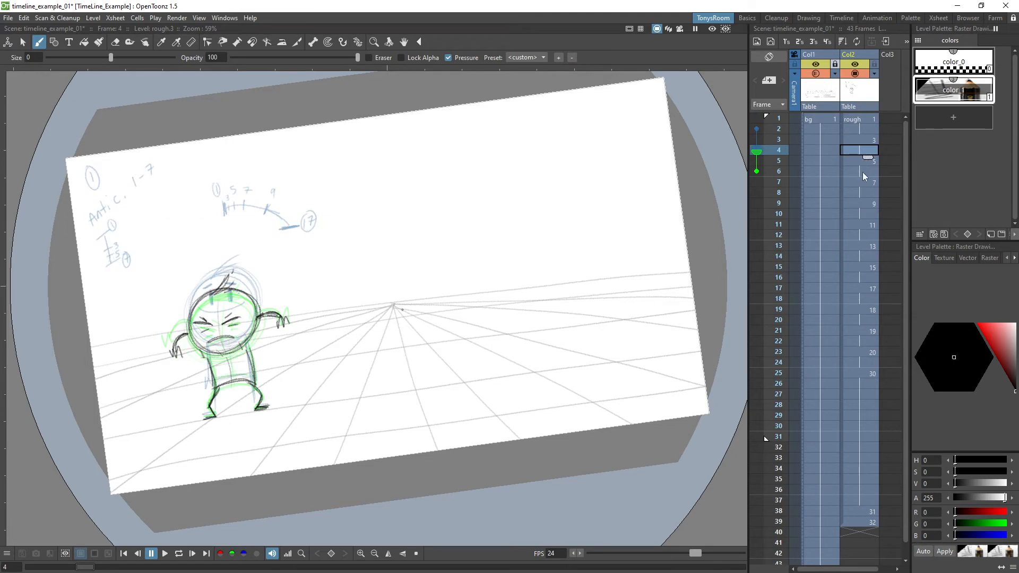
pyautogui.click(862, 172)
pyautogui.click(861, 193)
pyautogui.click(860, 213)
pyautogui.click(856, 237)
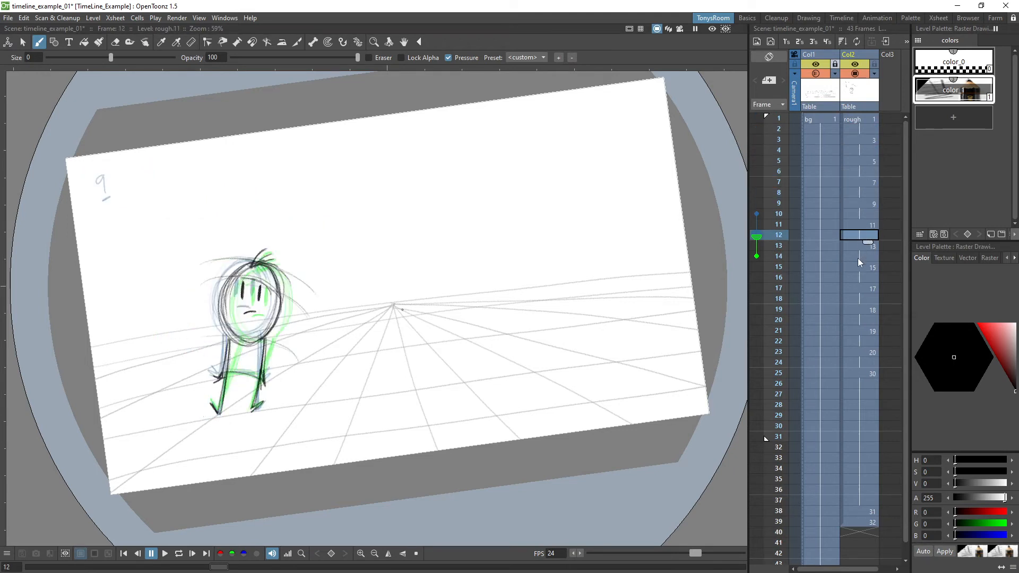
pyautogui.click(860, 256)
pyautogui.click(862, 278)
pyautogui.click(862, 299)
pyautogui.click(863, 319)
pyautogui.click(862, 339)
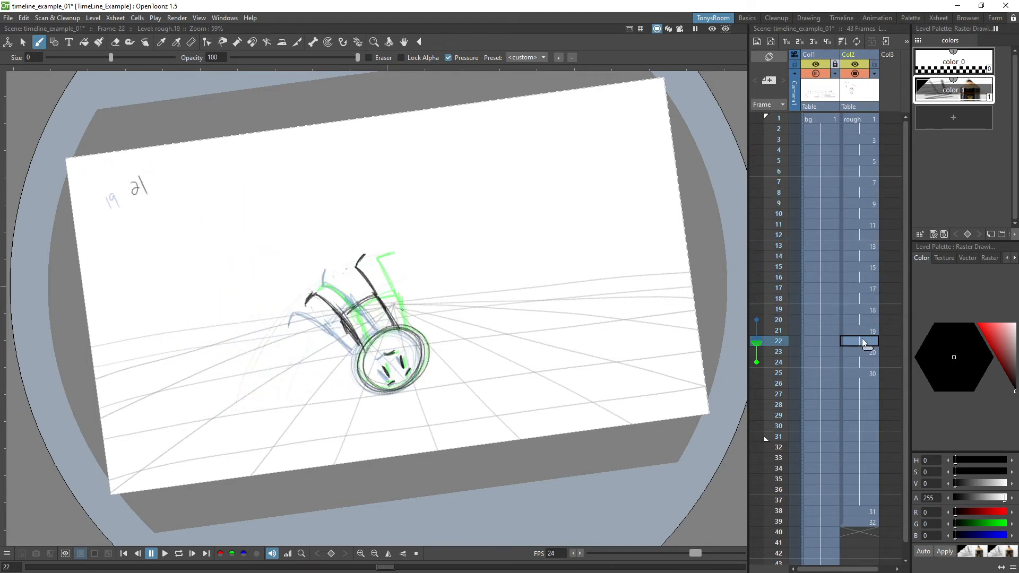
# Step: Play the animation in a loop to review the tumble with the added inbetween, and stop the playback
pyautogui.press('l')
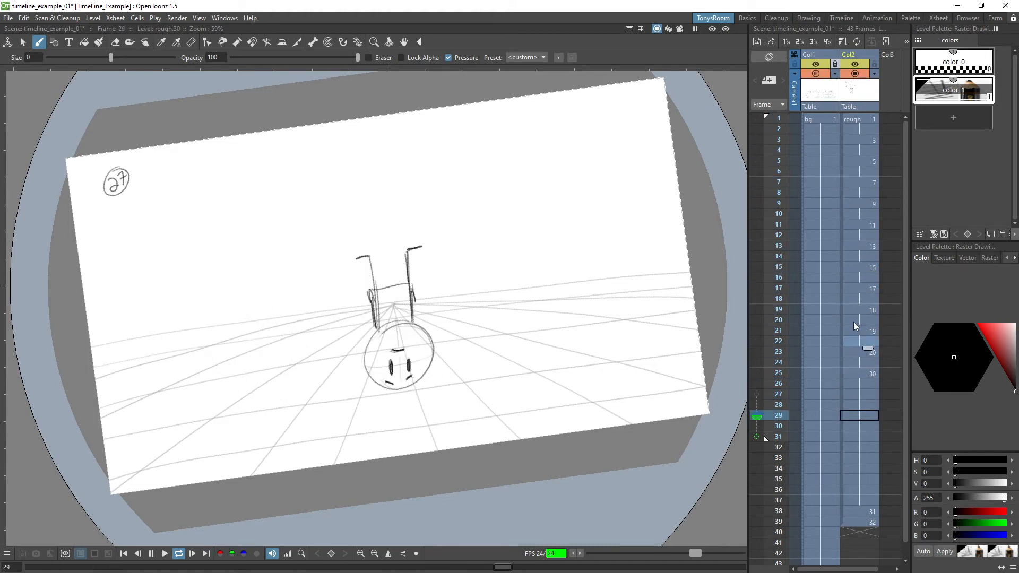
pyautogui.press('l')
pyautogui.press('.')
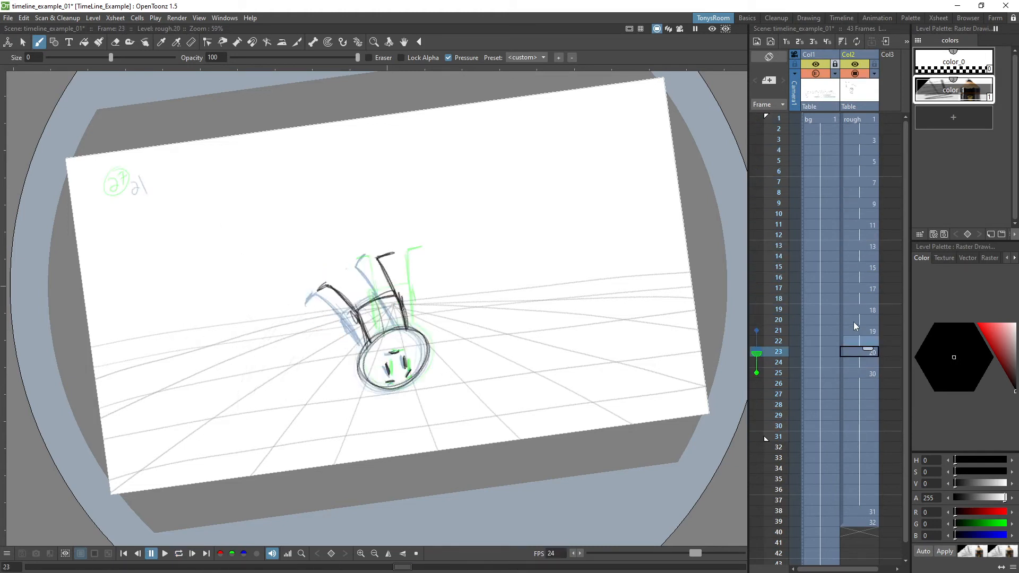
# Step: Renumber the rough column's drawings so each drawing number matches the frame it starts on
pyautogui.click(860, 119)
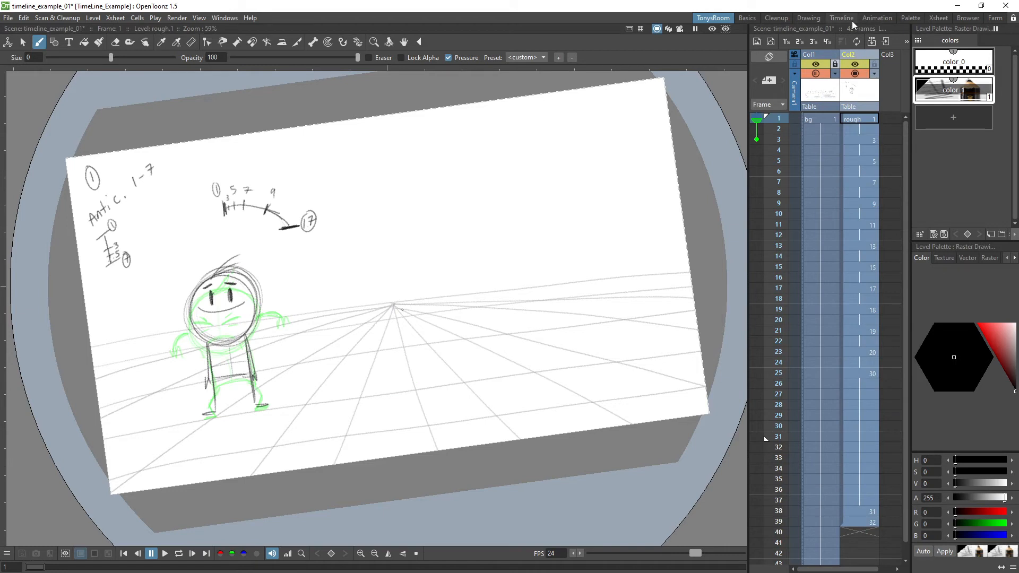
pyautogui.moveTo(861, 126); pyautogui.dragTo(867, 456)
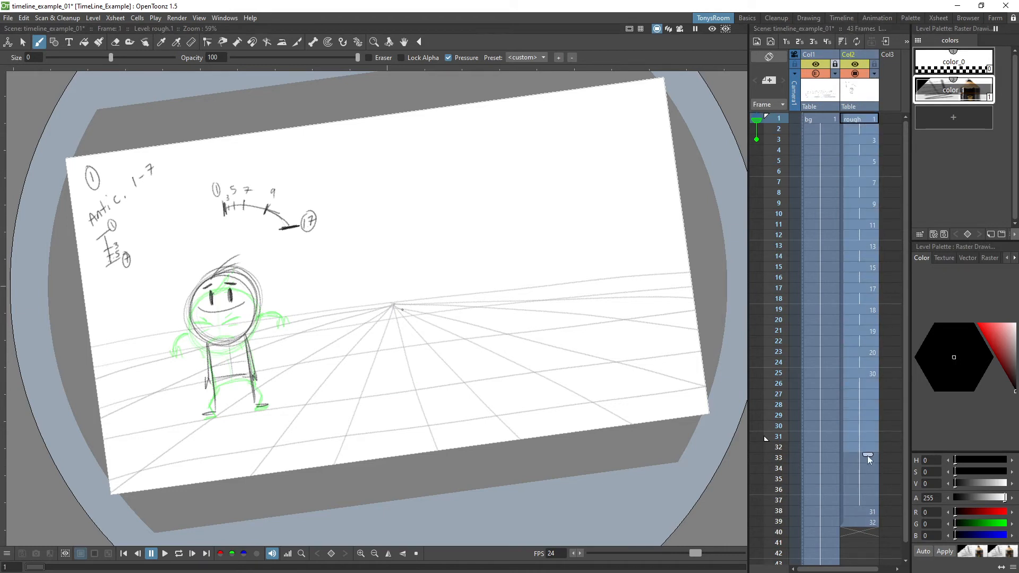
pyautogui.click(842, 40)
pyautogui.click(875, 351)
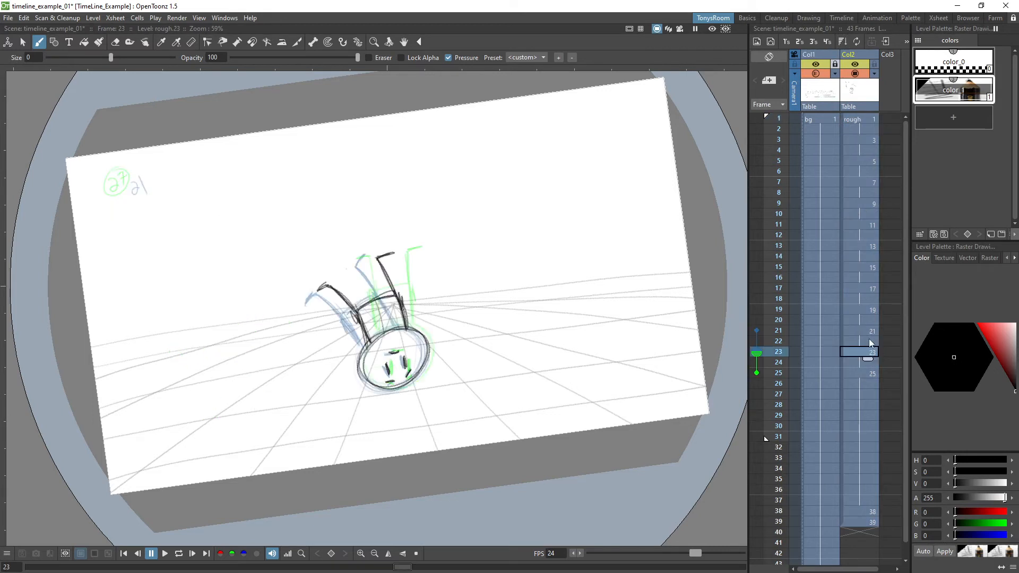
# Step: Flip through the rough drawings around frame 25 and play the animation in a loop to check the motion
pyautogui.click(859, 374)
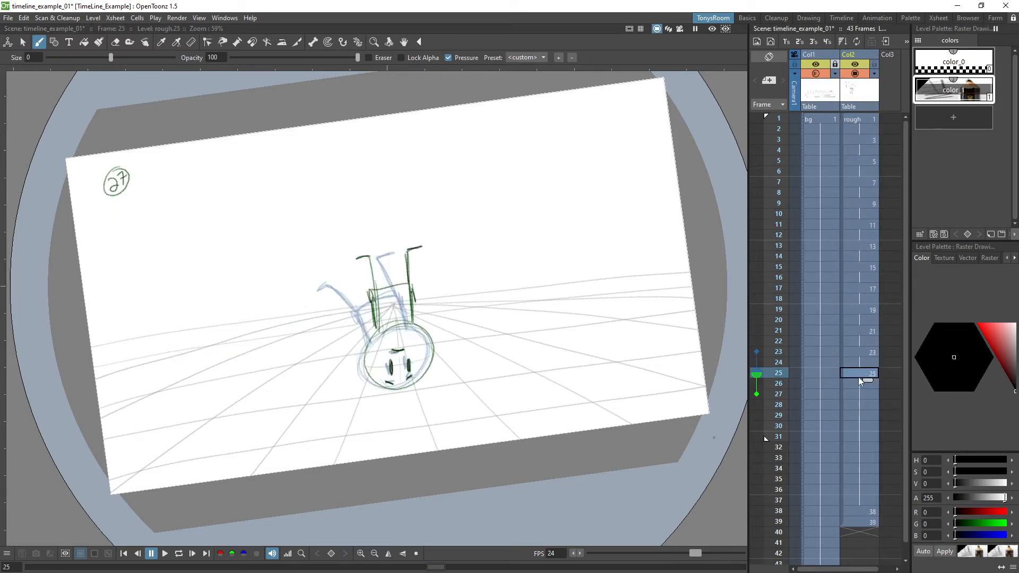
pyautogui.press('.')
pyautogui.press(',')
pyautogui.press(',')
pyautogui.press(',')
pyautogui.press(',')
pyautogui.press(',')
pyautogui.press(',')
pyautogui.press('.')
pyautogui.press('.')
pyautogui.press('.')
pyautogui.press('.')
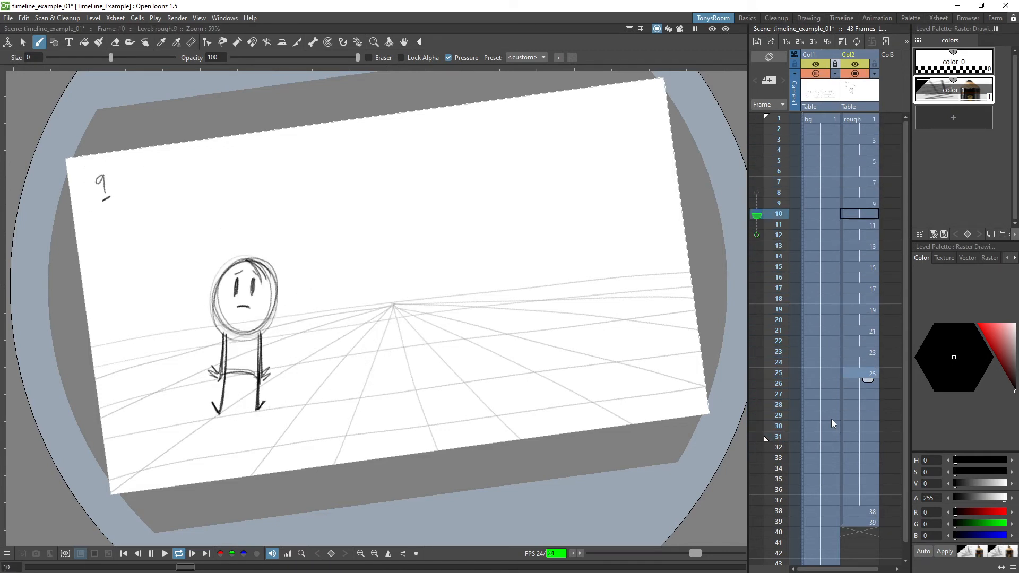
pyautogui.press('l')
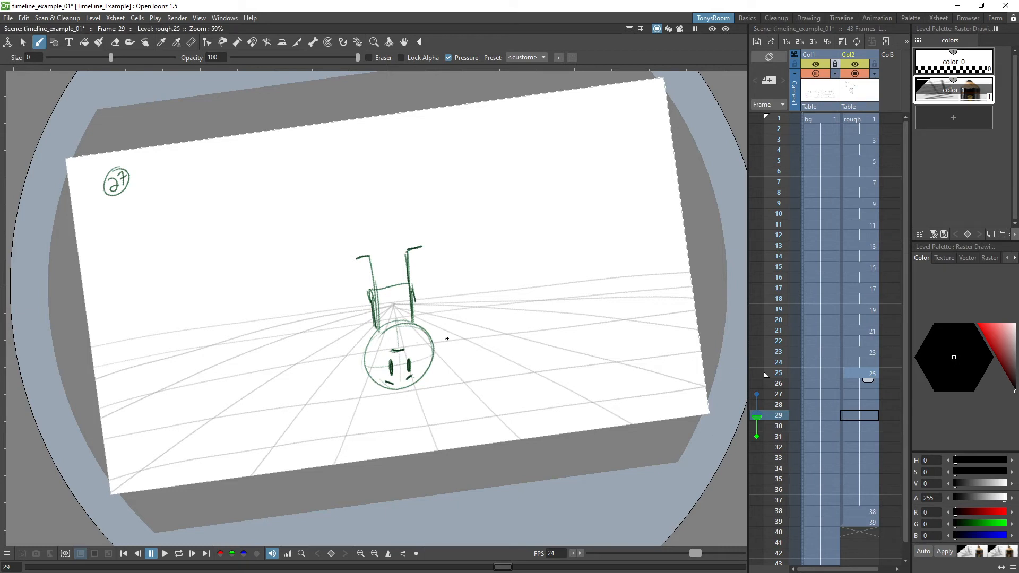
# Step: Select frame 27 of the rough column and save the scene
pyautogui.click(862, 393)
pyautogui.hotkey('ctrl', 's')
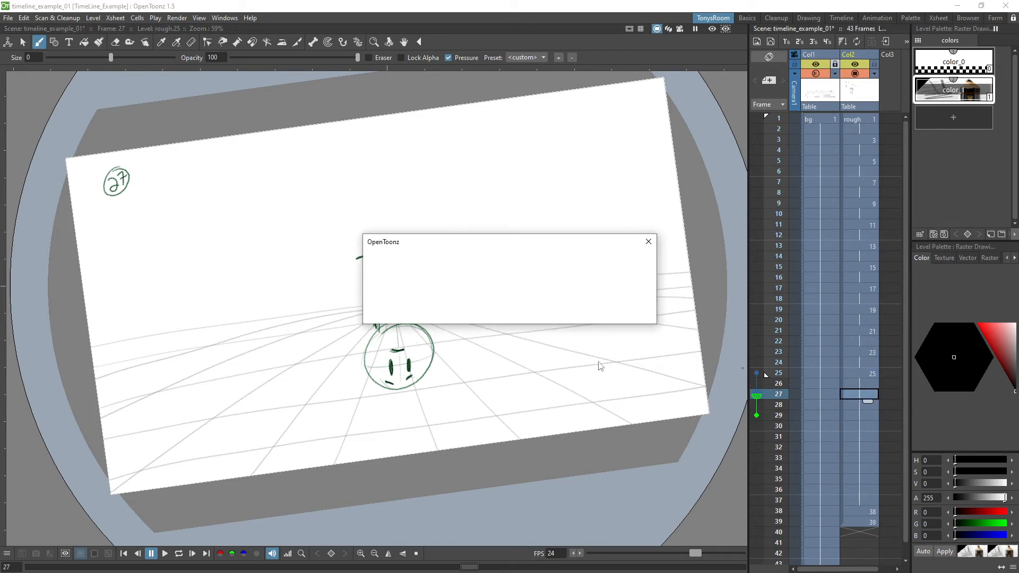
# Step: Extend the exposure of the headstand drawing at frame 25 in the rough column by two frames
pyautogui.click(865, 374)
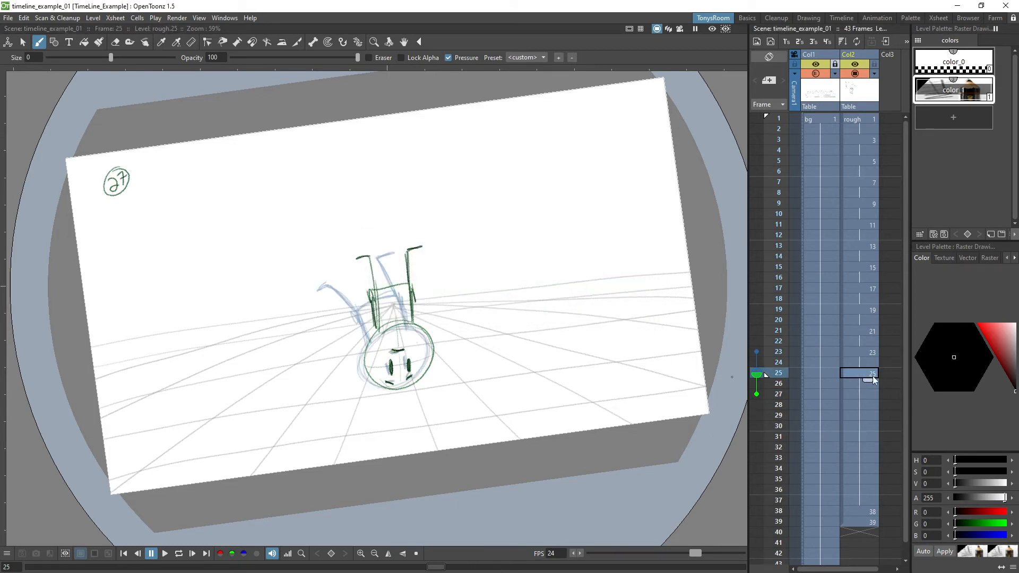
pyautogui.press('Up')
pyautogui.press('Up')
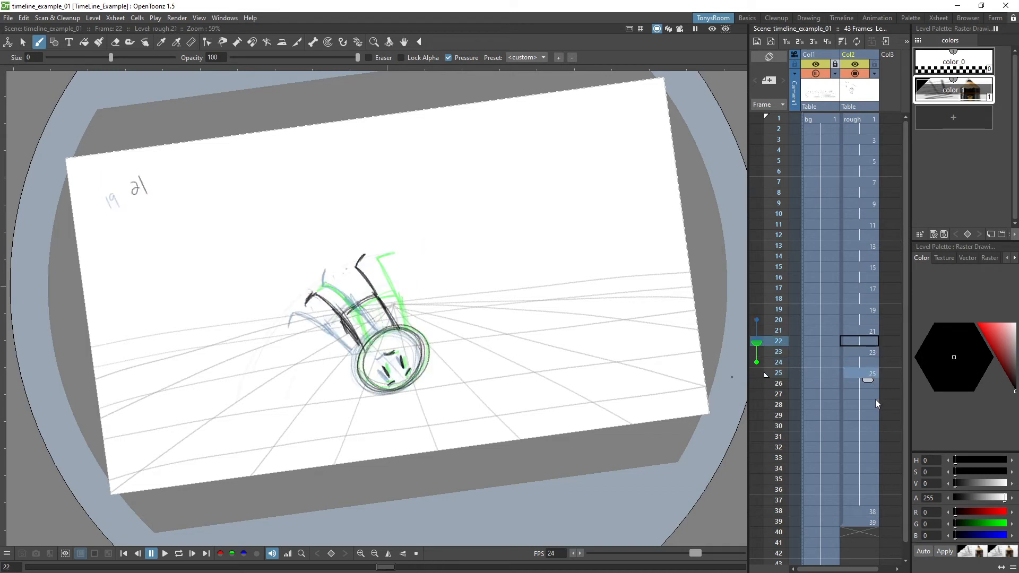
pyautogui.press('Down')
pyautogui.press('Down')
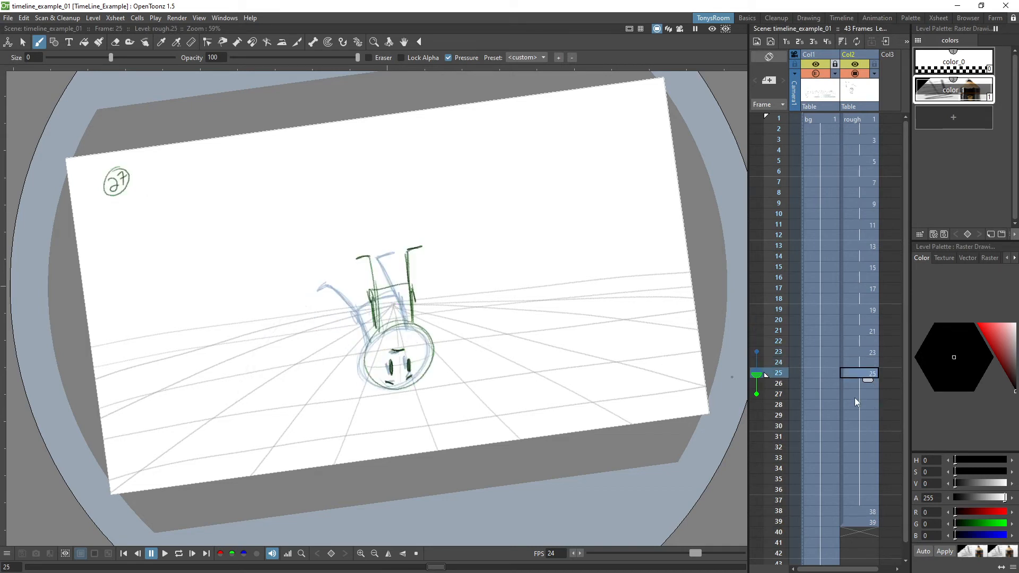
pyautogui.press("'")
pyautogui.press("'")
# Step: Extend the hold of rough drawing 23 by two frames, shifting the headstand drawing to start at frame 27
pyautogui.press('Up')
pyautogui.press('Up')
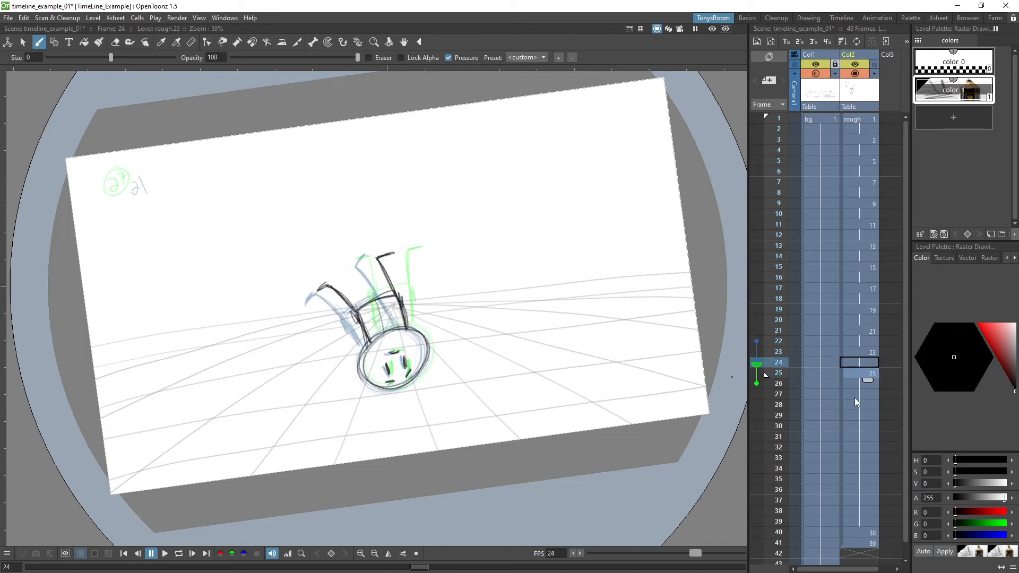
pyautogui.press('Down')
pyautogui.press("'")
pyautogui.press("'")
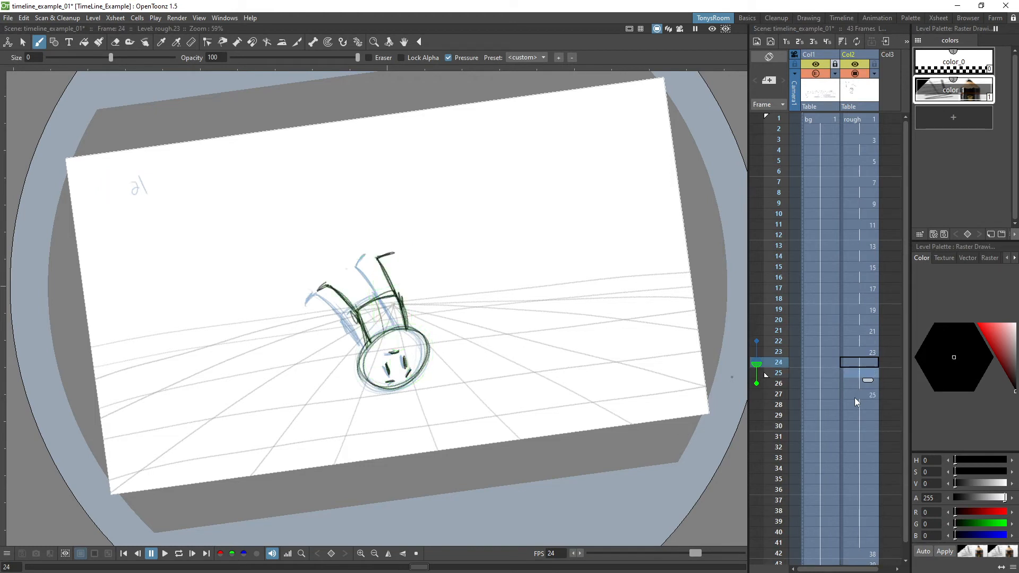
pyautogui.click(869, 374)
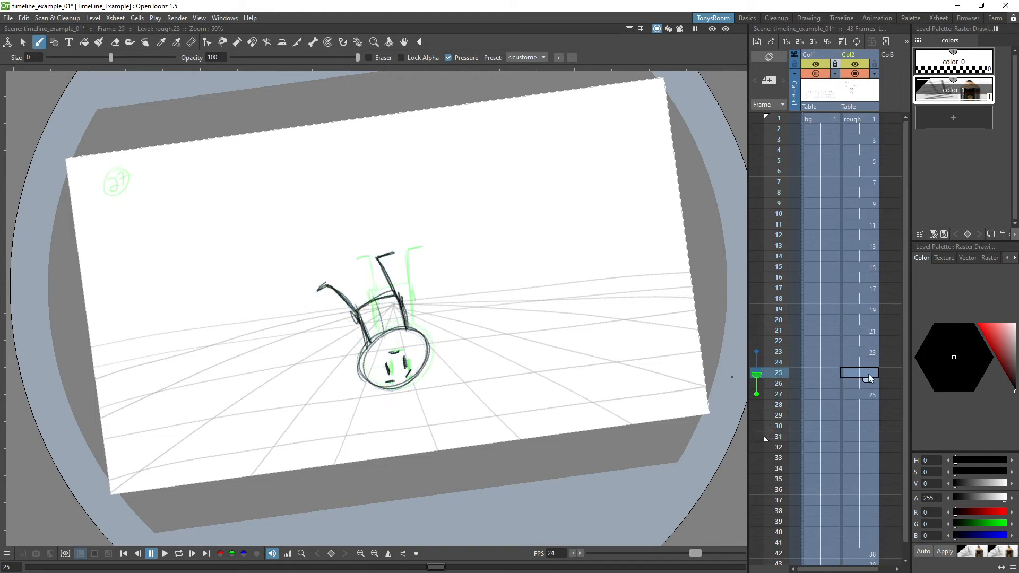
pyautogui.click(873, 393)
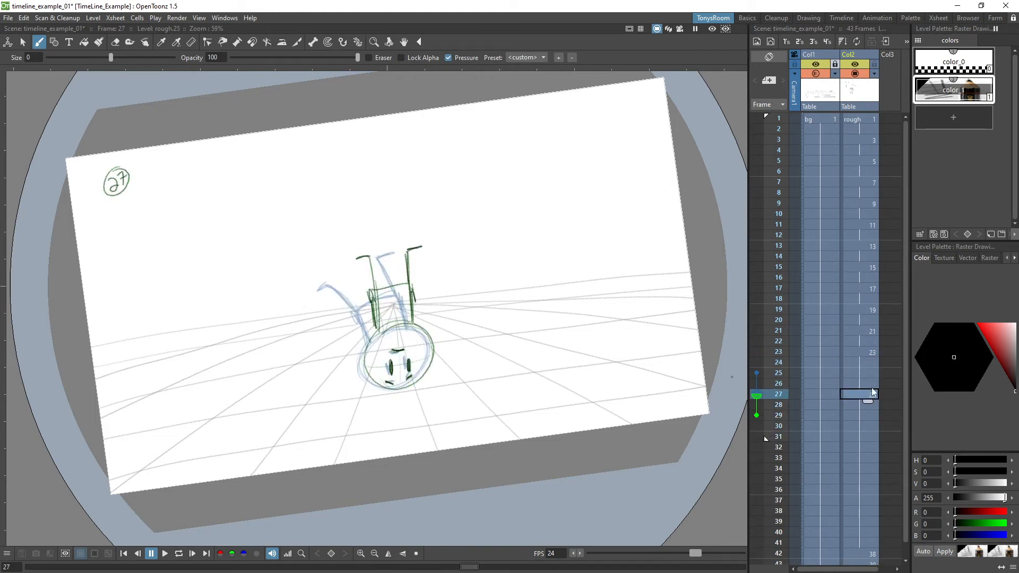
# Step: Select all cells of the rough column and auto-renumber its drawings to match their frame numbers
pyautogui.click(851, 54)
pyautogui.moveTo(855, 124); pyautogui.dragTo(868, 562)
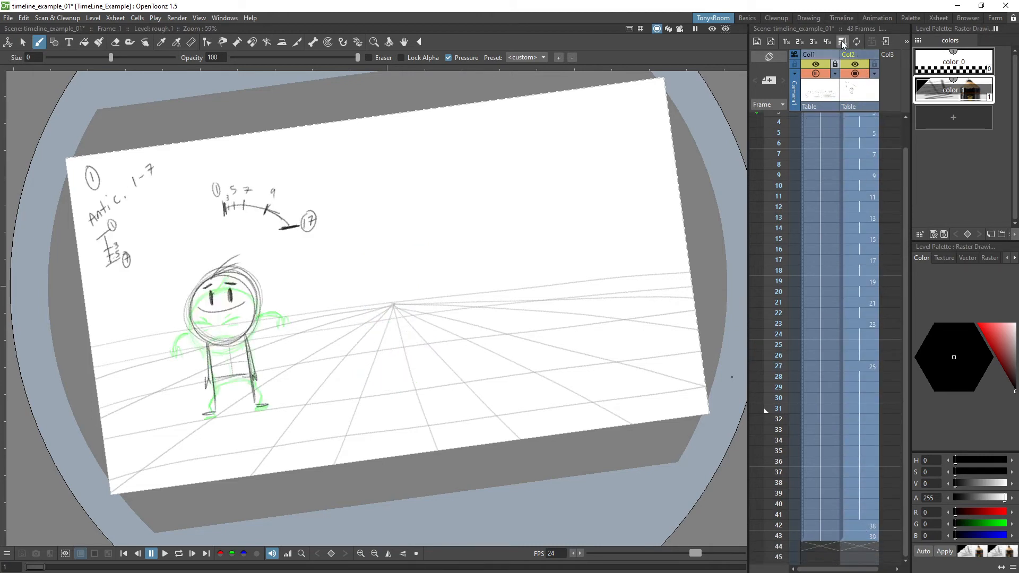
pyautogui.click(871, 366)
# Step: Create a new blank drawing at frame 25 of the rough column and sketch the upside-down head and face between the onion-skinned poses
pyautogui.click(872, 344)
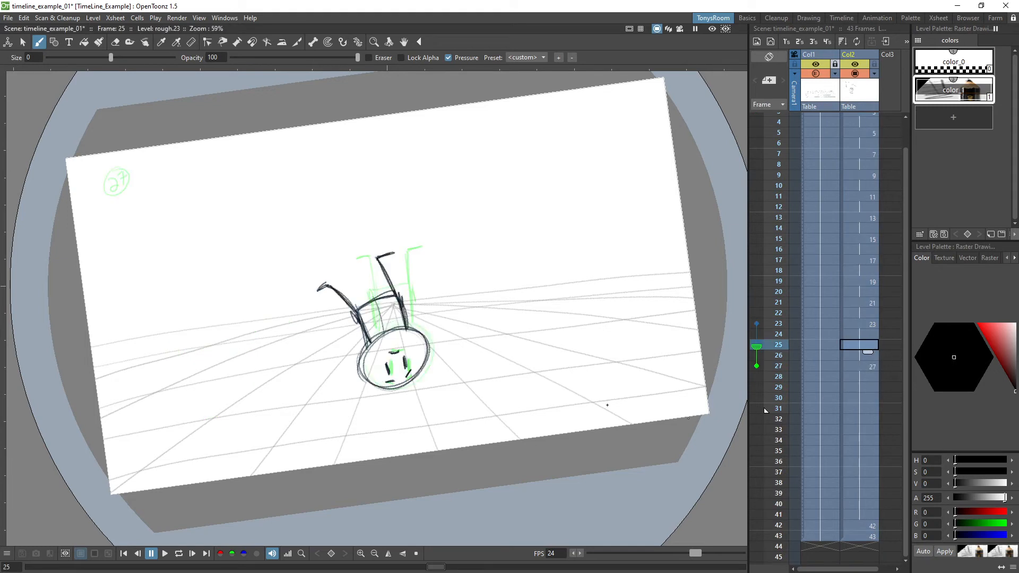
pyautogui.hotkey('alt', 'd')
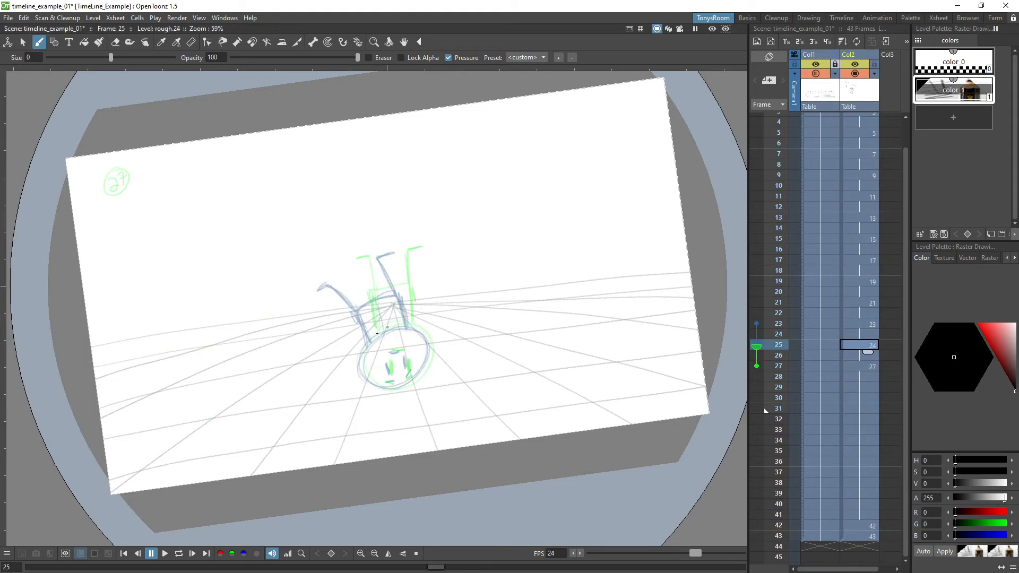
pyautogui.moveTo(378, 338)
pyautogui.mouseDown()
pyautogui.moveTo(416, 376)
pyautogui.moveTo(362, 353)
pyautogui.moveTo(432, 357)
pyautogui.moveTo(370, 379)
pyautogui.moveTo(417, 330)
pyautogui.moveTo(411, 378)
pyautogui.moveTo(364, 363)
pyautogui.moveTo(403, 352)
pyautogui.mouseUp()
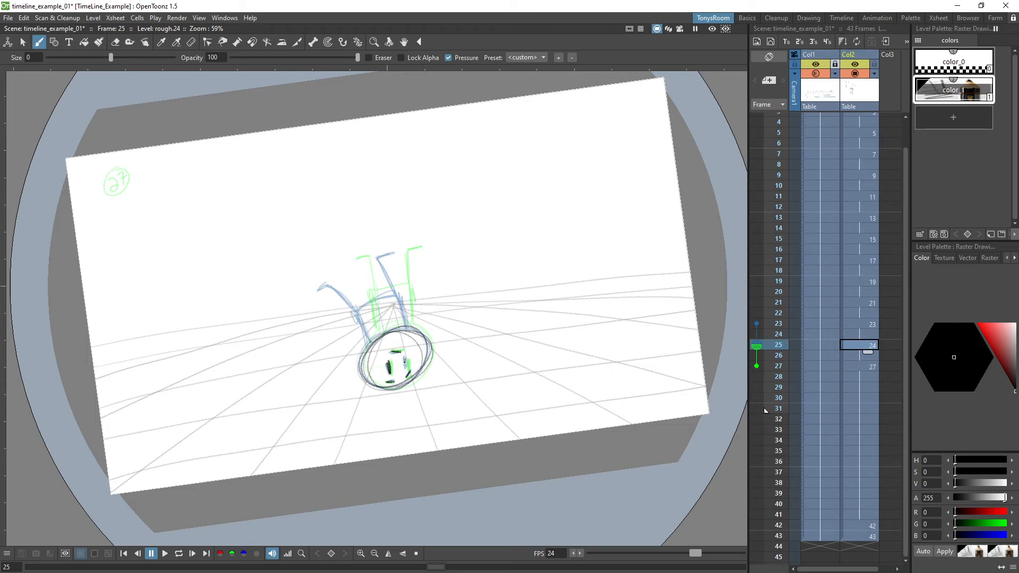
# Step: Flip between frames 23, 25 and 27 to compare the new head with the neighbouring poses
pyautogui.click(861, 369)
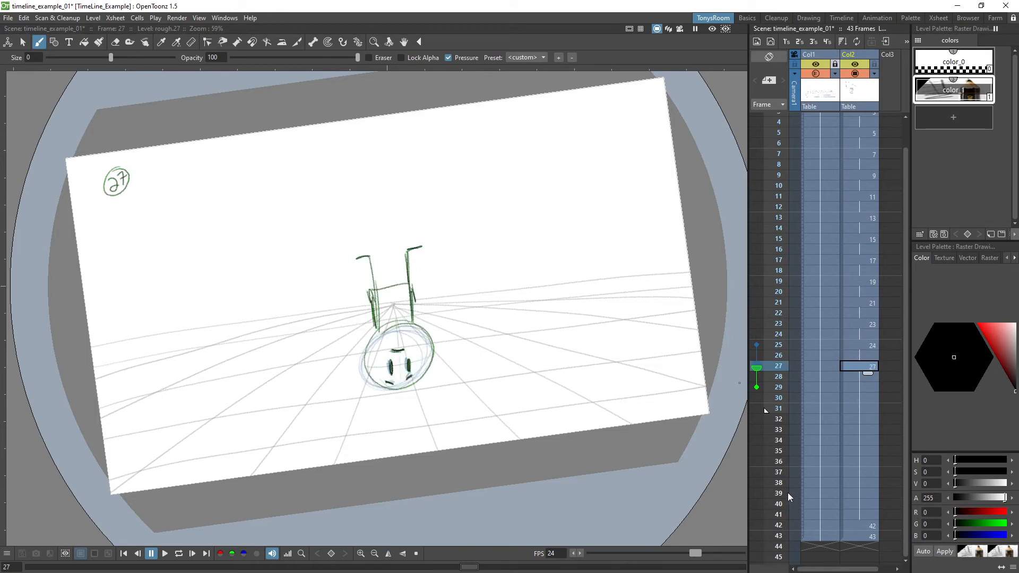
pyautogui.press('Up')
pyautogui.press('Up')
pyautogui.press('Up')
pyautogui.press('Up')
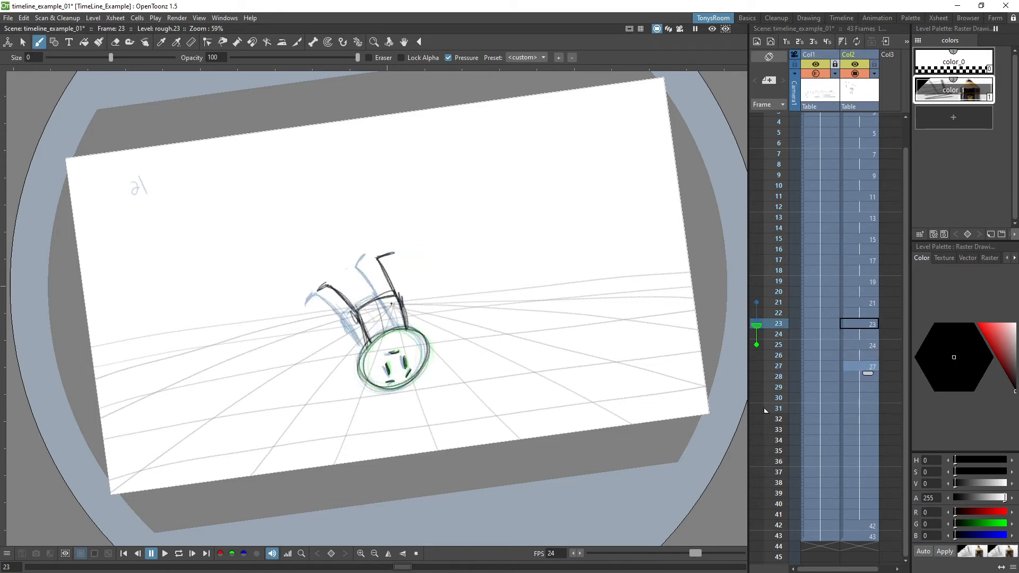
pyautogui.press('Down')
pyautogui.press('Down')
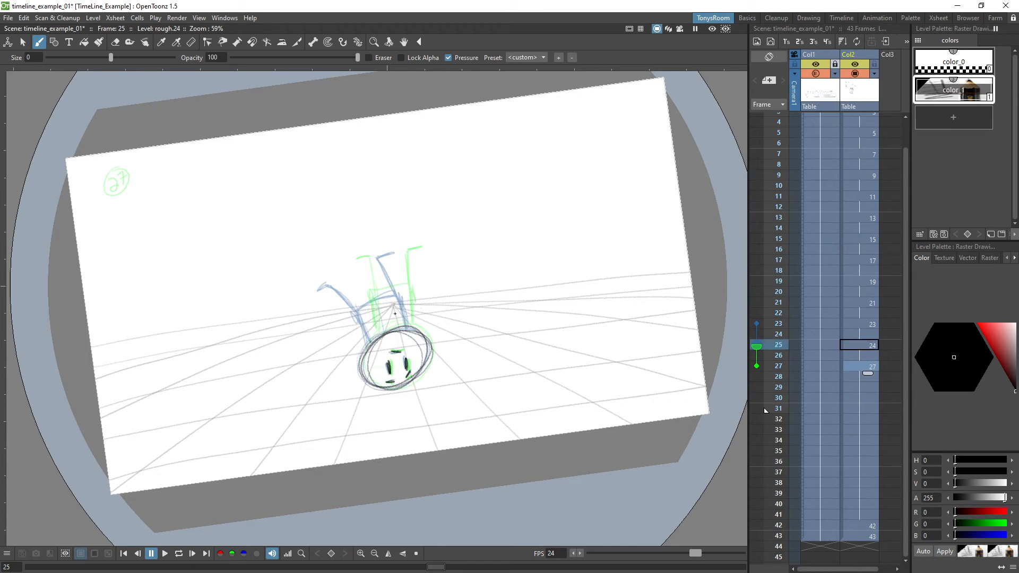
pyautogui.press('Up')
pyautogui.press('Up')
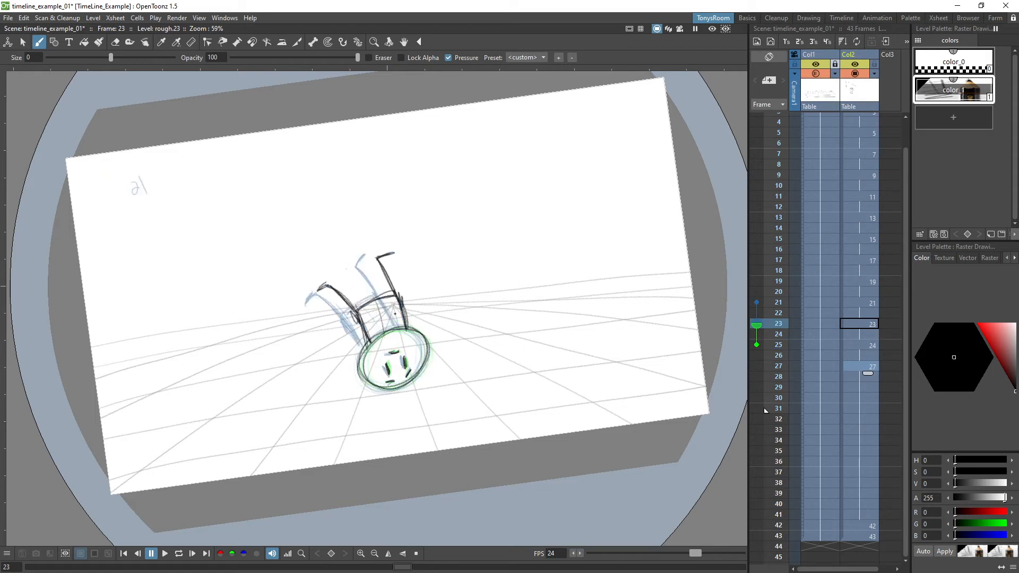
pyautogui.press('Down')
pyautogui.press('Down')
pyautogui.press('Down')
pyautogui.press('Down')
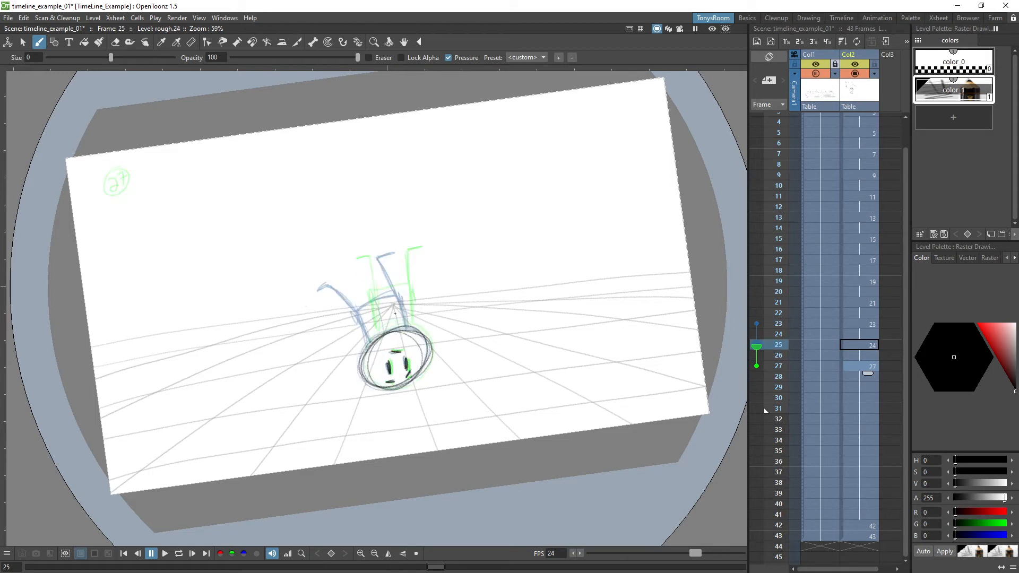
# Step: Step back through the earlier rough drawings, then loop the playback to review the fall up to the new head
pyautogui.press('Up')
pyautogui.press('Up')
pyautogui.press('Up')
pyautogui.press('Up')
pyautogui.press('Up')
pyautogui.press('Up')
pyautogui.press('Up')
pyautogui.press('Up')
pyautogui.press('Up')
pyautogui.press('Up')
pyautogui.press('Up')
pyautogui.press('Up')
pyautogui.press('Up')
pyautogui.press('Up')
pyautogui.press('Up')
pyautogui.press('Up')
pyautogui.press('Up')
pyautogui.press('Up')
pyautogui.press('Up')
pyautogui.press('Up')
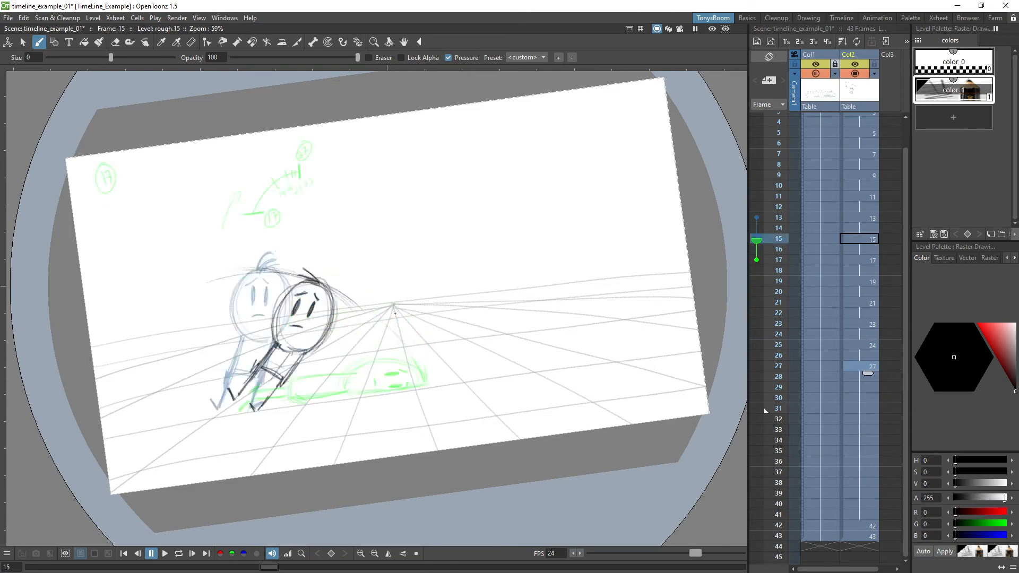
pyautogui.press('Down')
pyautogui.press('Down')
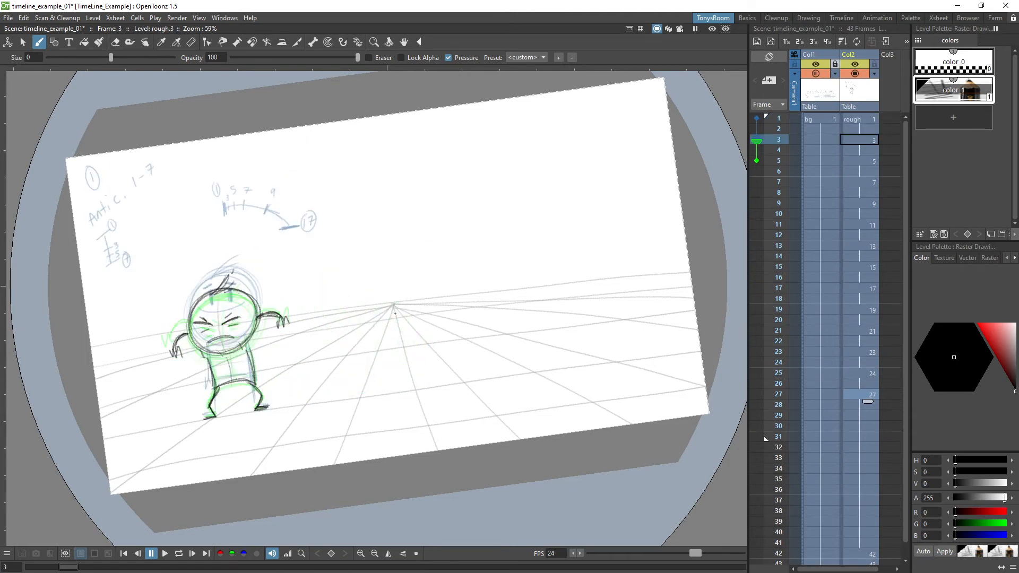
pyautogui.press('l')
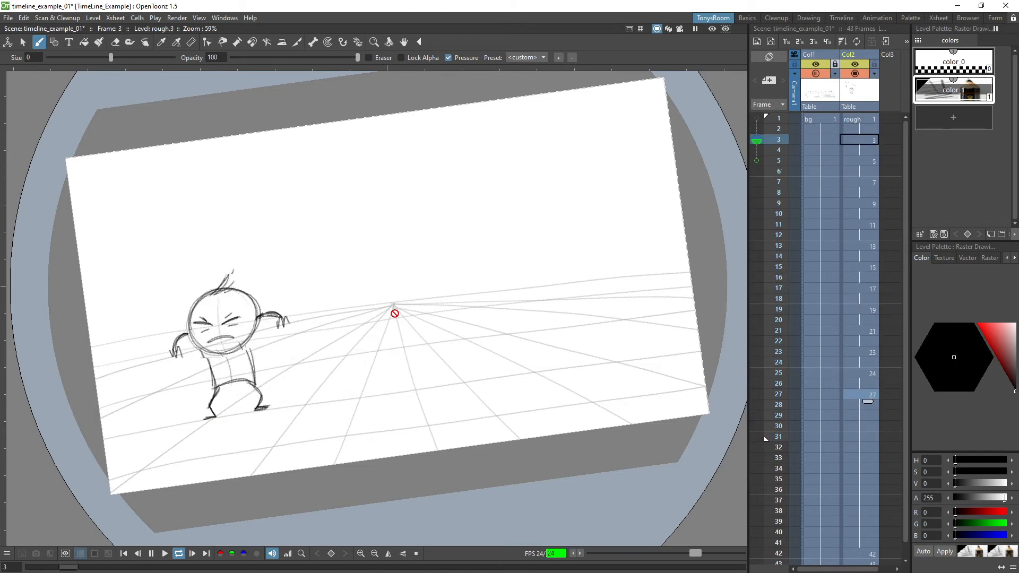
pyautogui.press('l')
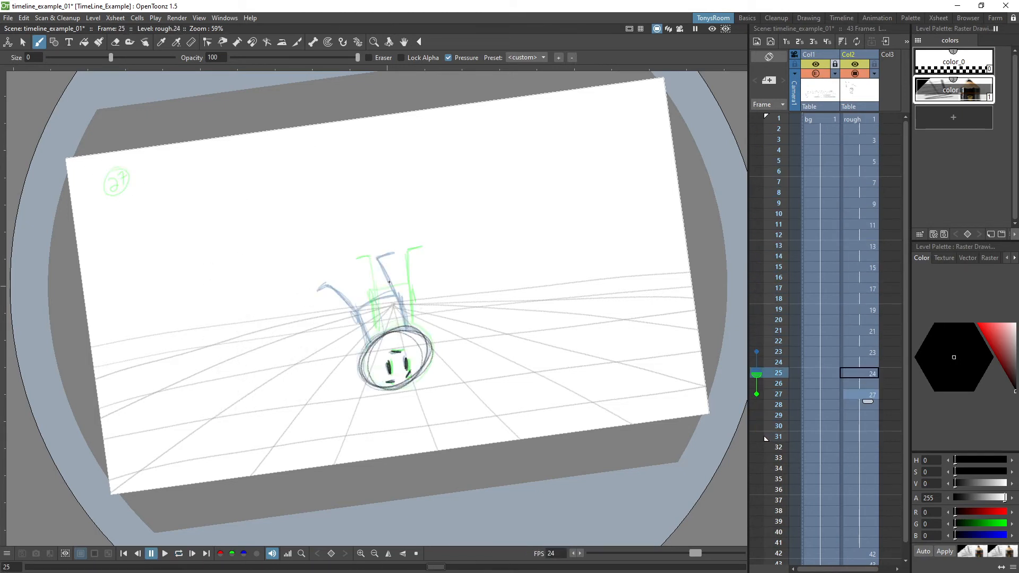
# Step: Sketch the body and both raised legs on the frame 25 drawing, between the onion-skinned poses
pyautogui.moveTo(360, 301); pyautogui.dragTo(374, 337)
pyautogui.moveTo(362, 306)
pyautogui.mouseDown()
pyautogui.moveTo(375, 337)
pyautogui.moveTo(401, 290)
pyautogui.moveTo(412, 330)
pyautogui.mouseUp()
pyautogui.moveTo(401, 295)
pyautogui.mouseDown()
pyautogui.moveTo(393, 254)
pyautogui.moveTo(406, 250)
pyautogui.mouseUp()
pyautogui.moveTo(366, 312); pyautogui.dragTo(336, 277)
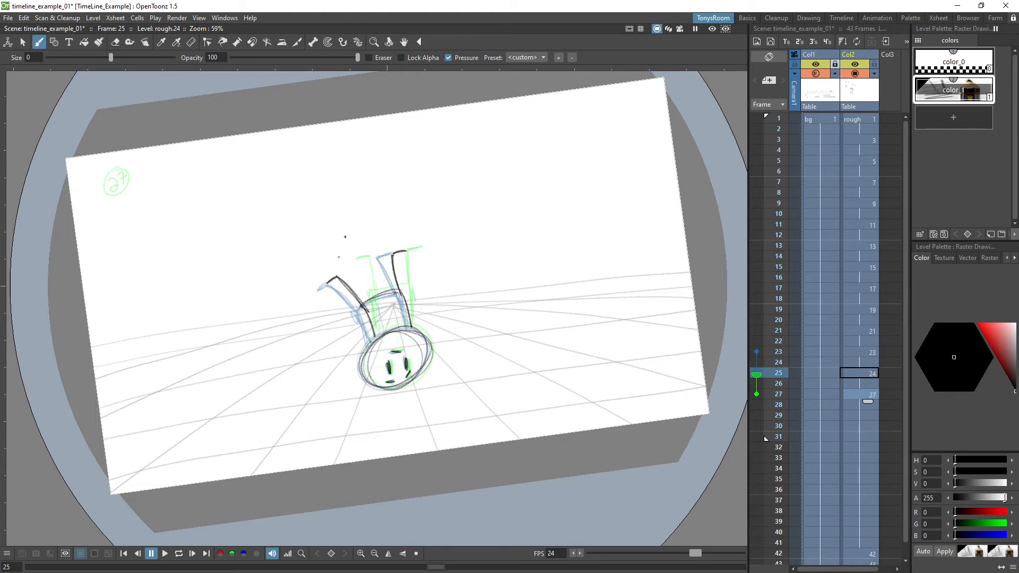
pyautogui.moveTo(368, 312)
pyautogui.mouseDown()
pyautogui.moveTo(396, 301)
pyautogui.moveTo(374, 337)
pyautogui.mouseUp()
pyautogui.moveTo(400, 291); pyautogui.dragTo(409, 317)
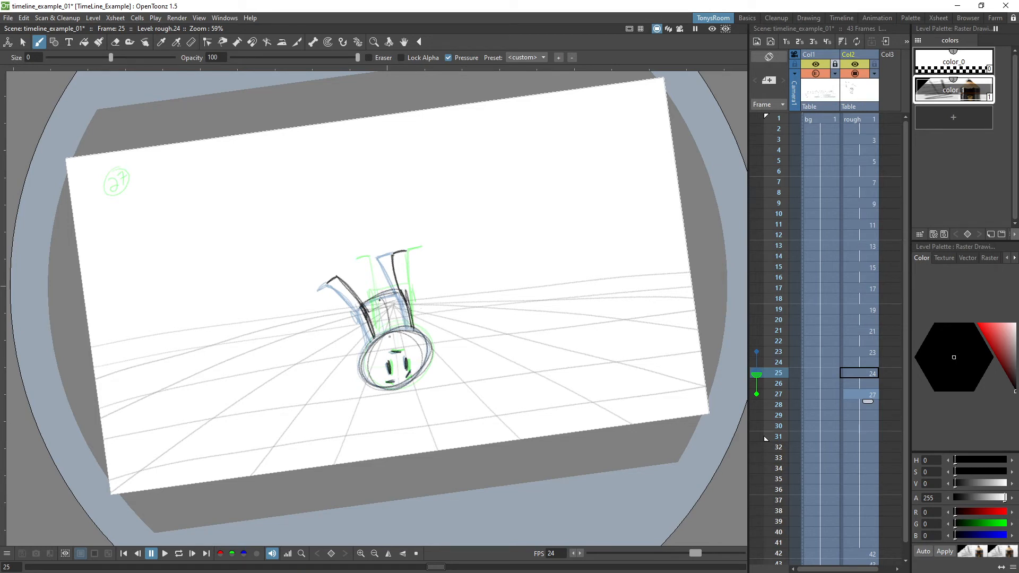
# Step: Compare with frame 27 and redraw the rightmost raised leg on the frame 25 drawing closer to the headstand pose
pyautogui.press('.')
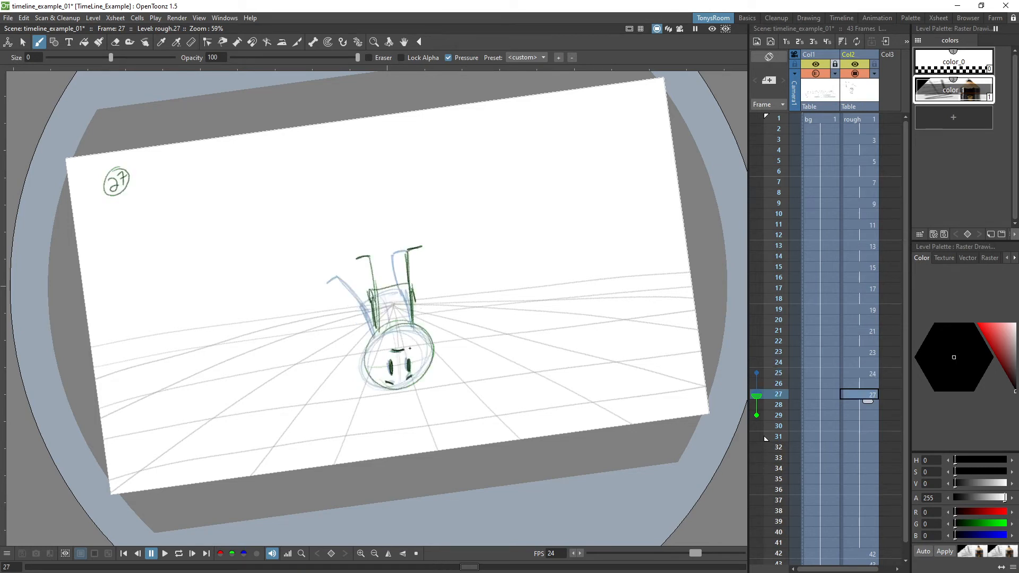
pyautogui.press('a')
pyautogui.moveTo(395, 253)
pyautogui.mouseDown()
pyautogui.moveTo(400, 289)
pyautogui.moveTo(404, 250)
pyautogui.moveTo(403, 302)
pyautogui.moveTo(408, 250)
pyautogui.moveTo(396, 255)
pyautogui.moveTo(402, 295)
pyautogui.mouseUp()
pyautogui.press('b')
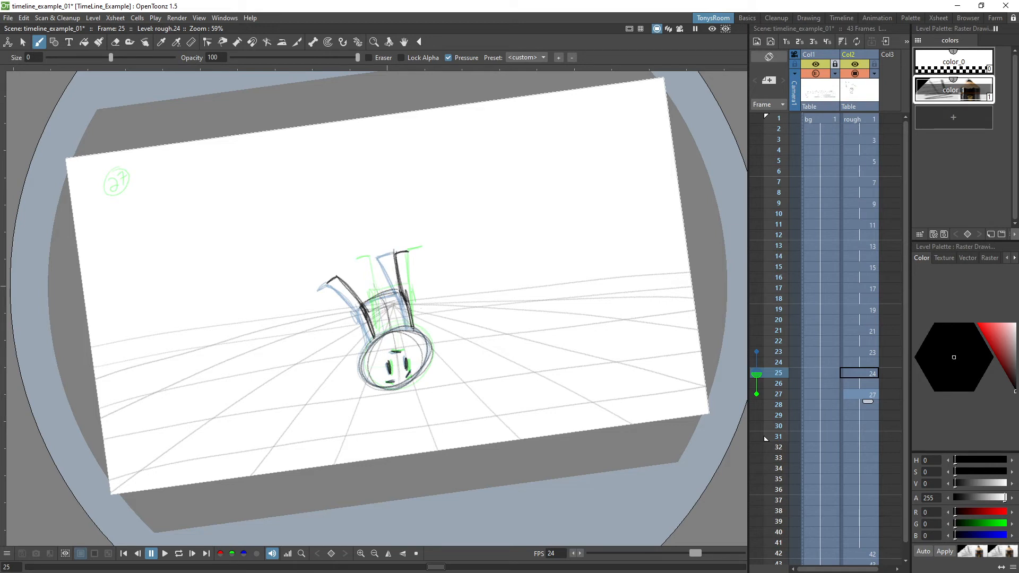
pyautogui.press('.')
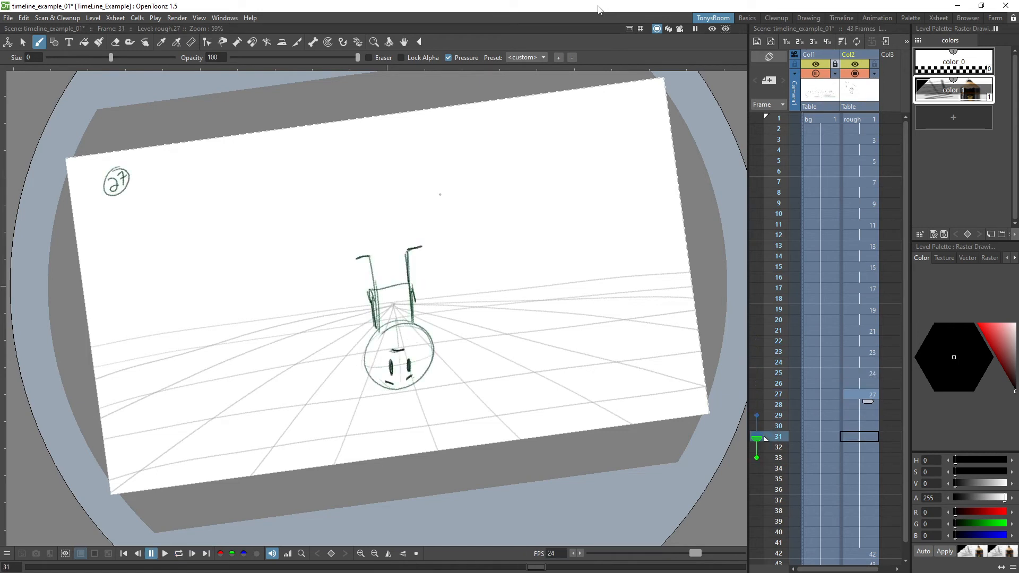
# Step: Delete the extra held frames of rough drawing 27 so it spans only frames 27 and 28, with drawing 42 starting at frame 29
pyautogui.scroll(-1, 901, 345)
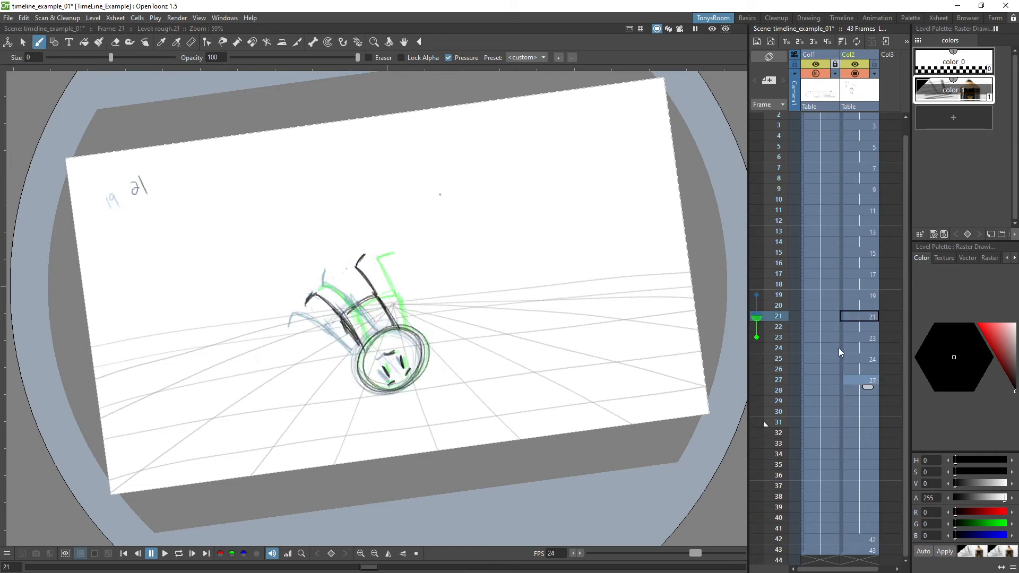
pyautogui.scroll(1, 840, 347)
pyautogui.scroll(-1, 841, 346)
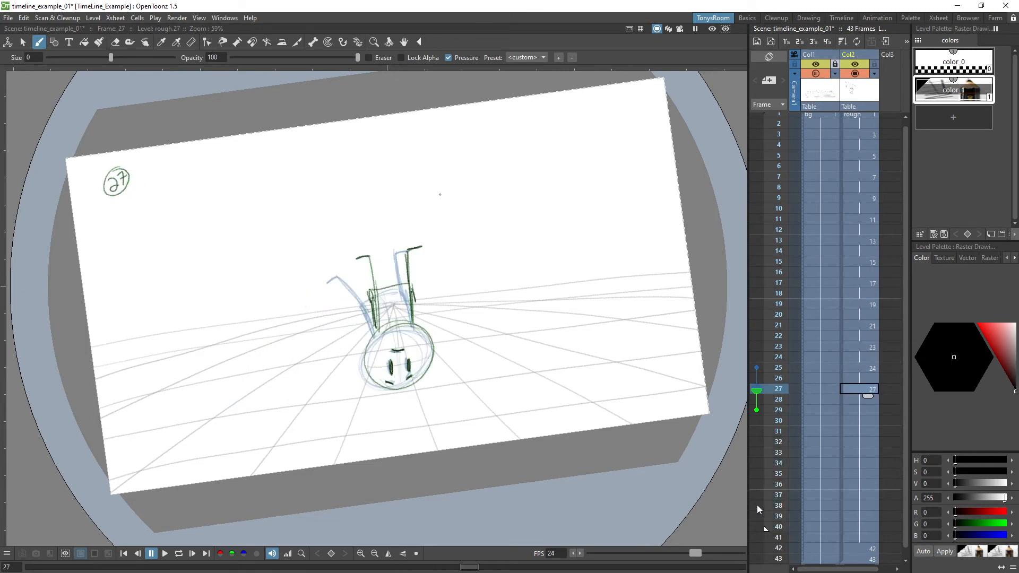
pyautogui.click(866, 402)
pyautogui.press('Delete')
pyautogui.press('Delete')
pyautogui.press('Delete')
pyautogui.press('Delete')
pyautogui.press('Delete')
pyautogui.press('Delete')
pyautogui.press('Delete')
pyautogui.press('Delete')
pyautogui.press('Delete')
pyautogui.press('Delete')
pyautogui.press('Delete')
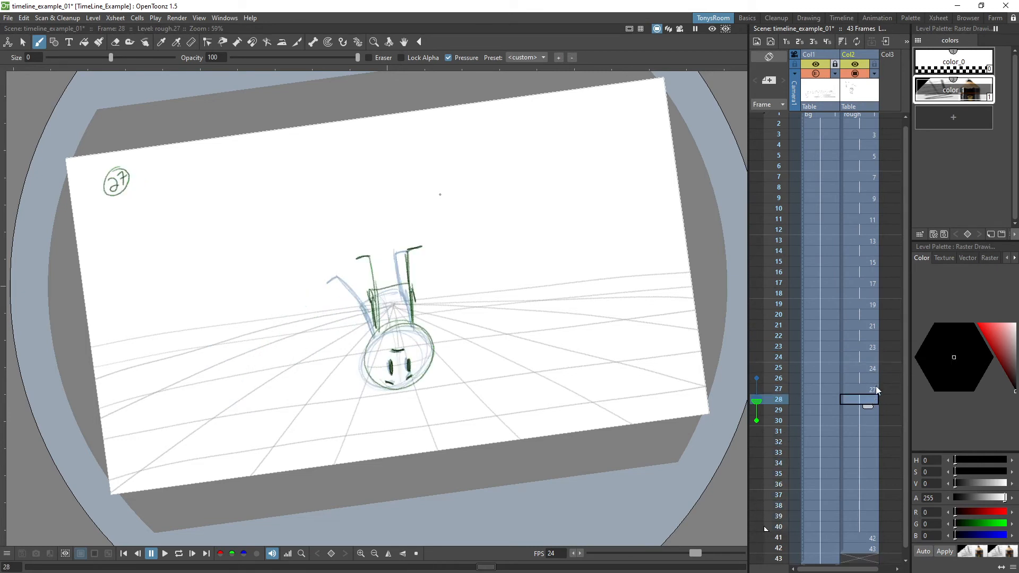
pyautogui.press('Delete')
pyautogui.press('Delete')
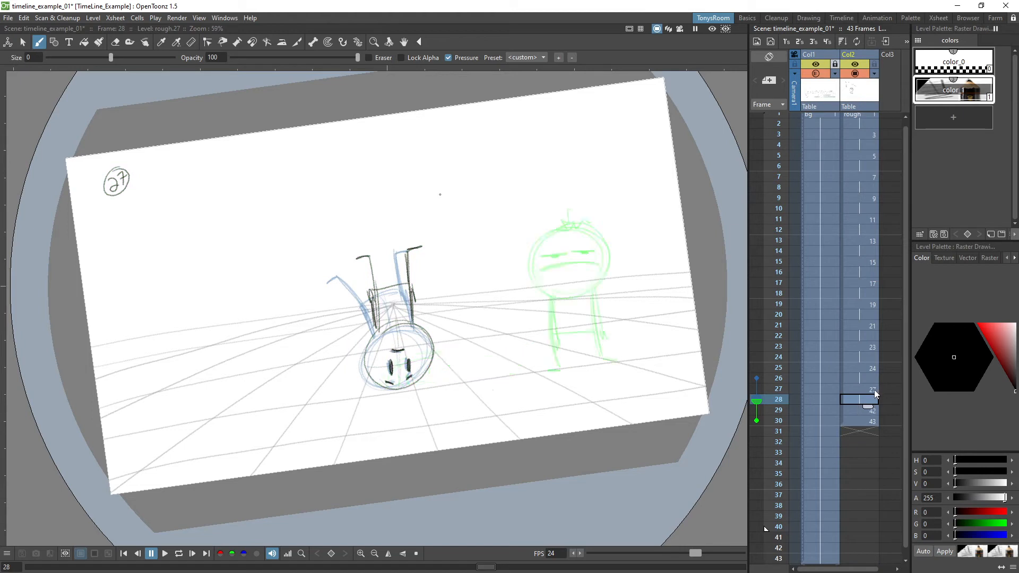
# Step: Set the onion skin around frame 27 to one frame before and one frame after
pyautogui.click(879, 390)
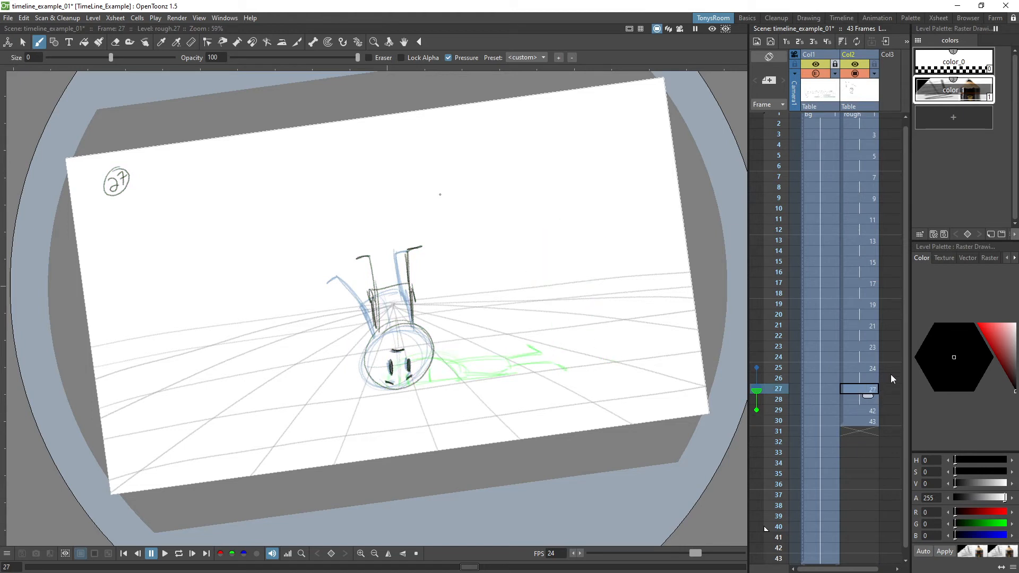
pyautogui.click(756, 368)
pyautogui.click(756, 378)
pyautogui.click(757, 410)
pyautogui.click(757, 400)
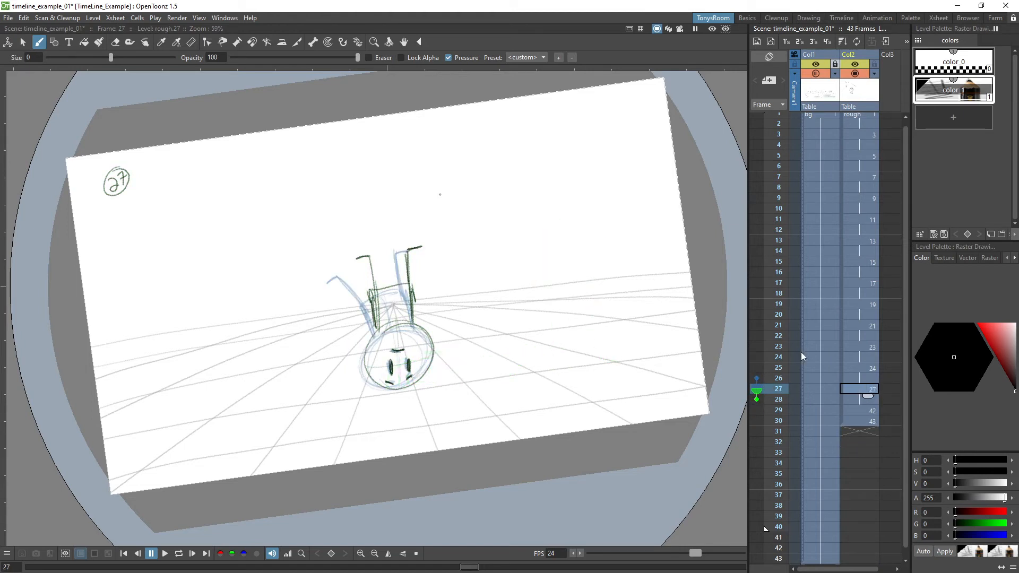
# Step: Compare the headstand drawing on frame 27 with the lying pose on frame 29 by flipping between them
pyautogui.press('Down')
pyautogui.press('Down')
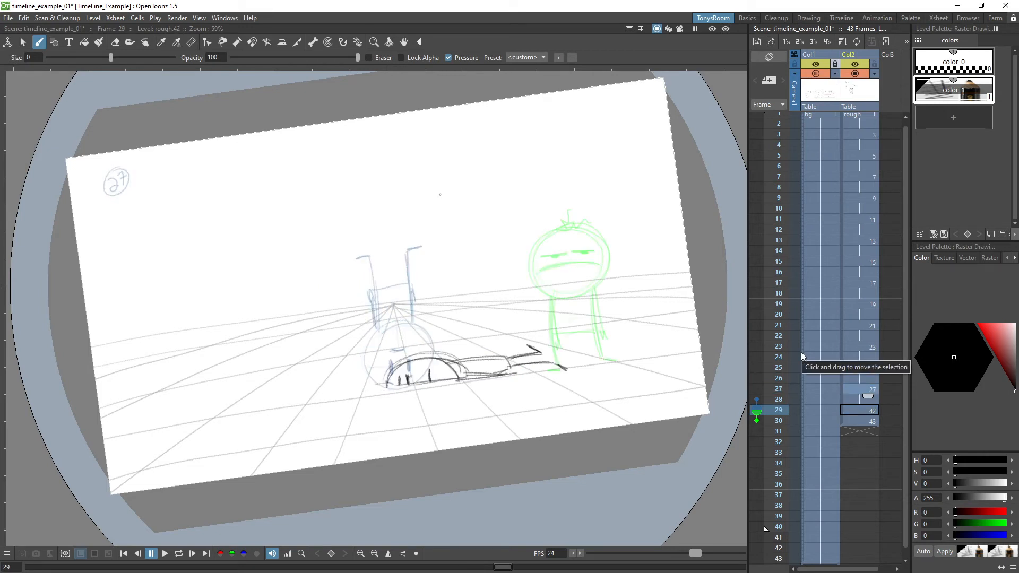
pyautogui.press('Up')
pyautogui.press('Up')
pyautogui.press('Down')
pyautogui.press('Down')
pyautogui.press('Up')
pyautogui.press('Up')
pyautogui.press('Down')
pyautogui.press('Down')
pyautogui.press('Up')
pyautogui.press('Up')
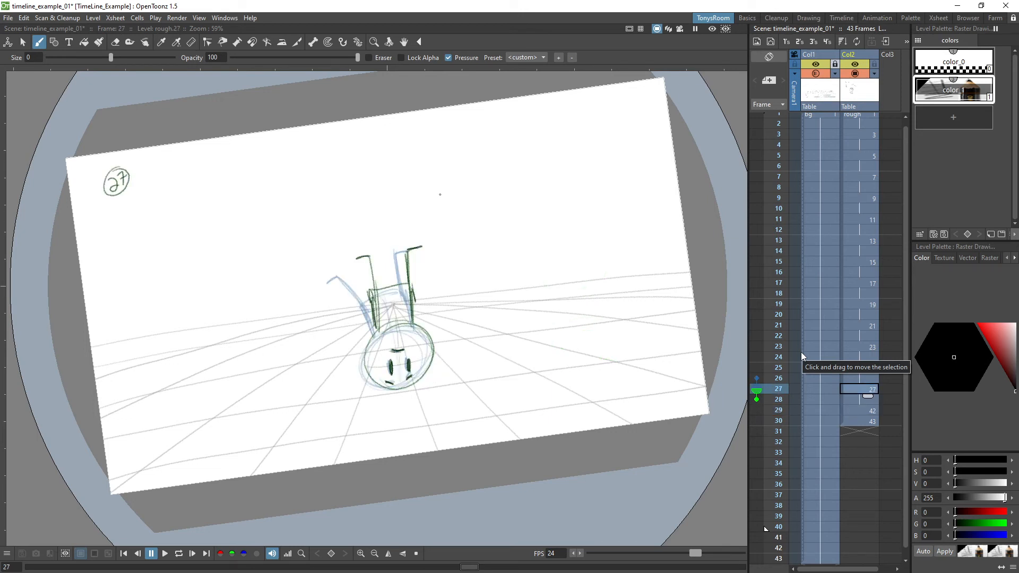
pyautogui.press('Down')
pyautogui.press('Down')
pyautogui.press('Up')
pyautogui.press('Up')
pyautogui.press('Down')
pyautogui.press('Down')
pyautogui.press('Up')
pyautogui.press('Up')
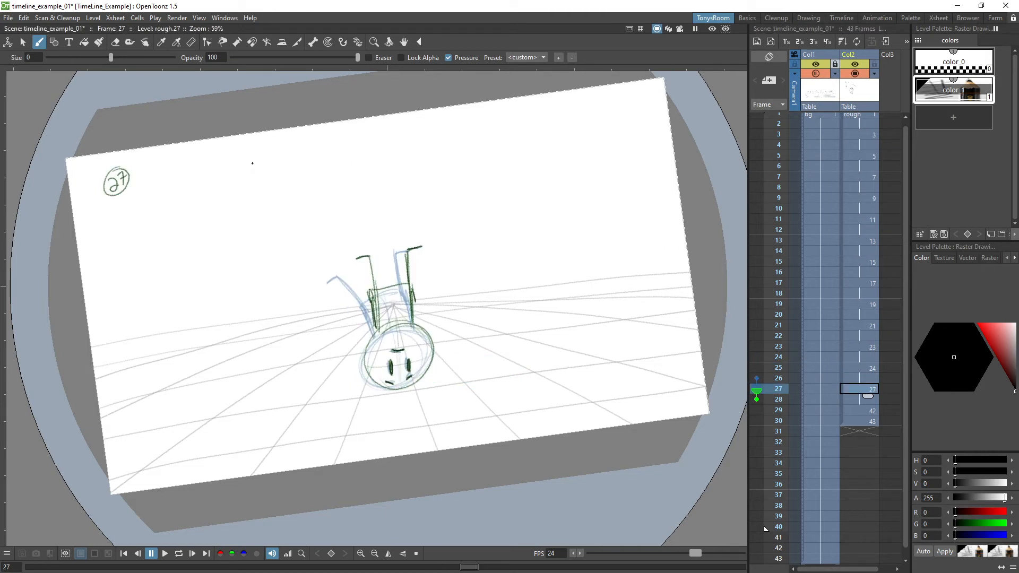
# Step: Sketch a timing chart above the headstand on frame 27 with a vertical start mark, a circled 27, a flat end mark and a connecting arc
pyautogui.moveTo(252, 163); pyautogui.dragTo(256, 189)
pyautogui.moveTo(242, 147)
pyautogui.mouseDown()
pyautogui.moveTo(248, 157)
pyautogui.moveTo(247, 139)
pyautogui.mouseUp()
pyautogui.press('.')
pyautogui.press(',')
pyautogui.moveTo(325, 201); pyautogui.dragTo(370, 200)
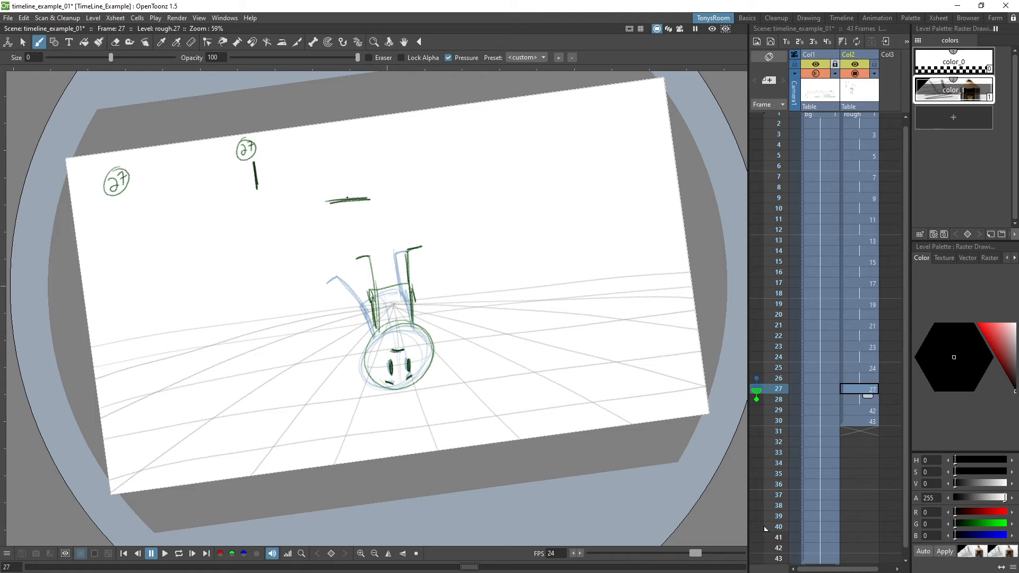
pyautogui.moveTo(260, 170); pyautogui.dragTo(345, 195)
# Step: Flip through the drawings on frames 25, 27 and 29 to study the motion into and out of the headstand
pyautogui.press('.')
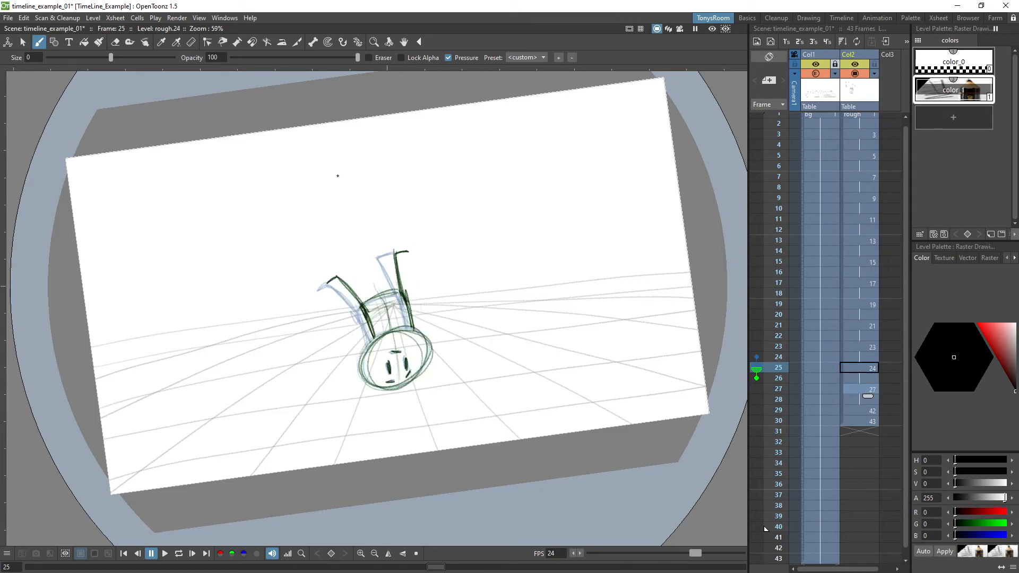
pyautogui.press(',')
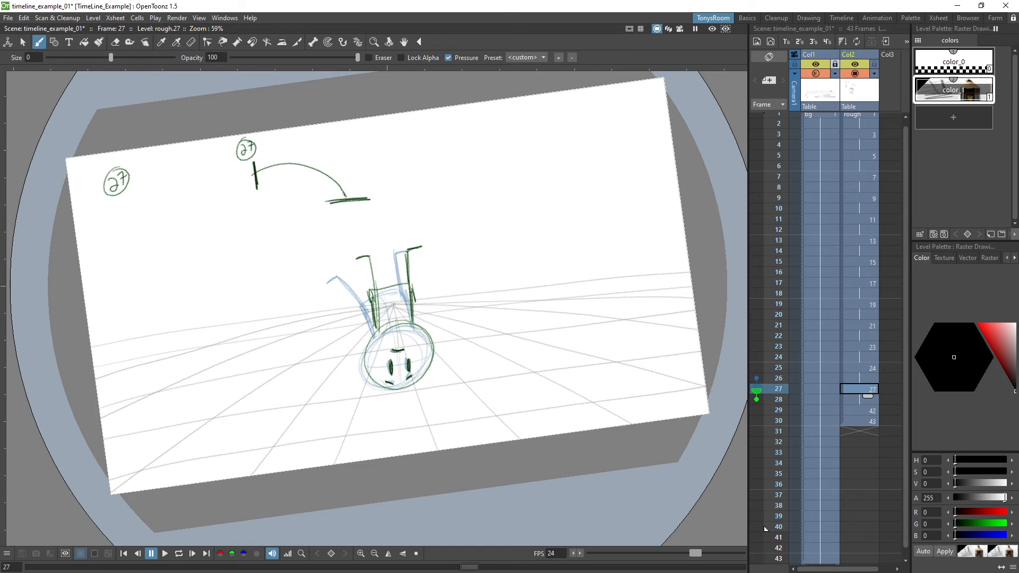
pyautogui.press(',')
pyautogui.press(',')
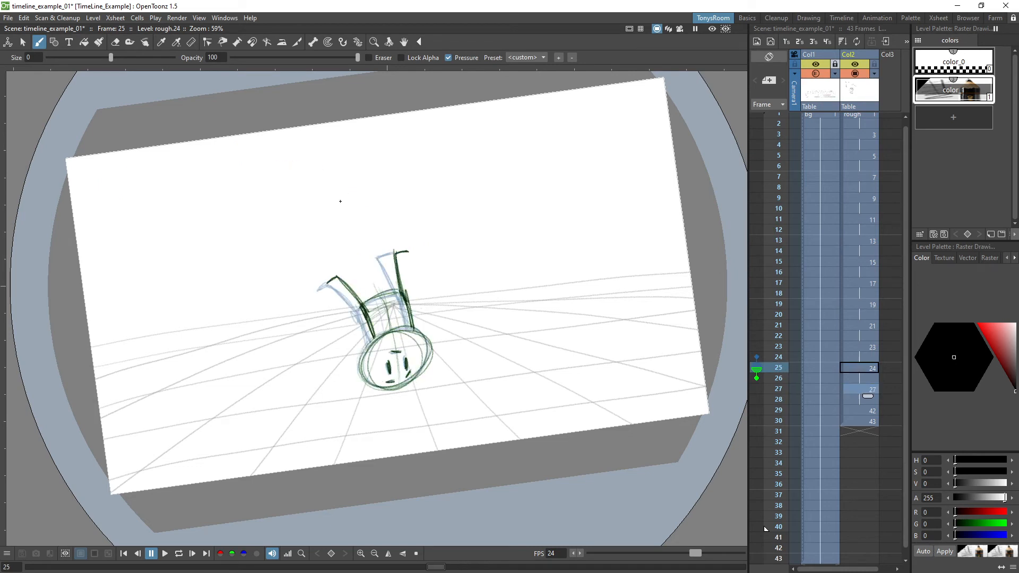
pyautogui.press('.')
pyautogui.press('.')
pyautogui.press('.')
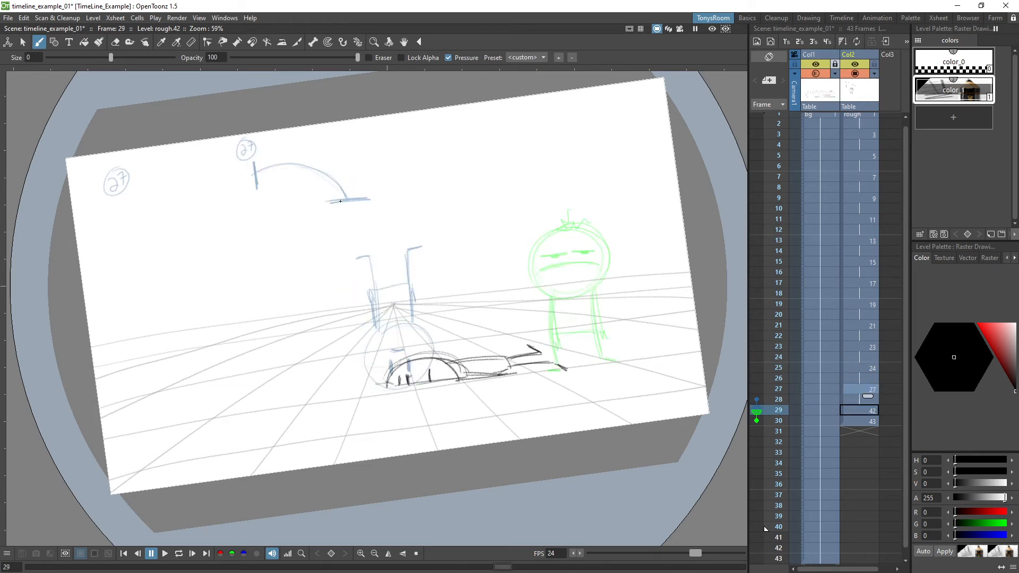
pyautogui.press(',')
pyautogui.press(',')
pyautogui.press('.')
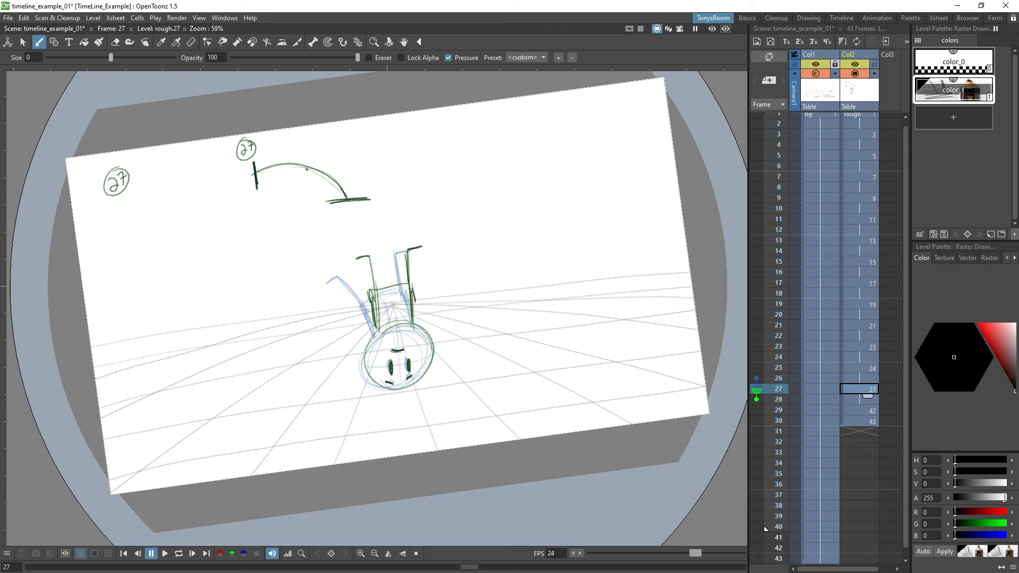
# Step: Add tick marks along the timing arc, closely spaced at the start, and number the chart 29, 31, 33, 35, 37 and a circled 39
pyautogui.moveTo(317, 164)
pyautogui.mouseDown()
pyautogui.moveTo(308, 146)
pyautogui.moveTo(257, 175)
pyautogui.mouseUp()
pyautogui.press(',')
pyautogui.press('.')
pyautogui.hotkey('ctrl', 'z')
pyautogui.moveTo(250, 199)
pyautogui.mouseDown()
pyautogui.moveTo(257, 211)
pyautogui.moveTo(271, 199)
pyautogui.moveTo(257, 191)
pyautogui.mouseUp()
pyautogui.moveTo(266, 191)
pyautogui.mouseDown()
pyautogui.moveTo(263, 181)
pyautogui.moveTo(279, 218)
pyautogui.mouseUp()
pyautogui.moveTo(288, 153); pyautogui.dragTo(307, 144)
pyautogui.moveTo(320, 128)
pyautogui.mouseDown()
pyautogui.moveTo(313, 141)
pyautogui.moveTo(349, 155)
pyautogui.mouseUp()
pyautogui.moveTo(377, 192)
pyautogui.mouseDown()
pyautogui.moveTo(378, 206)
pyautogui.moveTo(393, 206)
pyautogui.moveTo(386, 185)
pyautogui.mouseUp()
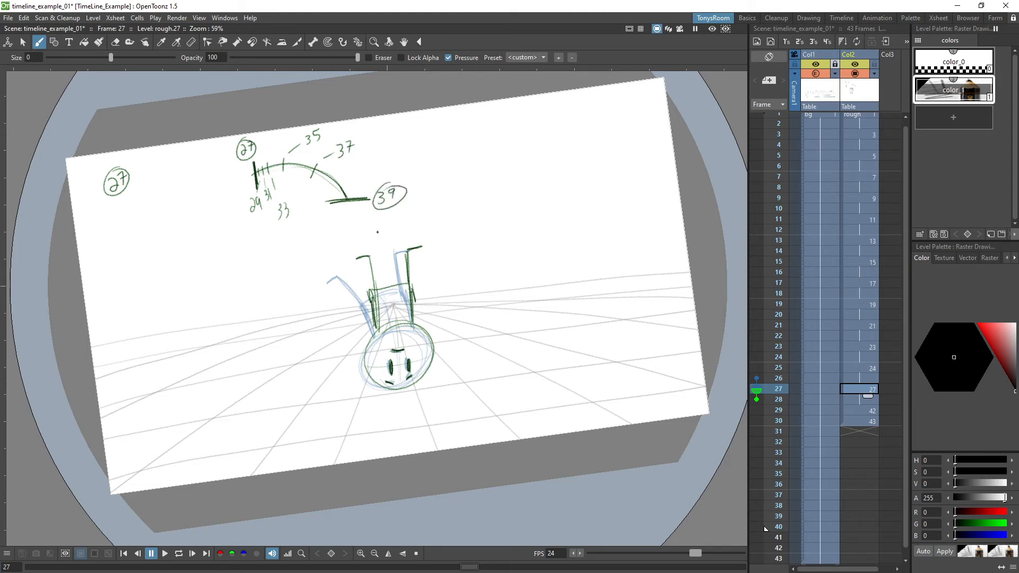
# Step: Label the lying-pose drawing on frame 29 with a circled 39 in its corner
pyautogui.press('.')
pyautogui.press('.')
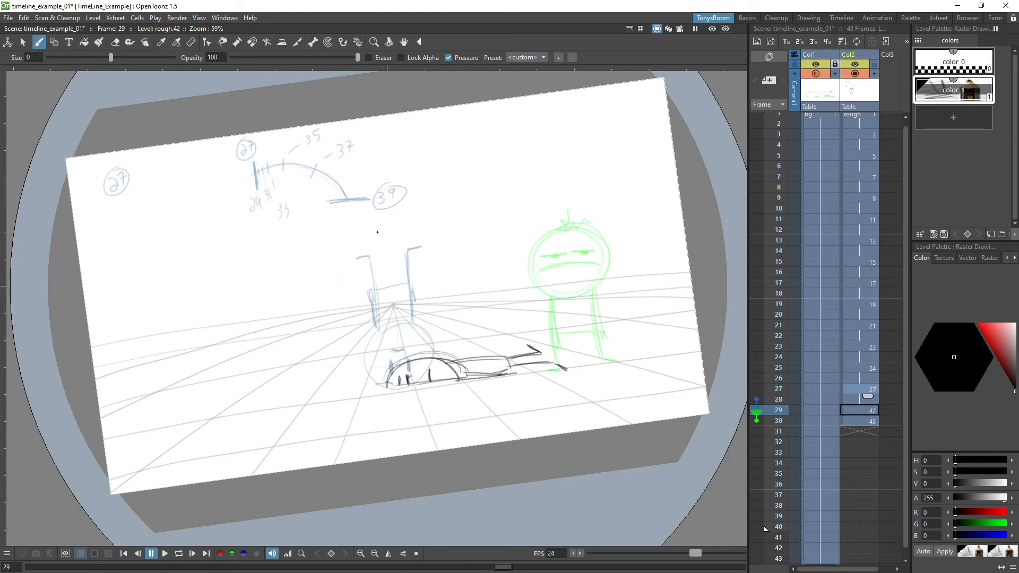
pyautogui.moveTo(116, 179); pyautogui.dragTo(113, 198)
pyautogui.moveTo(132, 176)
pyautogui.mouseDown()
pyautogui.moveTo(126, 189)
pyautogui.moveTo(134, 170)
pyautogui.mouseUp()
pyautogui.click(135, 186)
pyautogui.press(',')
pyautogui.press(',')
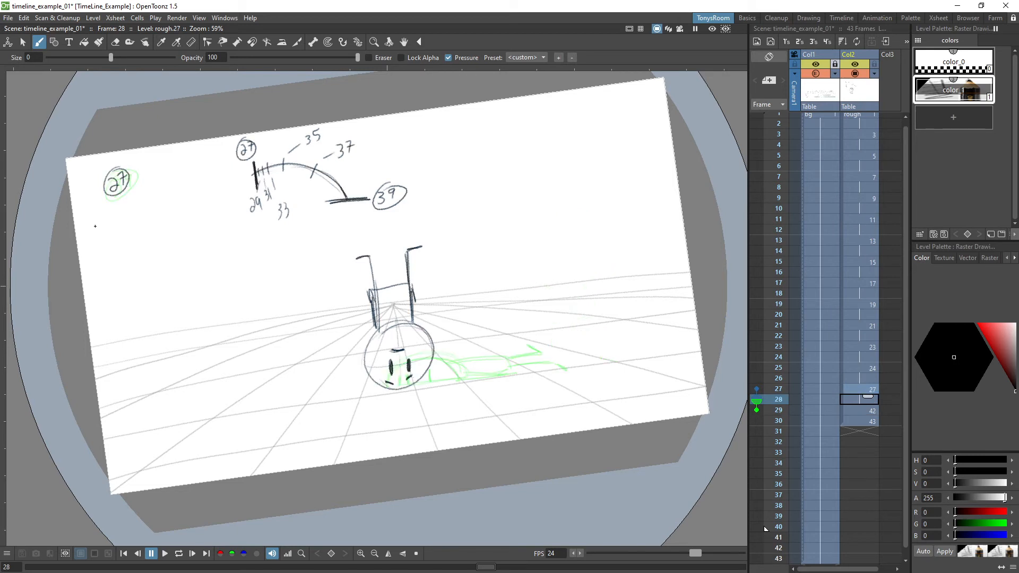
# Step: Extend the hold of rough drawing 27 through frame 38 so that the lying pose starts at frame 39
pyautogui.press('.')
pyautogui.press('Insert')
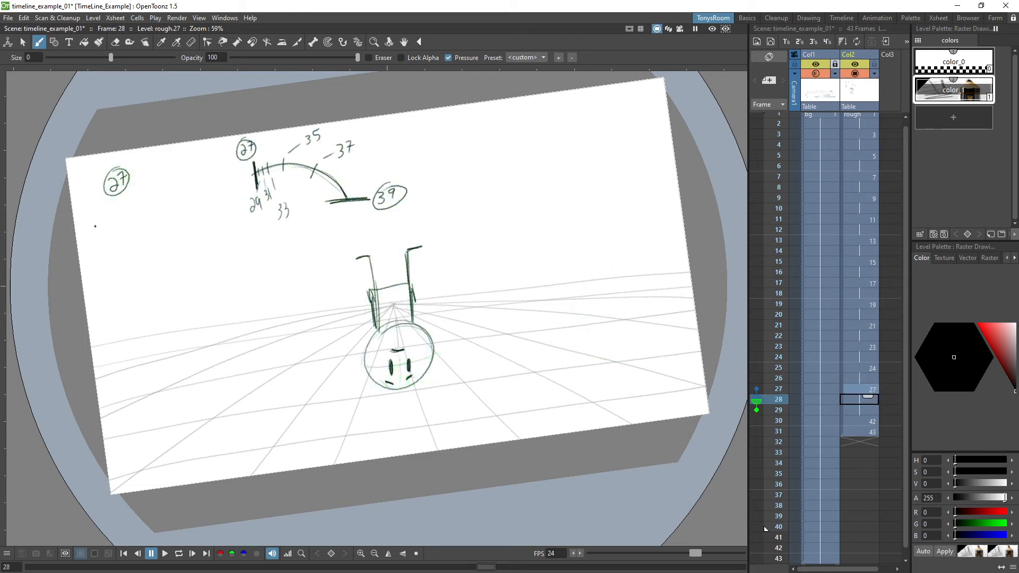
pyautogui.click(870, 422)
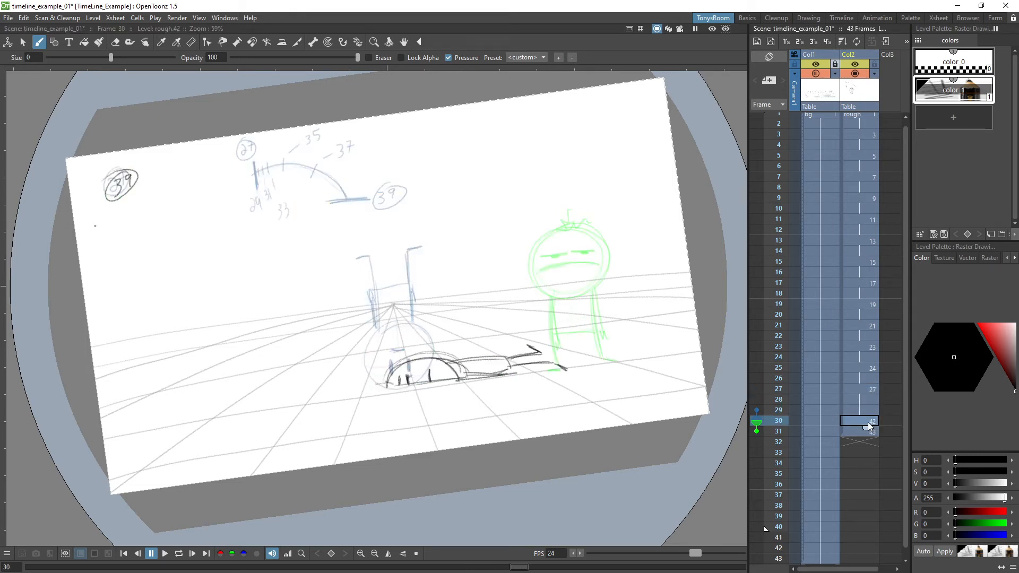
pyautogui.click(874, 431)
pyautogui.click(873, 422)
pyautogui.click(868, 411)
pyautogui.press("'")
pyautogui.press("'")
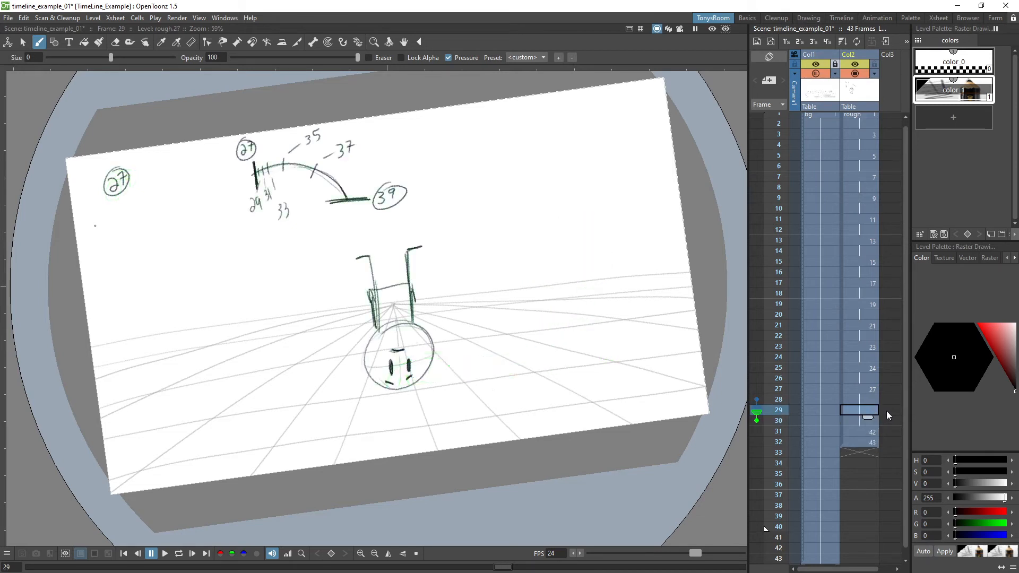
pyautogui.press("'")
pyautogui.press("'")
pyautogui.press("'")
pyautogui.press("'")
pyautogui.press("'")
pyautogui.press("'")
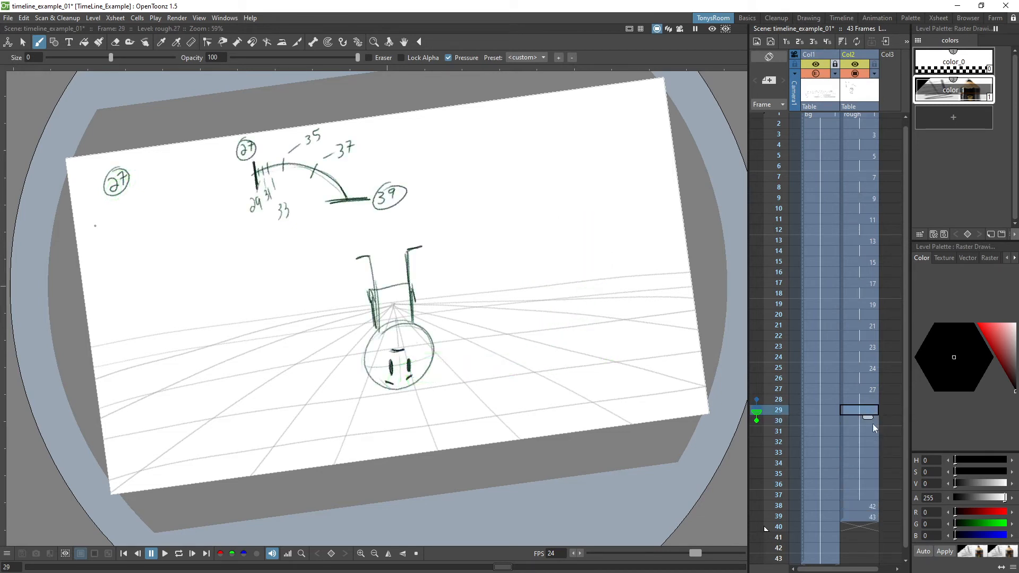
pyautogui.press("'")
# Step: Extend the hold of the lying pose, rough drawing 42, so that drawing 43 starts at frame 48
pyautogui.click(862, 528)
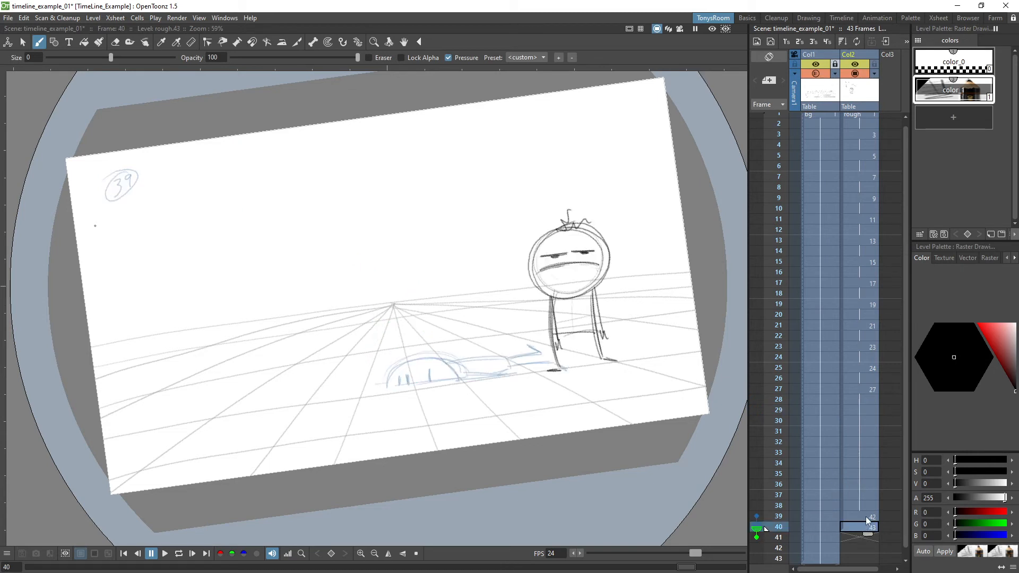
pyautogui.click(865, 517)
pyautogui.press("'")
pyautogui.press("'")
pyautogui.press("'")
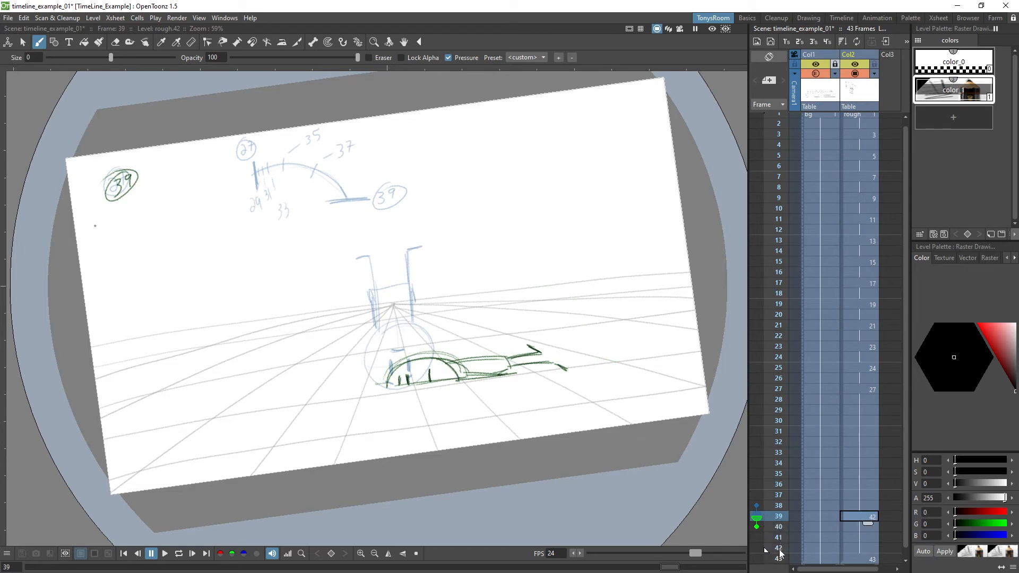
pyautogui.scroll(-1, 905, 440)
pyautogui.scroll(-1, 904, 435)
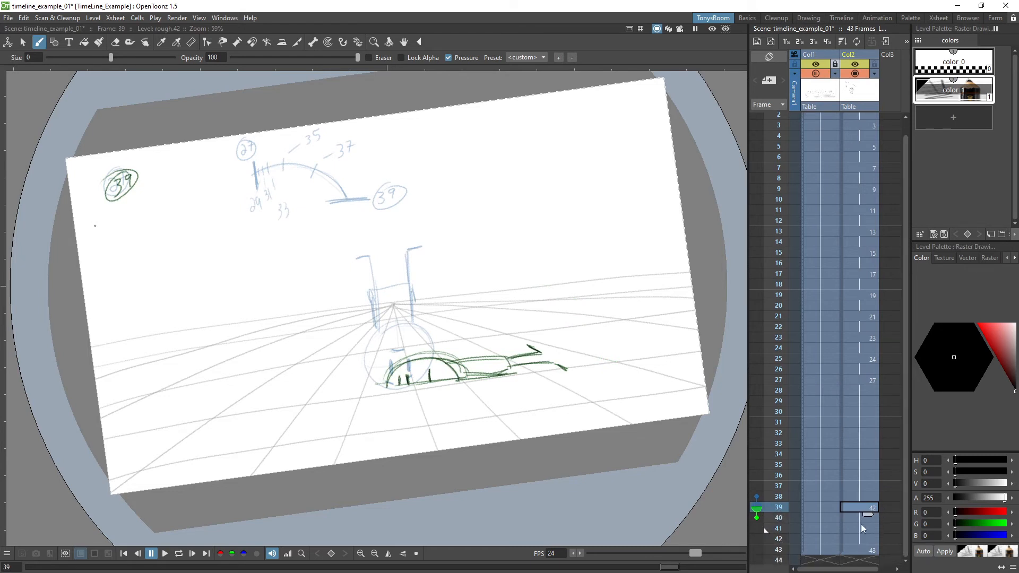
pyautogui.click(861, 524)
pyautogui.press("'")
pyautogui.press("'")
pyautogui.press("'")
pyautogui.press("'")
pyautogui.press("'")
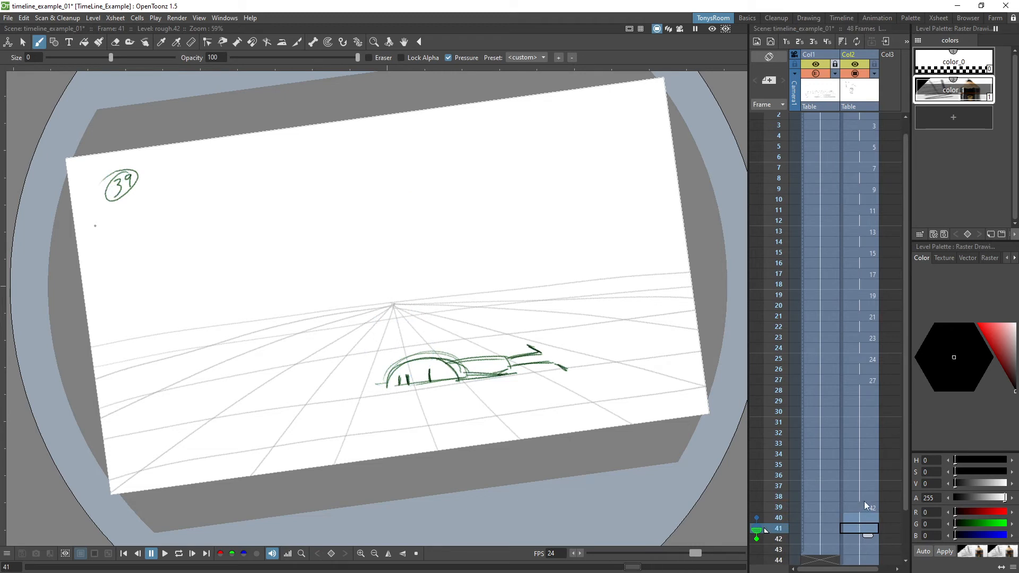
# Step: Extend the background drawing's exposure to frame 48 to match the rough column
pyautogui.click(826, 550)
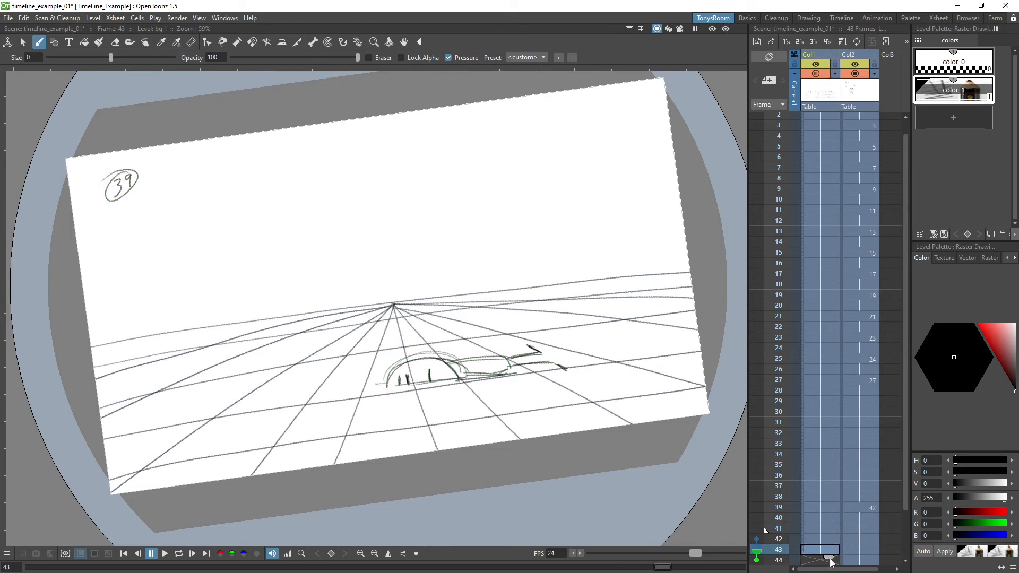
pyautogui.moveTo(828, 556); pyautogui.dragTo(829, 565)
pyautogui.click(844, 487)
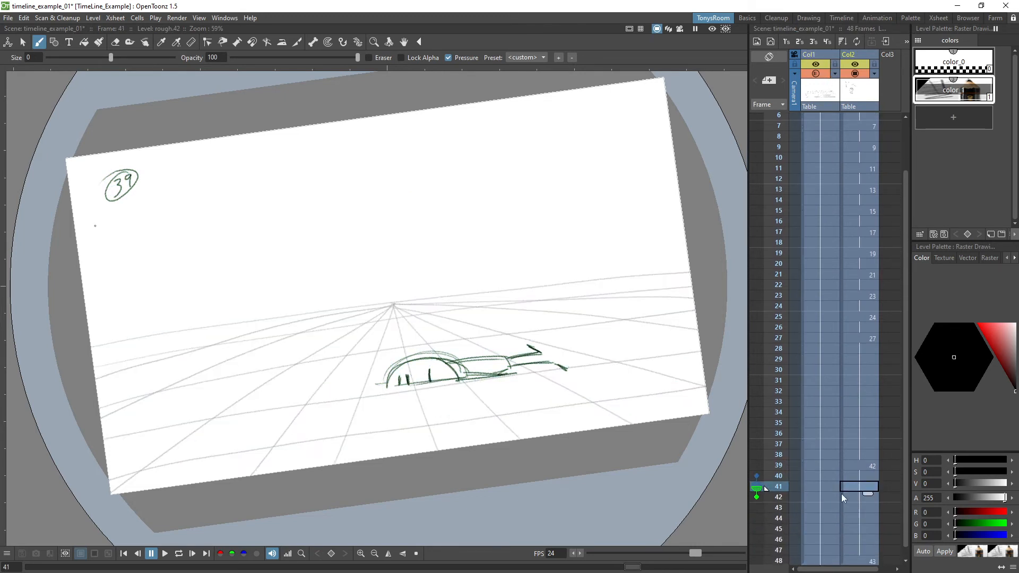
# Step: Compare the headstand on frame 27 with the lying pose on frame 39 by flipping back and forth
pyautogui.click(862, 465)
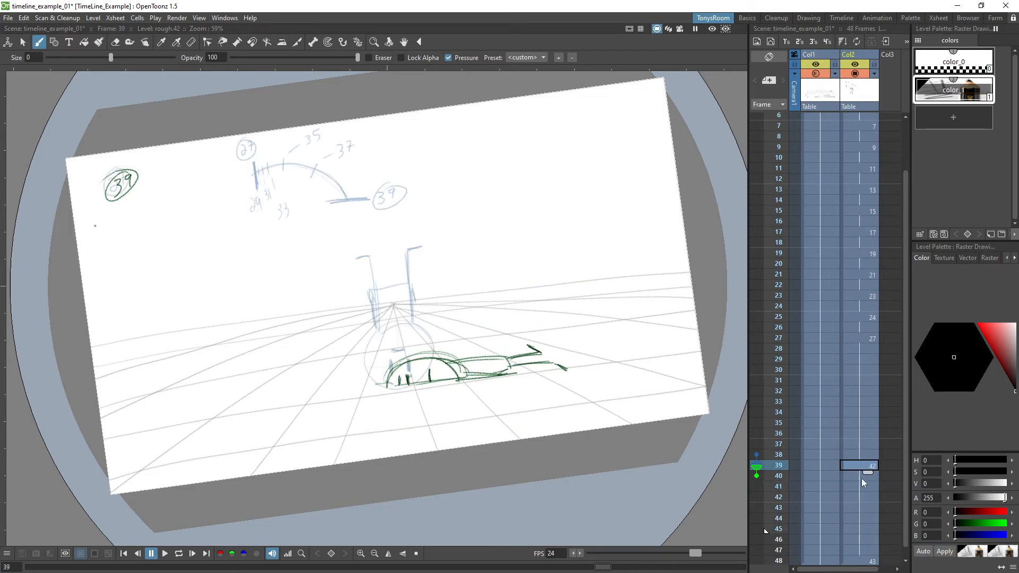
pyautogui.click(868, 340)
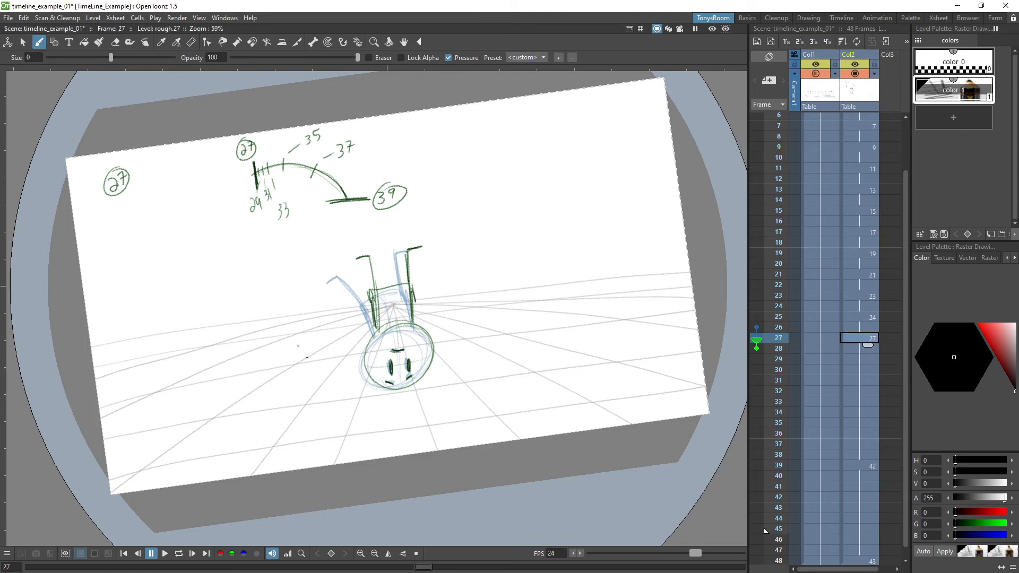
pyautogui.press('.')
pyautogui.press(',')
pyautogui.press('.')
pyautogui.press(',')
pyautogui.press('.')
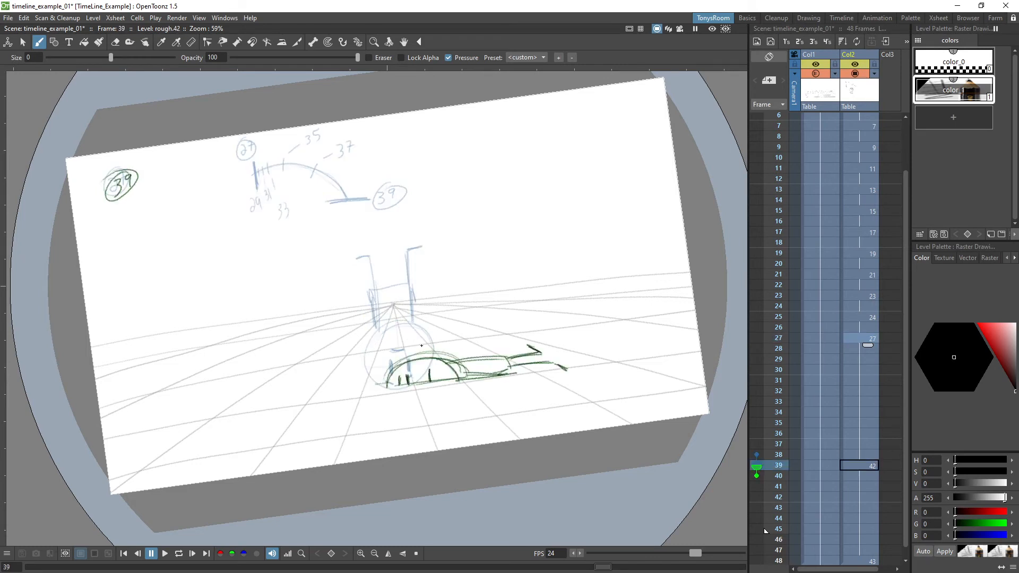
pyautogui.press(',')
pyautogui.press('.')
pyautogui.press(',')
pyautogui.press('.')
pyautogui.press(',')
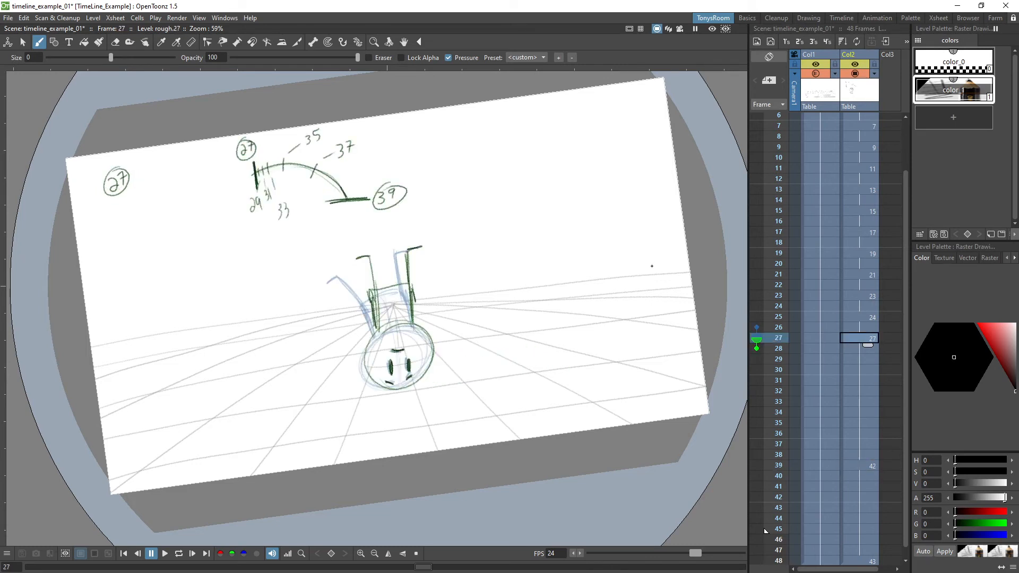
pyautogui.press('.')
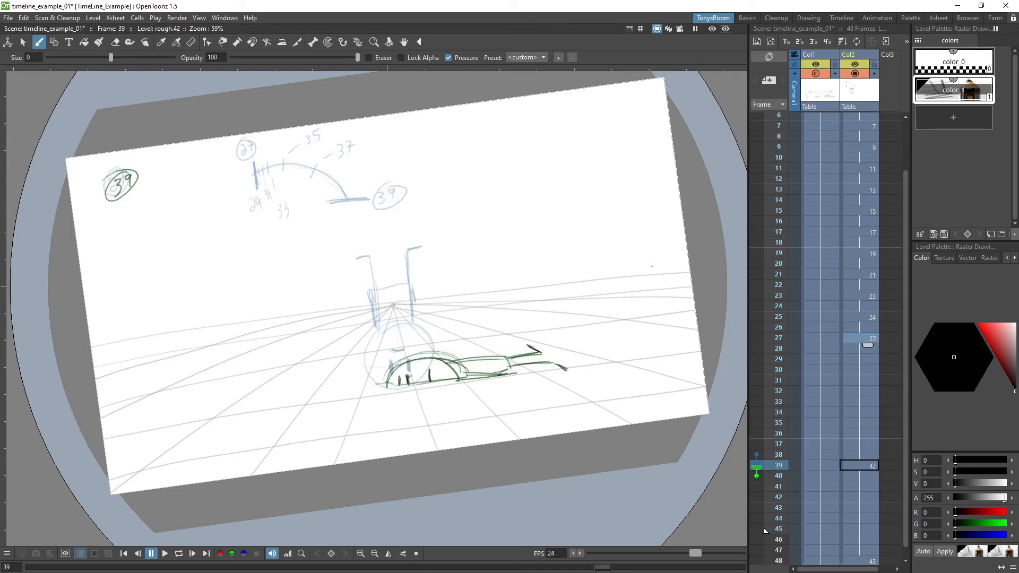
# Step: Set the onion skin at frame 37 to show the lying pose two frames ahead instead of the next frame
pyautogui.click(864, 444)
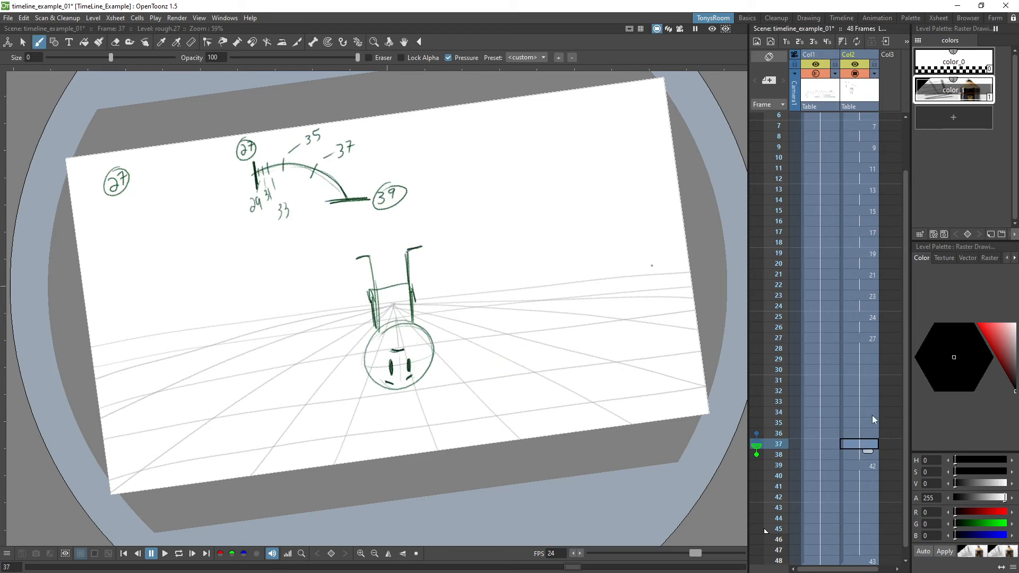
pyautogui.click(758, 466)
pyautogui.click(757, 455)
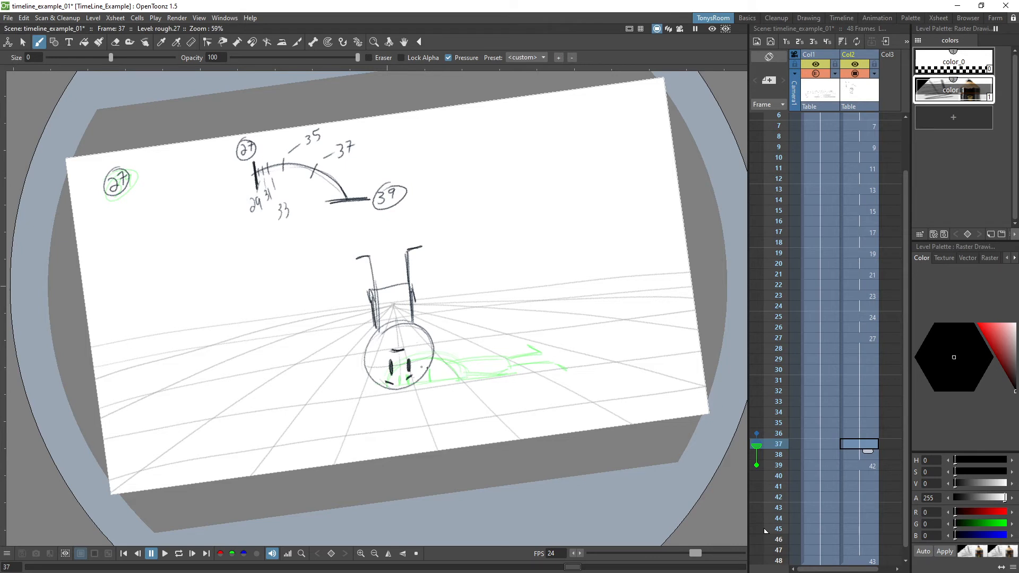
# Step: Sketch the in-between on frame 37 with a tilted round head, a short body and two curved legs with feet tipping toward the lying pose
pyautogui.moveTo(421, 329); pyautogui.dragTo(393, 342)
pyautogui.moveTo(404, 391)
pyautogui.mouseDown()
pyautogui.moveTo(401, 331)
pyautogui.moveTo(447, 340)
pyautogui.moveTo(423, 387)
pyautogui.moveTo(385, 365)
pyautogui.moveTo(428, 329)
pyautogui.moveTo(447, 340)
pyautogui.moveTo(482, 280)
pyautogui.mouseUp()
pyautogui.moveTo(455, 348); pyautogui.dragTo(479, 299)
pyautogui.moveTo(428, 328); pyautogui.dragTo(440, 276)
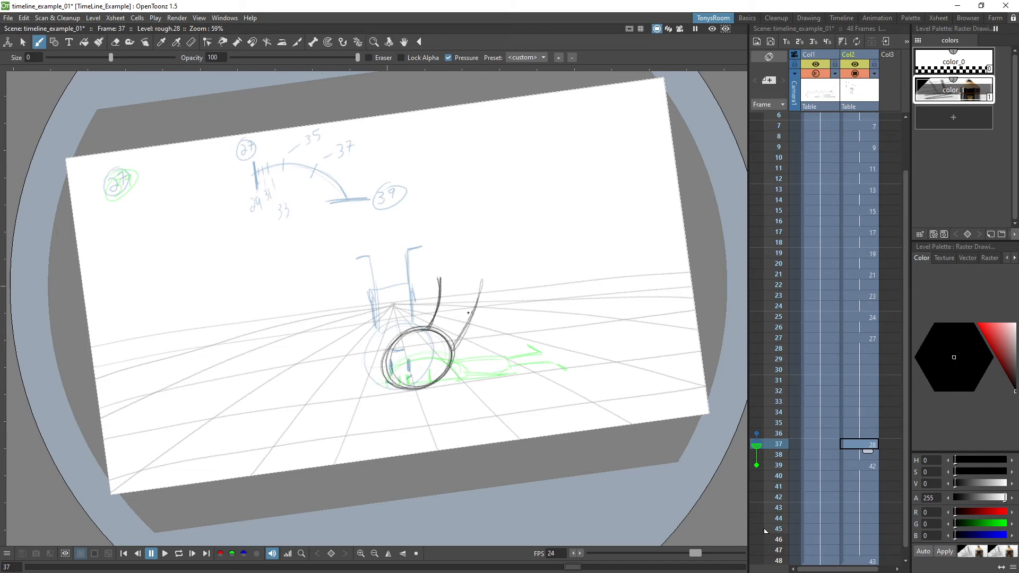
pyautogui.moveTo(457, 346); pyautogui.dragTo(476, 286)
pyautogui.moveTo(433, 316); pyautogui.dragTo(465, 328)
pyautogui.moveTo(440, 280)
pyautogui.mouseDown()
pyautogui.moveTo(426, 270)
pyautogui.moveTo(489, 278)
pyautogui.mouseUp()
pyautogui.moveTo(442, 335); pyautogui.dragTo(447, 314)
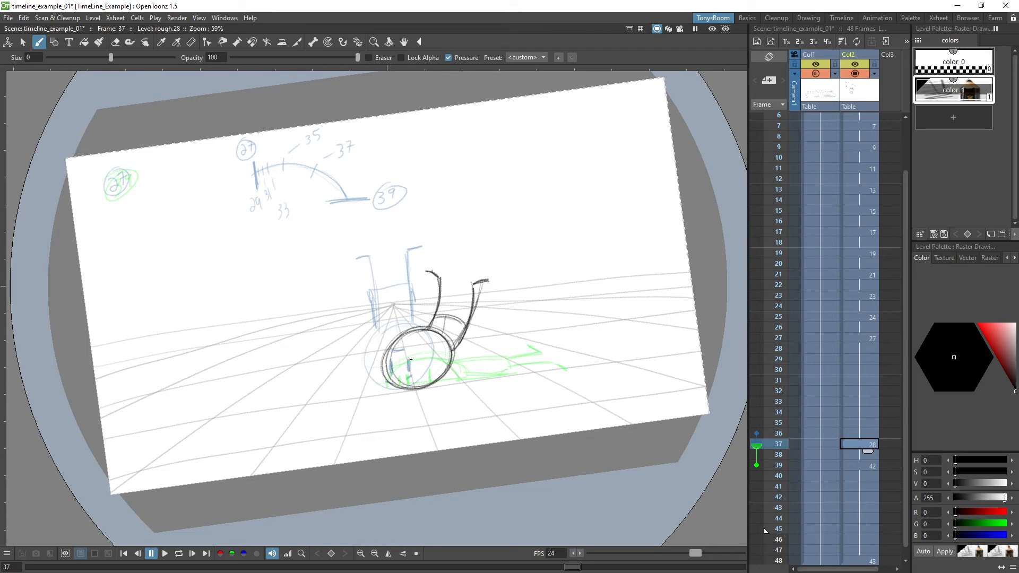
# Step: Add the slanted facial features and short arms beside the body to the frame 37 drawing
pyautogui.moveTo(411, 359); pyautogui.dragTo(402, 372)
pyautogui.moveTo(422, 367)
pyautogui.mouseDown()
pyautogui.moveTo(417, 377)
pyautogui.moveTo(427, 354)
pyautogui.moveTo(398, 384)
pyautogui.moveTo(416, 378)
pyautogui.mouseUp()
pyautogui.press(',')
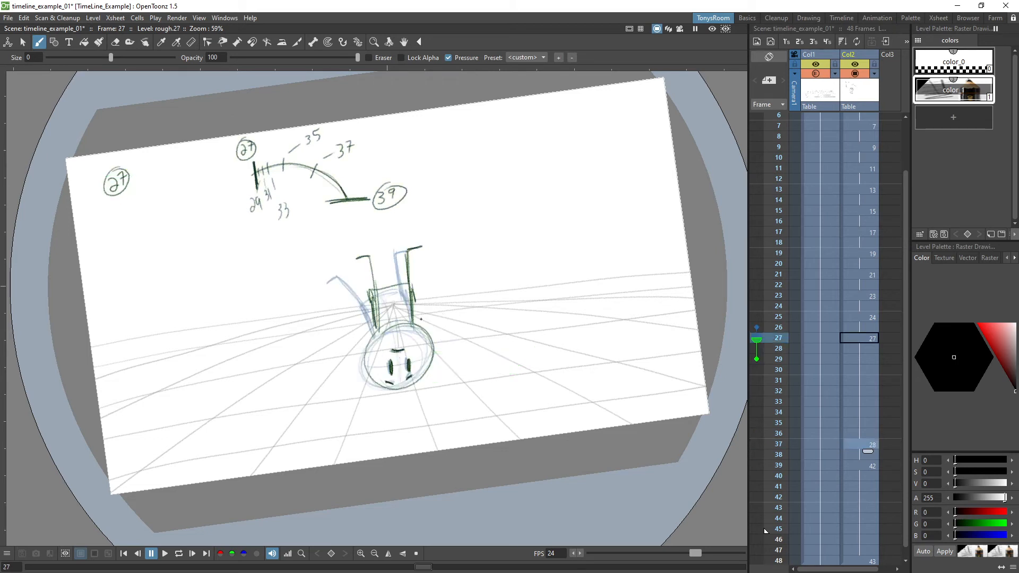
pyautogui.press('.')
pyautogui.moveTo(454, 350); pyautogui.dragTo(463, 335)
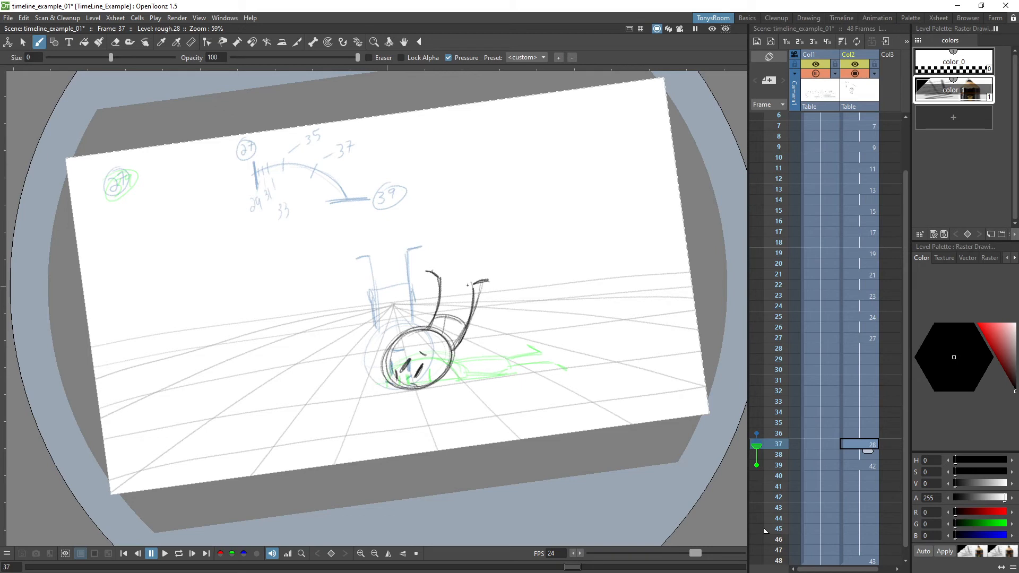
pyautogui.moveTo(427, 328); pyautogui.dragTo(433, 315)
pyautogui.moveTo(455, 351)
pyautogui.mouseDown()
pyautogui.moveTo(425, 329)
pyautogui.moveTo(439, 309)
pyautogui.mouseUp()
# Step: Flip between the frame 37 in-between and its neighbouring drawings to check the falling motion
pyautogui.press(',')
pyautogui.press('.')
pyautogui.press('.')
pyautogui.press(',')
pyautogui.press(',')
pyautogui.press(',')
pyautogui.press('.')
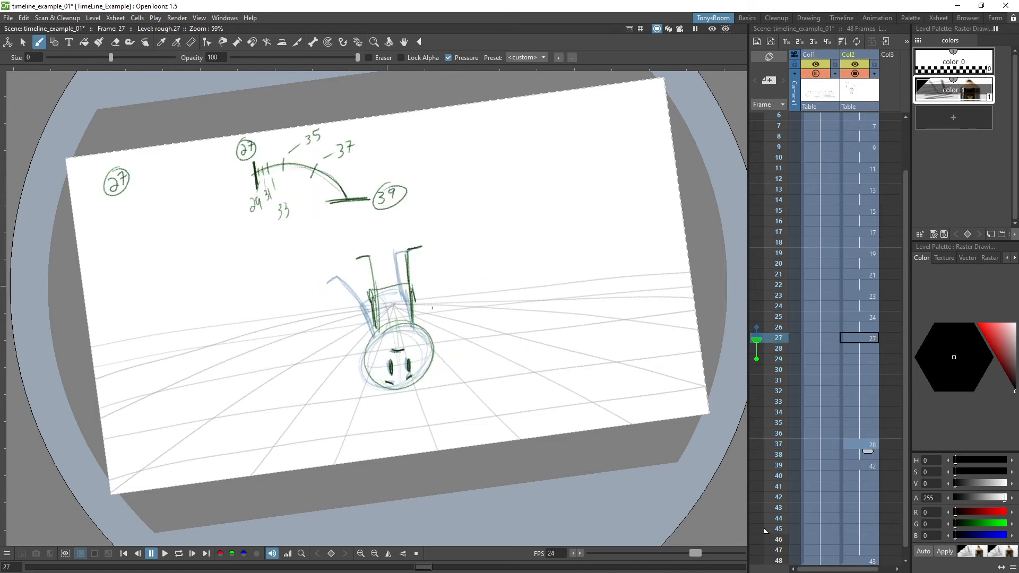
pyautogui.press('.')
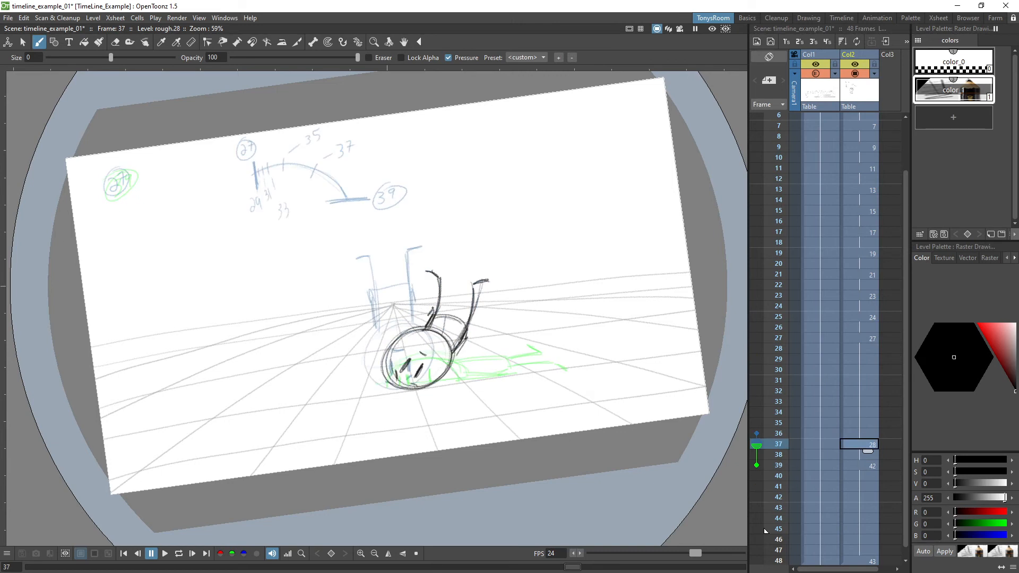
# Step: Shift the legs on the frame 37 drawing, strengthen their lines and sketch a light arc guide for the feet's path
pyautogui.press('s')
pyautogui.moveTo(431, 307)
pyautogui.mouseDown()
pyautogui.moveTo(427, 334)
pyautogui.moveTo(489, 354)
pyautogui.moveTo(422, 302)
pyautogui.moveTo(459, 306)
pyautogui.moveTo(424, 333)
pyautogui.moveTo(452, 354)
pyautogui.mouseUp()
pyautogui.press('b')
pyautogui.moveTo(479, 278)
pyautogui.mouseDown()
pyautogui.moveTo(458, 348)
pyautogui.moveTo(471, 322)
pyautogui.mouseUp()
pyautogui.moveTo(444, 276); pyautogui.dragTo(439, 306)
pyautogui.moveTo(370, 257)
pyautogui.mouseDown()
pyautogui.moveTo(497, 292)
pyautogui.moveTo(521, 324)
pyautogui.mouseUp()
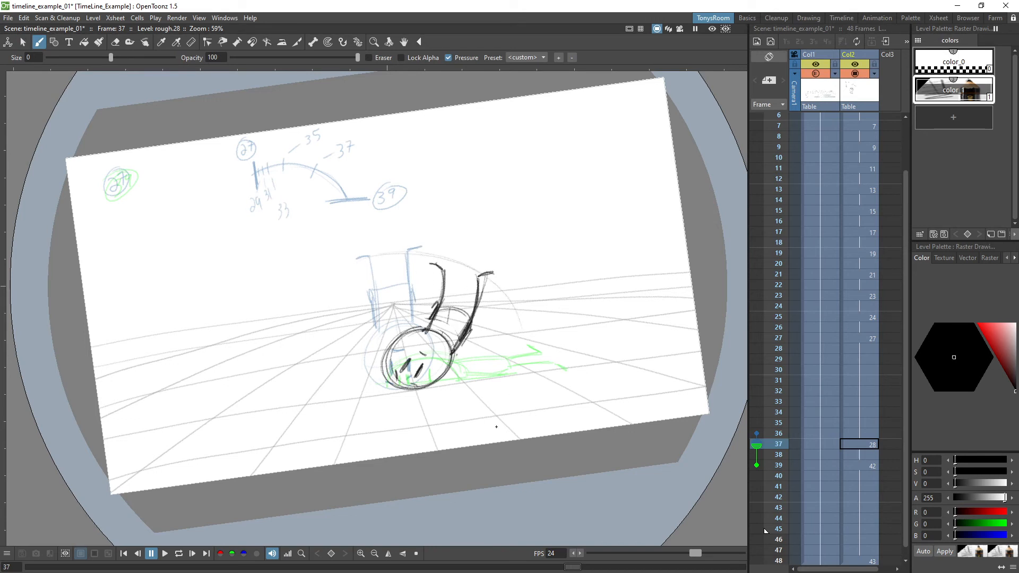
# Step: Erase the left leg and the right foot on frame 37 and redraw them to follow the arc guide
pyautogui.press('e')
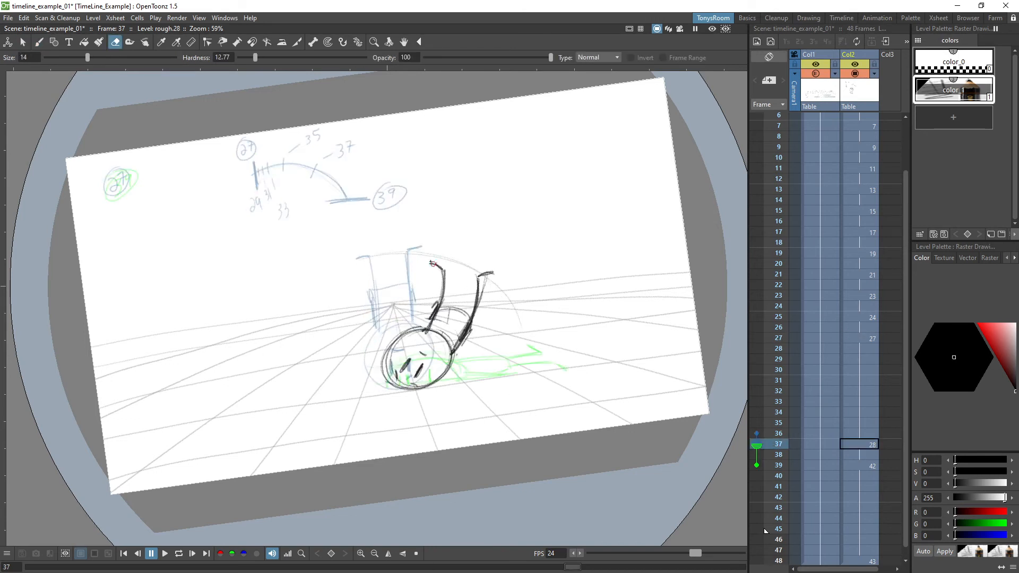
pyautogui.moveTo(432, 262)
pyautogui.mouseDown()
pyautogui.moveTo(441, 269)
pyautogui.moveTo(437, 306)
pyautogui.moveTo(466, 316)
pyautogui.mouseUp()
pyautogui.press('b')
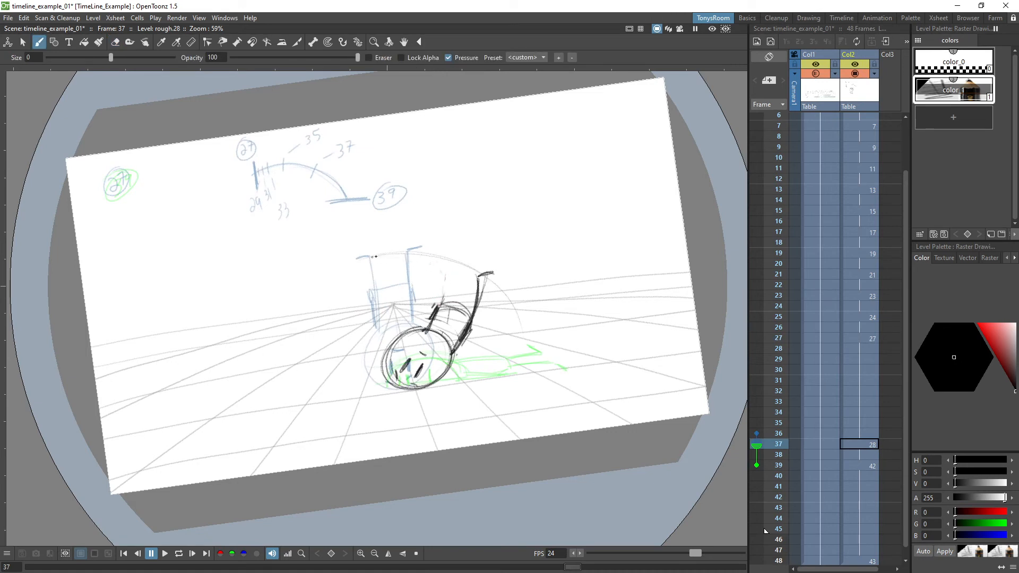
pyautogui.moveTo(438, 307)
pyautogui.mouseDown()
pyautogui.moveTo(442, 272)
pyautogui.moveTo(439, 307)
pyautogui.mouseUp()
pyautogui.moveTo(424, 266)
pyautogui.mouseDown()
pyautogui.moveTo(457, 264)
pyautogui.moveTo(422, 253)
pyautogui.mouseUp()
pyautogui.press('e')
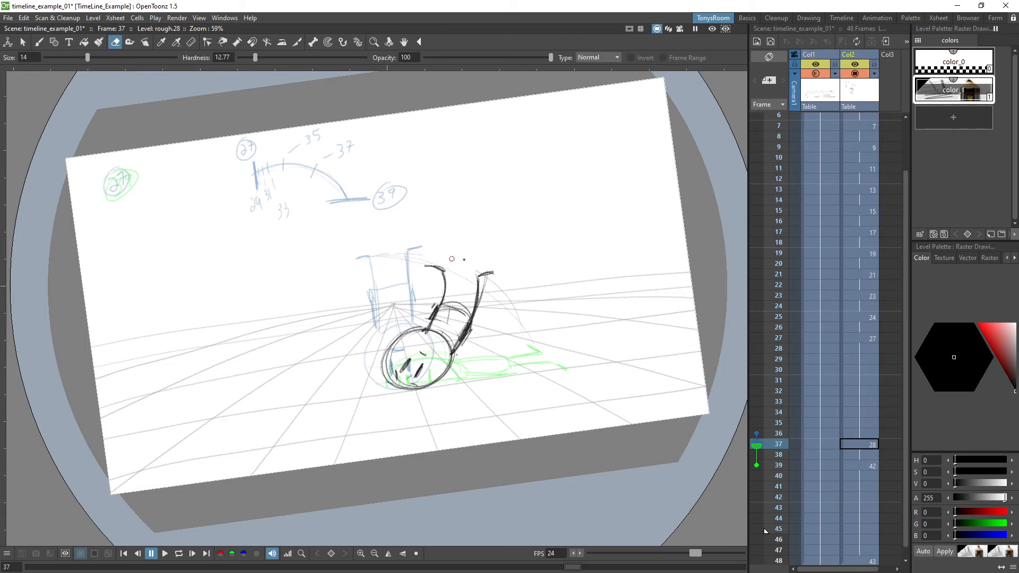
pyautogui.moveTo(502, 290); pyautogui.dragTo(513, 305)
pyautogui.moveTo(493, 272)
pyautogui.mouseDown()
pyautogui.moveTo(477, 273)
pyautogui.moveTo(442, 334)
pyautogui.mouseUp()
pyautogui.press('b')
pyautogui.press(',')
pyautogui.press('.')
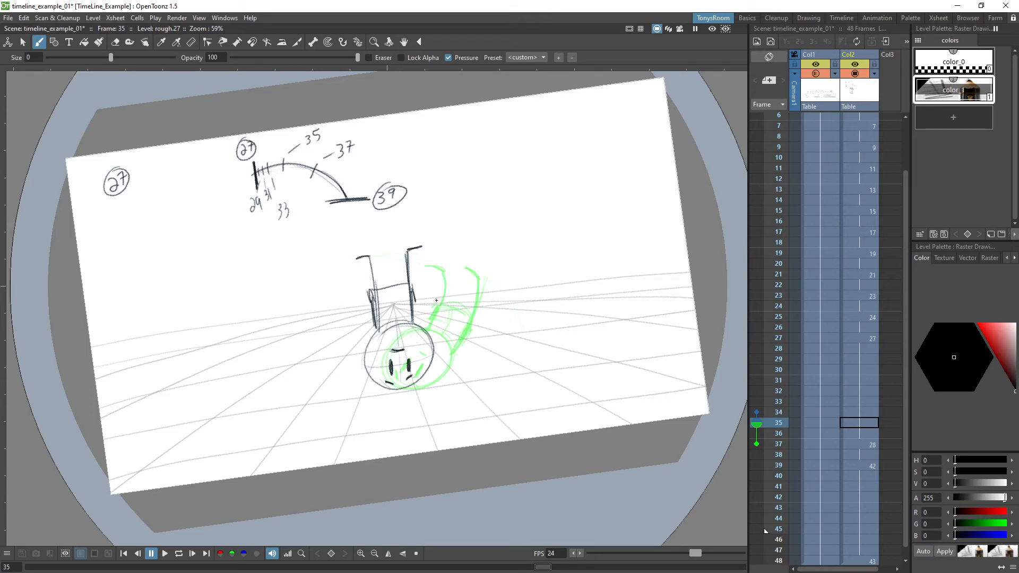
# Step: Create a new drawing at frame 35, label it 35 and sketch the round head between the neighbouring poses
pyautogui.hotkey('alt', 'd')
pyautogui.moveTo(116, 181); pyautogui.dragTo(119, 198)
pyautogui.moveTo(130, 179); pyautogui.dragTo(123, 198)
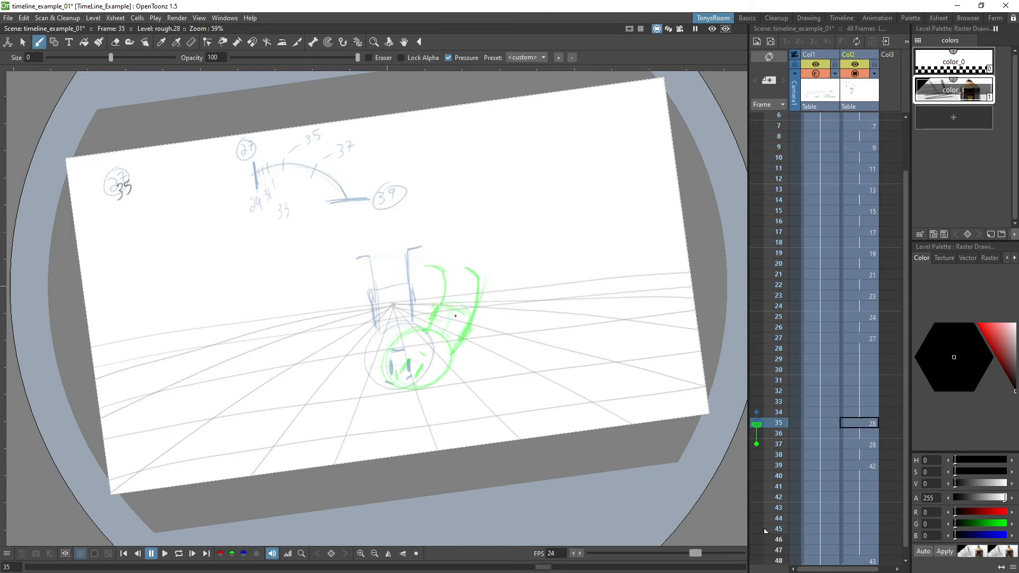
pyautogui.moveTo(397, 324)
pyautogui.mouseDown()
pyautogui.moveTo(378, 345)
pyautogui.moveTo(440, 357)
pyautogui.moveTo(388, 388)
pyautogui.moveTo(383, 347)
pyautogui.moveTo(400, 293)
pyautogui.mouseUp()
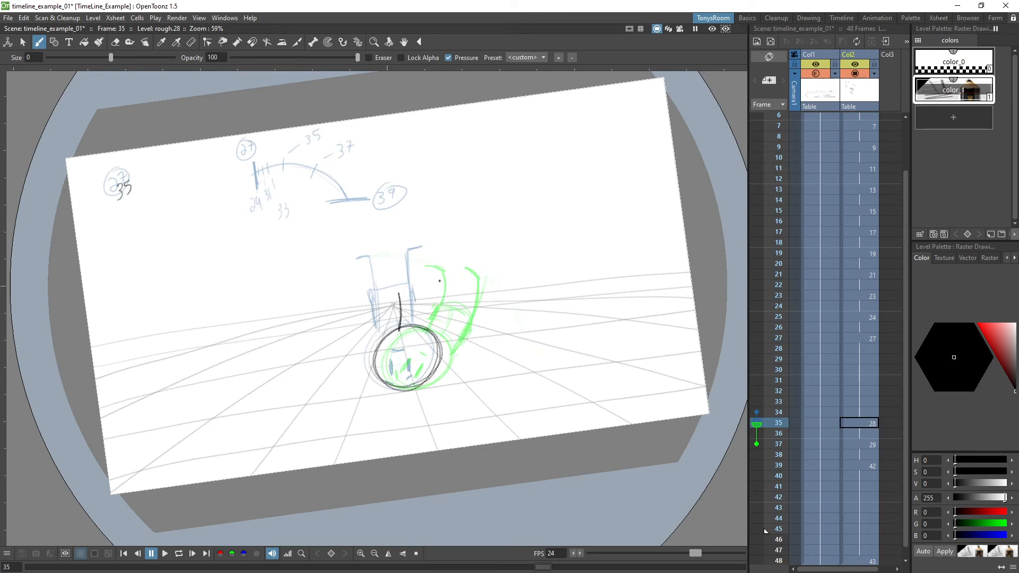
# Step: Replace the first torso line on frame 35 with a curved body and two upright legs with feet
pyautogui.hotkey('ctrl', 'z')
pyautogui.moveTo(403, 328); pyautogui.dragTo(404, 295)
pyautogui.moveTo(436, 337); pyautogui.dragTo(439, 295)
pyautogui.moveTo(404, 326)
pyautogui.mouseDown()
pyautogui.moveTo(405, 296)
pyautogui.moveTo(438, 298)
pyautogui.mouseUp()
pyautogui.moveTo(402, 290)
pyautogui.mouseDown()
pyautogui.moveTo(438, 295)
pyautogui.moveTo(399, 258)
pyautogui.mouseUp()
pyautogui.moveTo(439, 296); pyautogui.dragTo(441, 256)
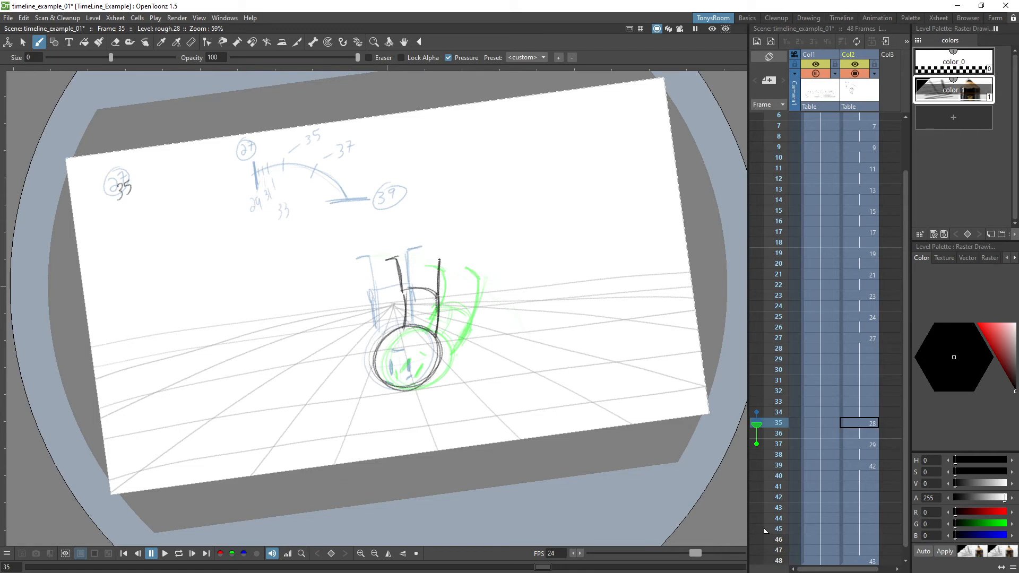
pyautogui.moveTo(438, 256); pyautogui.dragTo(430, 247)
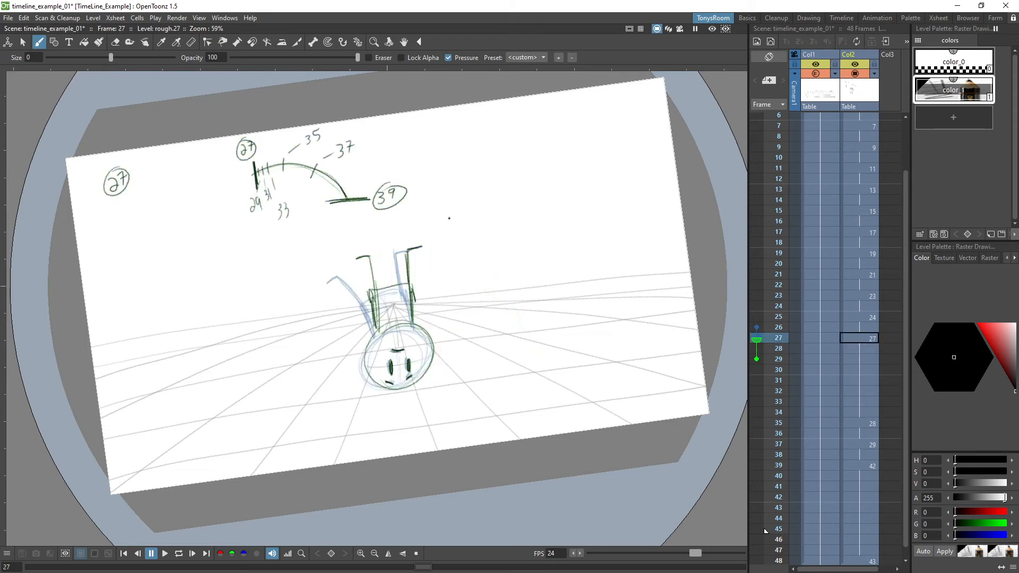
# Step: Add the slanted facial features and the arms along both sides of the body on the frame 35 drawing
pyautogui.press('.')
pyautogui.press('.')
pyautogui.press('.')
pyautogui.moveTo(408, 349)
pyautogui.mouseDown()
pyautogui.moveTo(419, 354)
pyautogui.moveTo(396, 374)
pyautogui.moveTo(414, 375)
pyautogui.moveTo(389, 383)
pyautogui.mouseUp()
pyautogui.moveTo(441, 341); pyautogui.dragTo(441, 294)
pyautogui.moveTo(405, 330); pyautogui.dragTo(401, 299)
pyautogui.moveTo(402, 308); pyautogui.dragTo(400, 294)
# Step: Add the torso's centre line and reinforce the hip line on frame 35, comparing it with the neighbouring drawings
pyautogui.moveTo(419, 285); pyautogui.dragTo(418, 331)
pyautogui.moveTo(419, 277); pyautogui.dragTo(406, 379)
pyautogui.press(',')
pyautogui.press('.')
pyautogui.moveTo(401, 295); pyautogui.dragTo(440, 291)
pyautogui.press(',')
pyautogui.press('.')
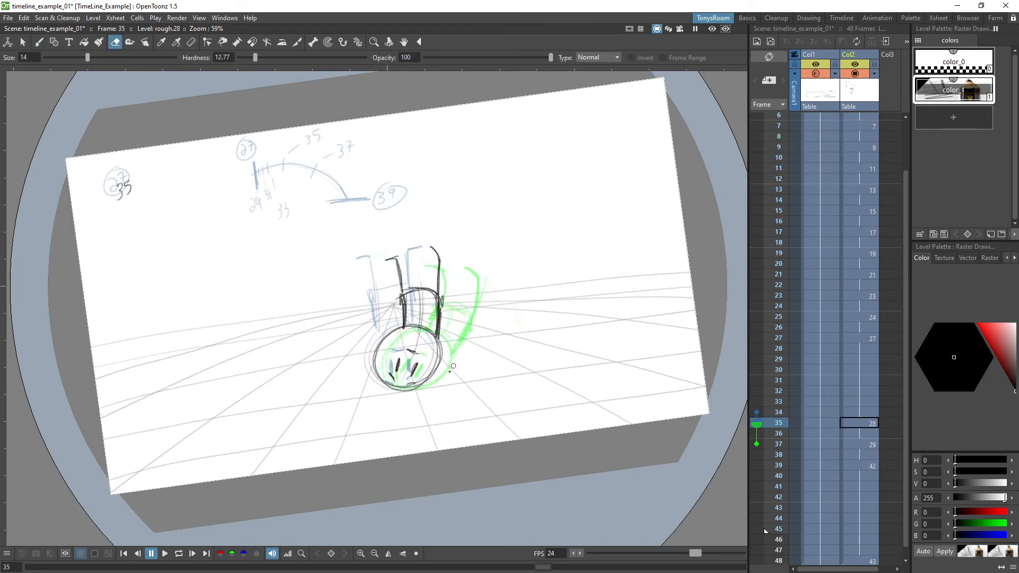
# Step: Flip between the frame 35 in-between and the surrounding drawings to check the start of the fall
pyautogui.press(',')
pyautogui.press('.')
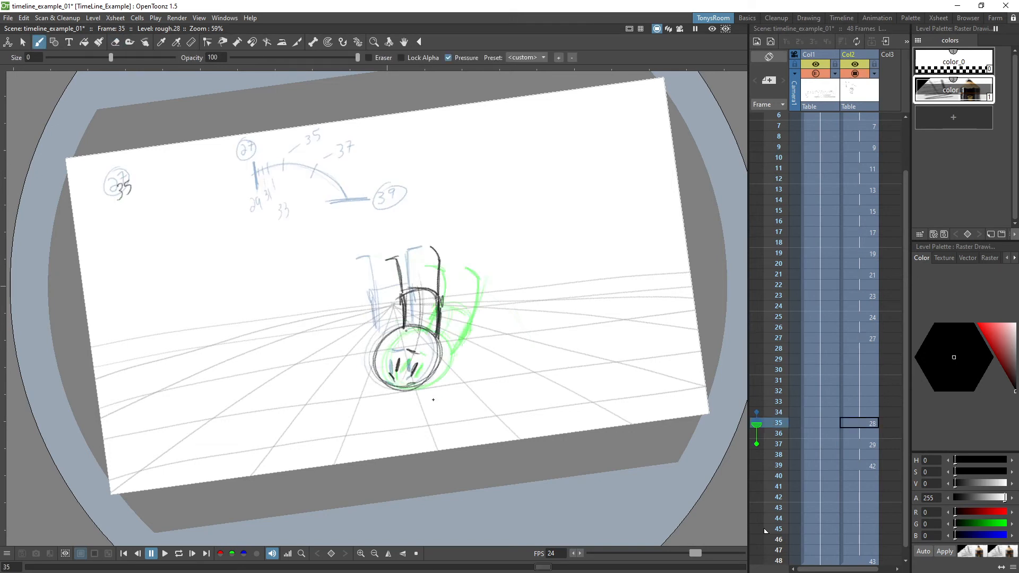
pyautogui.press('.')
pyautogui.press(',')
pyautogui.press(',')
pyautogui.press(',')
pyautogui.press('.')
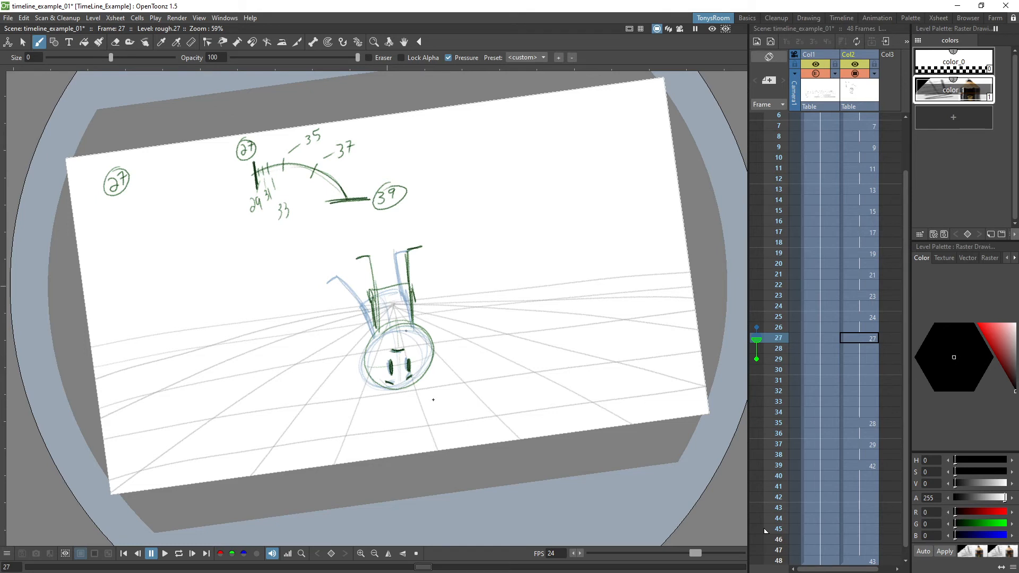
pyautogui.press('.')
pyautogui.press(',')
pyautogui.press(',')
pyautogui.press(',')
pyautogui.press(',')
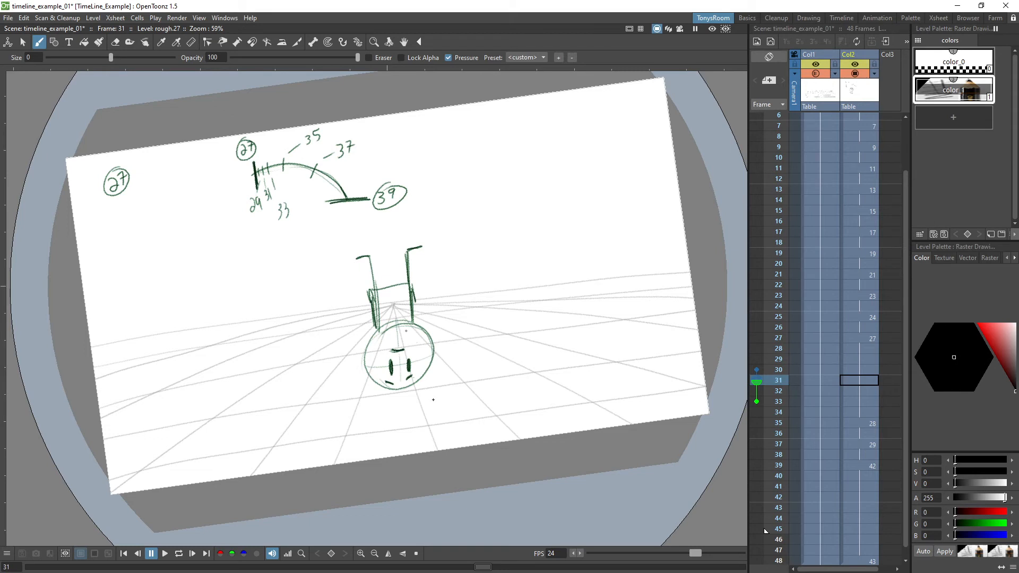
# Step: Create a new drawing at frame 33, label it 33 and sketch the round head with its facial features
pyautogui.press('.')
pyautogui.press('.')
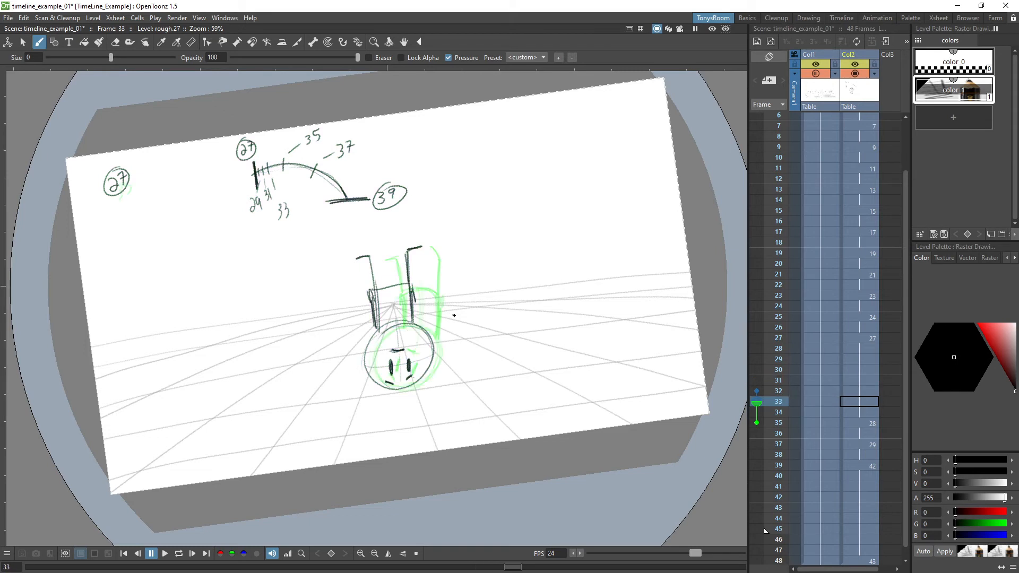
pyautogui.hotkey('alt', 'd')
pyautogui.moveTo(114, 191); pyautogui.dragTo(115, 204)
pyautogui.moveTo(123, 190); pyautogui.dragTo(124, 204)
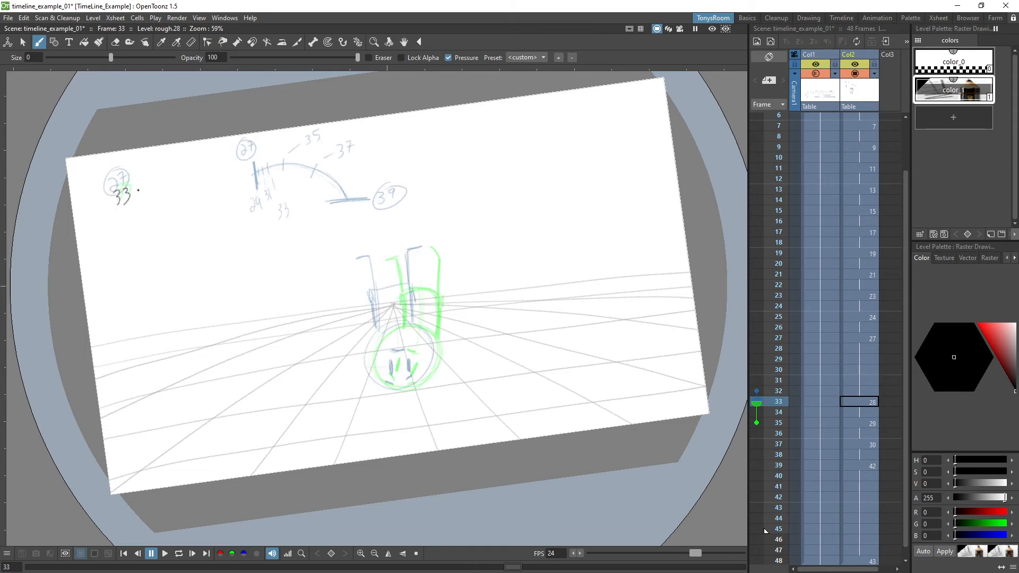
pyautogui.moveTo(394, 329)
pyautogui.mouseDown()
pyautogui.moveTo(435, 365)
pyautogui.moveTo(370, 344)
pyautogui.moveTo(438, 341)
pyautogui.moveTo(373, 381)
pyautogui.moveTo(398, 327)
pyautogui.moveTo(435, 365)
pyautogui.moveTo(399, 371)
pyautogui.moveTo(402, 352)
pyautogui.moveTo(412, 353)
pyautogui.moveTo(394, 373)
pyautogui.moveTo(411, 366)
pyautogui.moveTo(413, 379)
pyautogui.moveTo(389, 377)
pyautogui.mouseUp()
# Step: Draw the slightly leaning torso, the arms and two curved legs with feet on the frame 33 drawing
pyautogui.moveTo(385, 289); pyautogui.dragTo(390, 334)
pyautogui.moveTo(386, 292); pyautogui.dragTo(385, 329)
pyautogui.moveTo(384, 296); pyautogui.dragTo(432, 297)
pyautogui.moveTo(381, 299)
pyautogui.mouseDown()
pyautogui.moveTo(428, 292)
pyautogui.moveTo(431, 334)
pyautogui.mouseUp()
pyautogui.moveTo(424, 292); pyautogui.dragTo(430, 334)
pyautogui.moveTo(424, 295)
pyautogui.mouseDown()
pyautogui.moveTo(428, 330)
pyautogui.moveTo(416, 258)
pyautogui.mouseUp()
pyautogui.moveTo(416, 253)
pyautogui.mouseDown()
pyautogui.moveTo(426, 292)
pyautogui.moveTo(424, 283)
pyautogui.mouseUp()
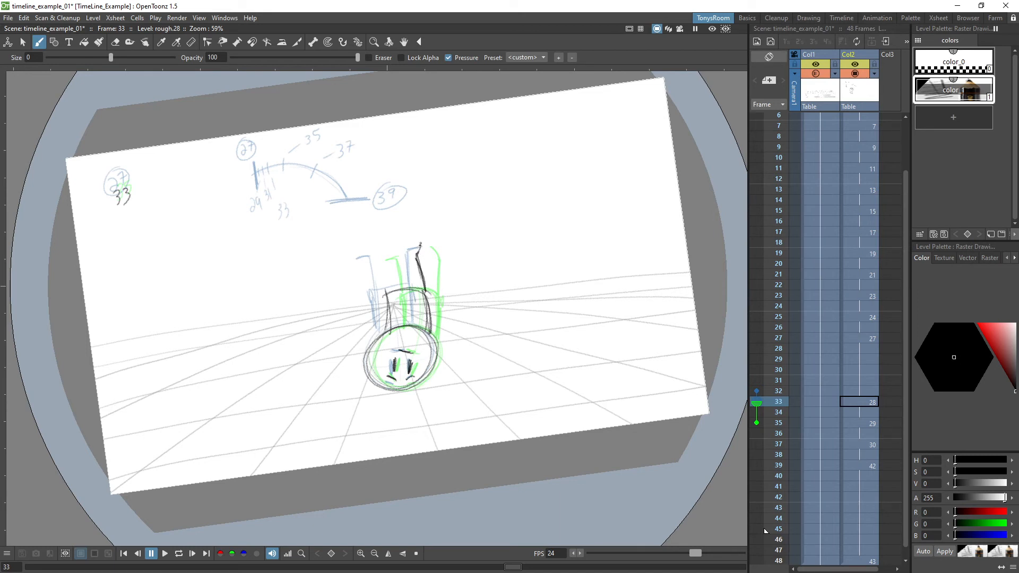
pyautogui.moveTo(416, 257); pyautogui.dragTo(421, 238)
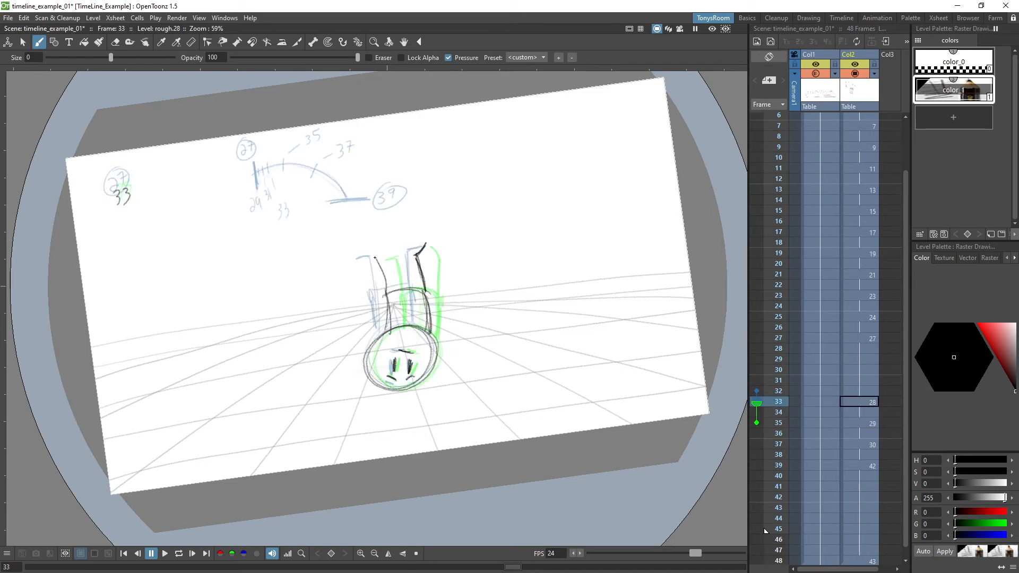
pyautogui.moveTo(374, 260)
pyautogui.mouseDown()
pyautogui.moveTo(387, 304)
pyautogui.moveTo(360, 259)
pyautogui.moveTo(398, 258)
pyautogui.moveTo(381, 261)
pyautogui.moveTo(397, 262)
pyautogui.moveTo(403, 303)
pyautogui.mouseUp()
# Step: Erase and redraw the upper left leg on the frame 35 drawing so it follows on from frame 33
pyautogui.press('Up')
pyautogui.press('Down')
pyautogui.press('Down')
pyautogui.press('Down')
pyautogui.press('a')
pyautogui.press('b')
pyautogui.moveTo(397, 266); pyautogui.dragTo(405, 316)
pyautogui.press(',')
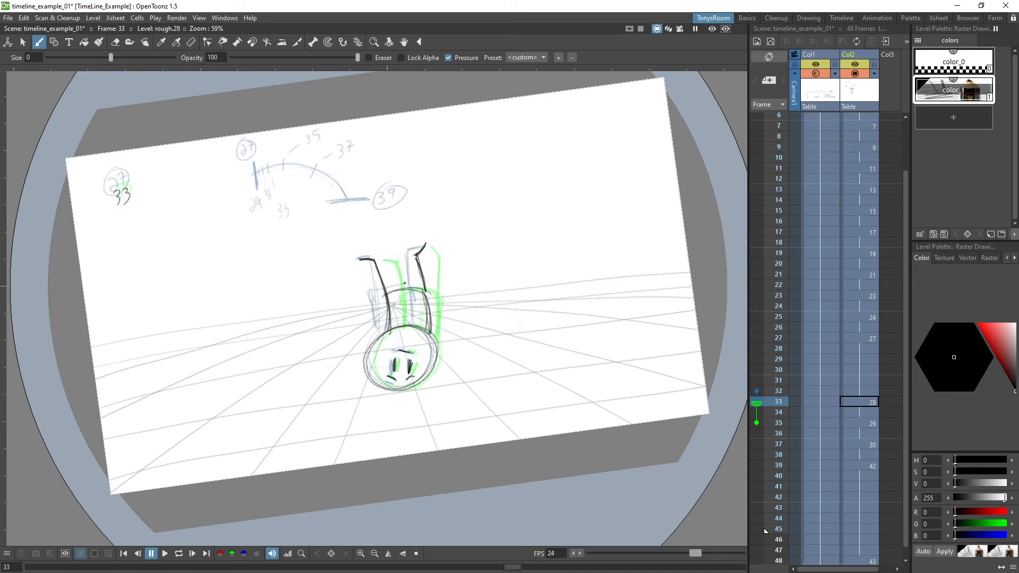
# Step: Flip through the drawings between frames 27 and 37 to check the motion with the frame 33 in-between
pyautogui.press('.')
pyautogui.press('.')
pyautogui.press('.')
pyautogui.press(',')
pyautogui.press(',')
pyautogui.press(',')
pyautogui.press(',')
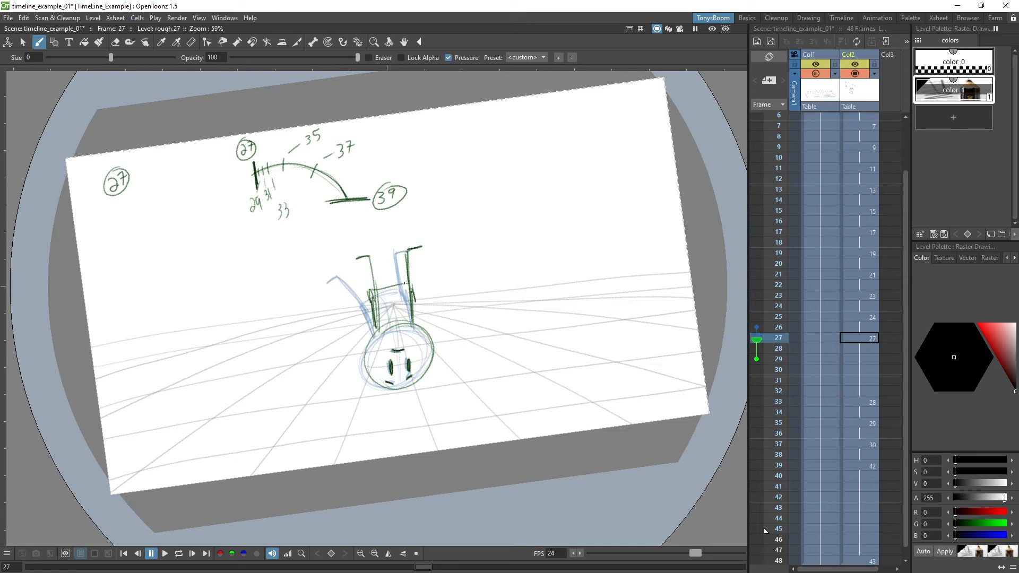
# Step: Create a new drawing at frame 31 and sketch the round head with its facial features
pyautogui.press('.')
pyautogui.press('.')
pyautogui.press('.')
pyautogui.press('.')
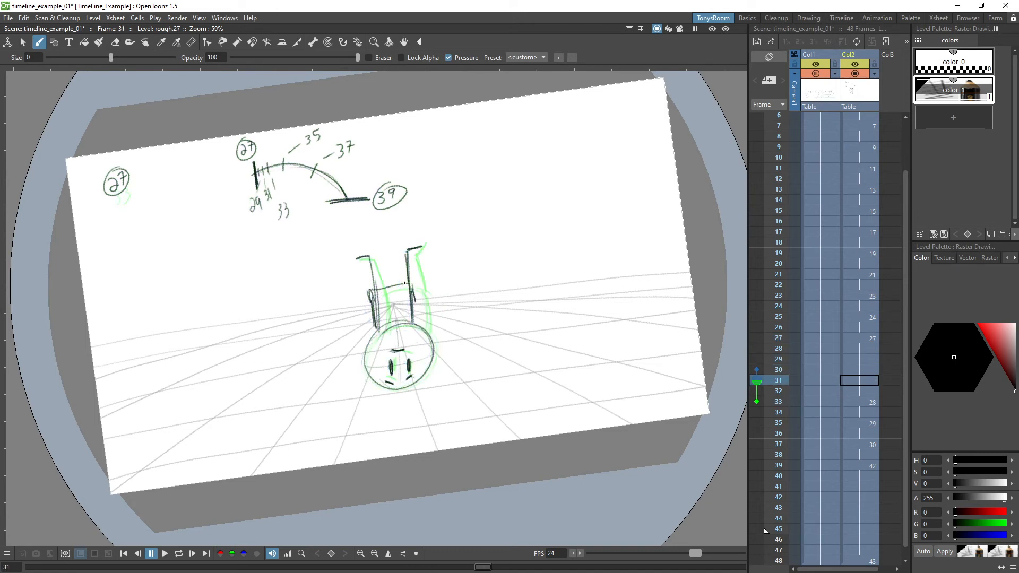
pyautogui.click(432, 283)
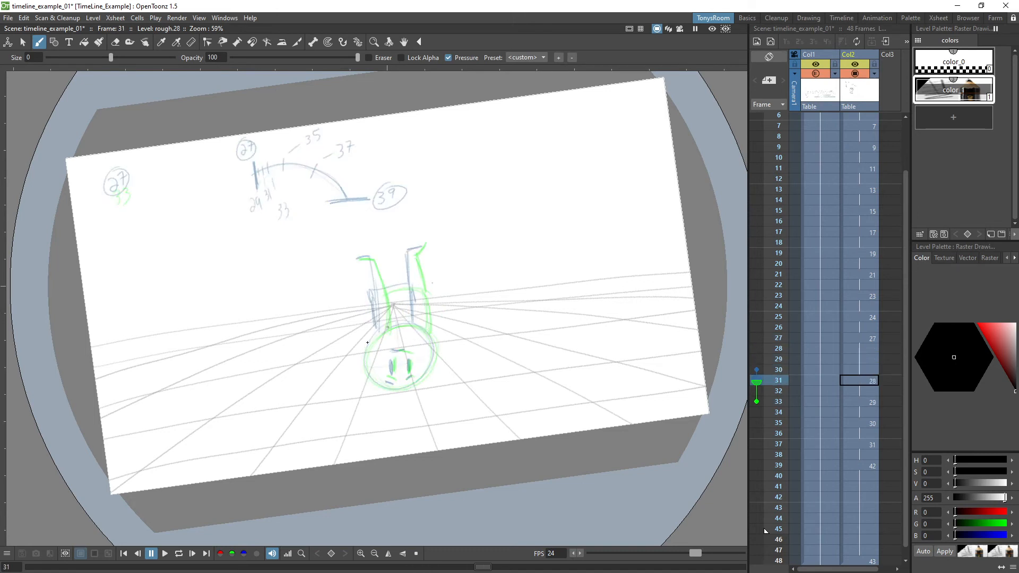
pyautogui.moveTo(368, 343)
pyautogui.mouseDown()
pyautogui.moveTo(434, 368)
pyautogui.moveTo(385, 336)
pyautogui.moveTo(427, 378)
pyautogui.moveTo(366, 361)
pyautogui.moveTo(430, 341)
pyautogui.moveTo(394, 391)
pyautogui.moveTo(403, 351)
pyautogui.moveTo(394, 351)
pyautogui.moveTo(399, 379)
pyautogui.mouseUp()
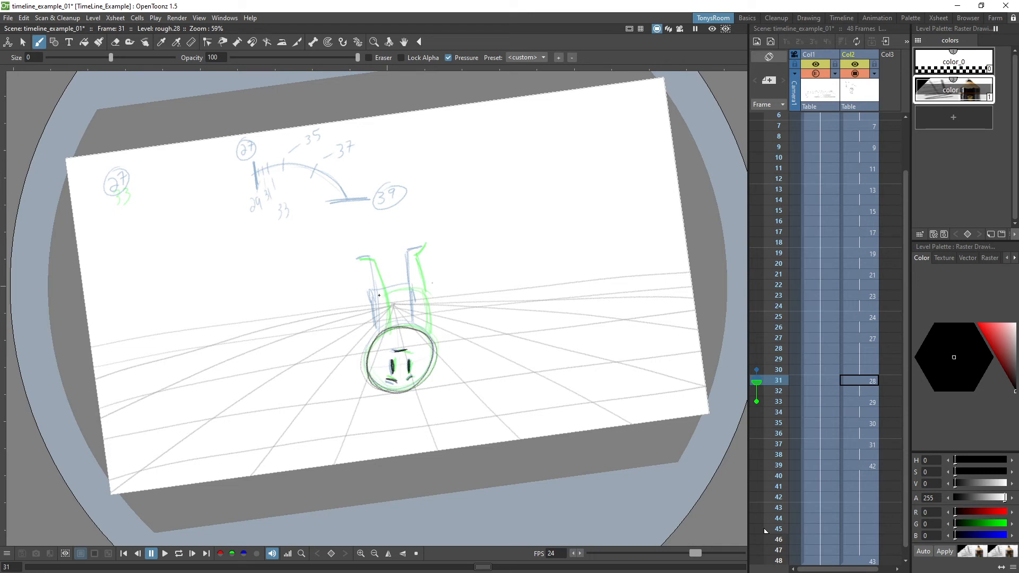
# Step: Draw the torso and the right leg with its foot on frame 31, redoing the leg stroke between the neighbouring poses
pyautogui.moveTo(382, 331)
pyautogui.mouseDown()
pyautogui.moveTo(377, 292)
pyautogui.moveTo(416, 287)
pyautogui.mouseUp()
pyautogui.moveTo(412, 289)
pyautogui.mouseDown()
pyautogui.moveTo(426, 293)
pyautogui.moveTo(425, 333)
pyautogui.mouseUp()
pyautogui.hotkey('shift', ',')
pyautogui.hotkey('shift', '.')
pyautogui.moveTo(415, 285)
pyautogui.mouseDown()
pyautogui.moveTo(411, 253)
pyautogui.moveTo(422, 246)
pyautogui.mouseUp()
pyautogui.hotkey('ctrl', 'z')
pyautogui.hotkey('ctrl', 'z')
pyautogui.moveTo(416, 286)
pyautogui.mouseDown()
pyautogui.moveTo(411, 254)
pyautogui.moveTo(422, 245)
pyautogui.mouseUp()
# Step: Add the left leg with its foot, the hip line and the arms to the frame 31 drawing
pyautogui.moveTo(380, 306)
pyautogui.mouseDown()
pyautogui.moveTo(372, 260)
pyautogui.moveTo(359, 258)
pyautogui.mouseUp()
pyautogui.moveTo(402, 291)
pyautogui.mouseDown()
pyautogui.moveTo(401, 325)
pyautogui.moveTo(372, 290)
pyautogui.mouseUp()
pyautogui.moveTo(384, 337)
pyautogui.mouseDown()
pyautogui.moveTo(378, 315)
pyautogui.moveTo(421, 289)
pyautogui.moveTo(427, 313)
pyautogui.mouseUp()
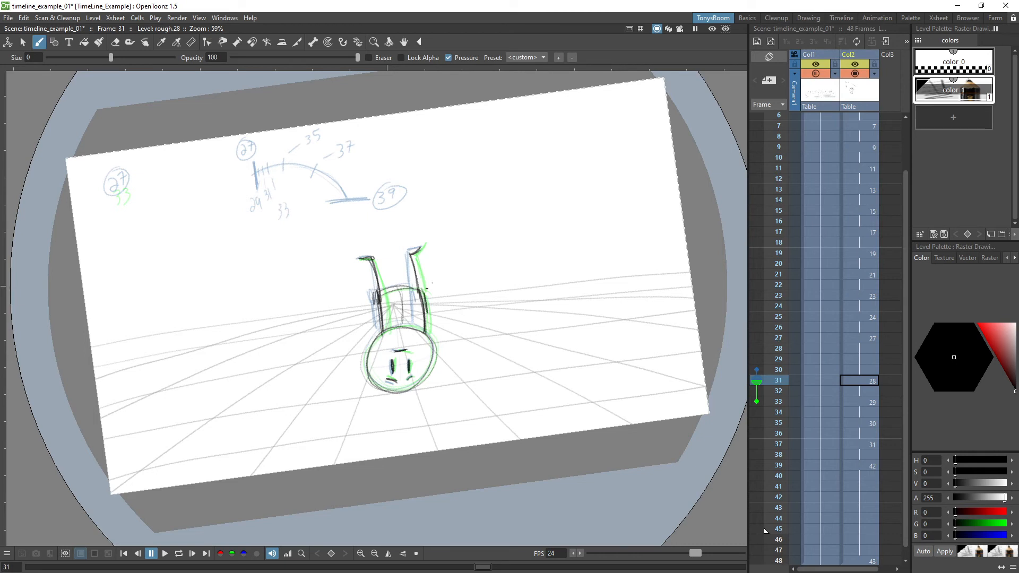
# Step: Start an in-between at frame 29 with the left leg, the body's left side and the hip line
pyautogui.press(',')
pyautogui.press(',')
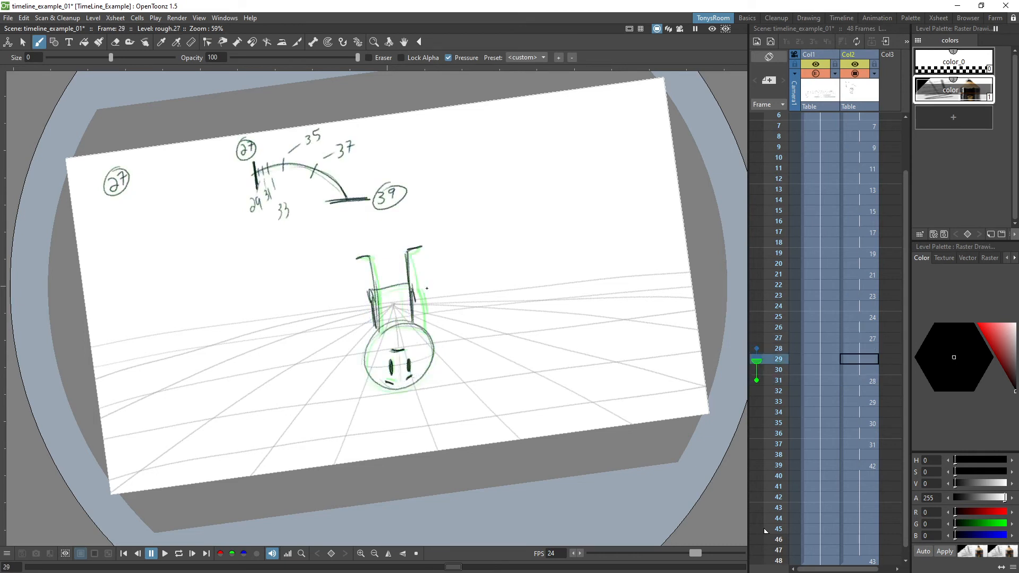
pyautogui.moveTo(356, 259)
pyautogui.mouseDown()
pyautogui.moveTo(373, 269)
pyautogui.moveTo(380, 334)
pyautogui.mouseUp()
pyautogui.moveTo(374, 273); pyautogui.dragTo(381, 334)
pyautogui.moveTo(375, 295); pyautogui.dragTo(414, 287)
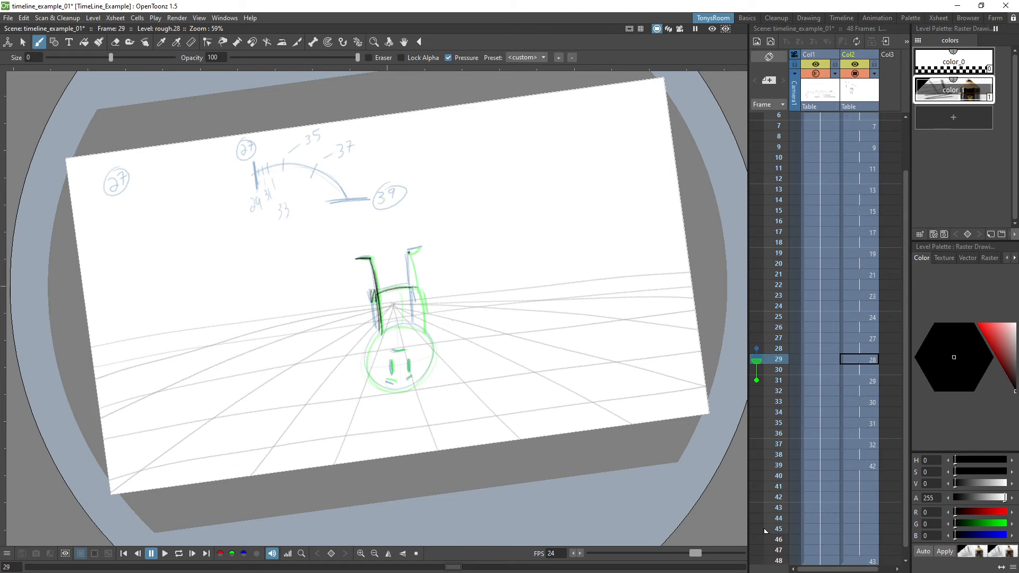
# Step: Draw the right leg with its foot, the round head and the facial features on frame 29
pyautogui.moveTo(409, 252); pyautogui.dragTo(419, 323)
pyautogui.moveTo(411, 276); pyautogui.dragTo(419, 331)
pyautogui.moveTo(411, 251); pyautogui.dragTo(422, 248)
pyautogui.moveTo(412, 327)
pyautogui.mouseDown()
pyautogui.moveTo(425, 339)
pyautogui.moveTo(427, 332)
pyautogui.mouseUp()
pyautogui.moveTo(371, 352)
pyautogui.mouseDown()
pyautogui.moveTo(366, 387)
pyautogui.moveTo(391, 374)
pyautogui.moveTo(403, 350)
pyautogui.moveTo(409, 375)
pyautogui.mouseUp()
pyautogui.moveTo(409, 364)
pyautogui.mouseDown()
pyautogui.moveTo(412, 377)
pyautogui.moveTo(399, 382)
pyautogui.moveTo(436, 348)
pyautogui.moveTo(396, 391)
pyautogui.mouseUp()
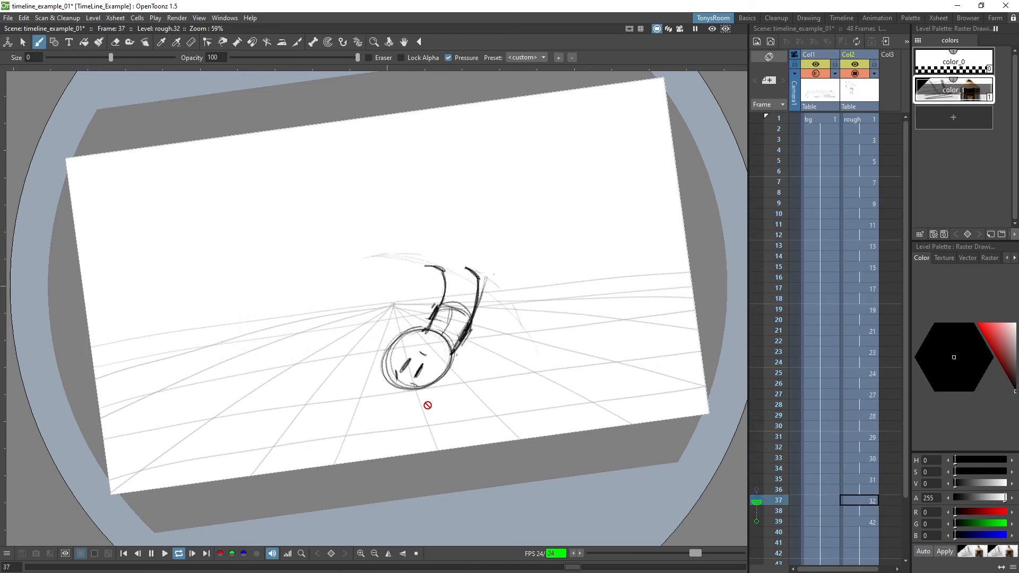
# Step: Stop the playback and delete all the strokes from the frame 29 drawing
pyautogui.press('l')
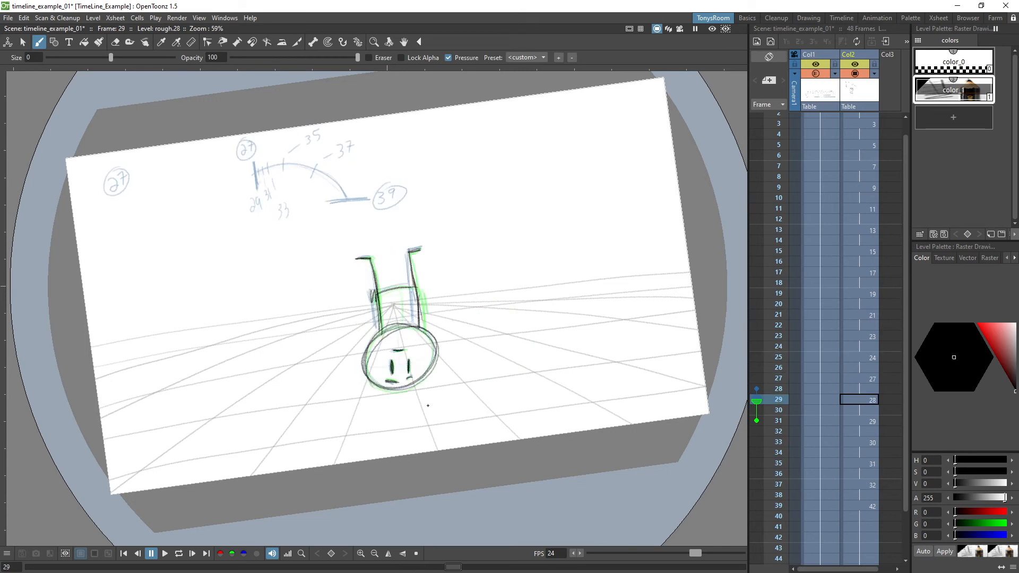
pyautogui.press('s')
pyautogui.moveTo(380, 217)
pyautogui.mouseDown()
pyautogui.moveTo(312, 359)
pyautogui.moveTo(382, 215)
pyautogui.mouseUp()
pyautogui.press('Delete')
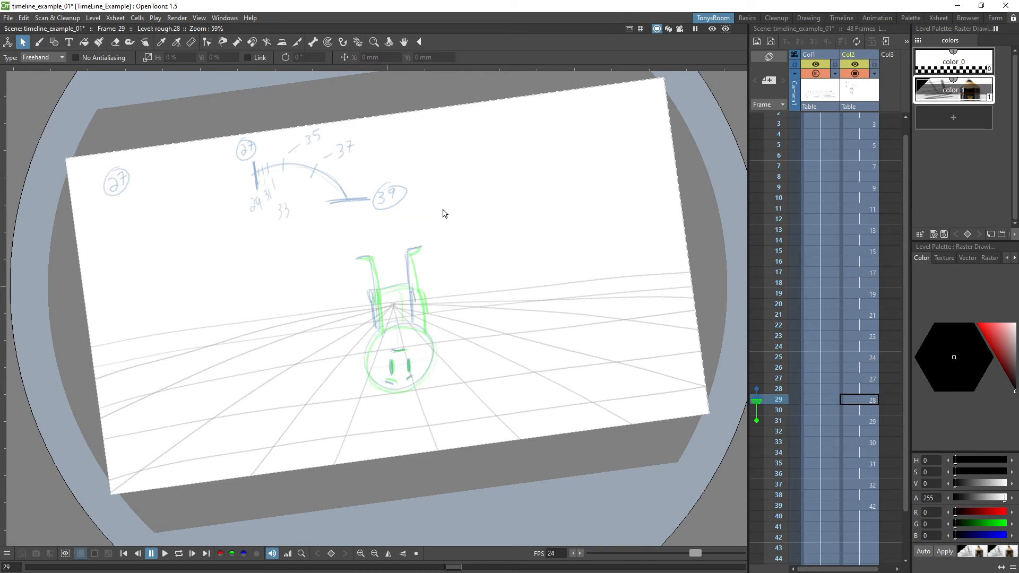
# Step: Redraw the right foot and upper right leg on frame 29 and compare them with the neighbouring drawings
pyautogui.press('b')
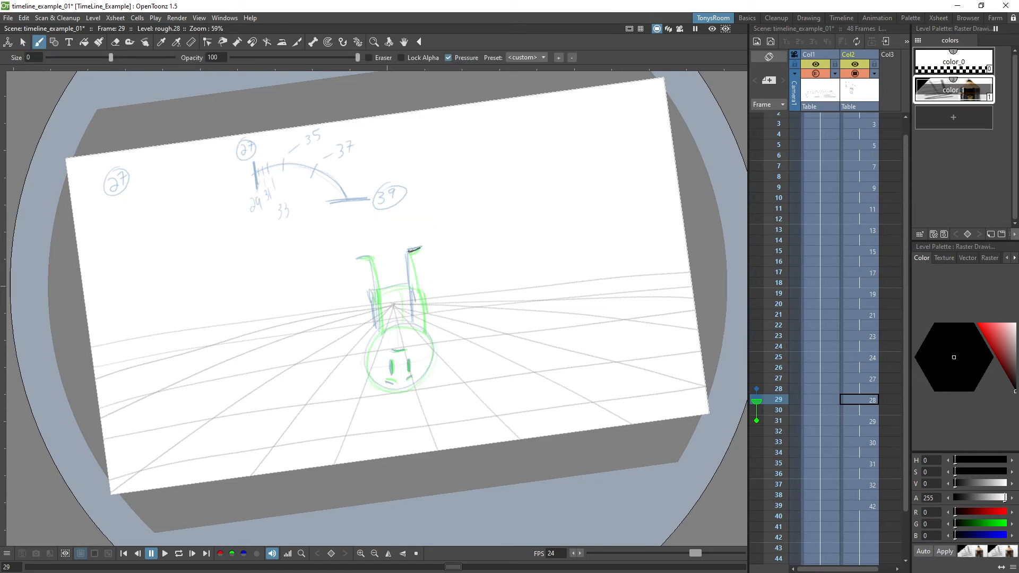
pyautogui.moveTo(409, 251); pyautogui.dragTo(414, 283)
pyautogui.press(',')
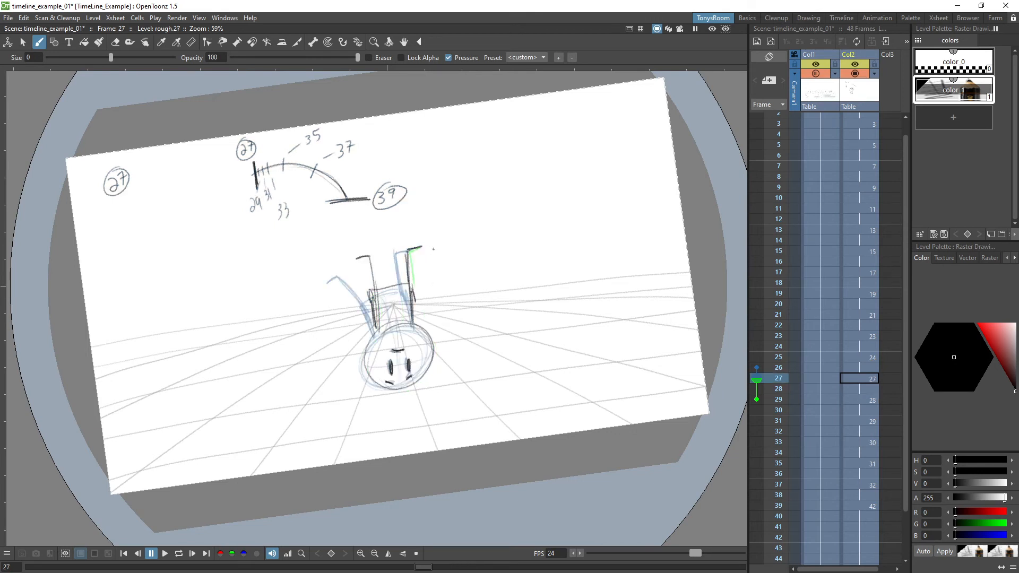
pyautogui.press('.')
pyautogui.press('.')
pyautogui.press(',')
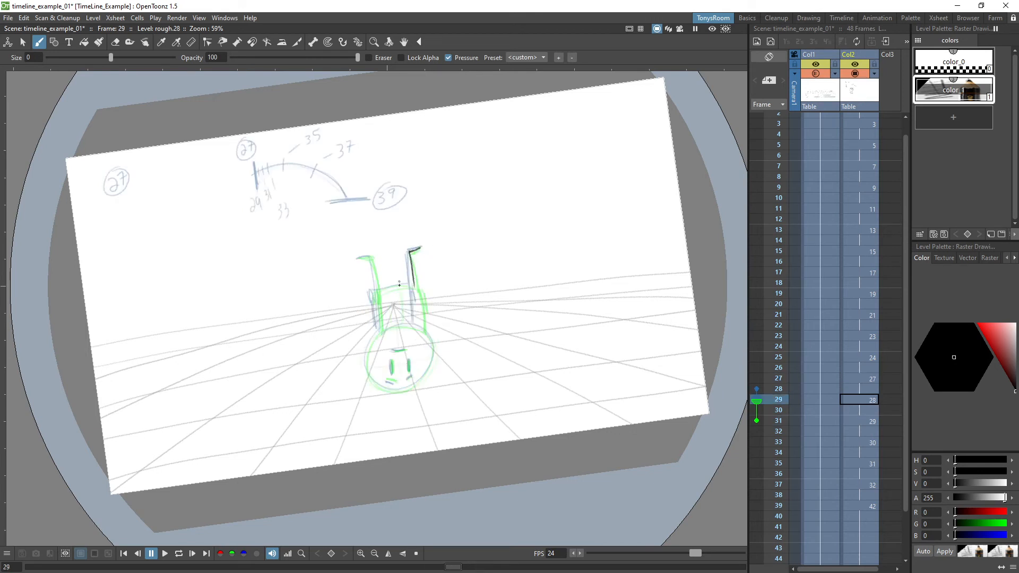
# Step: Redraw the torso, the round head and the facial features on the frame 29 drawing
pyautogui.moveTo(381, 290)
pyautogui.mouseDown()
pyautogui.moveTo(424, 291)
pyautogui.moveTo(380, 326)
pyautogui.moveTo(389, 345)
pyautogui.moveTo(411, 333)
pyautogui.moveTo(373, 341)
pyautogui.moveTo(386, 389)
pyautogui.moveTo(362, 360)
pyautogui.moveTo(417, 382)
pyautogui.mouseUp()
pyautogui.moveTo(425, 333); pyautogui.dragTo(402, 392)
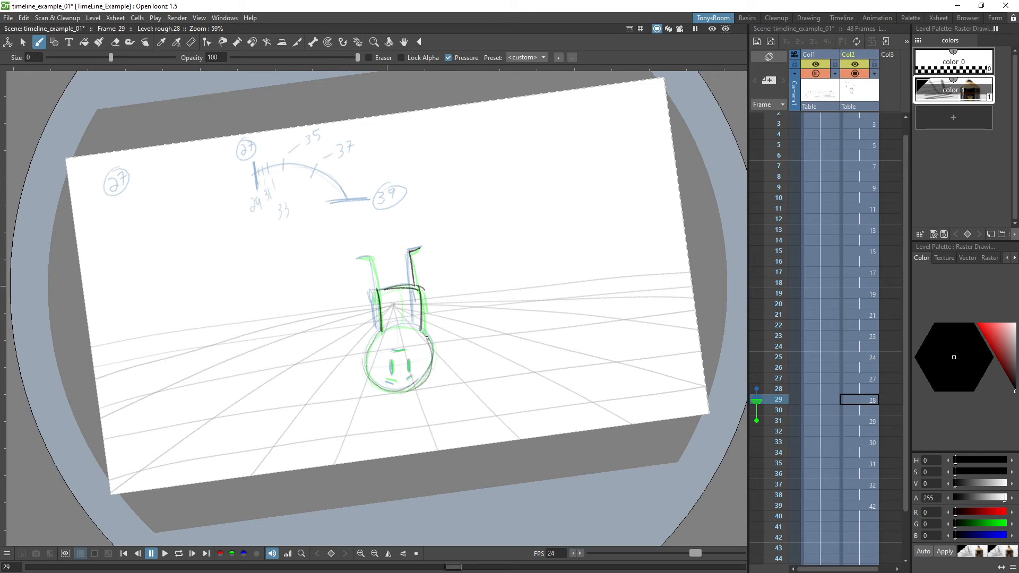
pyautogui.moveTo(427, 336)
pyautogui.mouseDown()
pyautogui.moveTo(383, 329)
pyautogui.moveTo(398, 387)
pyautogui.mouseUp()
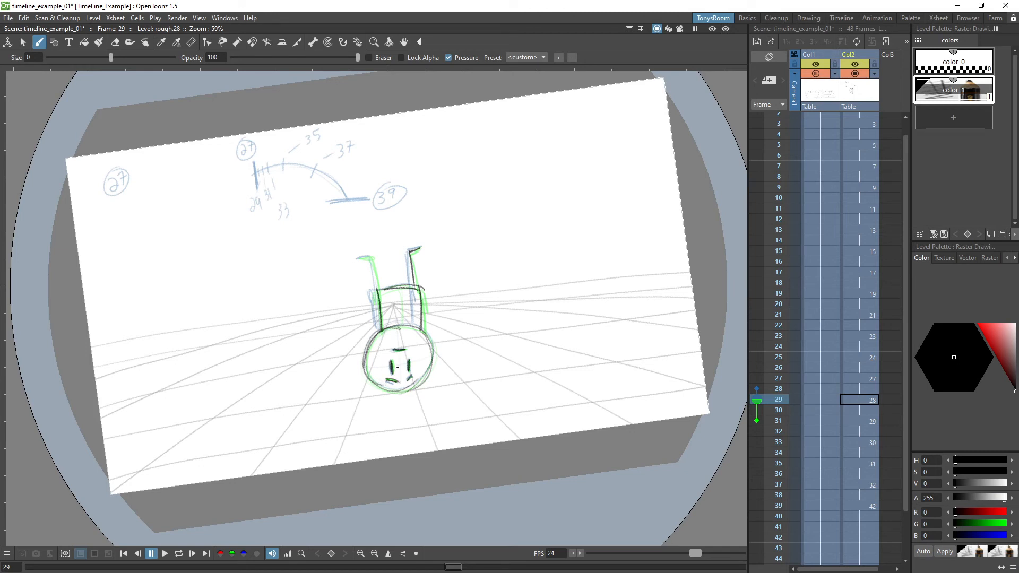
# Step: Add the left leg with its foot and the arms to frame 29, then compare it with frame 31
pyautogui.moveTo(398, 289)
pyautogui.mouseDown()
pyautogui.moveTo(398, 332)
pyautogui.moveTo(360, 258)
pyautogui.mouseUp()
pyautogui.moveTo(378, 327)
pyautogui.mouseDown()
pyautogui.moveTo(374, 288)
pyautogui.moveTo(423, 332)
pyautogui.mouseUp()
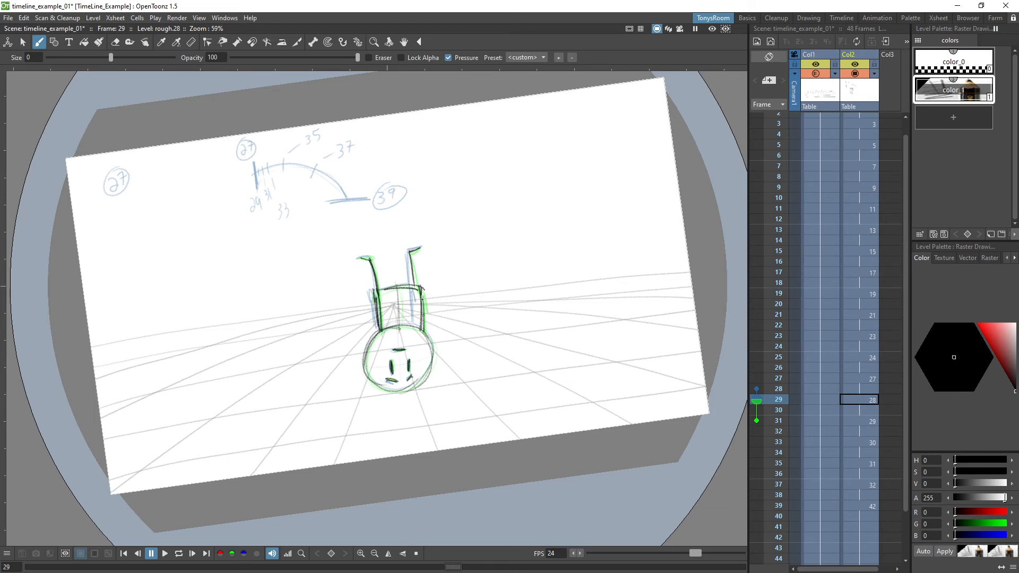
pyautogui.press('.')
pyautogui.press(',')
pyautogui.press('.')
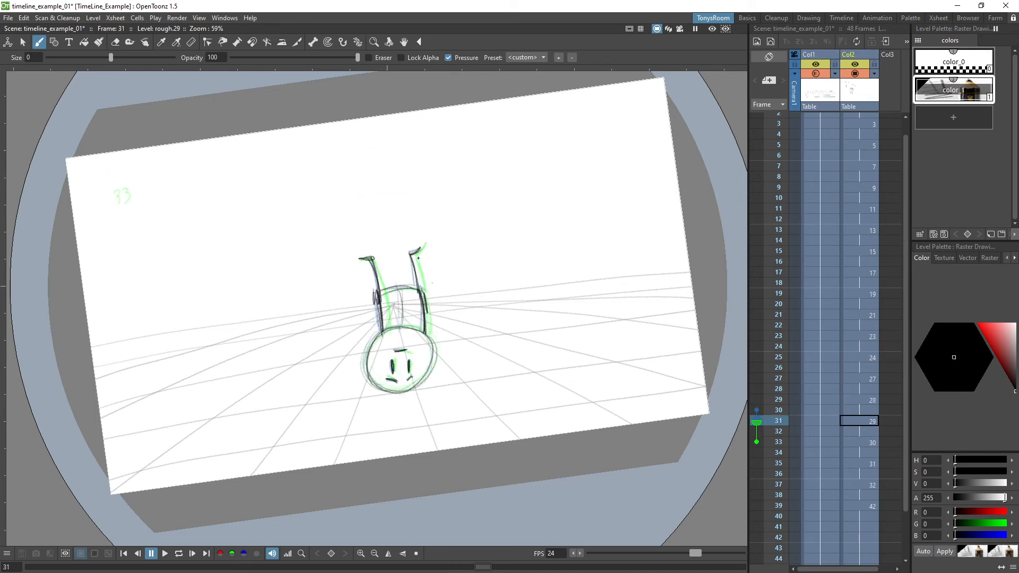
# Step: Flip through the drawings around frame 31 and play back the animation to check the motion
pyautogui.press('.')
pyautogui.press('.')
pyautogui.press(',')
pyautogui.press(',')
pyautogui.press(',')
pyautogui.press(',')
pyautogui.press(',')
pyautogui.press(',')
pyautogui.press('l')
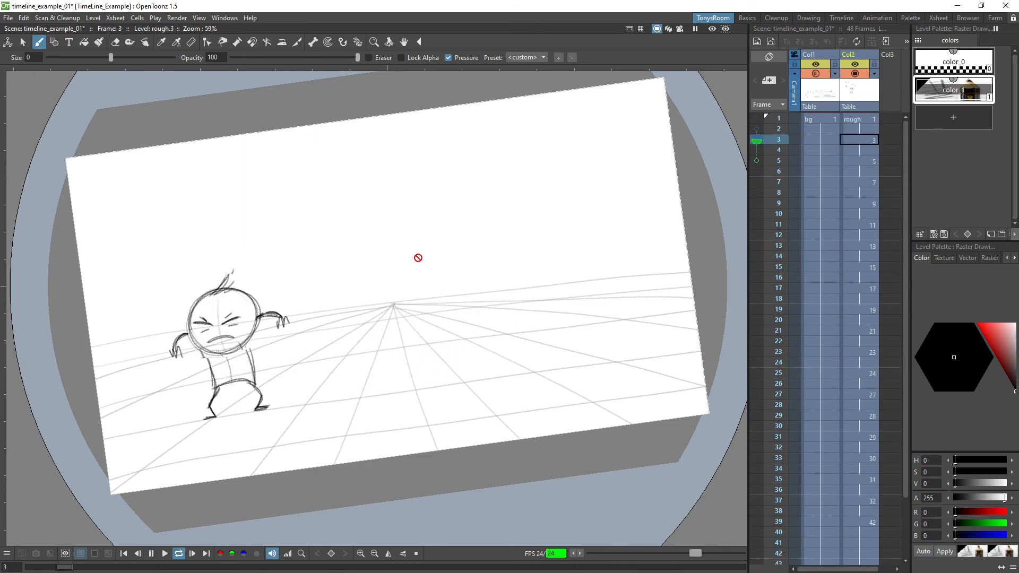
pyautogui.press('l')
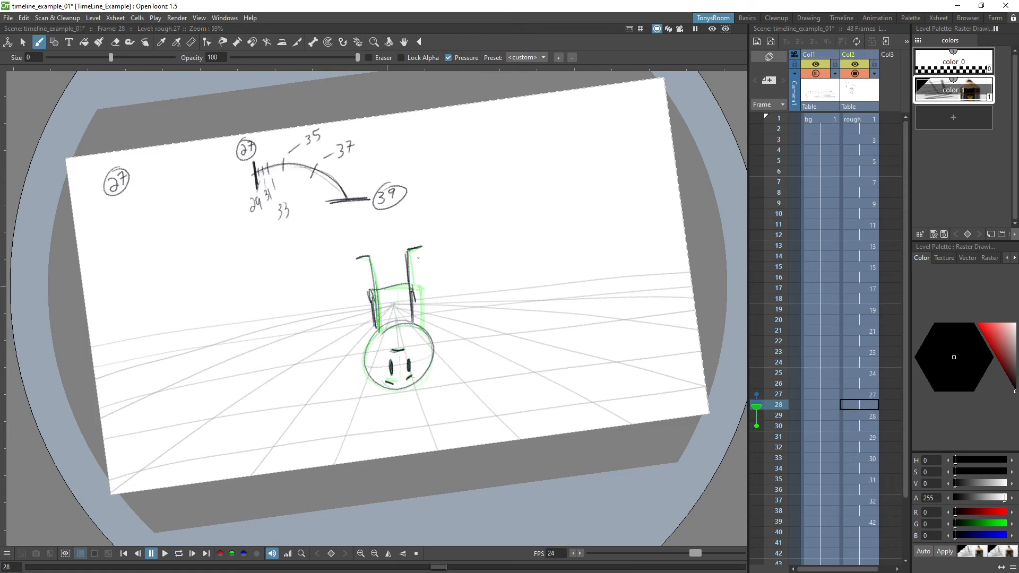
# Step: Create a new blank drawing at frame 28 and sketch the right side line of the torso
pyautogui.click(321, 5)
pyautogui.hotkey('alt', 'd')
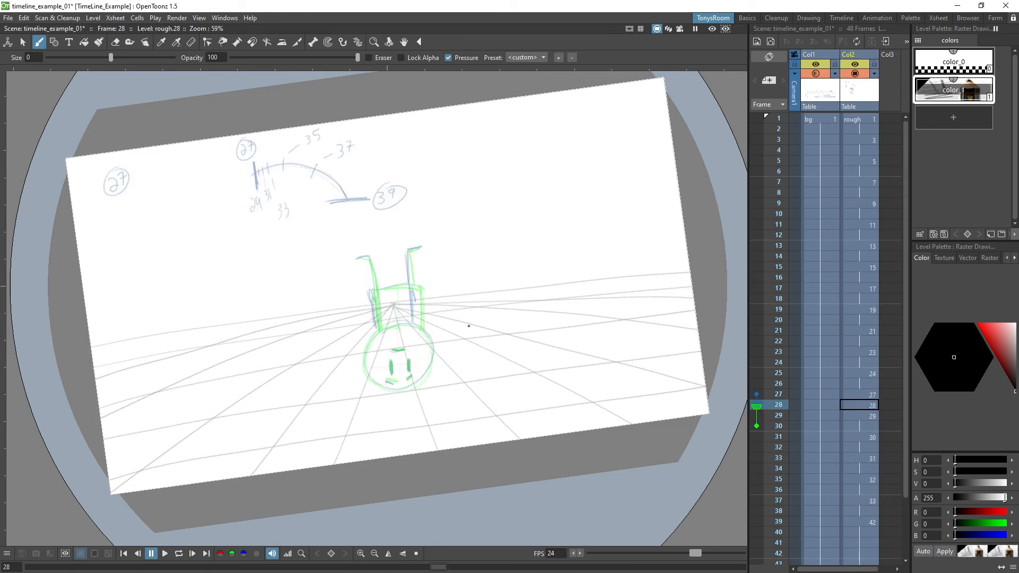
pyautogui.moveTo(422, 291); pyautogui.dragTo(423, 330)
# Step: Flip back through the drawings to frame 17 and forward to frame 28 to examine the motion
pyautogui.press(',')
pyautogui.press(',')
pyautogui.press(',')
pyautogui.press(',')
pyautogui.press(',')
pyautogui.press(',')
pyautogui.press(',')
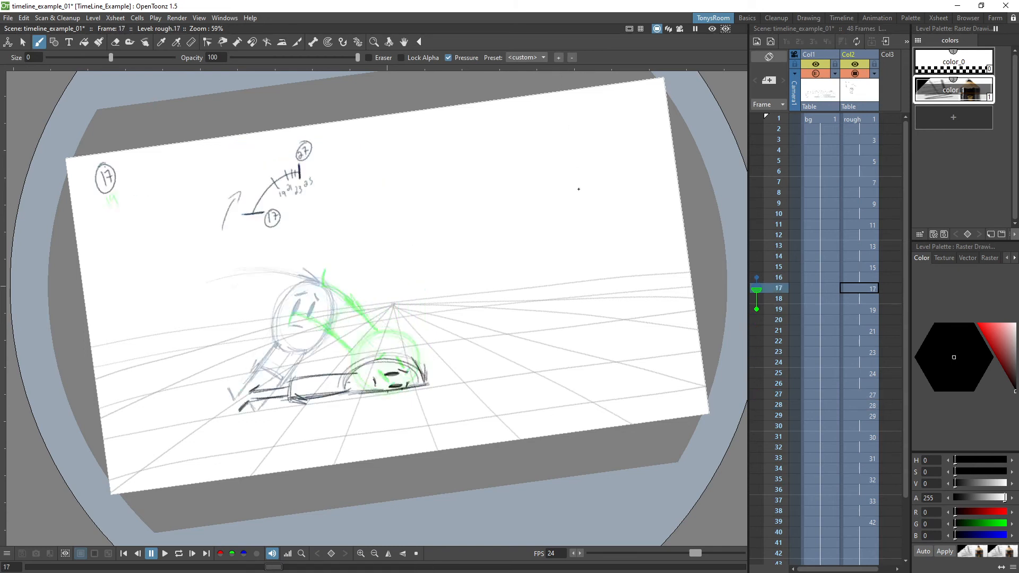
pyautogui.press('.')
pyautogui.press('.')
pyautogui.press('.')
pyautogui.press('.')
pyautogui.press('.')
pyautogui.press('.')
pyautogui.press('.')
pyautogui.press('.')
pyautogui.press('.')
pyautogui.press('.')
pyautogui.press('.')
pyautogui.press('.')
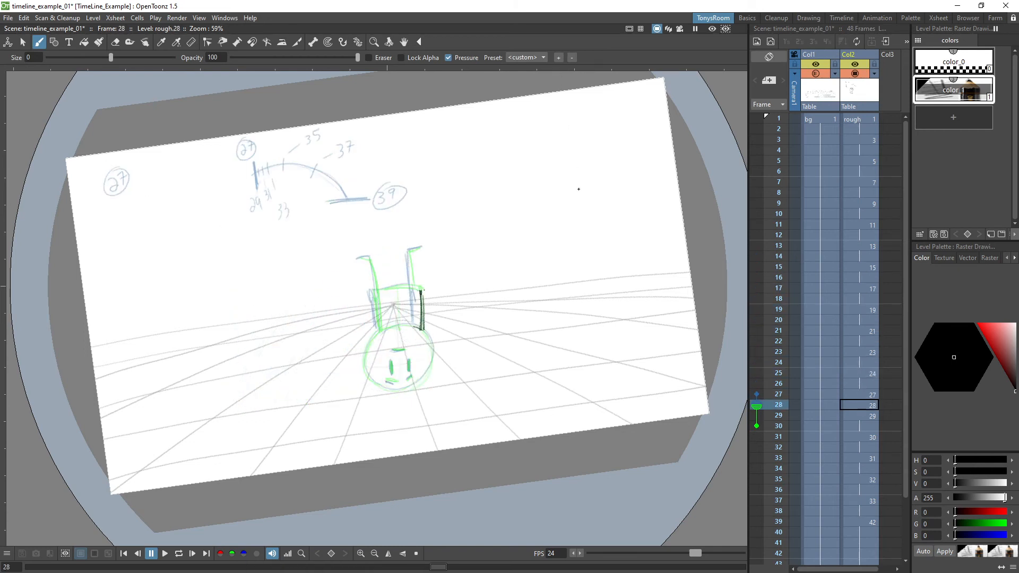
# Step: Sketch the leg lines, the torso edges and part of the head outline on the frame 28 drawing
pyautogui.moveTo(414, 327); pyautogui.dragTo(432, 350)
pyautogui.moveTo(413, 272); pyautogui.dragTo(415, 289)
pyautogui.moveTo(408, 285)
pyautogui.mouseDown()
pyautogui.moveTo(424, 289)
pyautogui.moveTo(382, 330)
pyautogui.moveTo(393, 328)
pyautogui.mouseUp()
pyautogui.moveTo(377, 290); pyautogui.dragTo(388, 288)
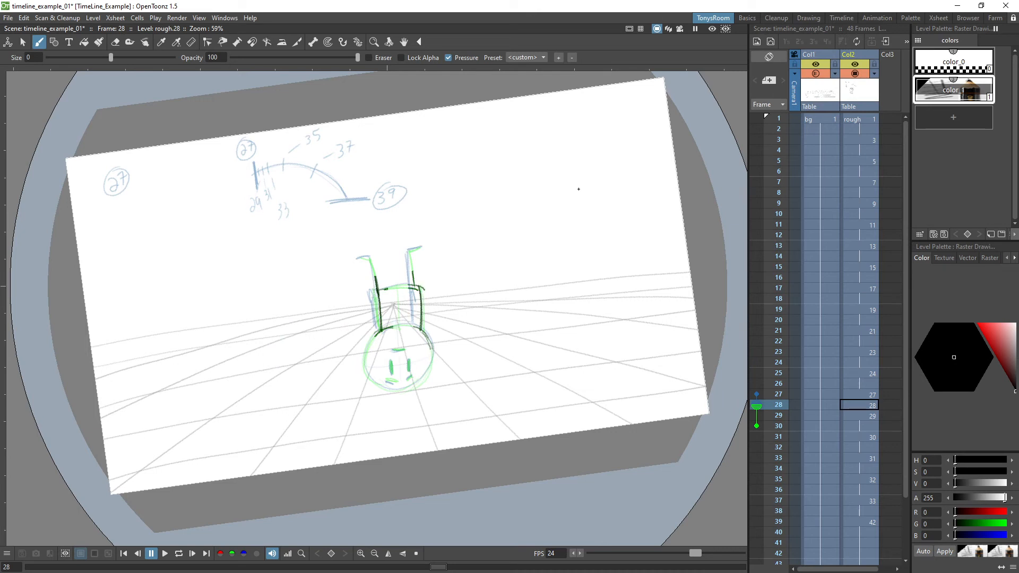
# Step: Delete drawing 27 from frame 27 of the rough column and save the scene
pyautogui.click(869, 393)
pyautogui.press('Delete')
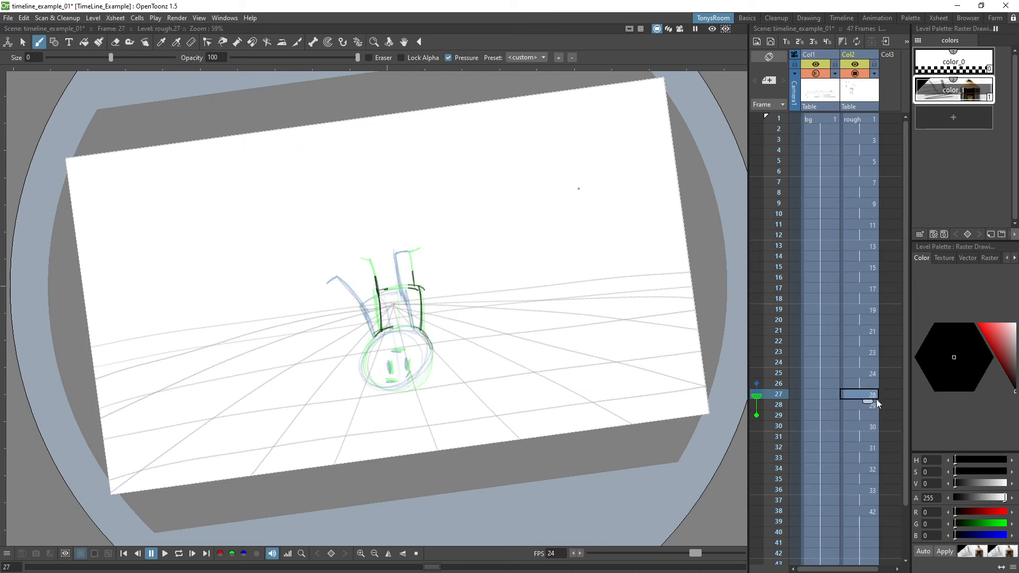
pyautogui.click(8, 18)
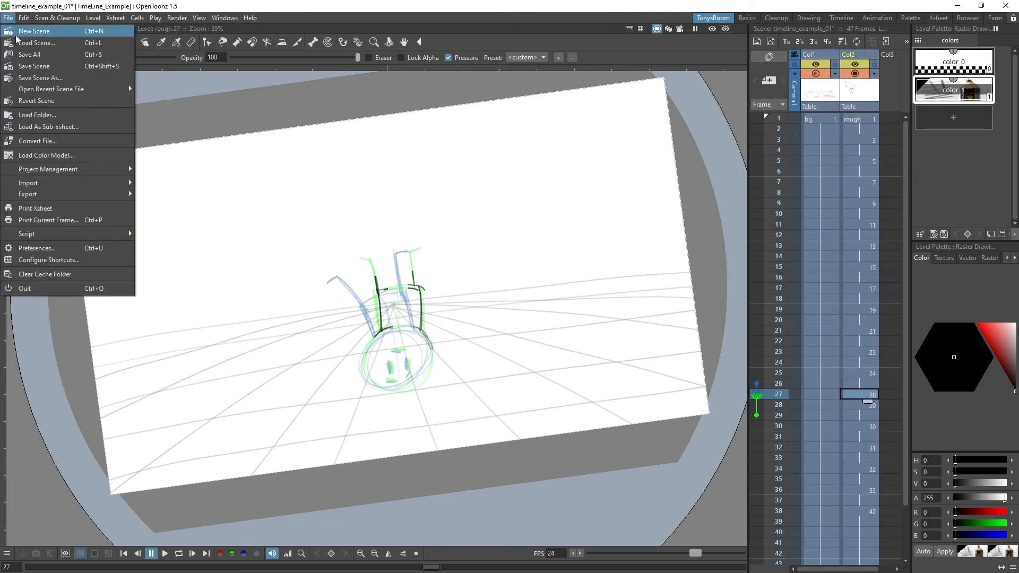
pyautogui.click(51, 66)
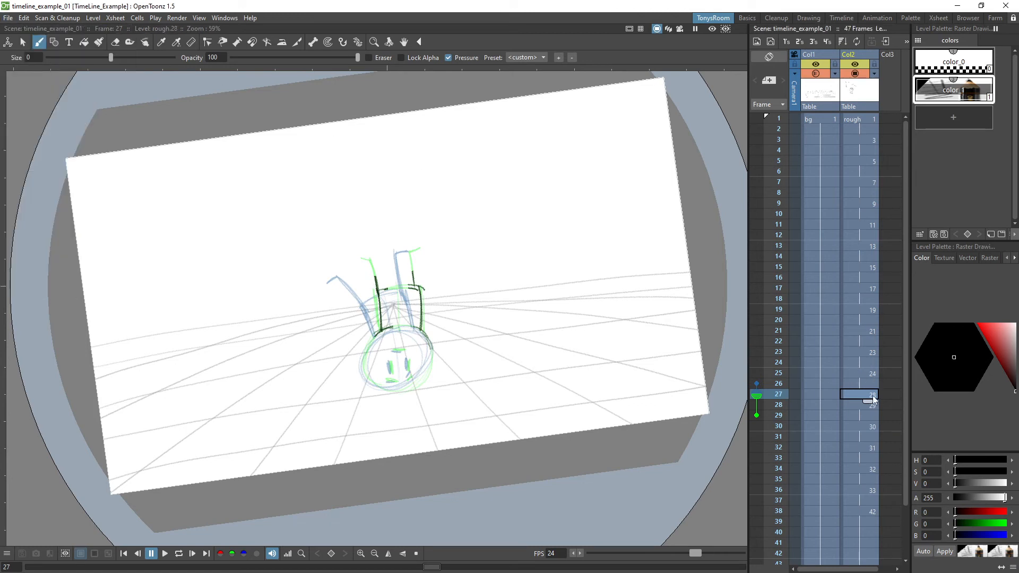
# Step: Hold drawing 28 over frames 27 and 28 and redraw its head, torso and both legs
pyautogui.press("'")
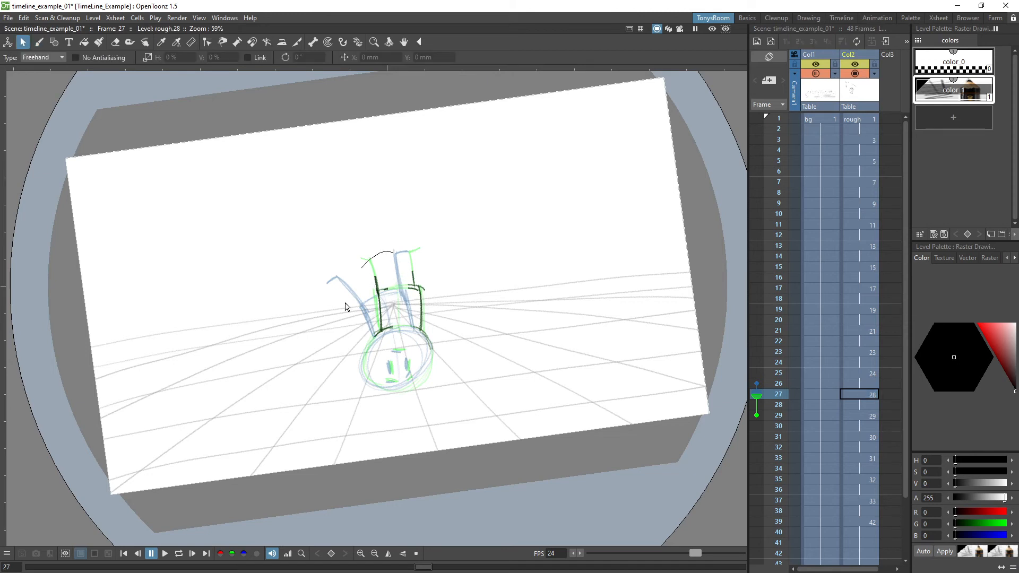
pyautogui.moveTo(367, 303)
pyautogui.mouseDown()
pyautogui.moveTo(377, 333)
pyautogui.moveTo(436, 356)
pyautogui.moveTo(404, 388)
pyautogui.moveTo(365, 375)
pyautogui.mouseUp()
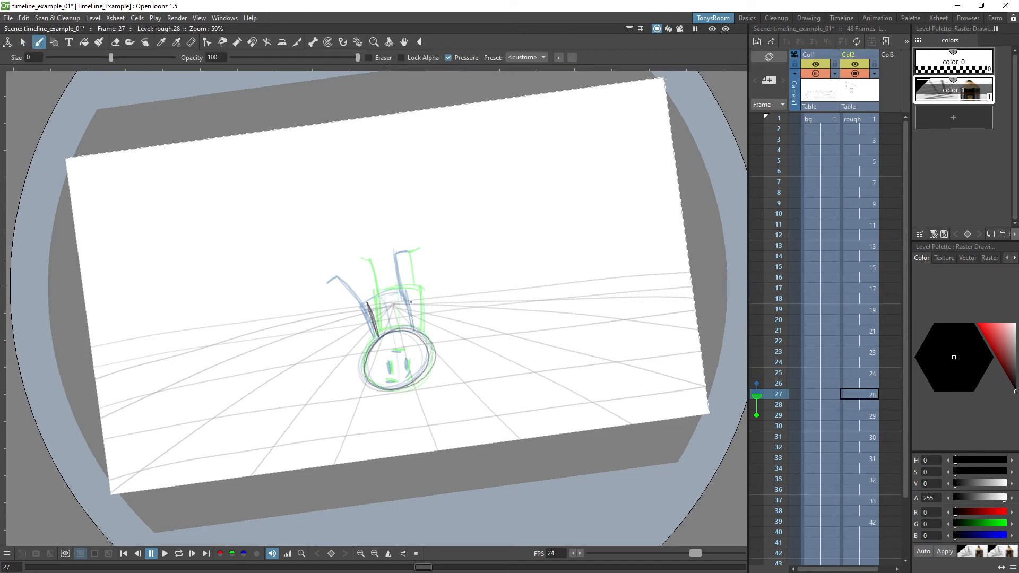
pyautogui.moveTo(410, 290); pyautogui.dragTo(417, 325)
pyautogui.moveTo(402, 256); pyautogui.dragTo(410, 291)
pyautogui.moveTo(350, 270)
pyautogui.mouseDown()
pyautogui.moveTo(368, 303)
pyautogui.moveTo(350, 271)
pyautogui.moveTo(409, 290)
pyautogui.mouseUp()
pyautogui.moveTo(368, 303); pyautogui.dragTo(406, 289)
pyautogui.moveTo(407, 291); pyautogui.dragTo(412, 324)
# Step: Compare the frame 27 drawing with its neighbours and the earlier drawings back to frame 19
pyautogui.press(',')
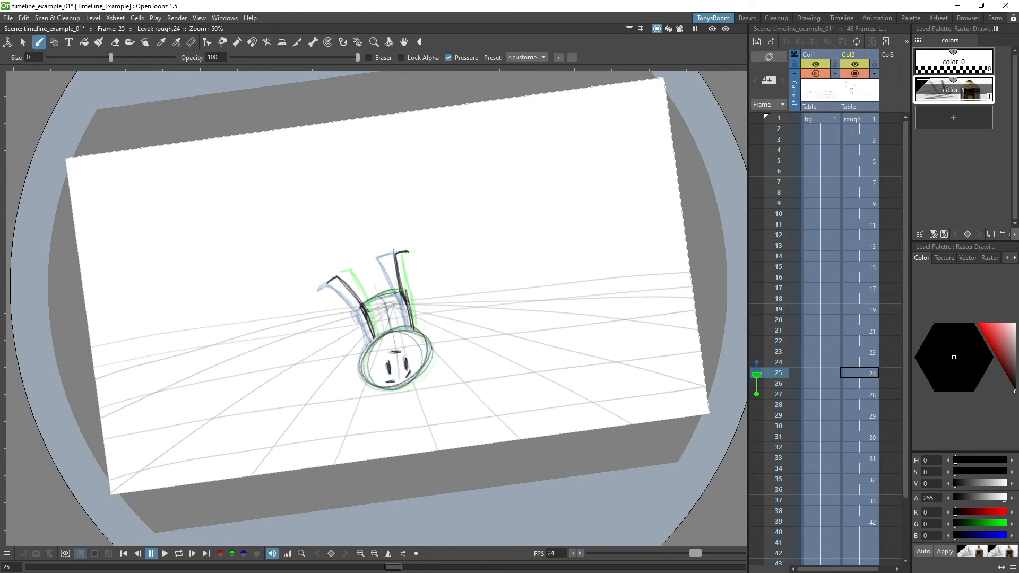
pyautogui.press('.')
pyautogui.press('.')
pyautogui.press(',')
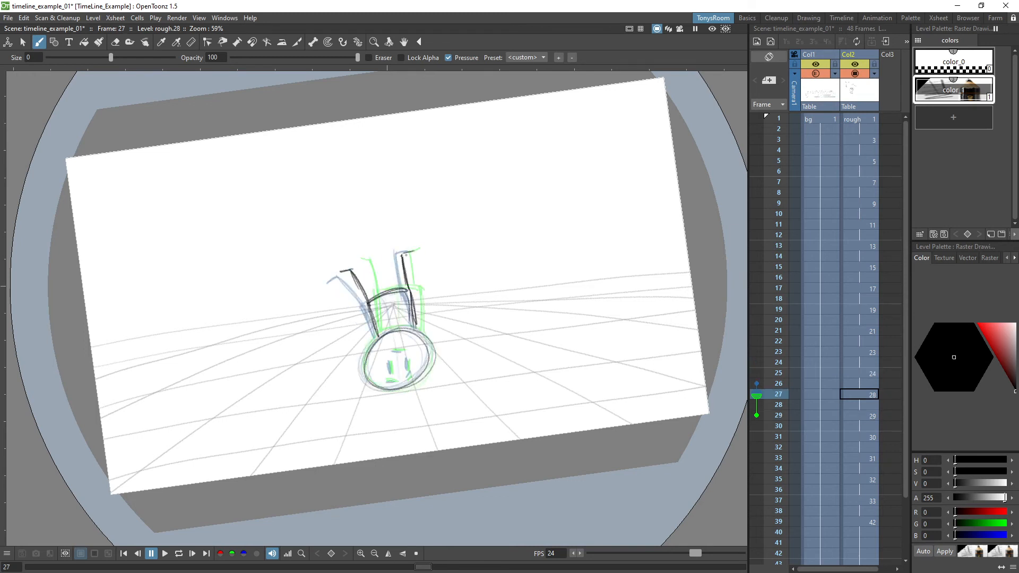
pyautogui.press(',')
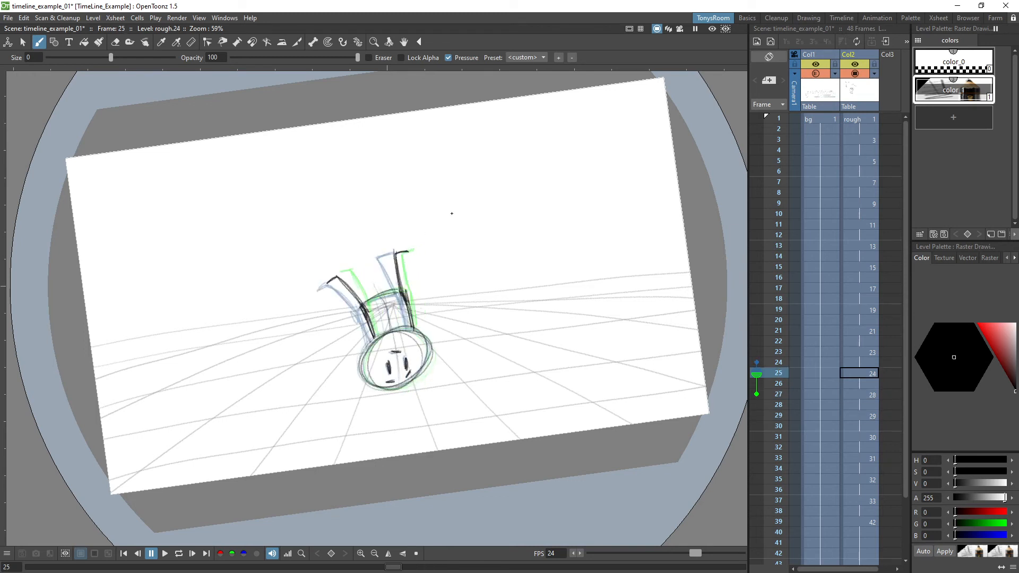
pyautogui.press(',')
pyautogui.press(',')
pyautogui.press(',')
pyautogui.press(',')
pyautogui.press(',')
pyautogui.press(',')
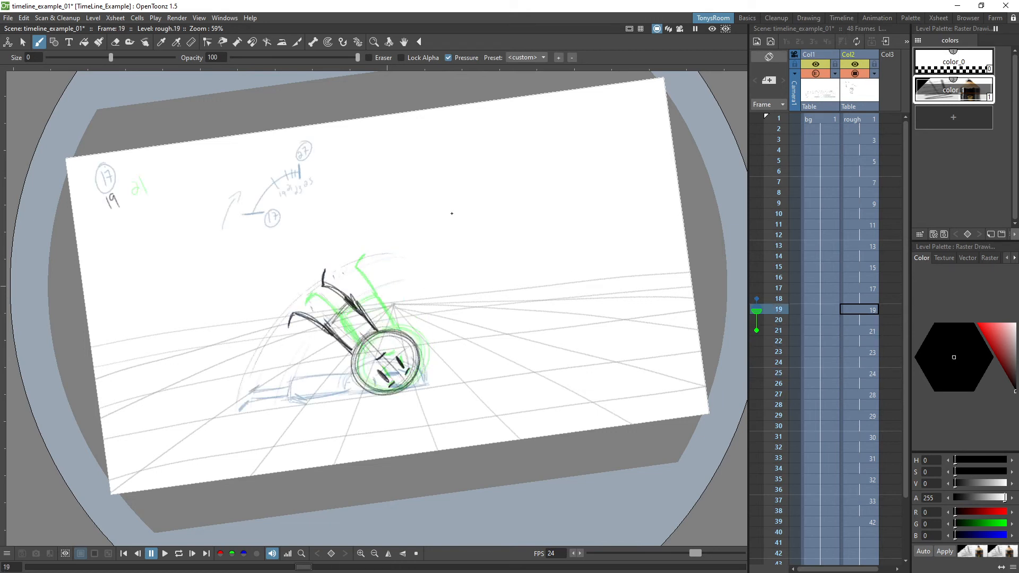
pyautogui.press('.')
pyautogui.press('.')
pyautogui.press('.')
pyautogui.press('.')
pyautogui.press('.')
pyautogui.press('.')
pyautogui.press('.')
pyautogui.press('.')
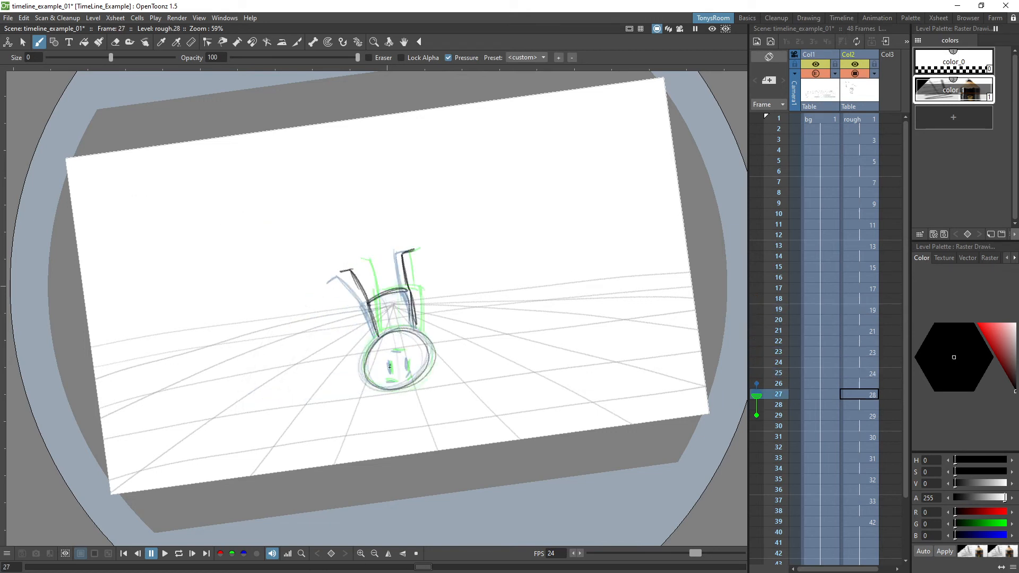
# Step: Add the facial features and the arms to the frame 27 drawing, then check the frame 29 drawing
pyautogui.moveTo(390, 367); pyautogui.dragTo(391, 377)
pyautogui.moveTo(385, 296)
pyautogui.mouseDown()
pyautogui.moveTo(391, 327)
pyautogui.moveTo(395, 307)
pyautogui.moveTo(365, 307)
pyautogui.moveTo(377, 340)
pyautogui.mouseUp()
pyautogui.press('.')
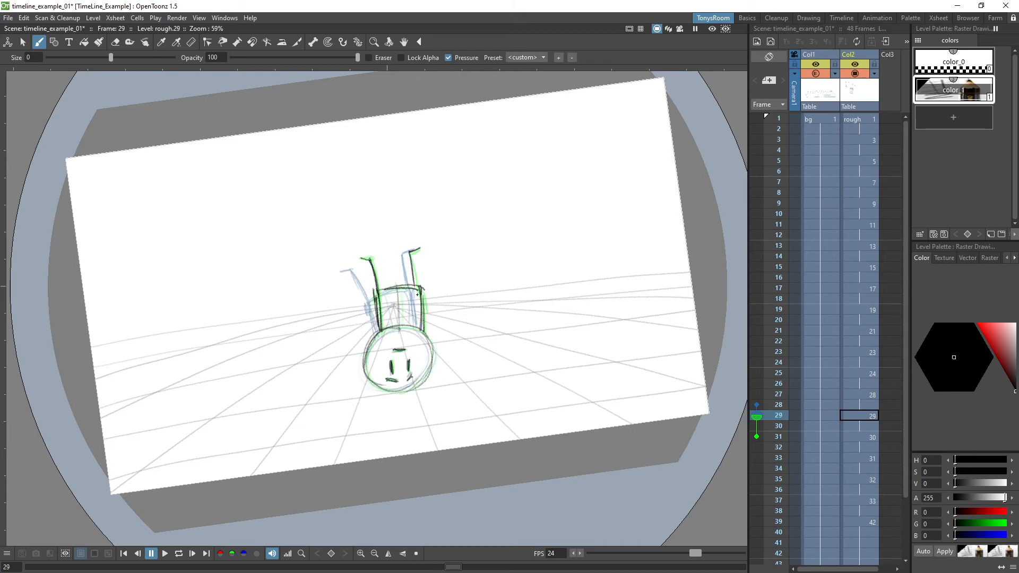
# Step: Step through the drawings up to frame 35 and play back the animation to judge the timing
pyautogui.press('.')
pyautogui.press('.')
pyautogui.press('.')
pyautogui.press('.')
pyautogui.press('.')
pyautogui.press('.')
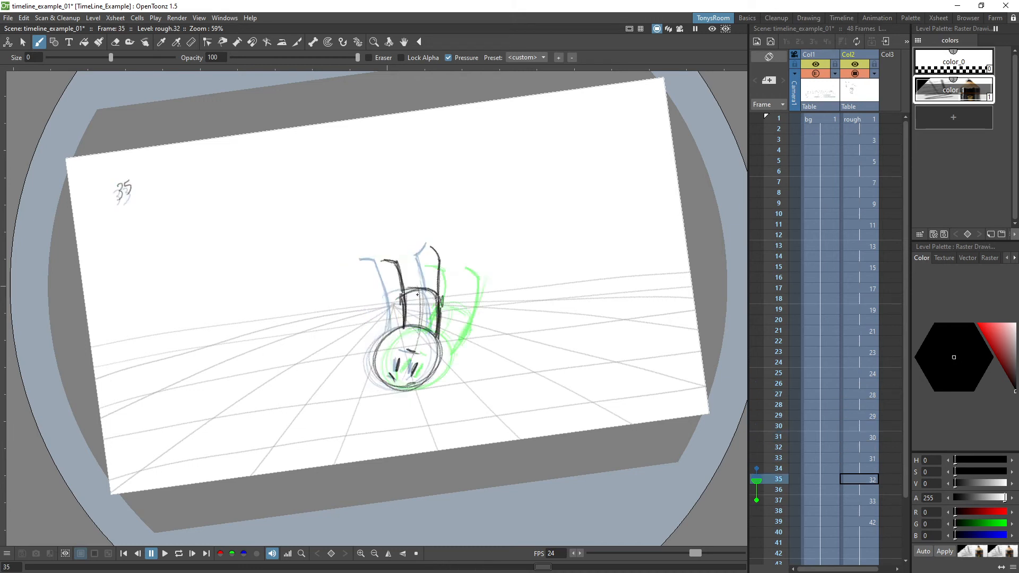
pyautogui.press('l')
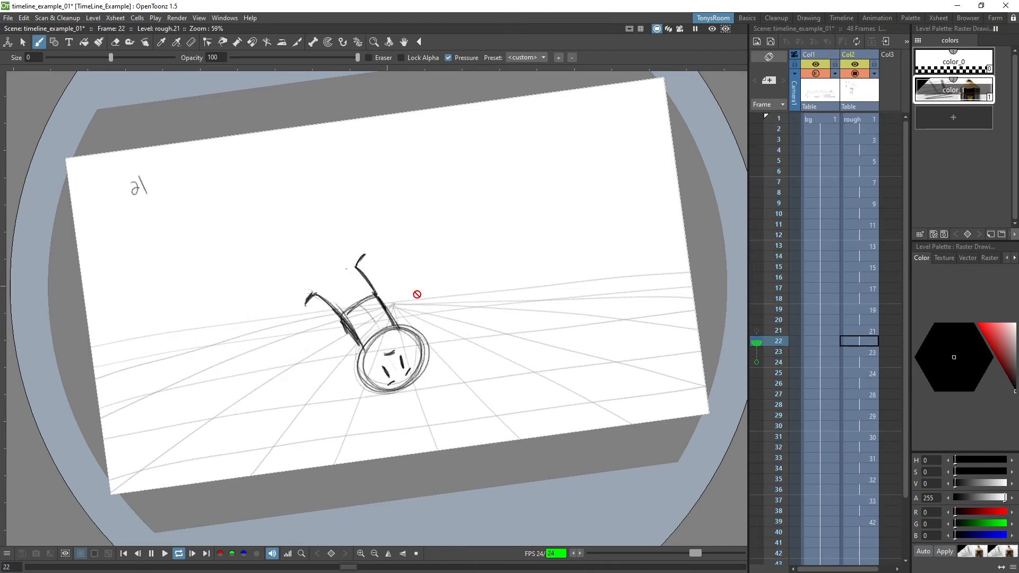
pyautogui.press('l')
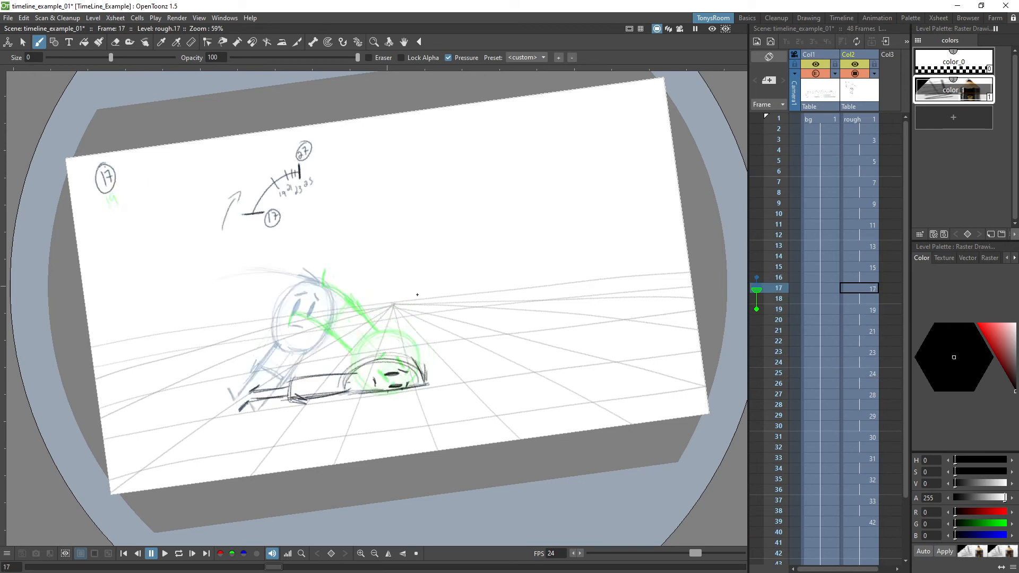
# Step: Flip back and forth between the drawings at frames 23 to 31 to examine the slow-in to the headstand
pyautogui.press('.')
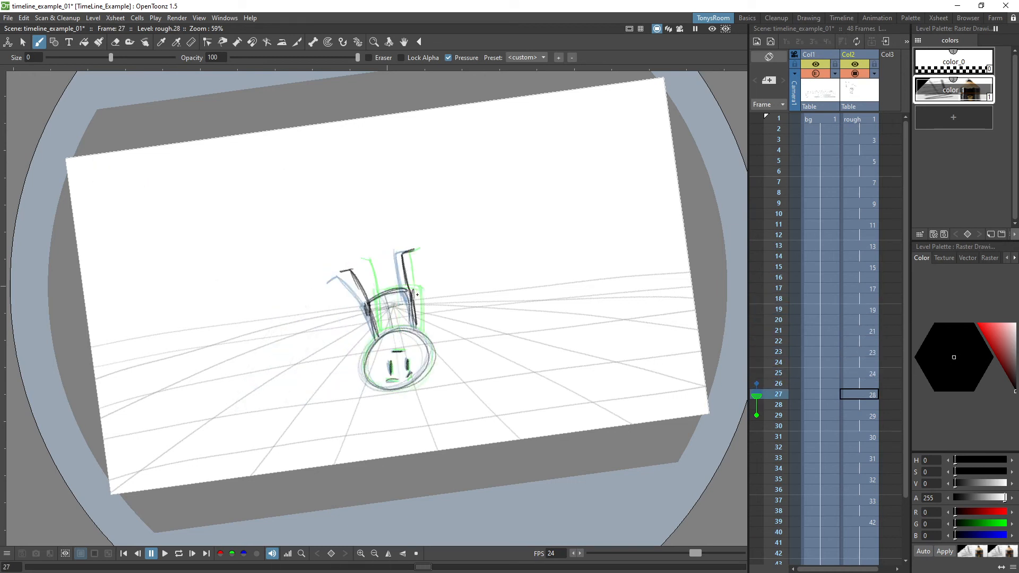
pyautogui.press('.')
pyautogui.press('.')
pyautogui.press(',')
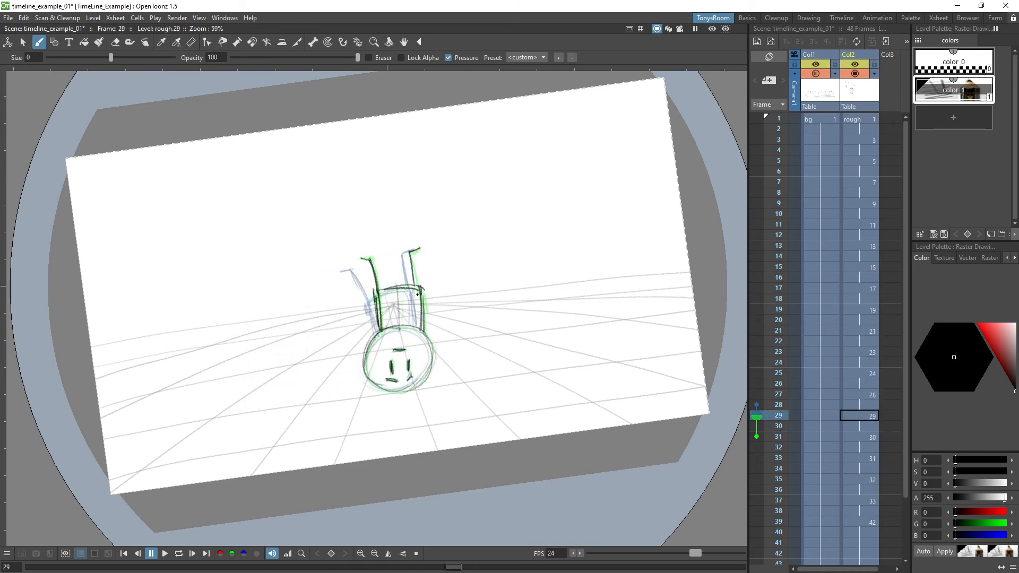
pyautogui.press(',')
pyautogui.press('.')
pyautogui.press(',')
pyautogui.press(',')
pyautogui.press(',')
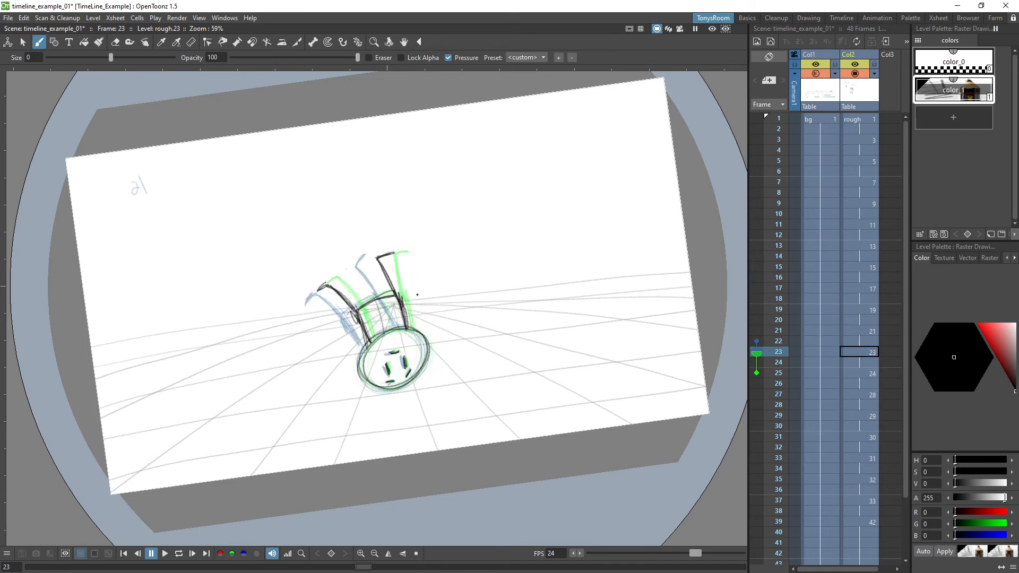
pyautogui.press('.')
pyautogui.press('.')
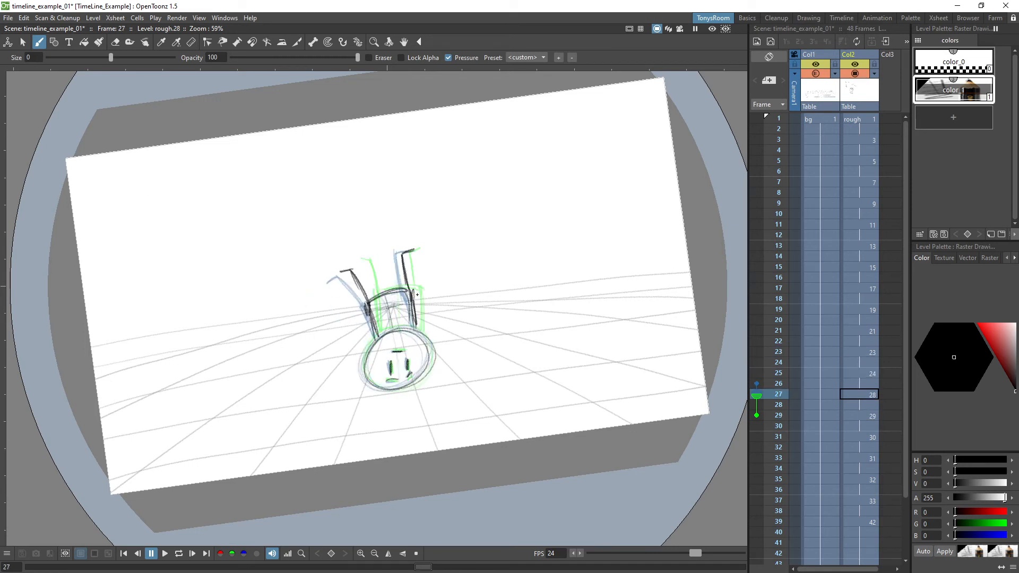
pyautogui.press('.')
pyautogui.press(',')
pyautogui.press(',')
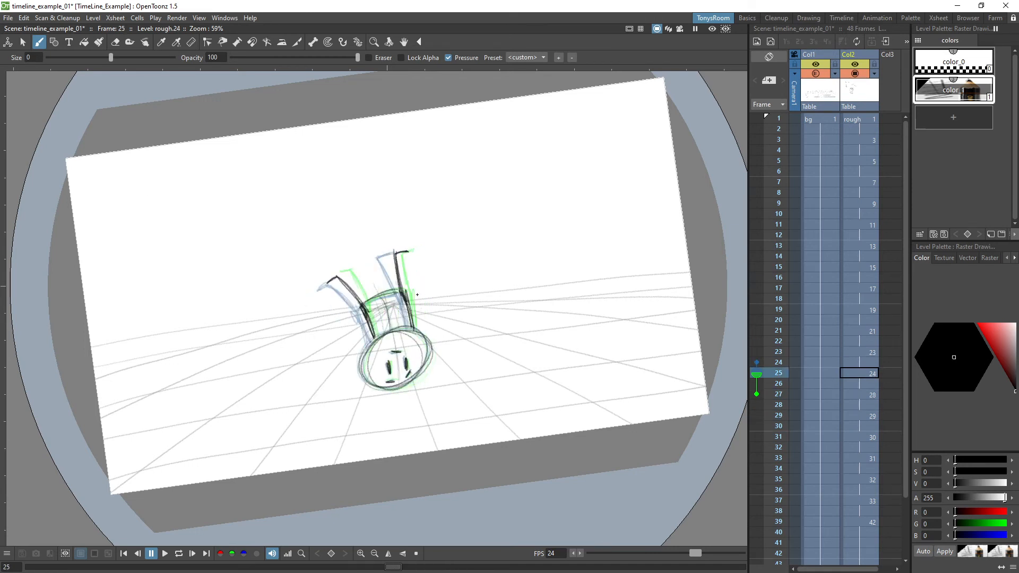
pyautogui.press(',')
pyautogui.press('.')
pyautogui.press('.')
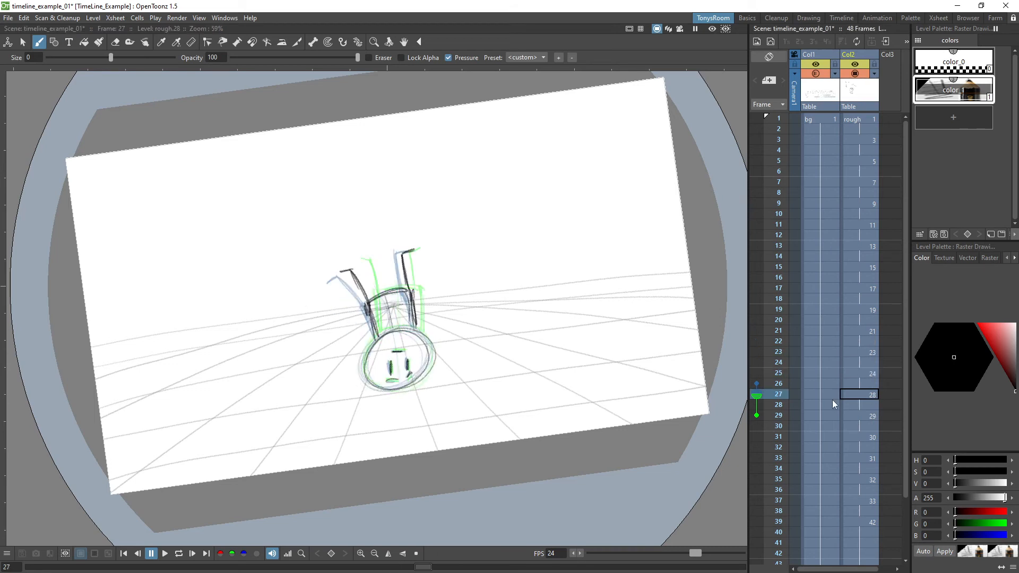
# Step: Rename all the drawings in the rough column to match their frame numbers and select the frame 27 drawing
pyautogui.click(859, 119)
pyautogui.moveTo(858, 116); pyautogui.dragTo(853, 570)
pyautogui.click(842, 42)
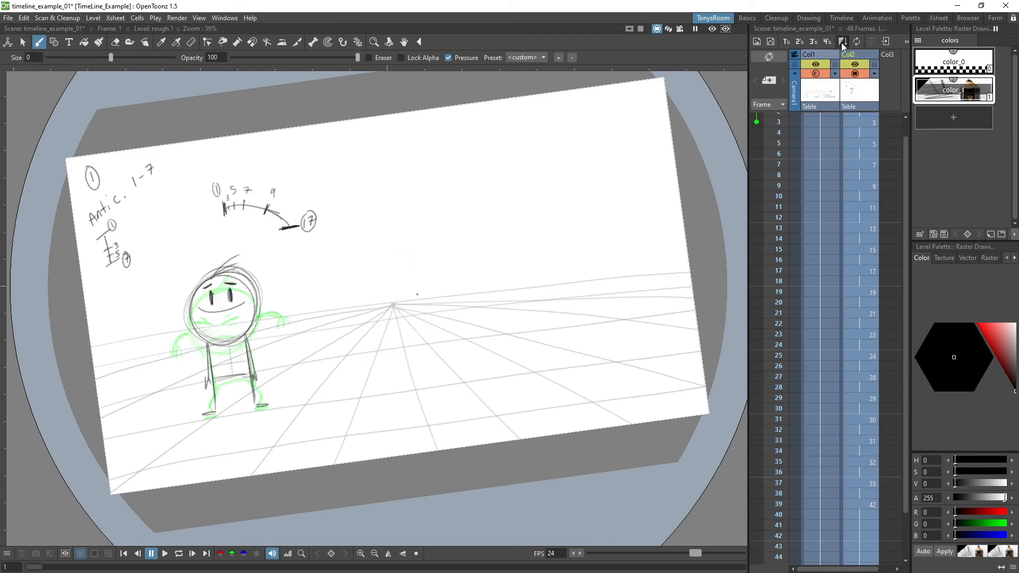
pyautogui.click(871, 378)
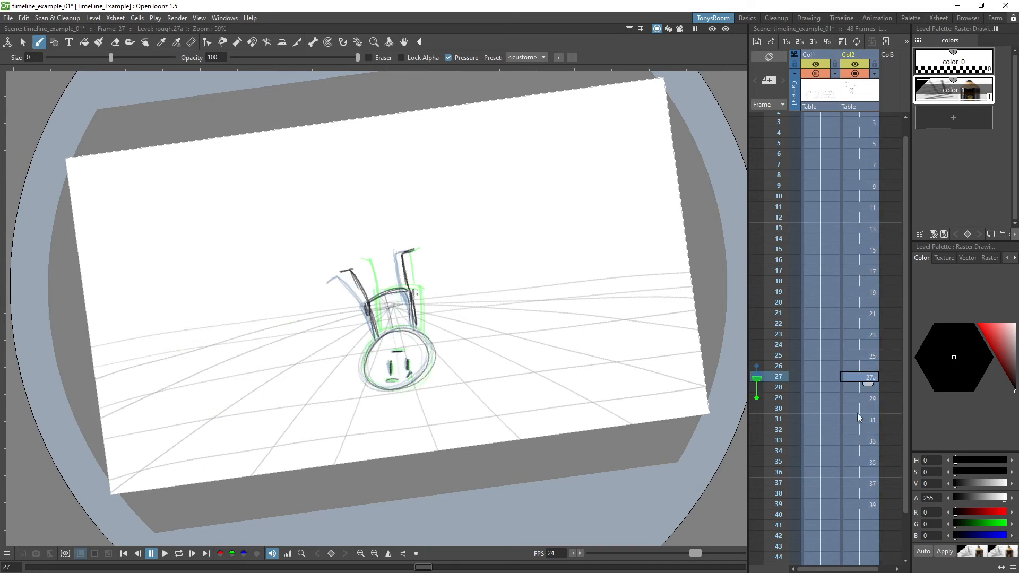
# Step: Delete drawing 31 and its hold from the rough column so drawing 33 starts at frame 31
pyautogui.press('Down')
pyautogui.press('Down')
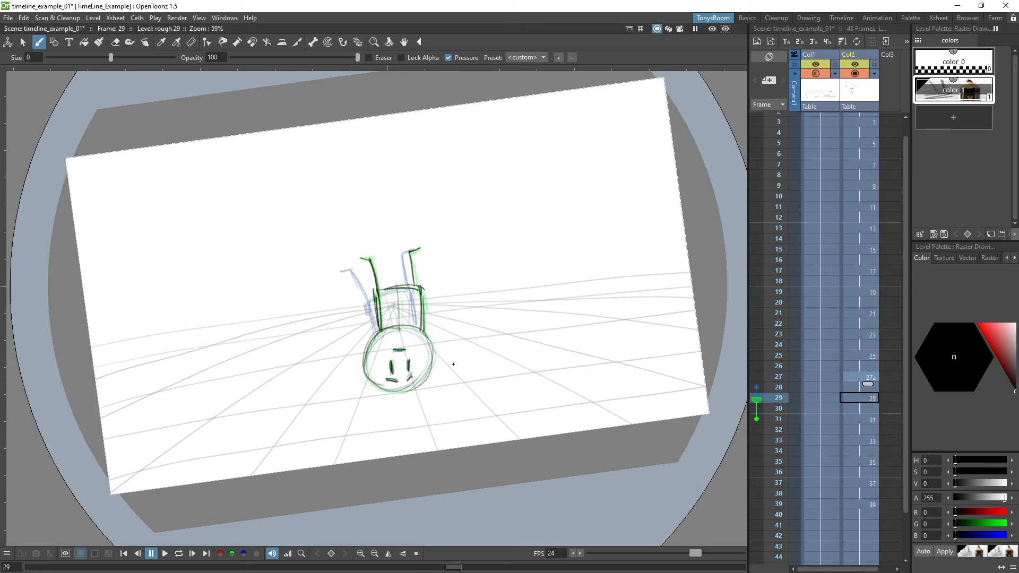
pyautogui.press('Down')
pyautogui.press('Down')
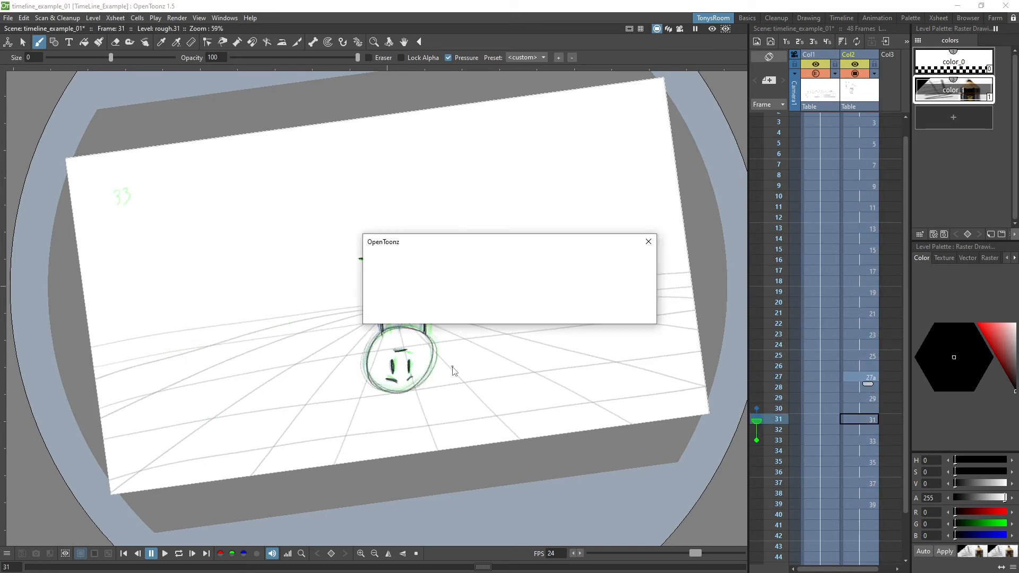
pyautogui.press('Delete')
pyautogui.press('Delete')
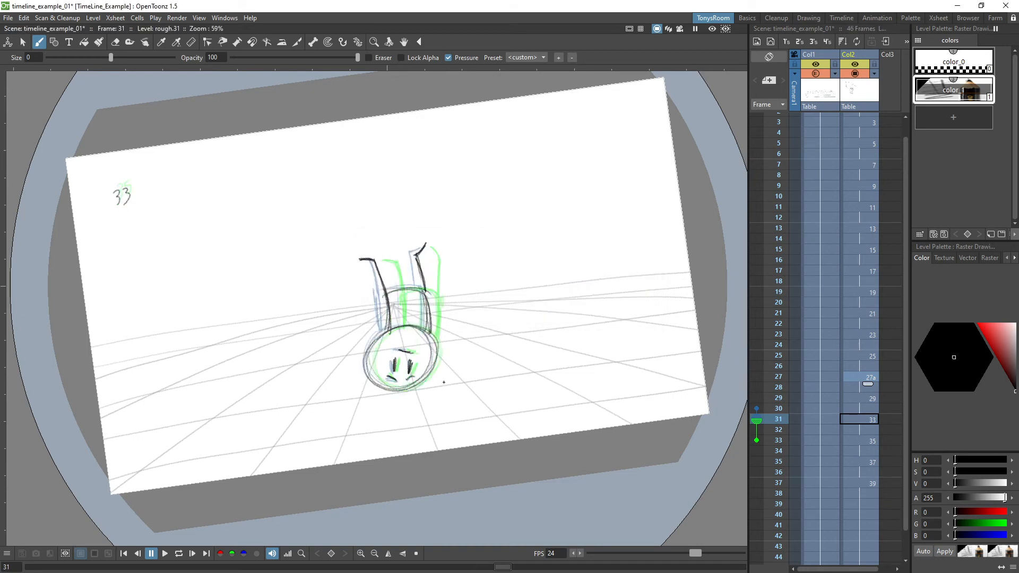
# Step: Step through the drawings on both sides of the removed one and play back the shortened animation
pyautogui.press('Up')
pyautogui.press('Down')
pyautogui.press('Down')
pyautogui.press('Down')
pyautogui.press('Down')
pyautogui.press('Down')
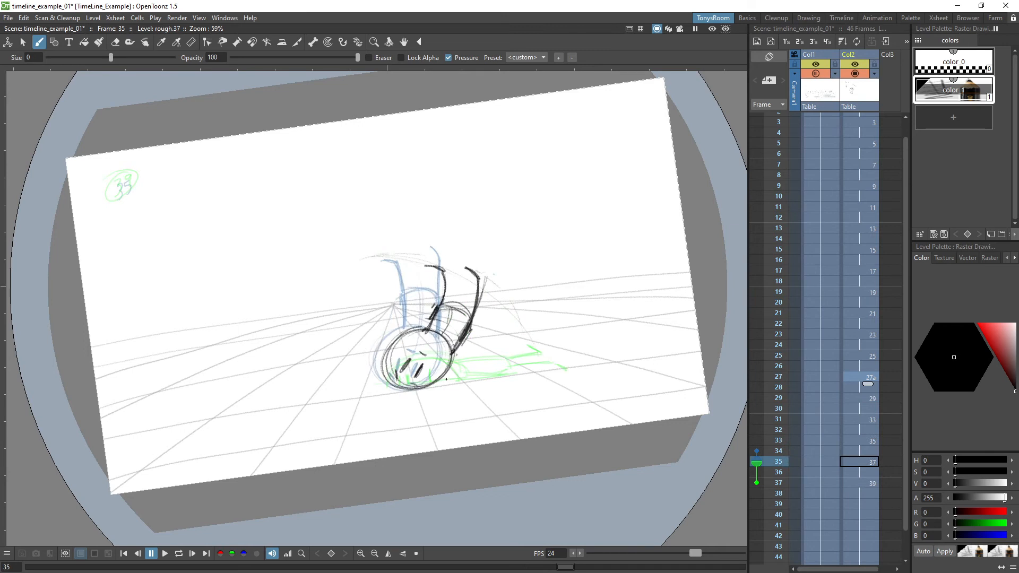
pyautogui.press('Up')
pyautogui.press('Up')
pyautogui.press('Up')
pyautogui.press('Up')
pyautogui.press('Up')
pyautogui.press('Up')
pyautogui.press('Up')
pyautogui.press('Up')
pyautogui.press('Up')
pyautogui.press('Up')
pyautogui.press('Up')
pyautogui.press('Up')
pyautogui.press('Up')
pyautogui.press('Up')
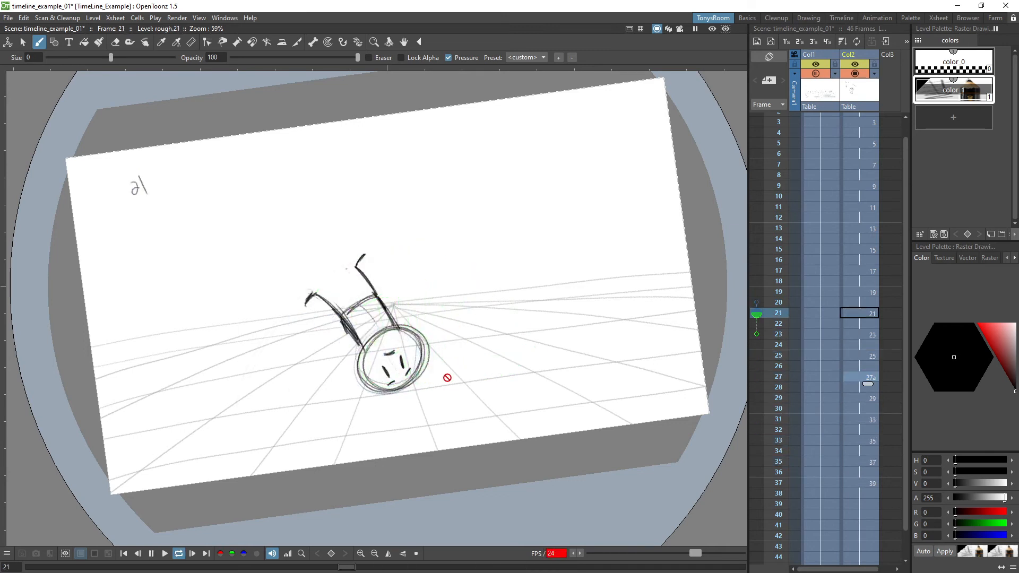
pyautogui.press('p')
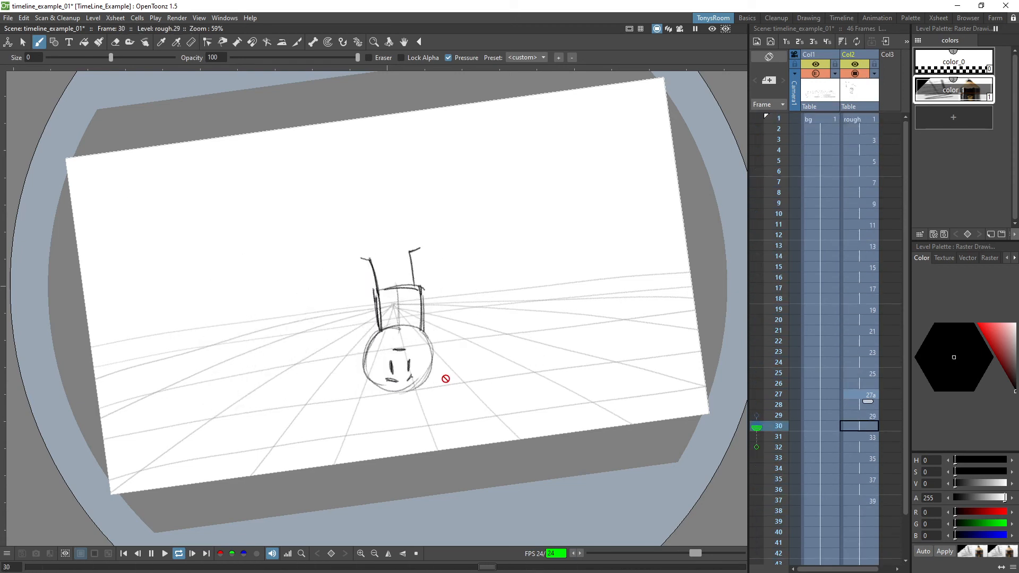
pyautogui.press('p')
# Step: Flip through the drawings leading up to the headstand and examine the one at frame 25
pyautogui.press(',')
pyautogui.press(',')
pyautogui.press(',')
pyautogui.press(',')
pyautogui.press(',')
pyautogui.press(',')
pyautogui.press(',')
pyautogui.press(',')
pyautogui.press('.')
pyautogui.press('.')
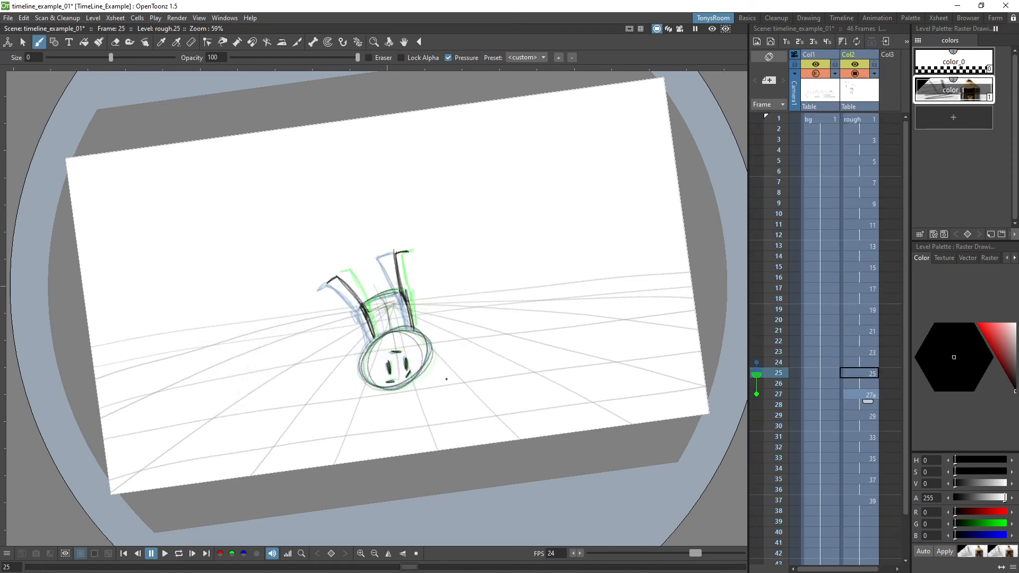
# Step: Flip back and forth through the headstand drawings from frame 25 to frame 33 to check the motion
pyautogui.press('.')
pyautogui.press('.')
pyautogui.press('.')
pyautogui.press('.')
pyautogui.press('.')
pyautogui.press('.')
pyautogui.press(',')
pyautogui.press(',')
pyautogui.press(',')
pyautogui.press(',')
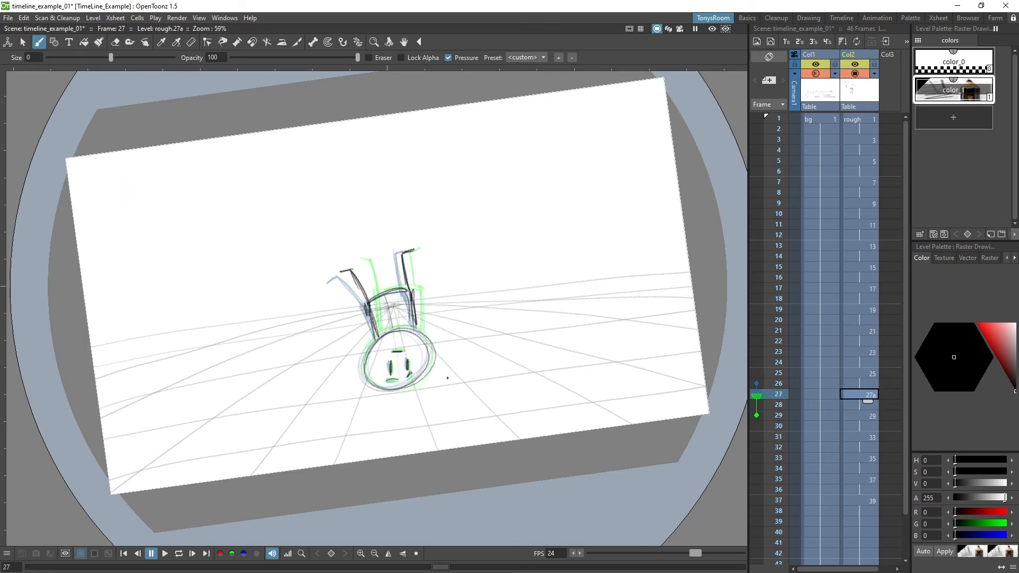
pyautogui.press('.')
pyautogui.press('.')
pyautogui.press('.')
pyautogui.press('.')
pyautogui.press('.')
pyautogui.press('.')
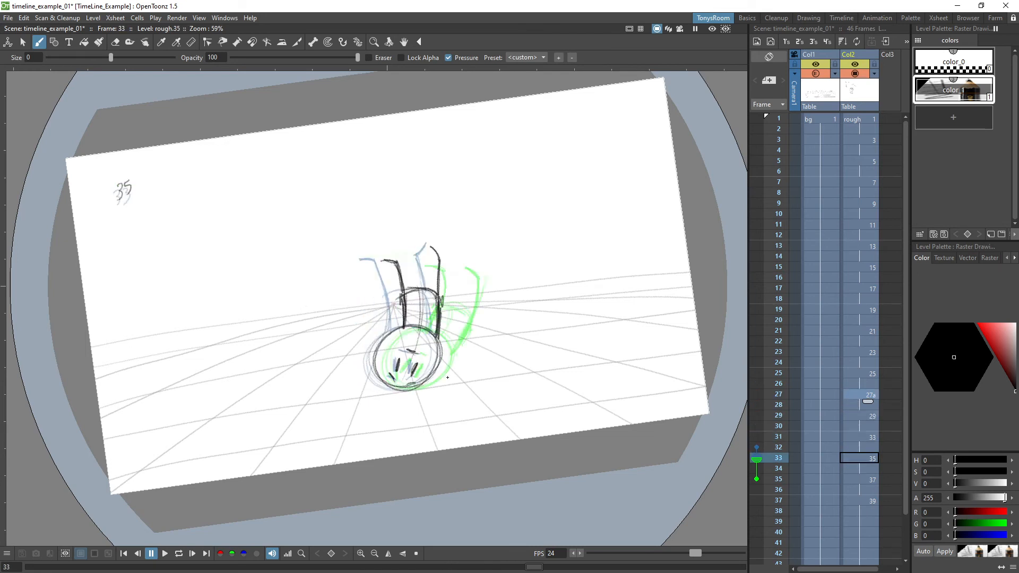
# Step: Shorten drawings 33, 35 and 37 to one frame each so drawing 39 starts at frame 34, and play back the result
pyautogui.press(',')
pyautogui.press('.')
pyautogui.press(',')
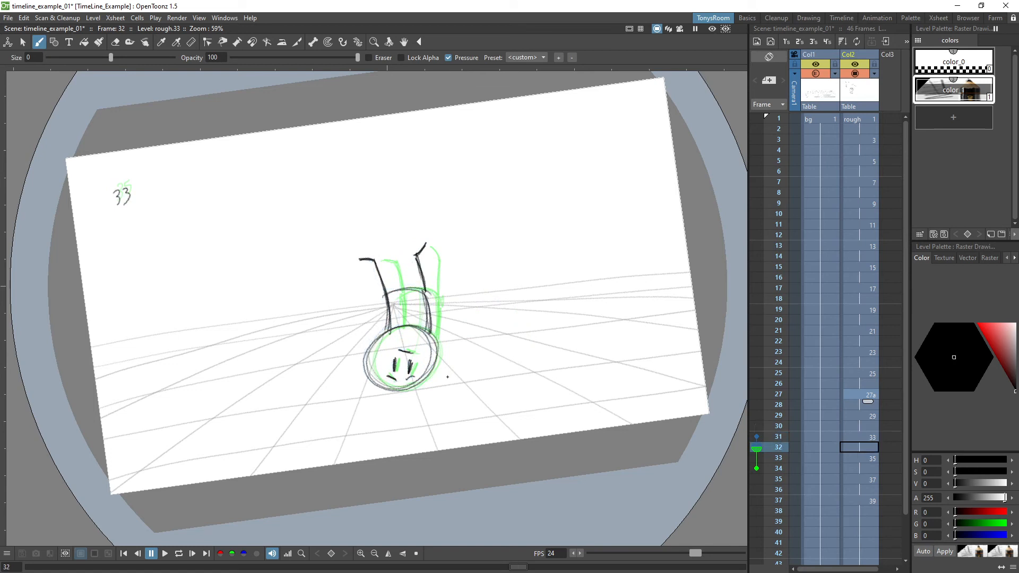
pyautogui.press('Delete')
pyautogui.press('.')
pyautogui.press('Delete')
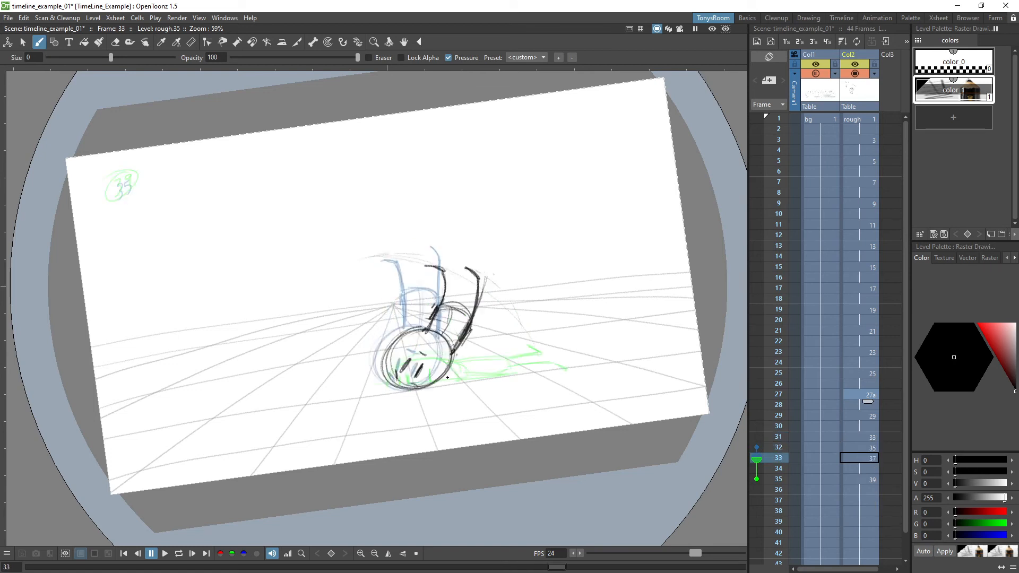
pyautogui.press('.')
pyautogui.press('Delete')
pyautogui.press('l')
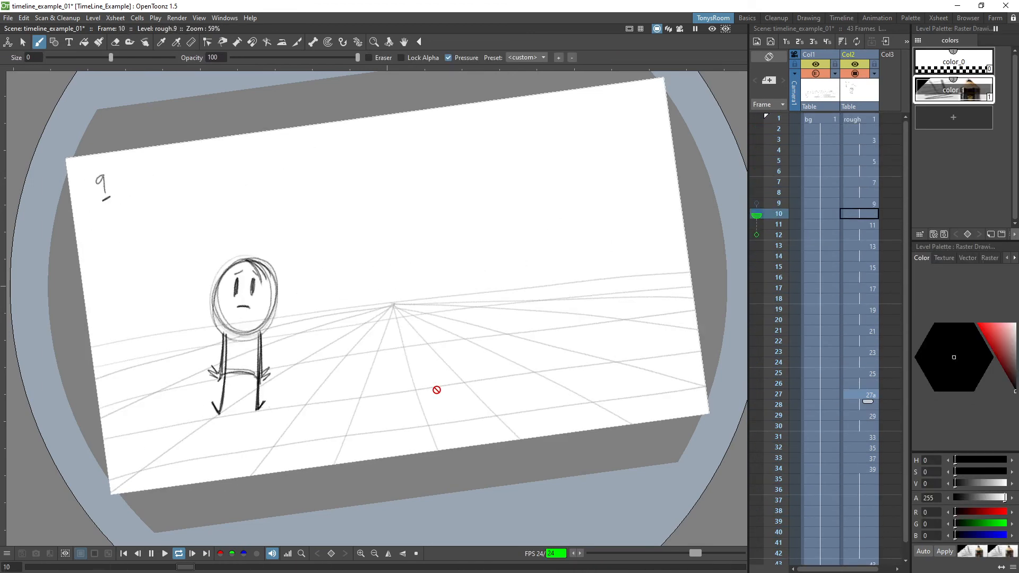
pyautogui.press('l')
# Step: Lengthen the hold of the final standing drawing 43 in the rough column so the scene runs 51 frames
pyautogui.scroll(-1, 897, 383)
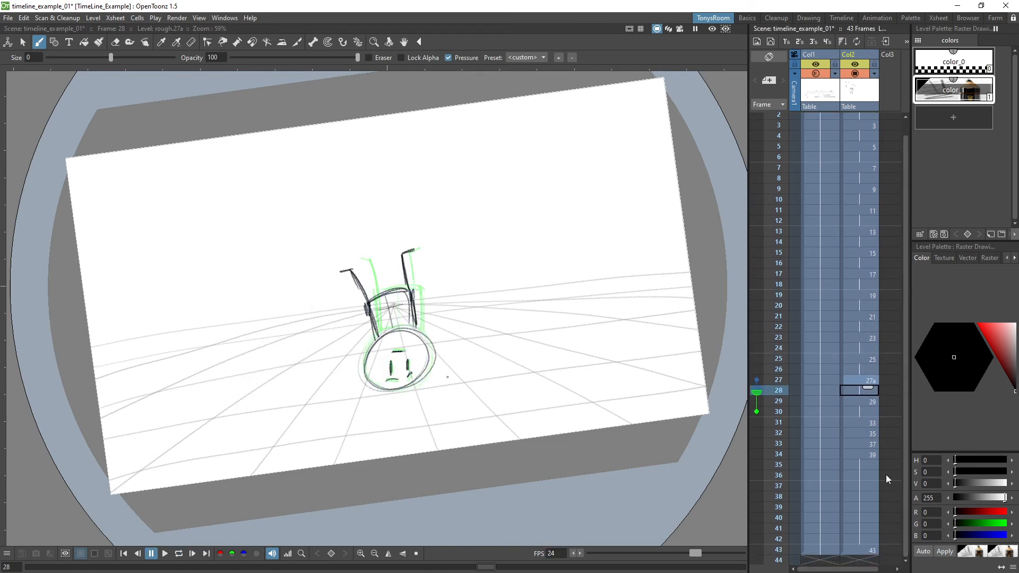
pyautogui.click(810, 552)
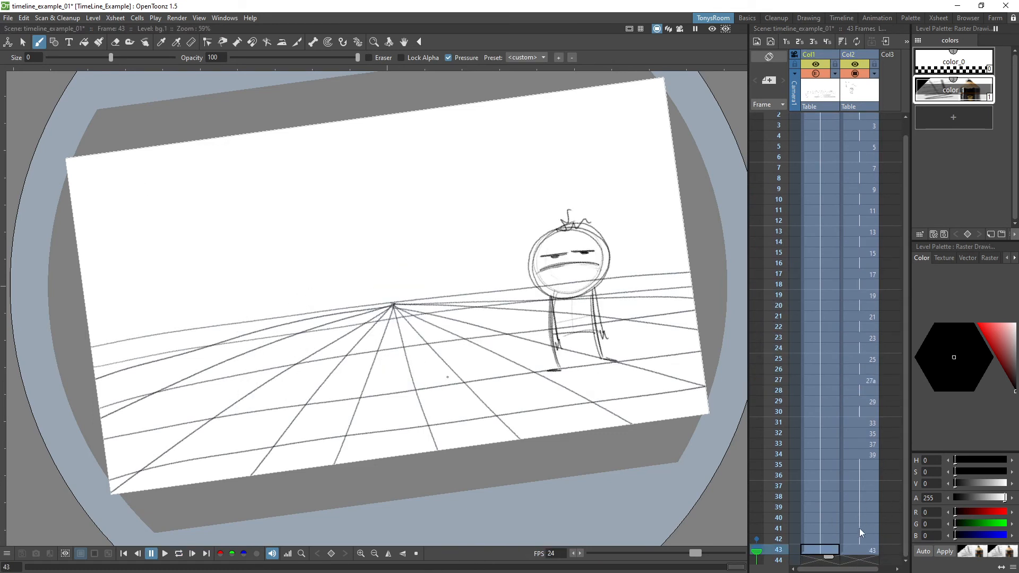
pyautogui.click(830, 518)
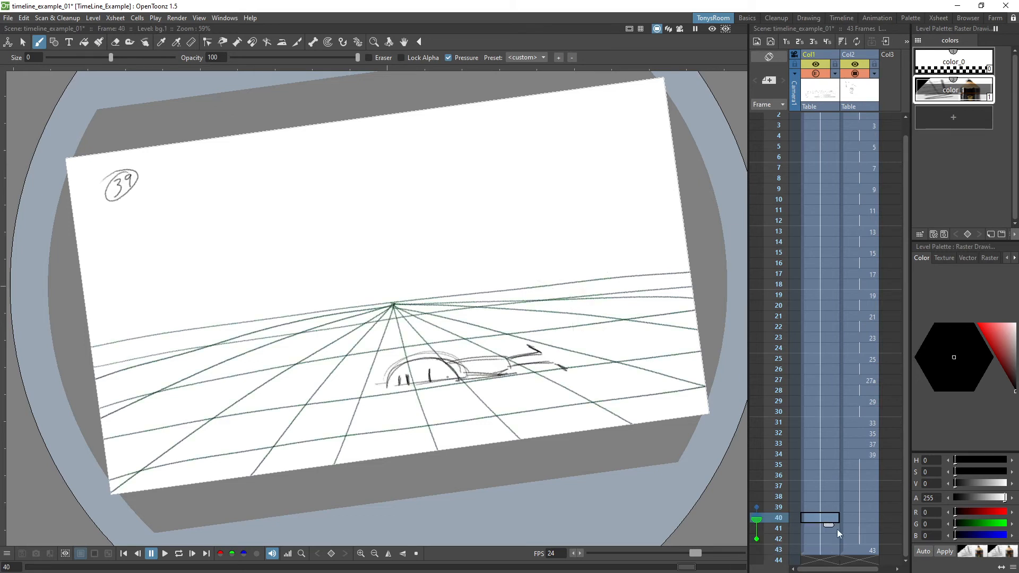
pyautogui.click(870, 550)
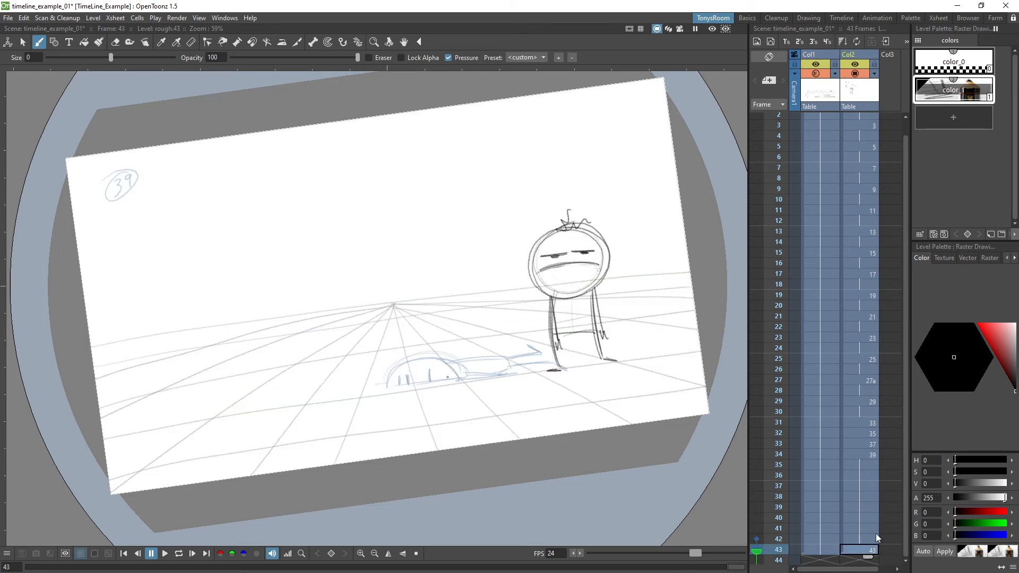
pyautogui.press('Insert')
pyautogui.press('Insert')
pyautogui.press('Insert')
pyautogui.press('Insert')
pyautogui.press('Insert')
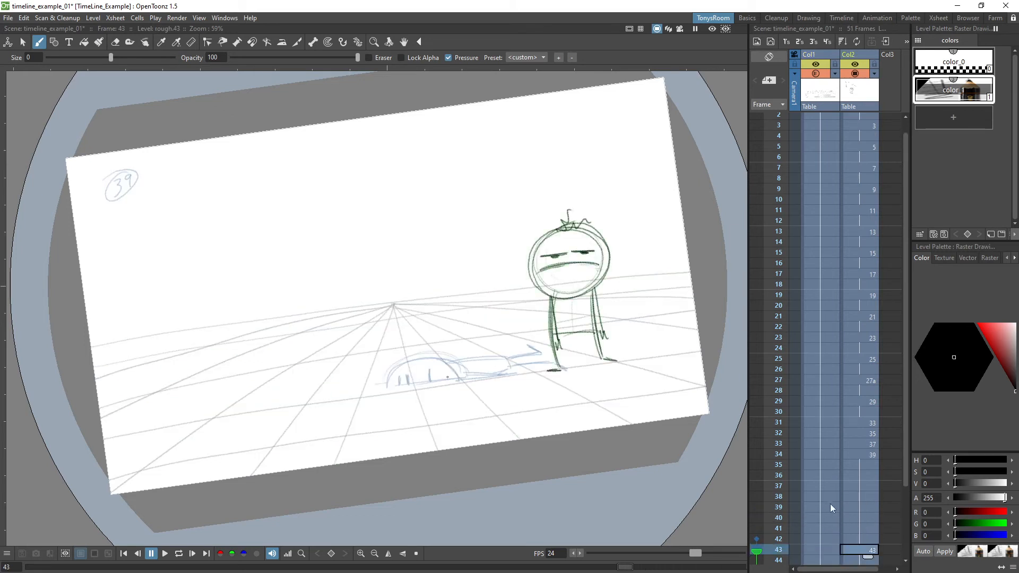
# Step: Lengthen the hold of drawing 39 so drawing 43 starts at frame 47 and the scene runs 56 frames
pyautogui.click(834, 495)
pyautogui.press('Insert')
pyautogui.press('Insert')
pyautogui.press('Insert')
pyautogui.press('Insert')
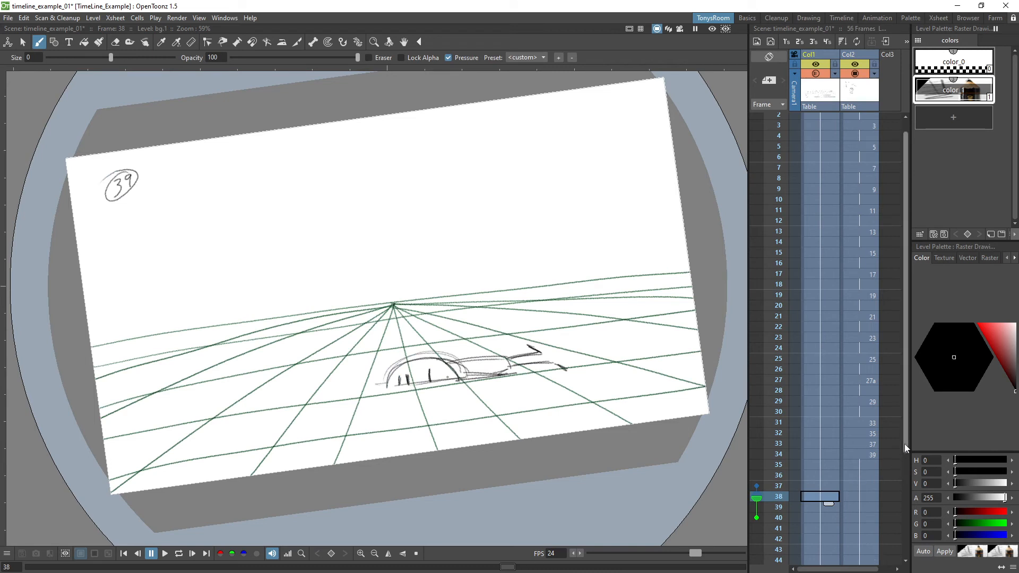
# Step: Check the lengthened holds in the column and play back the whole animation
pyautogui.moveTo(905, 444); pyautogui.dragTo(906, 557)
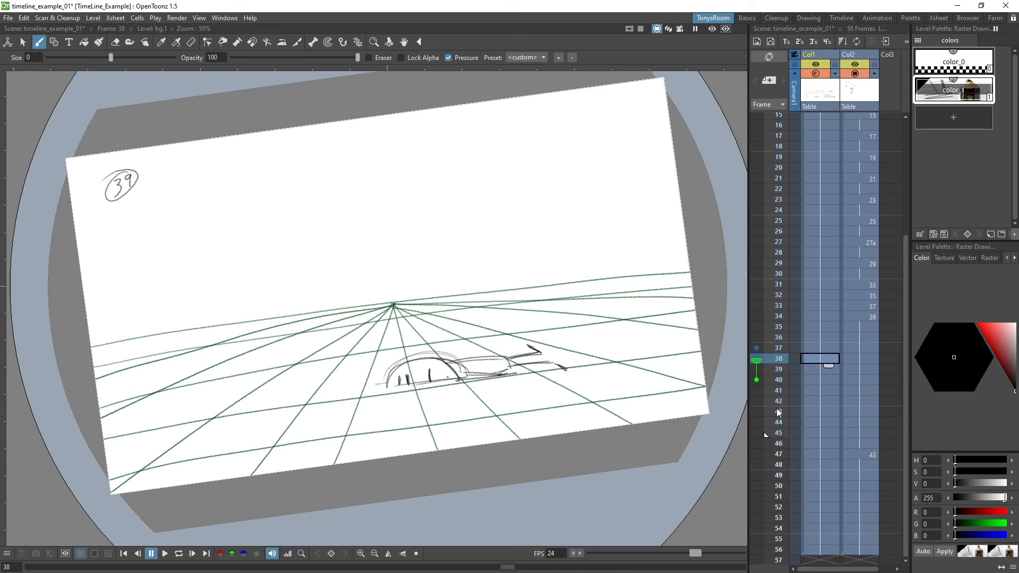
pyautogui.click(872, 317)
pyautogui.click(871, 242)
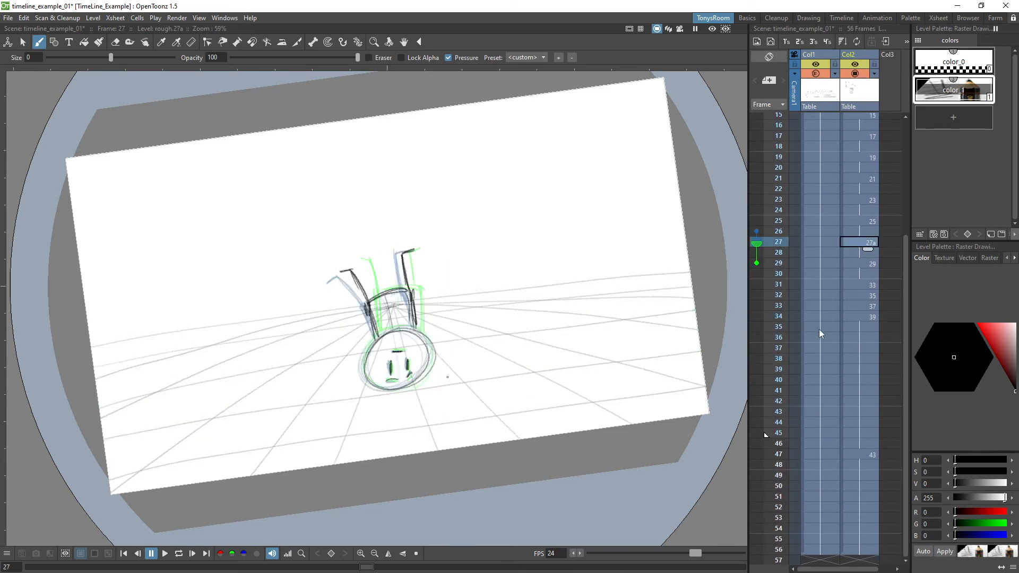
pyautogui.press('l')
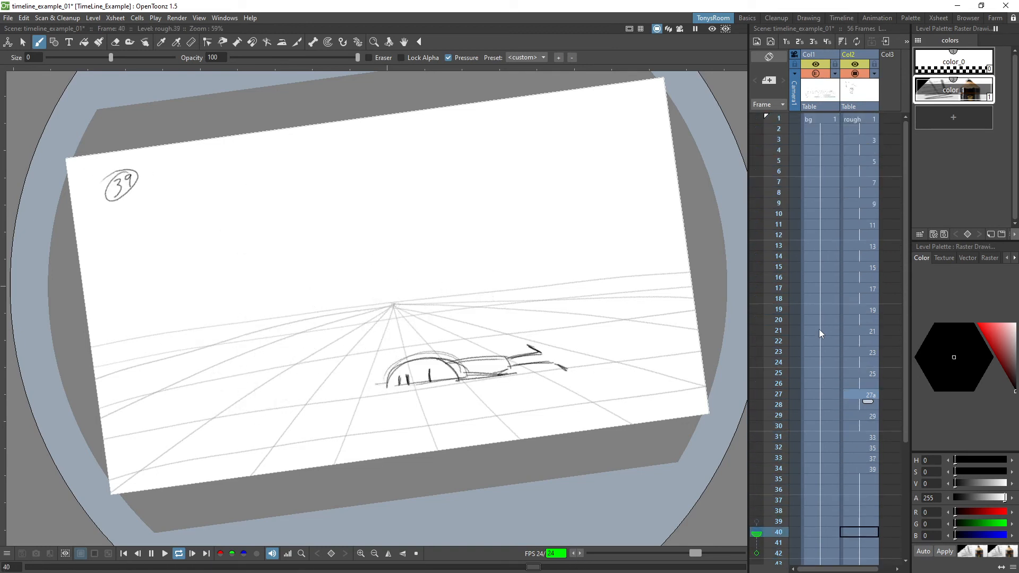
pyautogui.press('l')
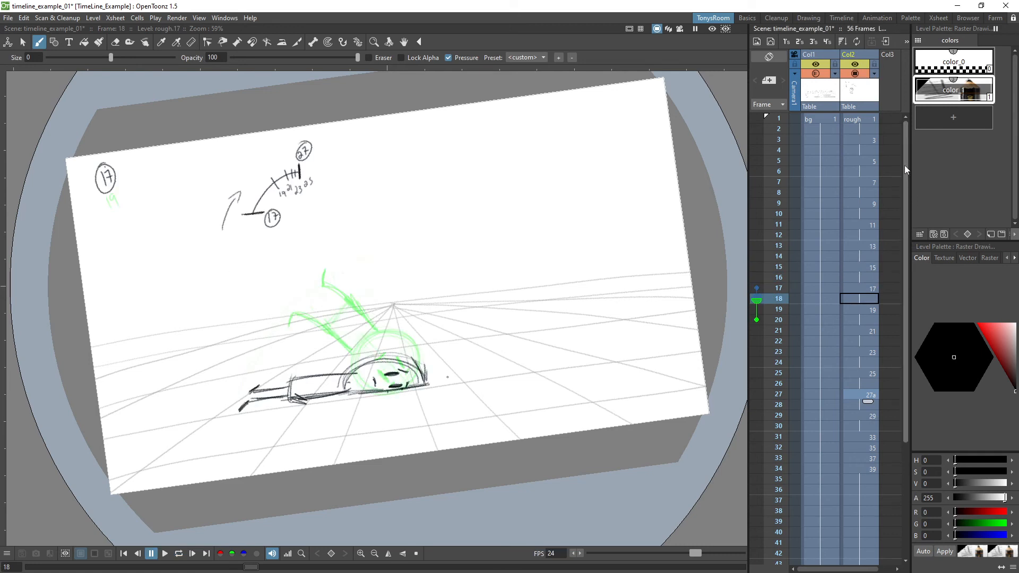
# Step: Step backward through the rough drawings from frame 27 to examine the action leading into the headstand
pyautogui.click(868, 119)
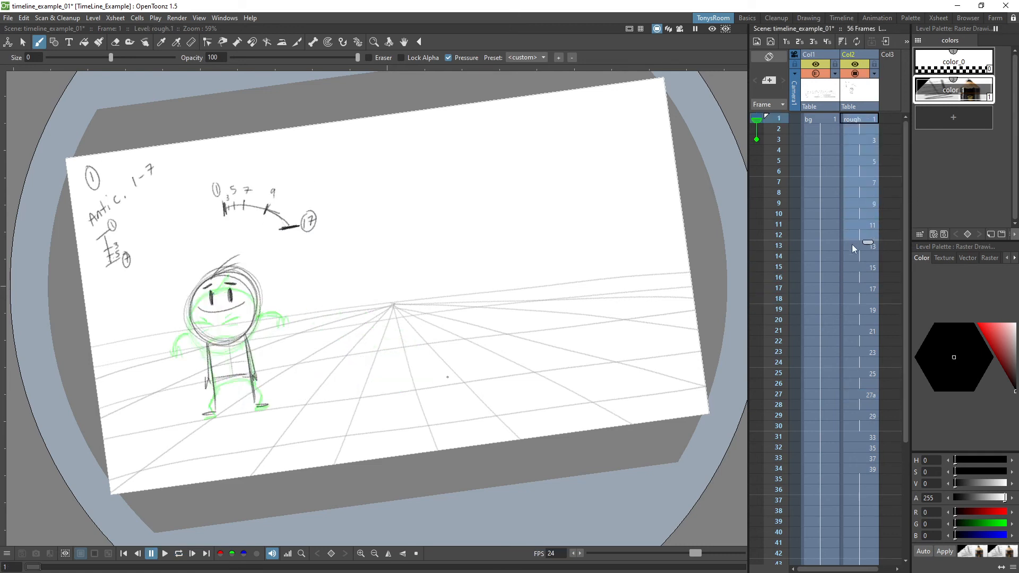
pyautogui.click(860, 395)
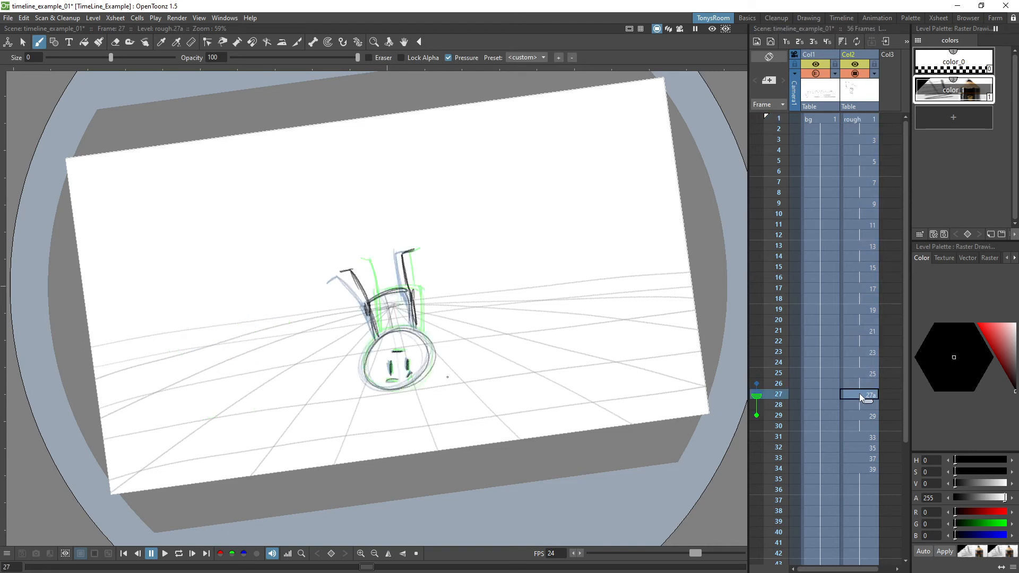
pyautogui.press('Up')
pyautogui.press('Up')
pyautogui.press('Up')
pyautogui.press('Up')
pyautogui.press('Up')
pyautogui.press('Up')
pyautogui.press('Up')
pyautogui.press('Up')
pyautogui.press('Up')
pyautogui.press('Up')
pyautogui.press('Up')
pyautogui.press('Up')
pyautogui.press('Up')
pyautogui.press('Up')
pyautogui.press('Up')
pyautogui.press('Up')
pyautogui.press('Up')
pyautogui.press('Up')
pyautogui.press('Up')
pyautogui.press('Up')
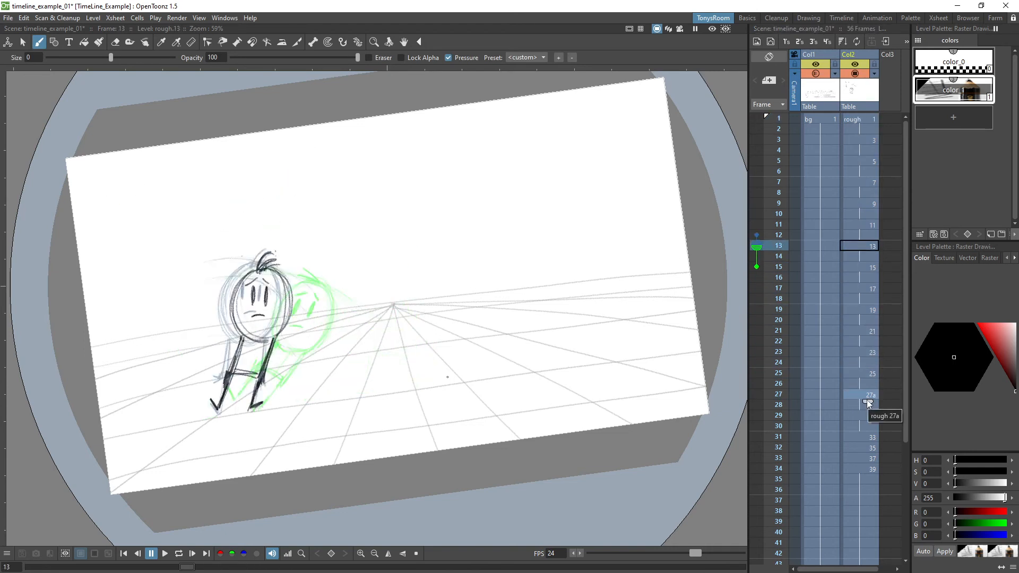
pyautogui.press('Down')
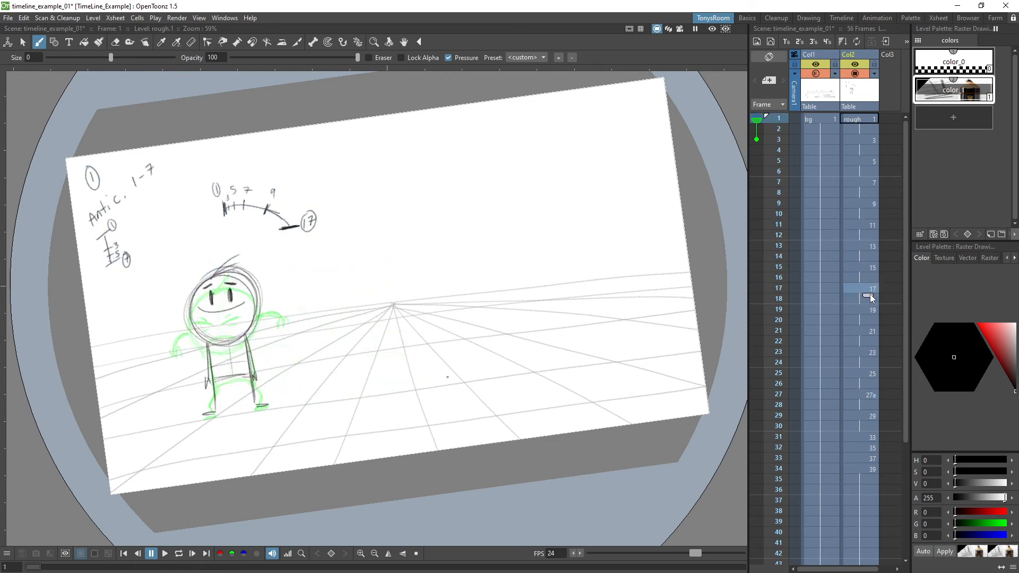
# Step: Flip back and forth through the drawings from frame 25 to the landing at frame 34
pyautogui.press('l')
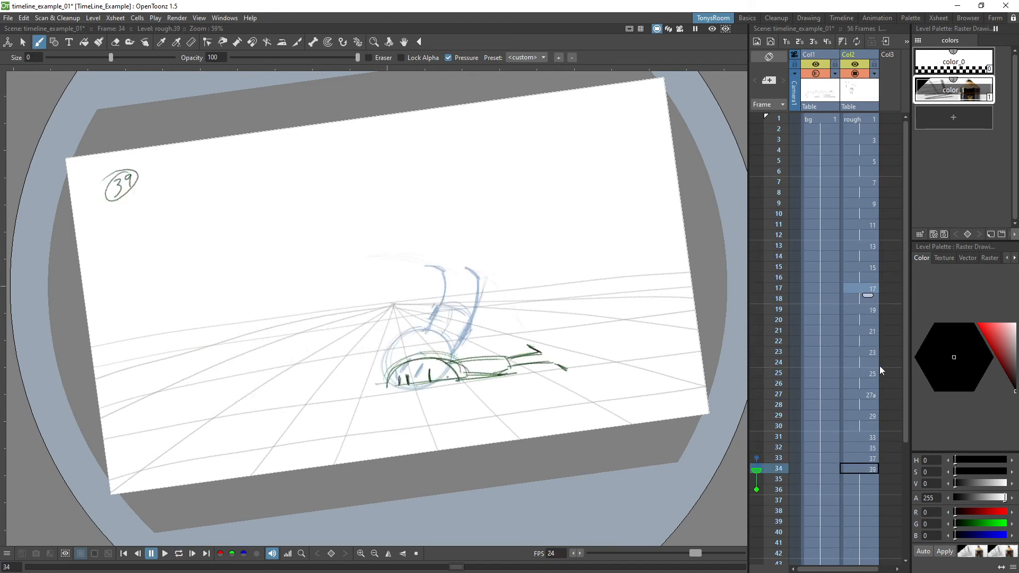
pyautogui.press('.')
pyautogui.moveTo(907, 368); pyautogui.dragTo(904, 354)
pyautogui.click(869, 343)
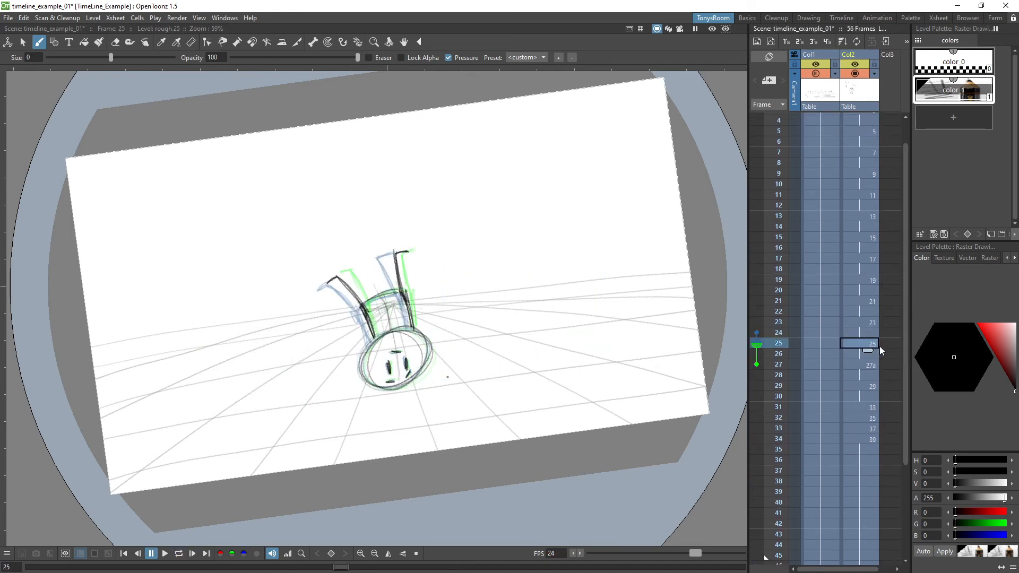
pyautogui.press('.')
pyautogui.press('.')
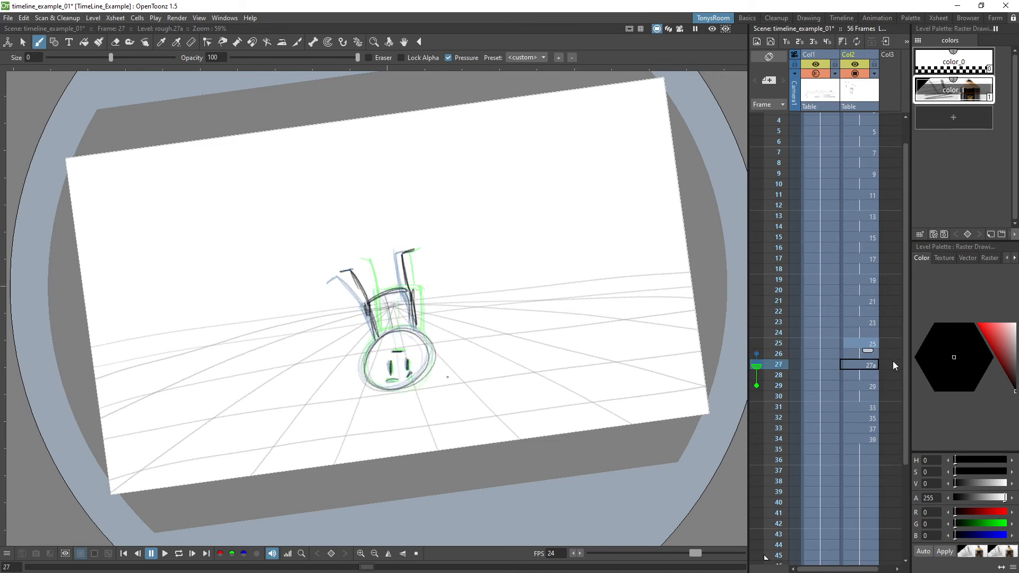
pyautogui.press('.')
pyautogui.press('.')
pyautogui.press(',')
pyautogui.press(',')
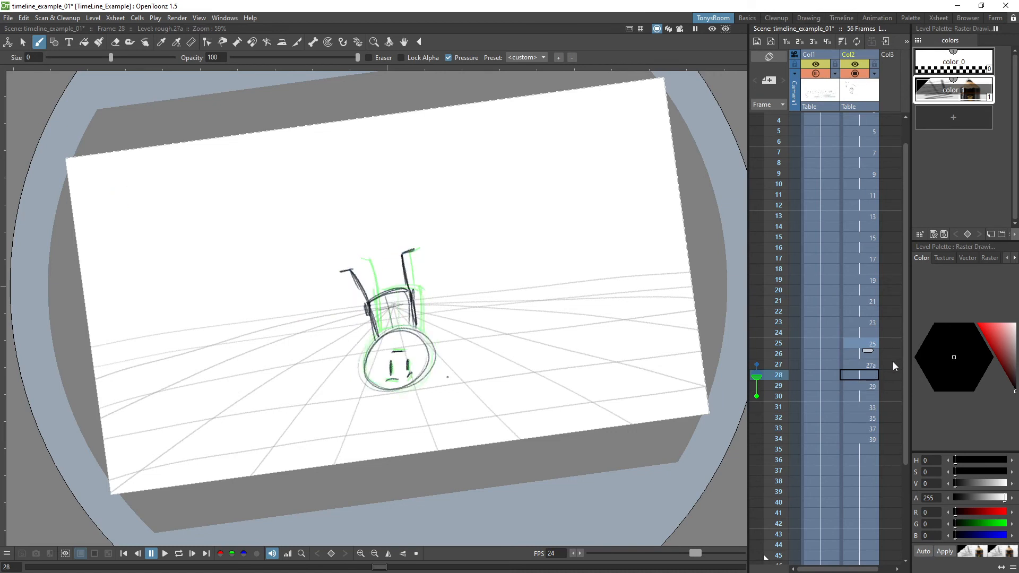
pyautogui.press('.')
pyautogui.press('.')
pyautogui.press('.')
pyautogui.press('.')
pyautogui.press('.')
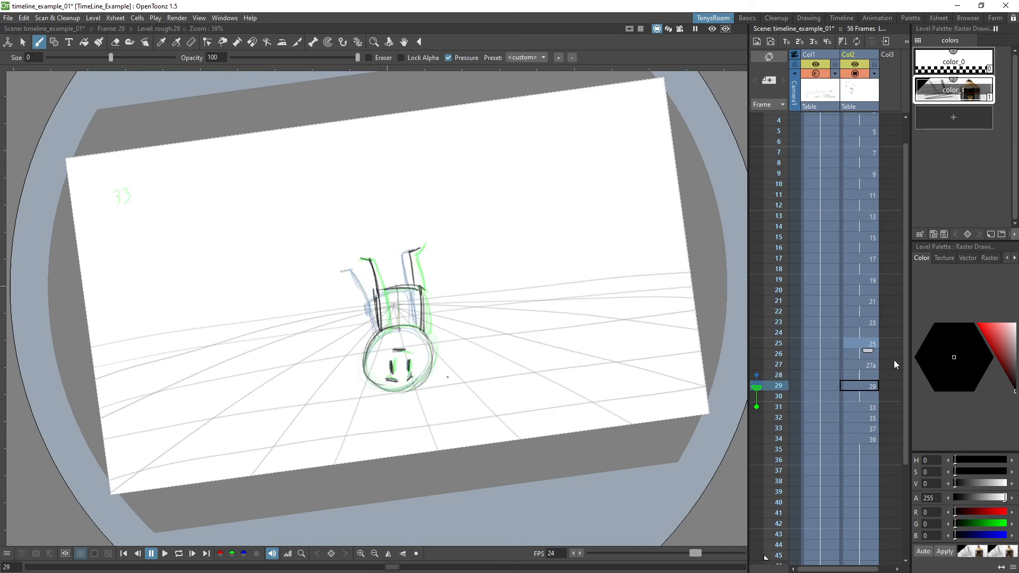
pyautogui.press(',')
pyautogui.press(',')
pyautogui.press(',')
pyautogui.press(',')
pyautogui.press(',')
pyautogui.press(',')
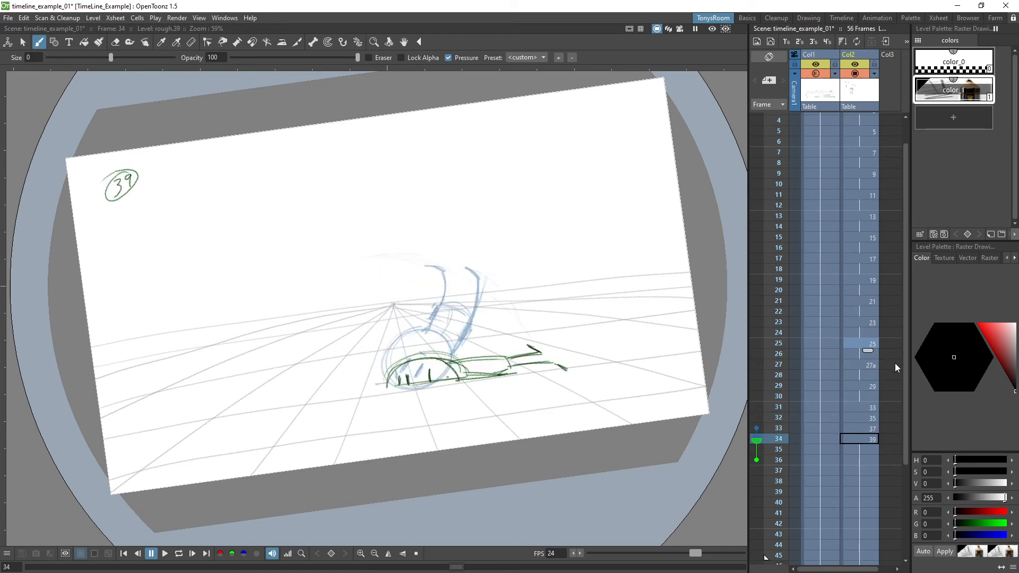
# Step: Flip backward from the landing to the anticipation pose at frame 7 and play back the animation
pyautogui.press(',')
pyautogui.press(',')
pyautogui.press(',')
pyautogui.press(',')
pyautogui.press(',')
pyautogui.press(',')
pyautogui.press(',')
pyautogui.press(',')
pyautogui.press(',')
pyautogui.press(',')
pyautogui.press(',')
pyautogui.press(',')
pyautogui.press(',')
pyautogui.press(',')
pyautogui.press(',')
pyautogui.press(',')
pyautogui.press(',')
pyautogui.press(',')
pyautogui.press(',')
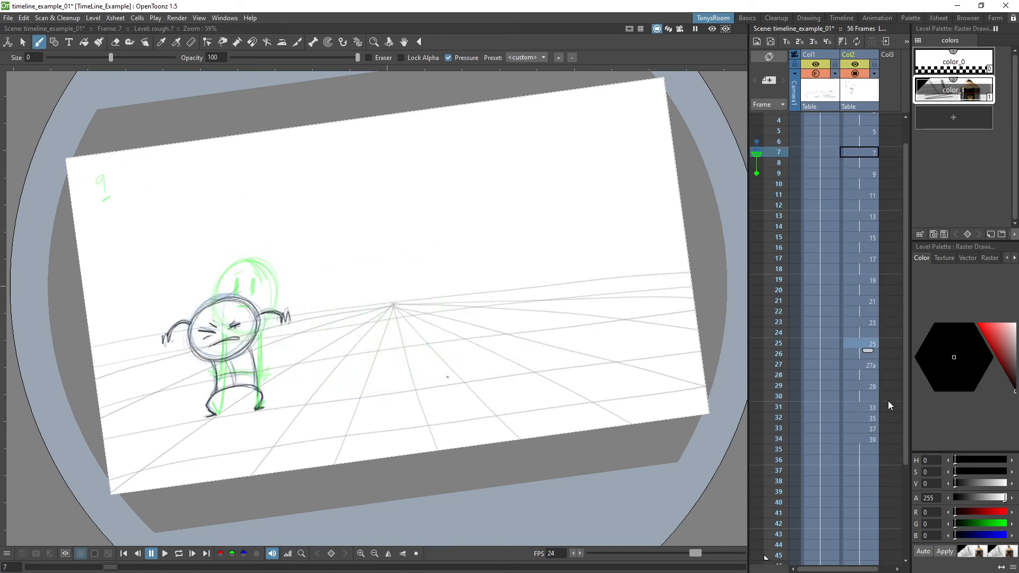
pyautogui.press('l')
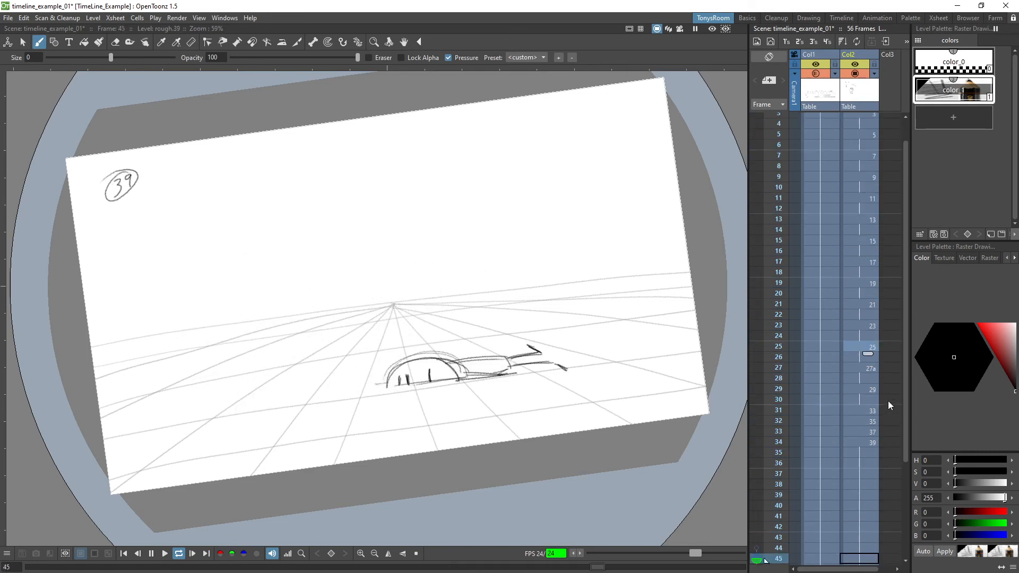
pyautogui.press('l')
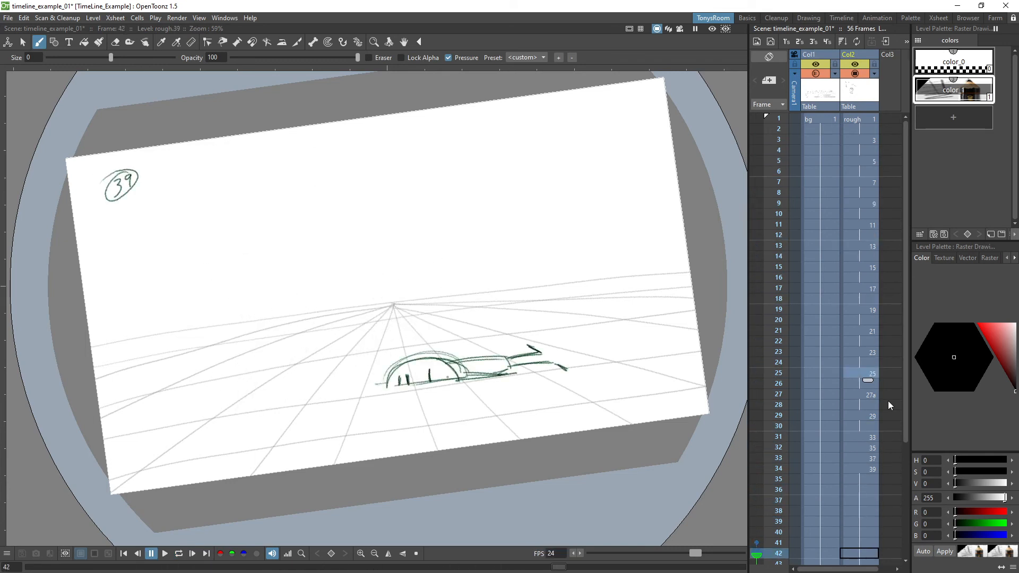
# Step: Shorten the hold of drawing 39 to two frames so drawing 43 starts at frame 36
pyautogui.moveTo(906, 400); pyautogui.dragTo(890, 501)
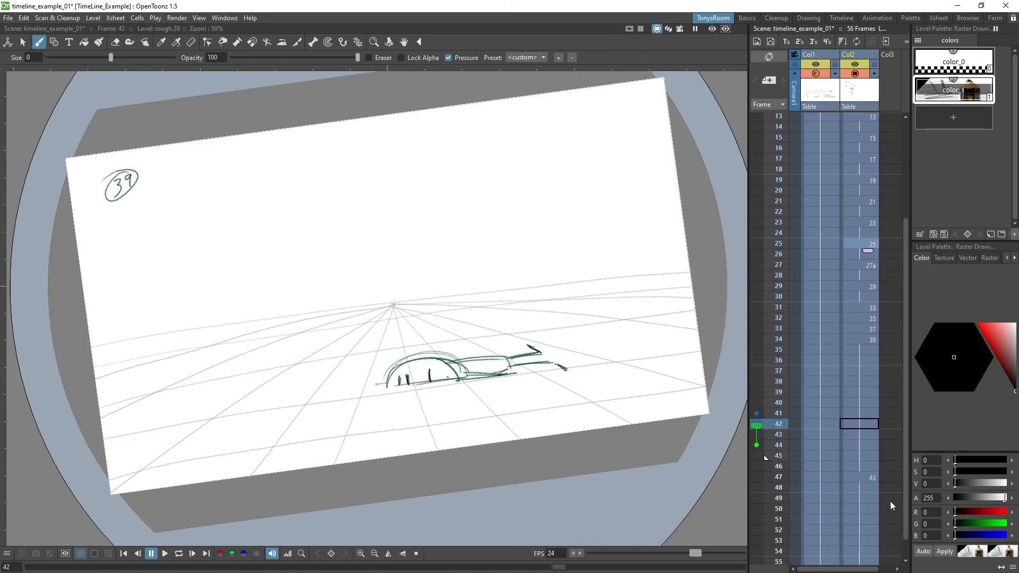
pyautogui.click(871, 351)
pyautogui.click(873, 340)
pyautogui.click(873, 351)
pyautogui.press('Delete')
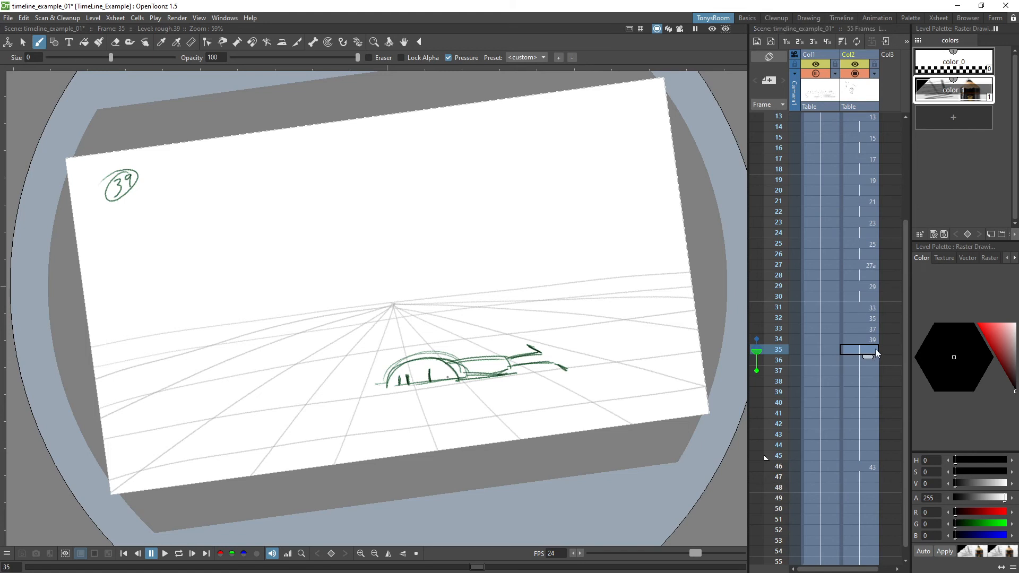
pyautogui.press('Delete')
pyautogui.press('Delete')
pyautogui.press('Delete')
pyautogui.press('Delete')
pyautogui.press('Delete')
pyautogui.press('Delete')
pyautogui.press('Delete')
pyautogui.press('Delete')
pyautogui.press('Delete')
pyautogui.press('Delete')
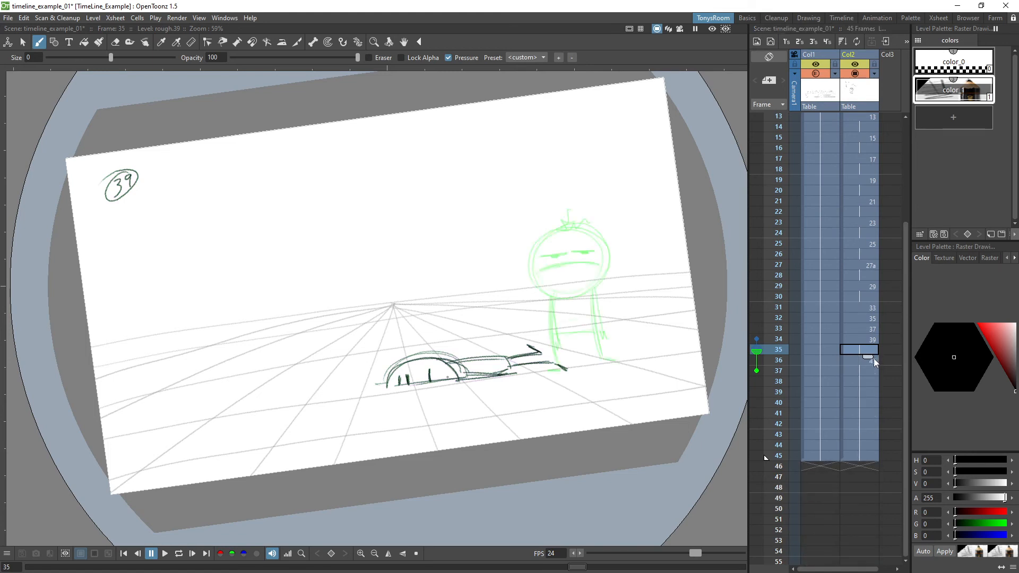
# Step: Flip between drawings 37, 39 and 43 to examine the transition from the landing to the standing pose
pyautogui.click(873, 360)
pyautogui.press('Up')
pyautogui.press('Up')
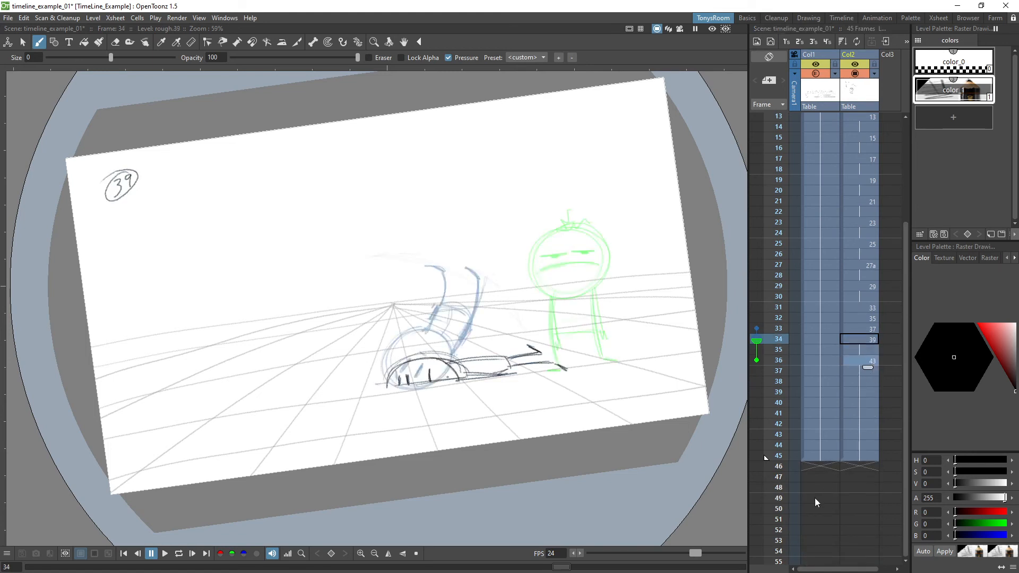
pyautogui.press('Down')
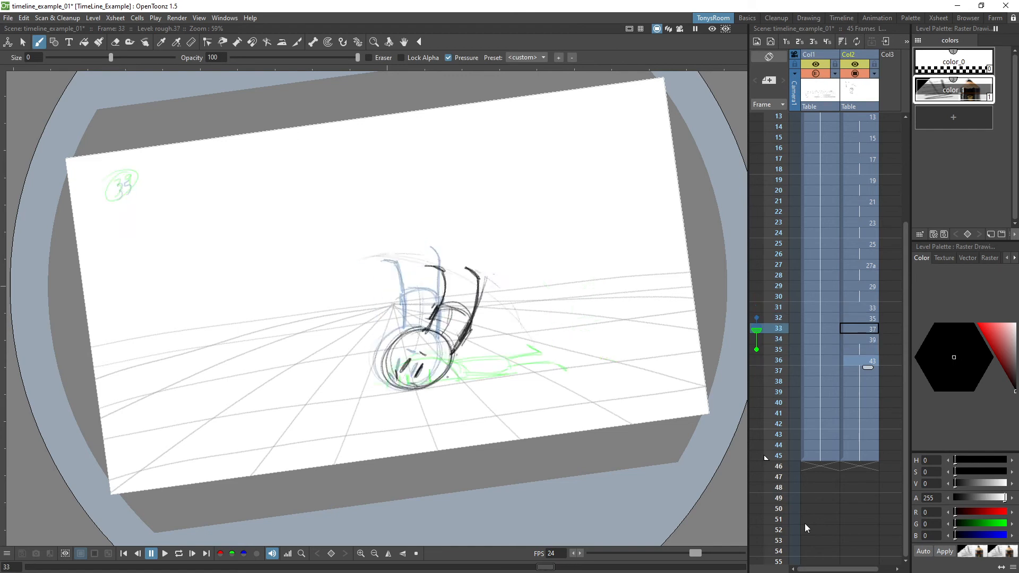
# Step: Set the playback end marker to frame 52 and extend the background and final drawing so the scene runs 73 frames
pyautogui.moveTo(765, 531); pyautogui.dragTo(765, 534)
pyautogui.click(824, 454)
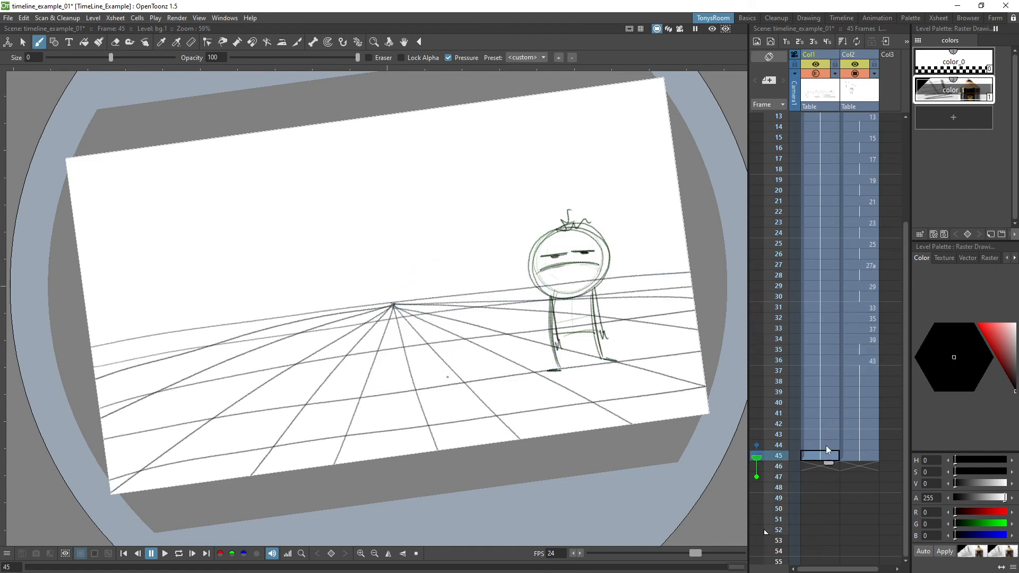
pyautogui.press('F5')
pyautogui.press('F5')
pyautogui.press('F5')
pyautogui.press('F5')
pyautogui.press('F5')
pyautogui.press('F5')
pyautogui.press('F5')
pyautogui.press('F5')
pyautogui.press('F5')
pyautogui.press('F5')
pyautogui.press('F5')
pyautogui.press('F5')
pyautogui.press('F5')
pyautogui.press('F5')
pyautogui.press('F5')
pyautogui.press('F5')
pyautogui.press('F5')
pyautogui.press('F5')
pyautogui.press('F5')
pyautogui.press('F5')
pyautogui.press('F5')
pyautogui.press('F5')
pyautogui.press('F5')
pyautogui.press('F5')
pyautogui.press('F5')
pyautogui.press('F5')
pyautogui.press('F5')
pyautogui.press('F5')
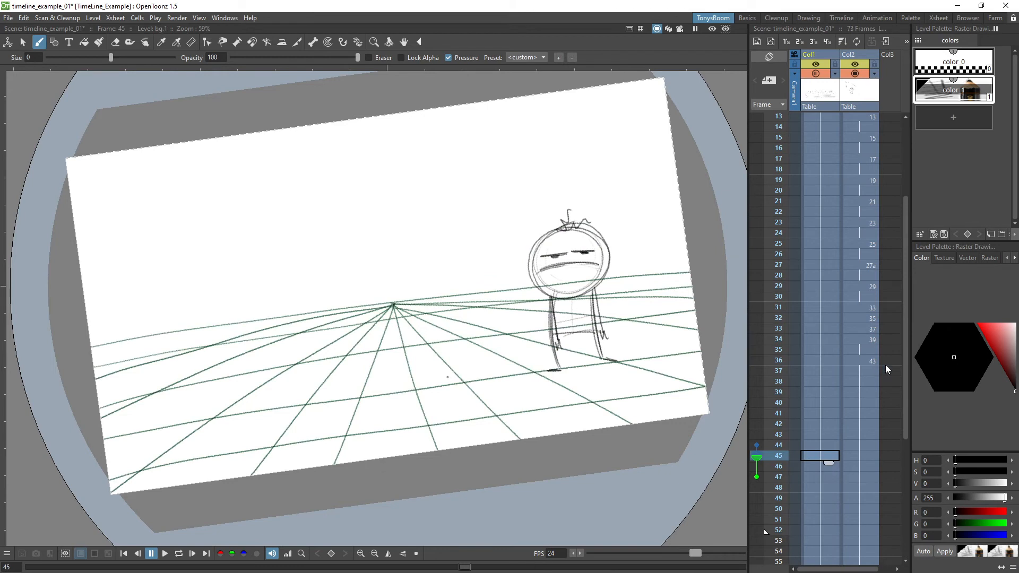
# Step: Flip repeatedly between drawings 33, 35, 37, 39 and 43 to examine the fall, landing and jump to the standing pose
pyautogui.scroll(-5, 795, 355)
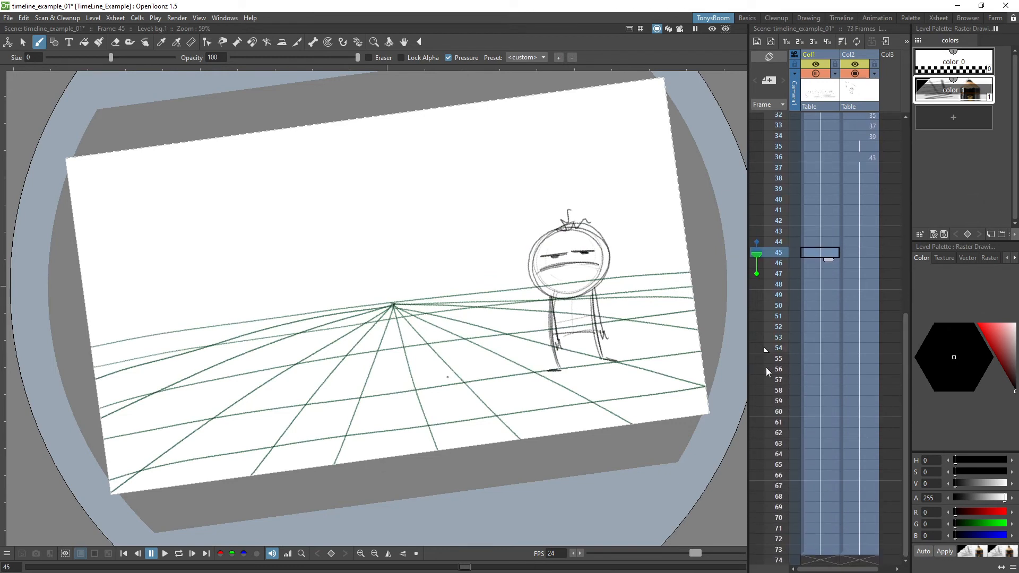
pyautogui.moveTo(904, 382); pyautogui.dragTo(892, 279)
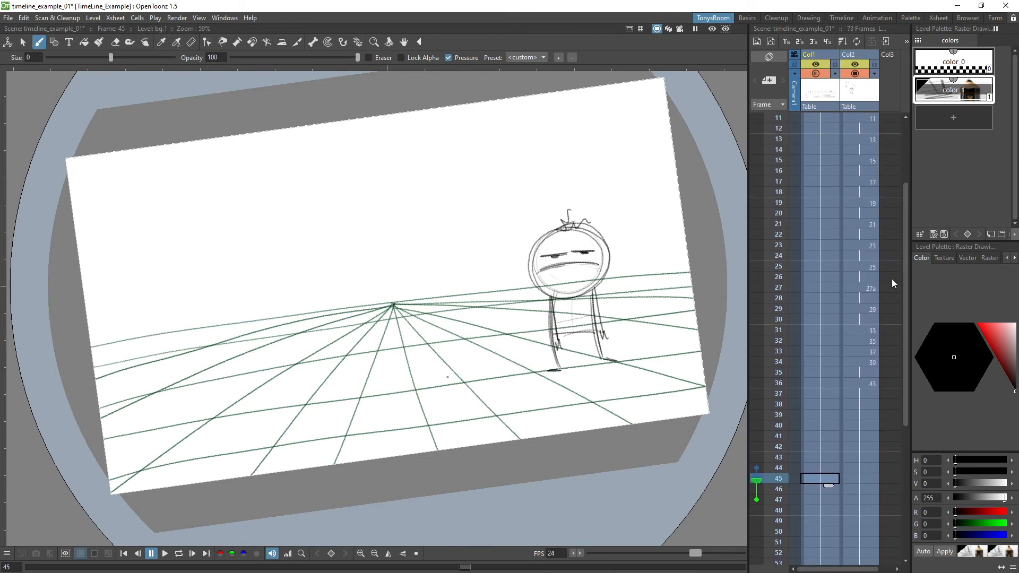
pyautogui.click(867, 385)
pyautogui.press('Up')
pyautogui.press('Up')
pyautogui.press('Up')
pyautogui.press('Up')
pyautogui.press('Down')
pyautogui.press('Down')
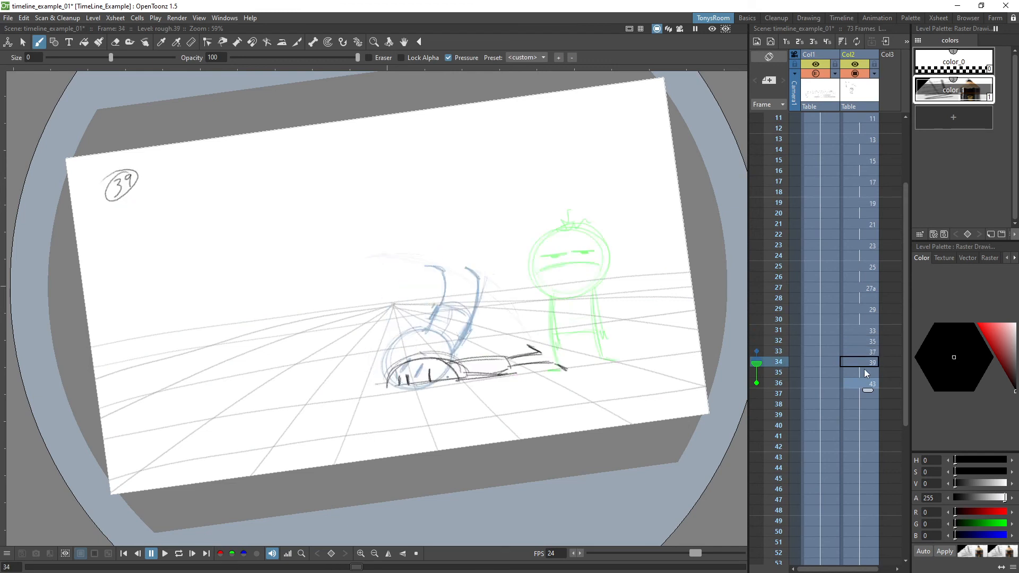
pyautogui.press('Down')
pyautogui.press('Down')
pyautogui.press('Up')
pyautogui.press('Up')
pyautogui.press('Up')
pyautogui.press('Up')
pyautogui.press('Down')
pyautogui.press('Down')
pyautogui.press('Down')
pyautogui.press('Down')
pyautogui.press('Up')
pyautogui.press('Up')
pyautogui.press('Up')
pyautogui.press('Up')
pyautogui.press('Up')
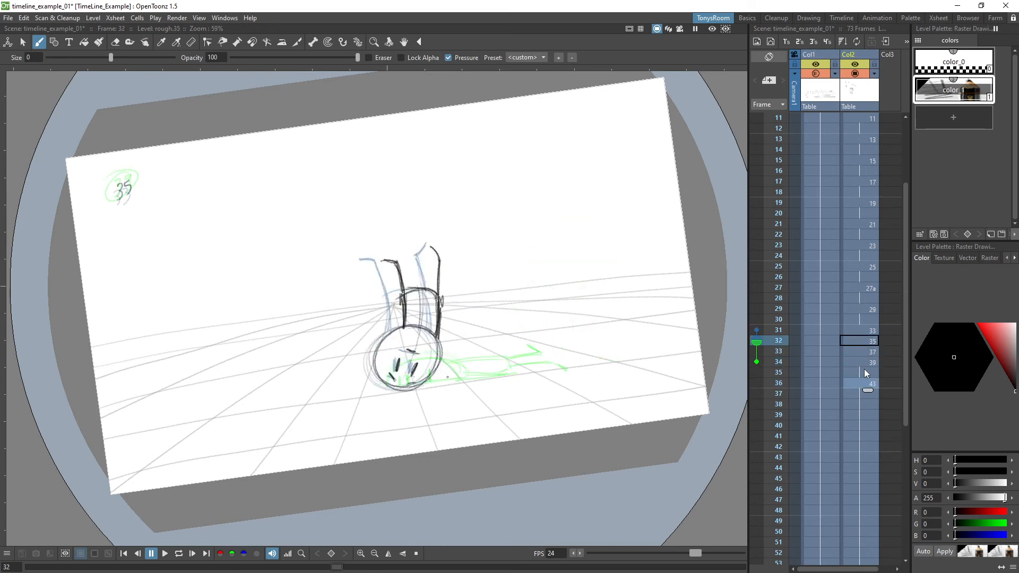
pyautogui.press('Down')
pyautogui.press('Down')
pyautogui.press('Down')
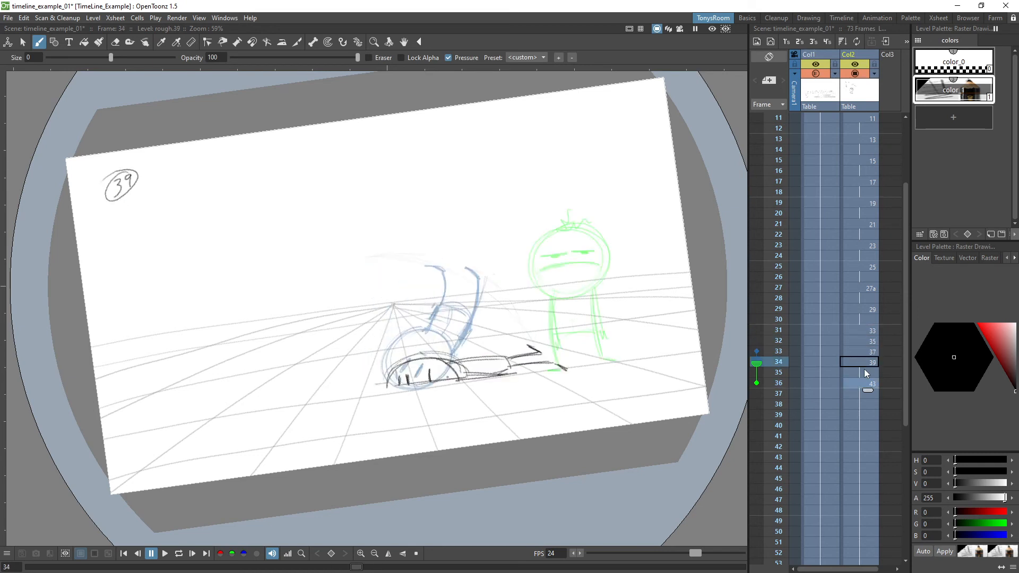
pyautogui.press('Down')
pyautogui.press('Down')
pyautogui.press('Up')
pyautogui.press('Up')
pyautogui.press('Up')
pyautogui.press('Up')
pyautogui.press('Down')
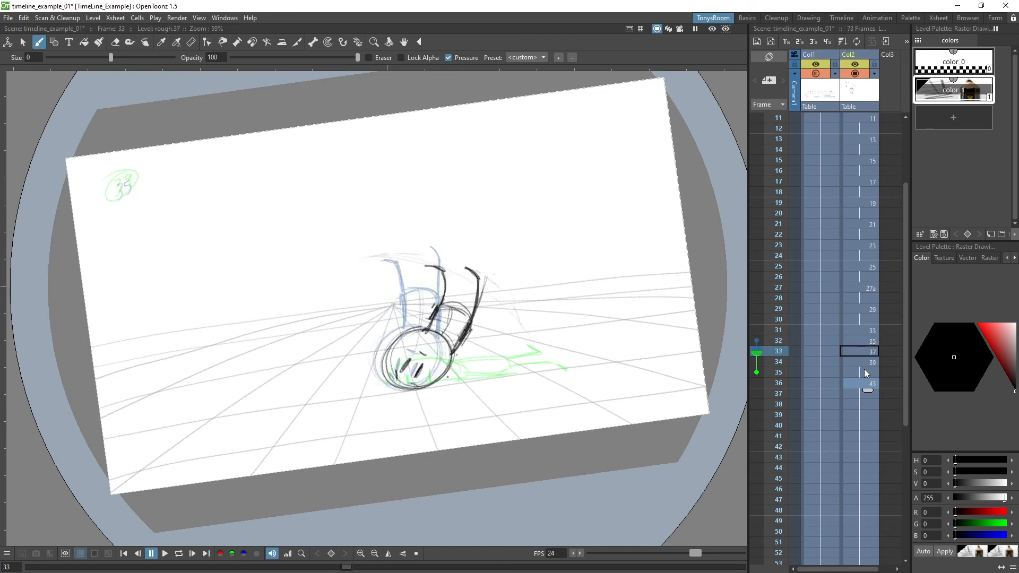
pyautogui.press('Down')
pyautogui.press('Down')
pyautogui.press('Down')
pyautogui.press('Up')
pyautogui.press('Up')
pyautogui.press('Up')
pyautogui.press('Up')
pyautogui.press('Down')
pyautogui.press('Down')
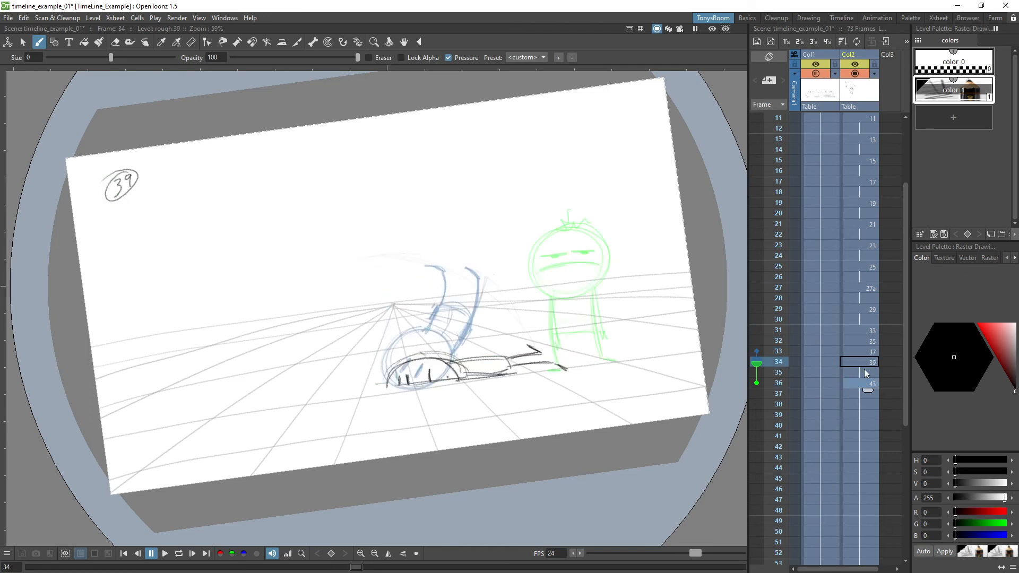
pyautogui.press('Down')
pyautogui.press('Down')
pyautogui.press('Up')
pyautogui.press('Up')
pyautogui.press('Up')
pyautogui.press('Up')
pyautogui.press('Down')
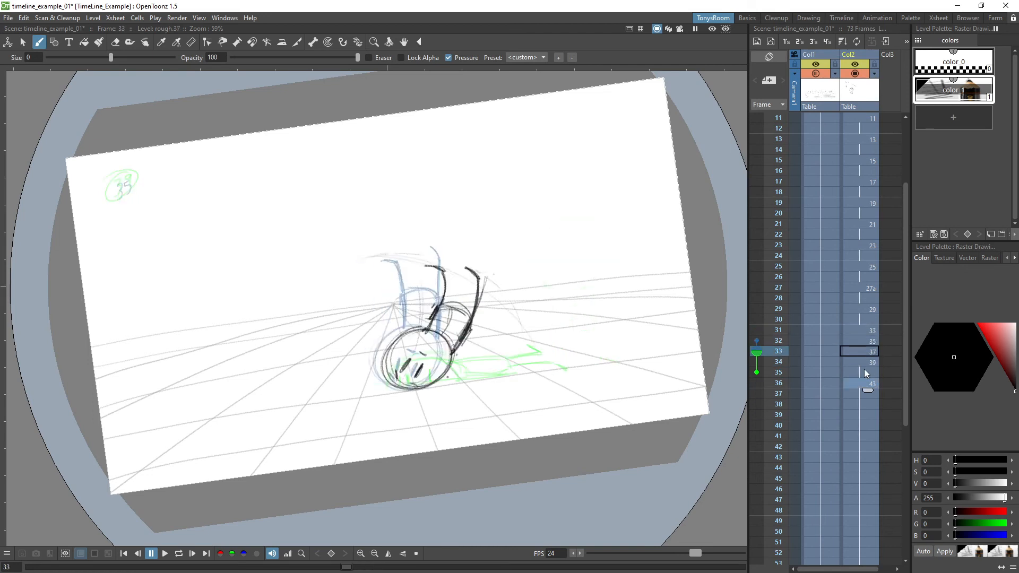
pyautogui.press('Down')
pyautogui.press('Down')
pyautogui.press('Down')
pyautogui.press('Up')
pyautogui.press('Up')
pyautogui.press('Down')
pyautogui.press('Down')
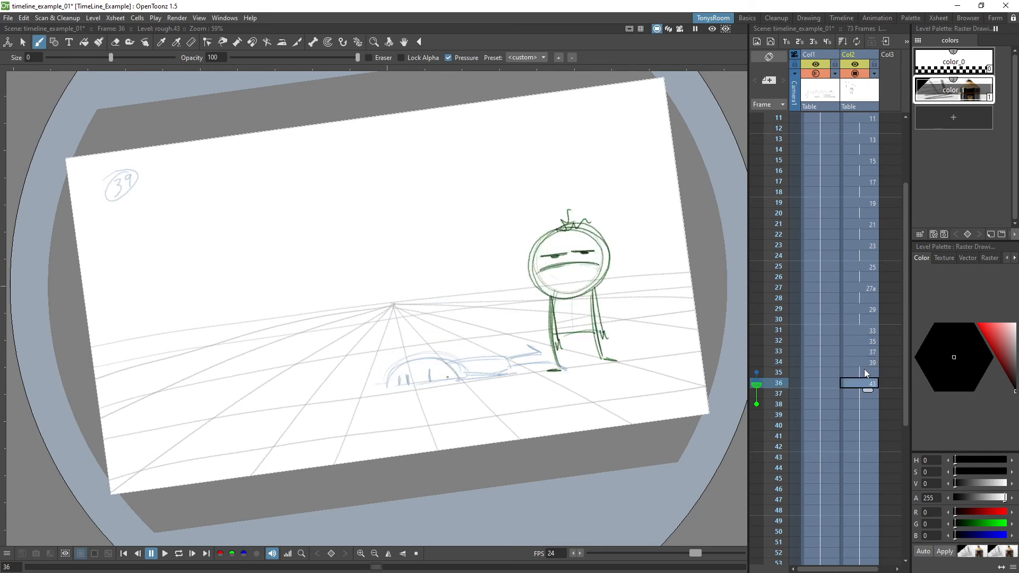
pyautogui.press('Up')
pyautogui.press('Up')
pyautogui.press('Up')
pyautogui.press('Up')
pyautogui.press('Up')
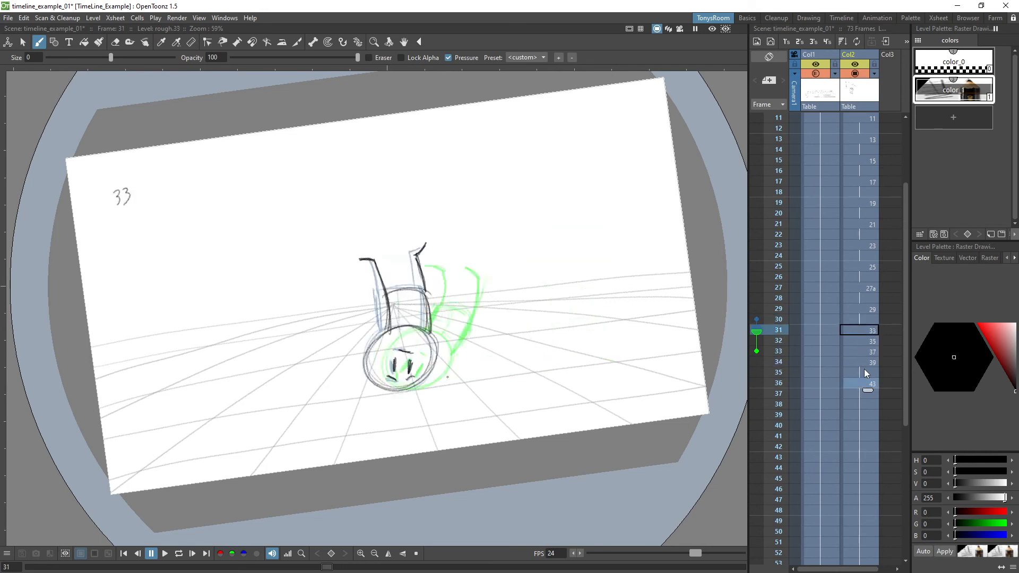
pyautogui.press('Down')
pyautogui.press('Down')
pyautogui.press('Down')
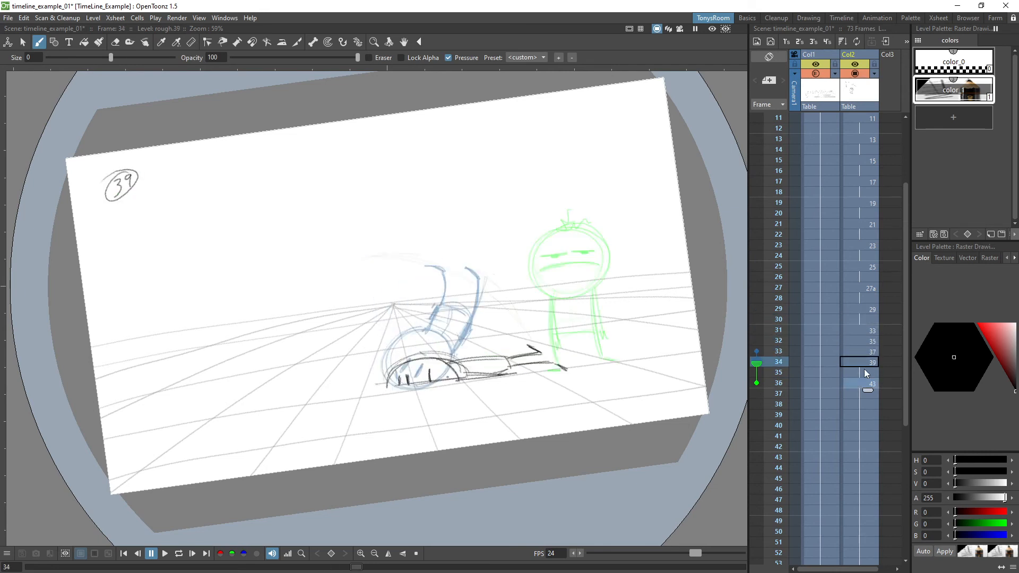
pyautogui.press('Down')
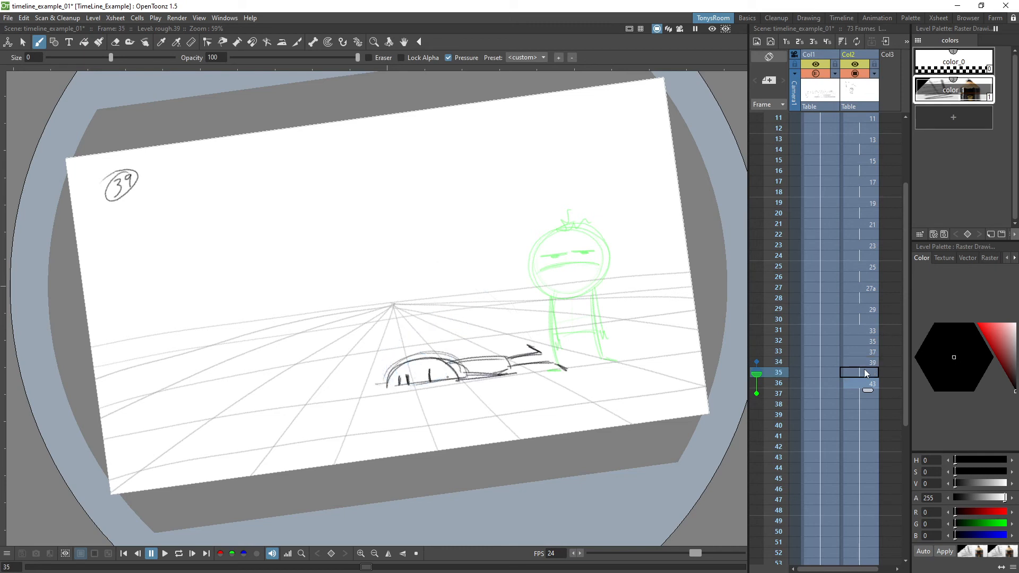
pyautogui.press('Down')
pyautogui.press('Up')
pyautogui.press('Up')
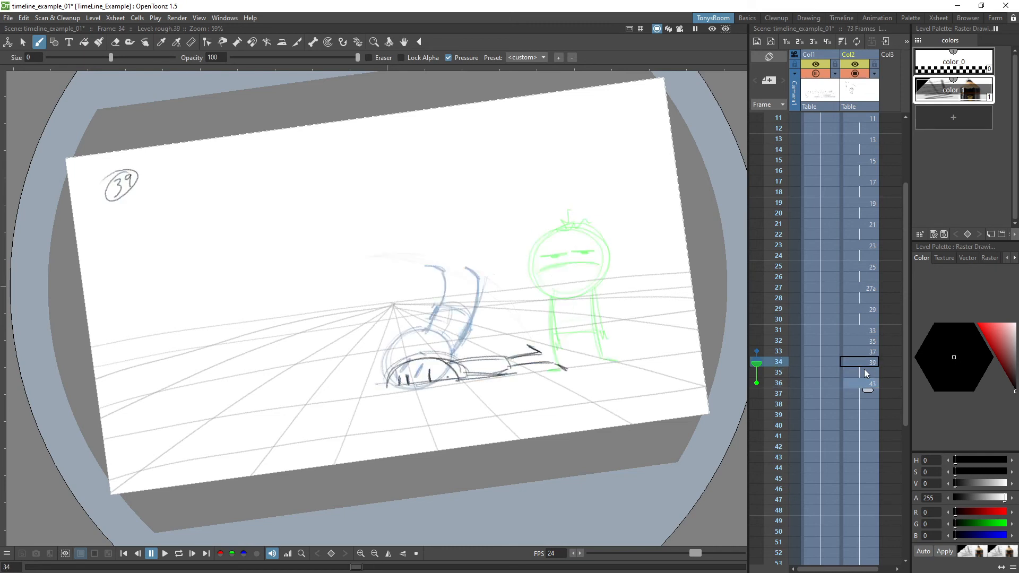
# Step: Set the forward onion skin to show one frame ahead of the current frame
pyautogui.click(757, 373)
pyautogui.click(757, 383)
pyautogui.press('Down')
pyautogui.press('Down')
pyautogui.press('Up')
pyautogui.press('Up')
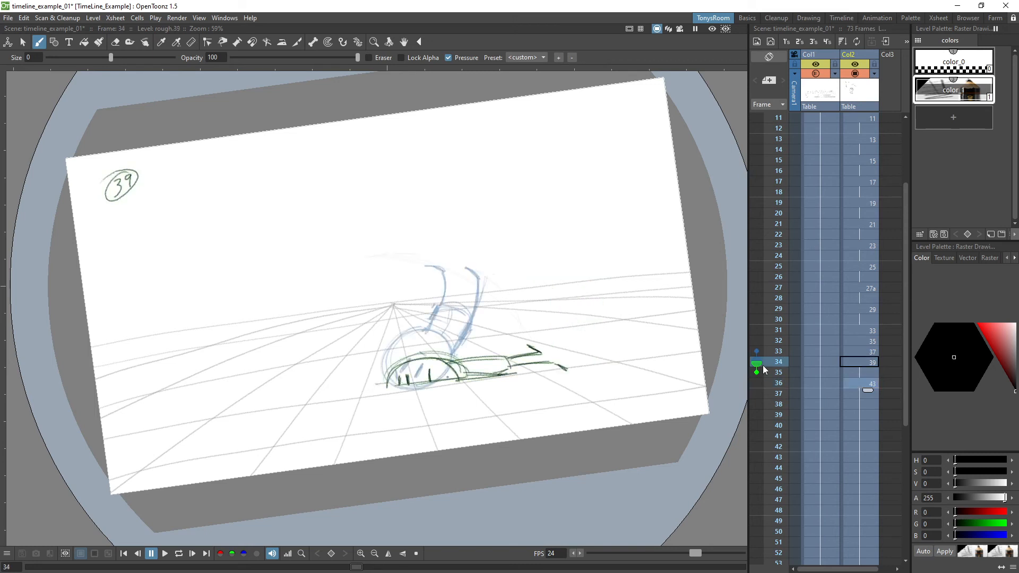
# Step: Flip between drawings 39 and 43 to examine the gap that an in-between at frame 35 would fill
pyautogui.press('Down')
pyautogui.press('Down')
pyautogui.press('Up')
pyautogui.press('Up')
pyautogui.press('Down')
pyautogui.press('Down')
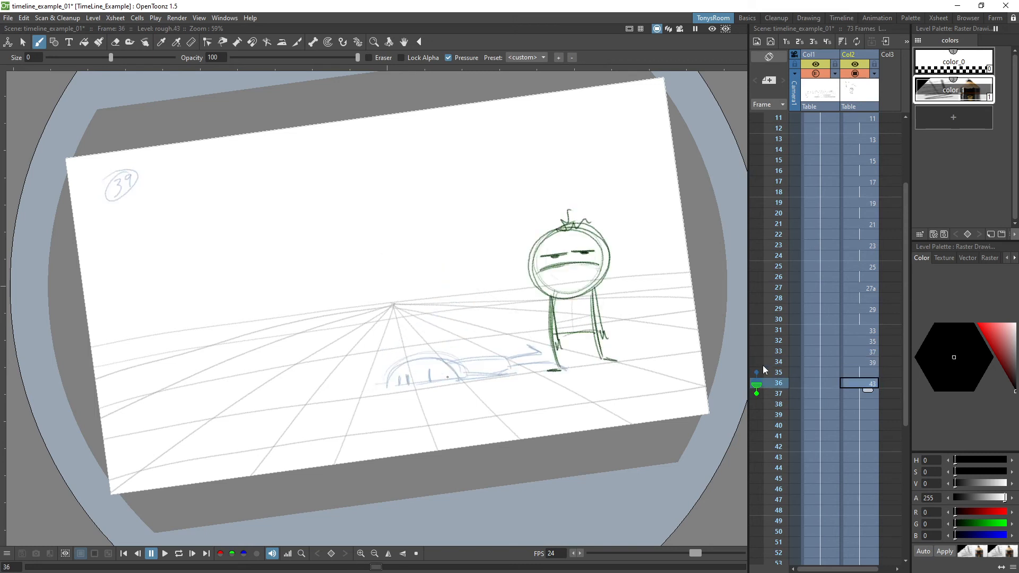
pyautogui.press('Up')
pyautogui.press('Up')
pyautogui.press('Down')
pyautogui.press('Down')
pyautogui.press('Up')
pyautogui.press('Up')
pyautogui.press('Down')
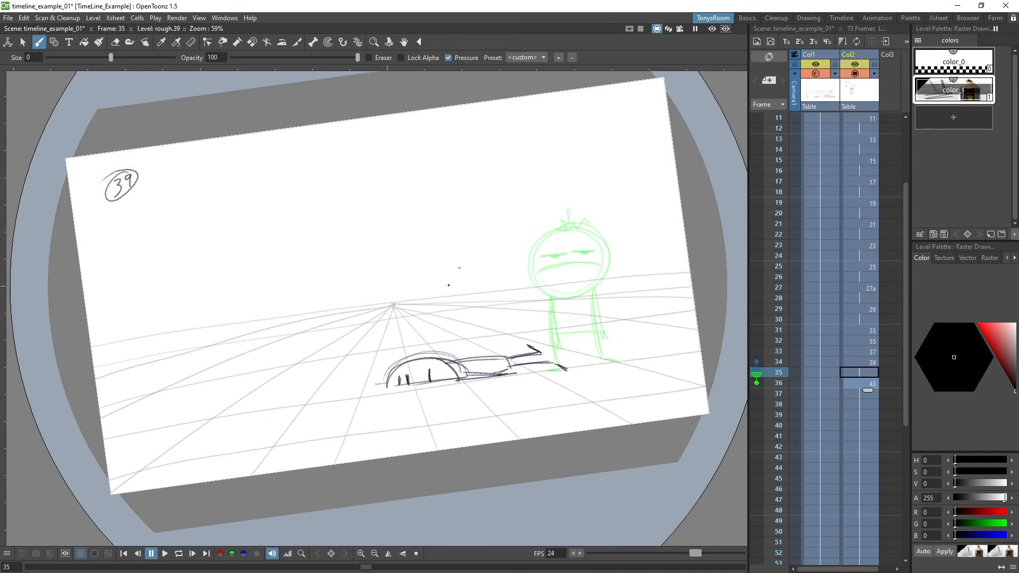
pyautogui.moveTo(448, 285)
pyautogui.mouseDown()
pyautogui.moveTo(519, 290)
pyautogui.moveTo(444, 291)
pyautogui.moveTo(514, 286)
pyautogui.moveTo(439, 313)
pyautogui.moveTo(508, 269)
pyautogui.moveTo(474, 331)
pyautogui.moveTo(466, 263)
pyautogui.moveTo(523, 299)
pyautogui.moveTo(444, 313)
pyautogui.moveTo(464, 317)
pyautogui.moveTo(507, 274)
pyautogui.mouseUp()
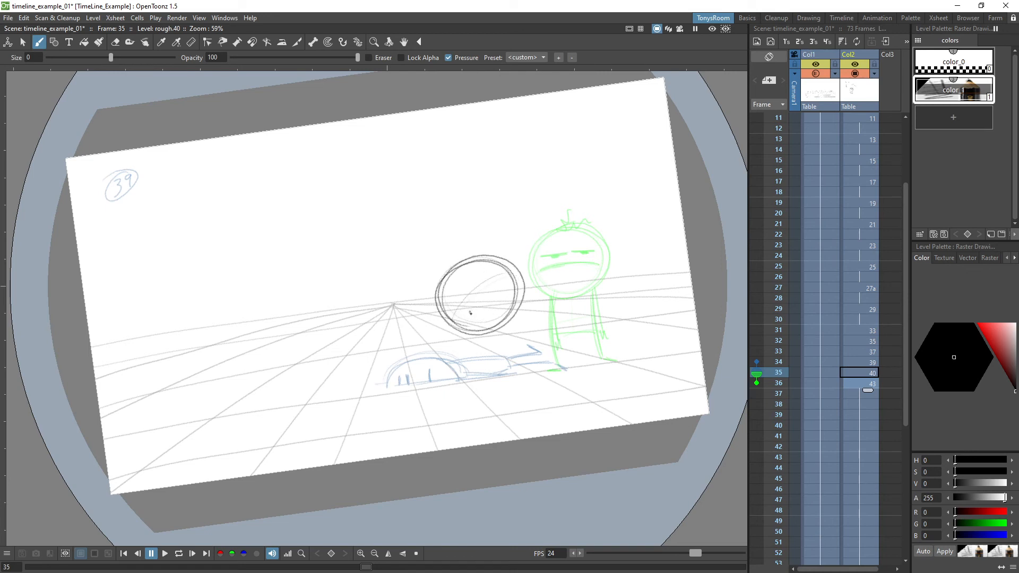
pyautogui.moveTo(465, 307)
pyautogui.mouseDown()
pyautogui.moveTo(474, 318)
pyautogui.moveTo(457, 291)
pyautogui.mouseUp()
pyautogui.moveTo(465, 274); pyautogui.dragTo(485, 313)
pyautogui.press('Down')
pyautogui.press('Up')
pyautogui.press('Up')
pyautogui.press('Down')
pyautogui.press('a')
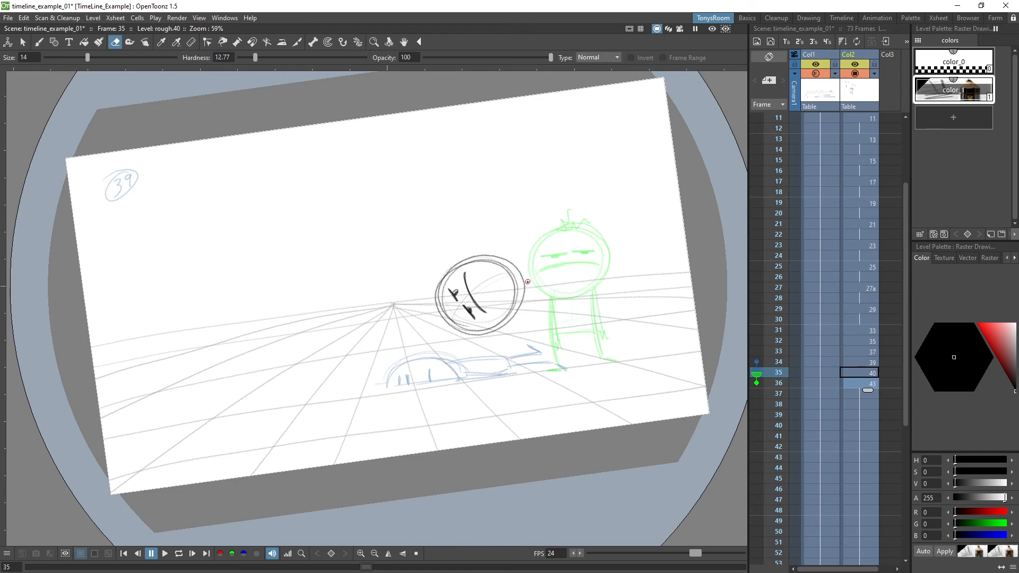
pyautogui.moveTo(472, 257); pyautogui.dragTo(435, 296)
pyautogui.press('Delete')
pyautogui.press('Down')
pyautogui.press('Up')
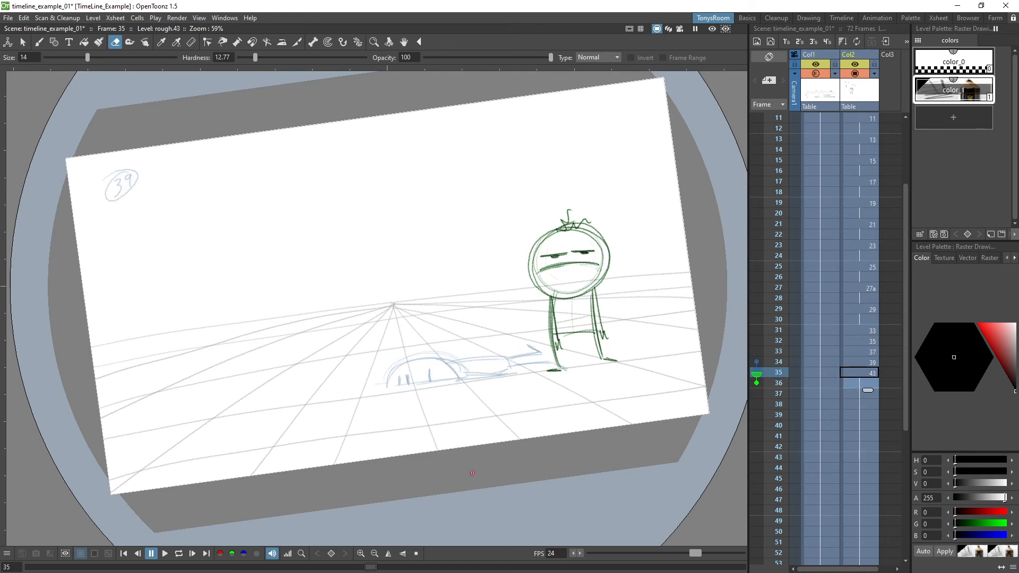
pyautogui.press('Insert')
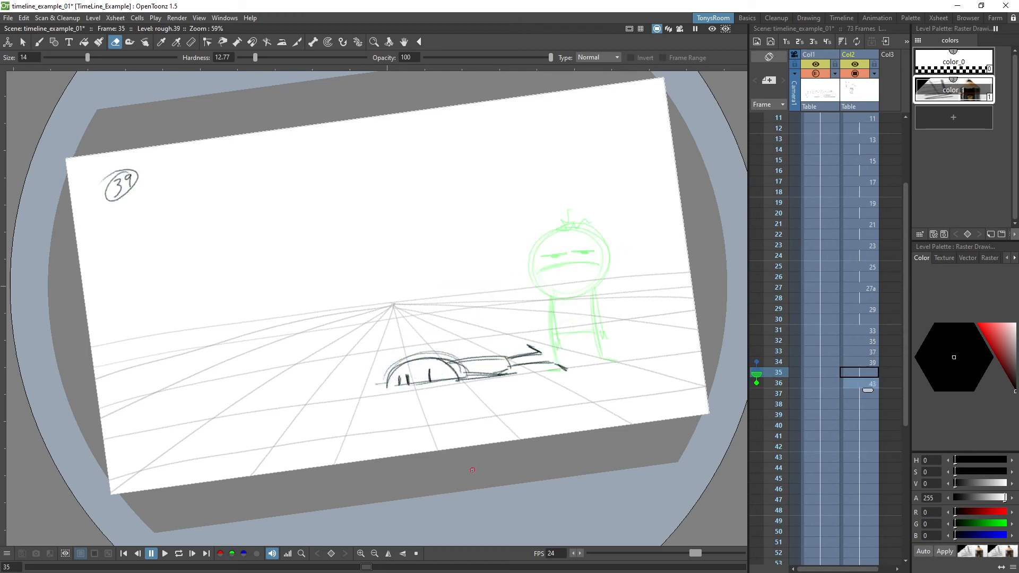
# Step: Trace the standing pose's head with its face and hair as a new drawing at frame 35
pyautogui.press('b')
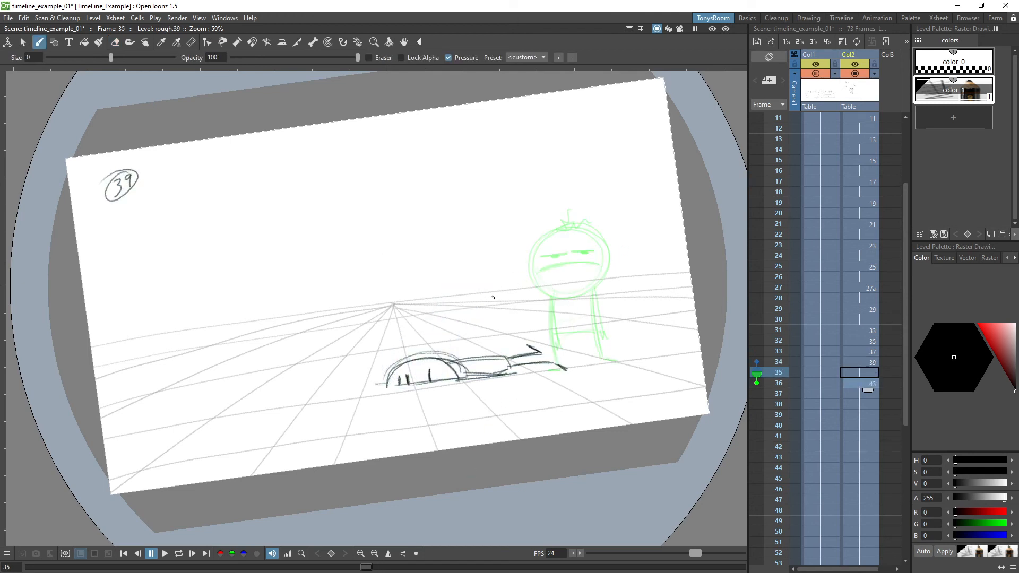
pyautogui.moveTo(548, 234)
pyautogui.mouseDown()
pyautogui.moveTo(593, 285)
pyautogui.moveTo(538, 242)
pyautogui.moveTo(602, 274)
pyautogui.moveTo(536, 278)
pyautogui.moveTo(590, 225)
pyautogui.moveTo(579, 264)
pyautogui.moveTo(549, 255)
pyautogui.moveTo(591, 251)
pyautogui.moveTo(546, 271)
pyautogui.moveTo(593, 262)
pyautogui.mouseUp()
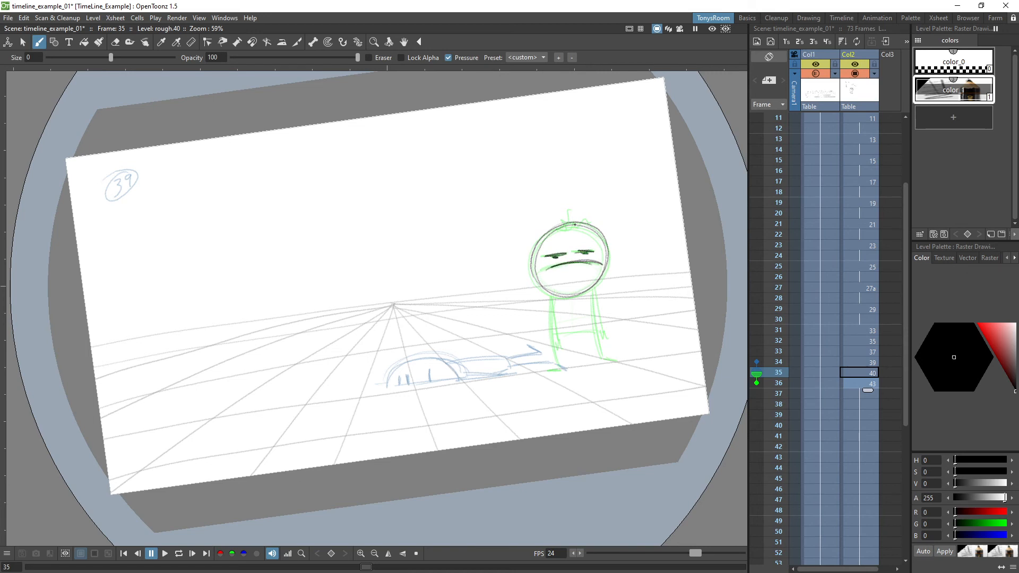
pyautogui.moveTo(575, 224)
pyautogui.mouseDown()
pyautogui.moveTo(553, 223)
pyautogui.moveTo(563, 223)
pyautogui.moveTo(525, 310)
pyautogui.moveTo(591, 211)
pyautogui.mouseUp()
# Step: Select the traced head, rotate it until the hair points down toward the floor, and move it above the lying figure
pyautogui.press('s')
pyautogui.moveTo(597, 274)
pyautogui.mouseDown()
pyautogui.moveTo(566, 255)
pyautogui.moveTo(507, 301)
pyautogui.mouseUp()
pyautogui.moveTo(572, 341)
pyautogui.mouseDown()
pyautogui.moveTo(554, 237)
pyautogui.moveTo(511, 206)
pyautogui.moveTo(458, 206)
pyautogui.mouseUp()
pyautogui.moveTo(530, 282)
pyautogui.mouseDown()
pyautogui.moveTo(481, 334)
pyautogui.moveTo(512, 300)
pyautogui.mouseUp()
pyautogui.click(569, 324)
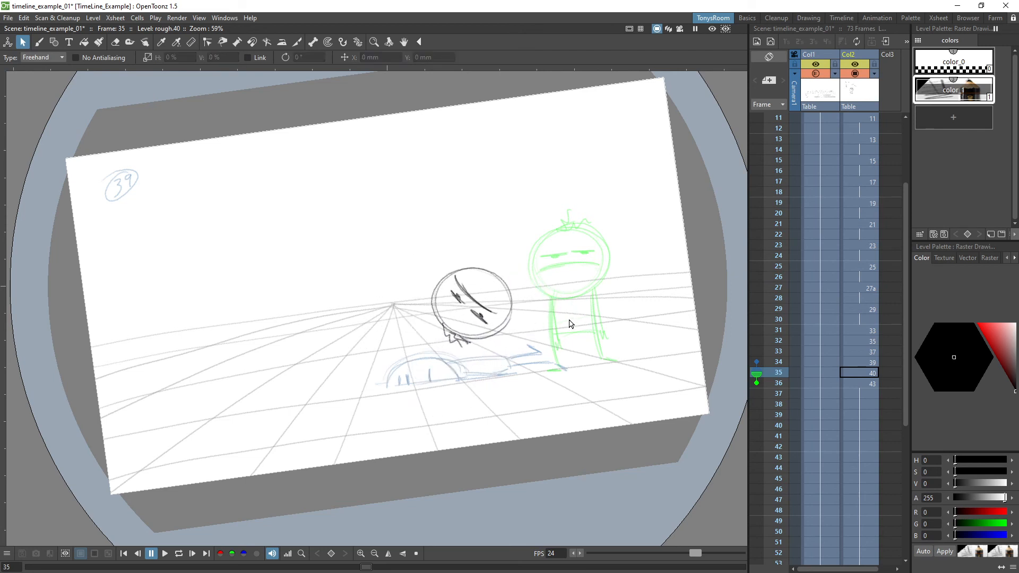
# Step: Move the tilted head lower and slightly to the right, by about 5.22 mm in X and -24.27 mm in Y
pyautogui.moveTo(479, 247); pyautogui.dragTo(531, 253)
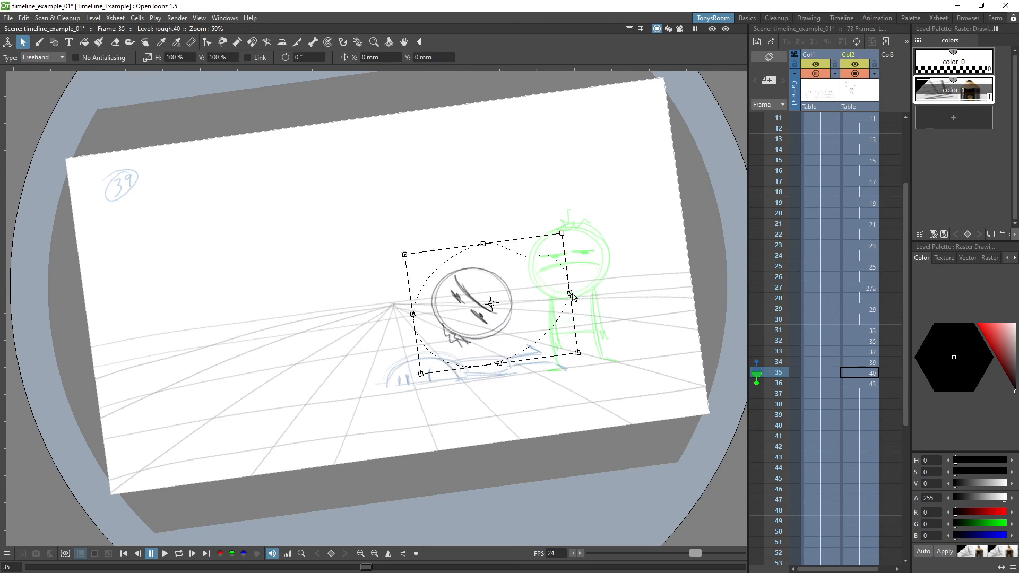
pyautogui.moveTo(572, 298); pyautogui.dragTo(602, 300)
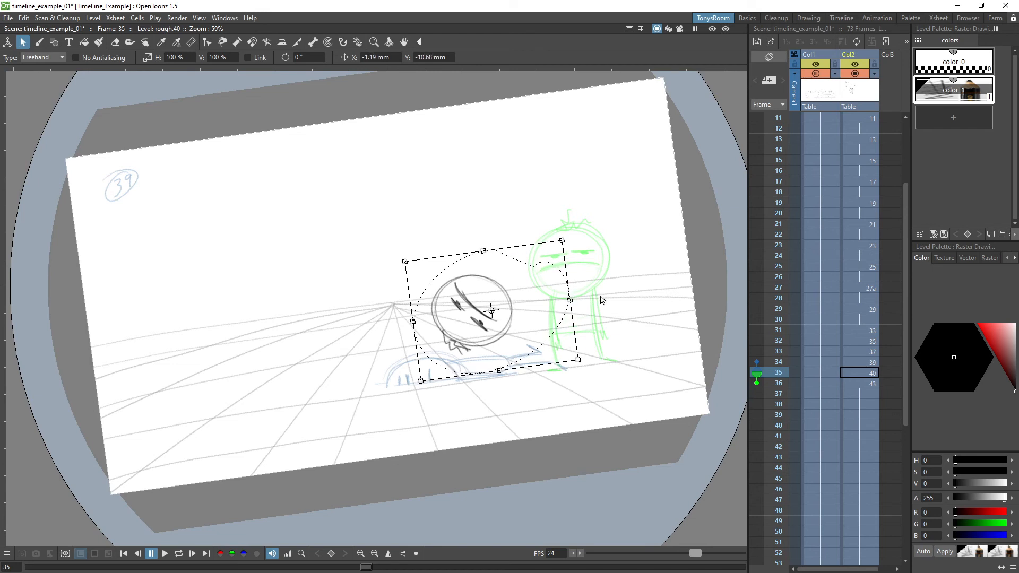
pyautogui.moveTo(509, 322); pyautogui.dragTo(514, 330)
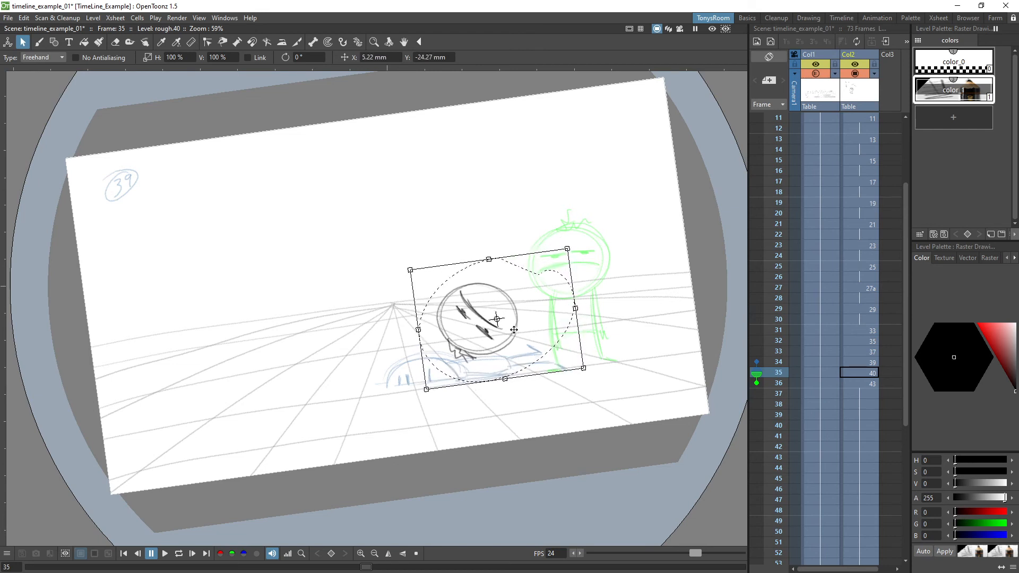
pyautogui.click(625, 298)
# Step: Sketch the body stretching from the tilted head, with one foot planted at the standing pose's left foot and one limb raised
pyautogui.press('b')
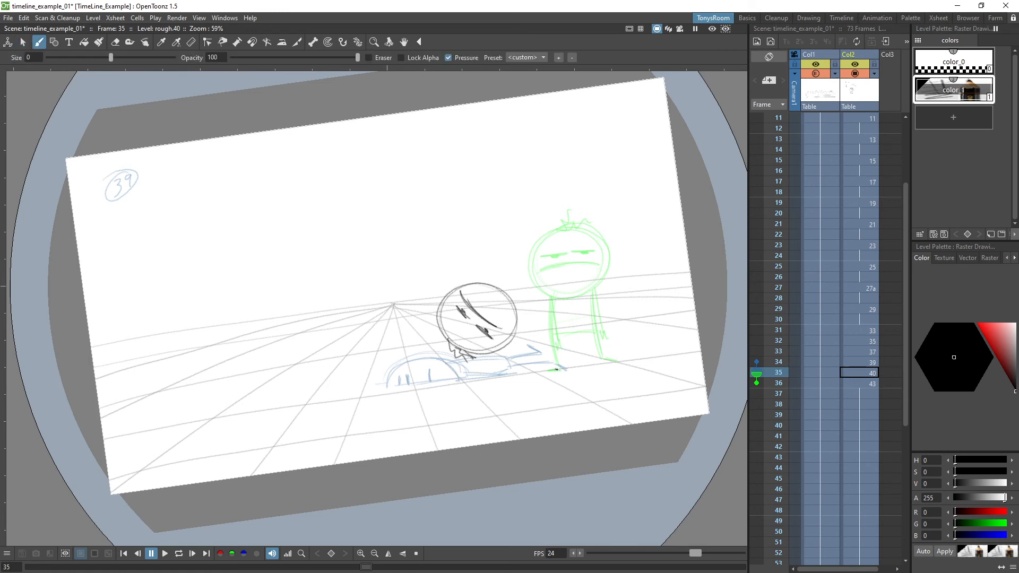
pyautogui.moveTo(556, 369); pyautogui.dragTo(548, 371)
pyautogui.moveTo(513, 332); pyautogui.dragTo(556, 367)
pyautogui.moveTo(516, 305)
pyautogui.mouseDown()
pyautogui.moveTo(559, 316)
pyautogui.moveTo(523, 305)
pyautogui.moveTo(556, 320)
pyautogui.moveTo(547, 346)
pyautogui.moveTo(577, 295)
pyautogui.mouseUp()
pyautogui.moveTo(548, 344)
pyautogui.mouseDown()
pyautogui.moveTo(579, 282)
pyautogui.moveTo(547, 338)
pyautogui.moveTo(552, 302)
pyautogui.mouseUp()
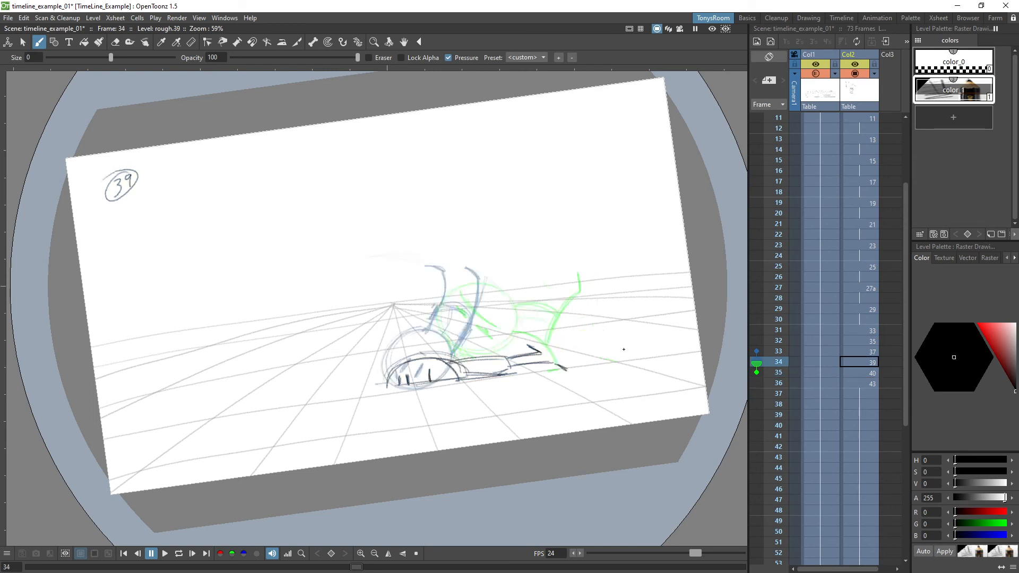
# Step: Erase the raised limb and redraw it as a leg planted at the standing pose's right foot
pyautogui.press('e')
pyautogui.moveTo(578, 283)
pyautogui.mouseDown()
pyautogui.moveTo(565, 310)
pyautogui.moveTo(583, 279)
pyautogui.moveTo(566, 323)
pyautogui.moveTo(541, 306)
pyautogui.moveTo(614, 362)
pyautogui.mouseUp()
pyautogui.press('b')
pyautogui.moveTo(574, 327); pyautogui.dragTo(599, 356)
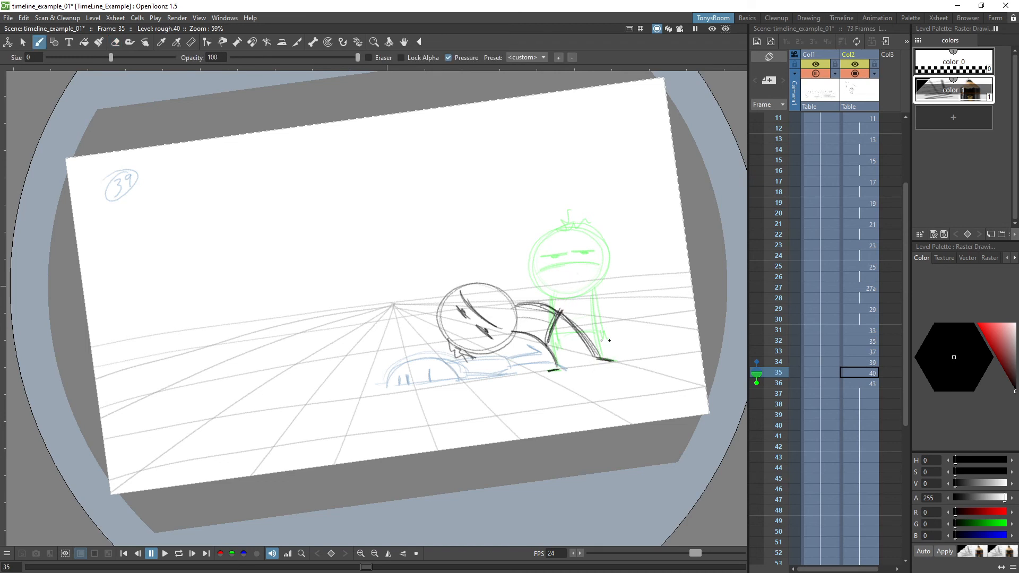
# Step: Step back from drawing 43 into the headstand and forward to frame 35 to check how the new in-between follows the fall
pyautogui.press('.')
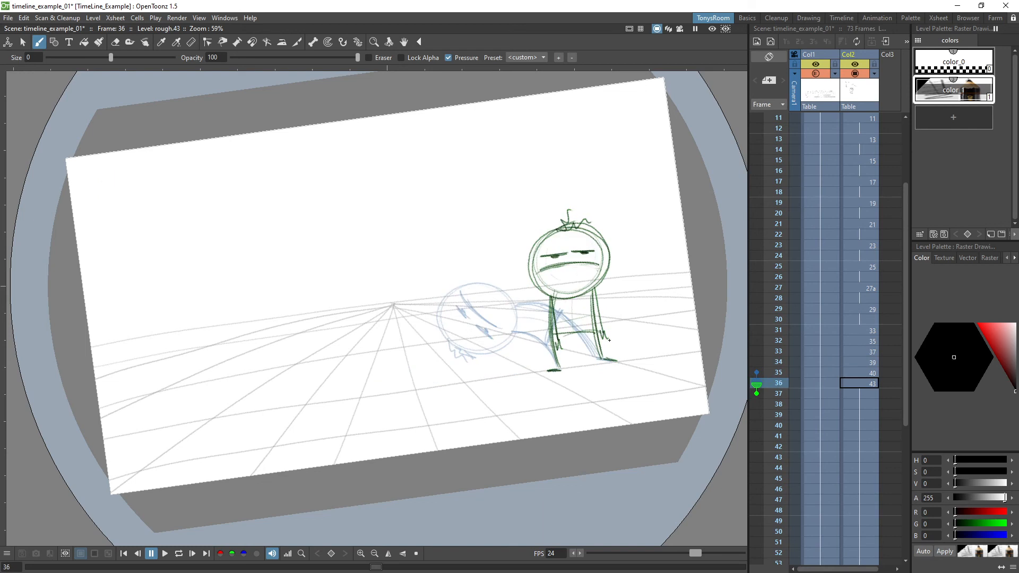
pyautogui.press(',')
pyautogui.press(',')
pyautogui.press(',')
pyautogui.press(',')
pyautogui.press(',')
pyautogui.press(',')
pyautogui.press(',')
pyautogui.press('.')
pyautogui.press('.')
pyautogui.press('.')
pyautogui.press('.')
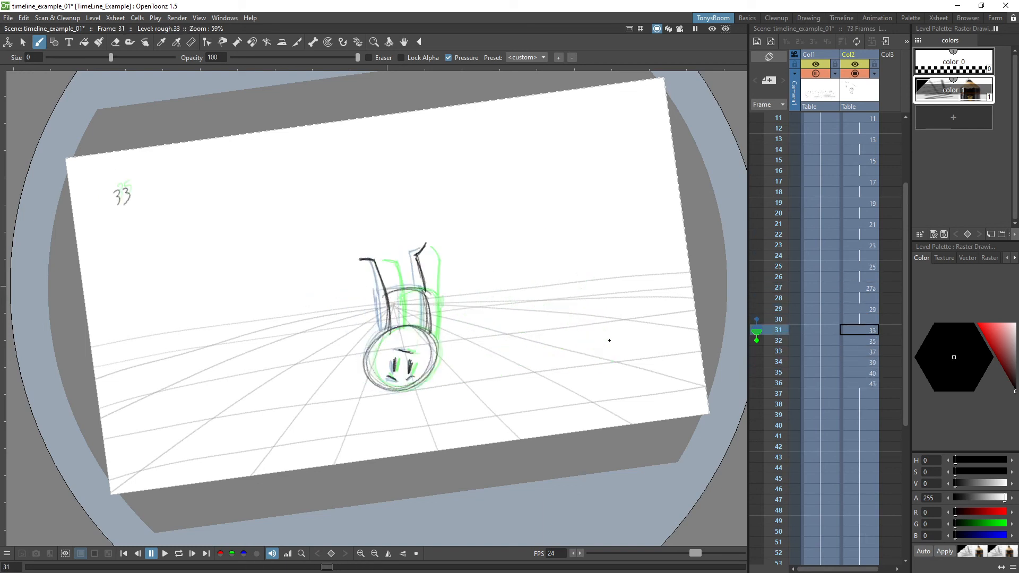
pyautogui.press('.')
pyautogui.press('.')
pyautogui.press('.')
pyautogui.press('.')
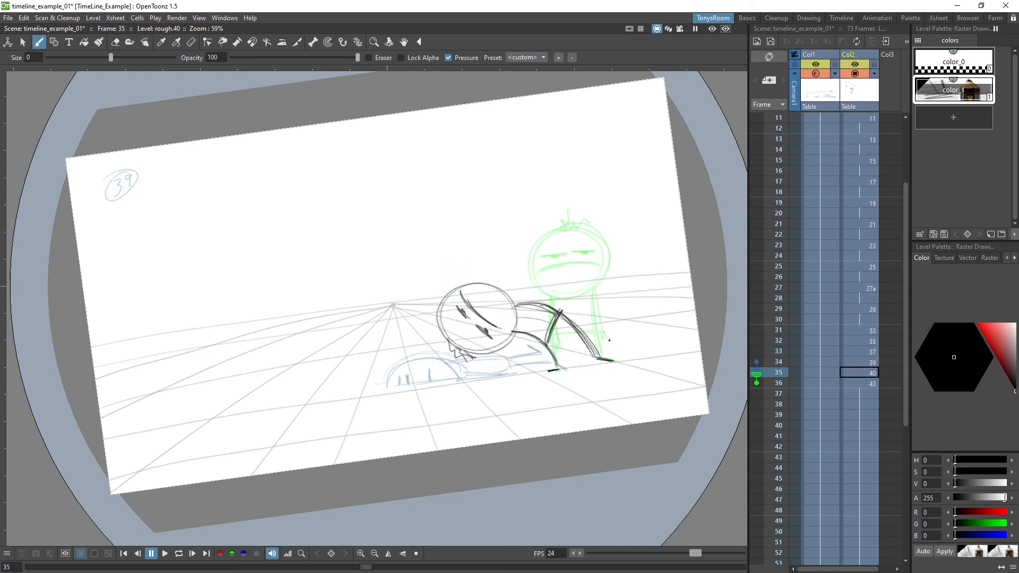
# Step: Flip between drawings 39, 40 and 43 to check the in-between from the landing to the standing pose
pyautogui.press(',')
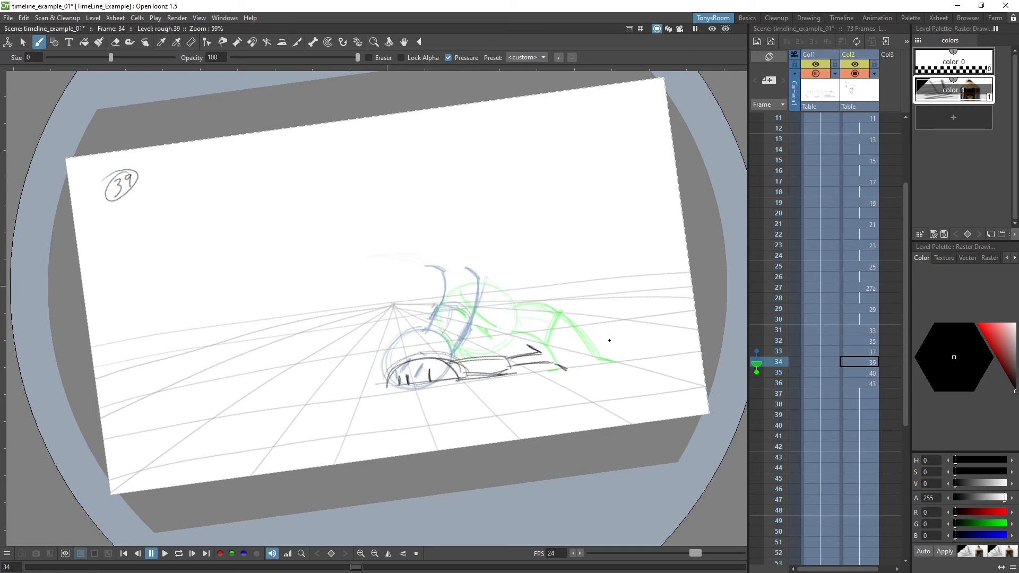
pyautogui.press('.')
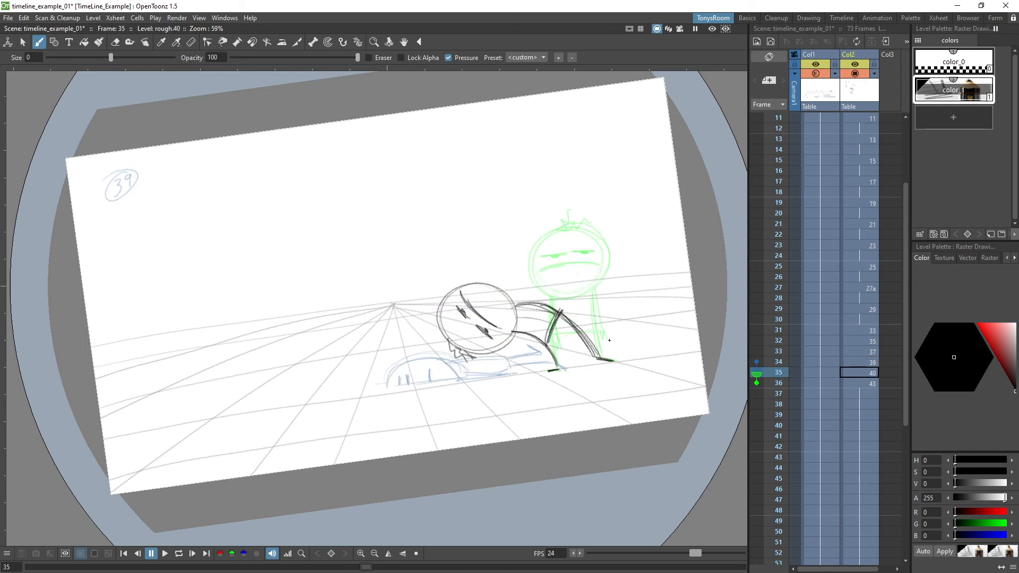
pyautogui.press('.')
pyautogui.press(',')
pyautogui.press(',')
pyautogui.press('.')
pyautogui.press('.')
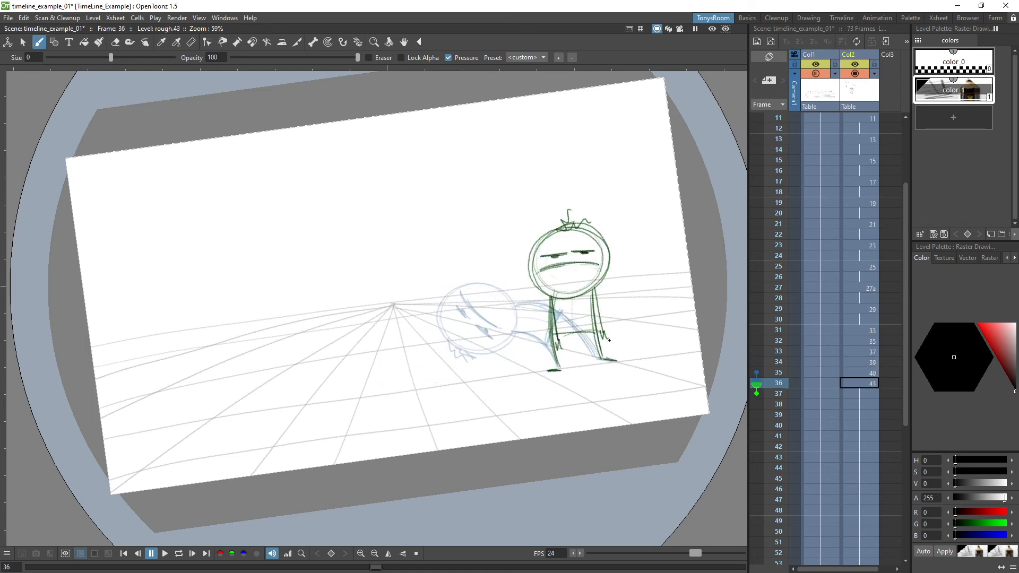
# Step: Extend the exposure of drawing 40 through frame 36 so that drawing 43 starts at frame 37
pyautogui.press(',')
pyautogui.press(',')
pyautogui.press(',')
pyautogui.press('.')
pyautogui.press('.')
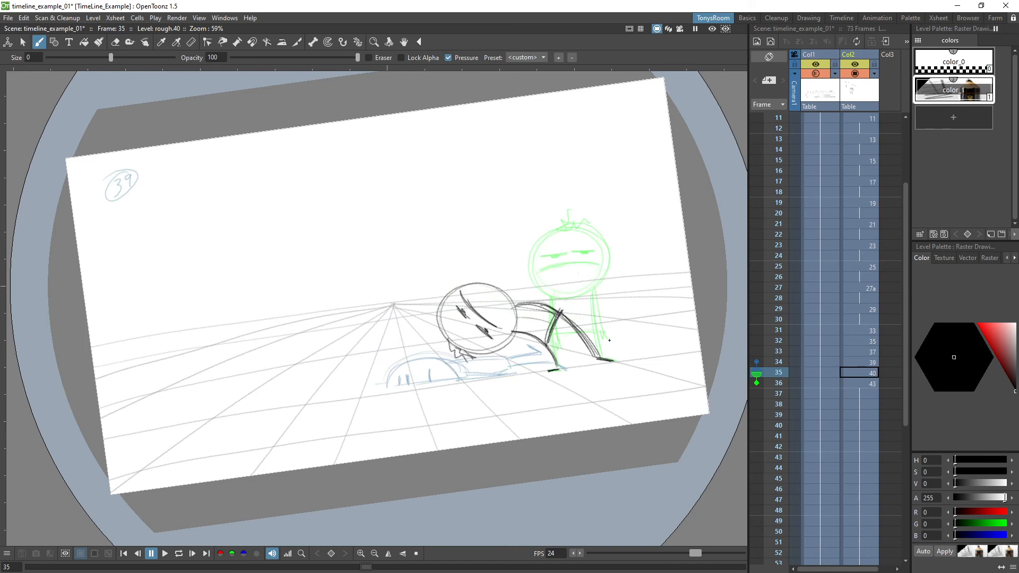
pyautogui.press('.')
pyautogui.press(',')
pyautogui.press(',')
pyautogui.press('.')
pyautogui.press("'")
# Step: Flip between drawings 39, 40 and 43 to check the timing with drawing 40 held for two frames
pyautogui.press('.')
pyautogui.press('.')
pyautogui.press(',')
pyautogui.press(',')
pyautogui.press('.')
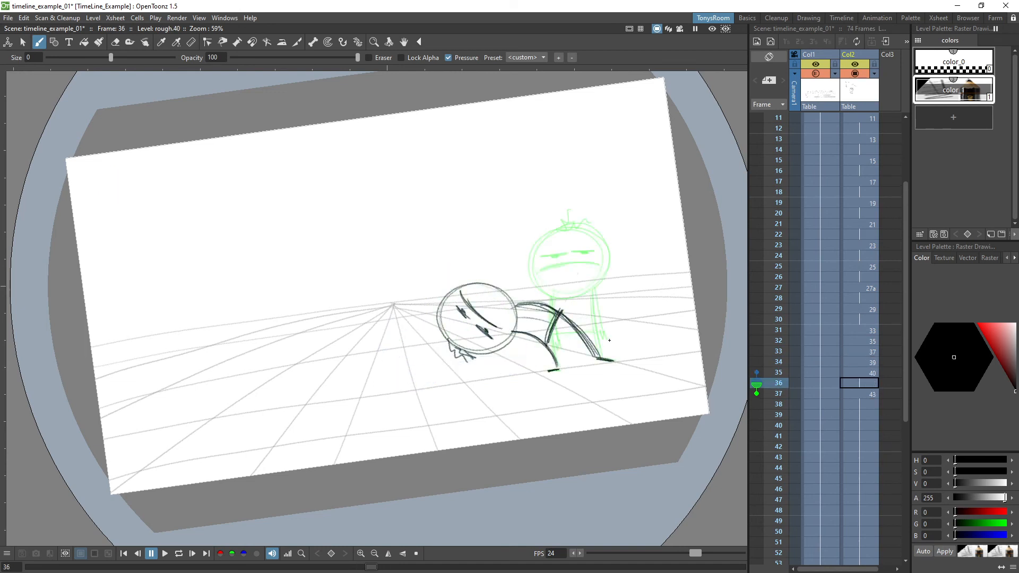
pyautogui.press('.')
pyautogui.press(',')
pyautogui.press(',')
pyautogui.press('.')
pyautogui.press('.')
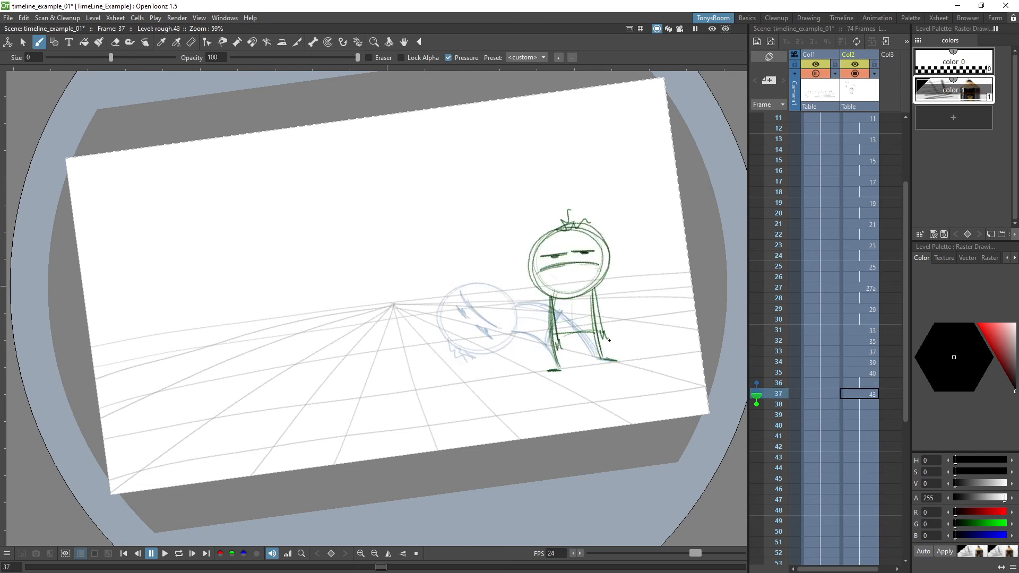
pyautogui.press(',')
pyautogui.press(',')
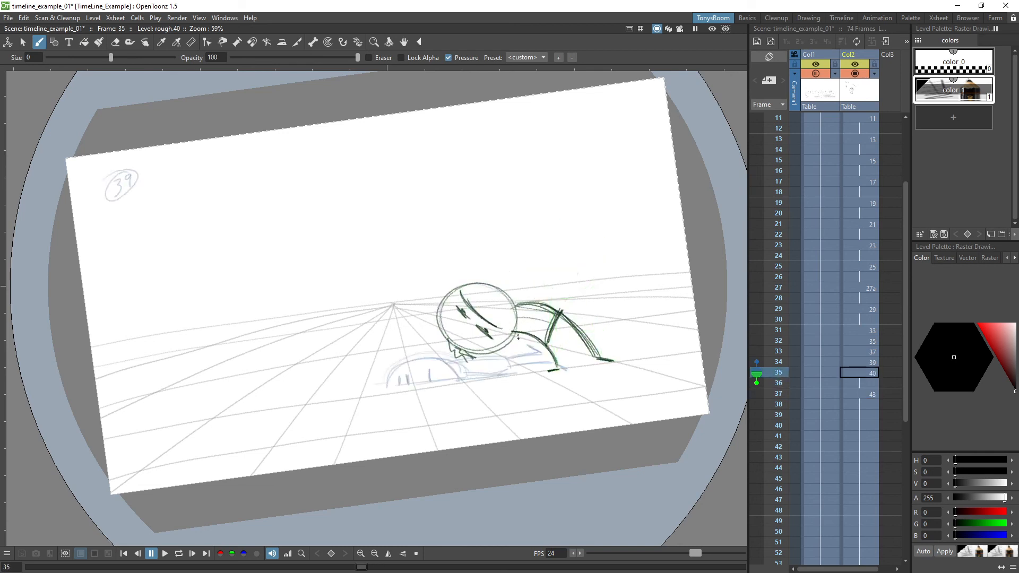
# Step: On drawing 40, sketch two arms reaching from beside the head down to the ground, and compare with the neighbouring drawings
pyautogui.moveTo(514, 333)
pyautogui.mouseDown()
pyautogui.moveTo(502, 373)
pyautogui.moveTo(525, 350)
pyautogui.moveTo(523, 373)
pyautogui.moveTo(502, 373)
pyautogui.mouseUp()
pyautogui.press('.')
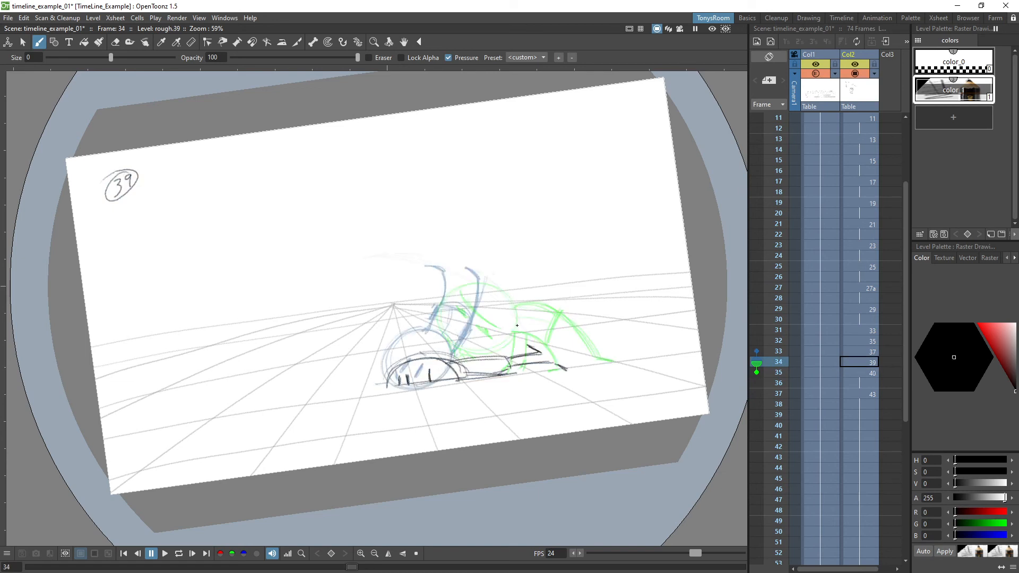
pyautogui.press('.')
pyautogui.press('.')
pyautogui.press('.')
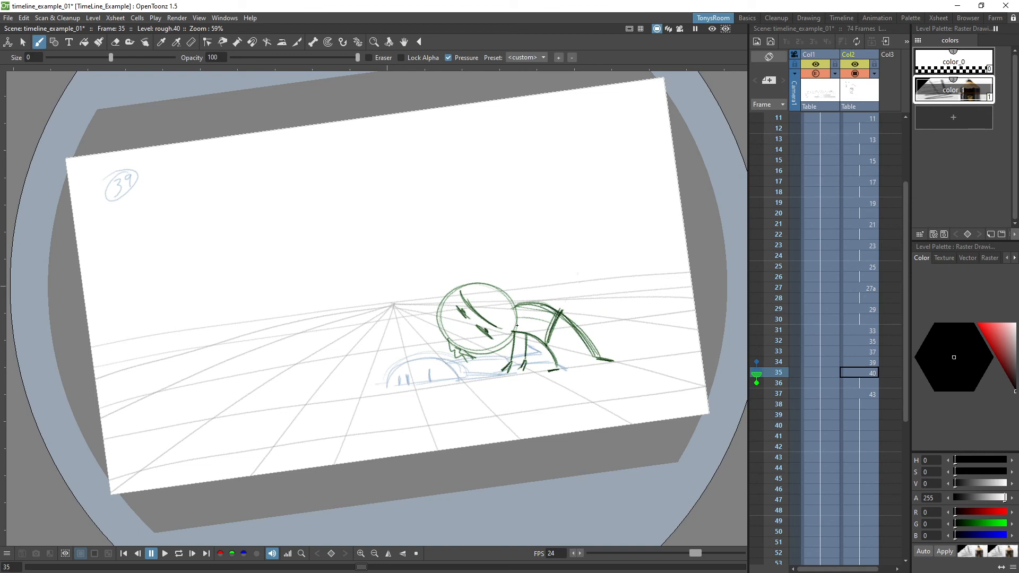
# Step: Erase the arm nearer the legs on drawing 40 and redraw it with a curve down to the hand
pyautogui.press('a')
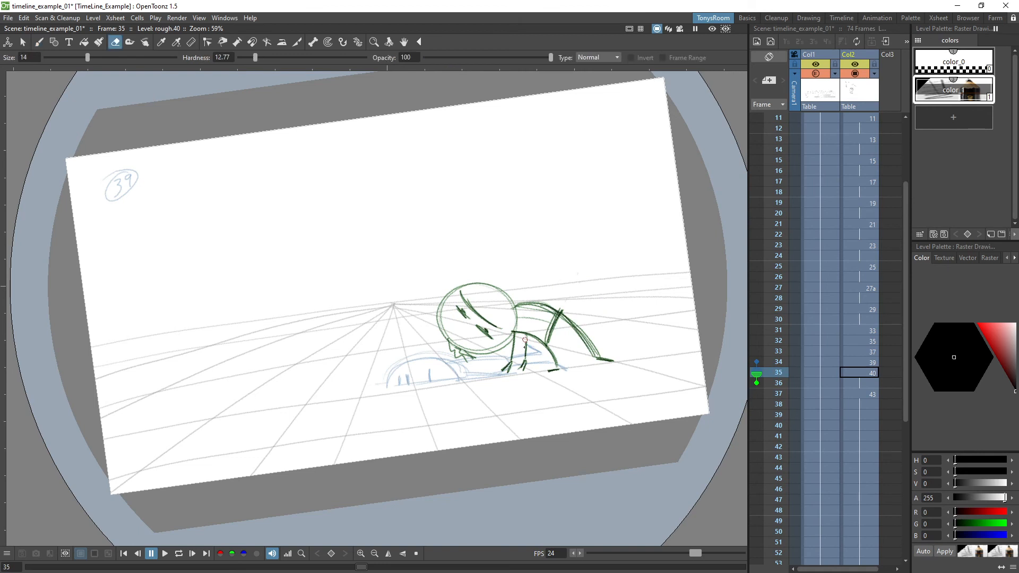
pyautogui.moveTo(525, 347); pyautogui.dragTo(527, 368)
pyautogui.press('b')
pyautogui.moveTo(517, 311); pyautogui.dragTo(525, 362)
pyautogui.moveTo(527, 351)
pyautogui.mouseDown()
pyautogui.moveTo(530, 364)
pyautogui.moveTo(506, 377)
pyautogui.mouseUp()
# Step: Redraw the arm nearer the head on drawing 40 as a curve planted on the ground, and check it against drawing 43
pyautogui.press('.')
pyautogui.press('a')
pyautogui.press('b')
pyautogui.moveTo(513, 334); pyautogui.dragTo(501, 380)
pyautogui.press('.')
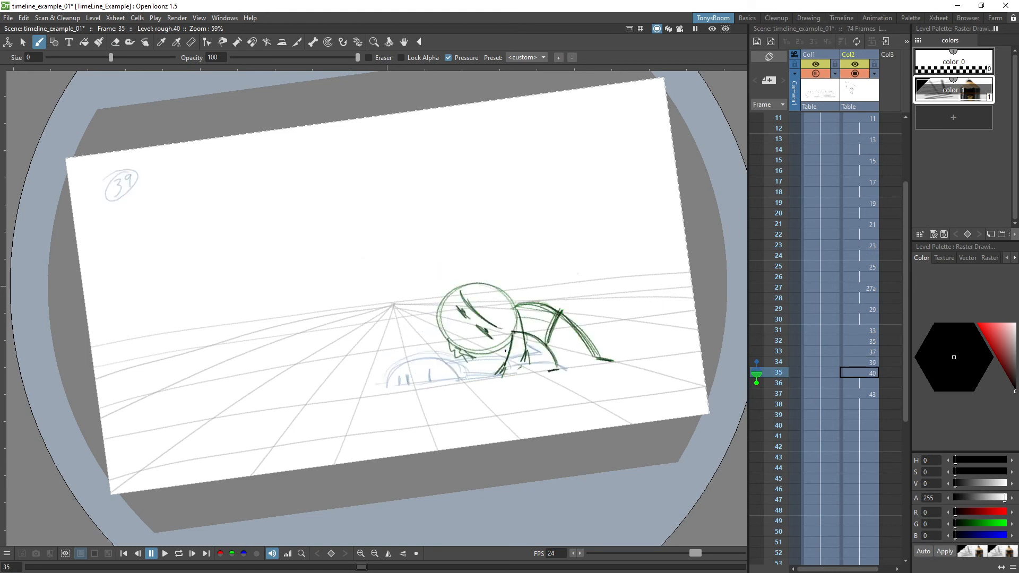
pyautogui.press('.')
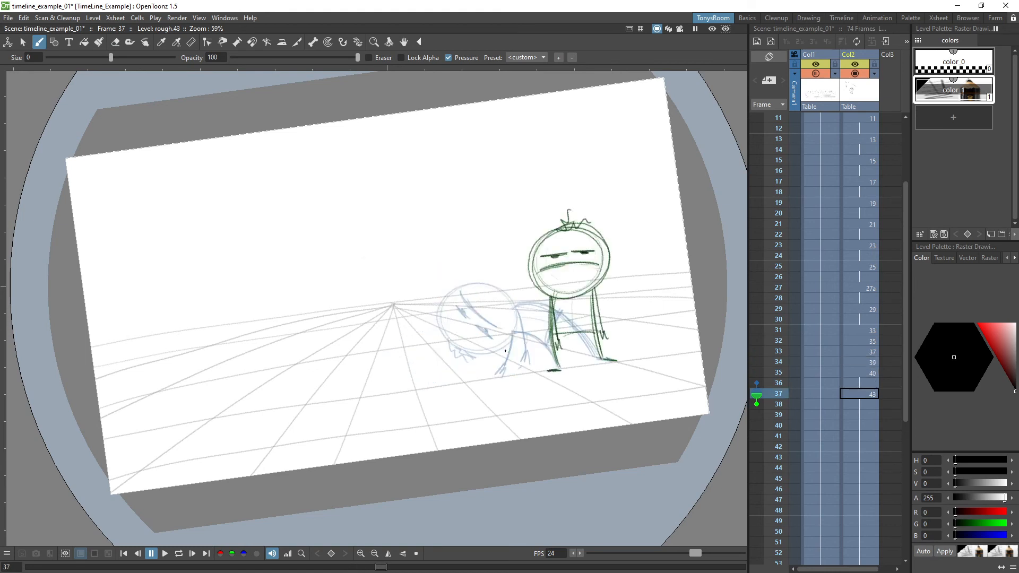
pyautogui.press('.')
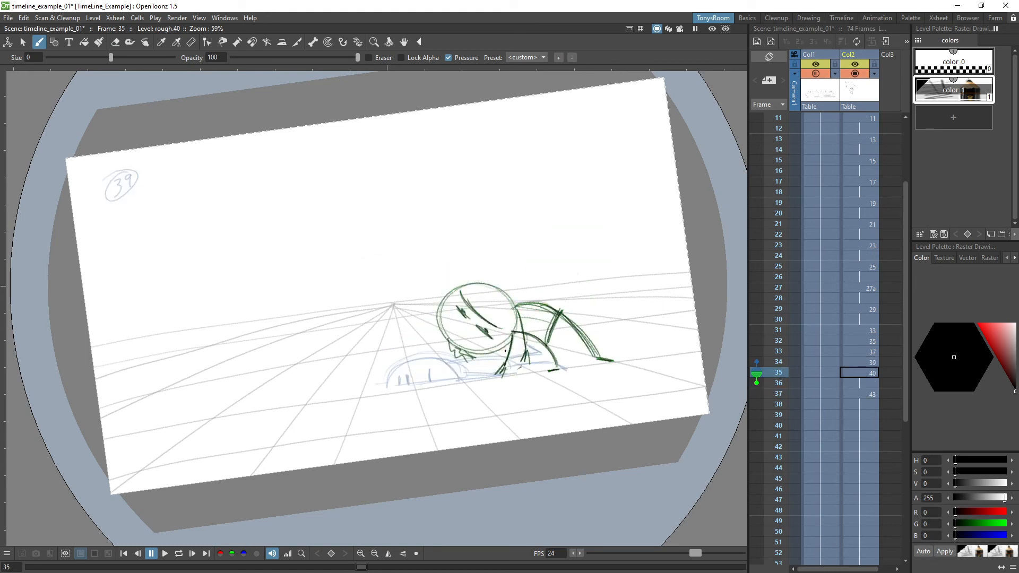
# Step: Reinforce the head outline on drawing 40 and shift the lassoed head by X 1.74 mm and Y -7.3 mm
pyautogui.moveTo(507, 344)
pyautogui.mouseDown()
pyautogui.moveTo(507, 289)
pyautogui.moveTo(471, 361)
pyautogui.moveTo(477, 304)
pyautogui.moveTo(531, 312)
pyautogui.moveTo(538, 303)
pyautogui.moveTo(566, 319)
pyautogui.mouseUp()
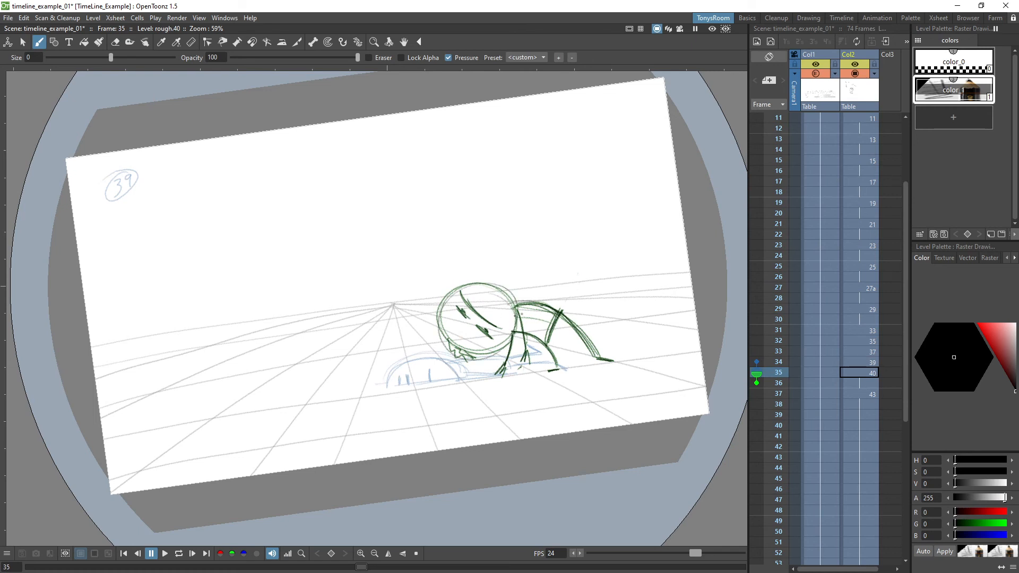
pyautogui.press('s')
pyautogui.moveTo(449, 282)
pyautogui.mouseDown()
pyautogui.moveTo(434, 350)
pyautogui.moveTo(486, 365)
pyautogui.moveTo(521, 317)
pyautogui.moveTo(474, 280)
pyautogui.mouseUp()
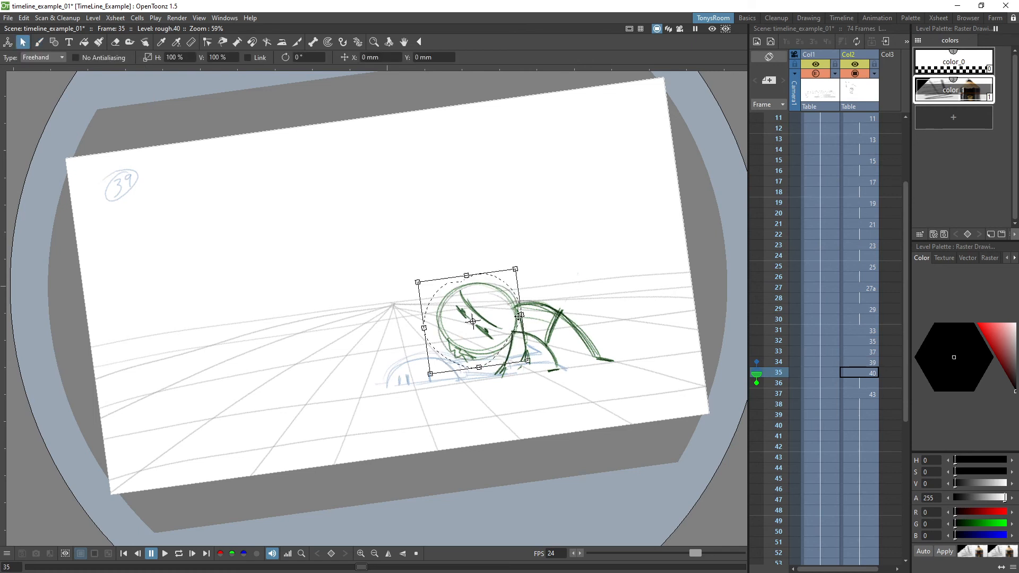
pyautogui.moveTo(520, 316); pyautogui.dragTo(522, 320)
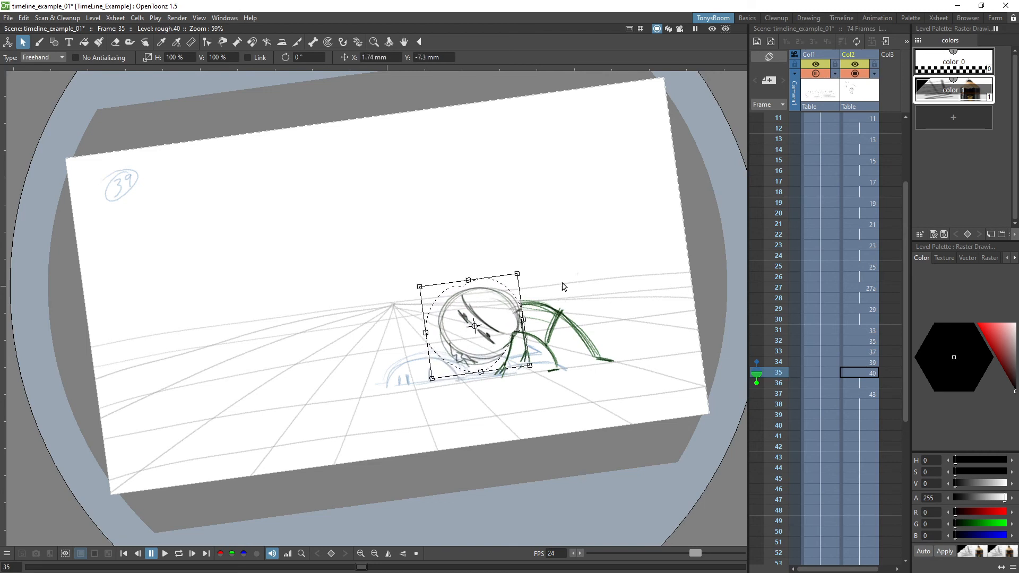
pyautogui.press('b')
# Step: Flip through frames 32 to 37 to check how drawing 40 links the fall from the headstand to the standing pose
pyautogui.press('.')
pyautogui.press('.')
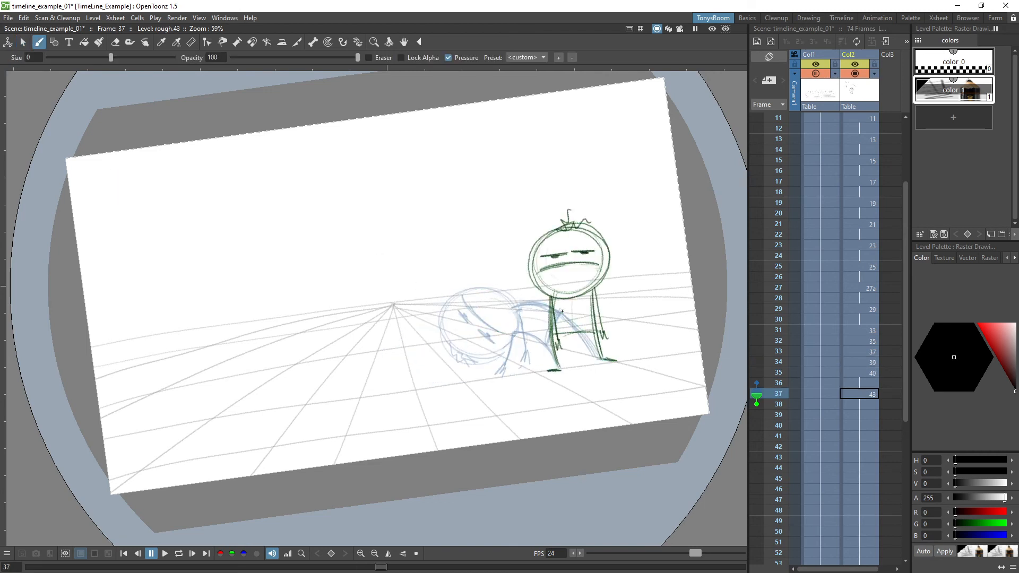
pyautogui.press(',')
pyautogui.press(',')
pyautogui.press(',')
pyautogui.press(',')
pyautogui.press(',')
pyautogui.press('.')
pyautogui.press('.')
pyautogui.press('.')
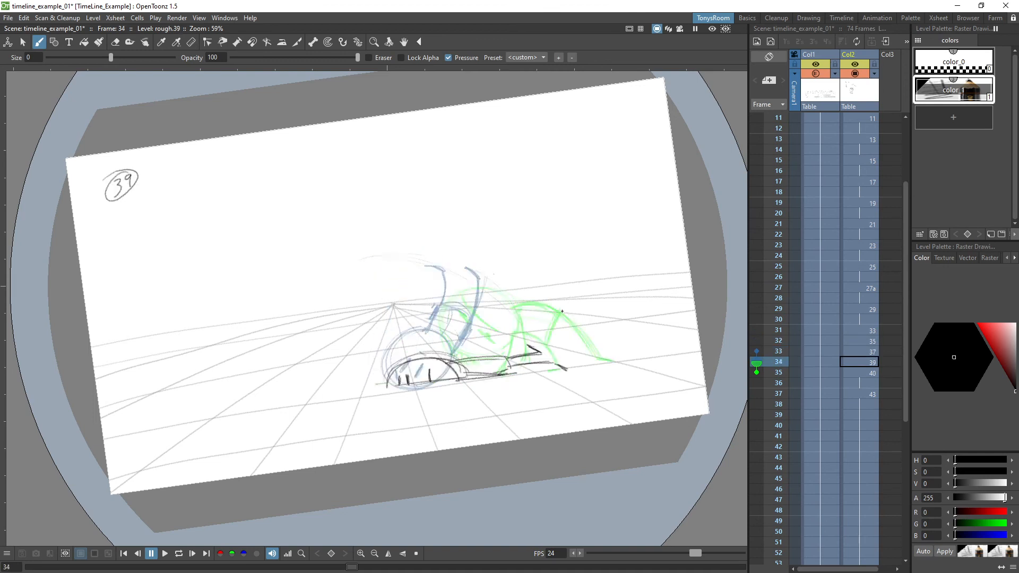
pyautogui.press('.')
pyautogui.press('.')
pyautogui.press(',')
pyautogui.press(',')
pyautogui.press(',')
pyautogui.press(',')
pyautogui.press(',')
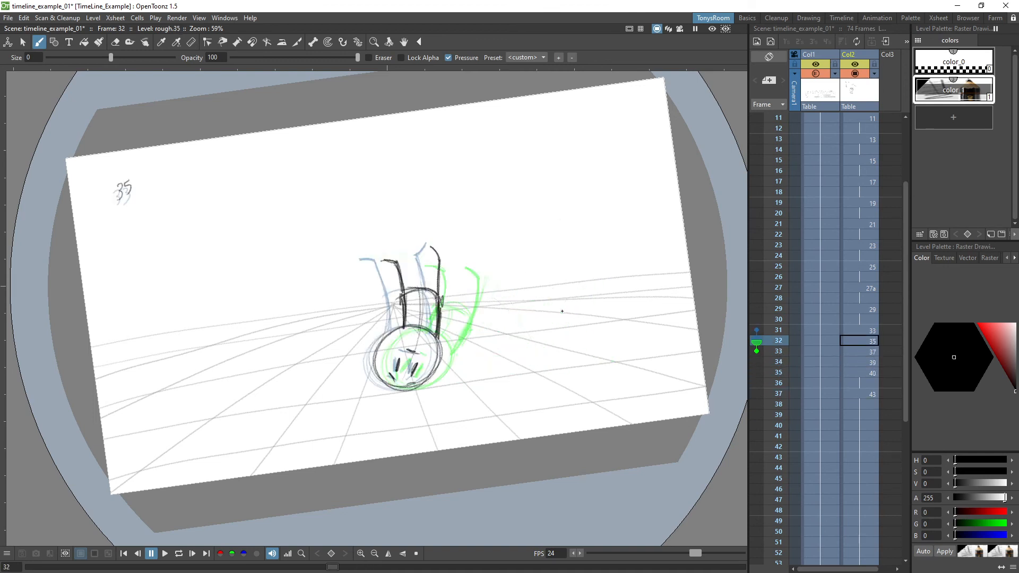
pyautogui.press('.')
pyautogui.press('.')
pyautogui.press('.')
pyautogui.press('.')
pyautogui.press('.')
pyautogui.press(',')
pyautogui.press(',')
# Step: Lasso the whole figure on drawing 40, scale it down slightly and reposition it, then compare it with the adjacent frames
pyautogui.press('s')
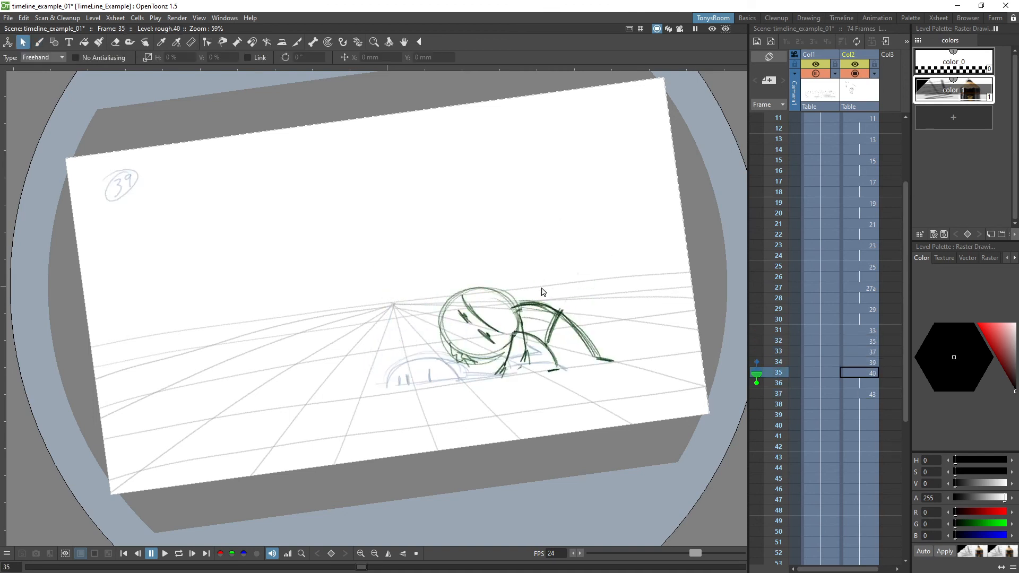
pyautogui.moveTo(501, 263)
pyautogui.mouseDown()
pyautogui.moveTo(476, 405)
pyautogui.moveTo(557, 244)
pyautogui.mouseUp()
pyautogui.moveTo(421, 419); pyautogui.dragTo(434, 407)
pyautogui.moveTo(577, 323); pyautogui.dragTo(570, 332)
pyautogui.click(659, 267)
pyautogui.press(',')
pyautogui.press('.')
pyautogui.press('.')
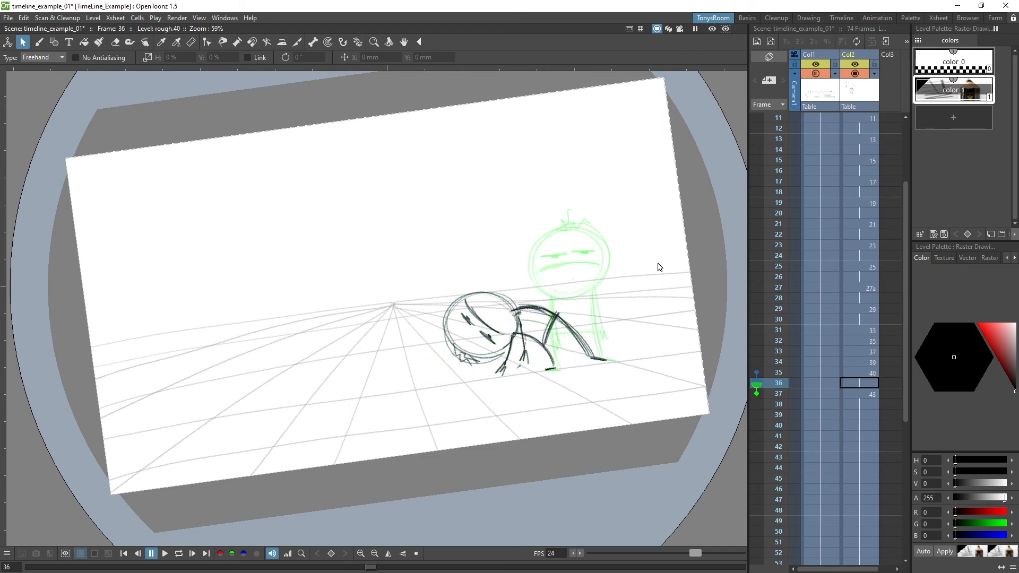
# Step: Create drawing 41 at frame 36 and sketch the head circle slightly left of the standing pose's head
pyautogui.press('b')
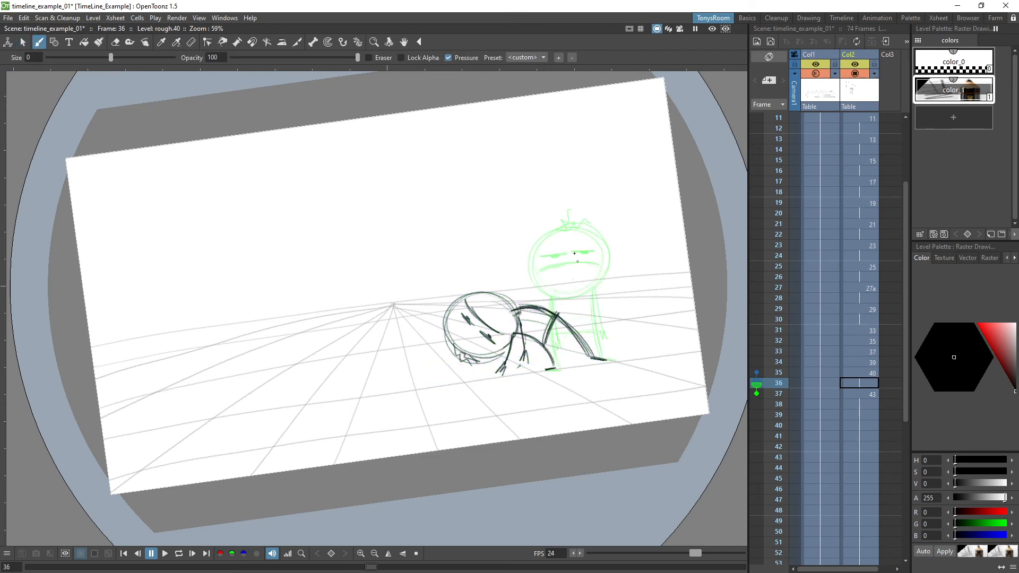
pyautogui.hotkey('alt', 'd')
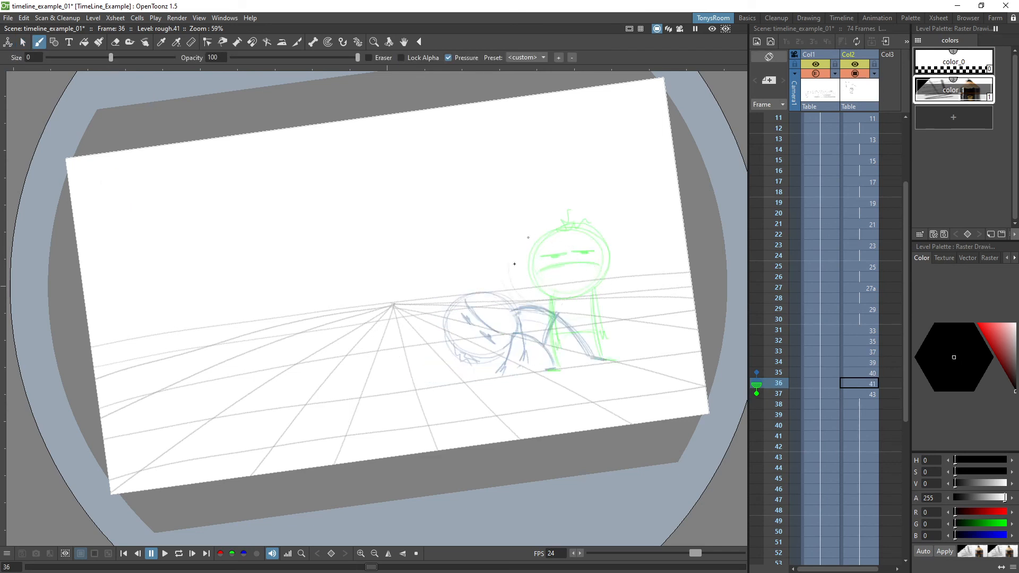
pyautogui.moveTo(514, 288)
pyautogui.mouseDown()
pyautogui.moveTo(541, 307)
pyautogui.moveTo(527, 238)
pyautogui.moveTo(578, 272)
pyautogui.moveTo(512, 287)
pyautogui.mouseUp()
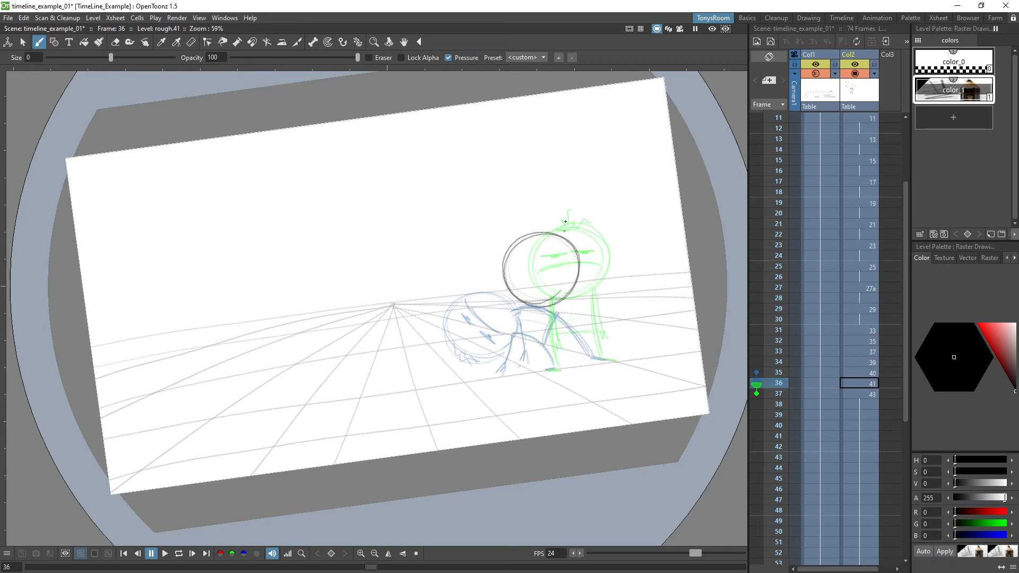
pyautogui.press(',')
pyautogui.press('.')
# Step: Sketch the leaning body and bent legs on drawing 41, with the feet planted at the standing pose's feet
pyautogui.moveTo(547, 305); pyautogui.dragTo(557, 360)
pyautogui.moveTo(580, 296)
pyautogui.mouseDown()
pyautogui.moveTo(597, 314)
pyautogui.moveTo(598, 356)
pyautogui.moveTo(614, 361)
pyautogui.moveTo(561, 334)
pyautogui.moveTo(599, 327)
pyautogui.mouseUp()
pyautogui.moveTo(564, 335); pyautogui.dragTo(599, 327)
# Step: Flip between drawings 40, 41 and 43 to check the head and leg placement of the new in-between
pyautogui.press(',')
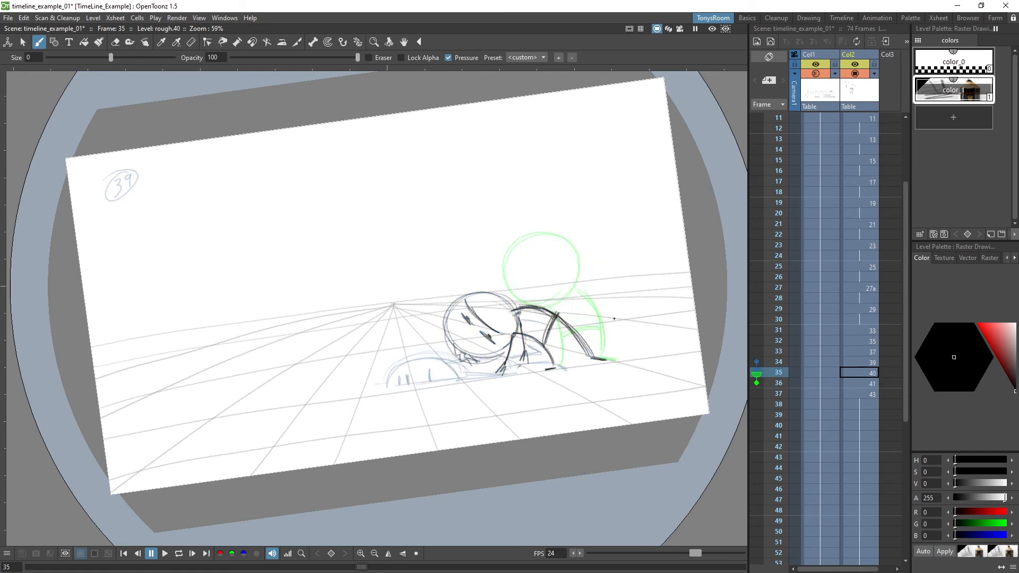
pyautogui.press('.')
pyautogui.press('.')
pyautogui.press(',')
pyautogui.press(',')
pyautogui.press('.')
pyautogui.press('.')
pyautogui.press(',')
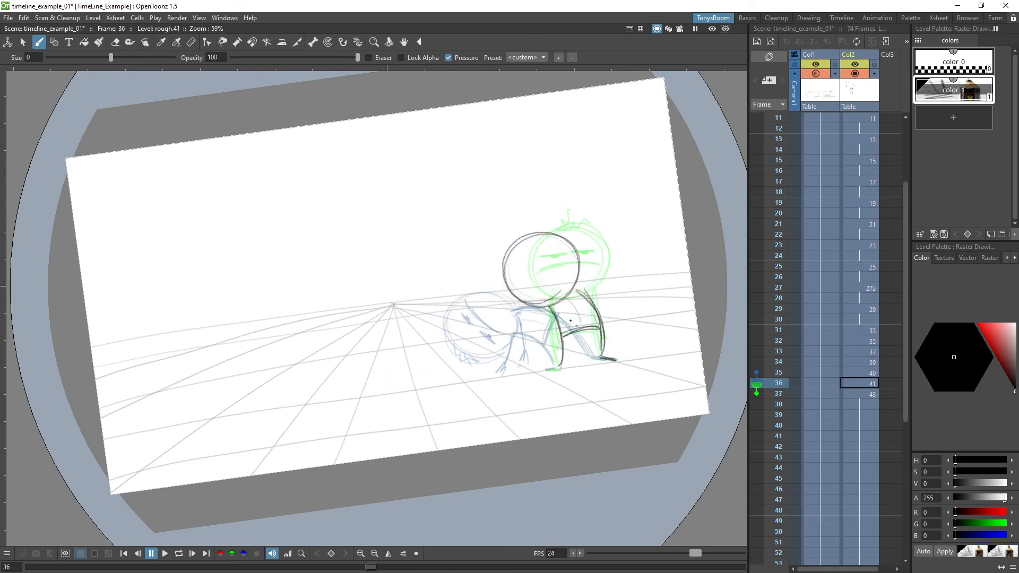
pyautogui.press('.')
# Step: Draw the arms trailing down to the left on drawing 41 and refine the left leg and foot
pyautogui.moveTo(563, 324)
pyautogui.mouseDown()
pyautogui.moveTo(588, 316)
pyautogui.moveTo(535, 336)
pyautogui.mouseUp()
pyautogui.press(',')
pyautogui.moveTo(554, 303)
pyautogui.mouseDown()
pyautogui.moveTo(519, 349)
pyautogui.moveTo(558, 331)
pyautogui.moveTo(548, 342)
pyautogui.moveTo(560, 367)
pyautogui.mouseUp()
pyautogui.press('.')
pyautogui.press(',')
pyautogui.press('.')
pyautogui.press(',')
# Step: Add the hair tuft, half-closed eyes and slanted mouth to the head on drawing 41
pyautogui.moveTo(509, 281)
pyautogui.mouseDown()
pyautogui.moveTo(587, 251)
pyautogui.moveTo(580, 226)
pyautogui.moveTo(516, 273)
pyautogui.moveTo(562, 251)
pyautogui.moveTo(523, 271)
pyautogui.moveTo(500, 248)
pyautogui.mouseUp()
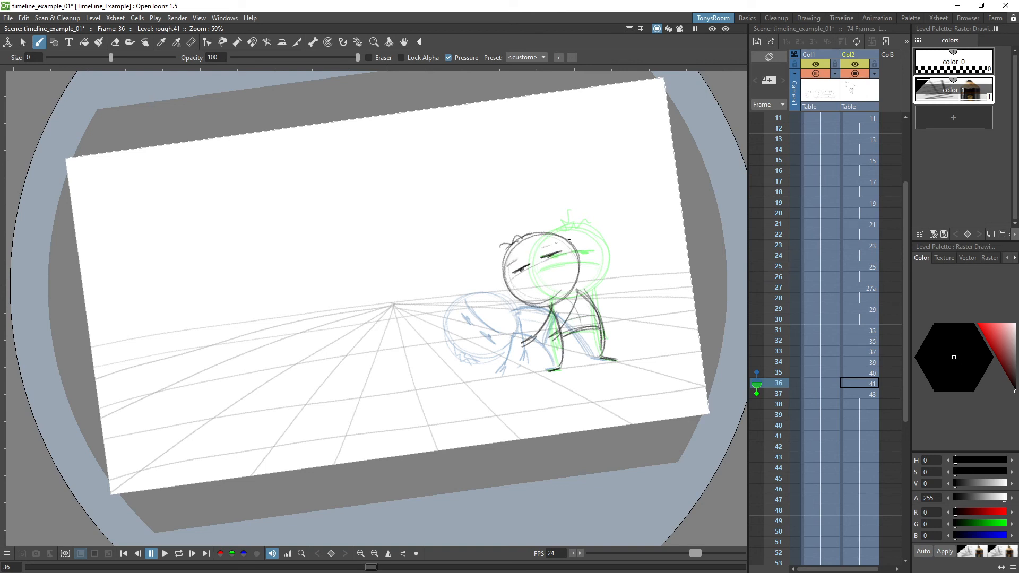
pyautogui.moveTo(518, 283); pyautogui.dragTo(563, 265)
pyautogui.press('Up')
pyautogui.press('Down')
# Step: Lasso the head on drawing 41, rotate it 63.02° and offset it by X -11.3 mm and Y -17.22 mm
pyautogui.press('s')
pyautogui.moveTo(530, 226)
pyautogui.mouseDown()
pyautogui.moveTo(539, 319)
pyautogui.moveTo(580, 227)
pyautogui.moveTo(552, 220)
pyautogui.mouseUp()
pyautogui.moveTo(606, 308)
pyautogui.mouseDown()
pyautogui.moveTo(611, 289)
pyautogui.moveTo(599, 272)
pyautogui.moveTo(573, 282)
pyautogui.moveTo(614, 263)
pyautogui.mouseUp()
pyautogui.moveTo(577, 278); pyautogui.dragTo(609, 235)
pyautogui.moveTo(577, 262); pyautogui.dragTo(575, 265)
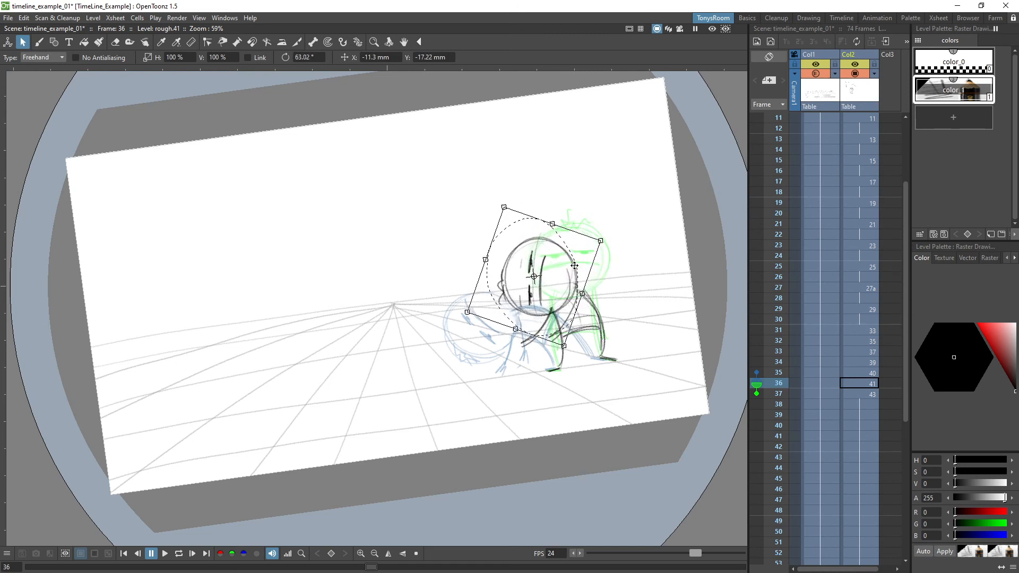
pyautogui.click(623, 252)
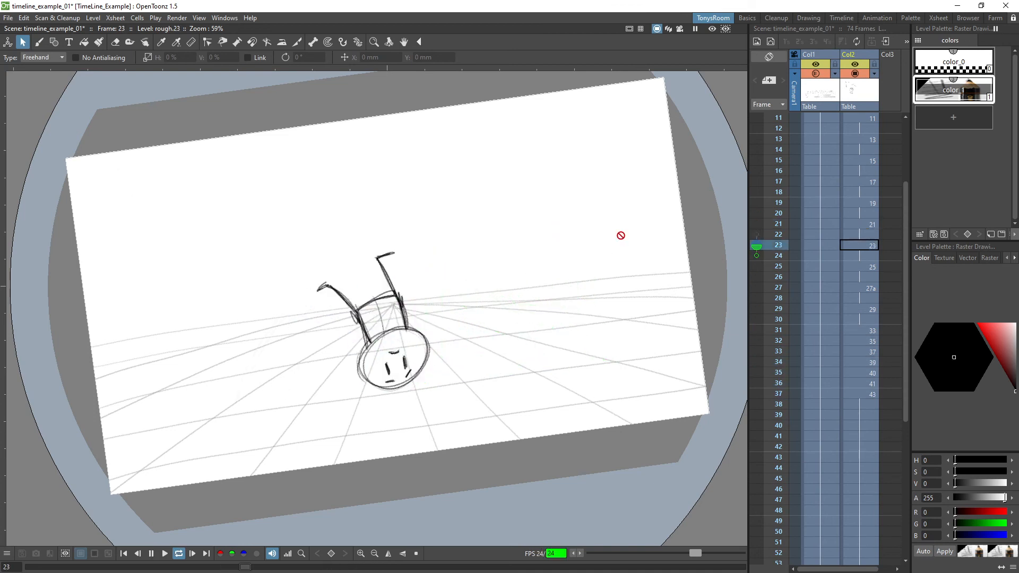
# Step: Play back the animation and flip through the frames around drawing 41 to check the recovery to the standing pose
pyautogui.press('l')
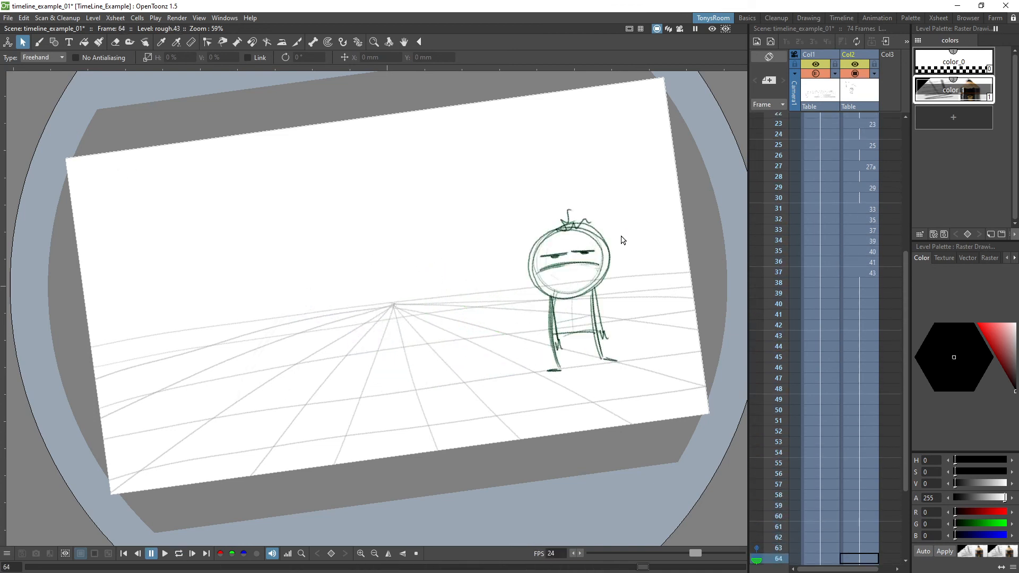
pyautogui.click(863, 205)
pyautogui.press('l')
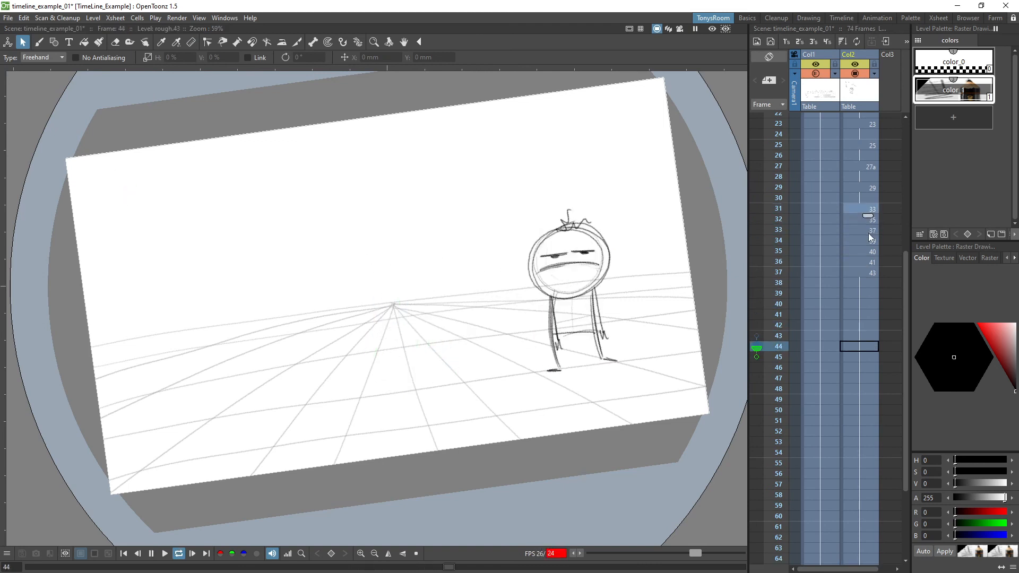
pyautogui.press('l')
pyautogui.press(',')
pyautogui.press(',')
pyautogui.press(',')
pyautogui.press('.')
pyautogui.press('.')
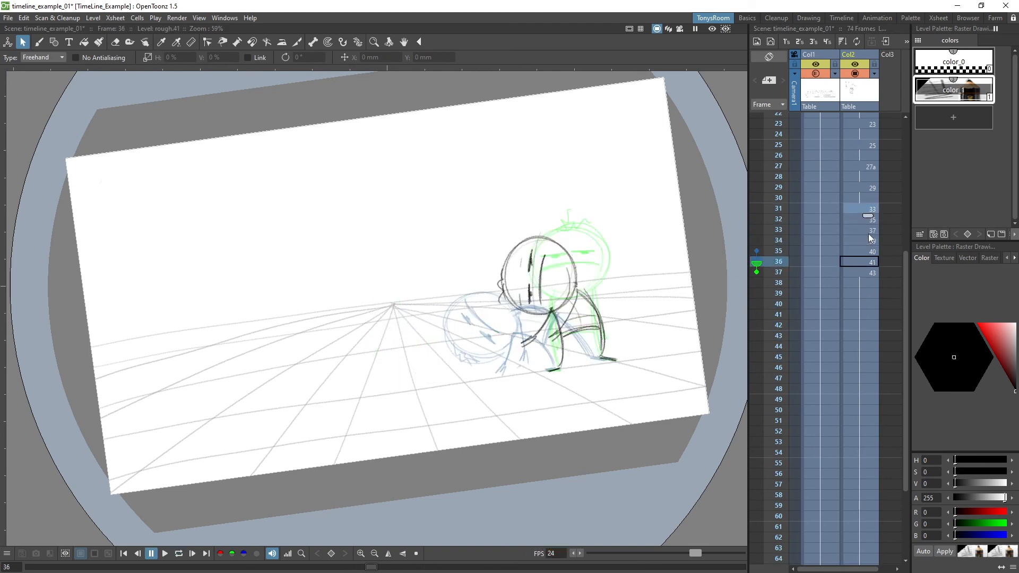
# Step: Insert an extra frame at 37 after drawing 41 and create drawing 42 there
pyautogui.press('.')
pyautogui.press('Insert')
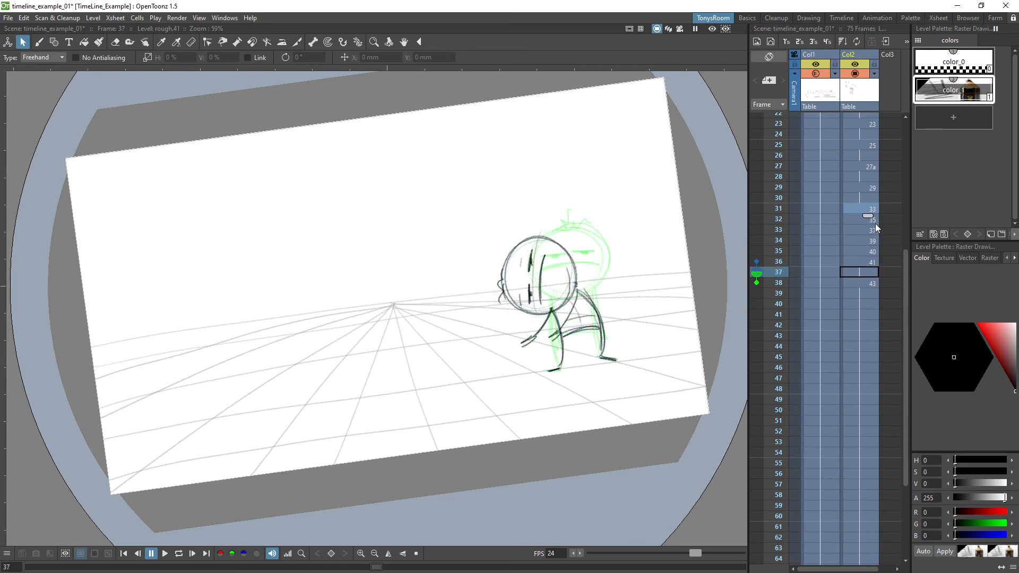
pyautogui.press('b')
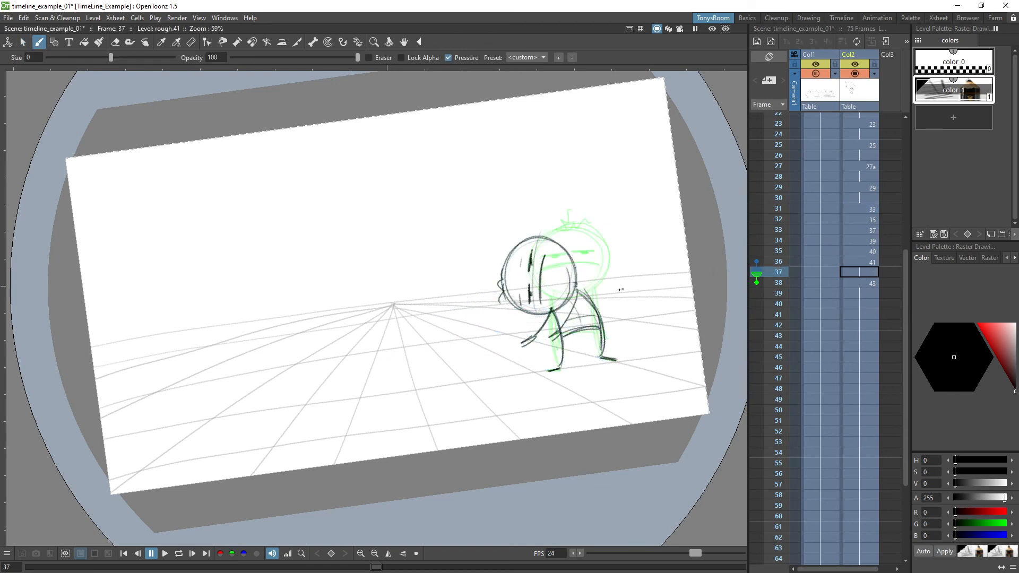
pyautogui.click(556, 313)
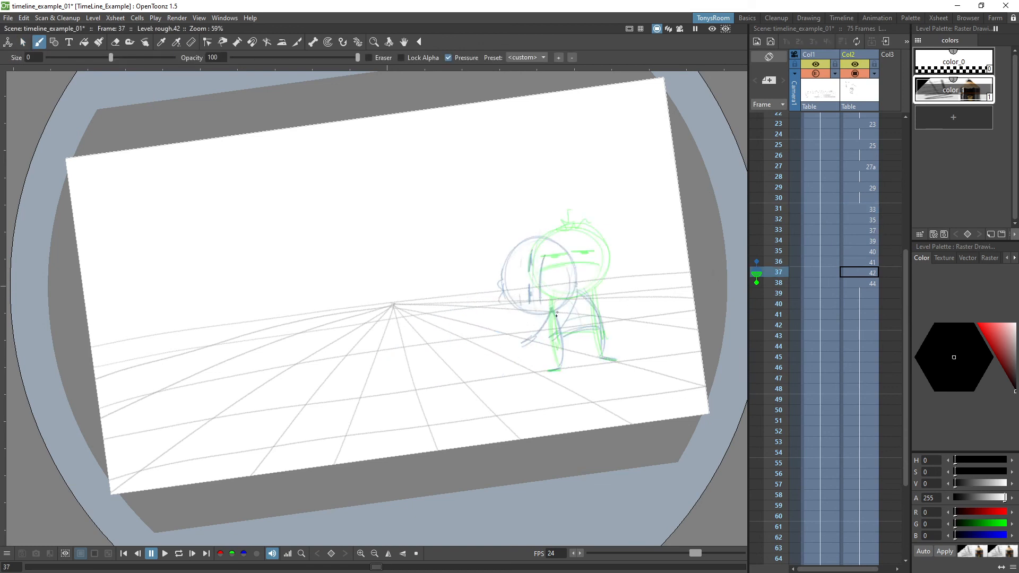
# Step: Draw both legs and the body's lower edge on drawing 42 over the standing pose, comparing with drawing 41
pyautogui.moveTo(556, 303)
pyautogui.mouseDown()
pyautogui.moveTo(557, 372)
pyautogui.moveTo(548, 372)
pyautogui.mouseUp()
pyautogui.moveTo(603, 357)
pyautogui.mouseDown()
pyautogui.moveTo(594, 300)
pyautogui.moveTo(613, 360)
pyautogui.mouseUp()
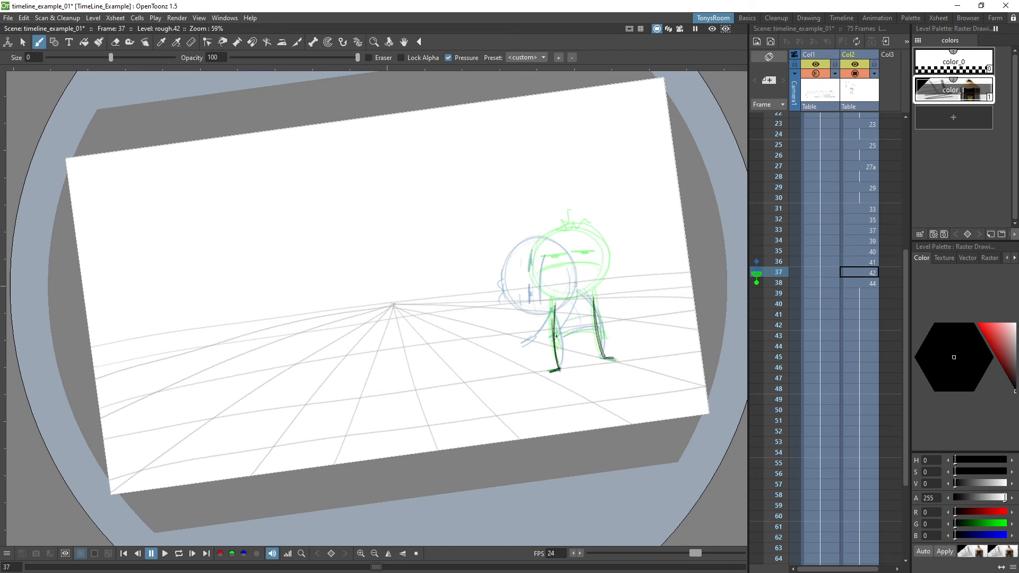
pyautogui.moveTo(556, 336)
pyautogui.mouseDown()
pyautogui.moveTo(580, 307)
pyautogui.moveTo(556, 305)
pyautogui.moveTo(593, 297)
pyautogui.moveTo(575, 334)
pyautogui.mouseUp()
pyautogui.press(',')
pyautogui.press('.')
pyautogui.press(',')
pyautogui.press('.')
# Step: Draw the head and face on drawing 42 as a wide oval offset away from drawing 41, past the standing pose
pyautogui.moveTo(551, 291)
pyautogui.mouseDown()
pyautogui.moveTo(595, 233)
pyautogui.moveTo(614, 291)
pyautogui.moveTo(548, 254)
pyautogui.moveTo(586, 232)
pyautogui.moveTo(590, 280)
pyautogui.moveTo(600, 243)
pyautogui.moveTo(576, 299)
pyautogui.moveTo(550, 265)
pyautogui.moveTo(623, 273)
pyautogui.moveTo(593, 253)
pyautogui.moveTo(568, 253)
pyautogui.moveTo(624, 263)
pyautogui.moveTo(562, 267)
pyautogui.moveTo(625, 262)
pyautogui.mouseUp()
pyautogui.press(',')
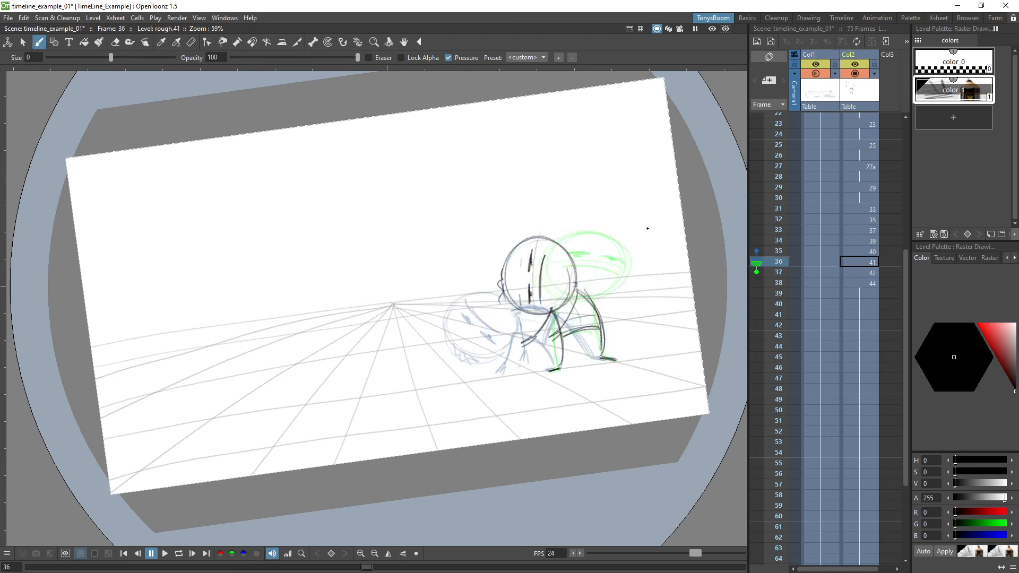
pyautogui.press('.')
pyautogui.moveTo(556, 292); pyautogui.dragTo(554, 329)
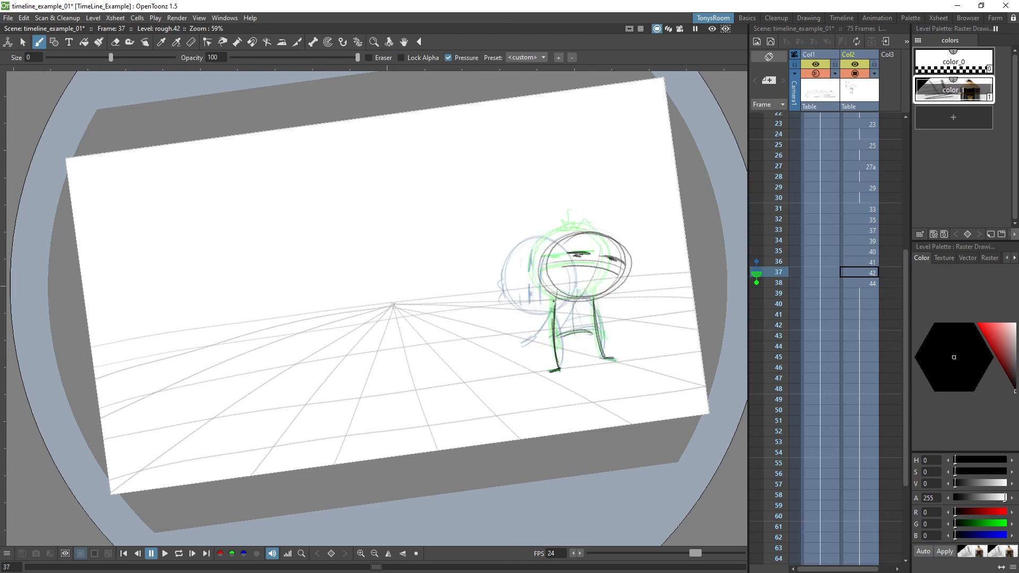
pyautogui.moveTo(554, 291); pyautogui.dragTo(553, 338)
# Step: Flip back and forth through drawings 39 to 44 to check how drawing 42 fits the recovery
pyautogui.press(',')
pyautogui.press('.')
pyautogui.press('.')
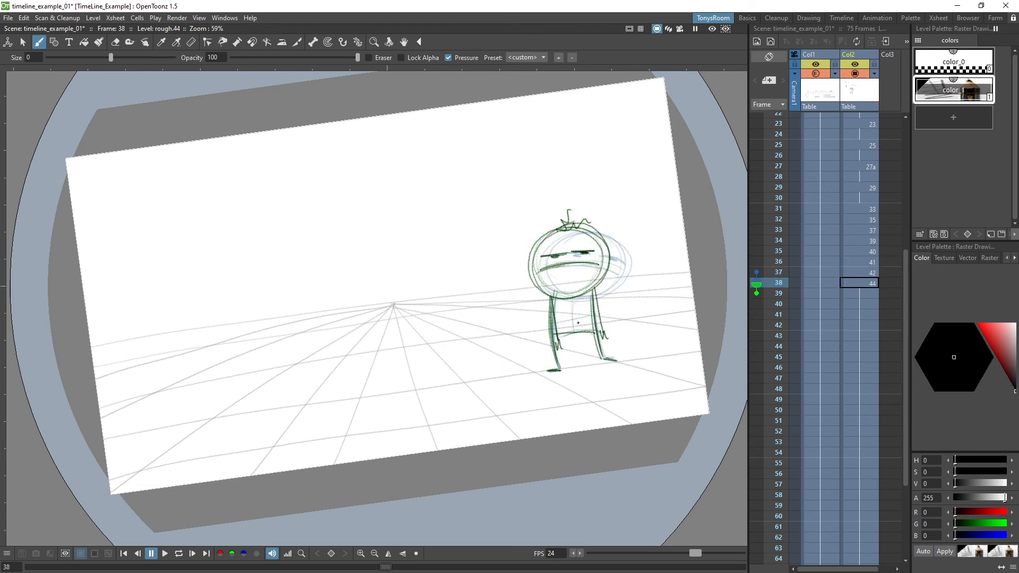
pyautogui.press(',')
pyautogui.press(',')
pyautogui.press('.')
pyautogui.press('.')
pyautogui.press(',')
pyautogui.press(',')
pyautogui.press(',')
pyautogui.press(',')
pyautogui.press('.')
pyautogui.press('.')
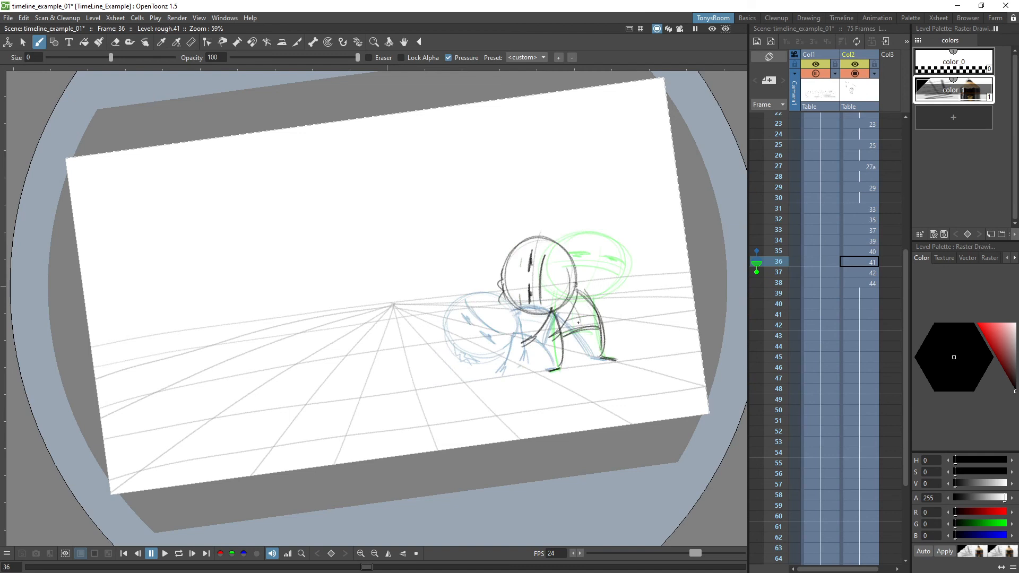
# Step: Draw both bent arms on drawing 42 and compare the pose against drawings 39 to 44
pyautogui.press('.')
pyautogui.moveTo(566, 302)
pyautogui.mouseDown()
pyautogui.moveTo(551, 333)
pyautogui.moveTo(596, 298)
pyautogui.moveTo(614, 314)
pyautogui.mouseUp()
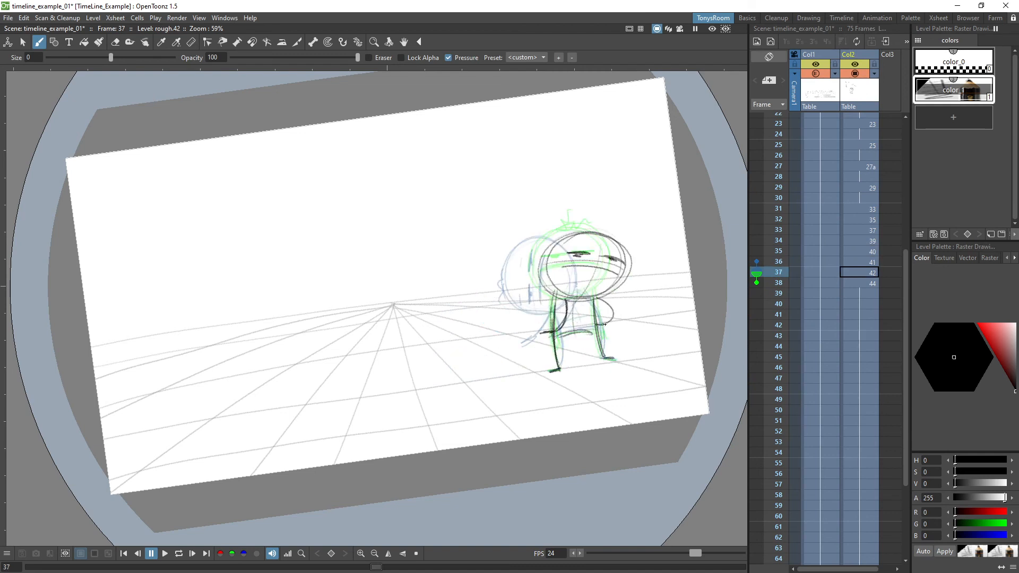
pyautogui.press('.')
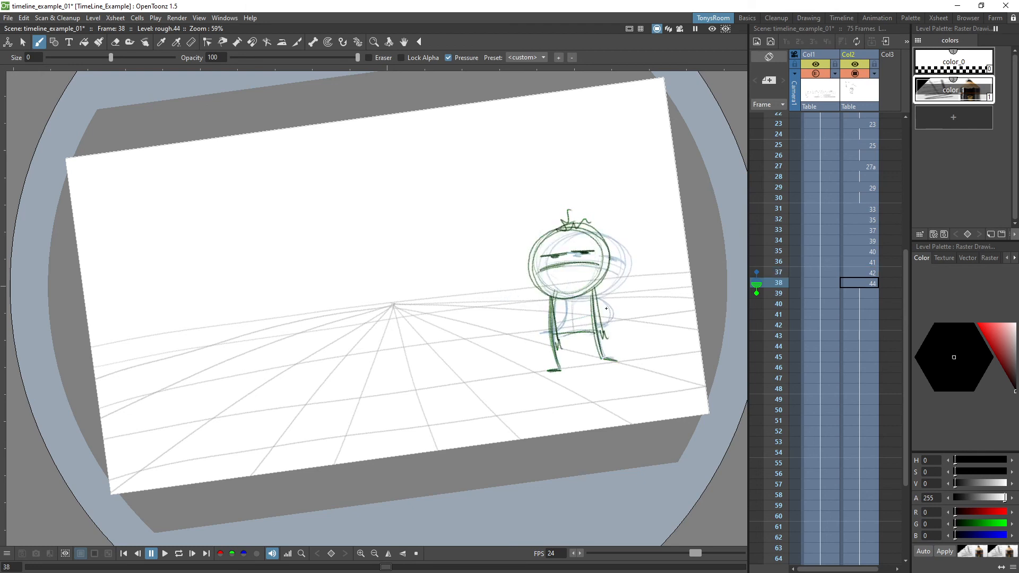
pyautogui.press(',')
pyautogui.press(',')
pyautogui.press(',')
pyautogui.press(',')
pyautogui.press('.')
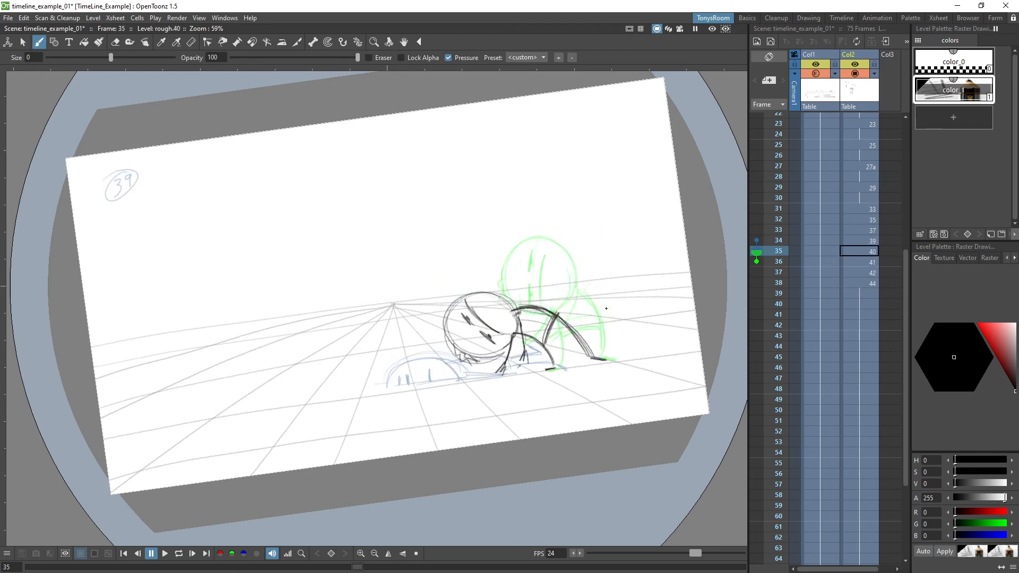
pyautogui.press('.')
pyautogui.press('.')
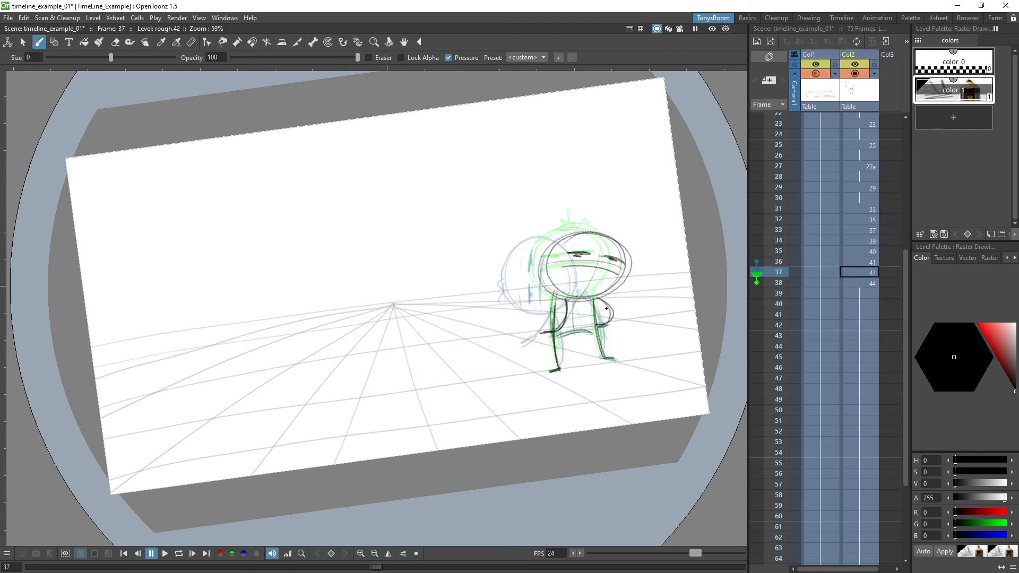
# Step: Select the head on drawing 42 and delete it
pyautogui.press('s')
pyautogui.moveTo(577, 229)
pyautogui.mouseDown()
pyautogui.moveTo(546, 297)
pyautogui.moveTo(652, 246)
pyautogui.moveTo(625, 242)
pyautogui.mouseUp()
pyautogui.moveTo(652, 302)
pyautogui.mouseDown()
pyautogui.moveTo(662, 283)
pyautogui.moveTo(608, 272)
pyautogui.moveTo(595, 321)
pyautogui.moveTo(556, 332)
pyautogui.mouseUp()
pyautogui.press('Delete')
# Step: Redraw the head on drawing 42 over the standing pose's head, with slanted eyes and a tilted frown
pyautogui.press('b')
pyautogui.press('Up')
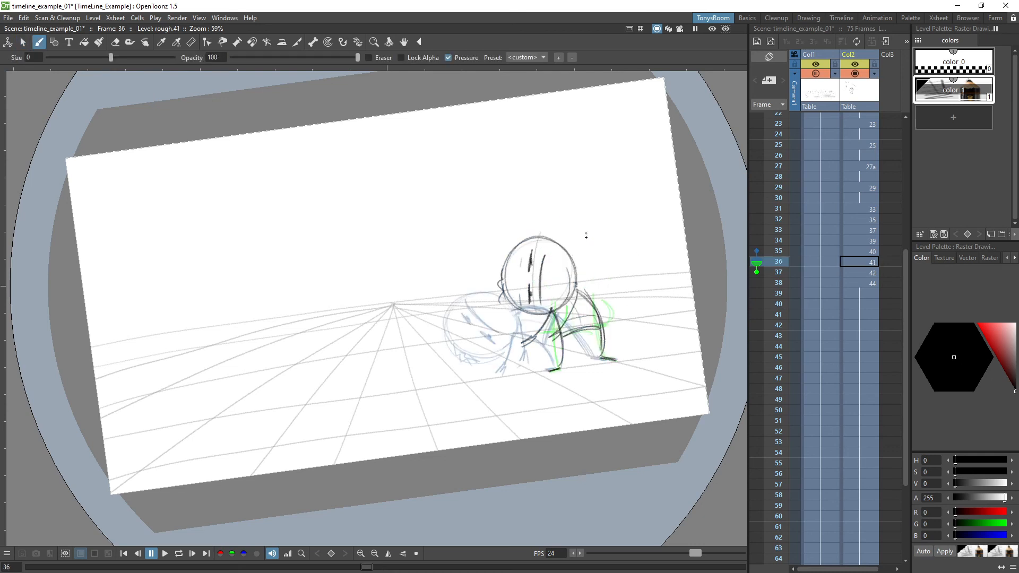
pyautogui.press('Down')
pyautogui.moveTo(566, 227)
pyautogui.mouseDown()
pyautogui.moveTo(594, 241)
pyautogui.moveTo(540, 290)
pyautogui.moveTo(573, 230)
pyautogui.moveTo(579, 294)
pyautogui.moveTo(535, 242)
pyautogui.moveTo(605, 246)
pyautogui.moveTo(530, 284)
pyautogui.moveTo(584, 242)
pyautogui.mouseUp()
pyautogui.moveTo(565, 249)
pyautogui.mouseDown()
pyautogui.moveTo(586, 242)
pyautogui.moveTo(555, 259)
pyautogui.moveTo(594, 254)
pyautogui.mouseUp()
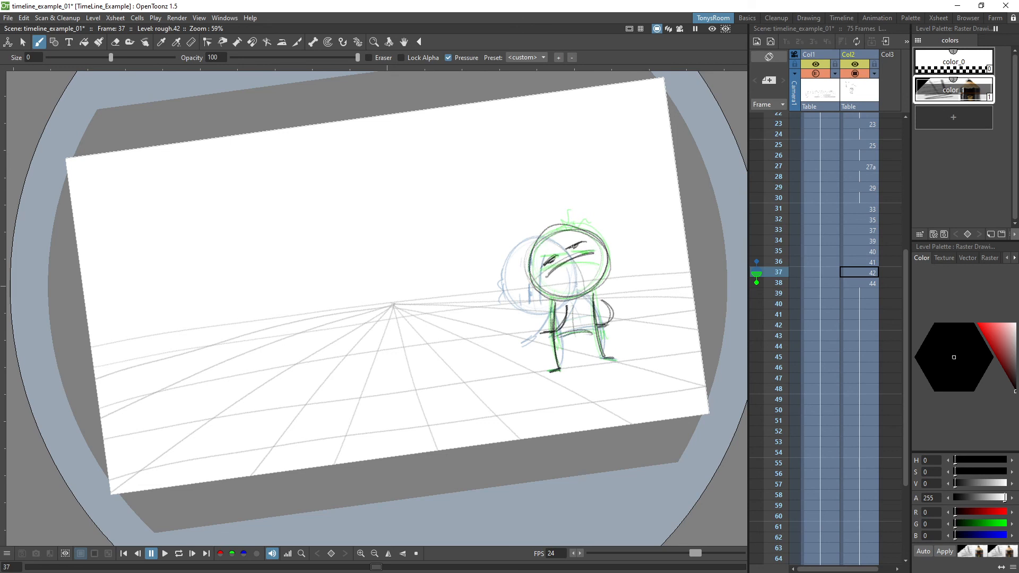
# Step: Insert an extra frame after drawing 42 and create drawing 43 at frame 38
pyautogui.press('.')
pyautogui.press(',')
pyautogui.press("'")
pyautogui.press('.')
pyautogui.hotkey('alt', 'd')
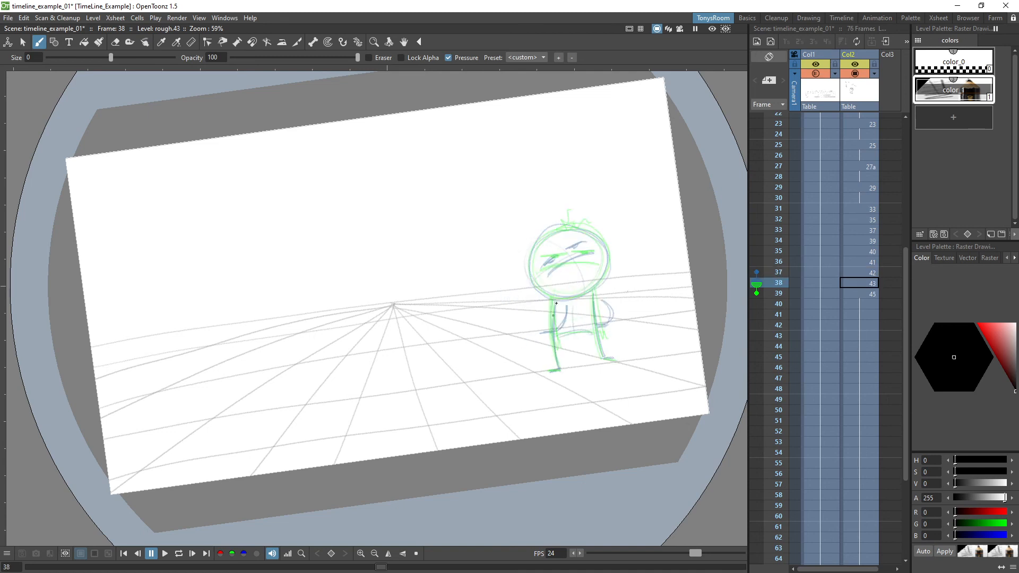
# Step: Draw both legs and the body's lower edge on drawing 43 over the standing pose
pyautogui.moveTo(556, 303); pyautogui.dragTo(560, 367)
pyautogui.moveTo(590, 327); pyautogui.dragTo(556, 336)
pyautogui.moveTo(594, 292)
pyautogui.mouseDown()
pyautogui.moveTo(600, 359)
pyautogui.moveTo(616, 358)
pyautogui.mouseUp()
pyautogui.press(',')
pyautogui.press('.')
# Step: Draw both arms on drawing 43 and compare them by flipping through drawings 40 to 43
pyautogui.moveTo(592, 295); pyautogui.dragTo(617, 322)
pyautogui.press(',')
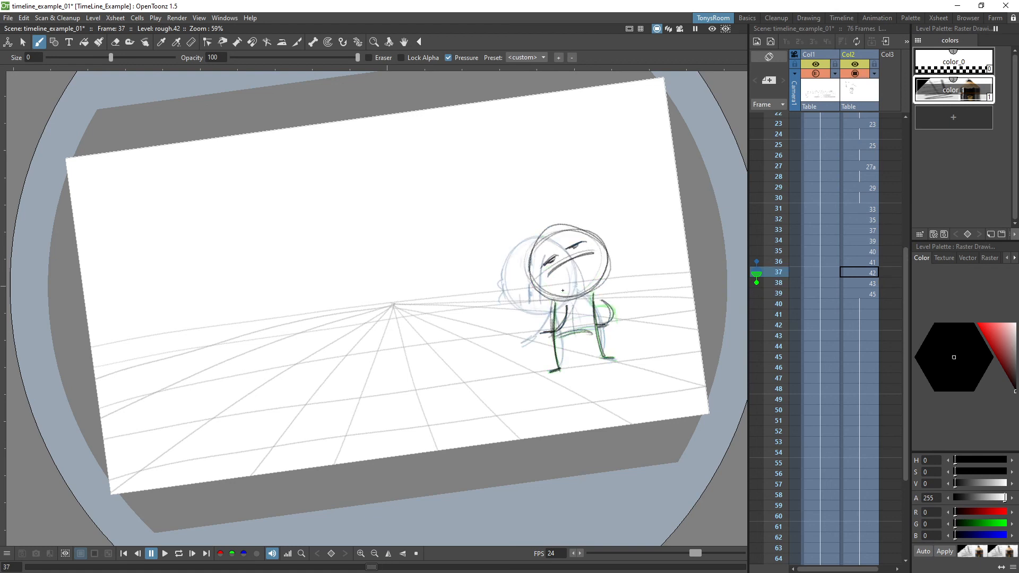
pyautogui.press('.')
pyautogui.press(',')
pyautogui.press(',')
pyautogui.press(',')
pyautogui.press('.')
pyautogui.press('.')
pyautogui.press('.')
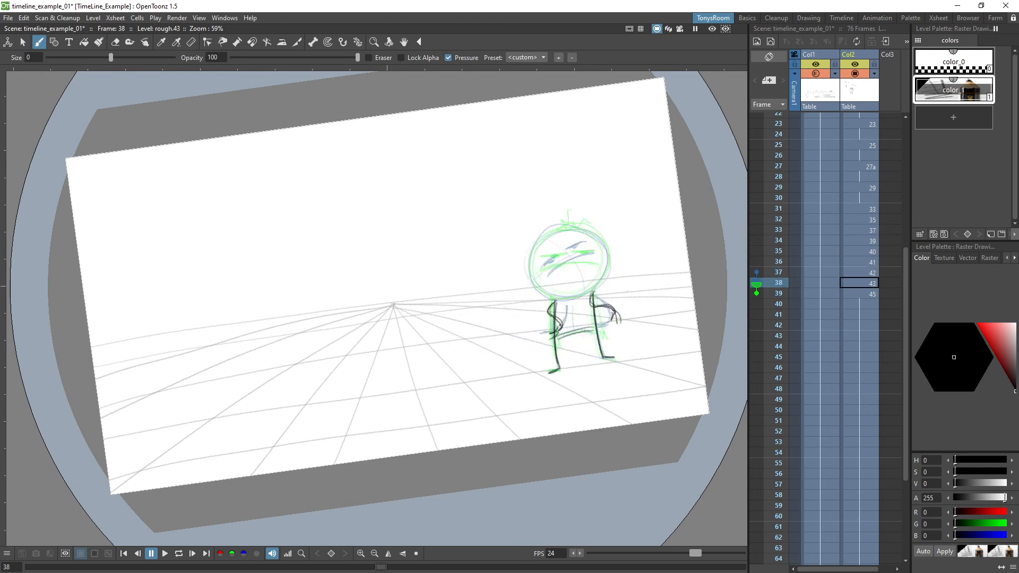
# Step: Rework the arm beside the body and draw the squashed oval head with eyes and mouth on drawing 43
pyautogui.press('a')
pyautogui.press('b')
pyautogui.moveTo(538, 275)
pyautogui.mouseDown()
pyautogui.moveTo(611, 273)
pyautogui.moveTo(589, 235)
pyautogui.moveTo(541, 266)
pyautogui.moveTo(552, 294)
pyautogui.mouseUp()
pyautogui.moveTo(591, 237); pyautogui.dragTo(577, 295)
pyautogui.moveTo(545, 258); pyautogui.dragTo(615, 265)
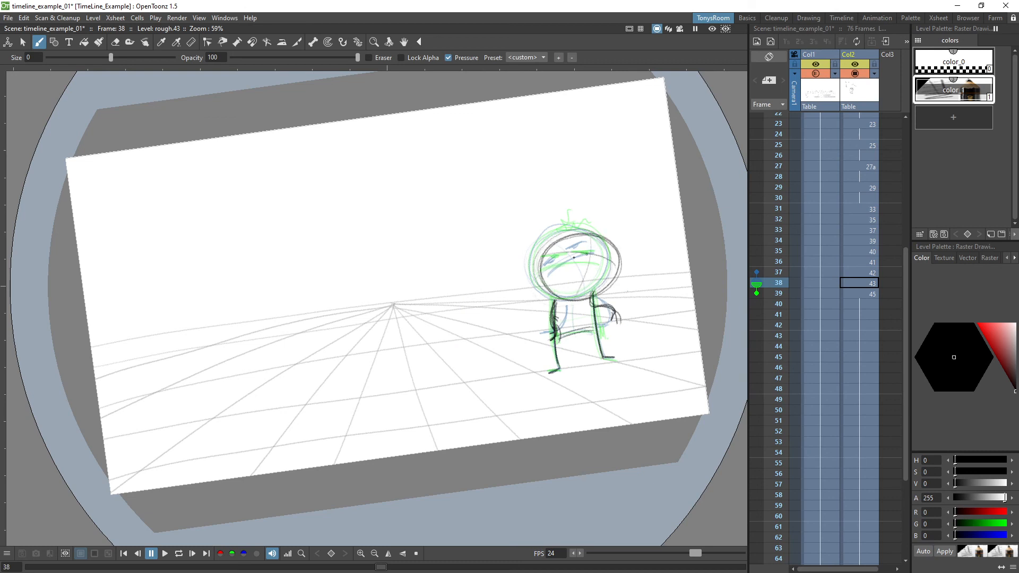
pyautogui.moveTo(558, 251)
pyautogui.mouseDown()
pyautogui.moveTo(606, 257)
pyautogui.moveTo(568, 251)
pyautogui.moveTo(576, 264)
pyautogui.moveTo(611, 267)
pyautogui.moveTo(557, 263)
pyautogui.mouseUp()
# Step: Insert an extra frame after drawing 43 and create drawing 44 at frame 39
pyautogui.press('.')
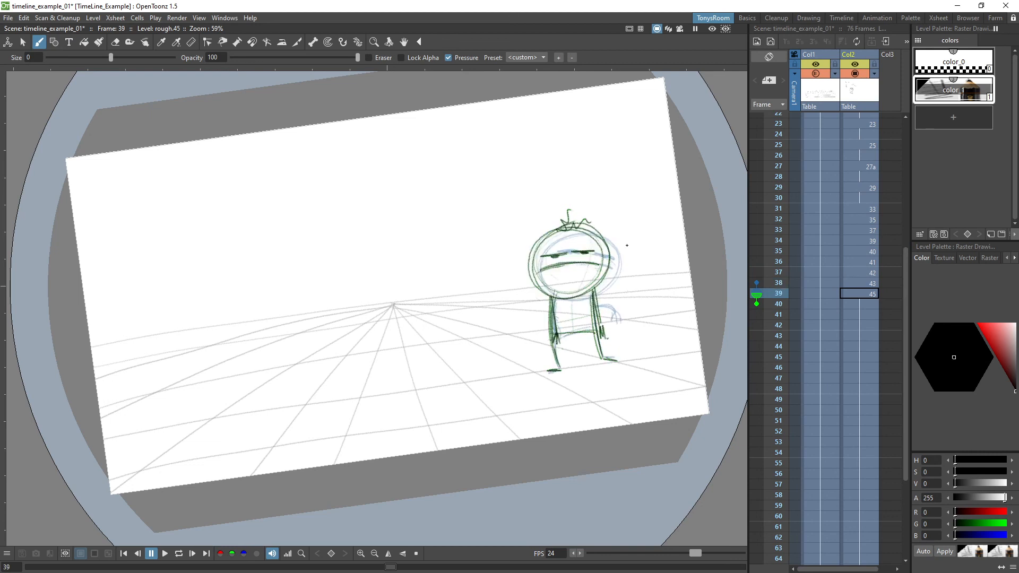
pyautogui.press(',')
pyautogui.press("'")
pyautogui.press('.')
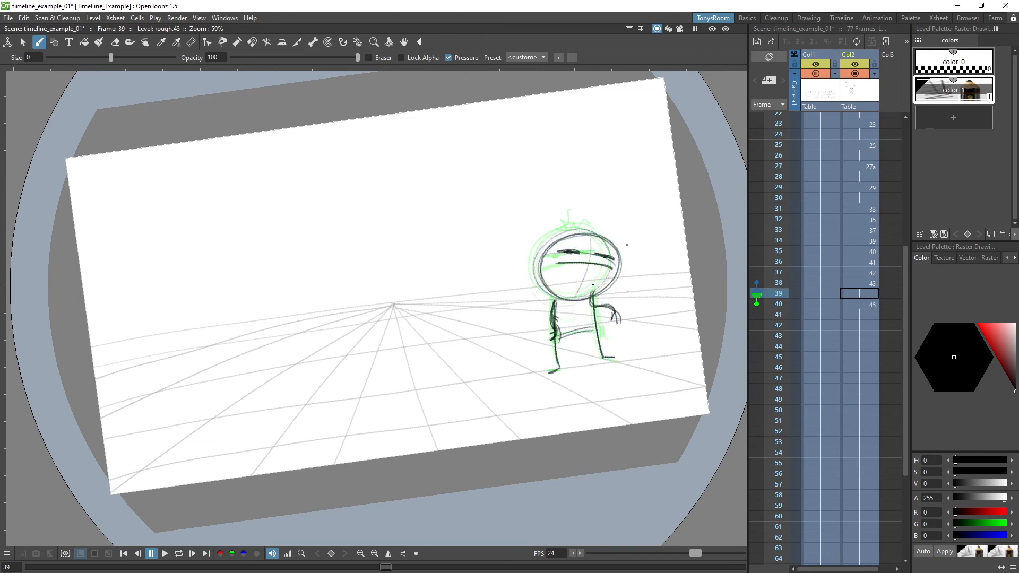
pyautogui.hotkey('alt', 'd')
# Step: Draw both legs and the body's lower edge on drawing 44
pyautogui.moveTo(556, 301)
pyautogui.mouseDown()
pyautogui.moveTo(557, 365)
pyautogui.moveTo(592, 333)
pyautogui.mouseUp()
pyautogui.moveTo(593, 296); pyautogui.dragTo(603, 356)
pyautogui.moveTo(593, 300)
pyautogui.mouseDown()
pyautogui.moveTo(599, 340)
pyautogui.moveTo(616, 358)
pyautogui.mouseUp()
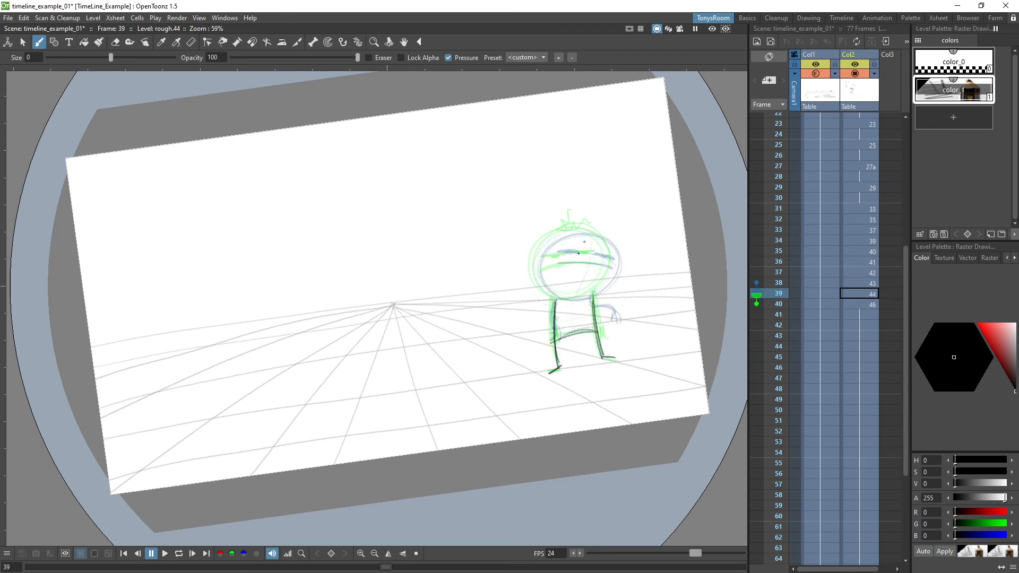
# Step: Draw the head outline, eyes, mouth and body centre line on drawing 44 between the neighbouring poses
pyautogui.moveTo(555, 230)
pyautogui.mouseDown()
pyautogui.moveTo(534, 255)
pyautogui.moveTo(609, 257)
pyautogui.mouseUp()
pyautogui.moveTo(550, 234)
pyautogui.mouseDown()
pyautogui.moveTo(575, 304)
pyautogui.moveTo(536, 271)
pyautogui.moveTo(581, 227)
pyautogui.mouseUp()
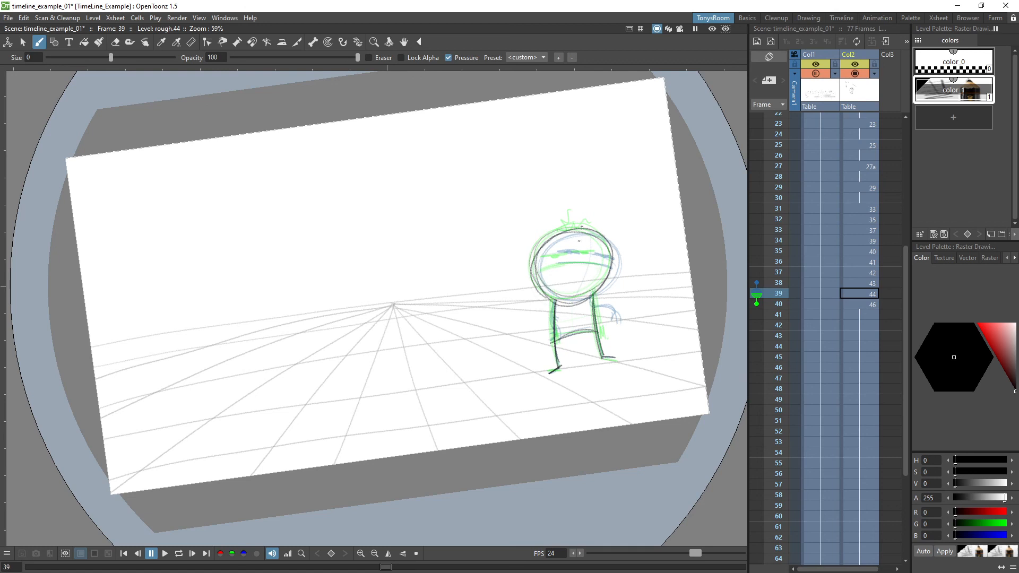
pyautogui.moveTo(536, 265)
pyautogui.mouseDown()
pyautogui.moveTo(609, 255)
pyautogui.moveTo(567, 252)
pyautogui.mouseUp()
pyautogui.moveTo(550, 256)
pyautogui.mouseDown()
pyautogui.moveTo(605, 254)
pyautogui.moveTo(602, 264)
pyautogui.mouseUp()
pyautogui.moveTo(571, 297); pyautogui.dragTo(572, 331)
pyautogui.moveTo(555, 305); pyautogui.dragTo(552, 357)
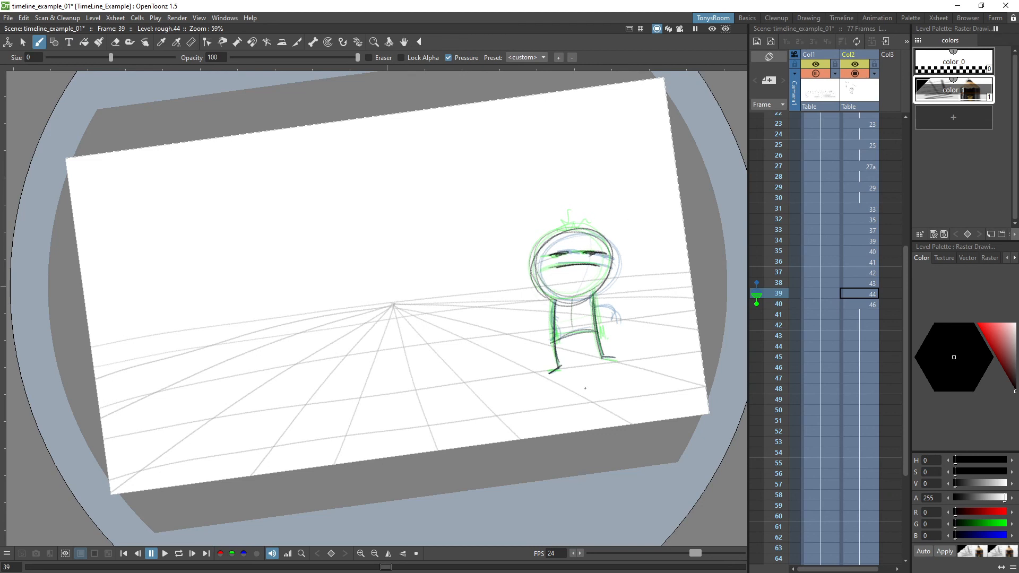
# Step: Play the animation in a loop and step through its frames to review the timing of the recovery
pyautogui.press('Up')
pyautogui.press('Up')
pyautogui.press('Up')
pyautogui.press('Up')
pyautogui.press('Up')
pyautogui.press('Up')
pyautogui.press('Up')
pyautogui.press('Up')
pyautogui.press('l')
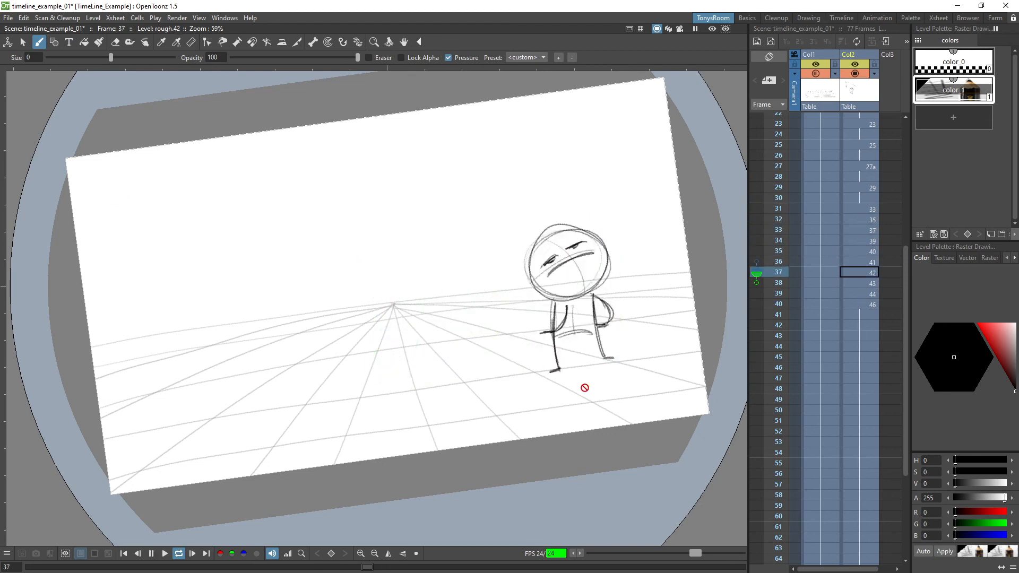
pyautogui.press('l')
pyautogui.press('Up')
pyautogui.press('Up')
pyautogui.press('Up')
pyautogui.press('Up')
pyautogui.press('Up')
pyautogui.press('Up')
pyautogui.press('Up')
pyautogui.press('Up')
pyautogui.press('Up')
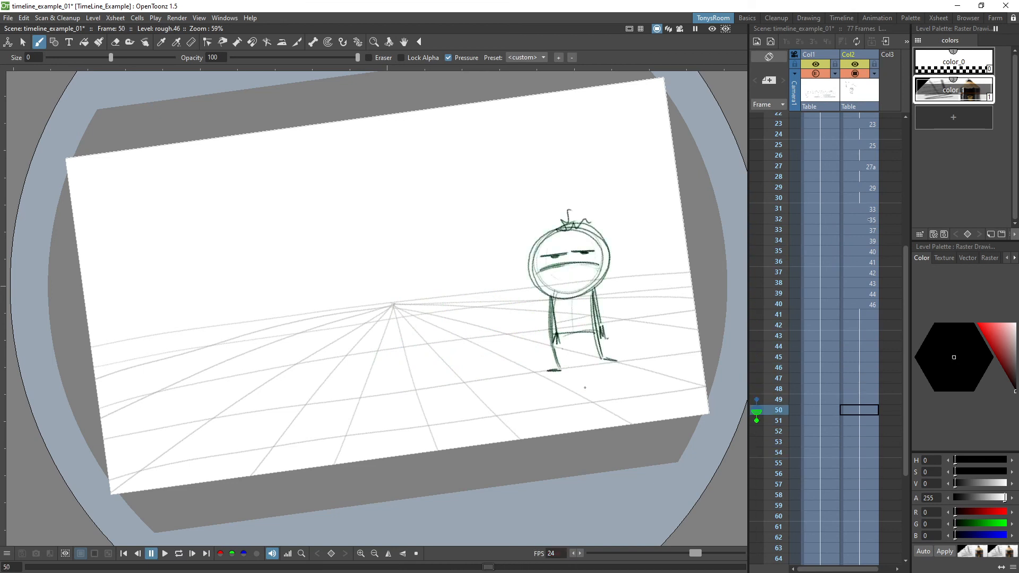
pyautogui.press('Up')
pyautogui.press('Up')
pyautogui.press('Up')
pyautogui.press('Up')
pyautogui.press('Up')
pyautogui.press('Up')
pyautogui.press('Up')
pyautogui.press('Up')
pyautogui.press('Up')
pyautogui.press('Up')
pyautogui.press('Up')
pyautogui.press('Up')
pyautogui.press('Up')
pyautogui.press('Up')
pyautogui.press('Up')
pyautogui.press('Up')
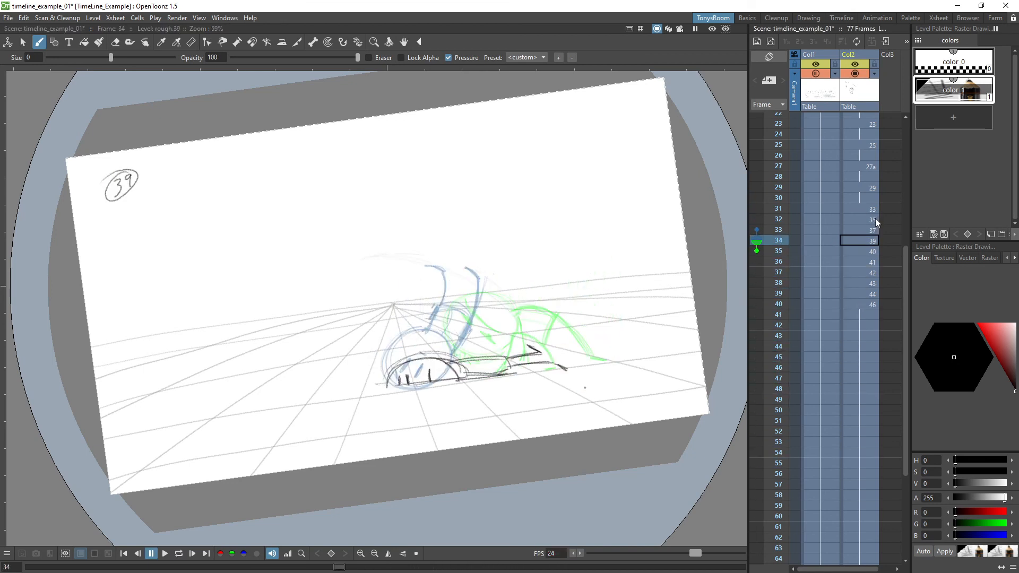
# Step: Hold drawings 41, 42, 43 and 44 for two frames each and play back the new timing
pyautogui.press('Down')
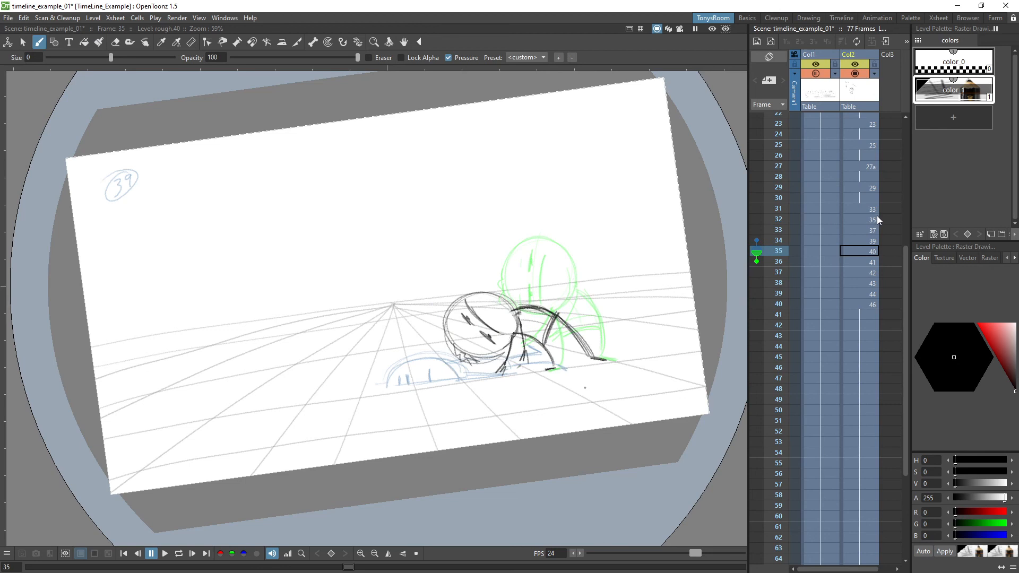
pyautogui.press('Down')
pyautogui.press("'")
pyautogui.press('Down')
pyautogui.press('Down')
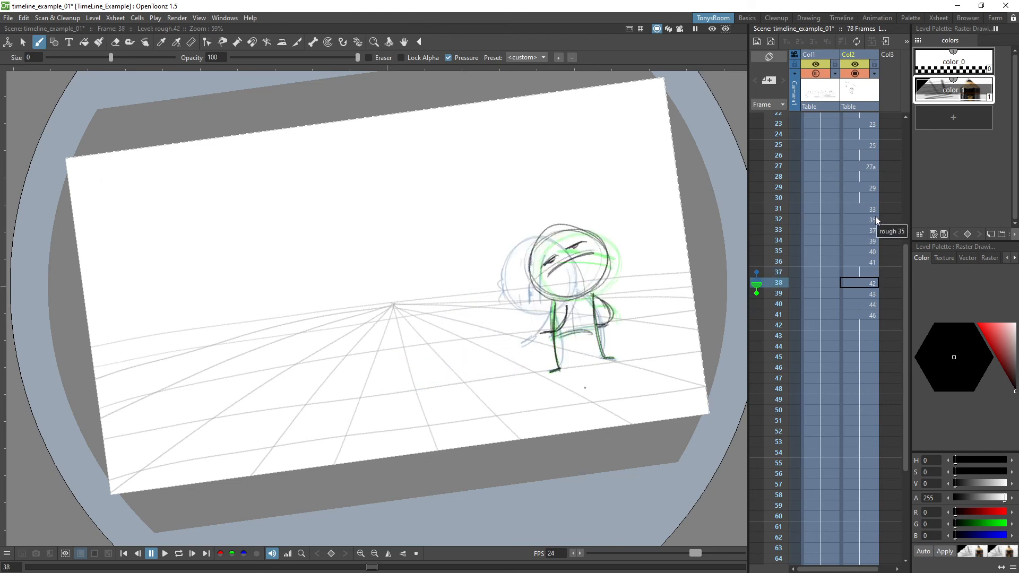
pyautogui.press("'")
pyautogui.press('Down')
pyautogui.press("'")
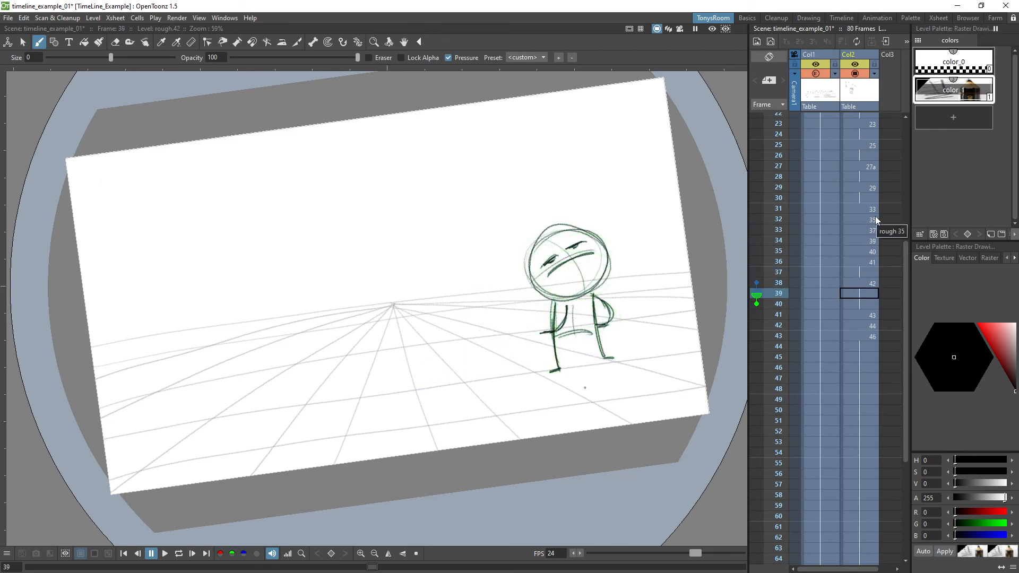
pyautogui.press(';')
pyautogui.press('Down')
pyautogui.press("'")
pyautogui.press('Down')
pyautogui.press('Down')
pyautogui.press("'")
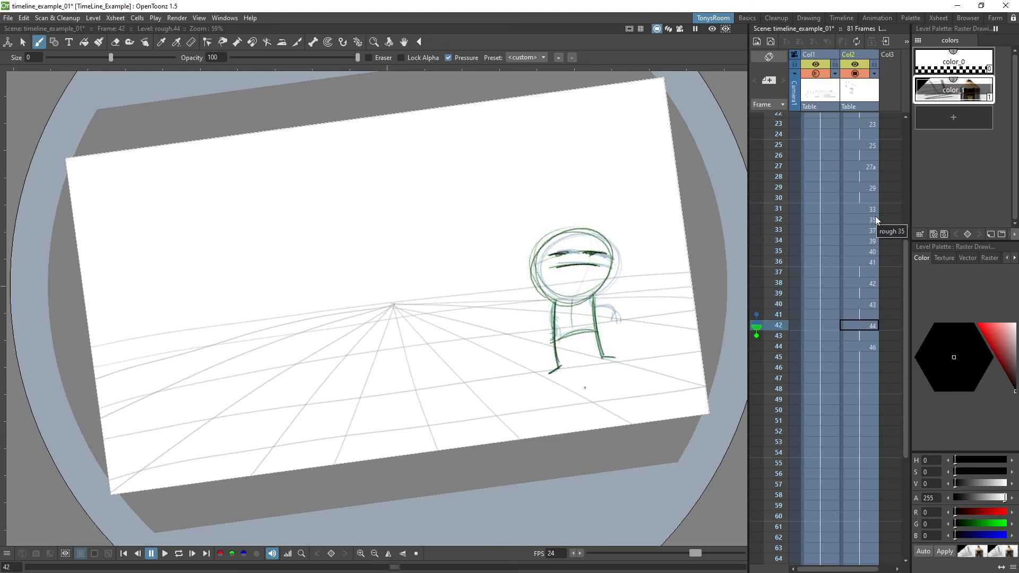
pyautogui.press('p')
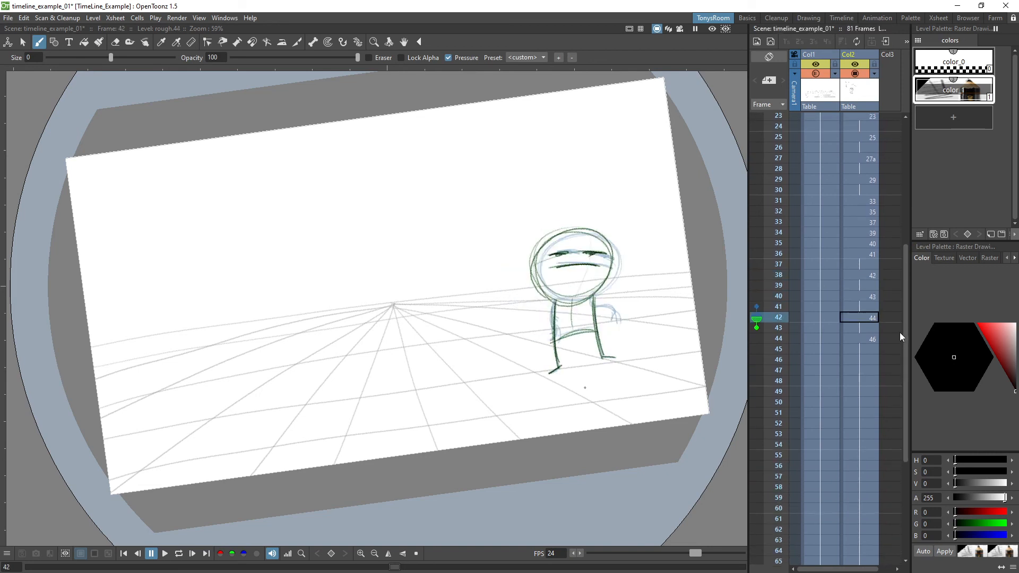
# Step: Draw both arms and hands on drawing 44, checking them against drawing 43 and the final standing pose
pyautogui.moveTo(590, 309)
pyautogui.mouseDown()
pyautogui.moveTo(596, 322)
pyautogui.moveTo(615, 320)
pyautogui.mouseUp()
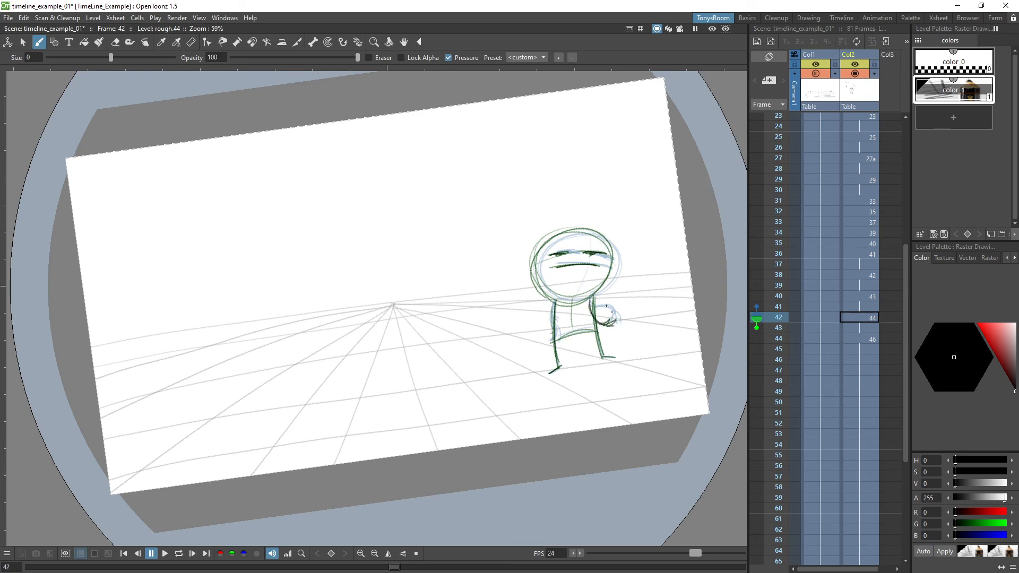
pyautogui.press(',')
pyautogui.press('.')
pyautogui.moveTo(557, 301); pyautogui.dragTo(561, 341)
pyautogui.moveTo(558, 333); pyautogui.dragTo(564, 338)
pyautogui.press('.')
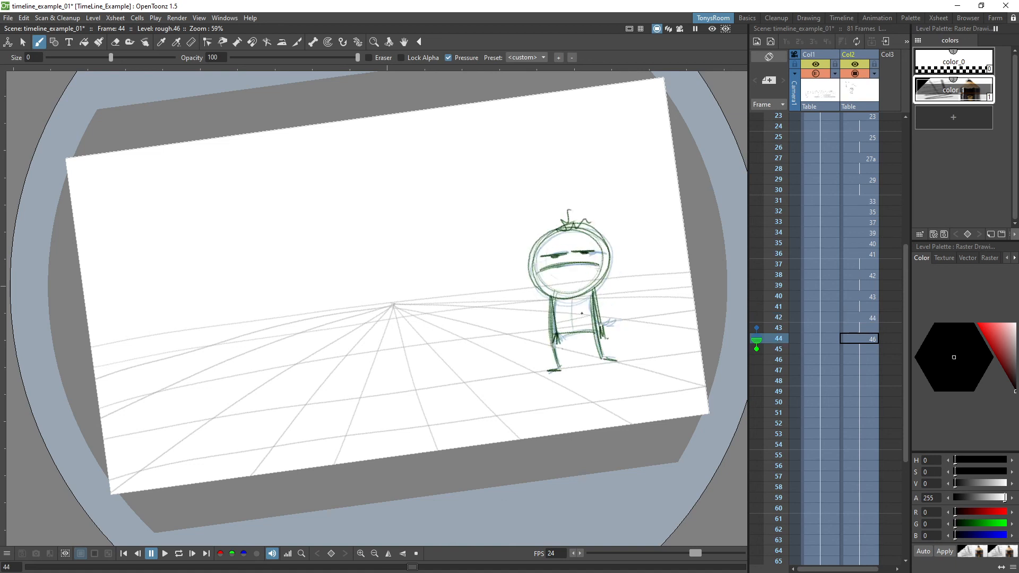
# Step: Extend drawing 44 by two frames and create drawing 45 at frame 44
pyautogui.press(',')
pyautogui.press("'")
pyautogui.press("'")
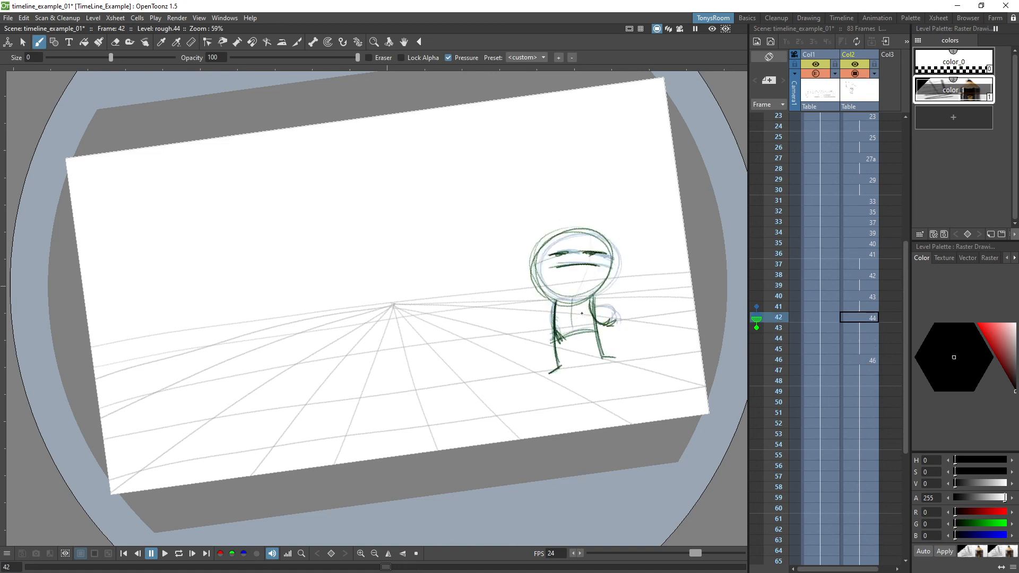
pyautogui.press('.')
pyautogui.click(638, 322)
# Step: Draw both legs and the body's lower edge on drawing 45, moving the forward onion skin marker to frame 46
pyautogui.moveTo(557, 302); pyautogui.dragTo(558, 361)
pyautogui.moveTo(557, 306); pyautogui.dragTo(560, 366)
pyautogui.moveTo(560, 365); pyautogui.dragTo(598, 332)
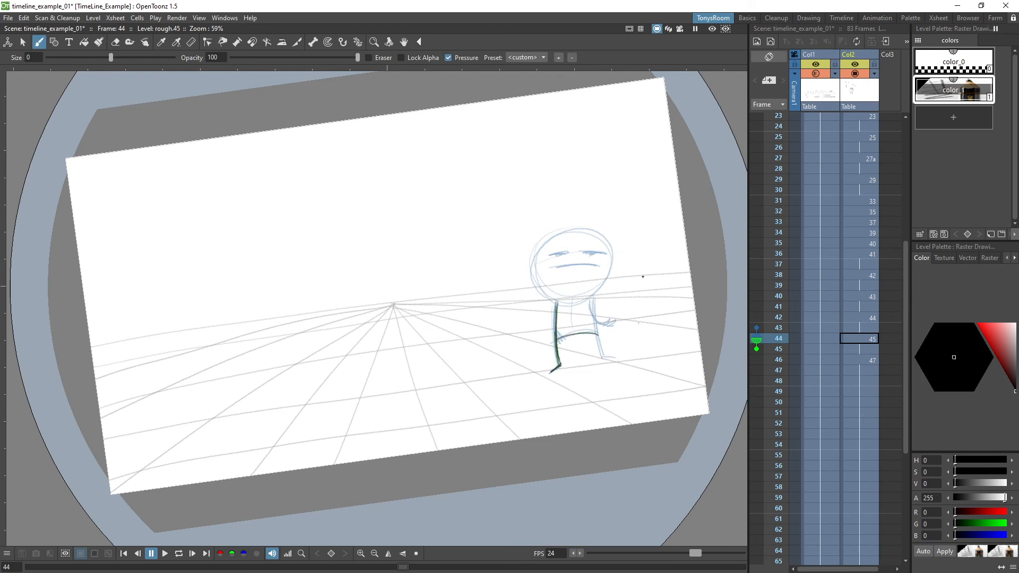
pyautogui.moveTo(757, 349); pyautogui.dragTo(757, 359)
pyautogui.moveTo(593, 301); pyautogui.dragTo(602, 353)
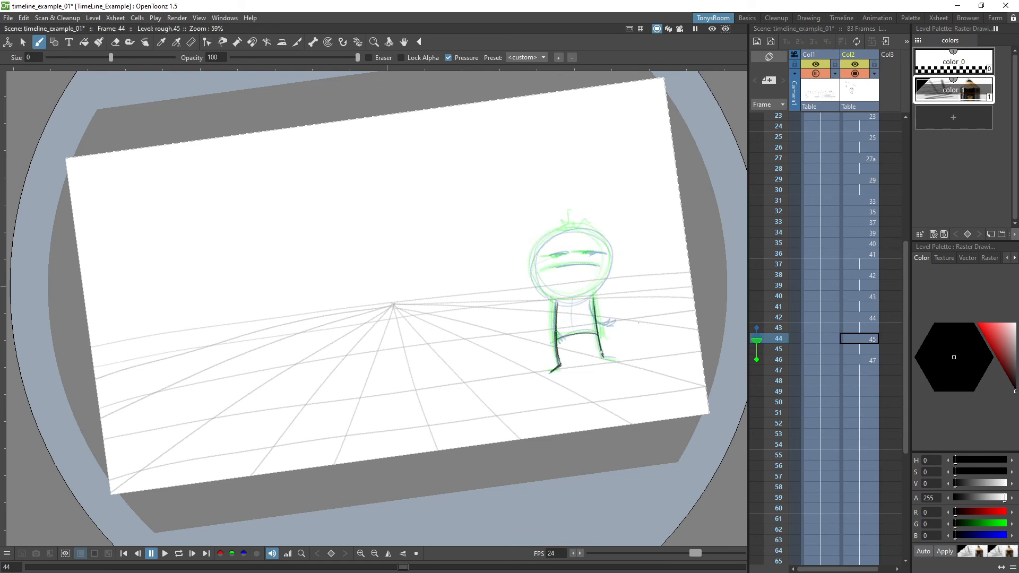
# Step: Draw the body centre line, mouth, eyes and head on drawing 45, with the onion skin of frame 43 turned off
pyautogui.moveTo(576, 301); pyautogui.dragTo(579, 333)
pyautogui.moveTo(548, 270); pyautogui.dragTo(594, 266)
pyautogui.click(757, 327)
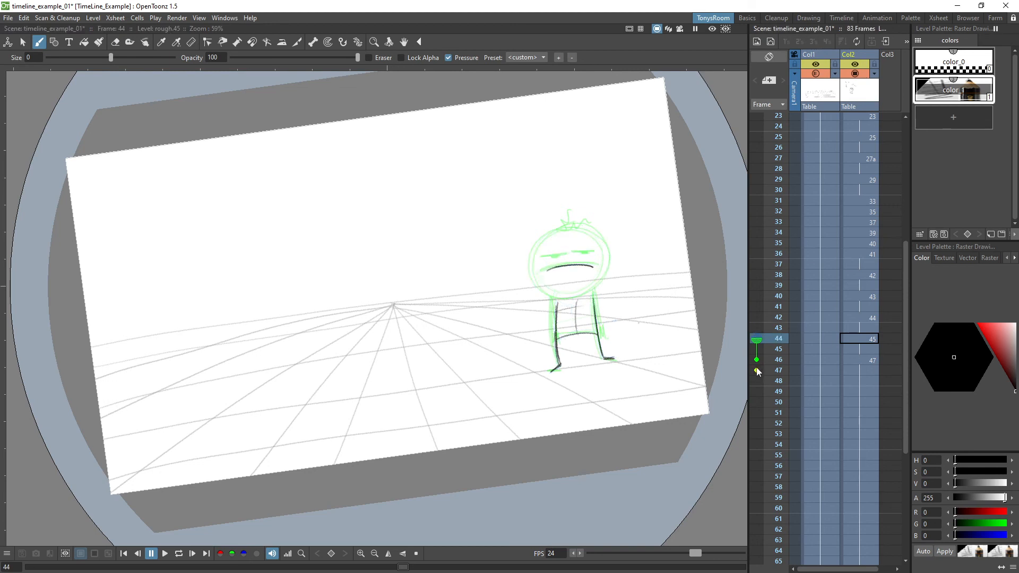
pyautogui.moveTo(544, 258); pyautogui.dragTo(595, 250)
pyautogui.moveTo(536, 238)
pyautogui.mouseDown()
pyautogui.moveTo(530, 269)
pyautogui.moveTo(551, 296)
pyautogui.moveTo(597, 292)
pyautogui.moveTo(609, 258)
pyautogui.moveTo(606, 275)
pyautogui.moveTo(587, 234)
pyautogui.moveTo(552, 296)
pyautogui.moveTo(556, 349)
pyautogui.mouseUp()
# Step: Reinforce the leg and body side lines on drawing 45 and flip to the previous drawing to compare
pyautogui.moveTo(555, 311); pyautogui.dragTo(558, 368)
pyautogui.moveTo(595, 301)
pyautogui.mouseDown()
pyautogui.moveTo(602, 350)
pyautogui.moveTo(598, 336)
pyautogui.mouseUp()
pyautogui.moveTo(555, 306); pyautogui.dragTo(558, 363)
pyautogui.press(',')
pyautogui.press('.')
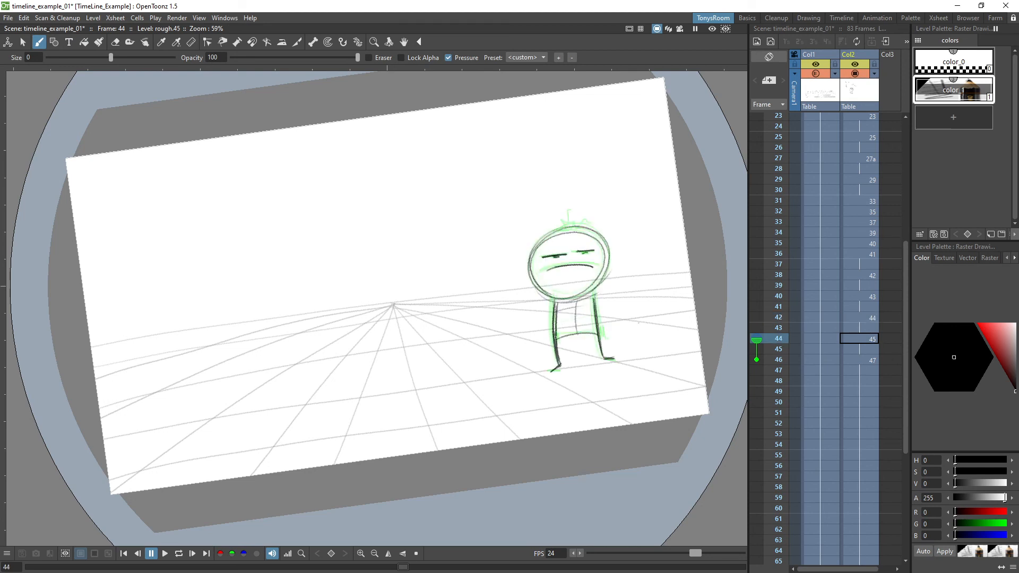
# Step: Draw both arms and hands on drawing 45, flipping through the preceding drawings to compare
pyautogui.moveTo(554, 334); pyautogui.dragTo(560, 342)
pyautogui.moveTo(555, 306)
pyautogui.mouseDown()
pyautogui.moveTo(552, 342)
pyautogui.moveTo(592, 342)
pyautogui.mouseUp()
pyautogui.press(',')
pyautogui.press(',')
pyautogui.press('.')
pyautogui.press('.')
pyautogui.moveTo(594, 301)
pyautogui.mouseDown()
pyautogui.moveTo(597, 332)
pyautogui.moveTo(598, 321)
pyautogui.mouseUp()
# Step: Play the animation back in a loop and save the scene
pyautogui.press('.')
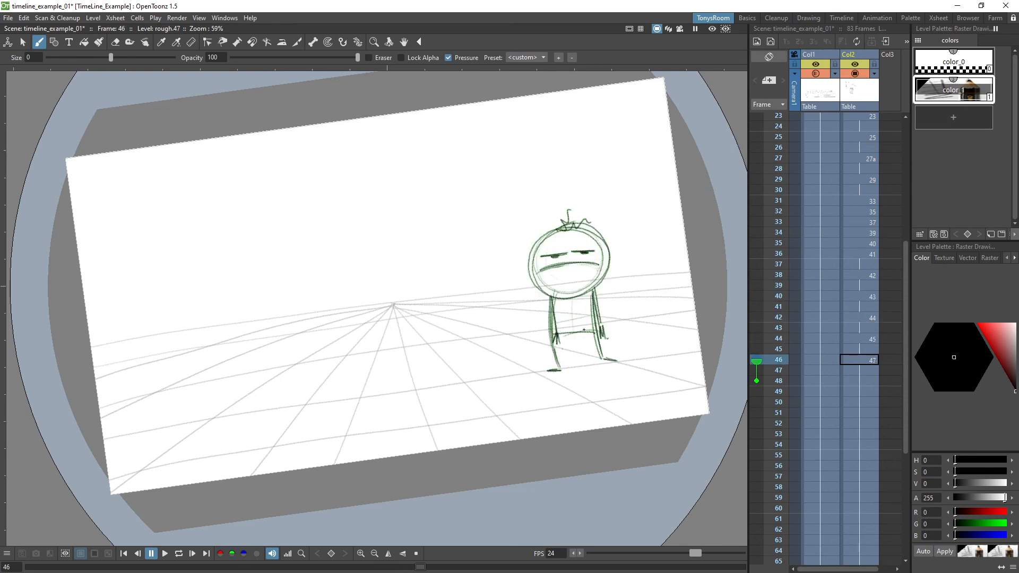
pyautogui.press('p')
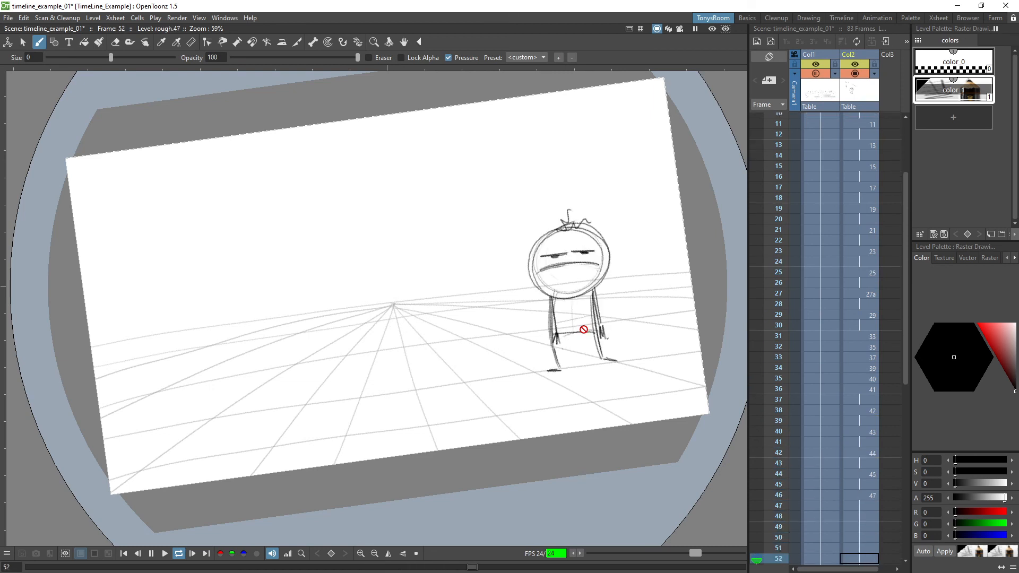
pyautogui.hotkey('ctrl', 's')
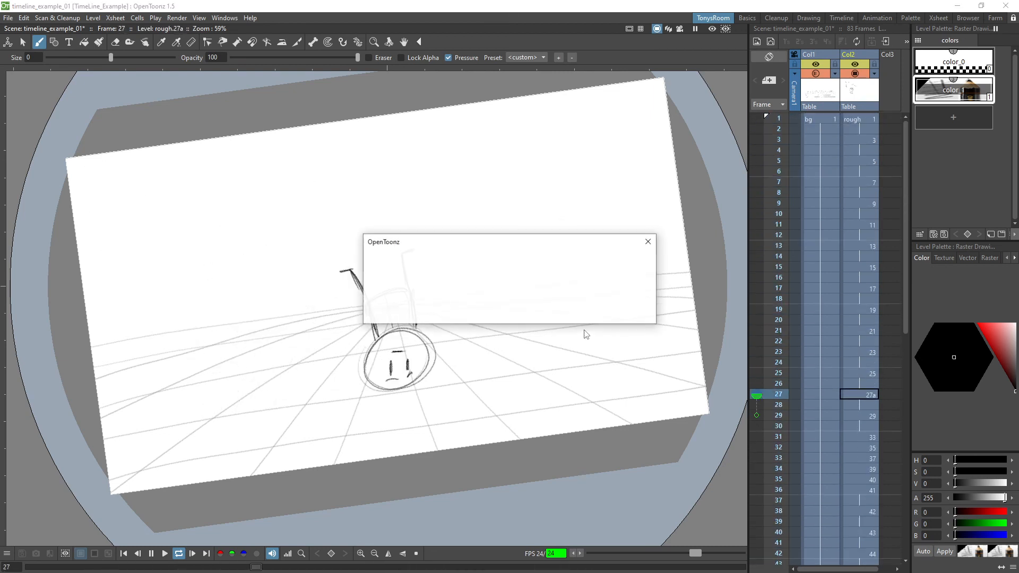
# Step: Extend drawing 45 by two frames and create drawing 46 at frame 46
pyautogui.click(874, 419)
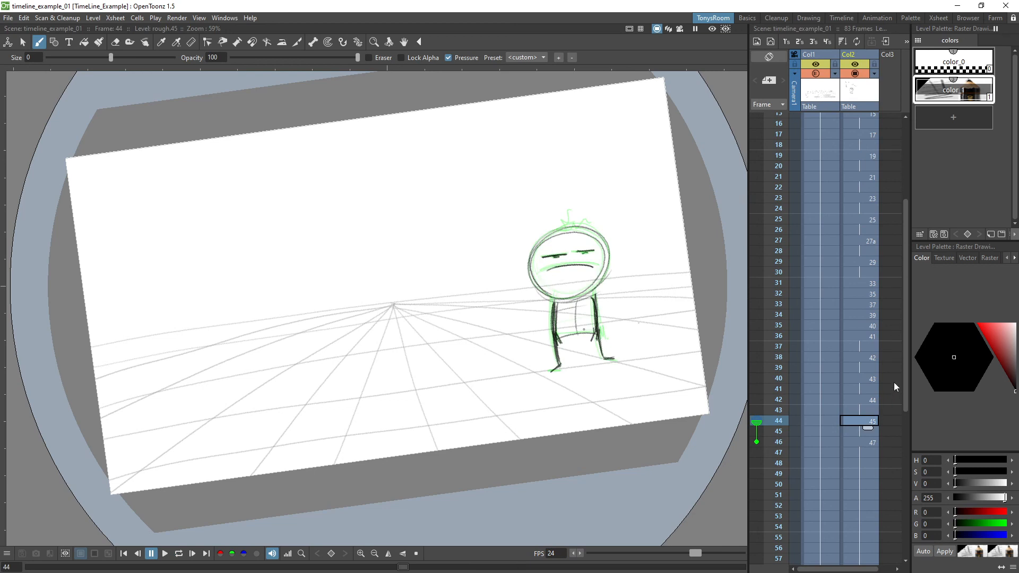
pyautogui.hotkey('ctrl', 'v')
pyautogui.hotkey('ctrl', 'v')
pyautogui.press('Down')
pyautogui.press('Down')
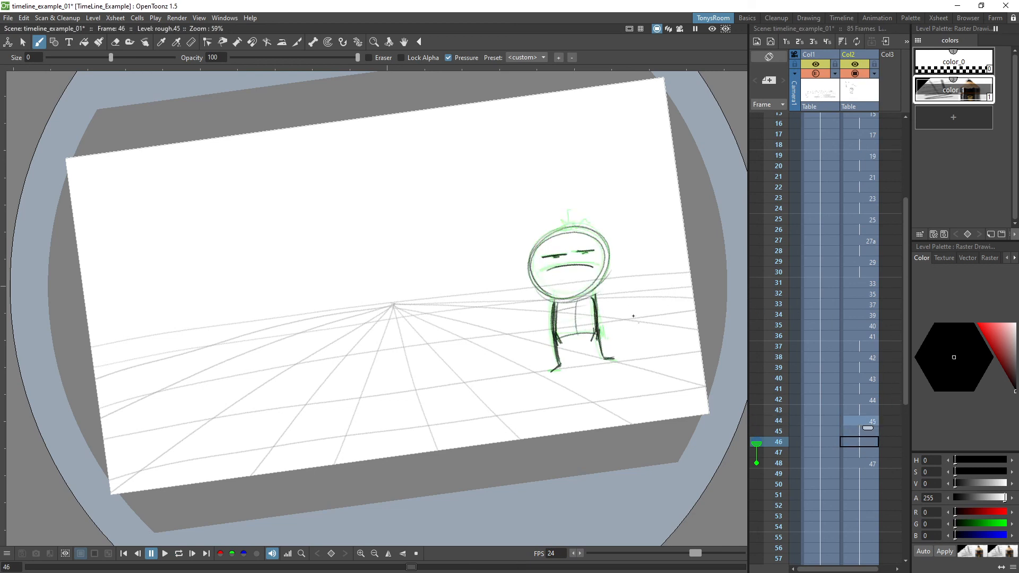
pyautogui.hotkey('alt', 'd')
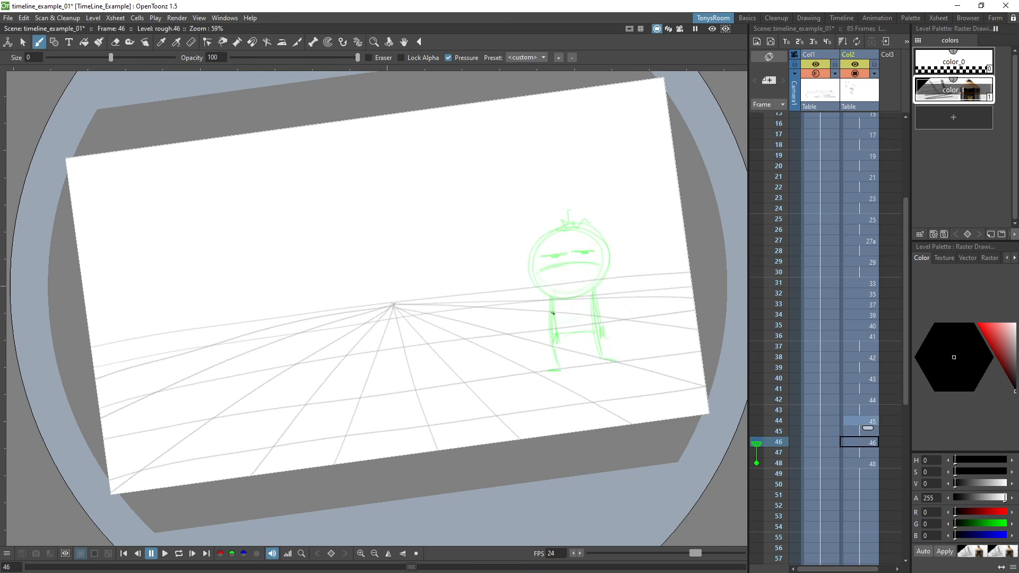
# Step: Draw both legs, the body's lower edge and the near arm on drawing 46 over the green onion skin
pyautogui.moveTo(552, 299); pyautogui.dragTo(559, 368)
pyautogui.moveTo(553, 298)
pyautogui.mouseDown()
pyautogui.moveTo(559, 347)
pyautogui.moveTo(560, 335)
pyautogui.moveTo(602, 332)
pyautogui.mouseUp()
pyautogui.moveTo(592, 296); pyautogui.dragTo(605, 356)
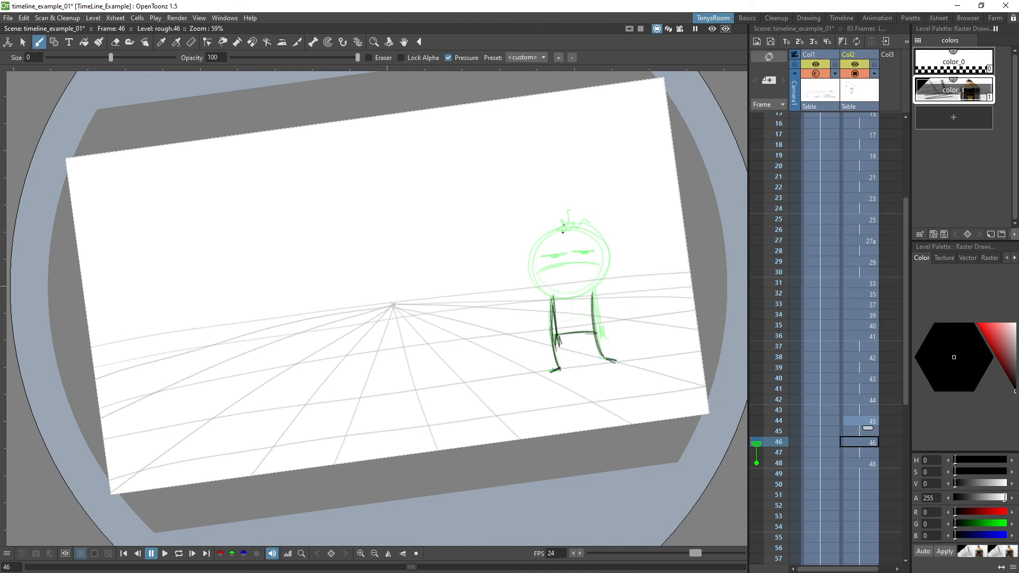
# Step: Draw the head, half-closed eyes, hair tuft and frowning mouth on drawing 46, undoing and redoing the misplaced strokes
pyautogui.moveTo(544, 256)
pyautogui.mouseDown()
pyautogui.moveTo(555, 258)
pyautogui.moveTo(571, 214)
pyautogui.moveTo(587, 219)
pyautogui.moveTo(528, 256)
pyautogui.moveTo(549, 293)
pyautogui.moveTo(573, 296)
pyautogui.mouseUp()
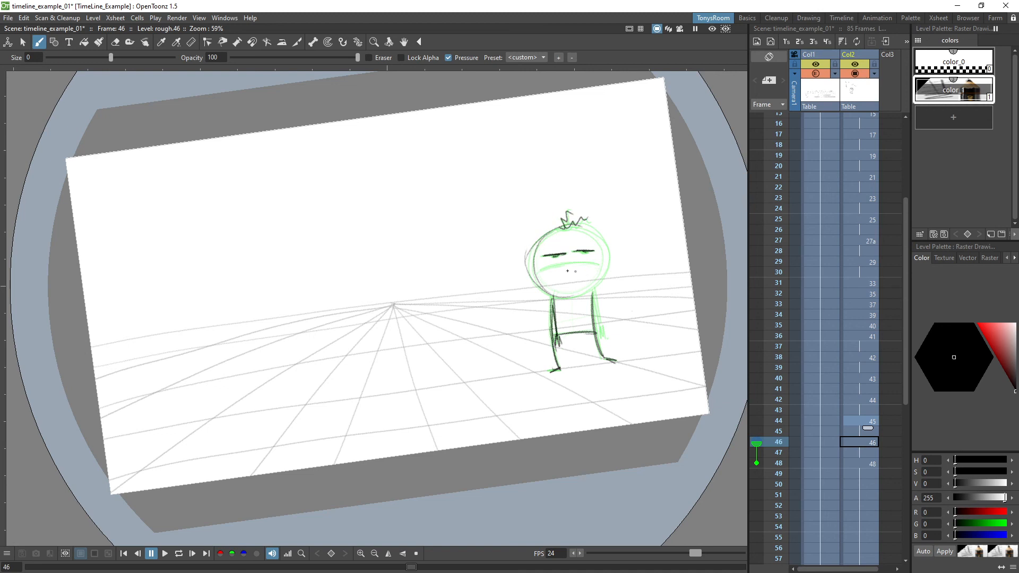
pyautogui.hotkey('ctrl', 'z')
pyautogui.hotkey('ctrl', 'z')
pyautogui.hotkey('ctrl', 'z')
pyautogui.hotkey('ctrl', 'z')
pyautogui.moveTo(533, 246)
pyautogui.mouseDown()
pyautogui.moveTo(609, 272)
pyautogui.moveTo(529, 263)
pyautogui.moveTo(602, 241)
pyautogui.moveTo(578, 294)
pyautogui.moveTo(573, 263)
pyautogui.moveTo(541, 272)
pyautogui.moveTo(600, 265)
pyautogui.mouseUp()
# Step: Compare drawing 46 with drawing 45 and add the remaining arm and hand beside the body on drawing 46
pyautogui.press(',')
pyautogui.press(',')
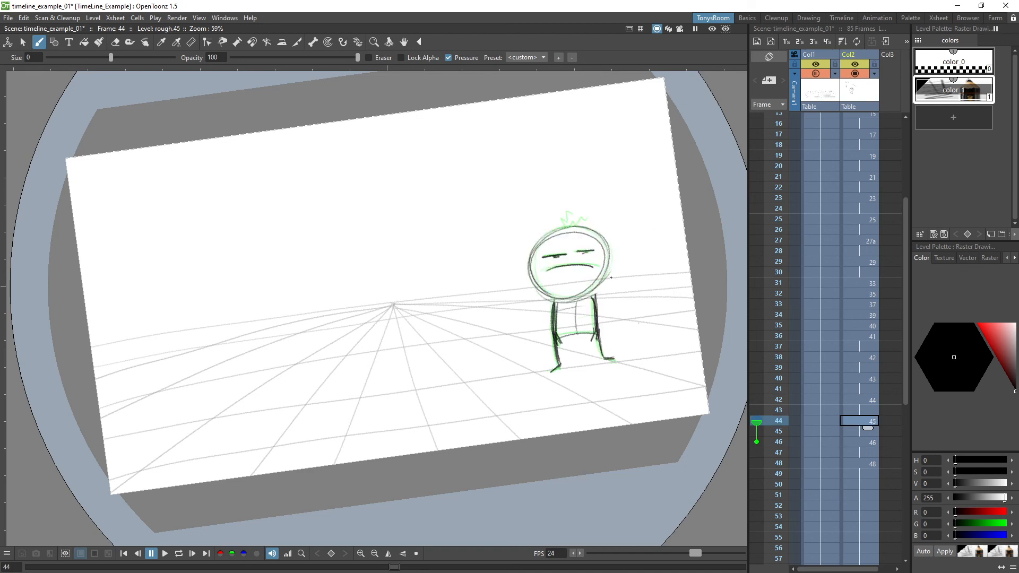
pyautogui.press('.')
pyautogui.press('.')
pyautogui.moveTo(594, 289); pyautogui.dragTo(605, 338)
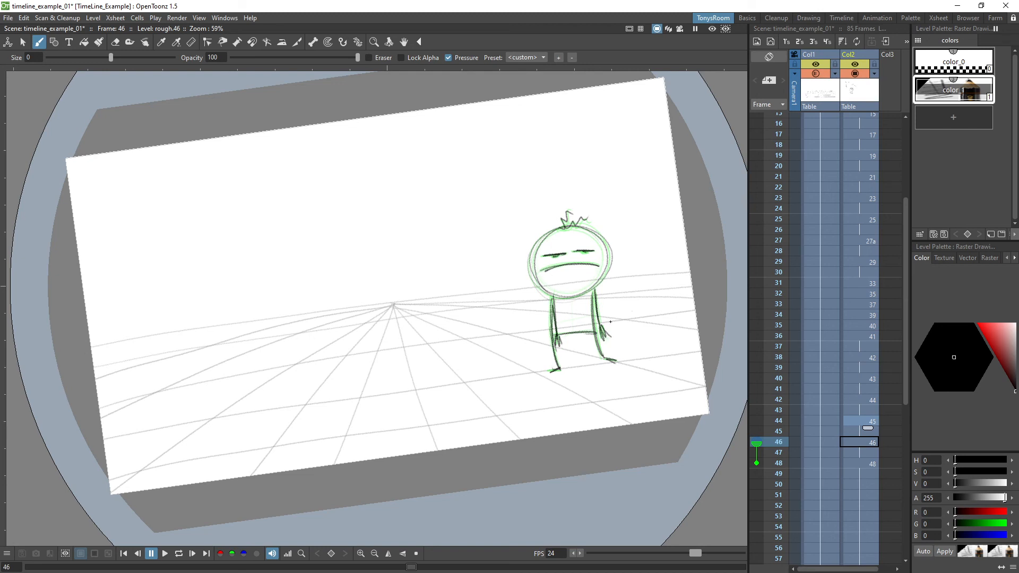
# Step: Loop the playback to check drawing 46 in motion
pyautogui.press('.')
pyautogui.press('.')
pyautogui.press('l')
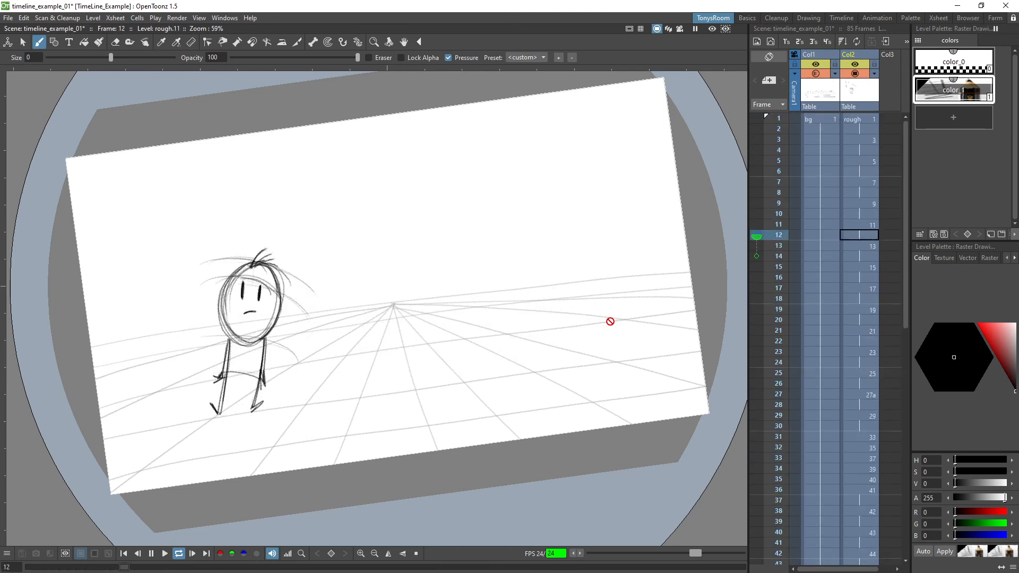
pyautogui.press('l')
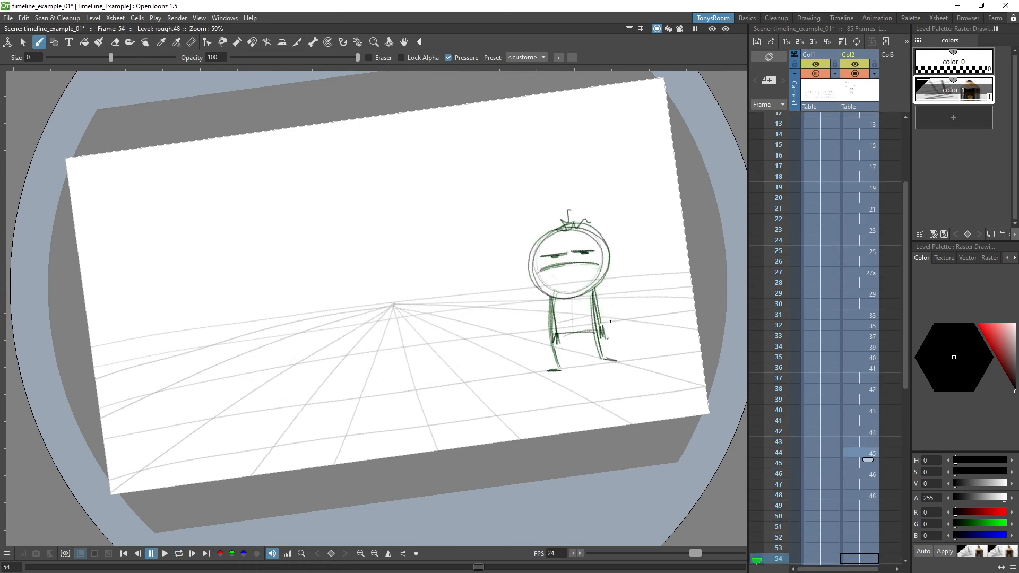
# Step: Flip back and forth between drawings 35 and 41 to examine the timing of the fall around drawing 39
pyautogui.press(',')
pyautogui.press(',')
pyautogui.press(',')
pyautogui.press(',')
pyautogui.press(',')
pyautogui.press(',')
pyautogui.press(',')
pyautogui.press(',')
pyautogui.press(',')
pyautogui.press('.')
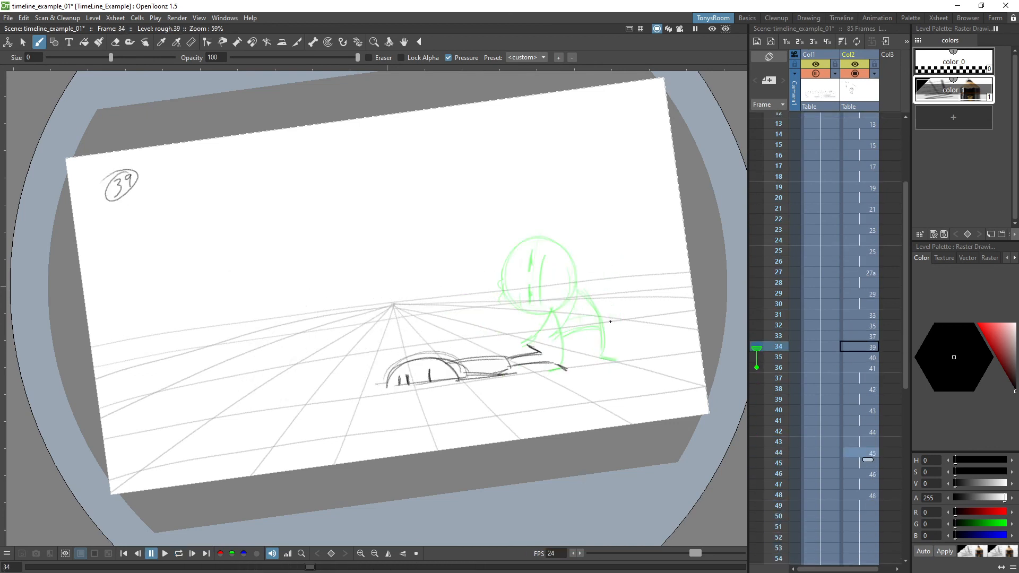
pyautogui.press(',')
pyautogui.press('.')
pyautogui.press(',')
pyautogui.press(',')
pyautogui.press('.')
pyautogui.press('.')
pyautogui.press('.')
pyautogui.press(',')
pyautogui.press(',')
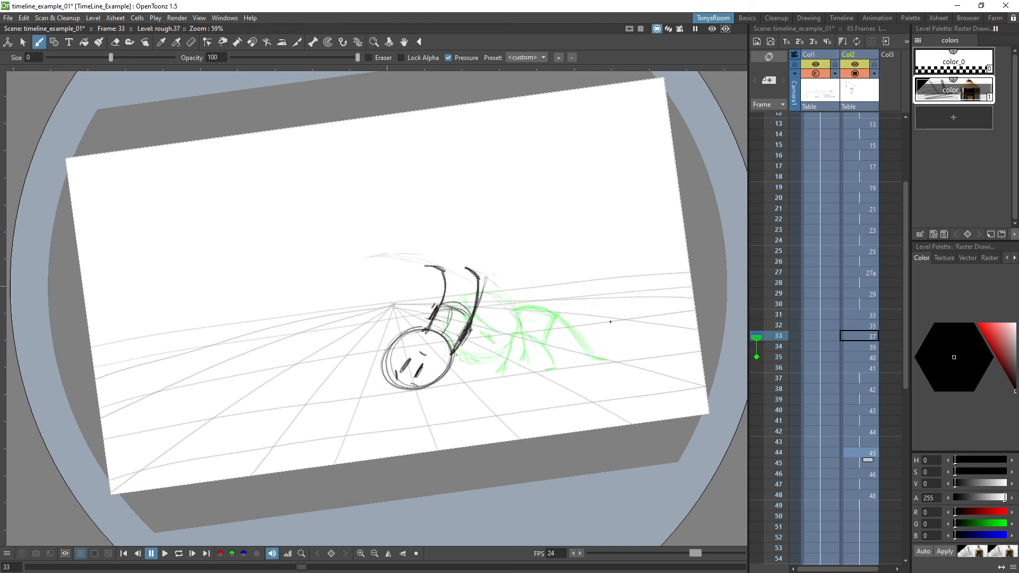
pyautogui.press(',')
pyautogui.press('.')
pyautogui.press('.')
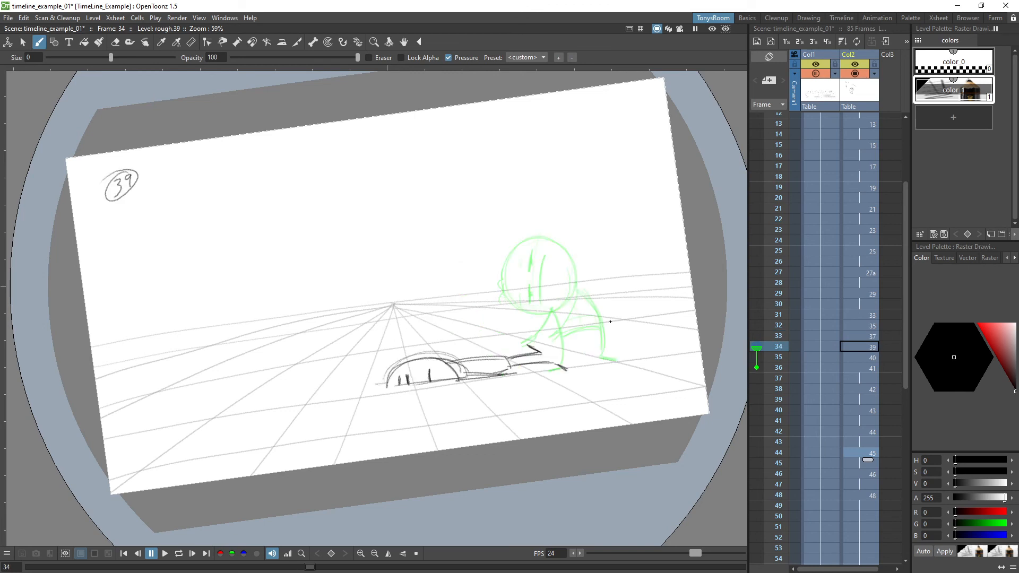
# Step: Extend the hold of drawing 39 by three frames and play the animation to judge the timing
pyautogui.press("'")
pyautogui.press("'")
pyautogui.press("'")
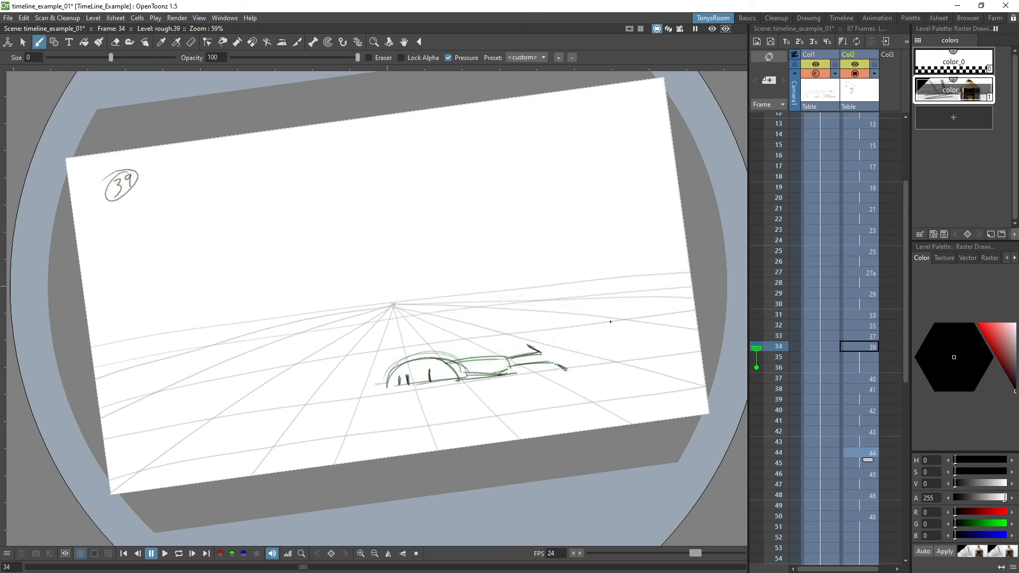
pyautogui.press(',')
pyautogui.press('l')
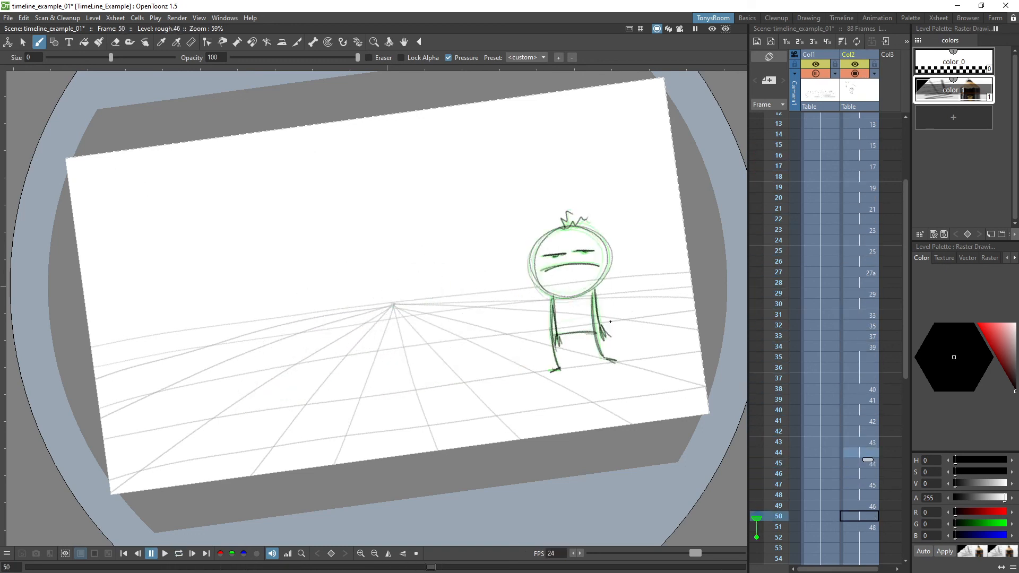
pyautogui.press('l')
# Step: Shorten the hold of drawing 39 by two frames and play the result
pyautogui.press(',')
pyautogui.press(',')
pyautogui.press(',')
pyautogui.press(';')
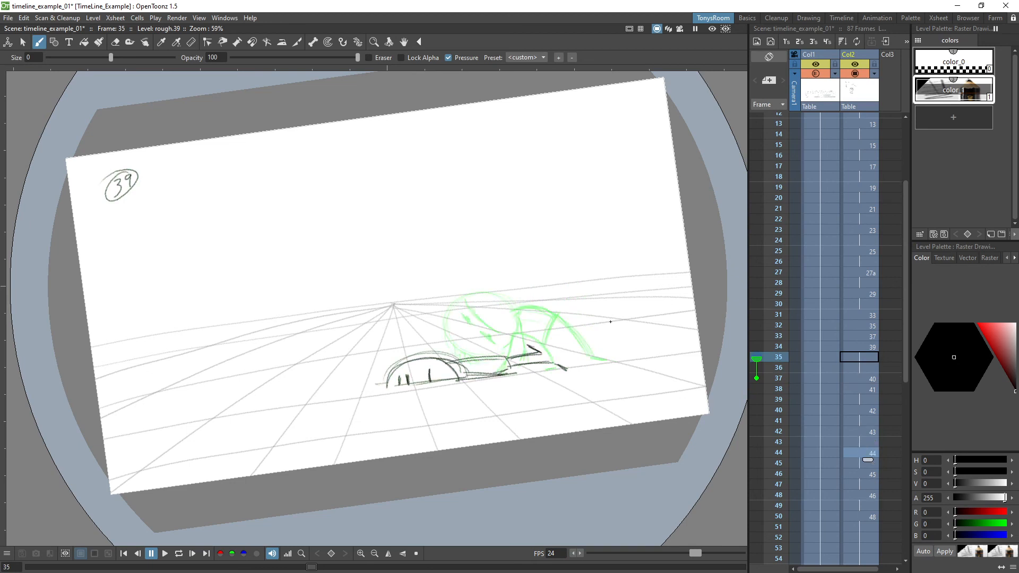
pyautogui.press(';')
pyautogui.press(',')
pyautogui.press('l')
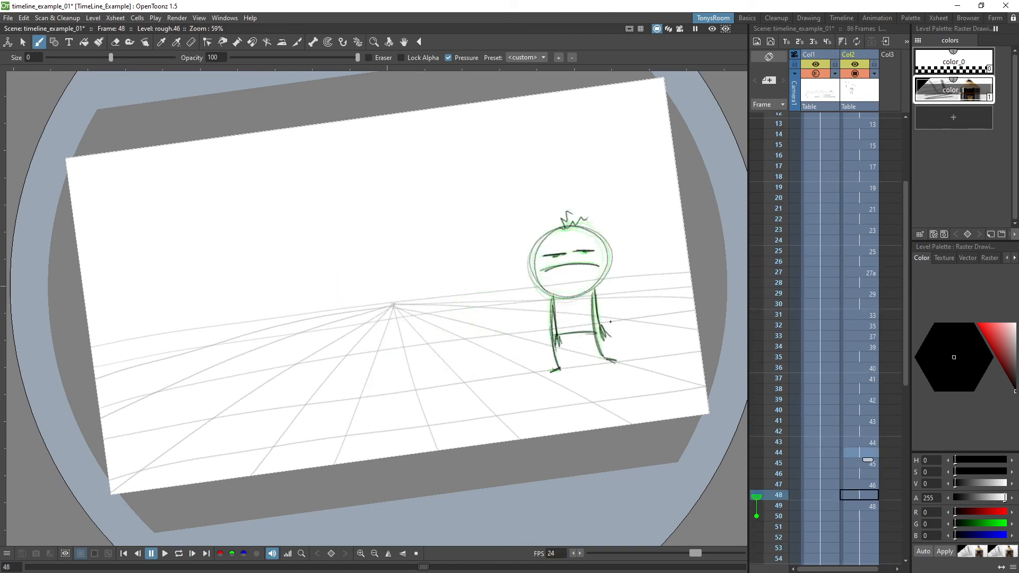
pyautogui.press('l')
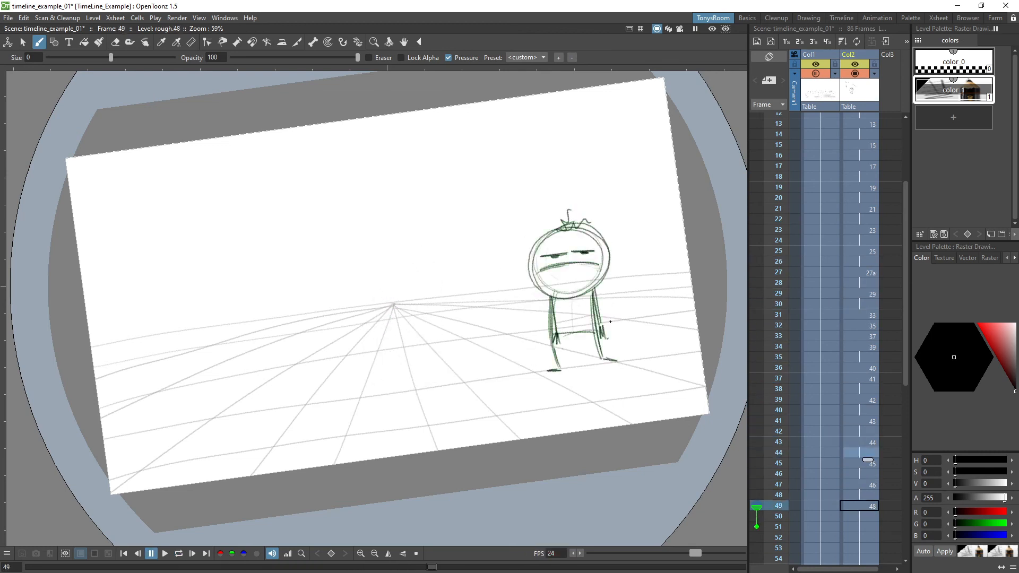
# Step: Flip back from drawing 48 through the preceding drawings and replay the whole animation to review the timing
pyautogui.press(',')
pyautogui.press(',')
pyautogui.press(',')
pyautogui.press(',')
pyautogui.press(',')
pyautogui.press(',')
pyautogui.press(',')
pyautogui.press(',')
pyautogui.press(',')
pyautogui.press(',')
pyautogui.press(',')
pyautogui.press(',')
pyautogui.press(',')
pyautogui.press(',')
pyautogui.press('l')
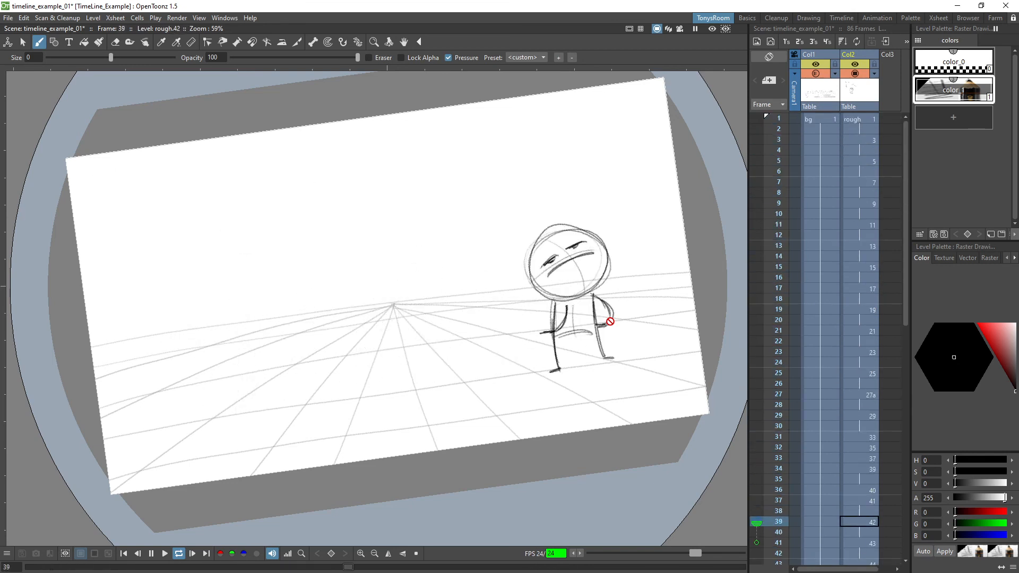
pyautogui.press('l')
# Step: Step back to drawing 25 and forward again to drawing 41 to examine the character's hair across the fall
pyautogui.press(',')
pyautogui.press(',')
pyautogui.press(',')
pyautogui.press(',')
pyautogui.press(',')
pyautogui.press(',')
pyautogui.press(',')
pyautogui.press(',')
pyautogui.press(',')
pyautogui.press(',')
pyautogui.press(',')
pyautogui.press(',')
pyautogui.press(',')
pyautogui.press(',')
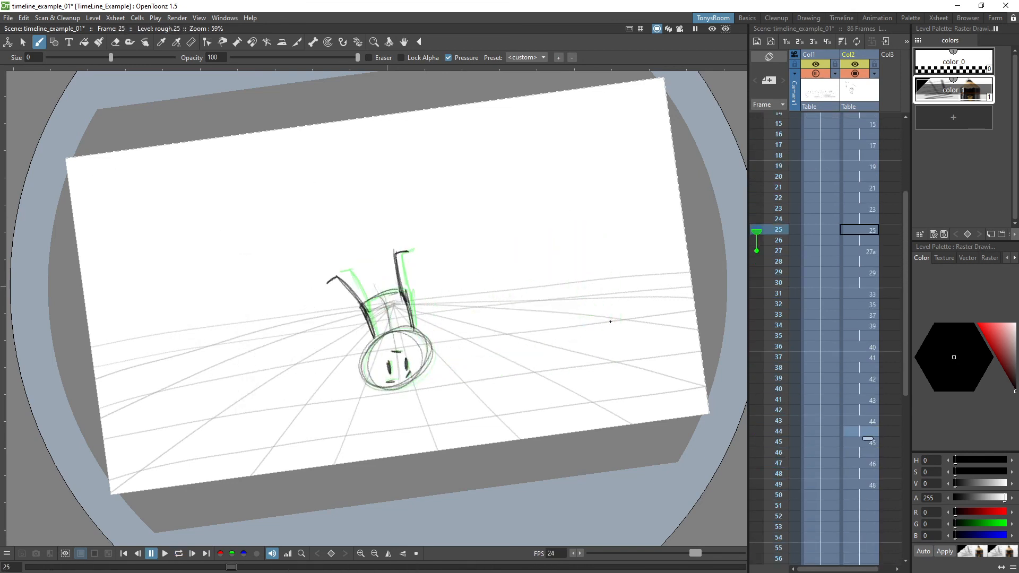
pyautogui.press('.')
pyautogui.press('.')
pyautogui.press('.')
pyautogui.press('.')
pyautogui.press('.')
pyautogui.press('.')
pyautogui.press('.')
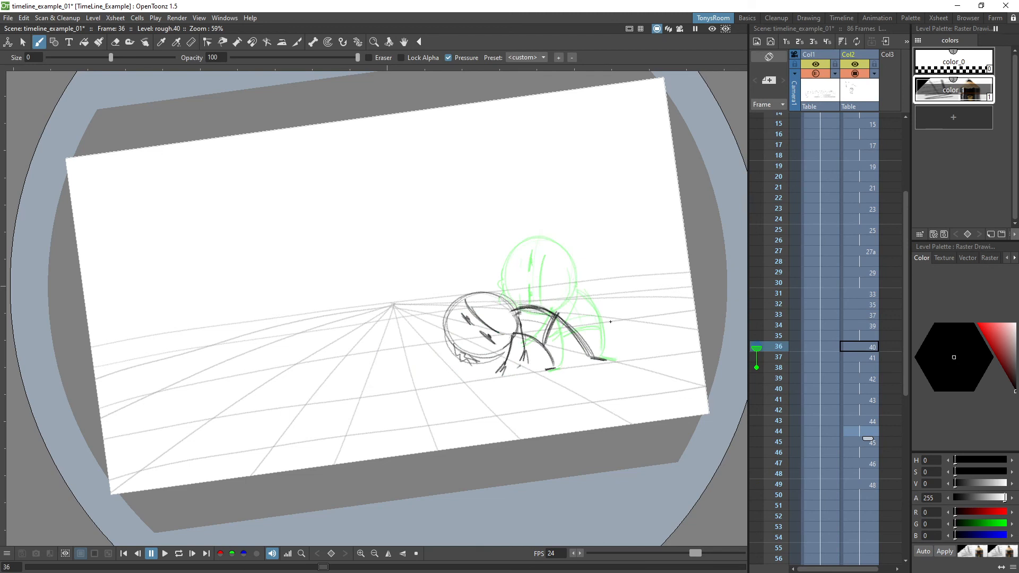
pyautogui.press('.')
pyautogui.press(',')
# Step: Erase the hair scribble under the head on drawing 40 and draw a new tuft at the head's lower edge
pyautogui.press('a')
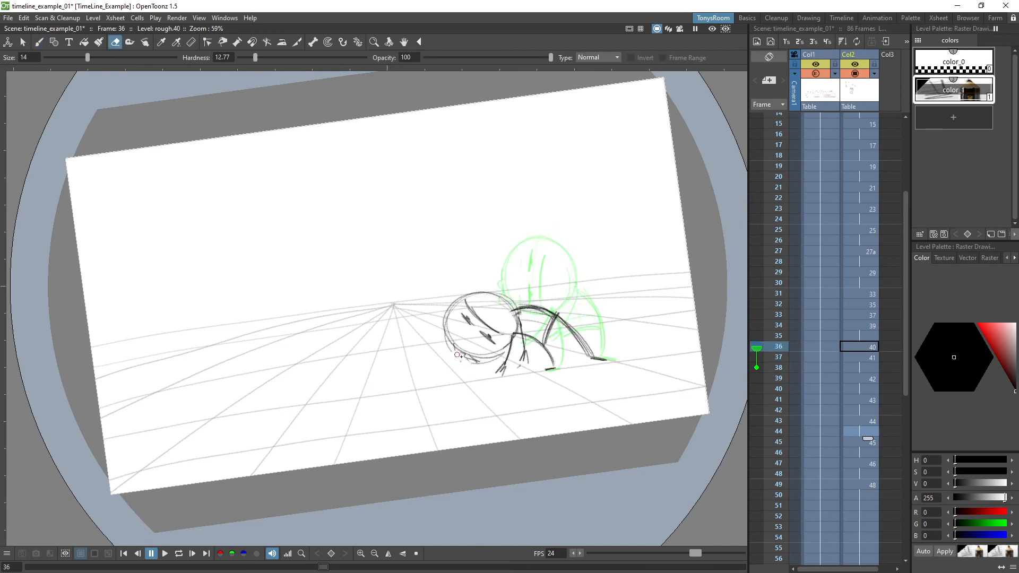
pyautogui.press('b')
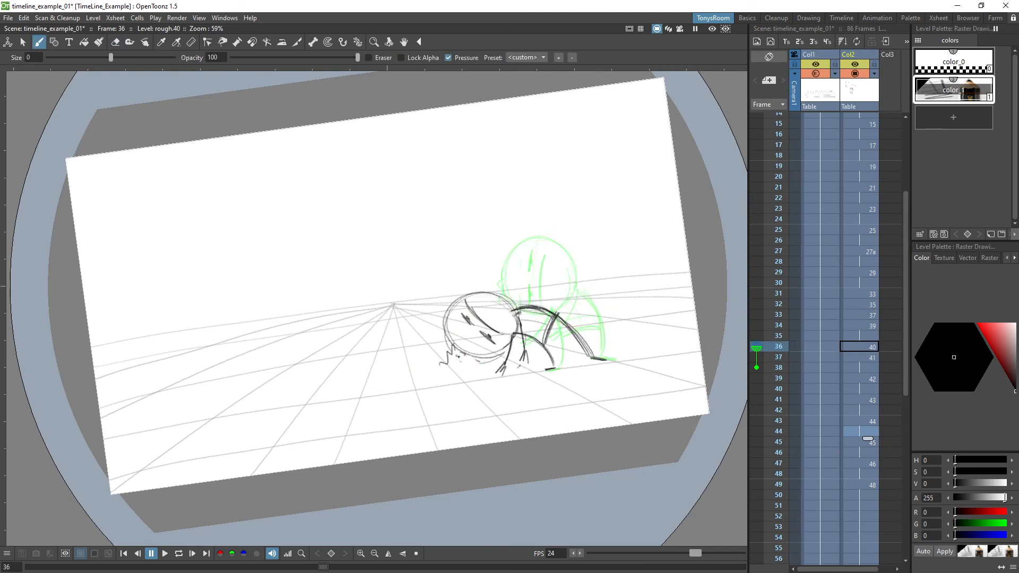
pyautogui.moveTo(448, 363); pyautogui.dragTo(452, 365)
# Step: Draw small hair tufts at the crown of the head on drawings 39 and 37
pyautogui.press(',')
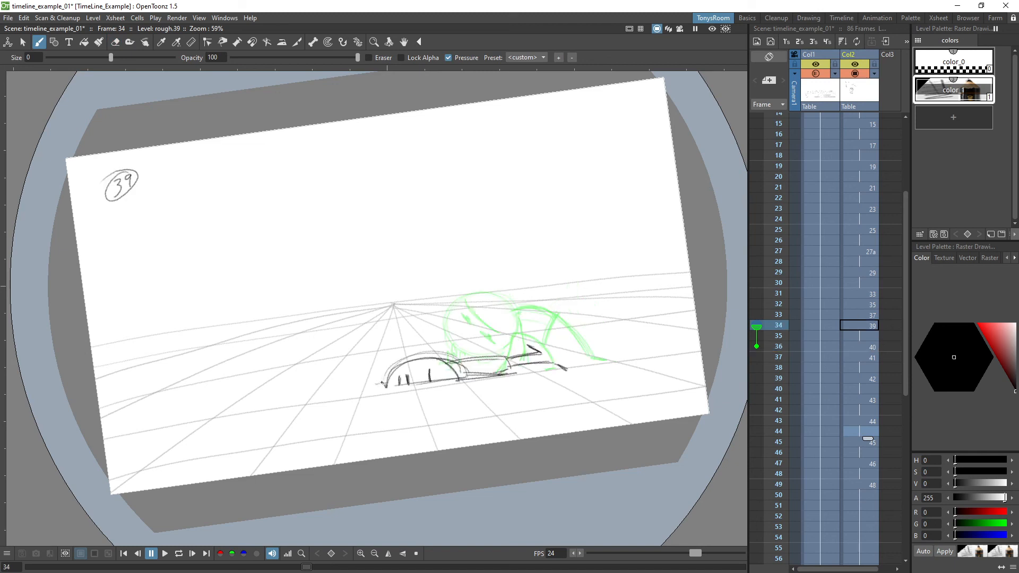
pyautogui.press(',')
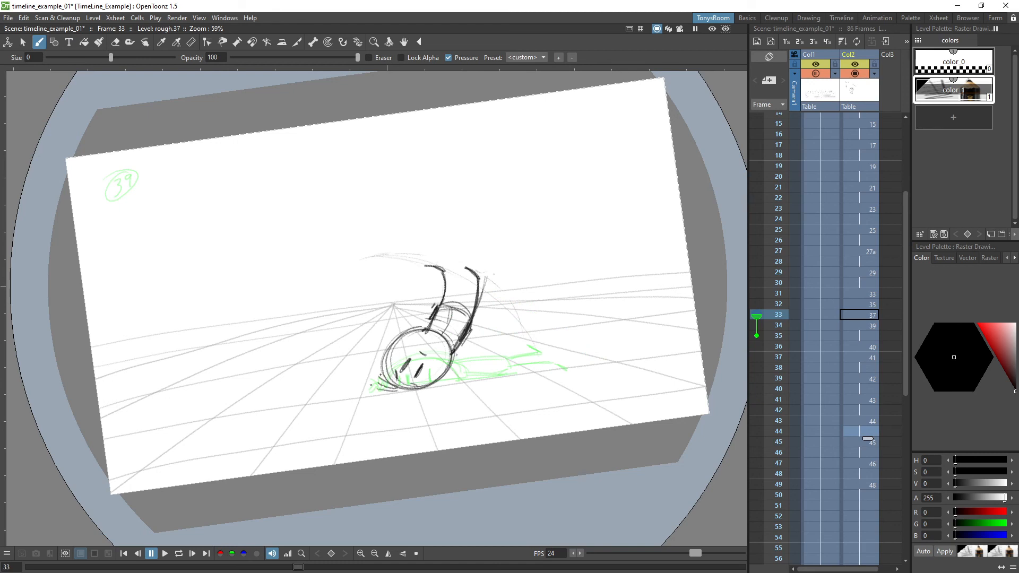
pyautogui.press('.')
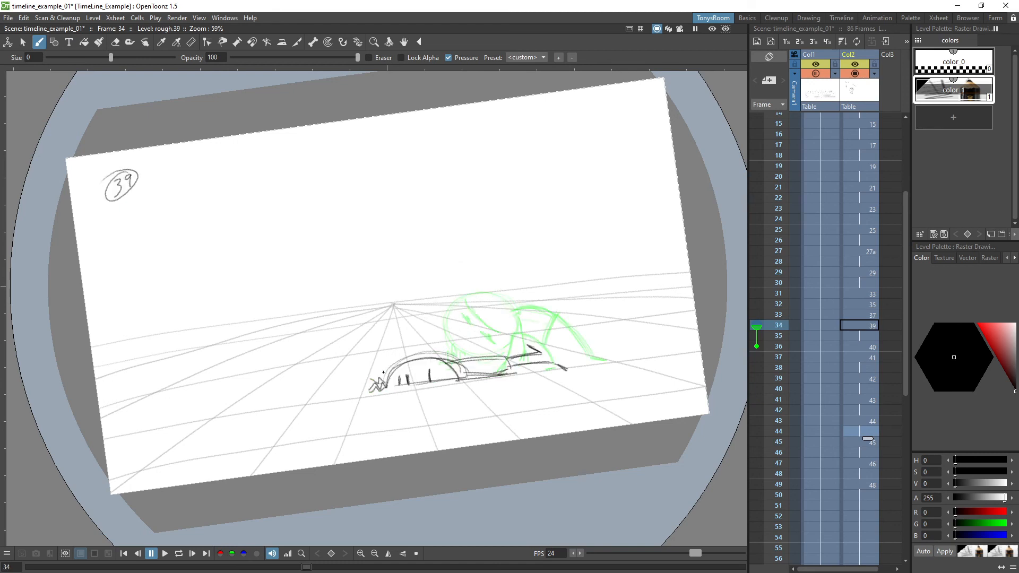
pyautogui.press('.')
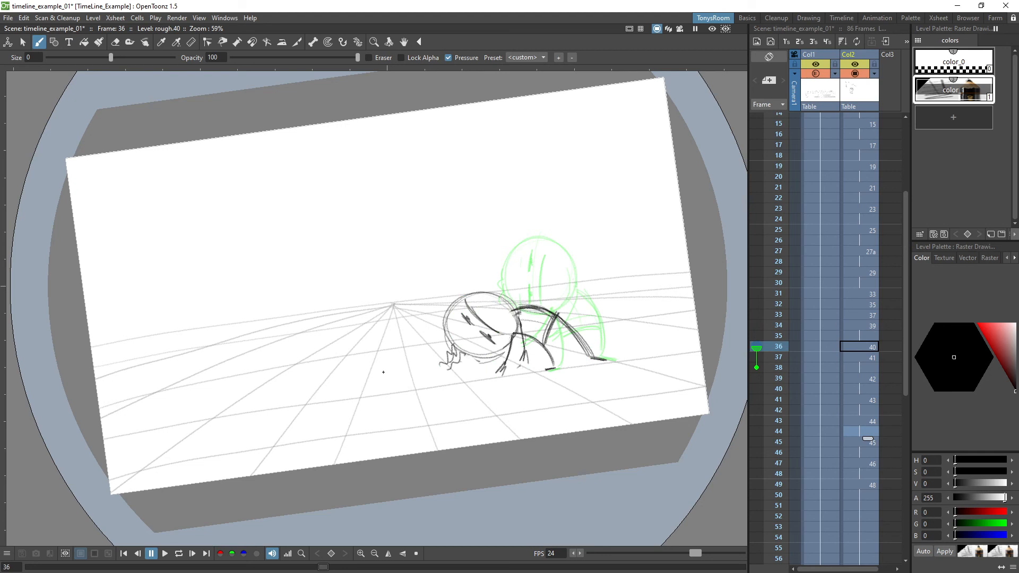
# Step: Compare drawing 40 with drawing 39, then erase its hair tuft and redraw it trailing down from the head
pyautogui.press(',')
pyautogui.press('.')
pyautogui.press('a')
pyautogui.moveTo(454, 362); pyautogui.dragTo(442, 374)
pyautogui.press('b')
pyautogui.moveTo(457, 350)
pyautogui.mouseDown()
pyautogui.moveTo(444, 374)
pyautogui.moveTo(435, 365)
pyautogui.moveTo(444, 374)
pyautogui.mouseUp()
# Step: Erase the old hair on drawing 41 and draw a new tuft at the side of the head
pyautogui.press('.')
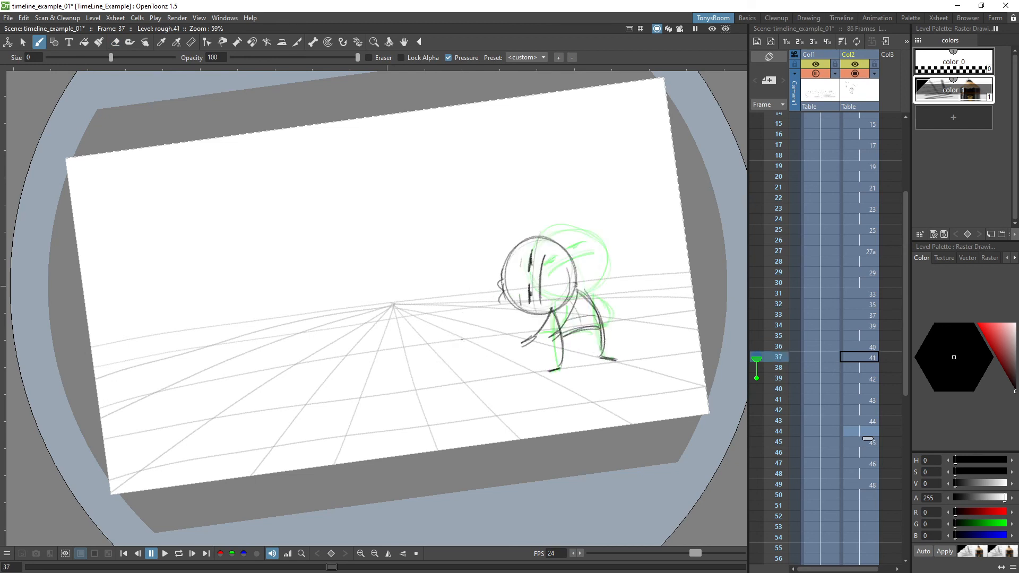
pyautogui.press('e')
pyautogui.press(',')
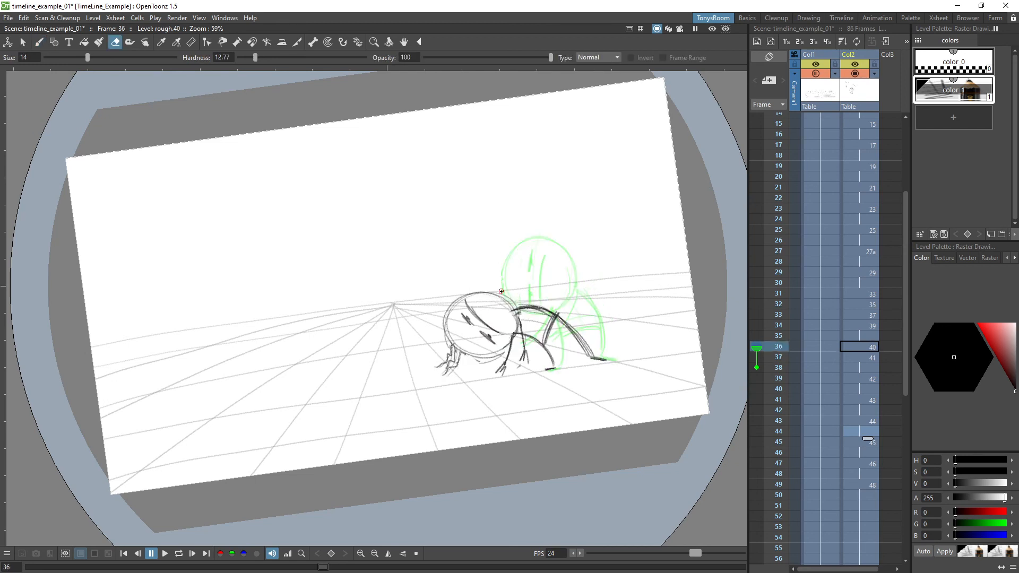
pyautogui.press('.')
pyautogui.press('b')
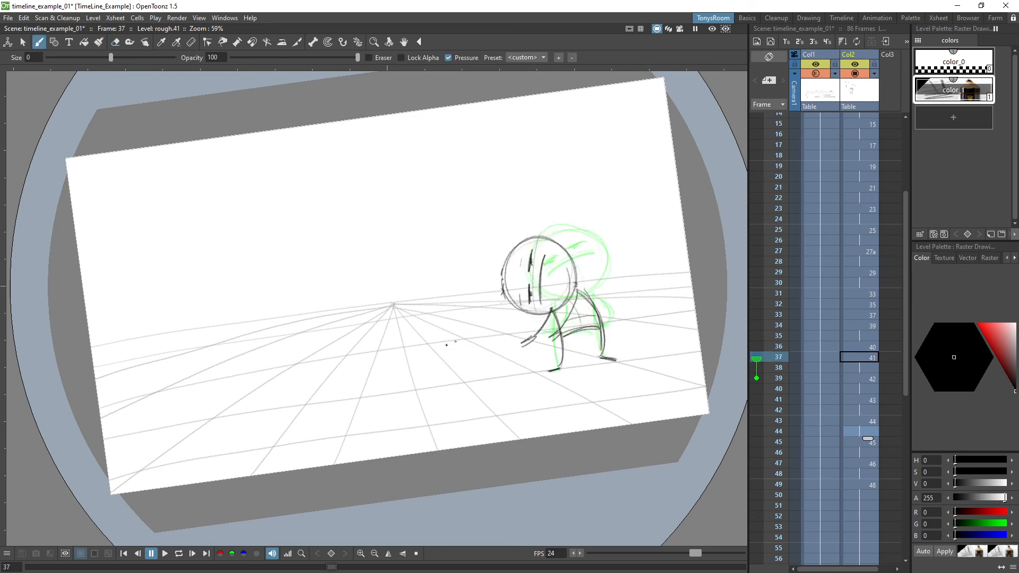
pyautogui.moveTo(494, 282); pyautogui.dragTo(497, 305)
# Step: Draw the hair tuft on top of the head on drawings 42, 43 and 44
pyautogui.press('.')
pyautogui.press('.')
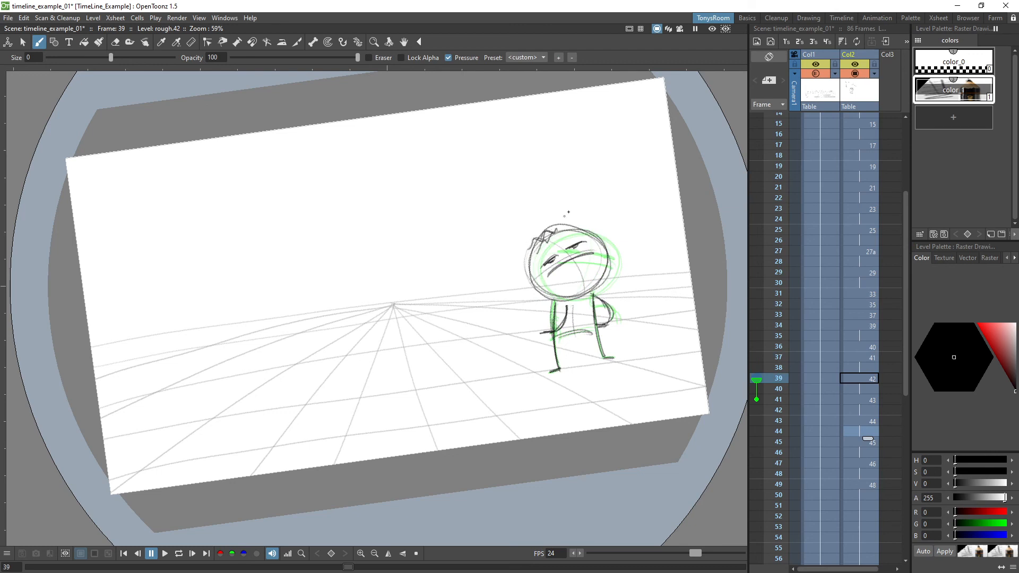
pyautogui.press('.')
pyautogui.press('.')
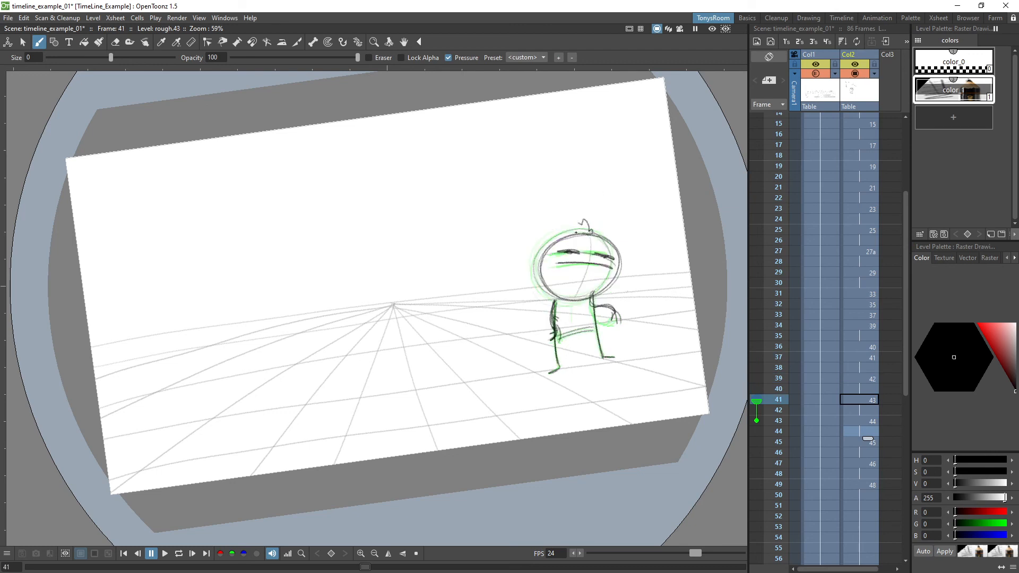
pyautogui.press('.')
pyautogui.press('.')
pyautogui.moveTo(570, 231); pyautogui.dragTo(590, 221)
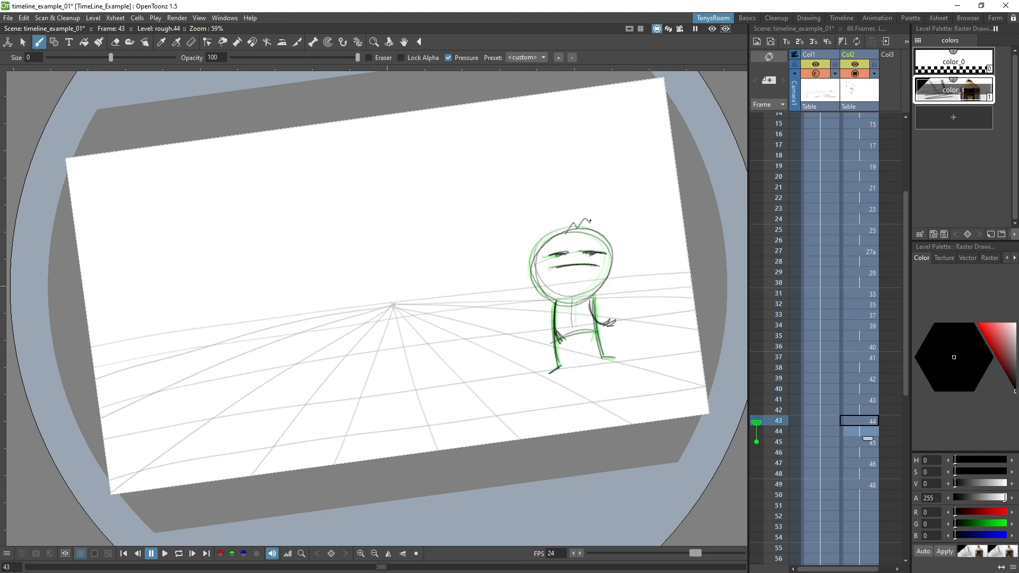
# Step: Draw the hair tuft on top of the head on drawing 45 and check it against drawings 46 and 48
pyautogui.press('.')
pyautogui.press('.')
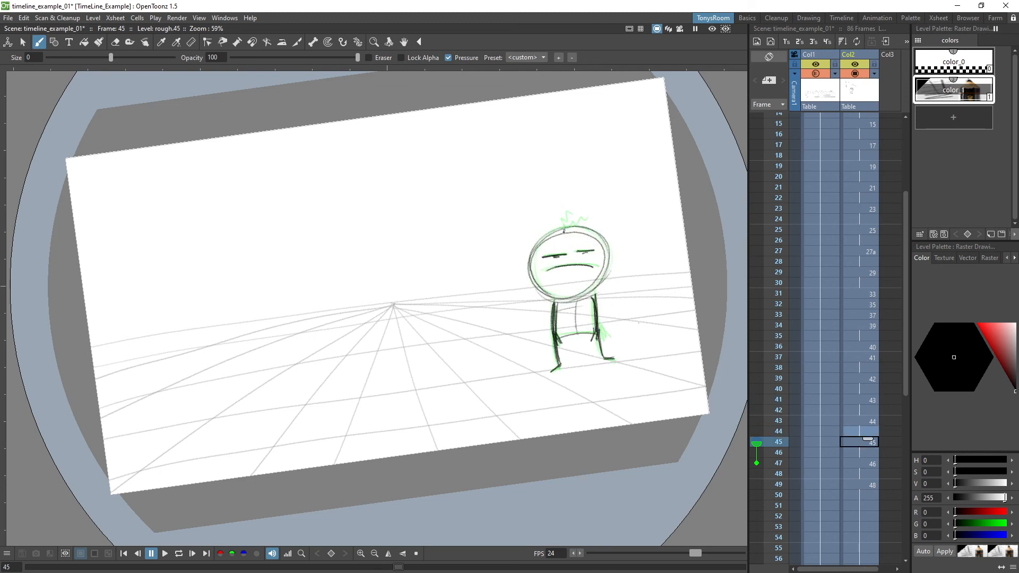
pyautogui.press('.')
pyautogui.press('.')
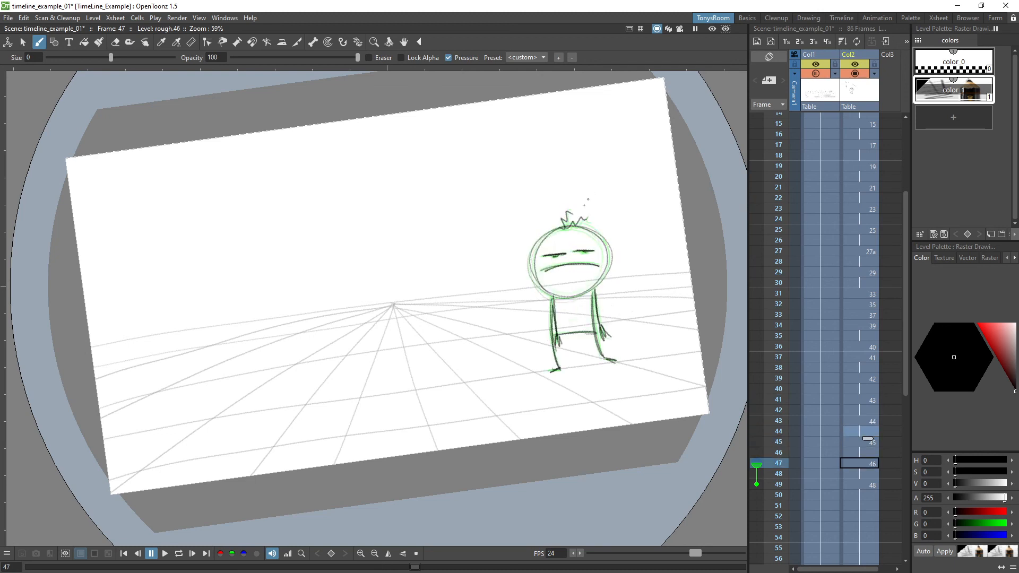
pyautogui.press('.')
pyautogui.press('.')
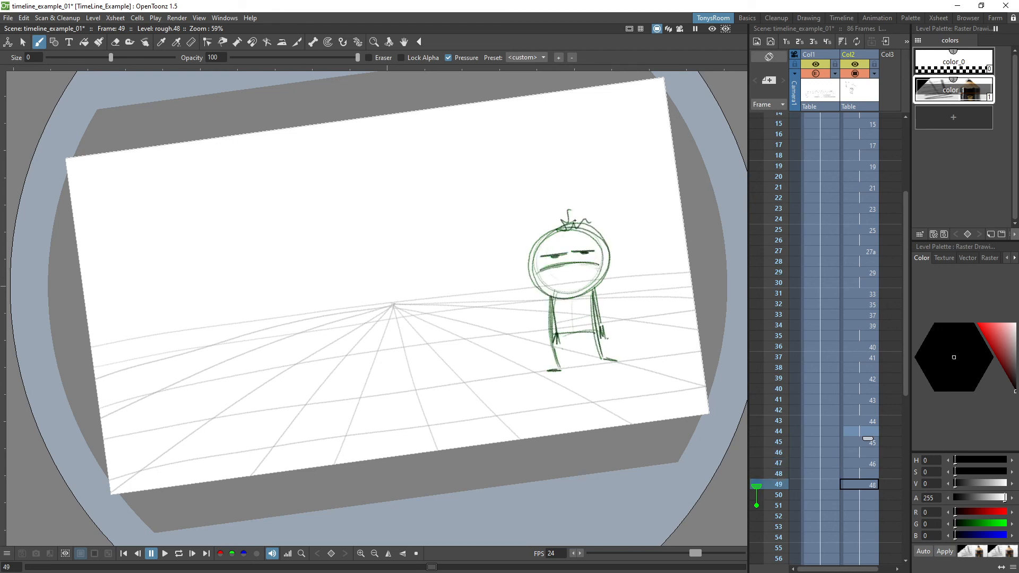
# Step: Play the animation in a loop to review the hair motion, then stop playback around drawing 41
pyautogui.press('l')
pyautogui.press('p')
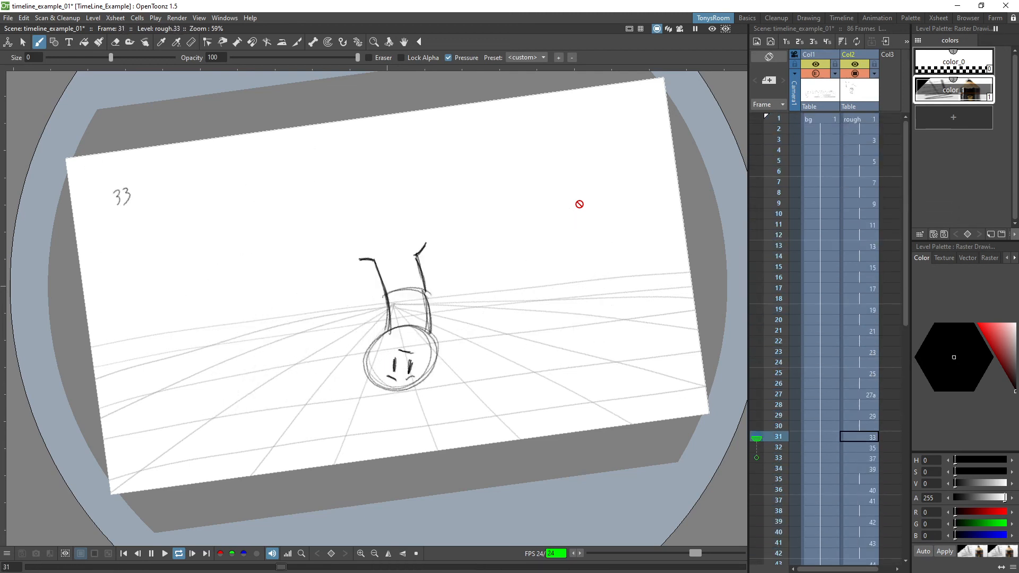
pyautogui.press('p')
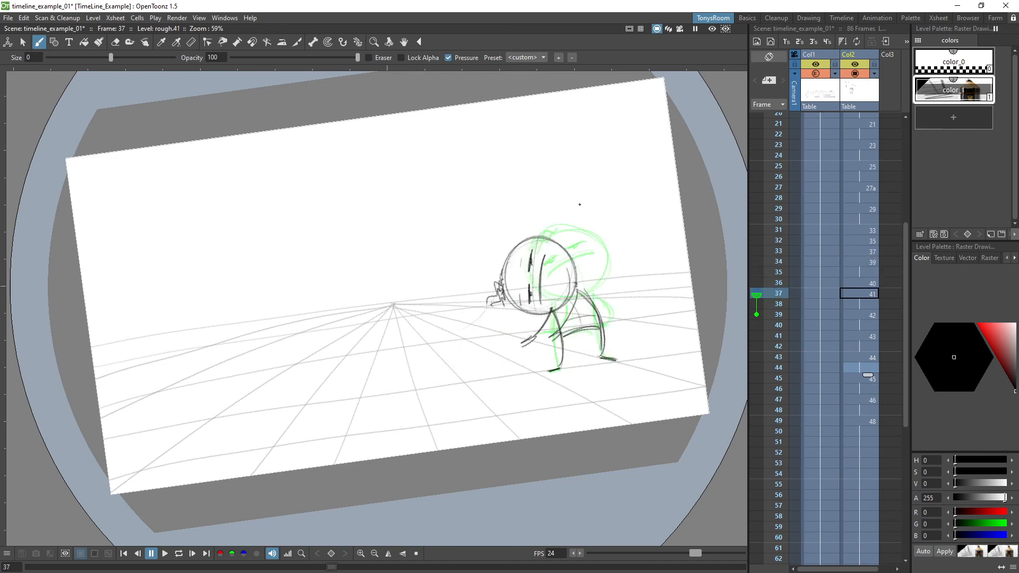
# Step: Erase parts of the hair on drawings 41 and 42 and redraw it trailing along the side of the head
pyautogui.press('a')
pyautogui.moveTo(496, 284)
pyautogui.mouseDown()
pyautogui.moveTo(493, 315)
pyautogui.moveTo(500, 289)
pyautogui.mouseUp()
pyautogui.press('b')
pyautogui.press('.')
pyautogui.press('a')
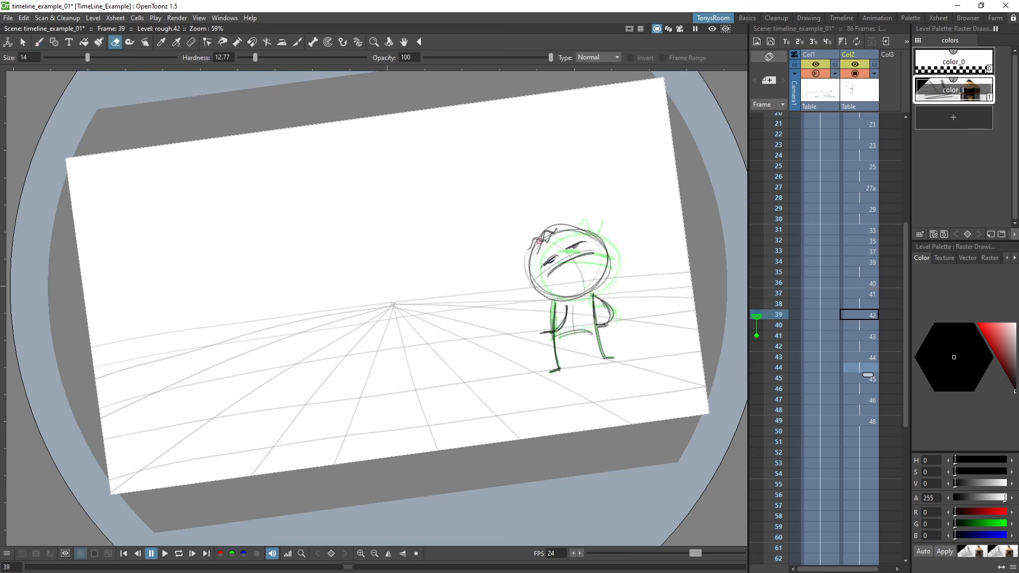
pyautogui.moveTo(536, 236)
pyautogui.mouseDown()
pyautogui.moveTo(541, 249)
pyautogui.moveTo(520, 263)
pyautogui.mouseUp()
pyautogui.press('b')
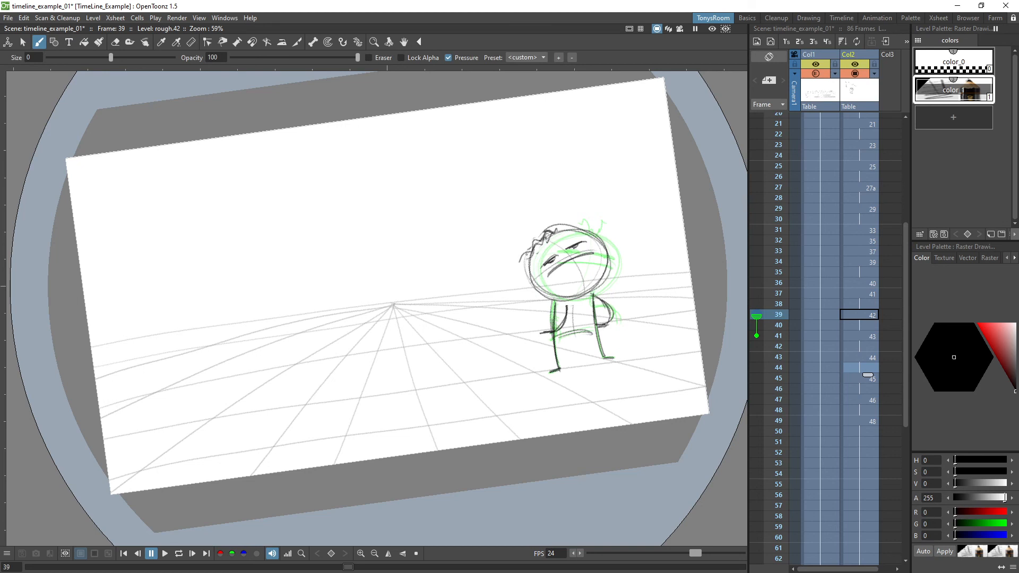
# Step: Erase parts of the hair tufts on drawings 43 and 44 and redraw them on top of the head
pyautogui.press('.')
pyautogui.press('a')
pyautogui.moveTo(575, 220)
pyautogui.mouseDown()
pyautogui.moveTo(601, 223)
pyautogui.moveTo(579, 218)
pyautogui.moveTo(595, 233)
pyautogui.moveTo(562, 227)
pyautogui.mouseUp()
pyautogui.press('b')
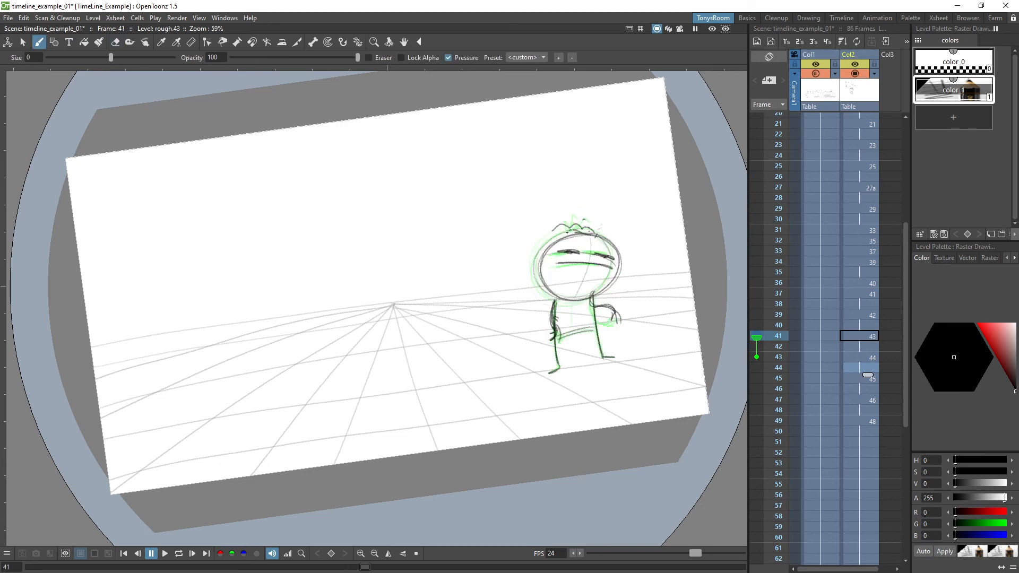
pyautogui.press('.')
pyautogui.press('a')
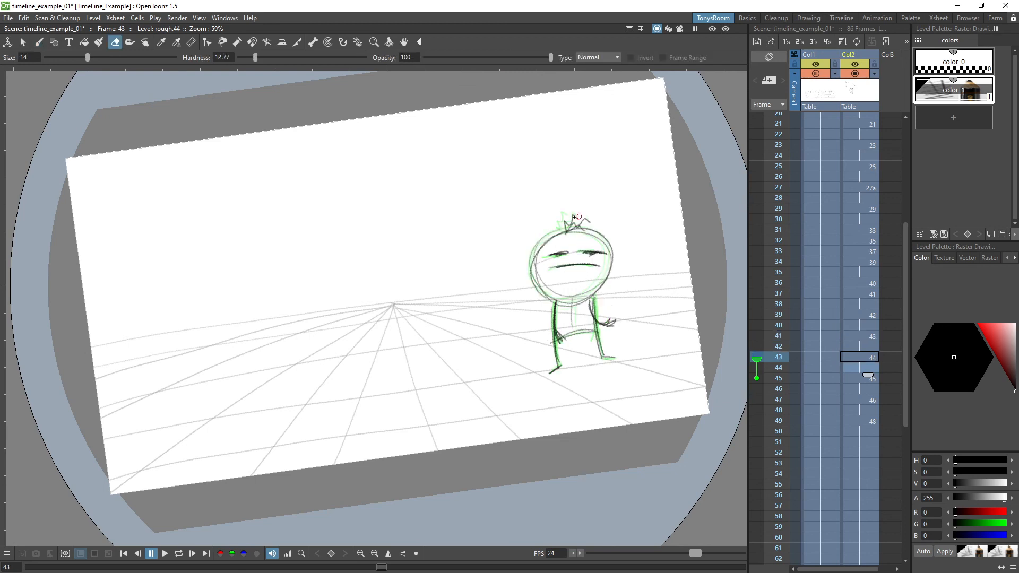
pyautogui.moveTo(577, 215)
pyautogui.mouseDown()
pyautogui.moveTo(567, 226)
pyautogui.moveTo(588, 220)
pyautogui.mouseUp()
pyautogui.press('b')
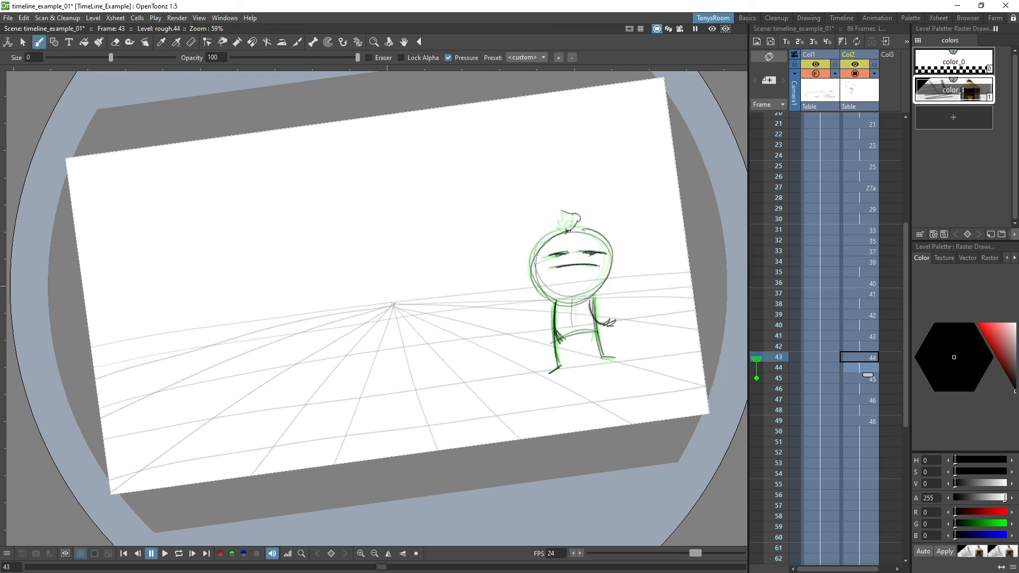
# Step: Rework the hair tufts on drawings 45 and 46, continuing through to drawing 48
pyautogui.press('.')
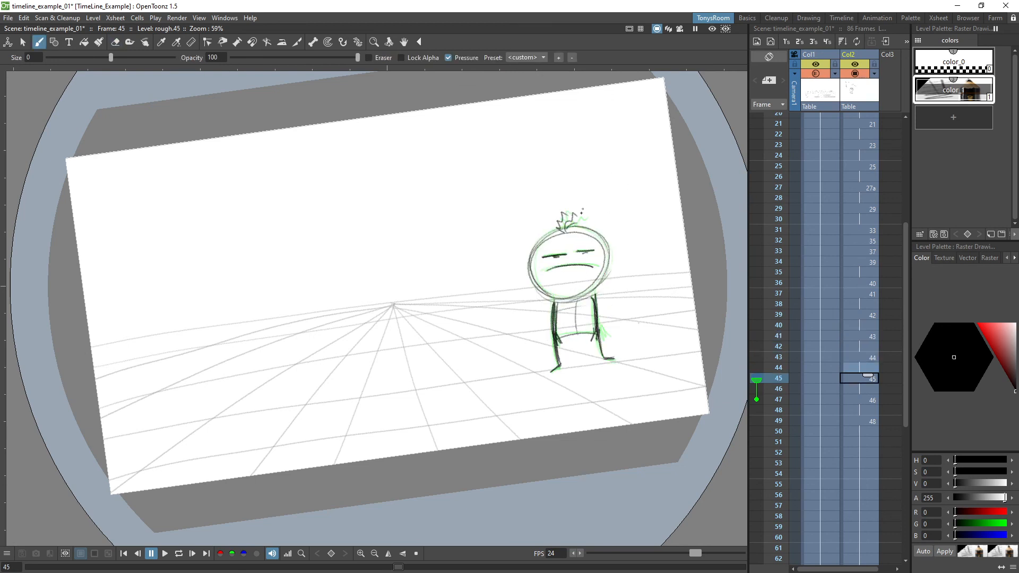
pyautogui.press('.')
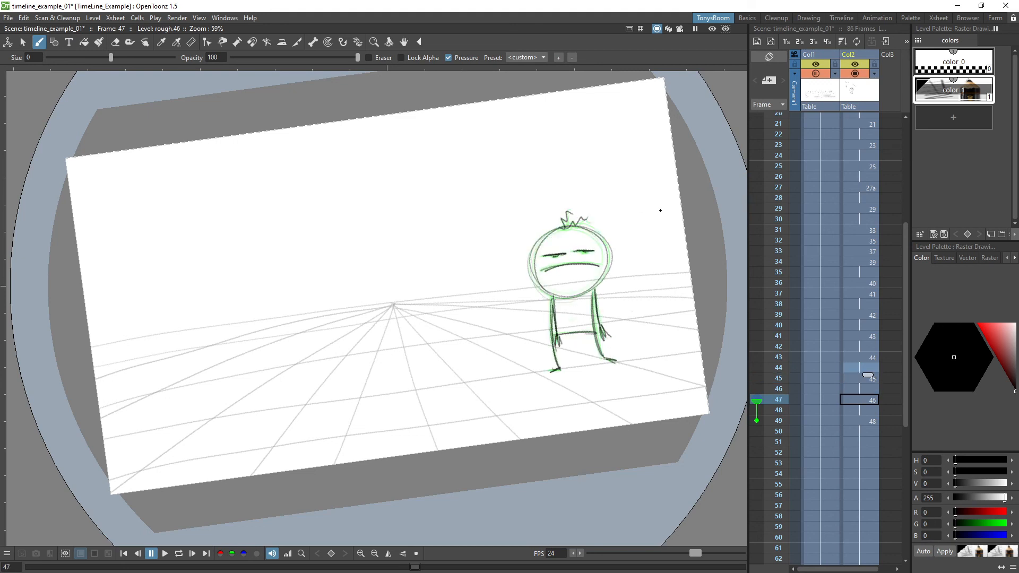
pyautogui.press('e')
pyautogui.press('b')
pyautogui.press('.')
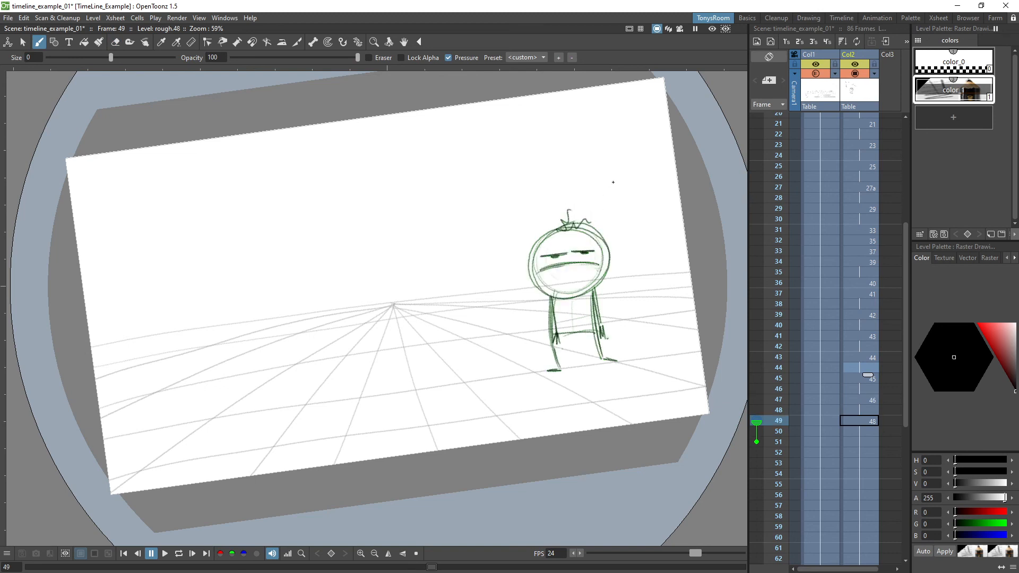
# Step: Play back the whole animation to check the revised hair, then stop playback
pyautogui.press('p')
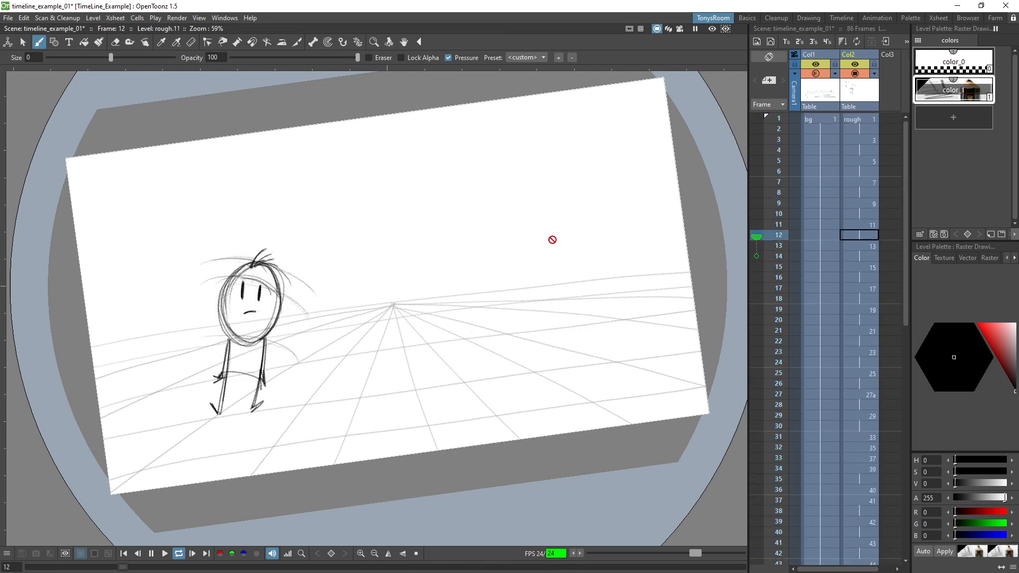
pyautogui.press('p')
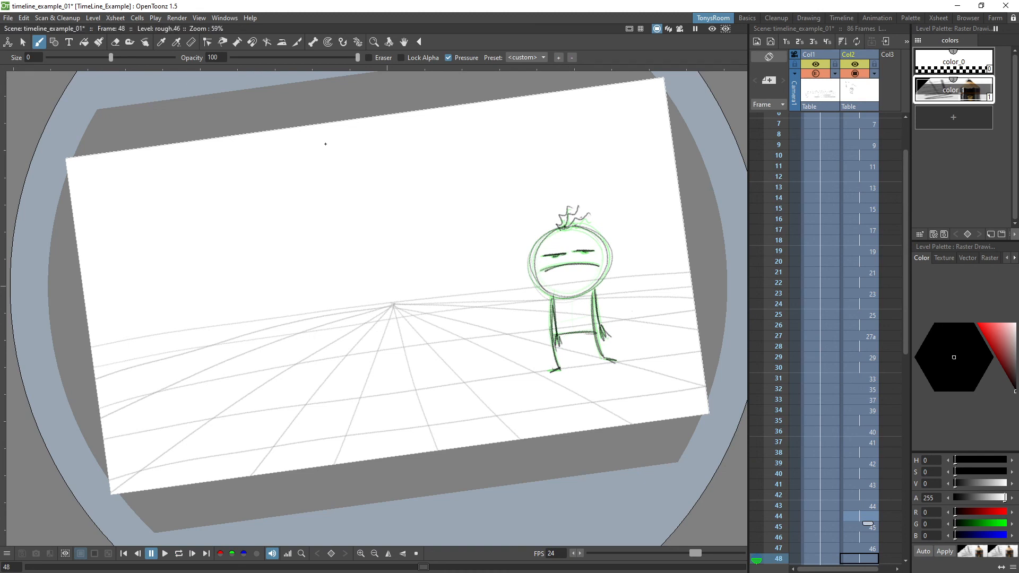
pyautogui.press('-')
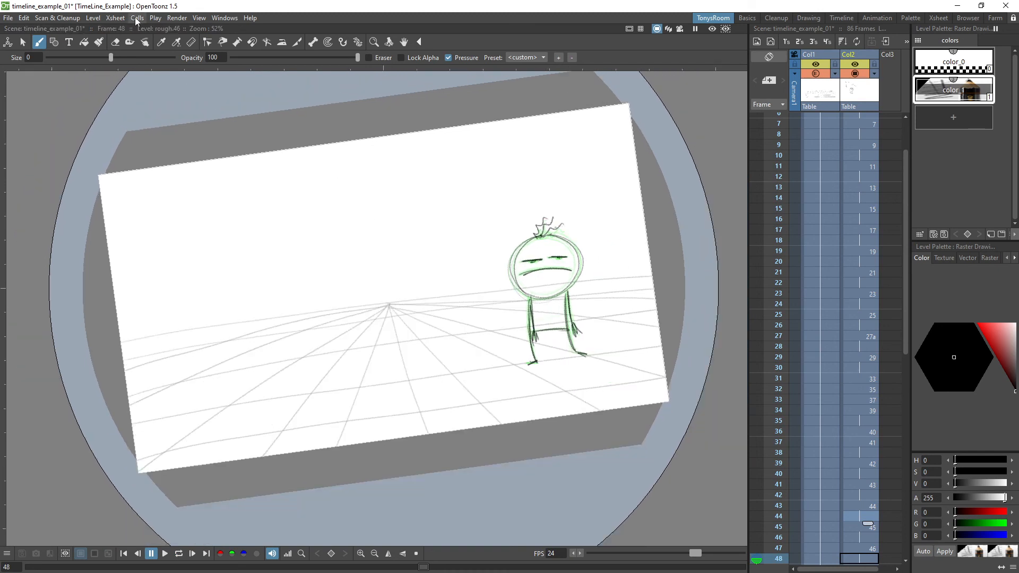
# Step: Render a preview of the scene, play it in a loop to review the animation, and close the preview
pyautogui.click(174, 21)
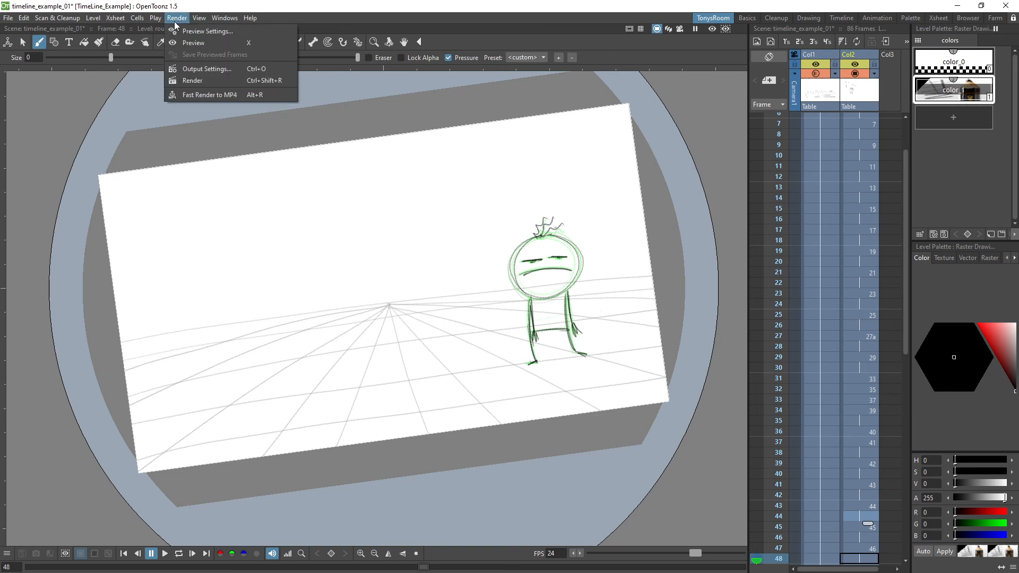
pyautogui.click(183, 39)
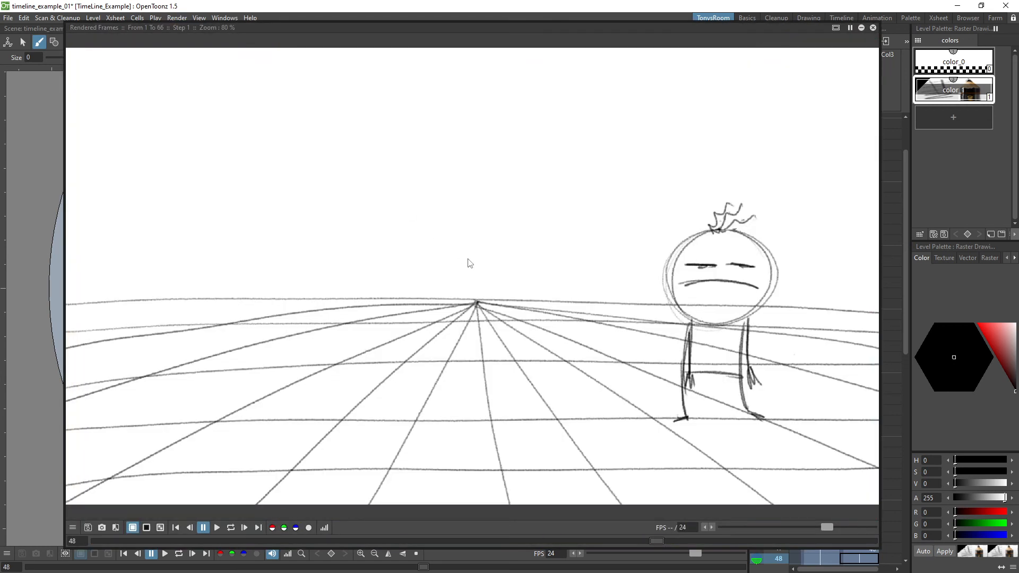
pyautogui.click(217, 527)
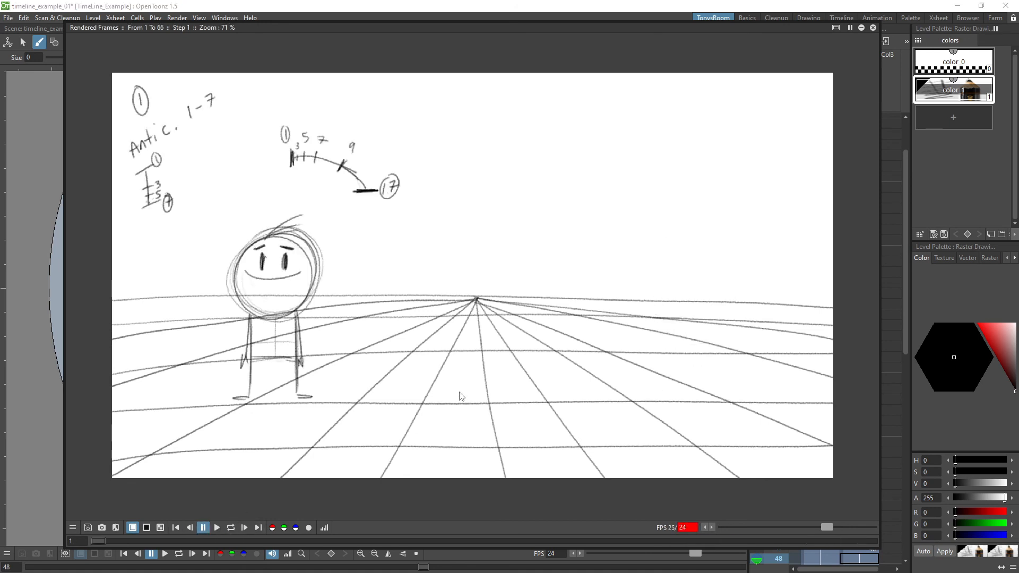
pyautogui.press('l')
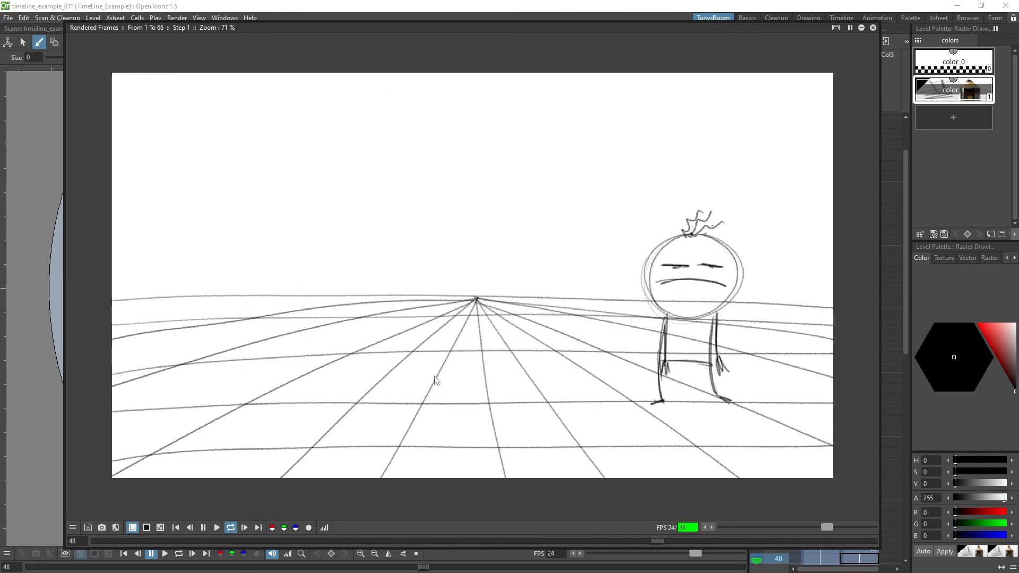
pyautogui.press('l')
pyautogui.press('l')
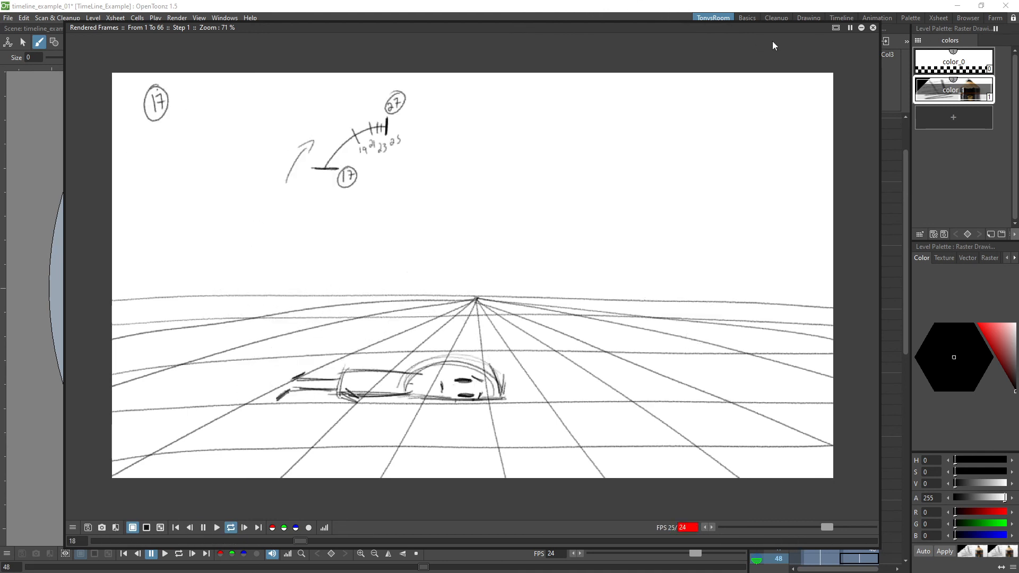
pyautogui.click(872, 27)
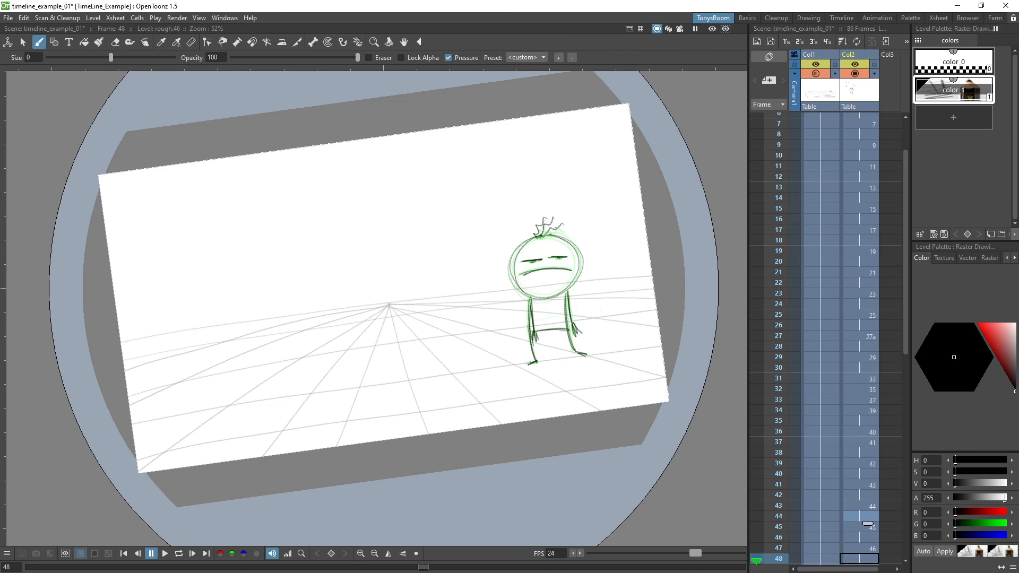